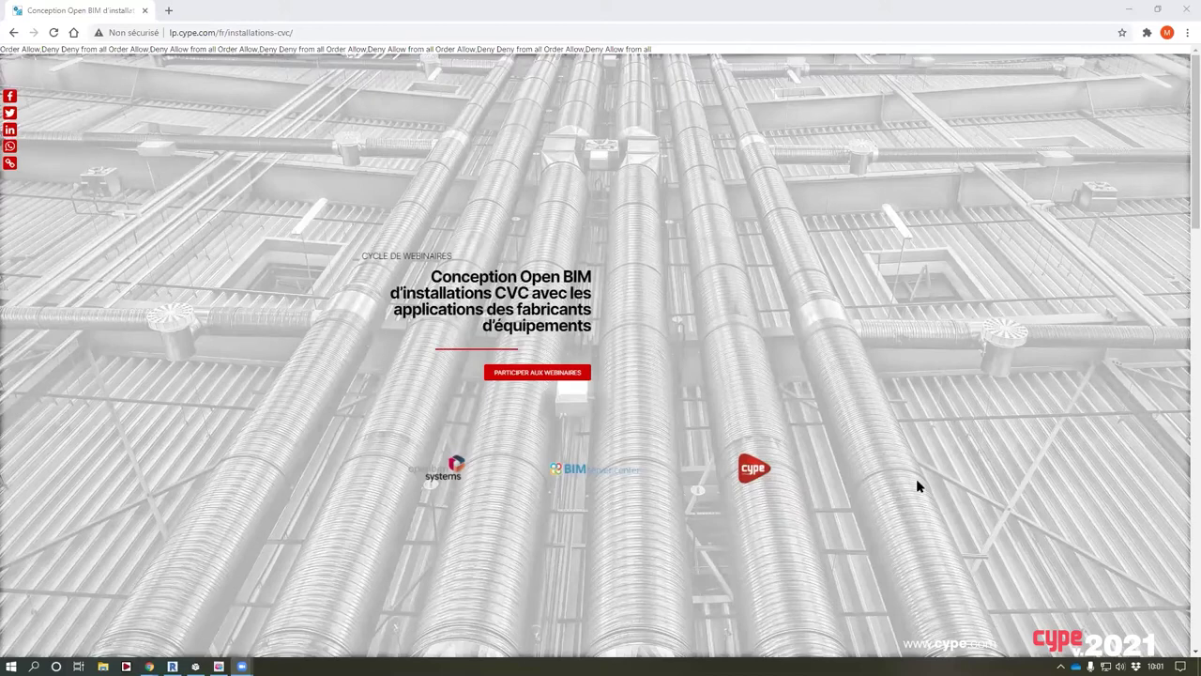
# Review the scheduled sessions, dates and topics on the HVAC webinar series page
pyautogui.scroll(-5, 1114, 475)
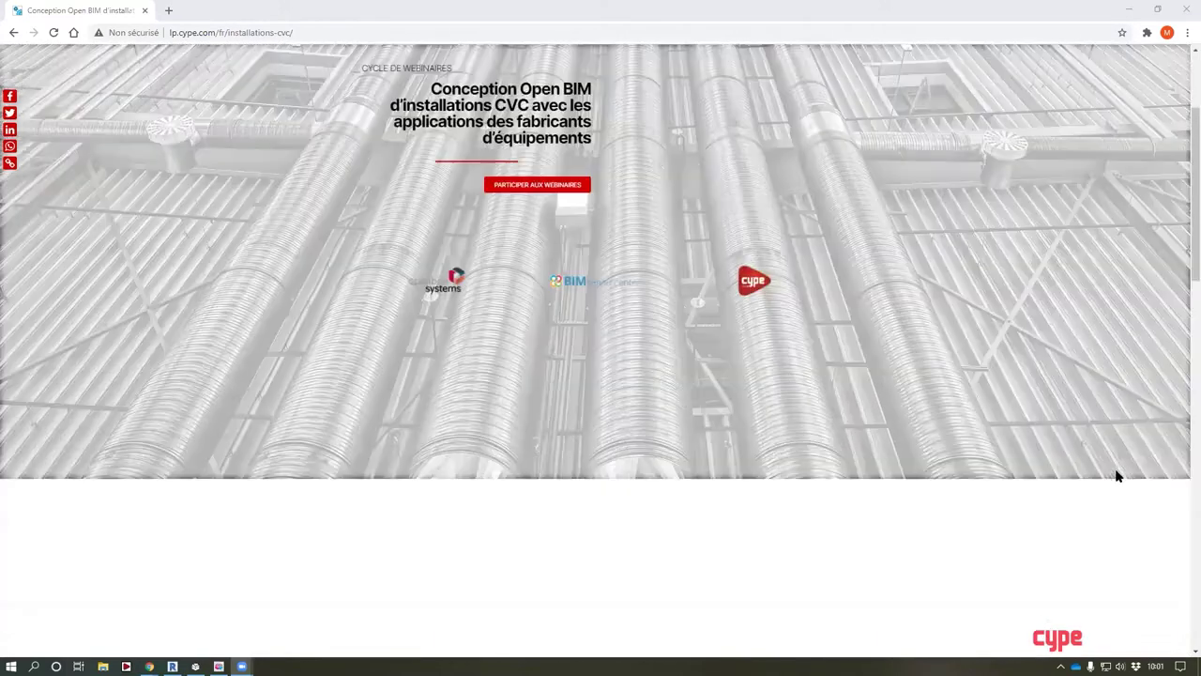
pyautogui.scroll(-5, 1117, 476)
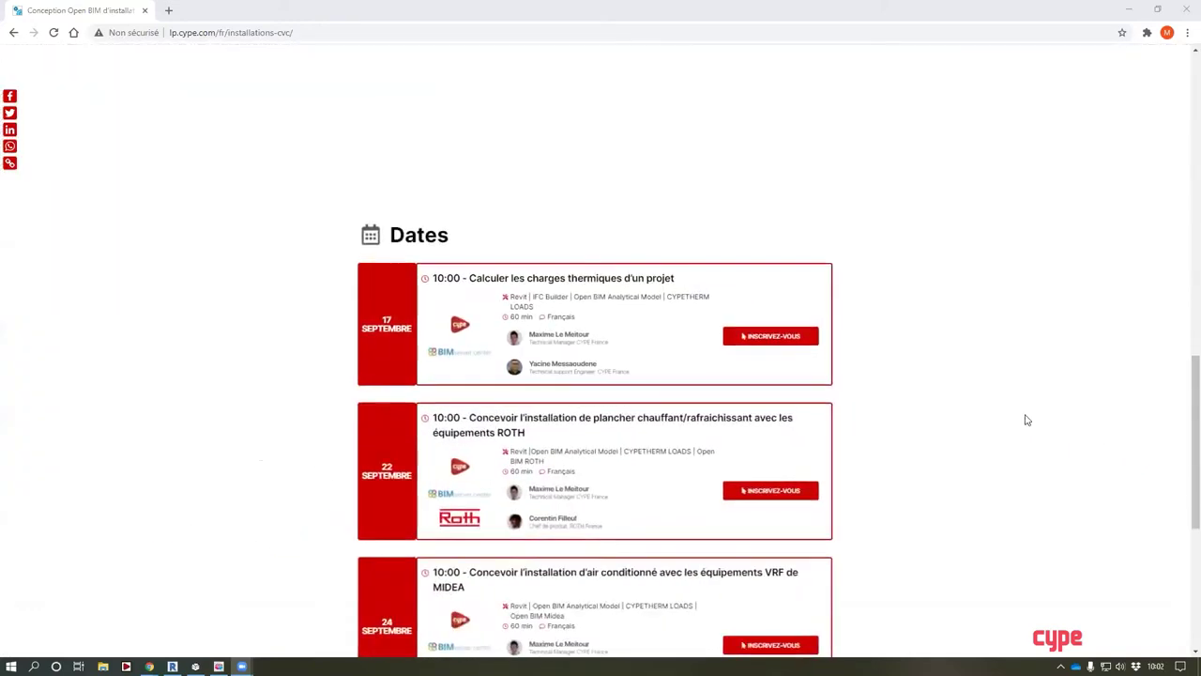
pyautogui.moveTo(476, 277); pyautogui.dragTo(697, 265)
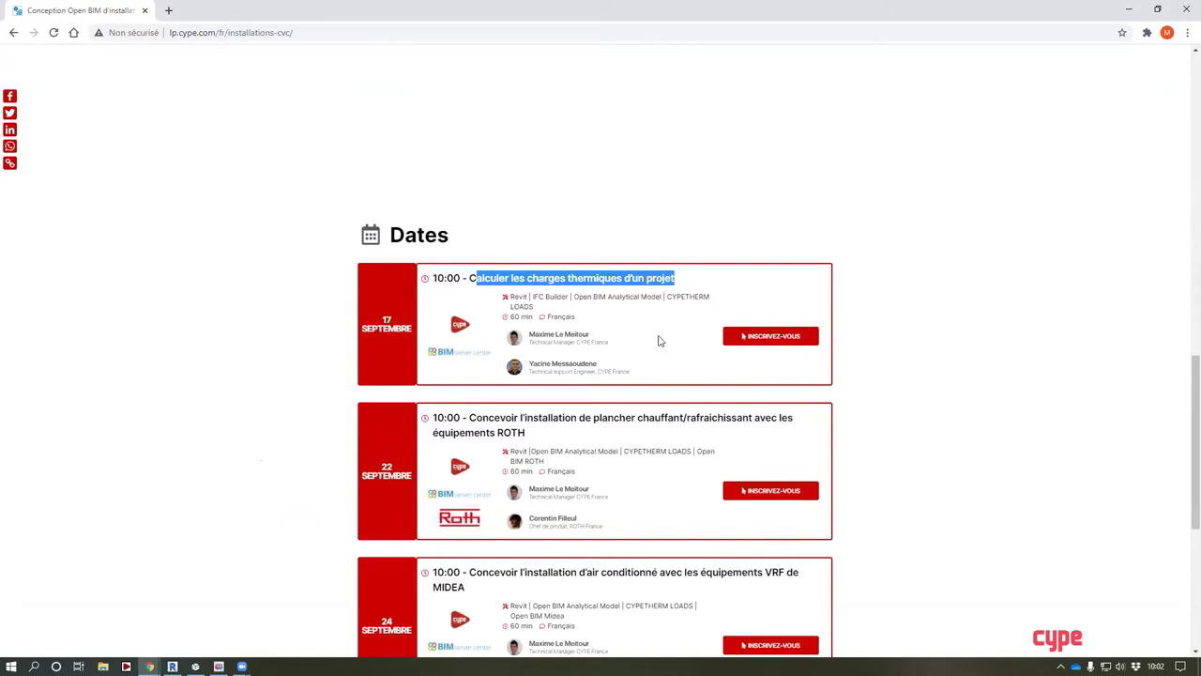
pyautogui.scroll(-5, 657, 341)
pyautogui.scroll(5, 524, 400)
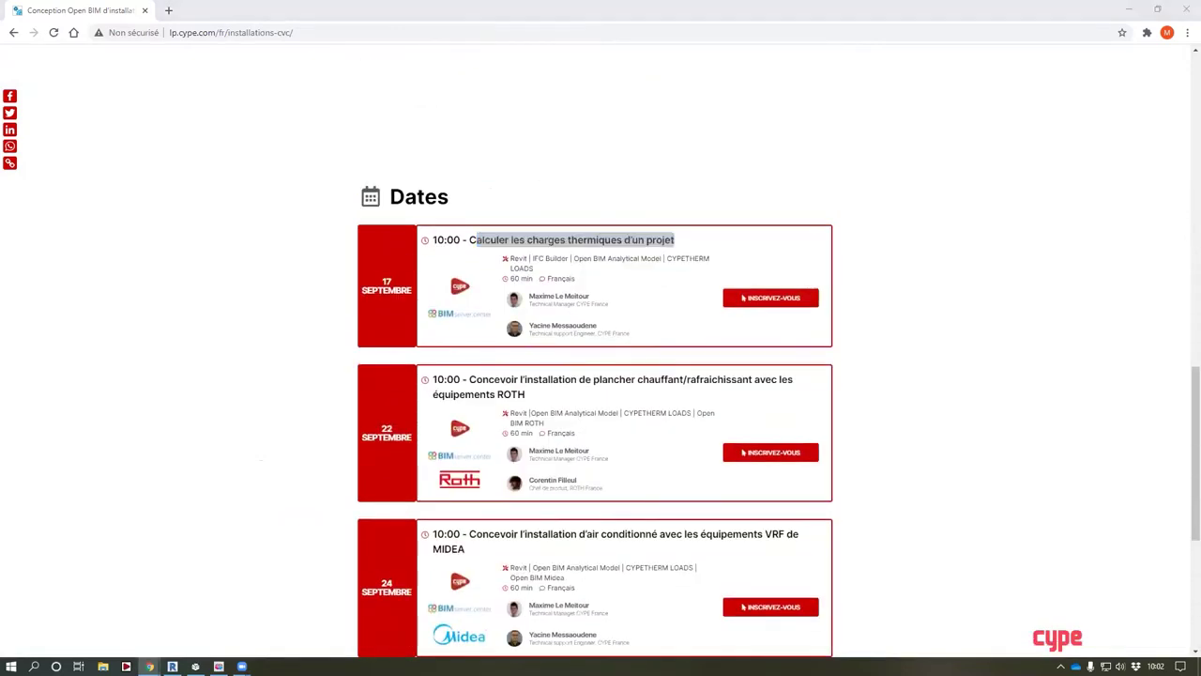
pyautogui.scroll(-3, 614, 347)
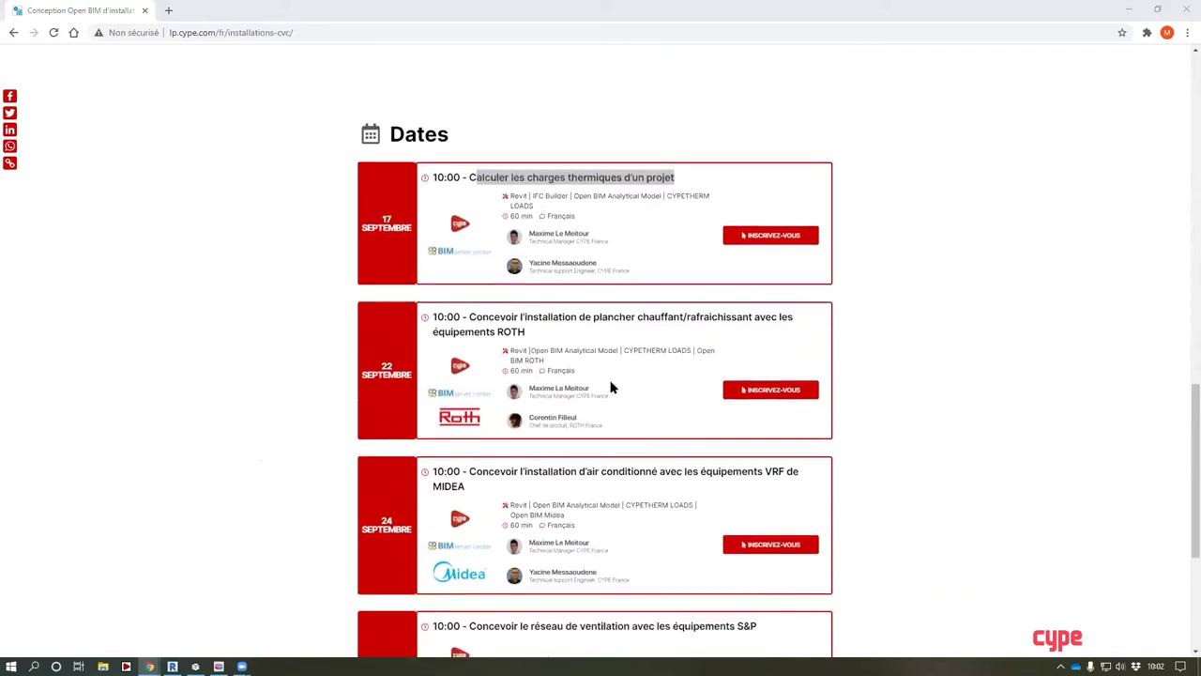
pyautogui.scroll(-2, 568, 446)
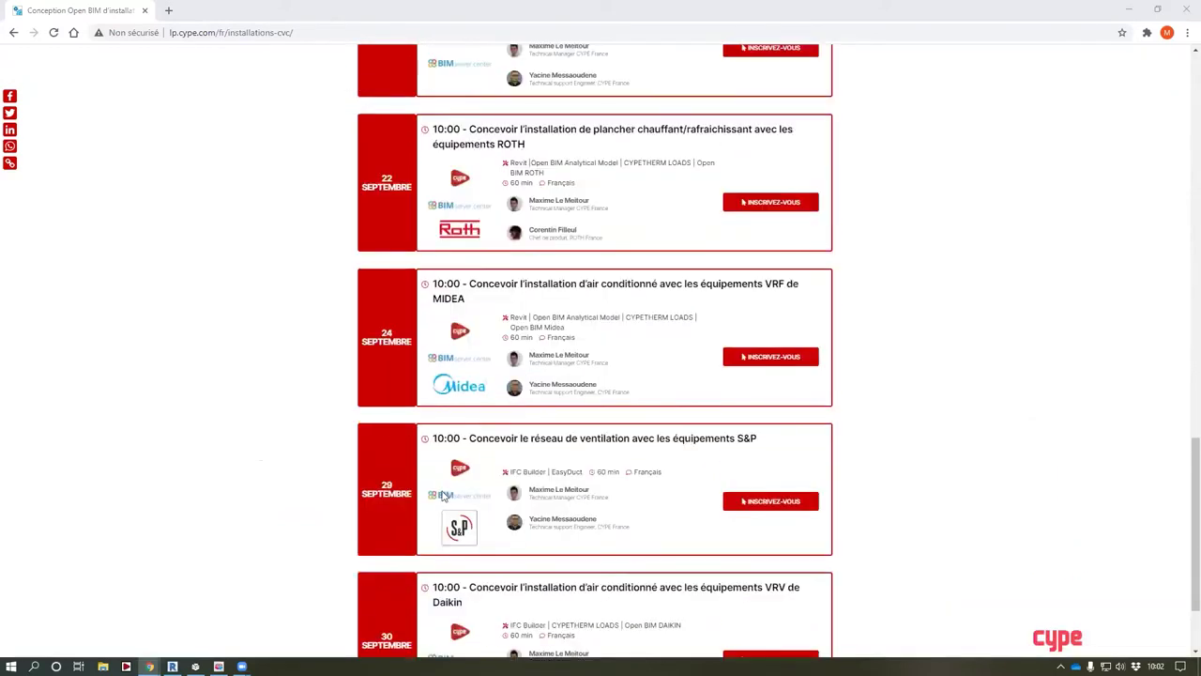
pyautogui.scroll(2, 445, 495)
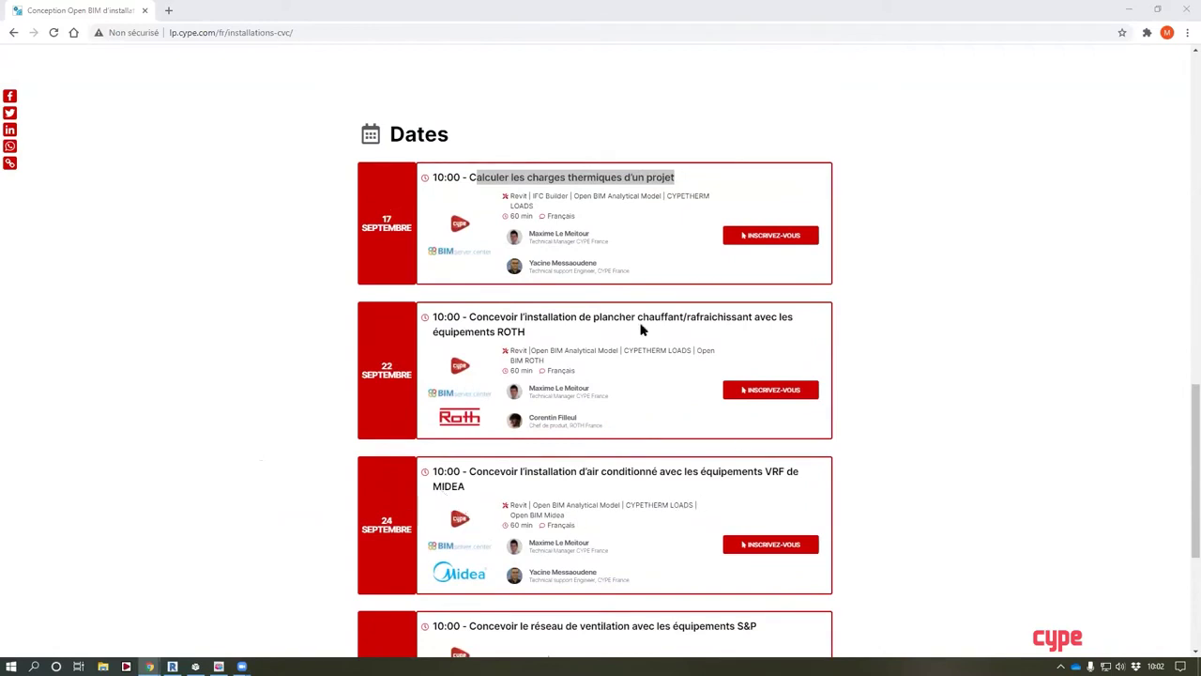
pyautogui.click(688, 184)
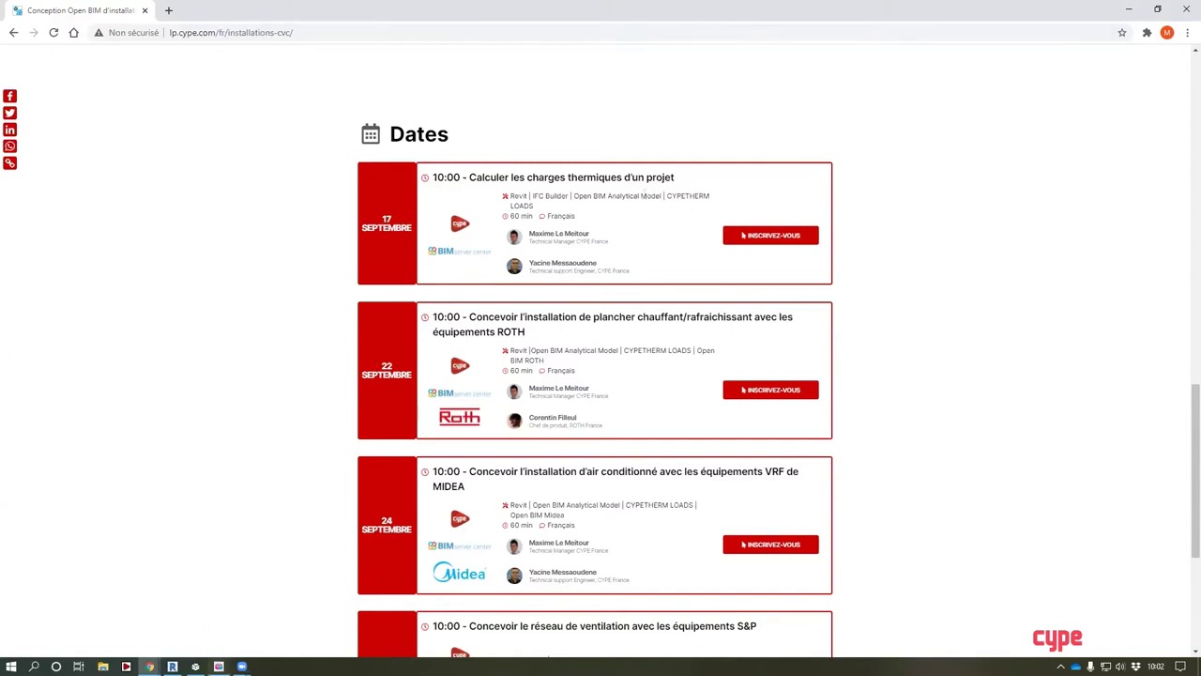
# Switch to IFC Builder and open an enlarged 3D view of all levels of the office building
pyautogui.click(219, 666)
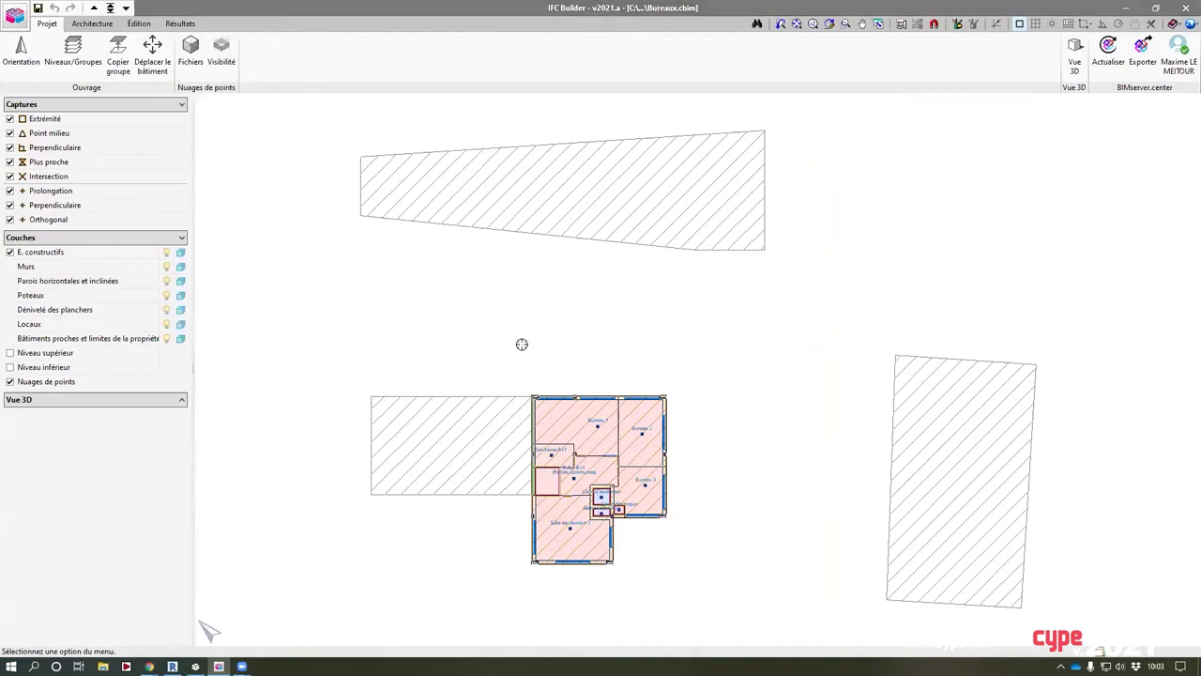
pyautogui.click(1075, 57)
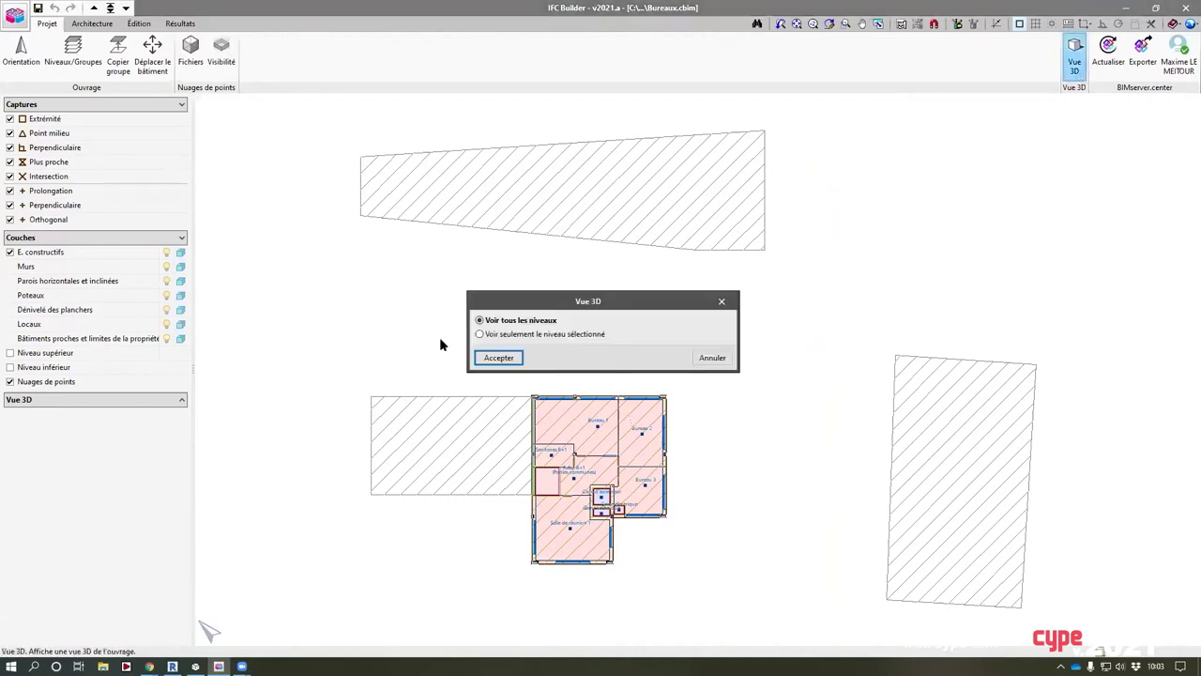
pyautogui.click(499, 359)
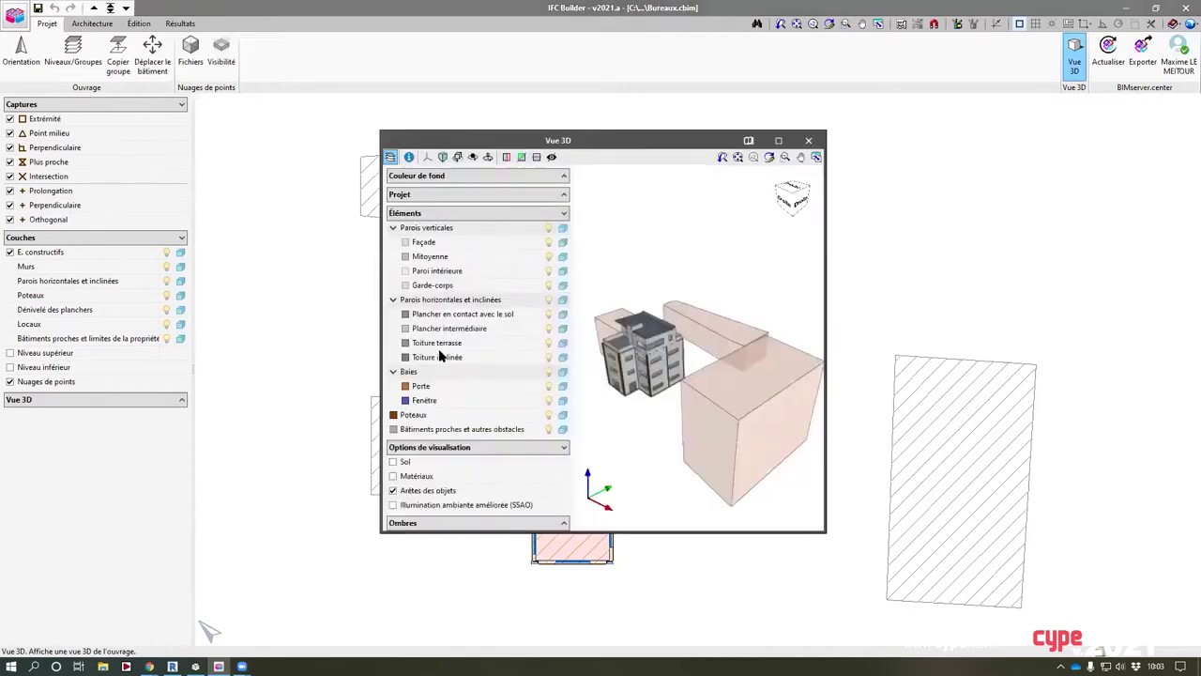
pyautogui.click(770, 142)
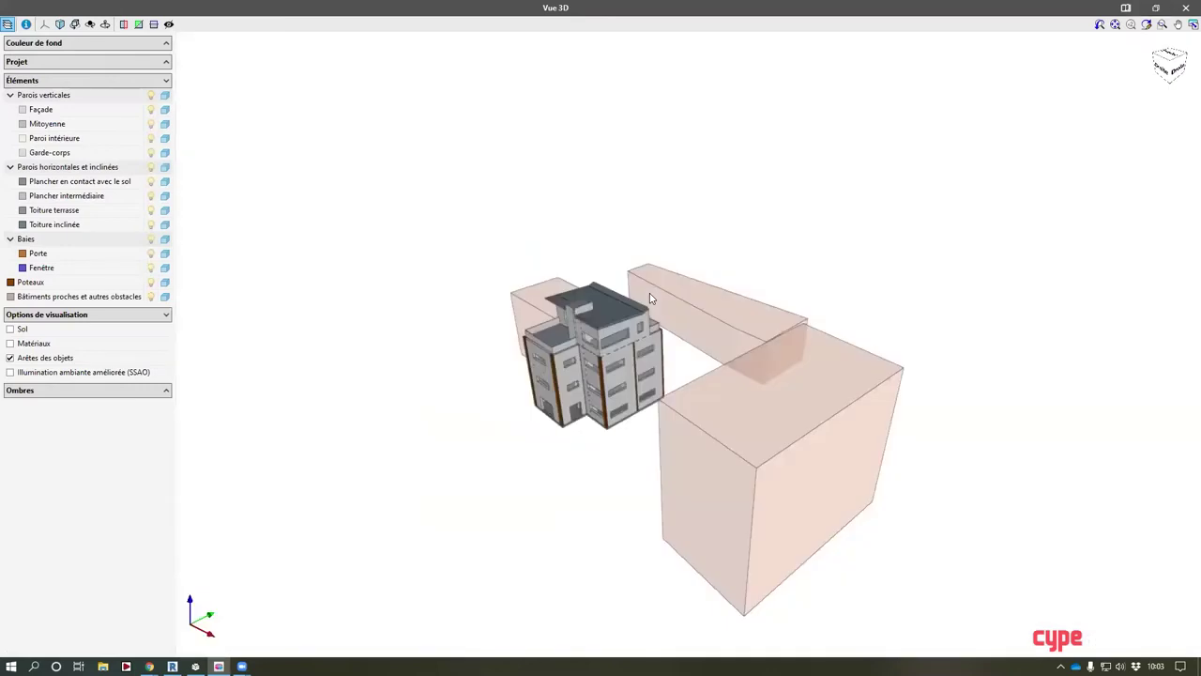
# Examine the office building and its surrounding volumes from several sides in 3D, and close the 3D view
pyautogui.moveTo(706, 370)
pyautogui.mouseDown(button='middle')
pyautogui.moveTo(860, 365)
pyautogui.moveTo(708, 430)
pyautogui.mouseUp(button='middle')
pyautogui.scroll(3, 708, 430)
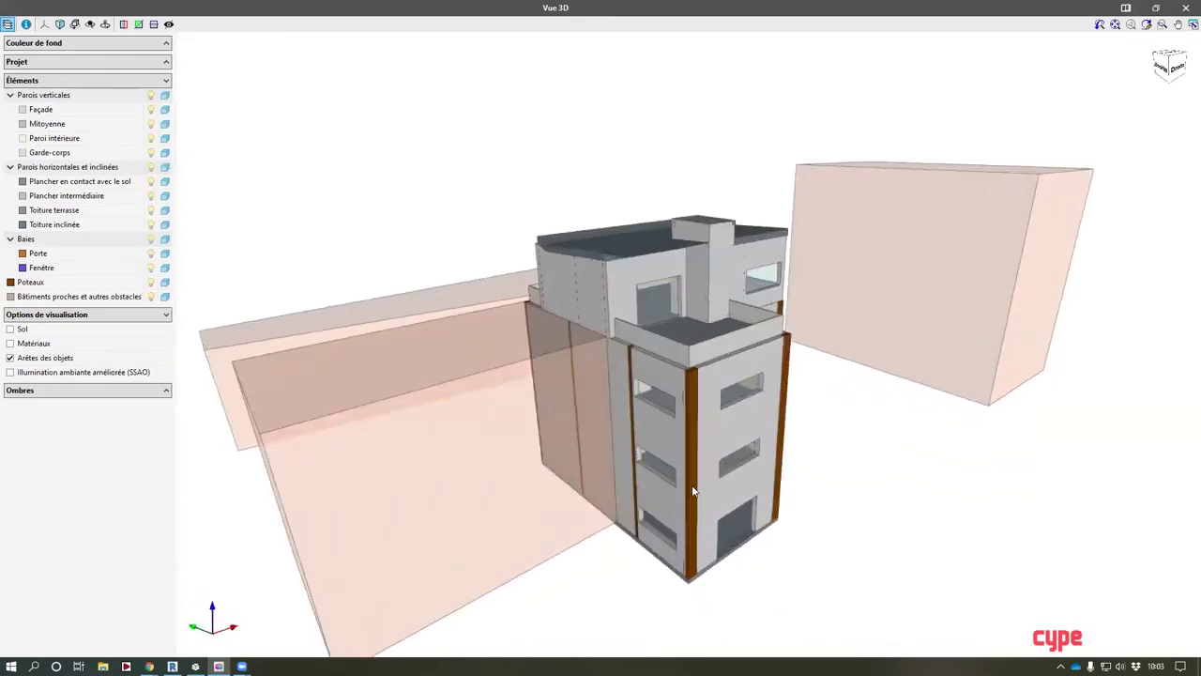
pyautogui.scroll(-1, 331, 473)
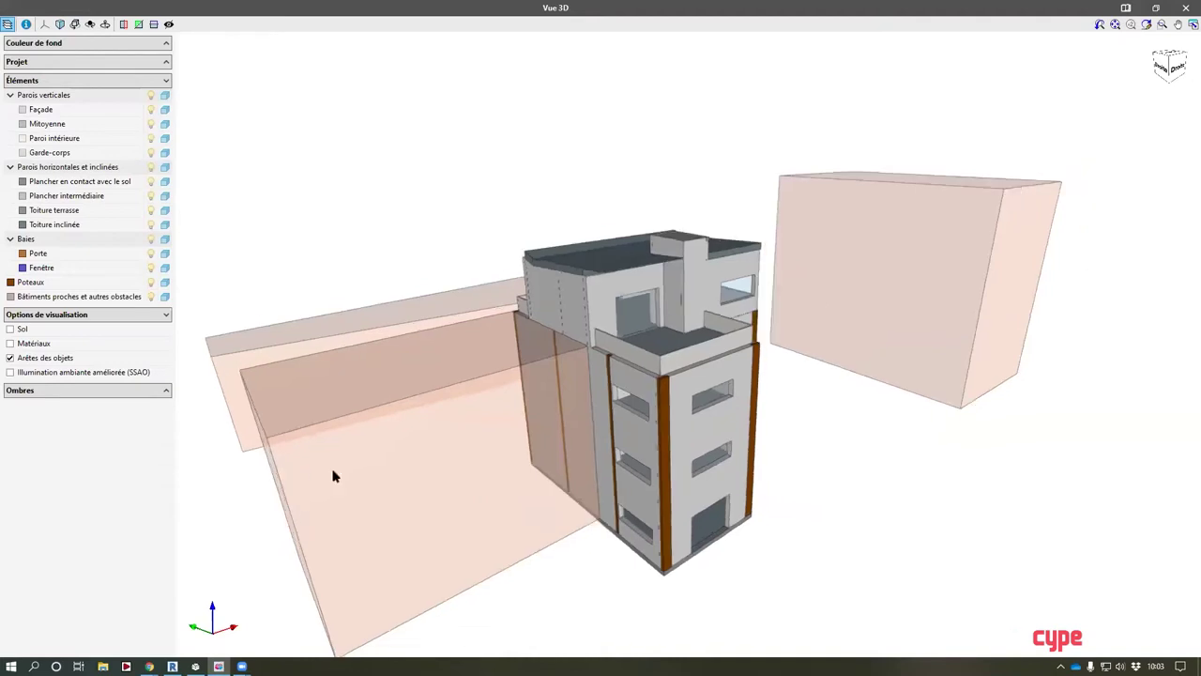
pyautogui.moveTo(357, 446); pyautogui.dragTo(375, 485, button='middle')
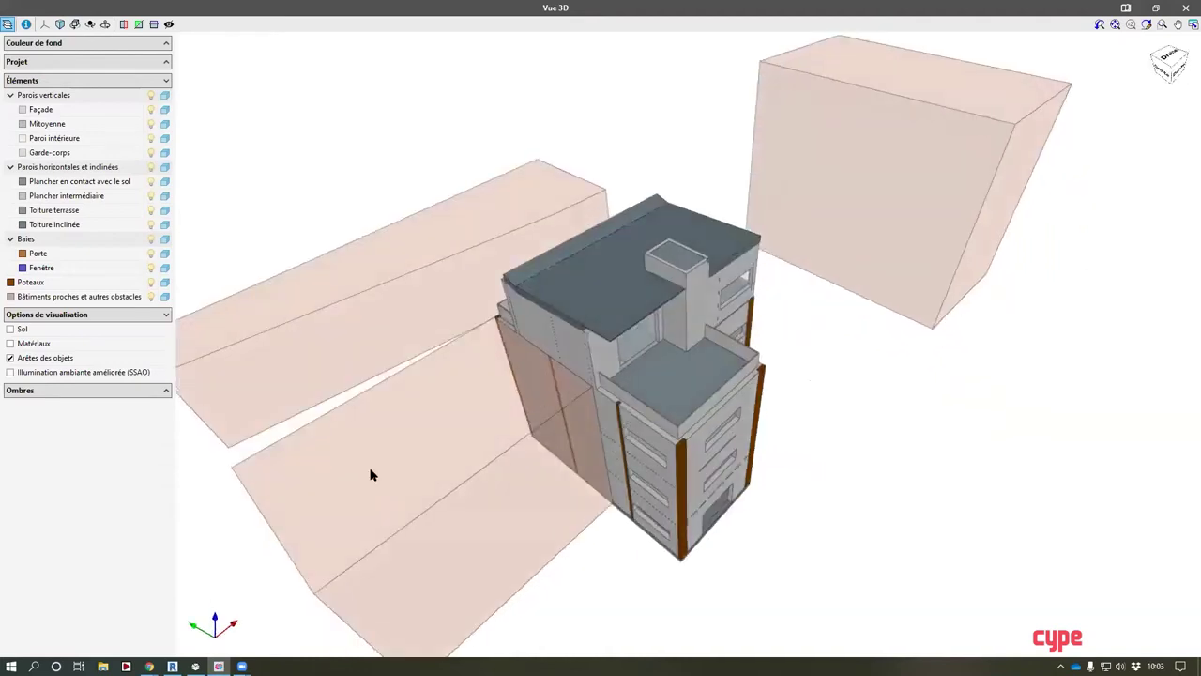
pyautogui.scroll(-1, 380, 478)
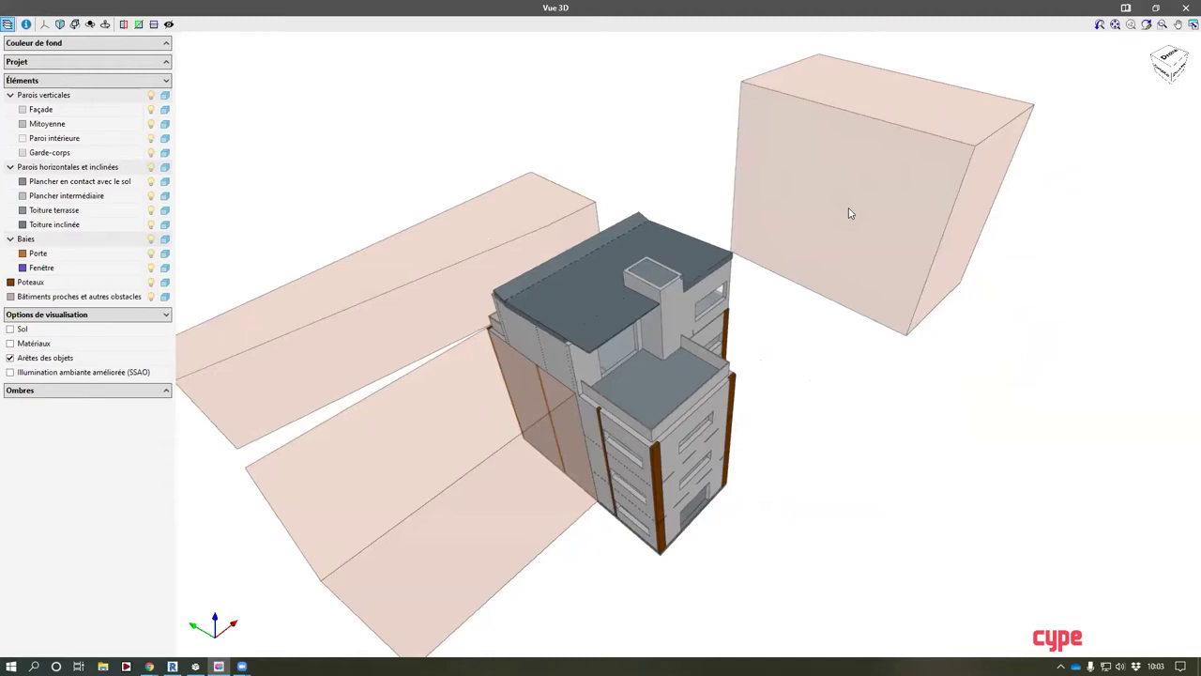
pyautogui.moveTo(719, 259); pyautogui.dragTo(672, 338)
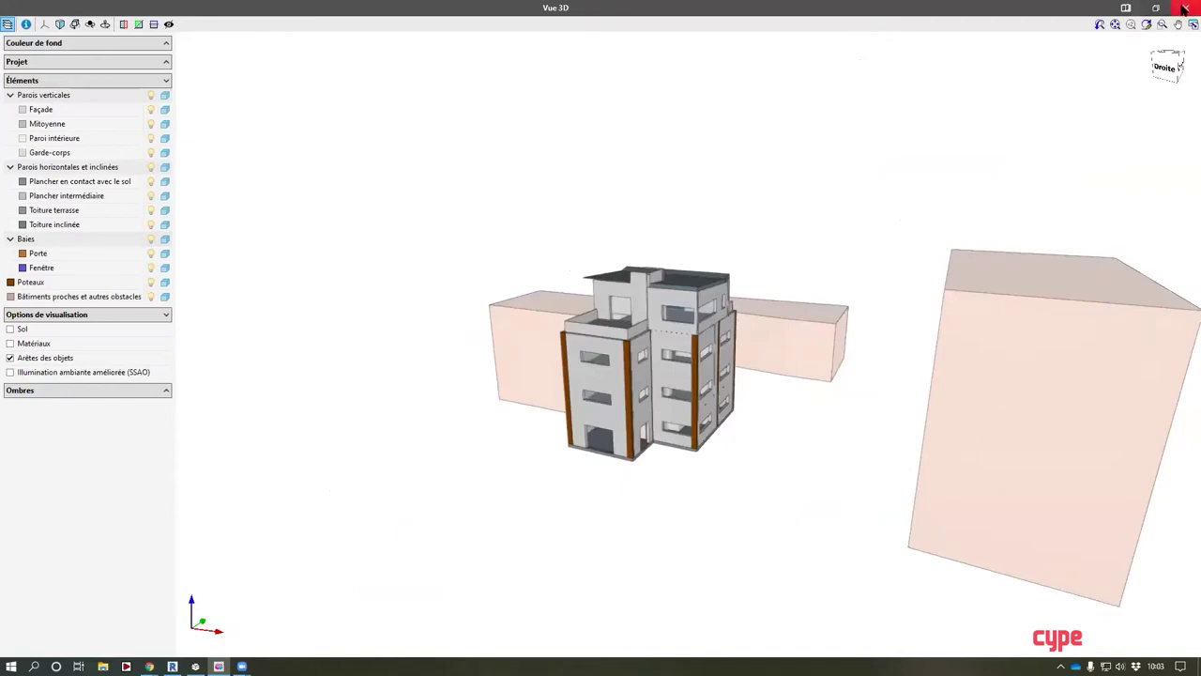
pyautogui.click(1184, 8)
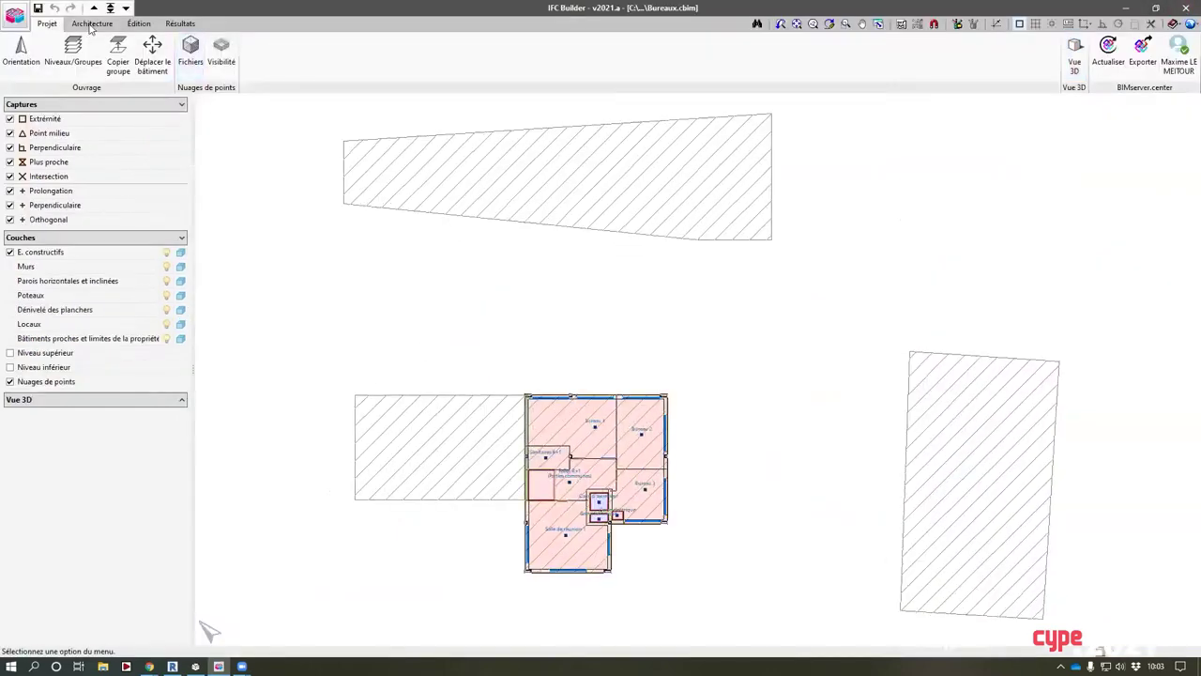
# Display the RDC floor plan and review the building's list of levels and their heights
pyautogui.click(125, 8)
pyautogui.scroll(1, 601, 355)
pyautogui.moveTo(643, 398); pyautogui.dragTo(713, 242, button='middle')
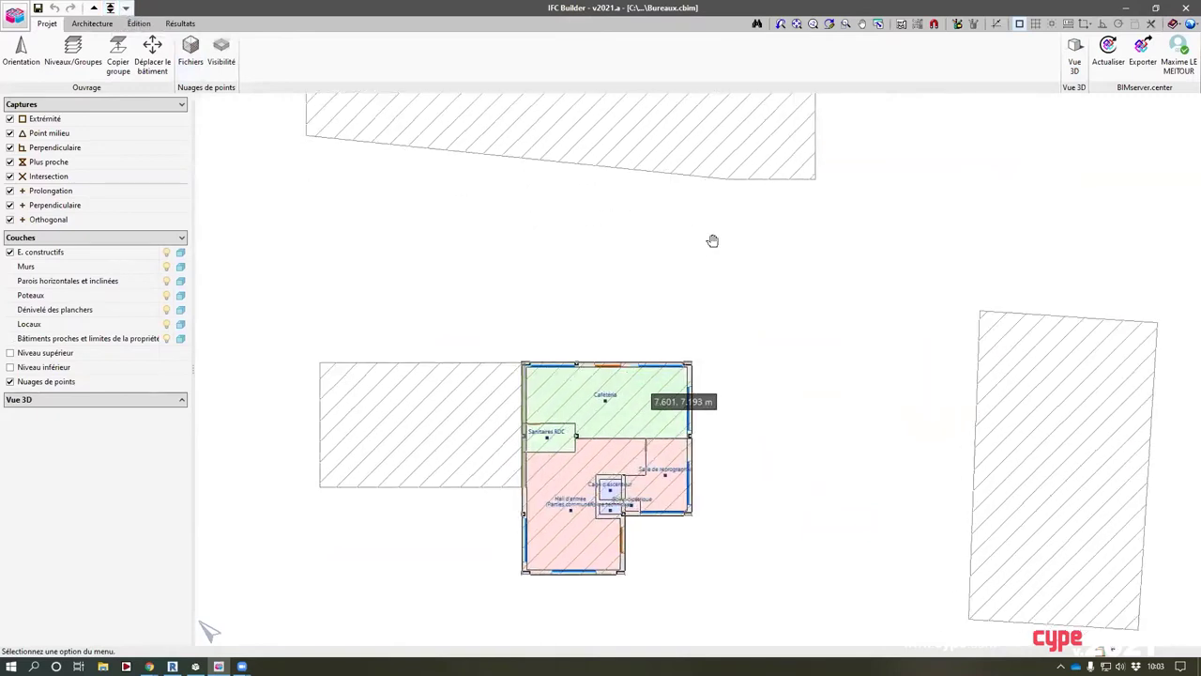
pyautogui.scroll(2, 713, 242)
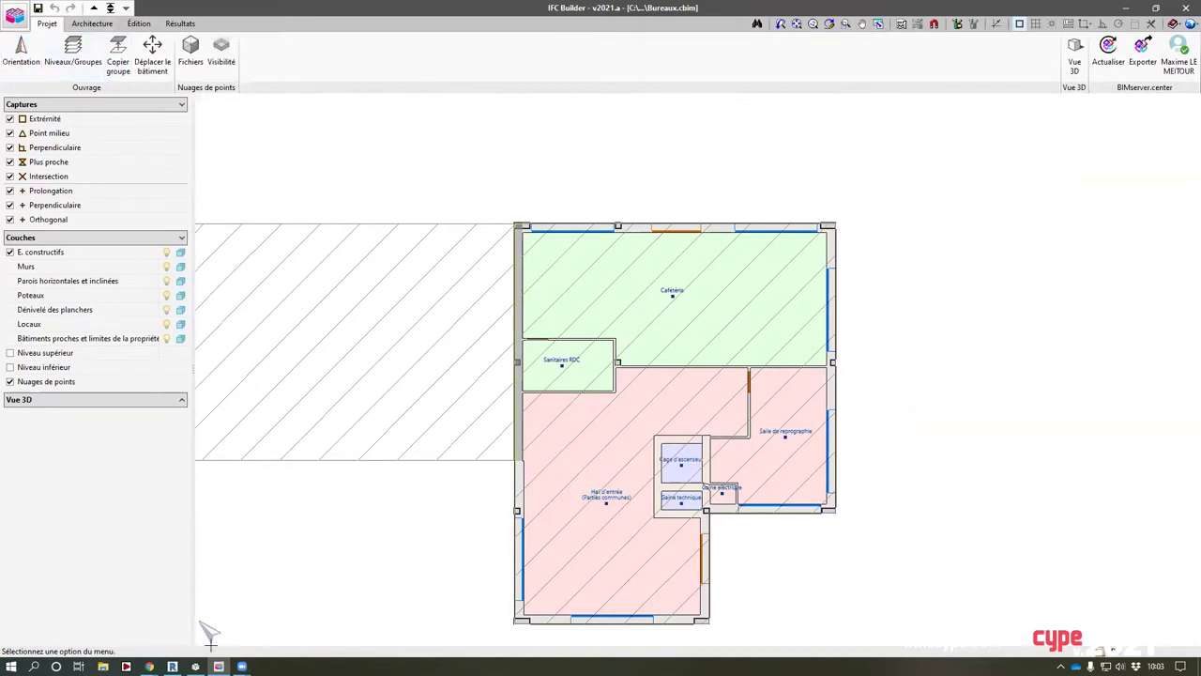
pyautogui.click(72, 57)
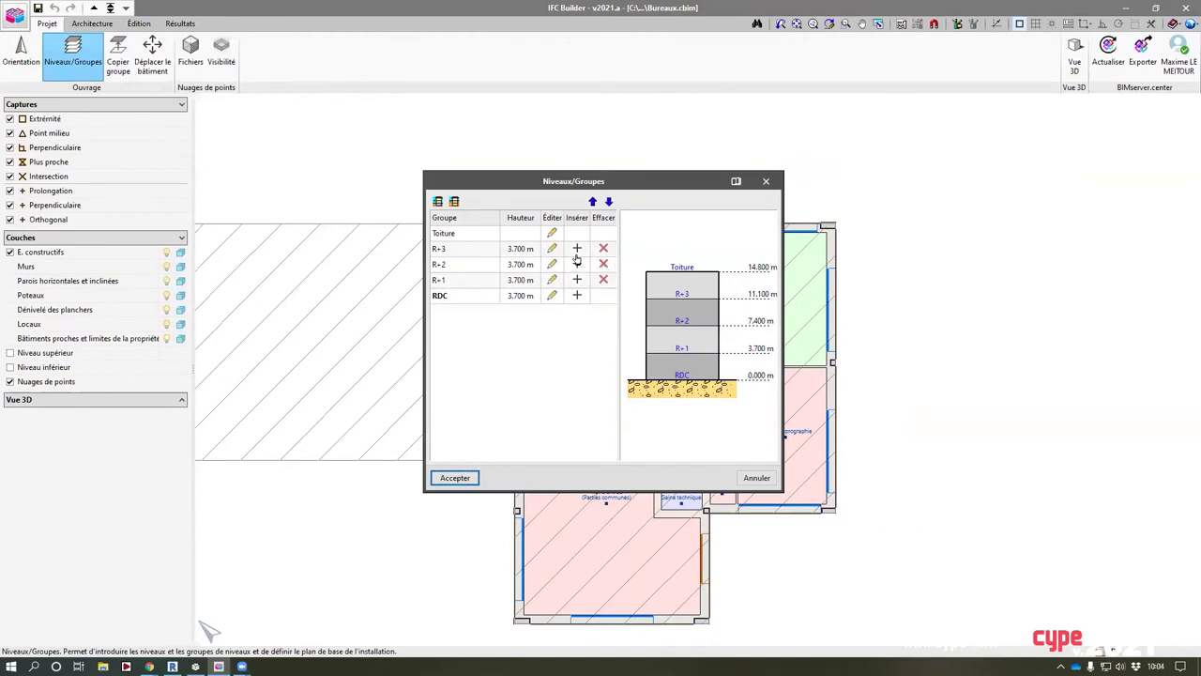
pyautogui.click(763, 182)
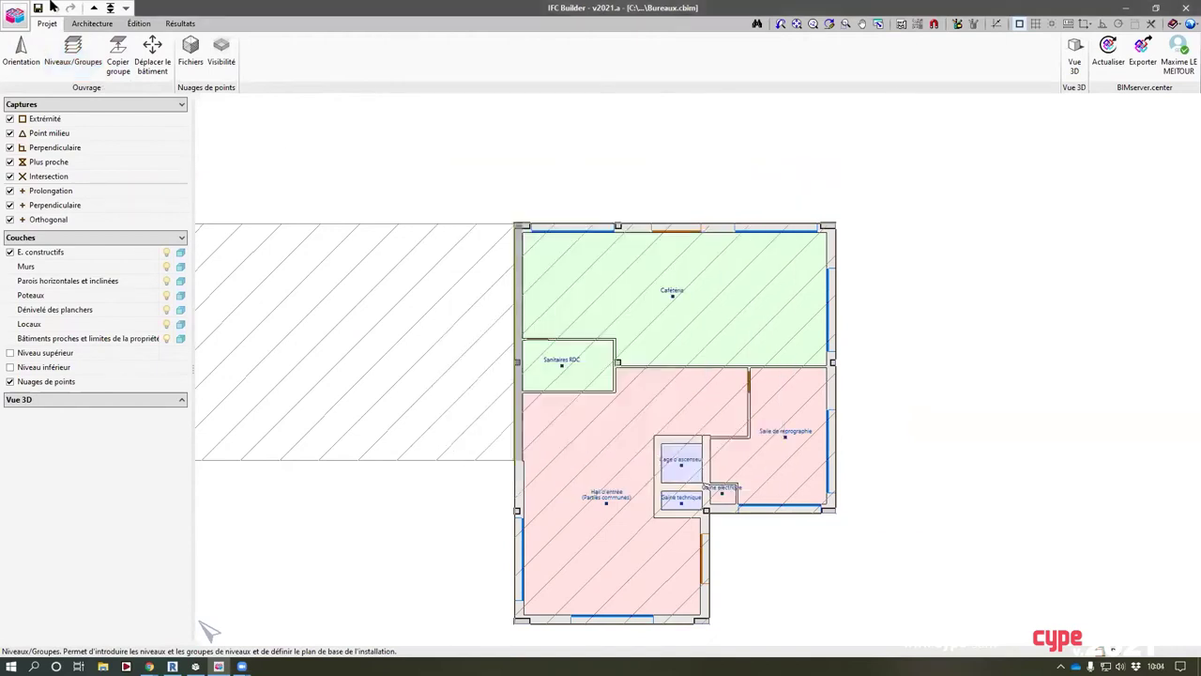
# Check the reference, thickness and party-wall option of the exterior wall between the Cafétéria and the adjoining building
pyautogui.click(93, 23)
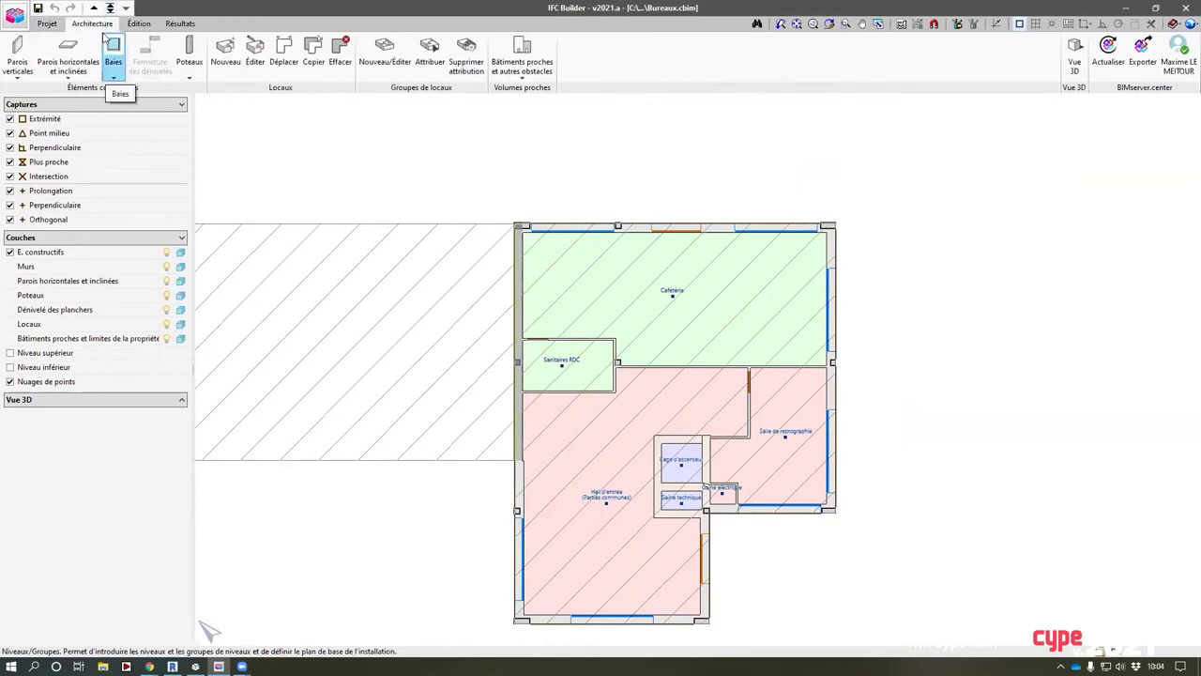
pyautogui.click(17, 56)
pyautogui.click(251, 136)
pyautogui.click(421, 128)
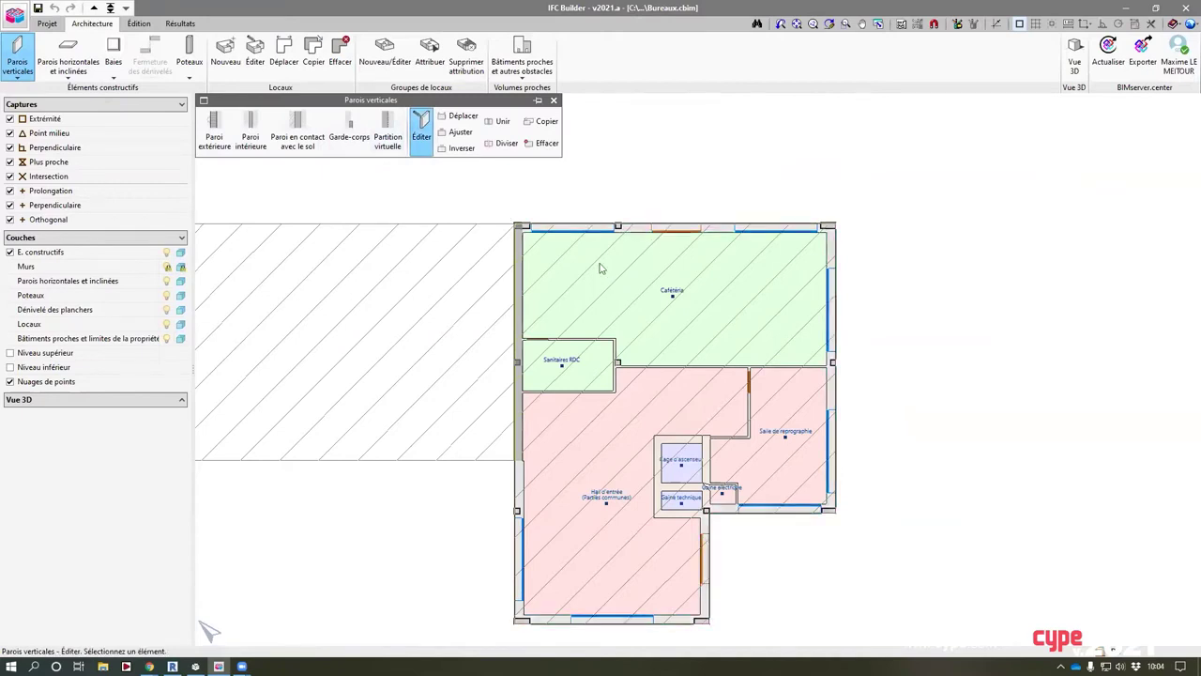
pyautogui.click(523, 280)
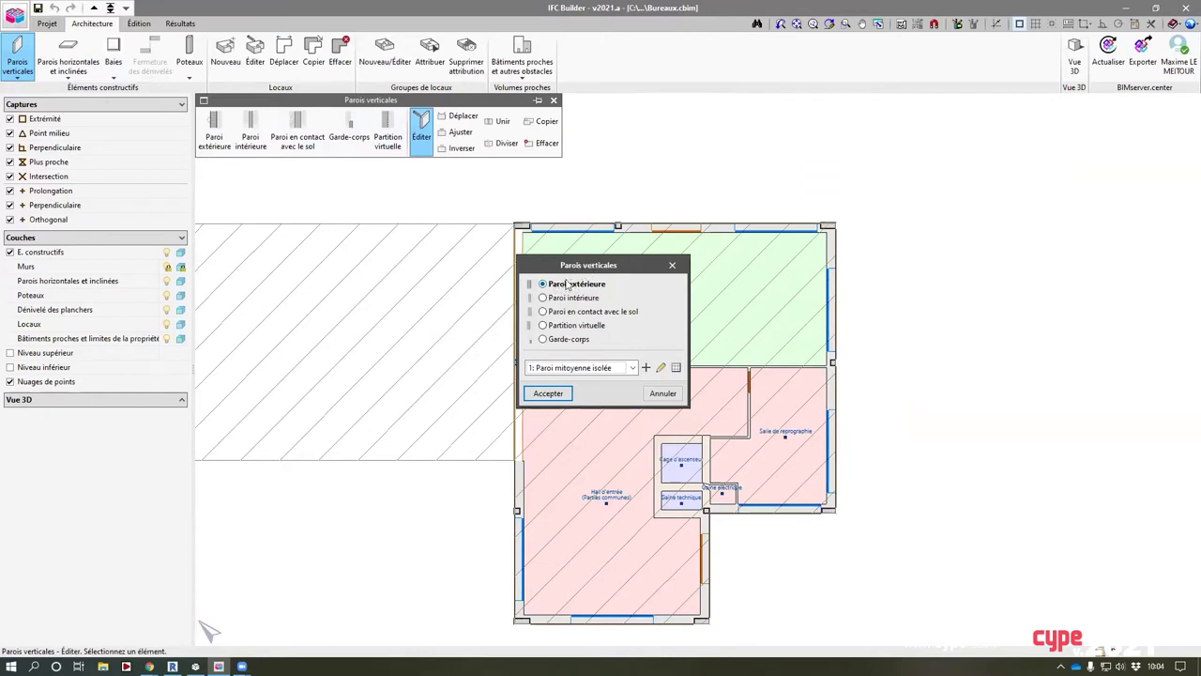
pyautogui.click(660, 367)
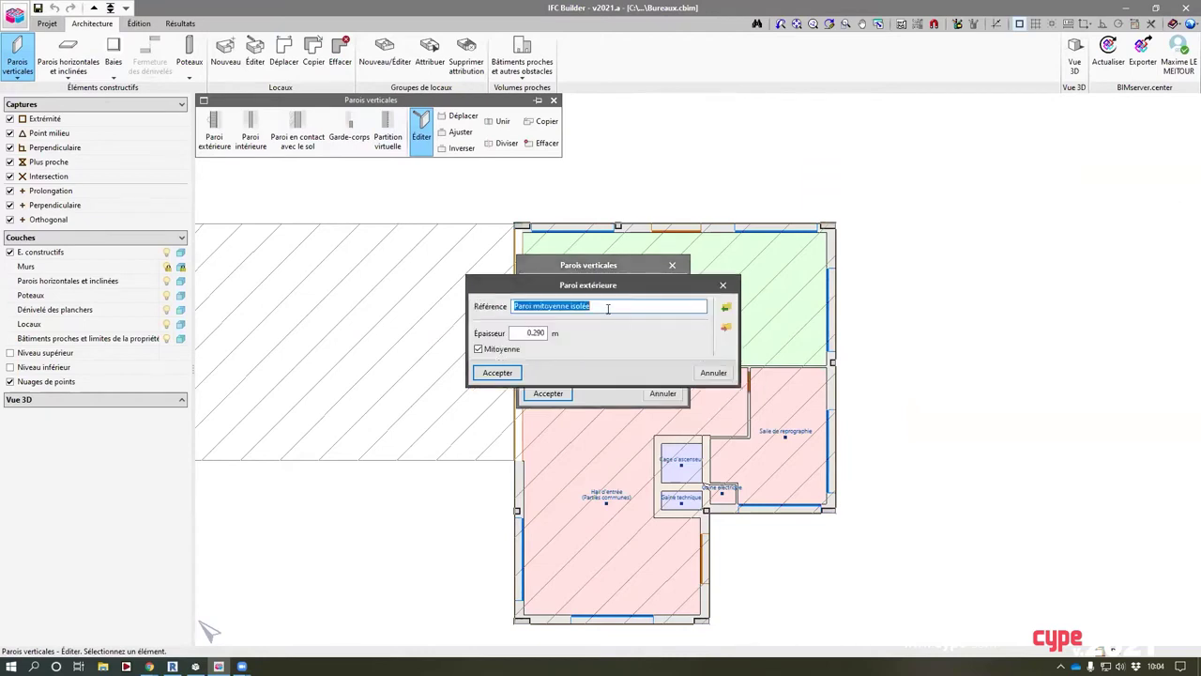
pyautogui.click(509, 333)
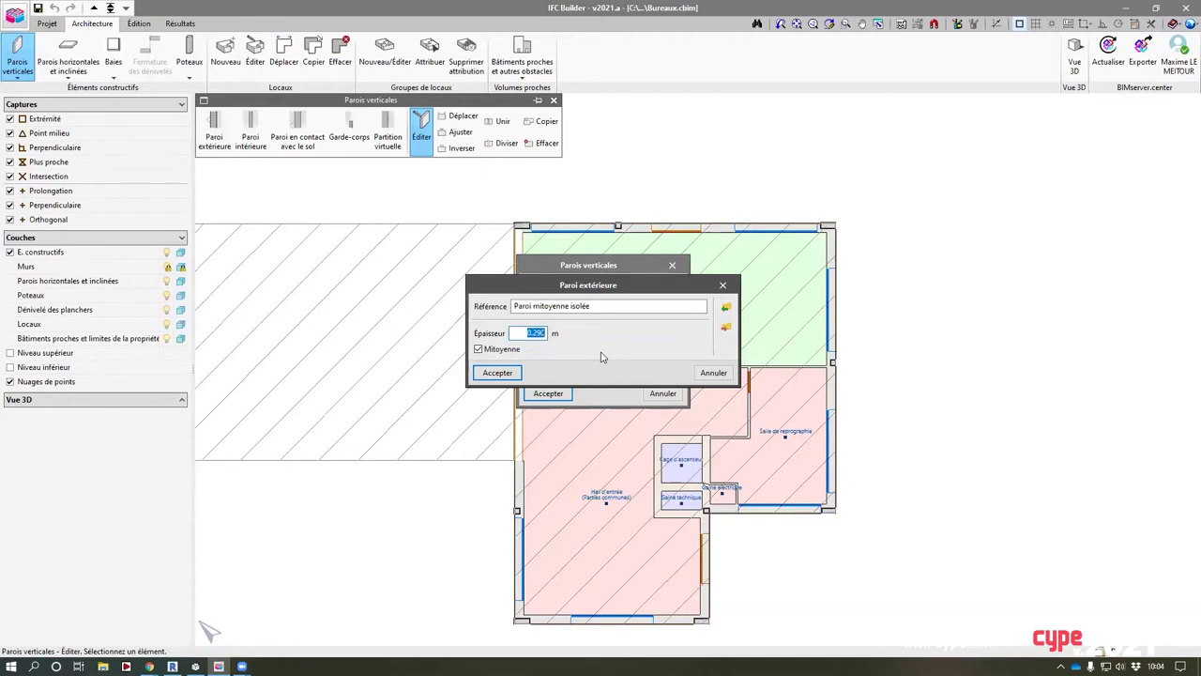
pyautogui.press('Return')
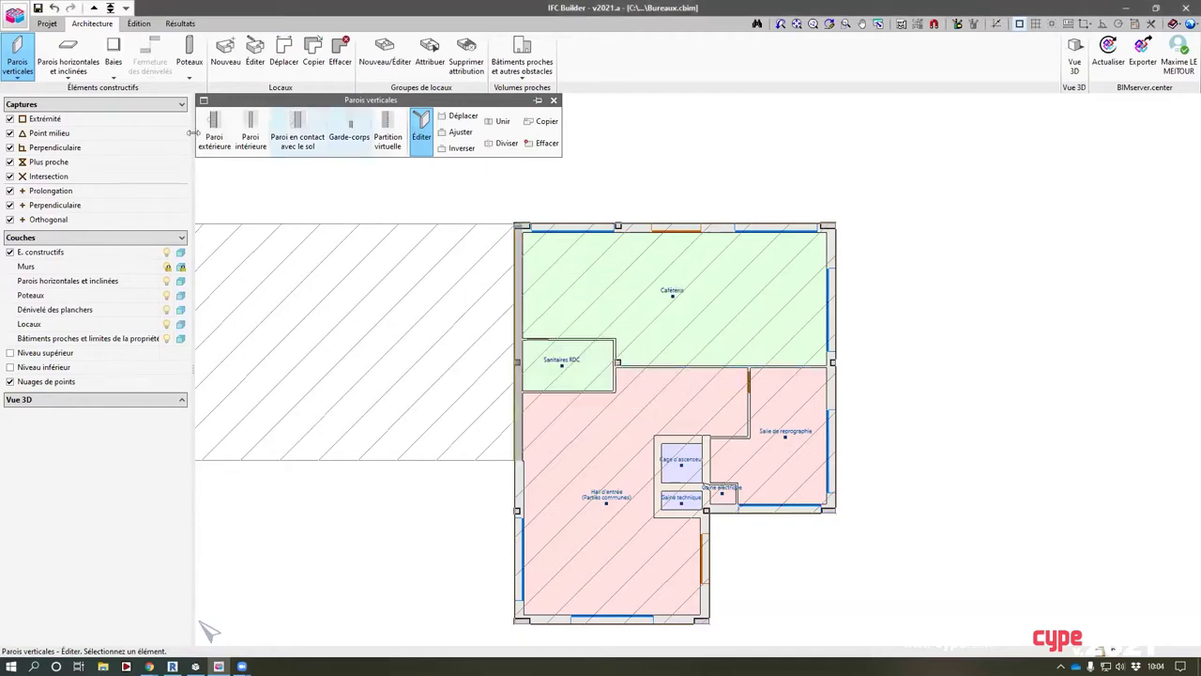
# Check the type, reference and thickness of the ground-contact floor slab under the Cafétéria
pyautogui.click(67, 58)
pyautogui.click(499, 132)
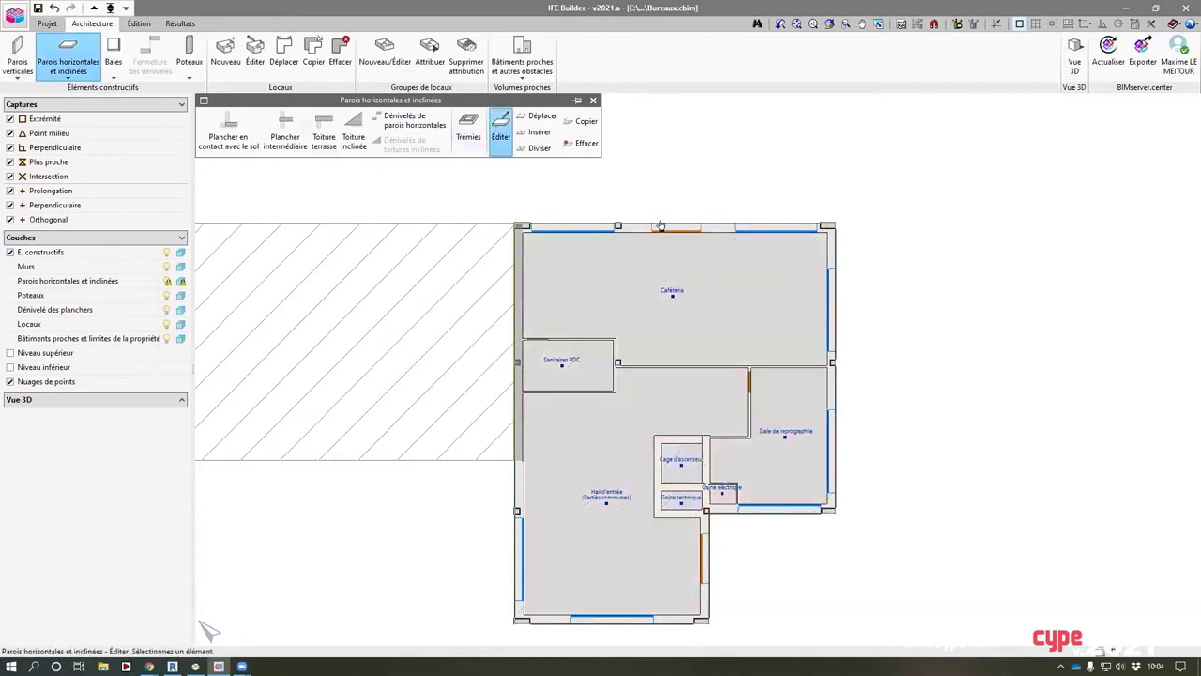
pyautogui.click(634, 284)
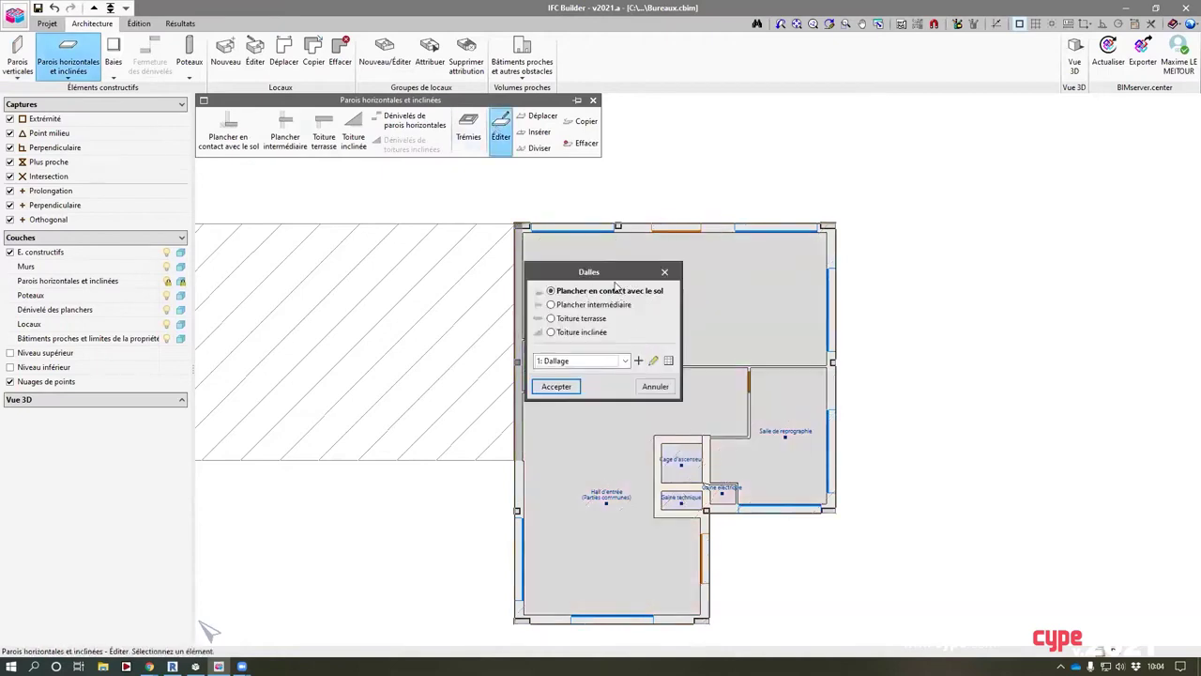
pyautogui.click(653, 362)
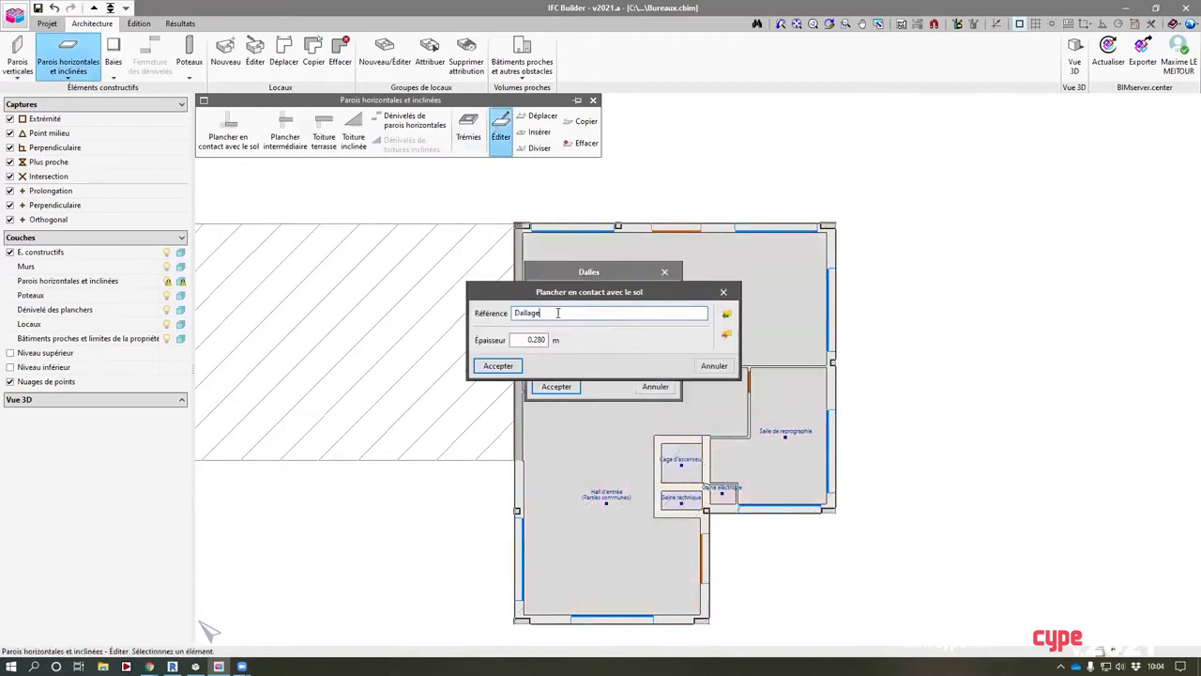
pyautogui.press('Tab')
pyautogui.press('Return')
pyautogui.press('Return')
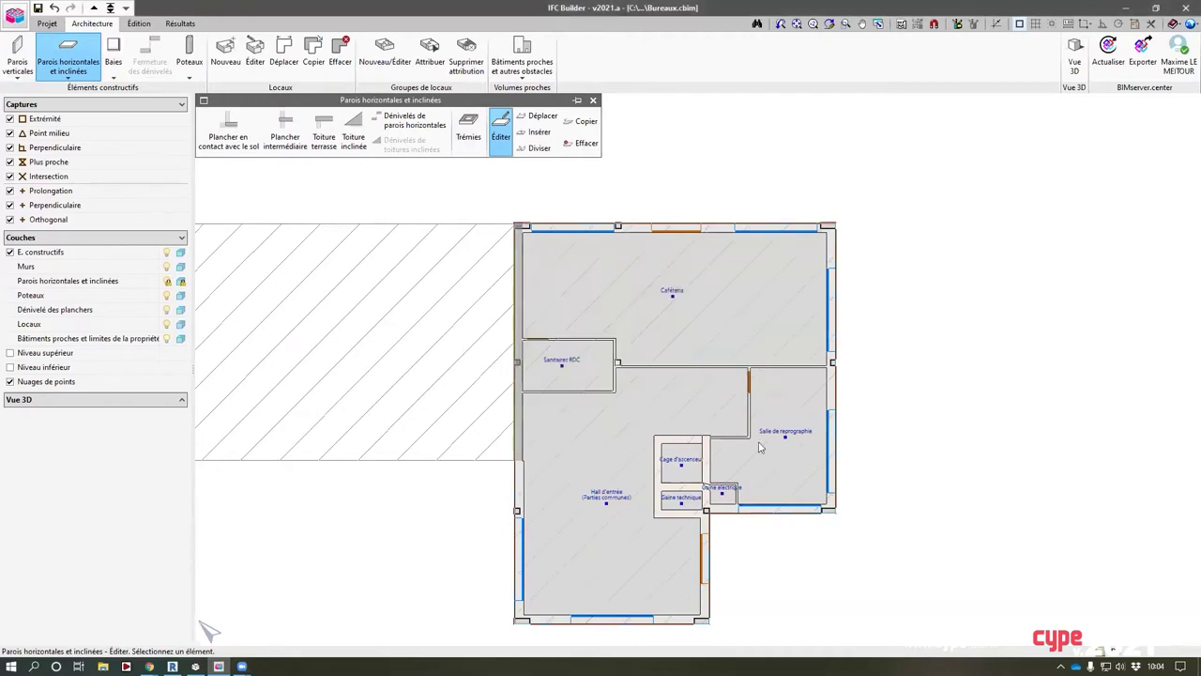
# Check the reference, sill height, width and height of the westernmost window in the Cafétéria's north wall
pyautogui.click(114, 59)
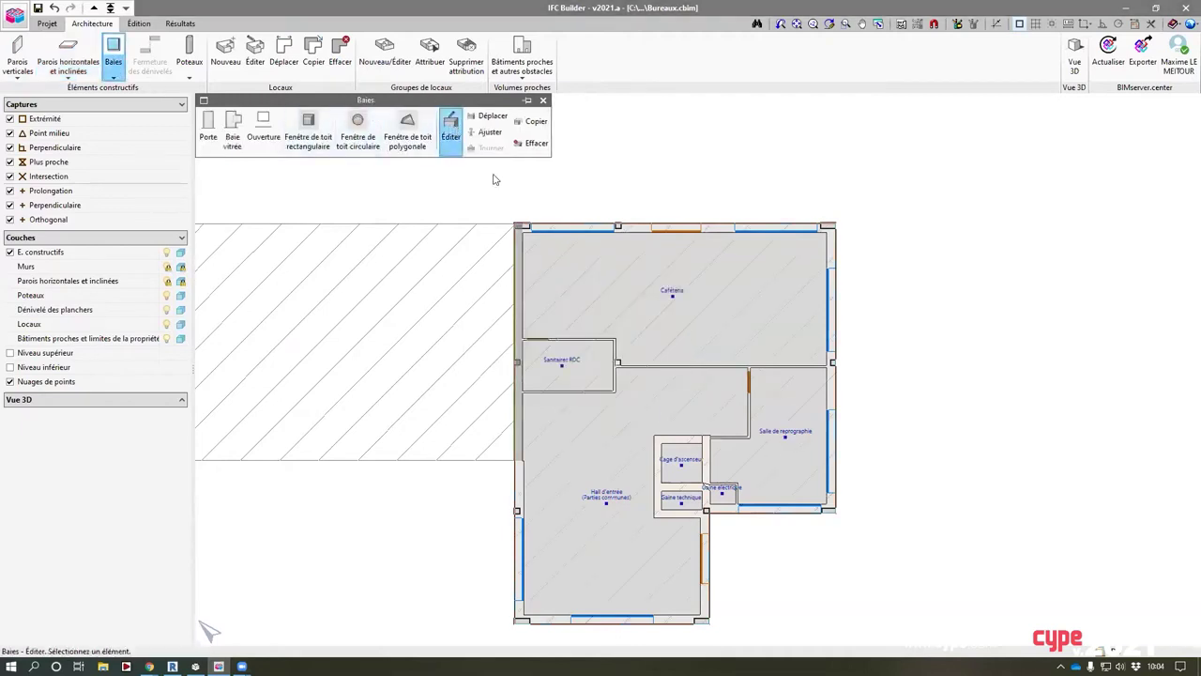
pyautogui.click(554, 228)
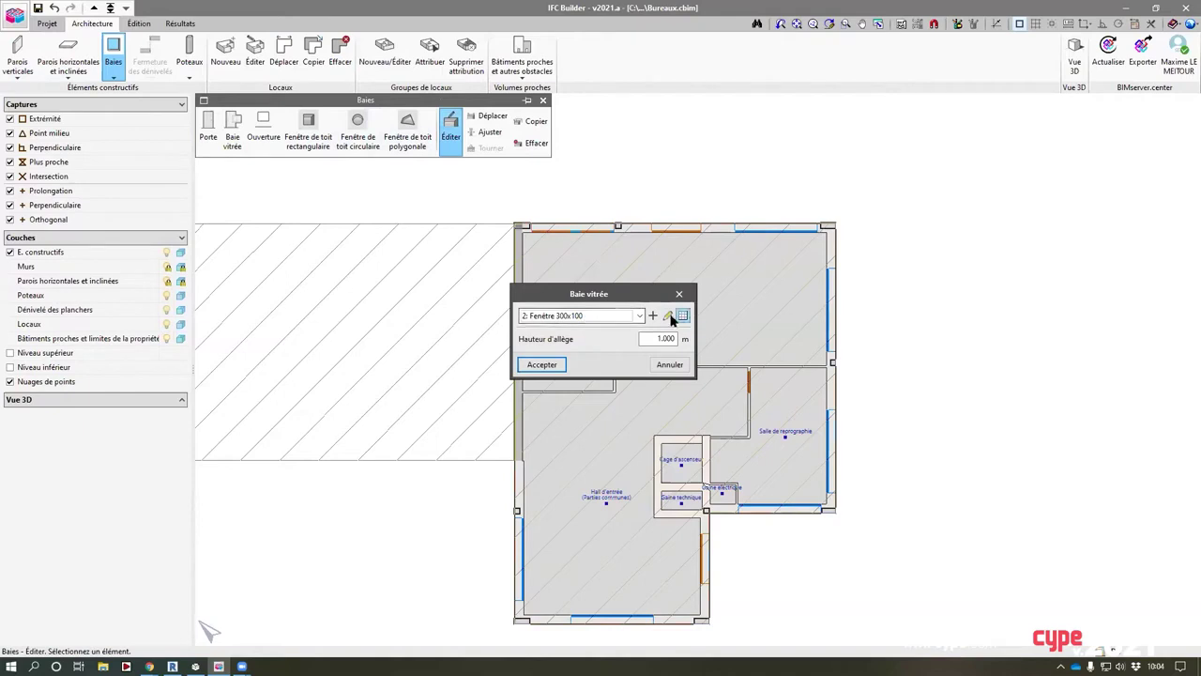
pyautogui.click(667, 316)
pyautogui.press('Tab')
pyautogui.press('Tab')
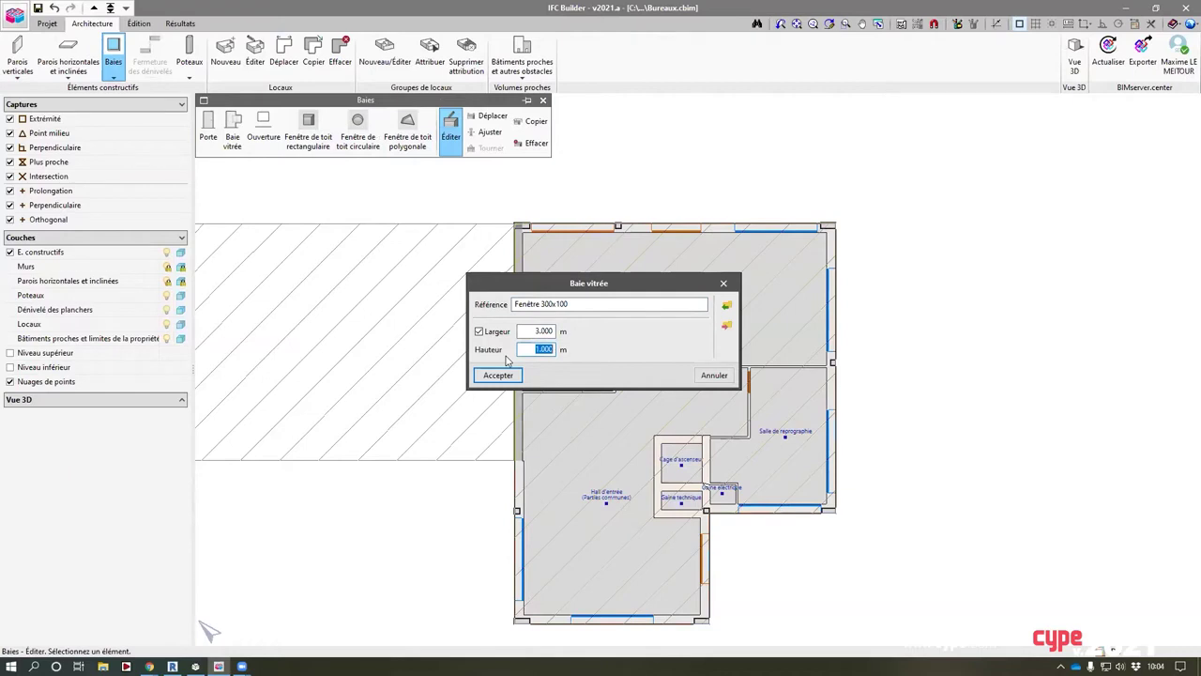
pyautogui.press('Escape')
pyautogui.press('Escape')
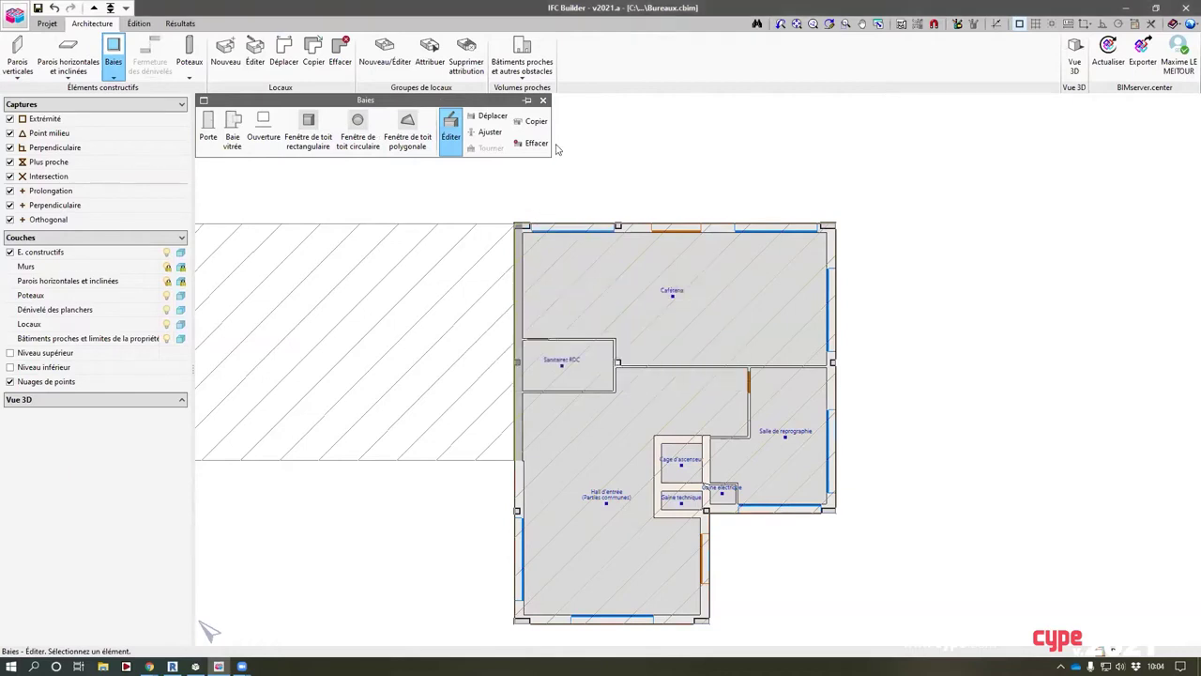
pyautogui.click(547, 101)
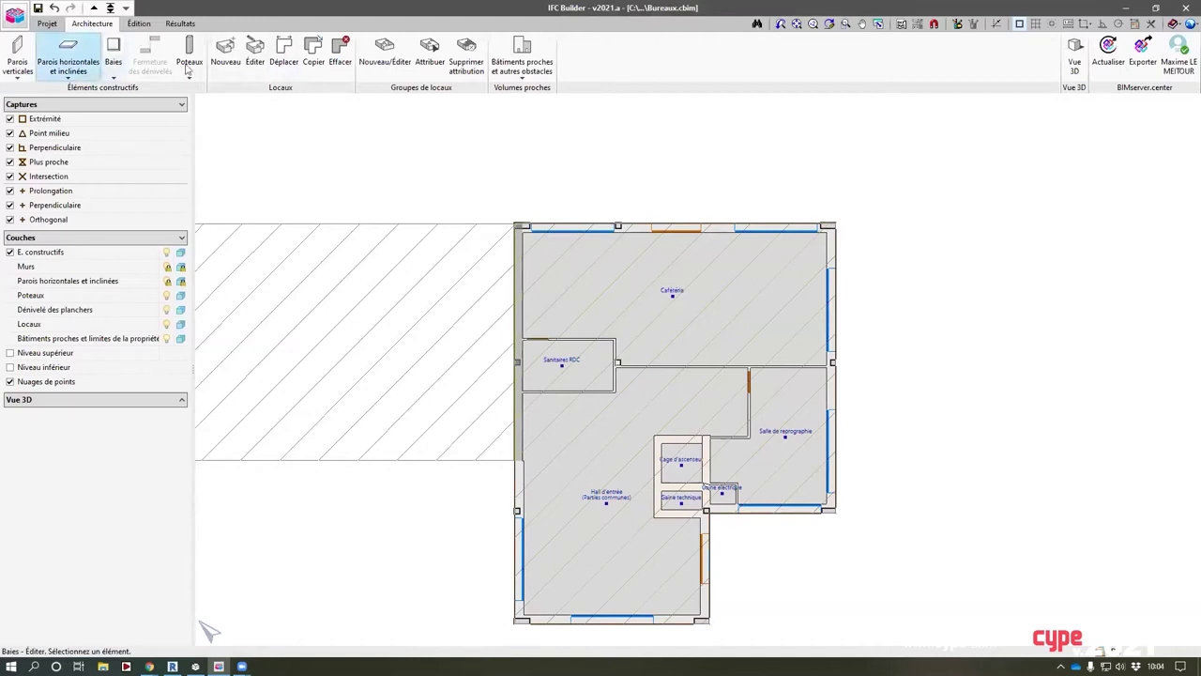
# Check the reference and room type assigned to the Cafétéria on the RDC level
pyautogui.click(257, 56)
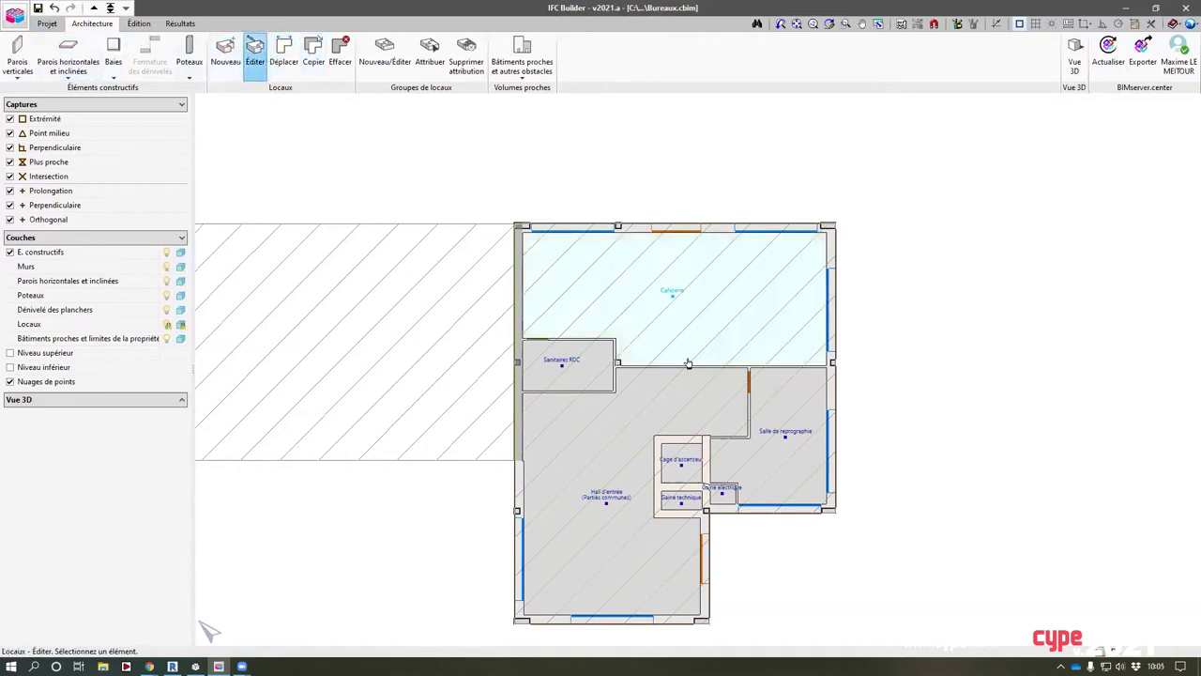
pyautogui.click(677, 297)
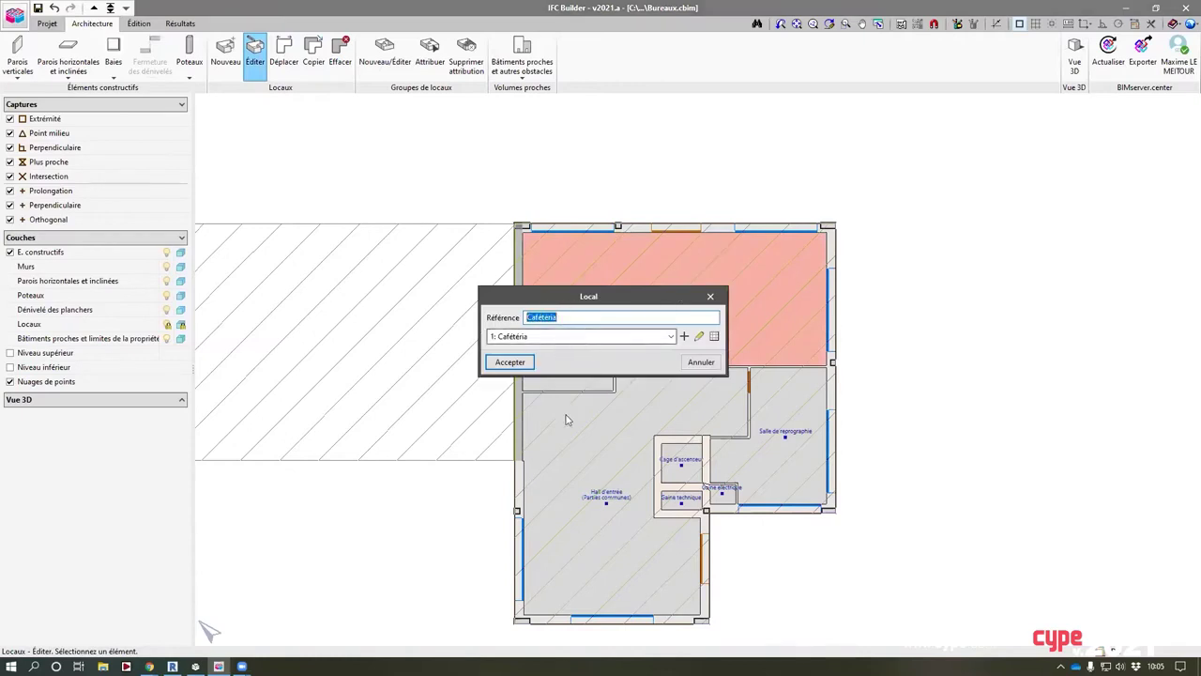
pyautogui.click(564, 317)
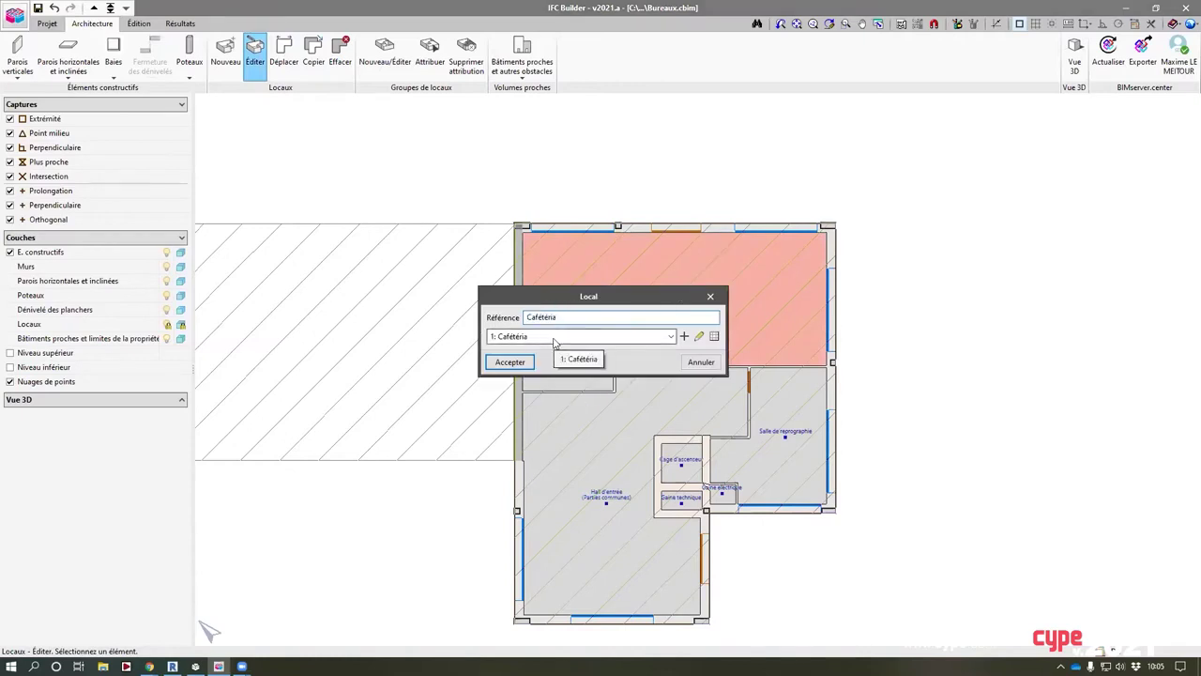
pyautogui.press('Return')
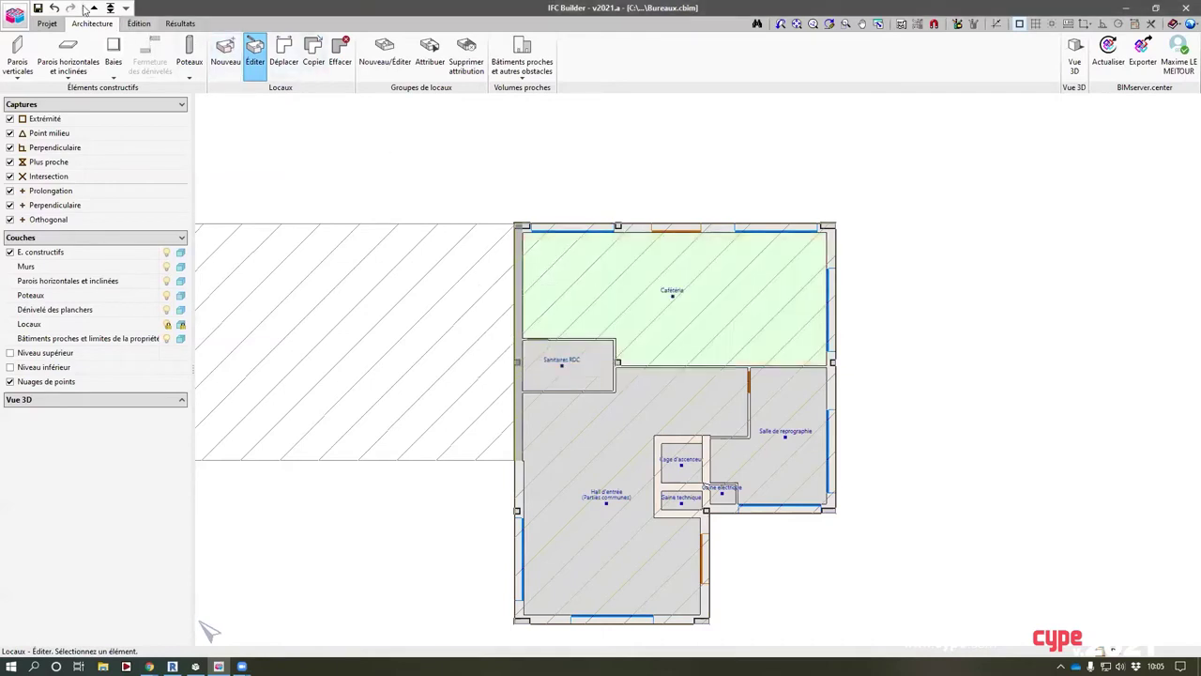
# Check the reference and room type of Bureau 1 on R+1, and return to the RDC plan
pyautogui.click(651, 291)
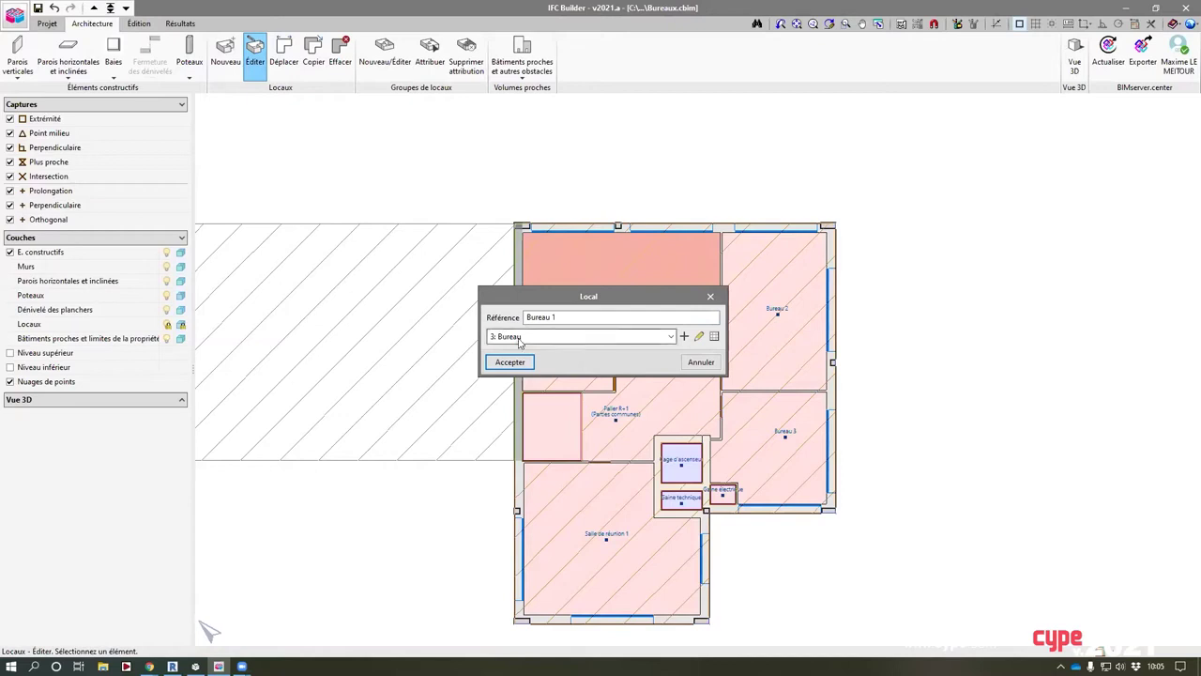
pyautogui.click(709, 297)
pyautogui.click(126, 7)
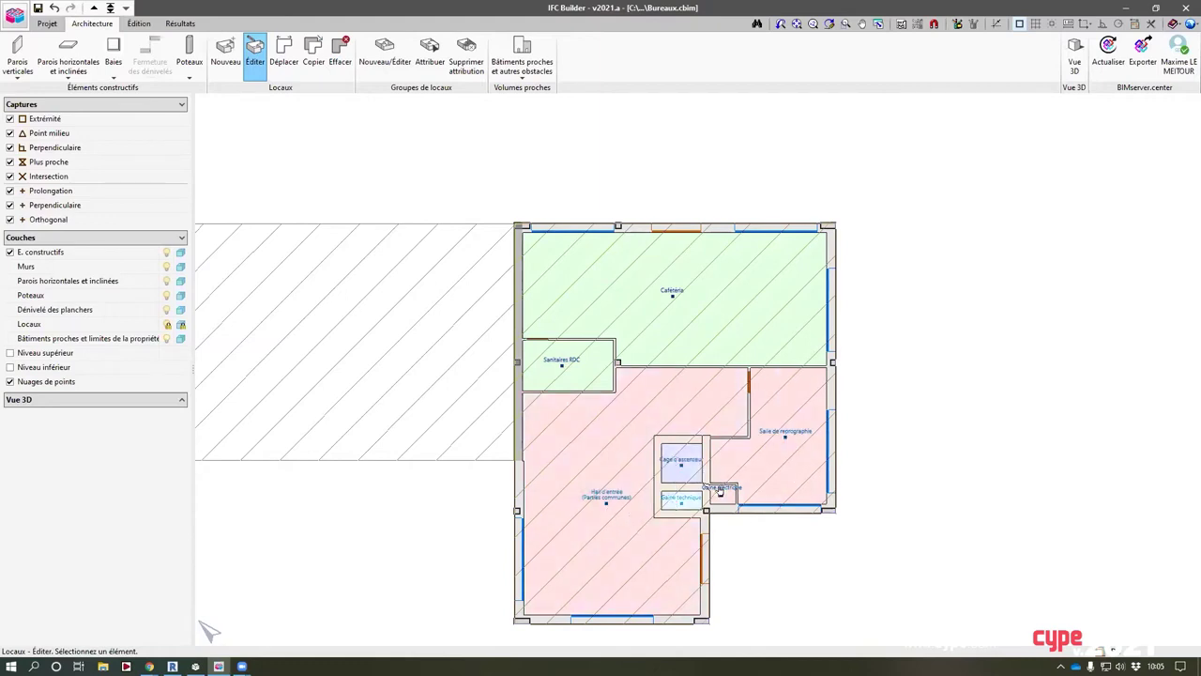
# Review the rooms and their group colours on the floor plans of R+1, R+2 and R+3 in turn
pyautogui.click(93, 8)
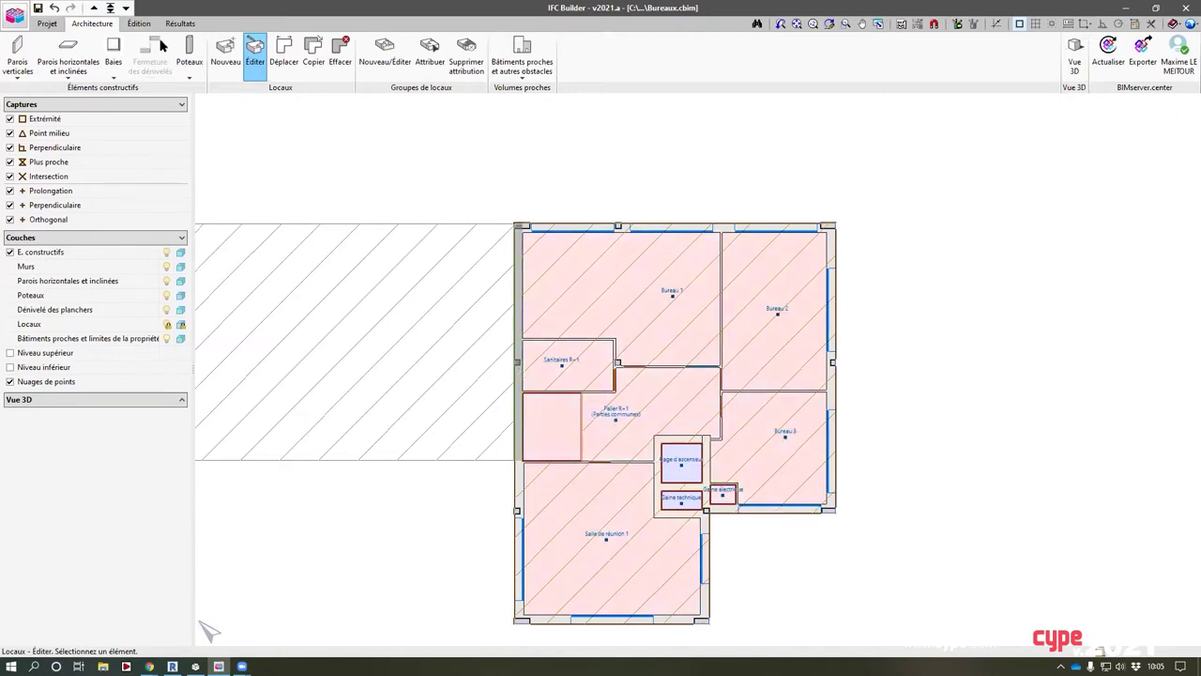
pyautogui.click(91, 9)
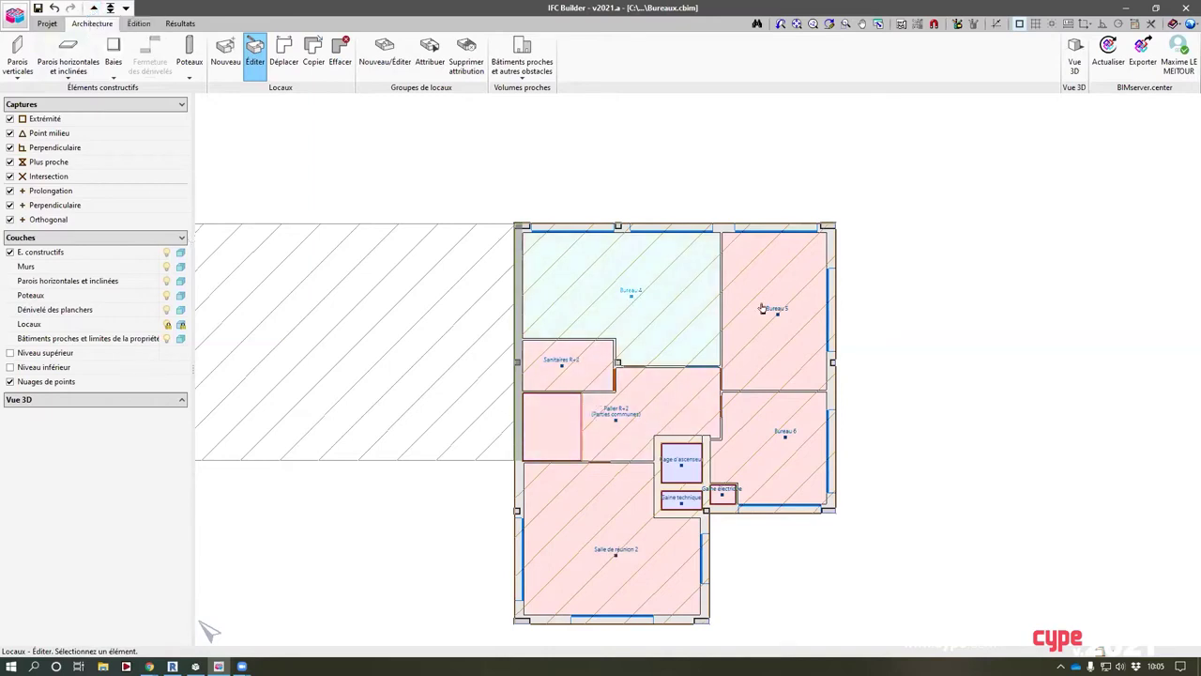
pyautogui.click(93, 9)
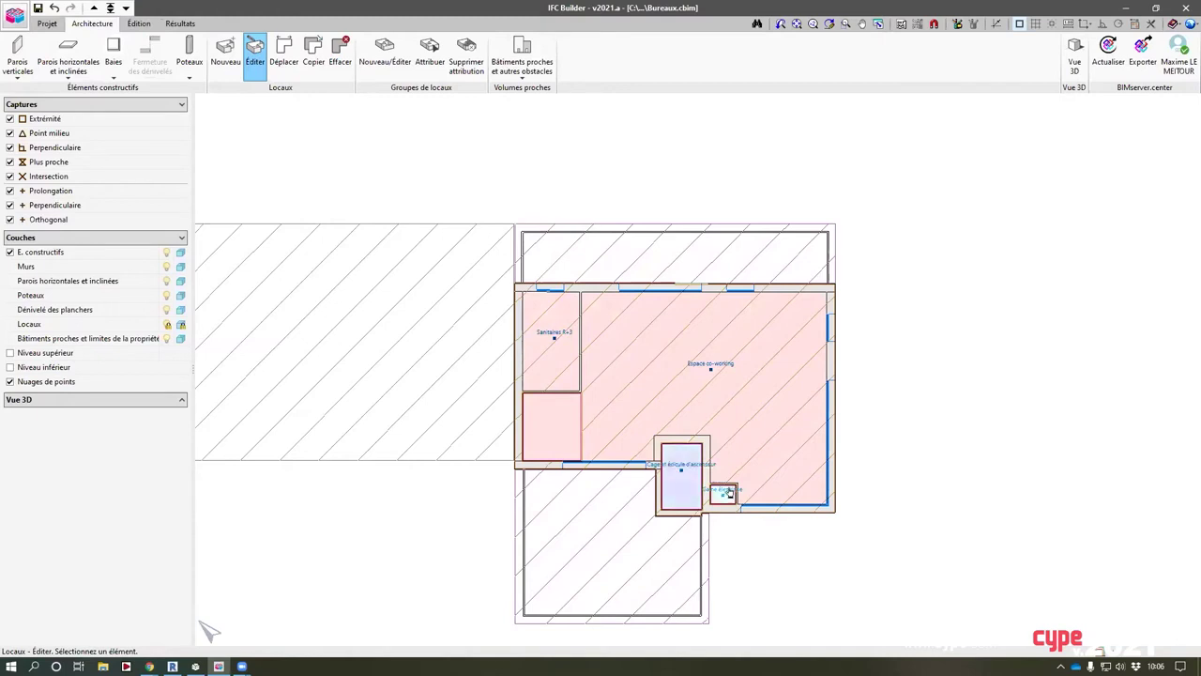
pyautogui.moveTo(330, 163); pyautogui.dragTo(469, 174, button='middle')
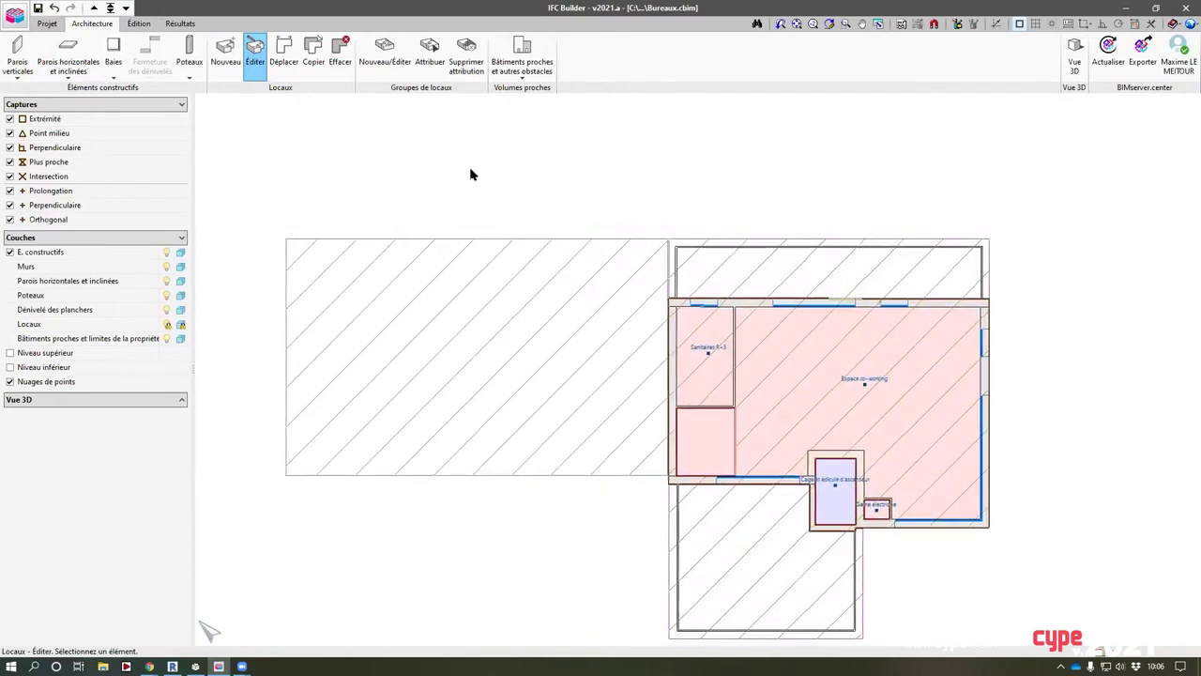
pyautogui.scroll(-1, 469, 175)
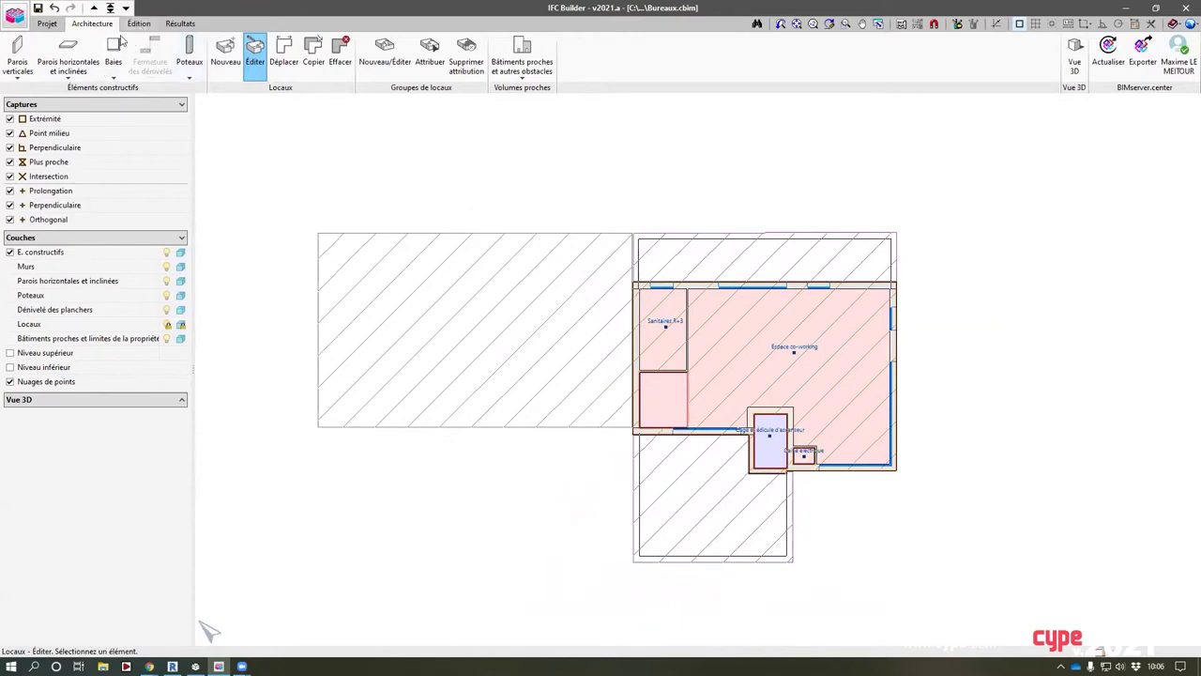
# Calculate the model and inspect the computed areas, volume and perimeters of Bureau 4 on the R+2 plan
pyautogui.click(187, 26)
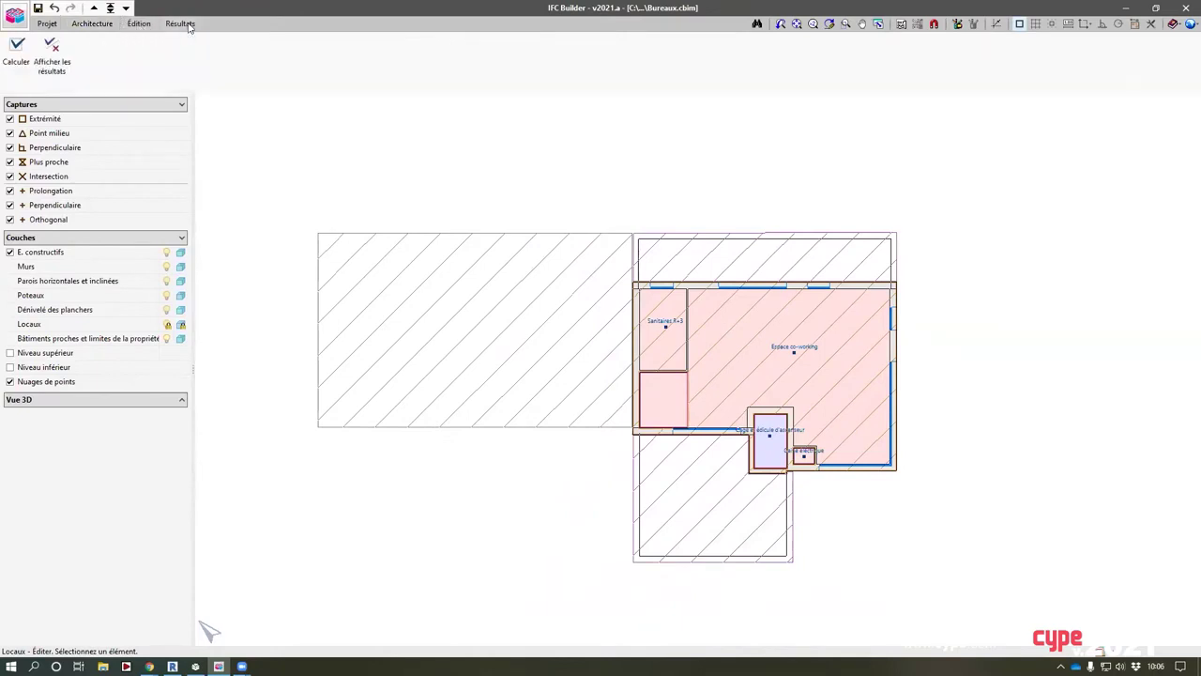
pyautogui.click(19, 67)
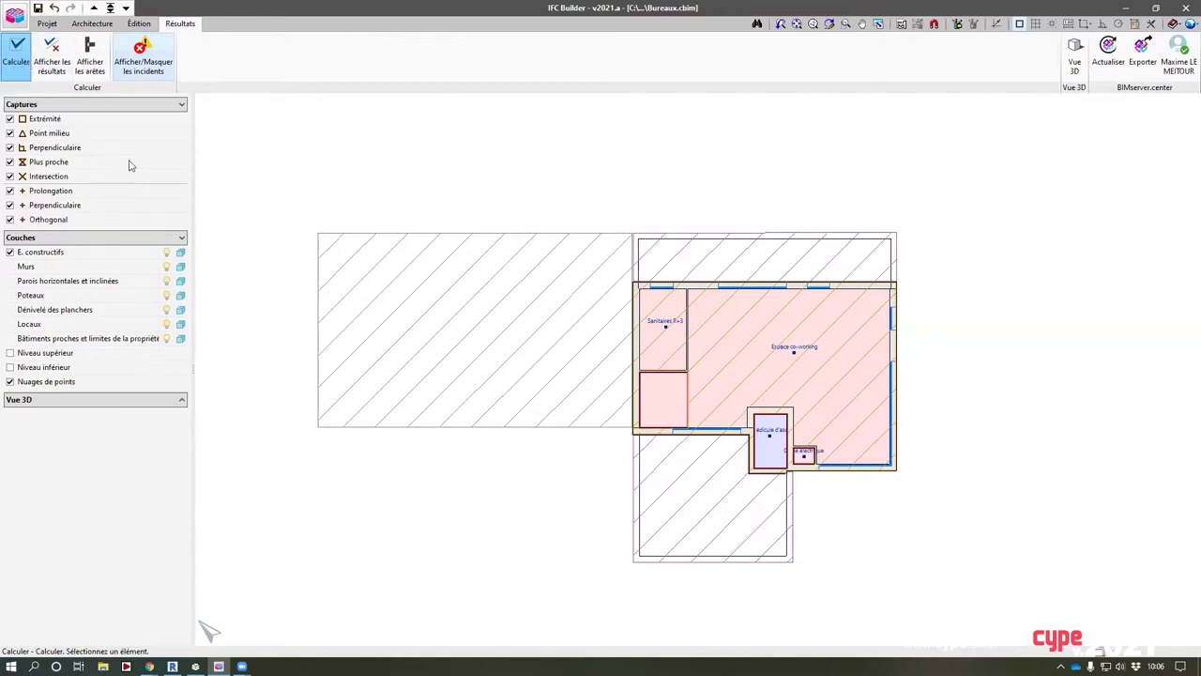
pyautogui.click(129, 7)
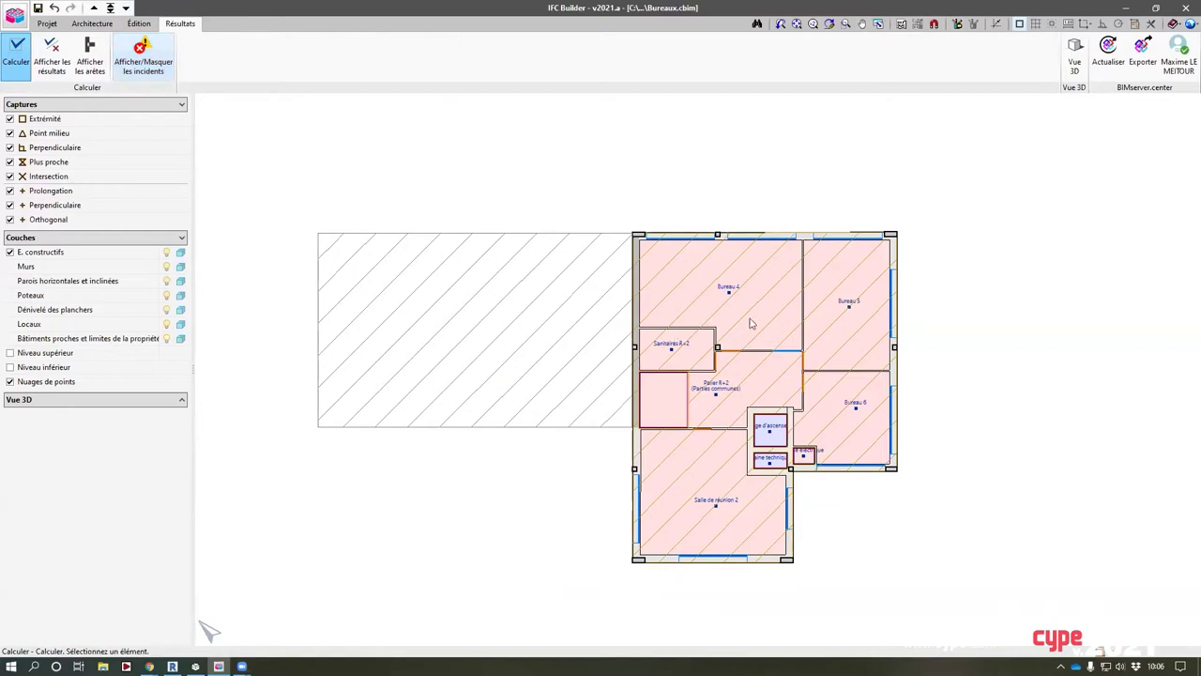
pyautogui.moveTo(735, 300)
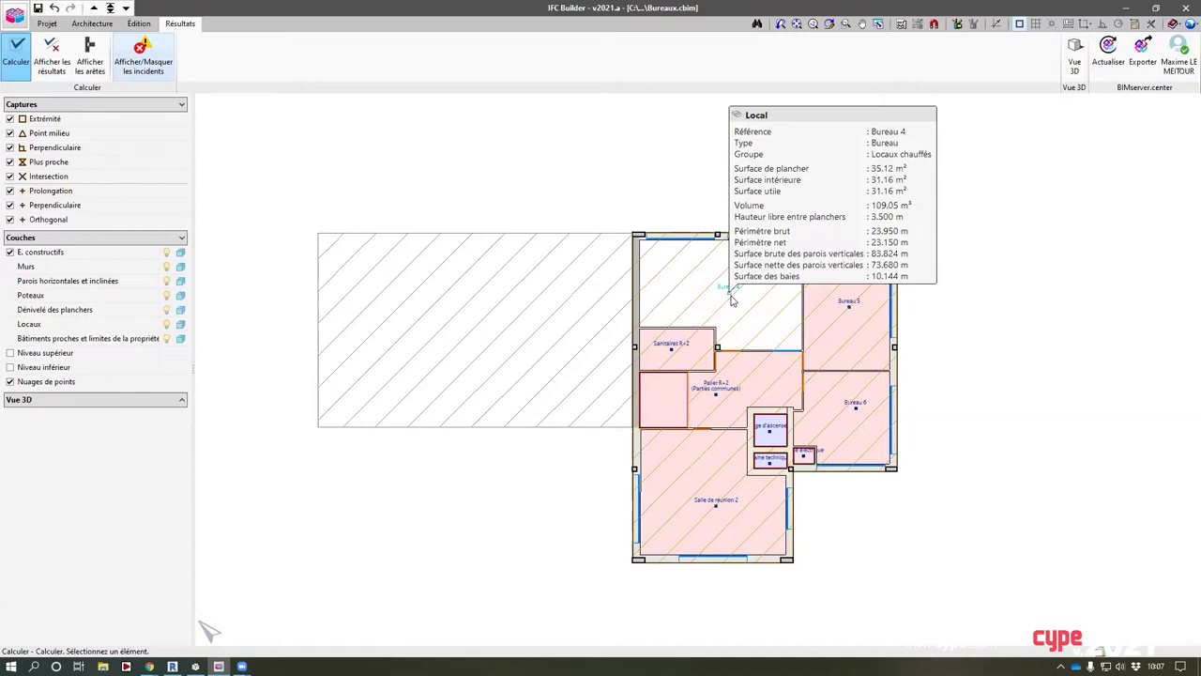
# Examine the calculated building in an enlarged 3D view, and check the list of background plan views
pyautogui.click(1074, 58)
pyautogui.click(500, 359)
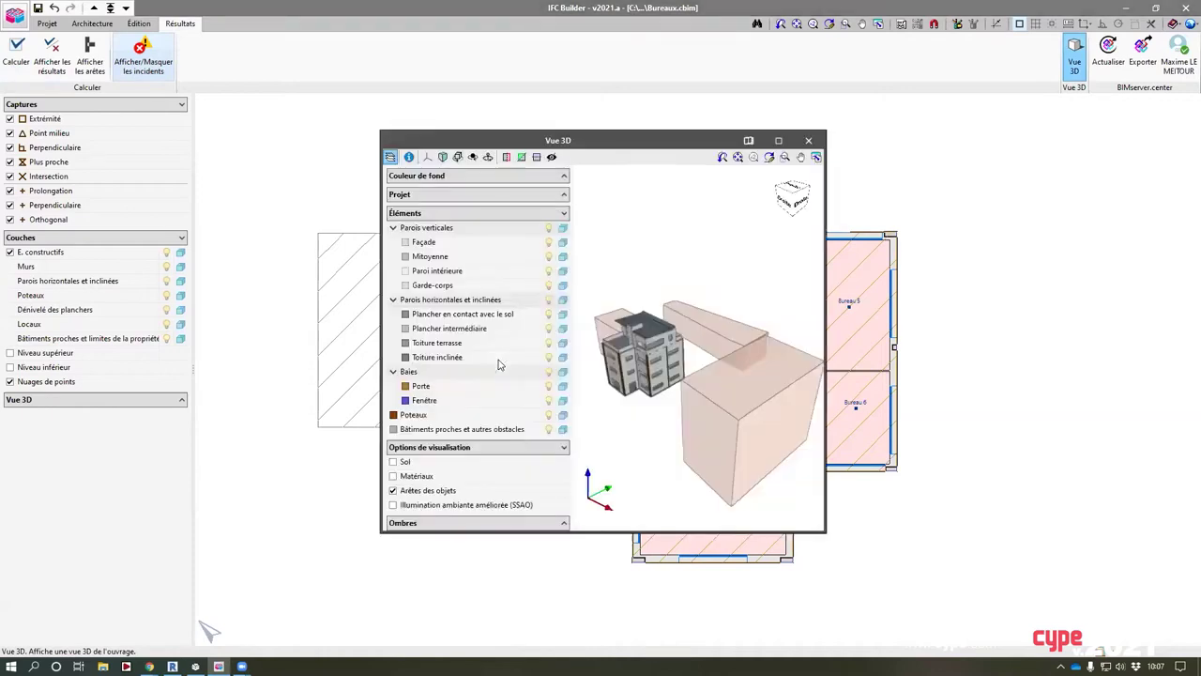
pyautogui.click(777, 139)
pyautogui.moveTo(663, 382); pyautogui.dragTo(927, 390)
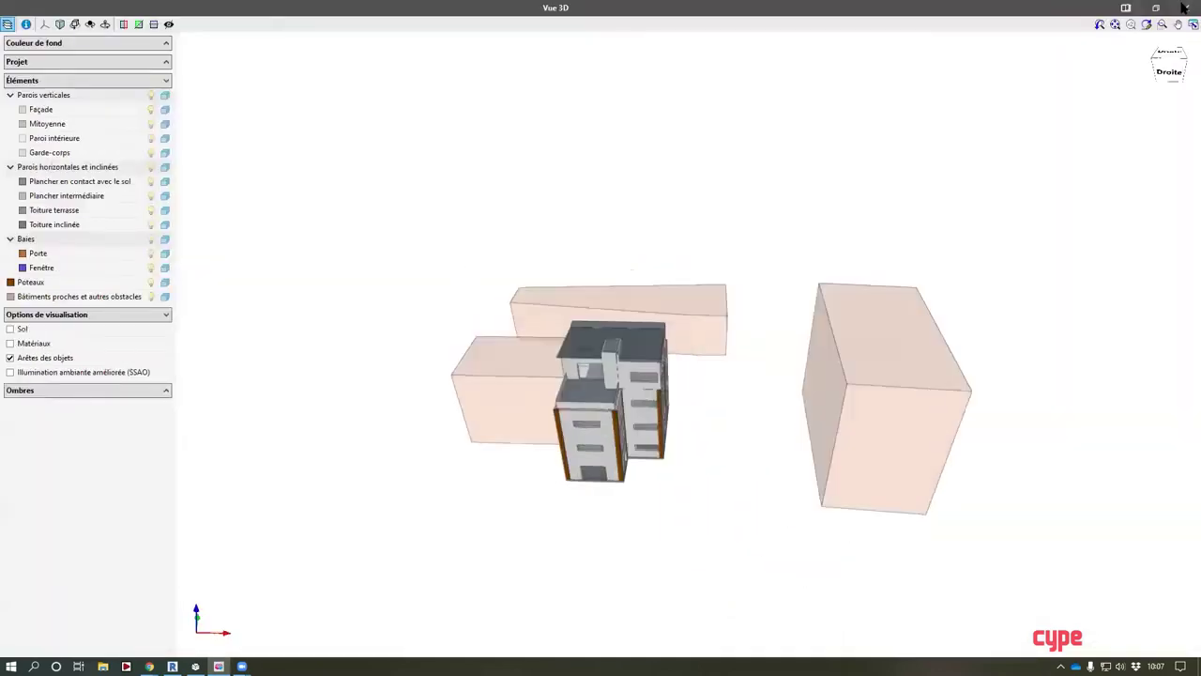
pyautogui.click(1184, 6)
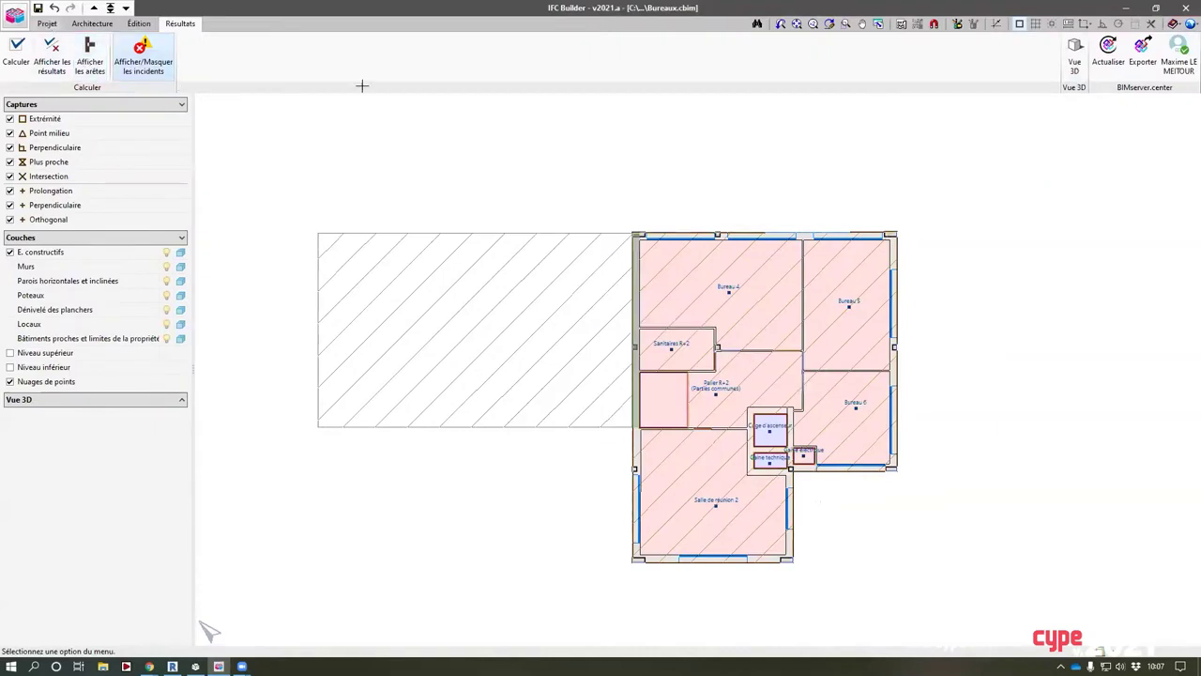
pyautogui.click(898, 25)
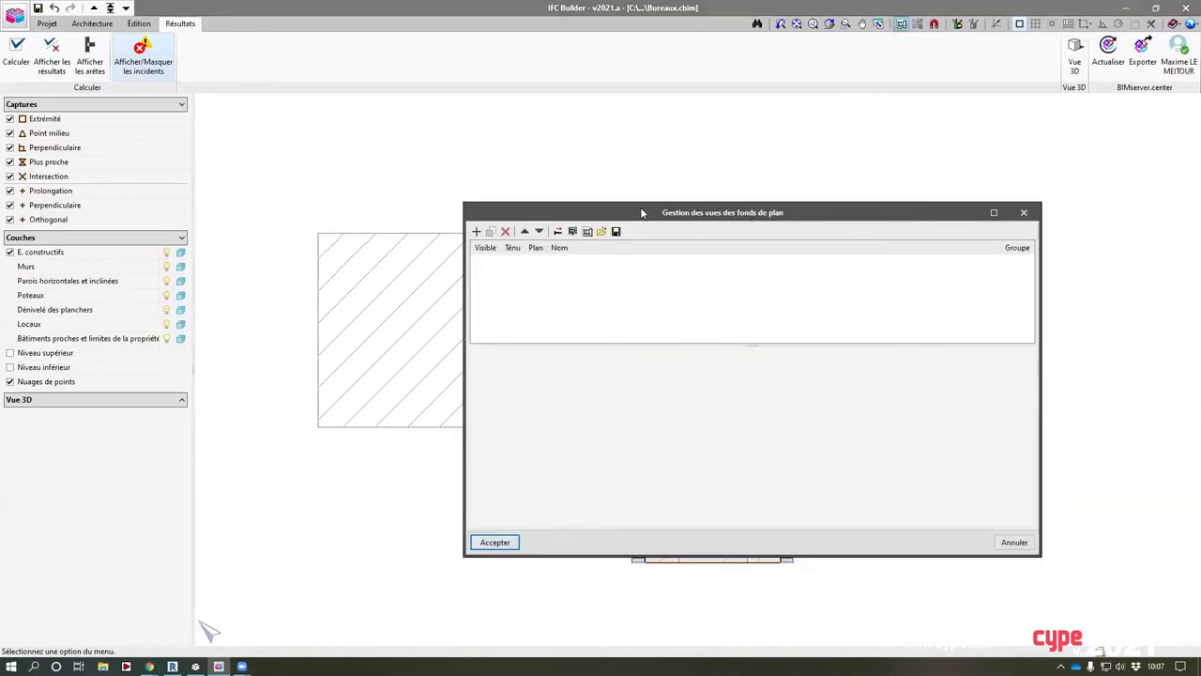
pyautogui.click(1024, 212)
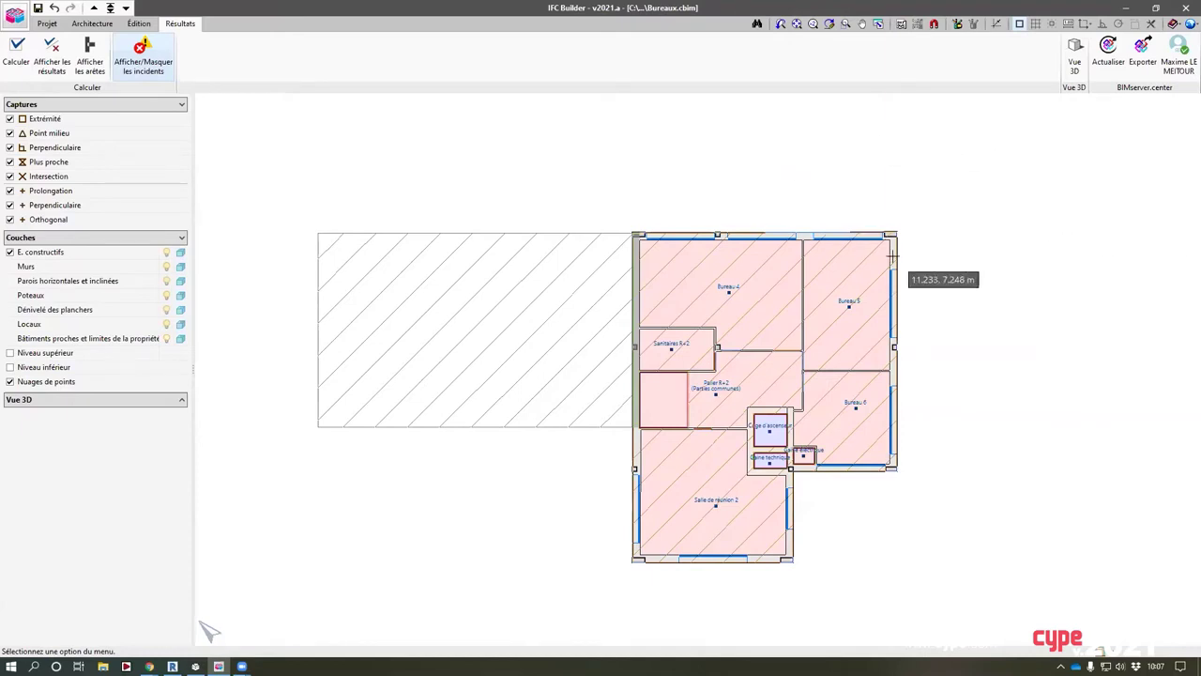
# Start the IFC export linked to a new BIMserver.center project named "Charges avec IFC Builder"
pyautogui.click(1142, 52)
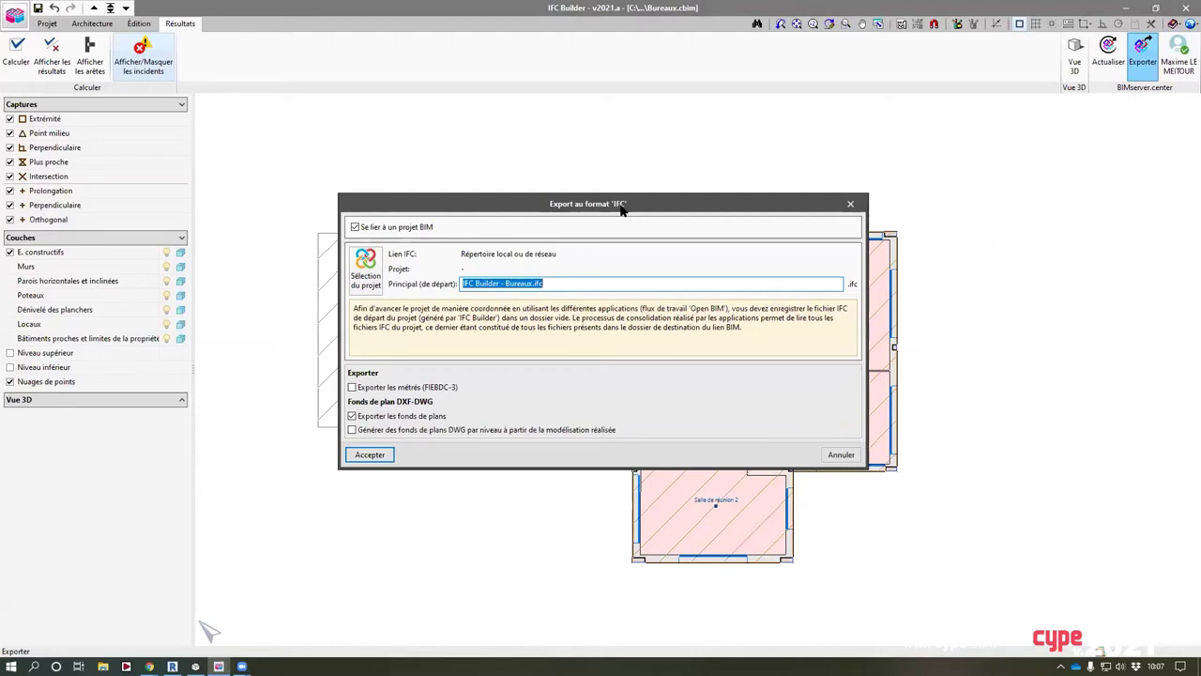
pyautogui.click(364, 280)
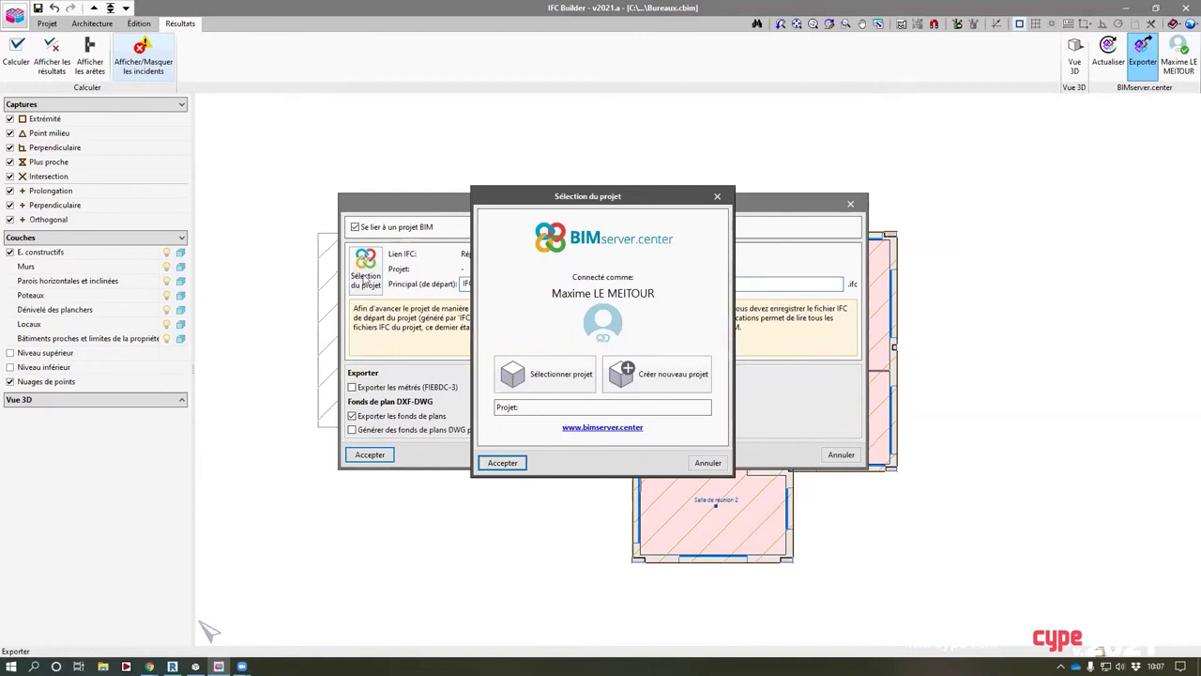
pyautogui.click(660, 375)
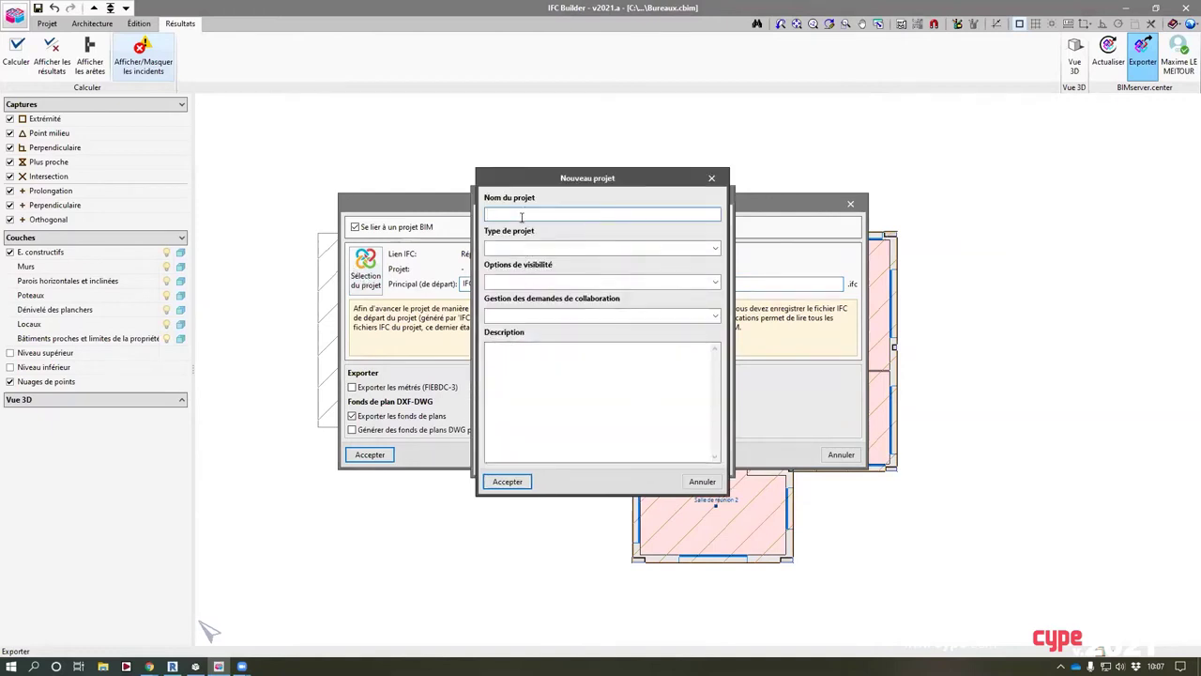
pyautogui.write('Charges avec IFC')
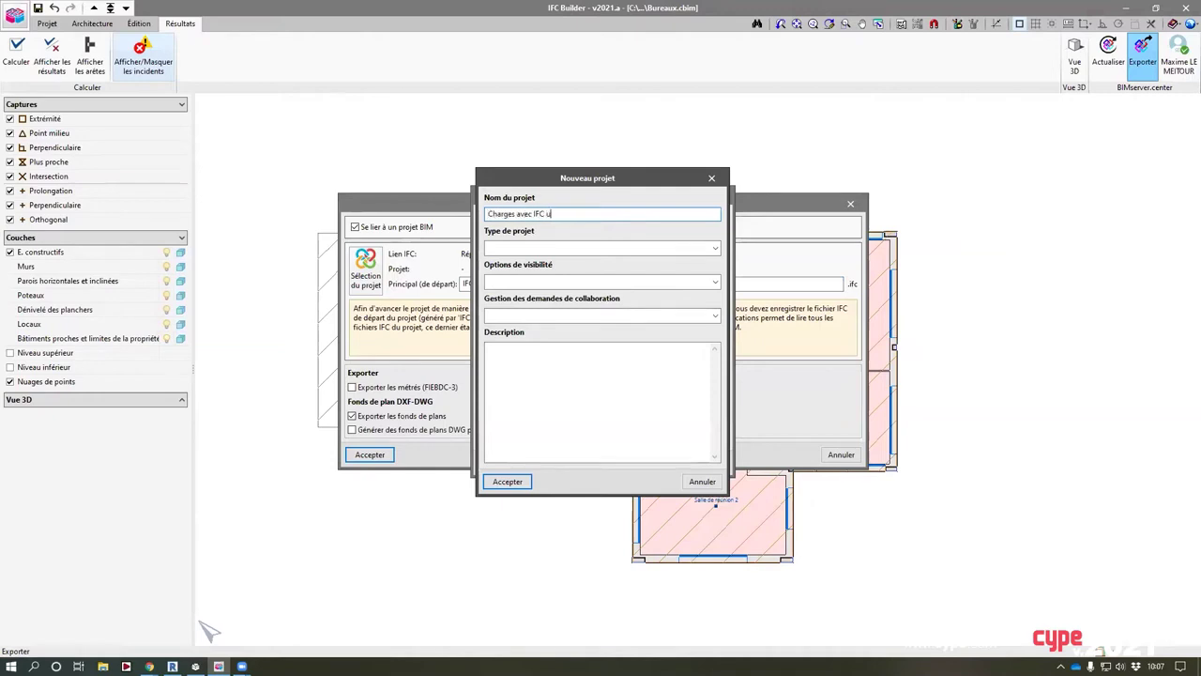
pyautogui.write(' Builder')
# Create the project with type Autres, visibility Visible sur BIMserver.center and collaboration requests set to Ouvert
pyautogui.click(608, 248)
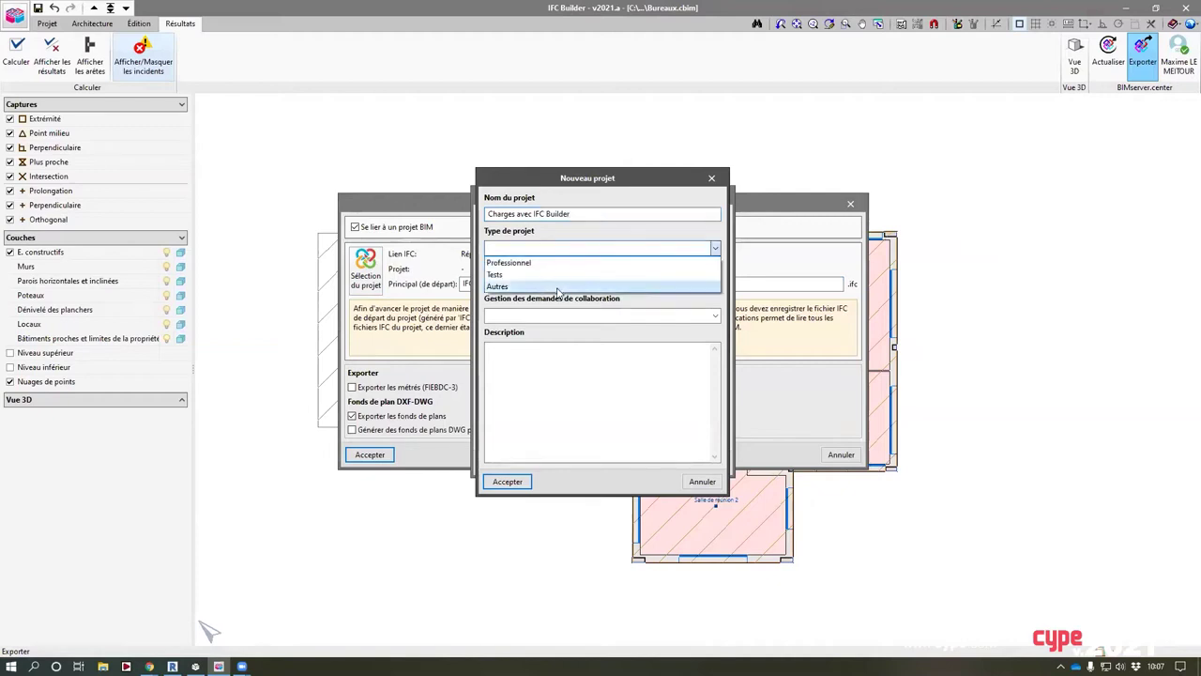
pyautogui.click(557, 287)
pyautogui.click(558, 286)
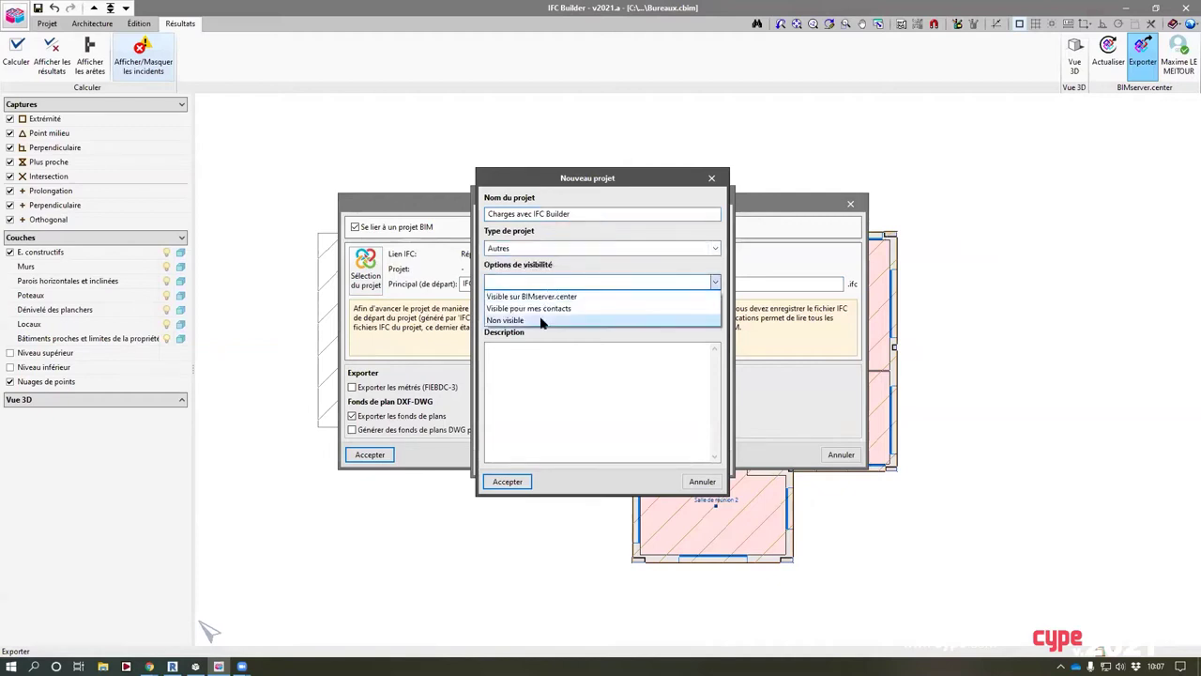
pyautogui.click(550, 296)
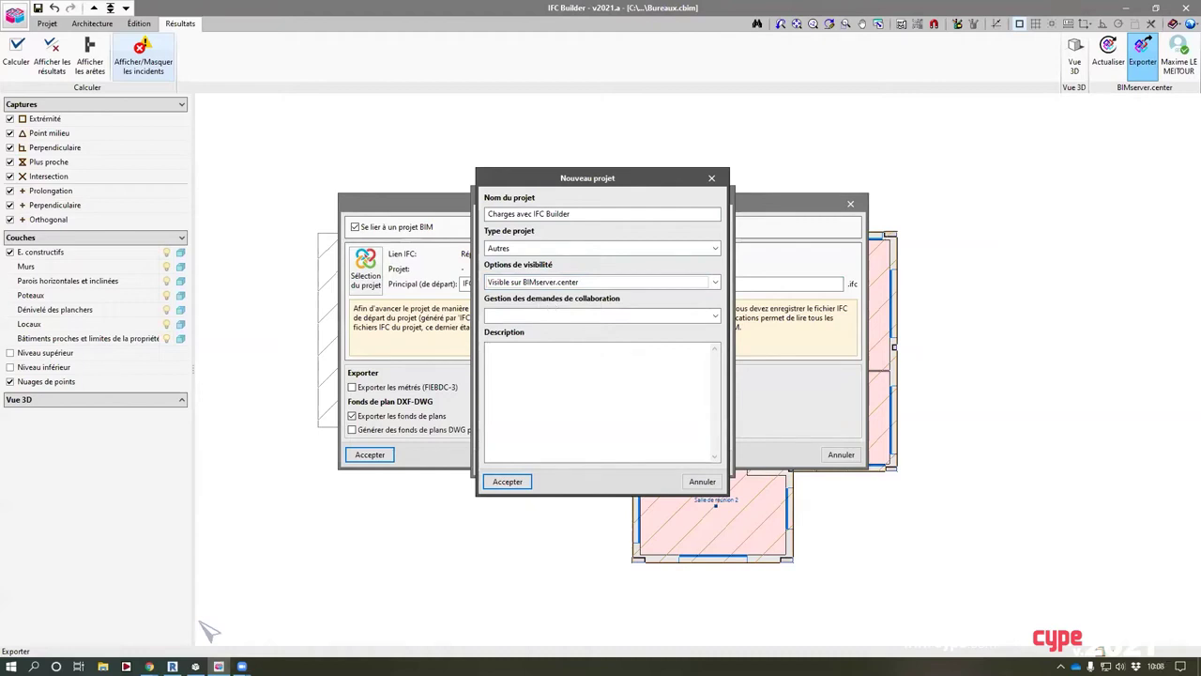
pyautogui.click(521, 317)
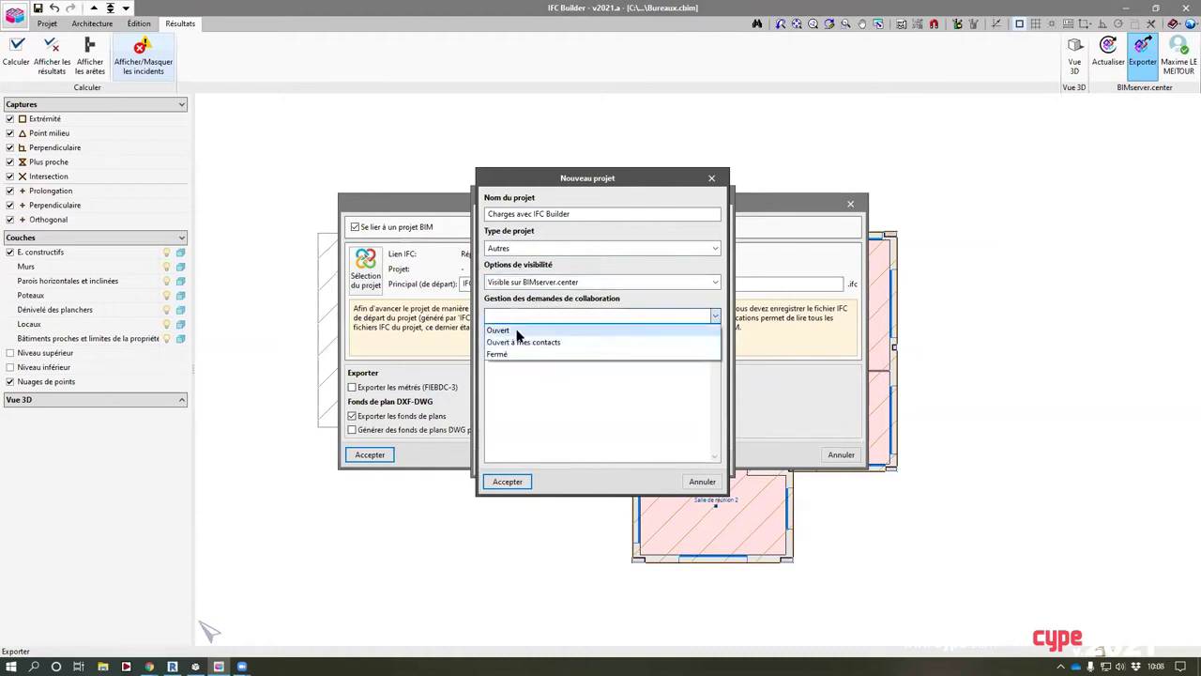
pyautogui.click(519, 327)
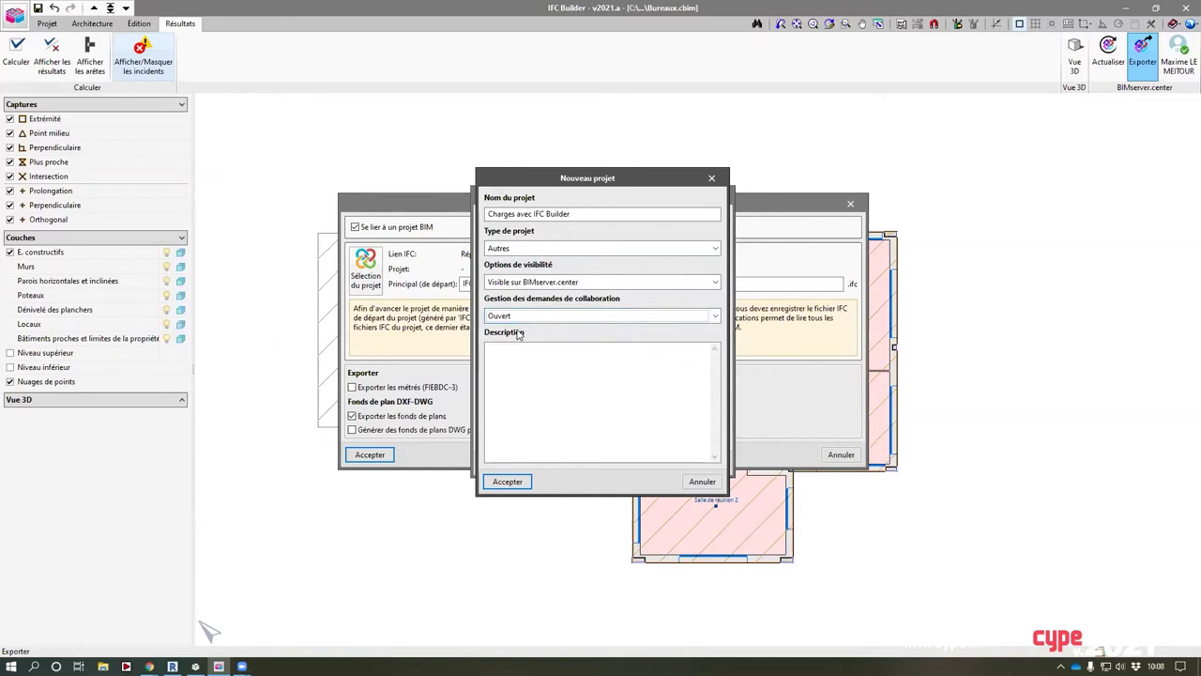
pyautogui.click(508, 481)
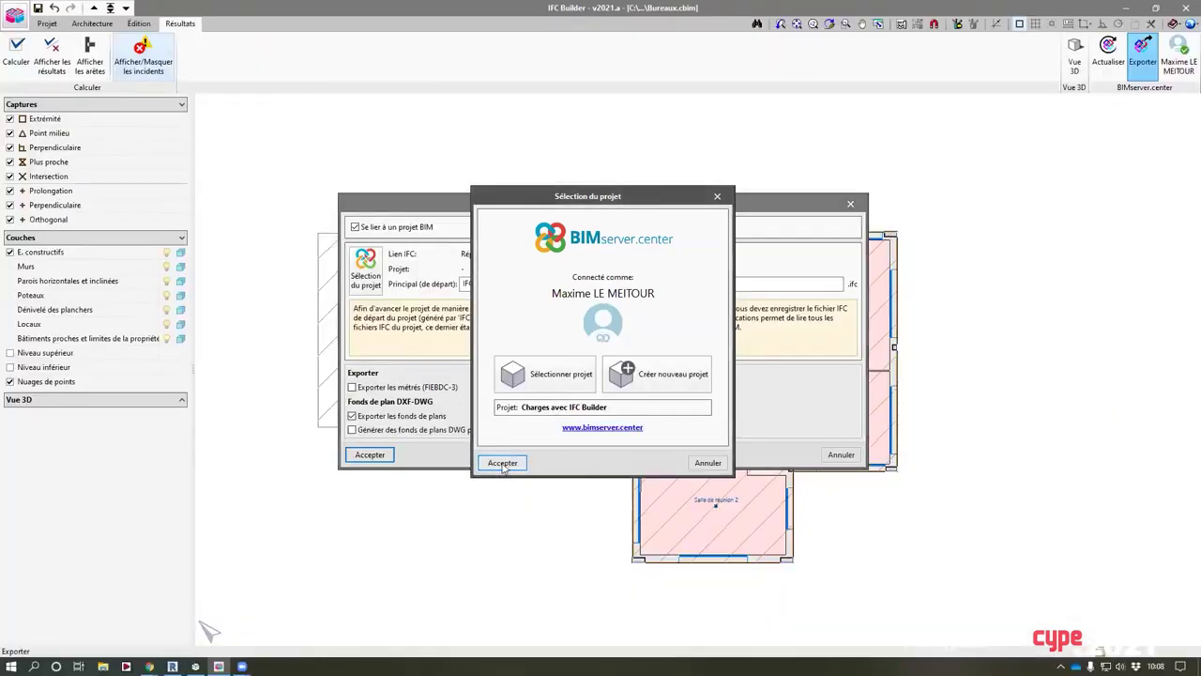
# Accept the project selection, name the main IFC file "Modèle architectural" and export it to Charges avec IFC Builder
pyautogui.click(502, 463)
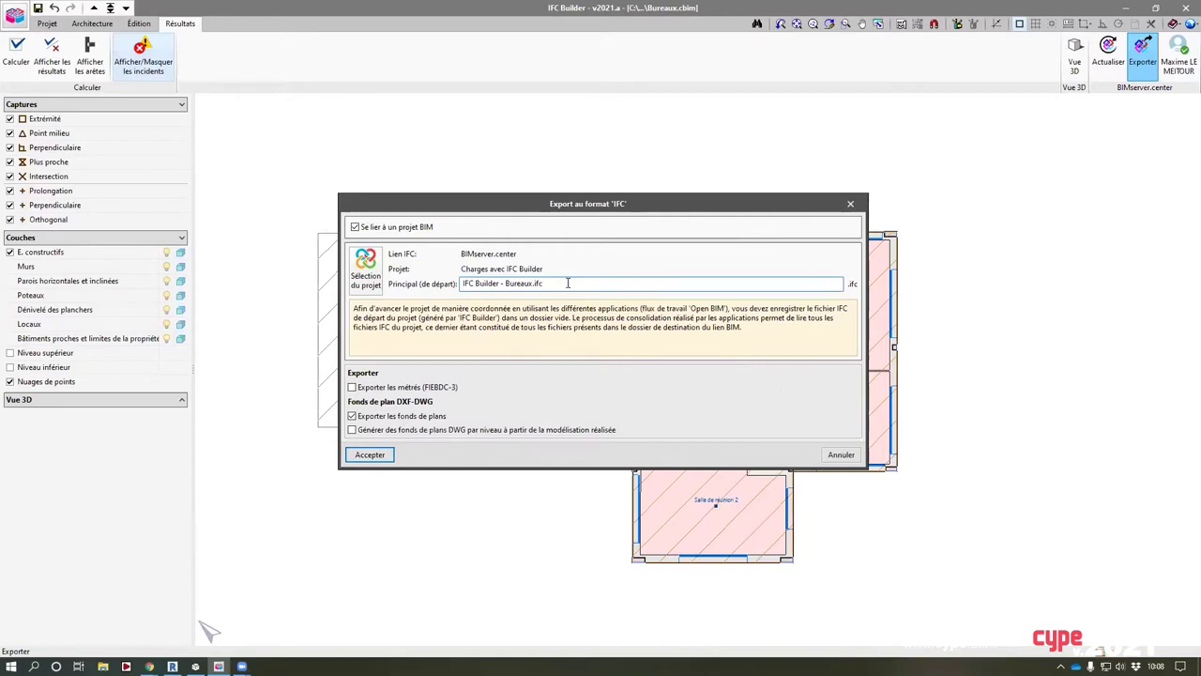
pyautogui.hotkey('ctrl', 'shift', 'Left')
pyautogui.hotkey('ctrl', 'shift', 'Left')
pyautogui.hotkey('ctrl', 'shift', 'Left')
pyautogui.hotkey('ctrl', 'shift', 'Left')
pyautogui.write('Modèle architectural')
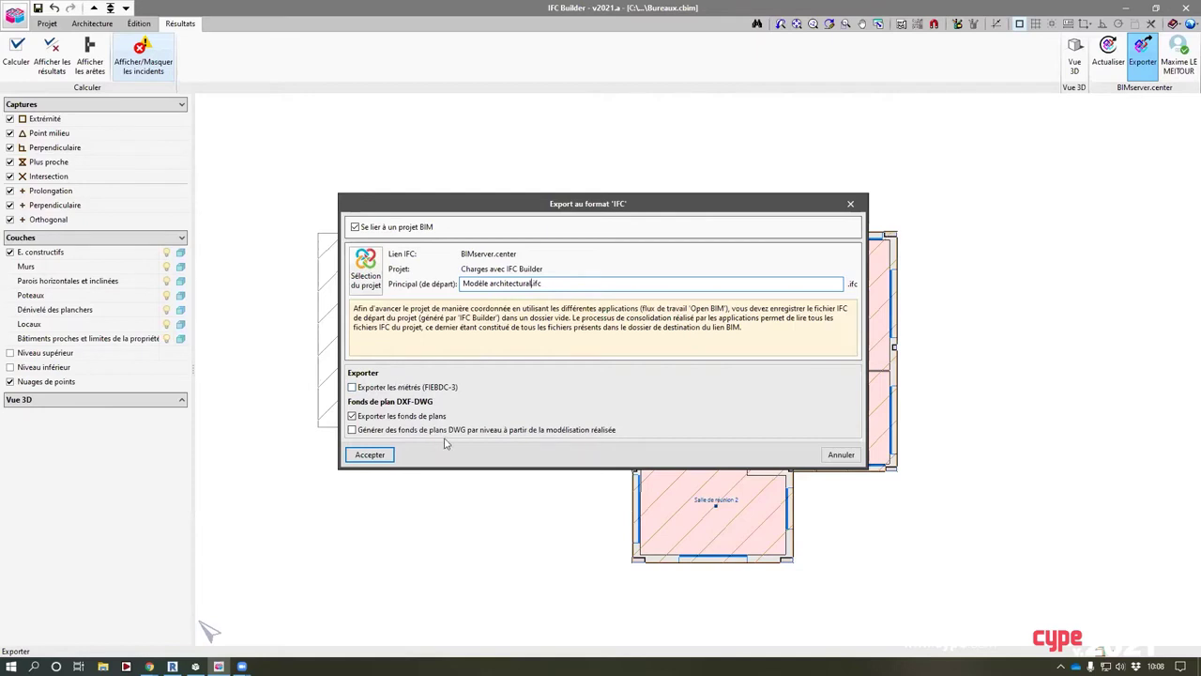
pyautogui.click(370, 455)
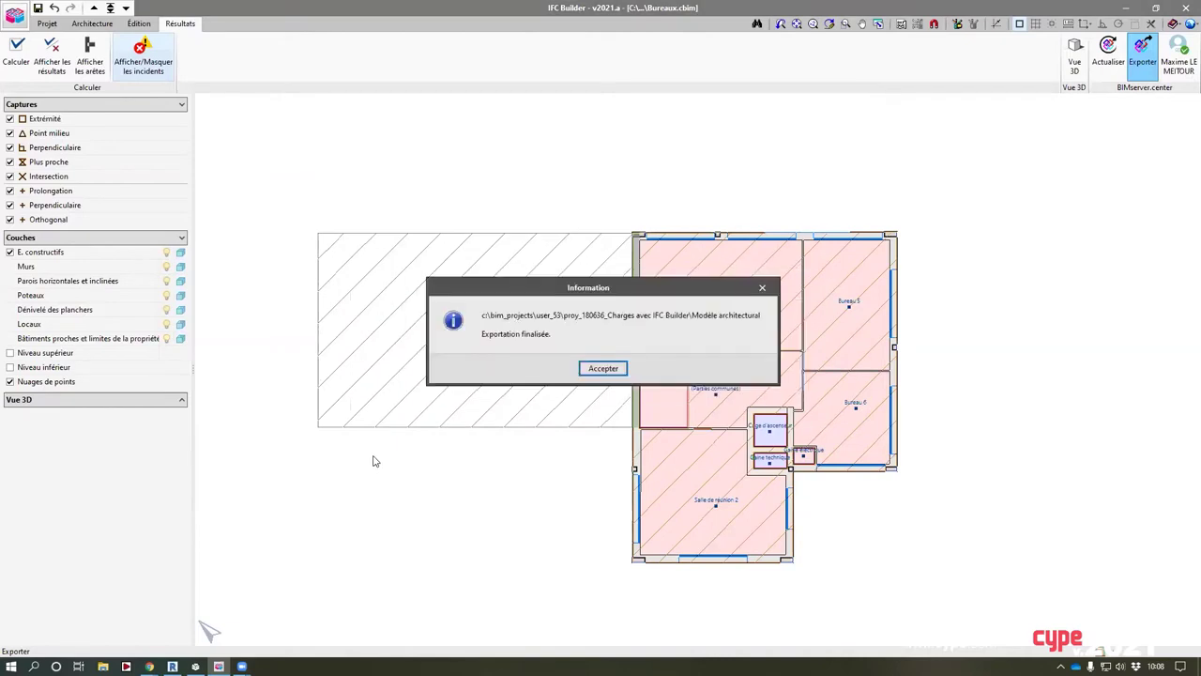
pyautogui.click(605, 370)
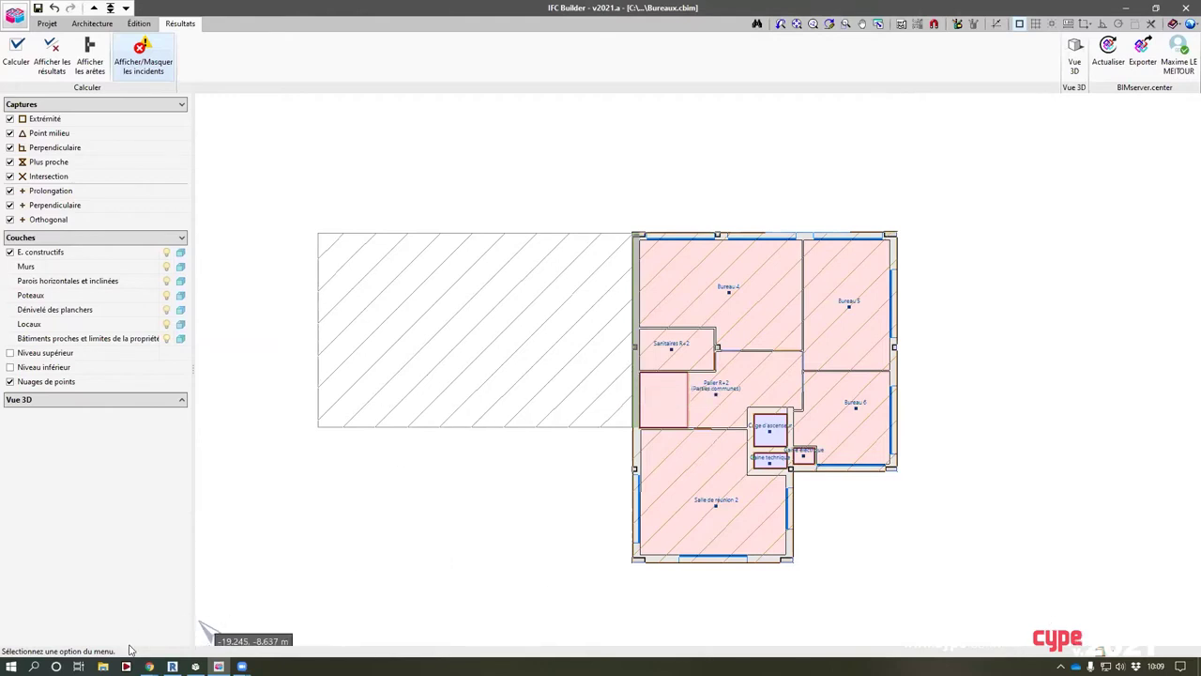
# In BIMserver.center Sync, limit the personal account's synchronised projects to Charges avec IFC Builder only
pyautogui.click(1062, 666)
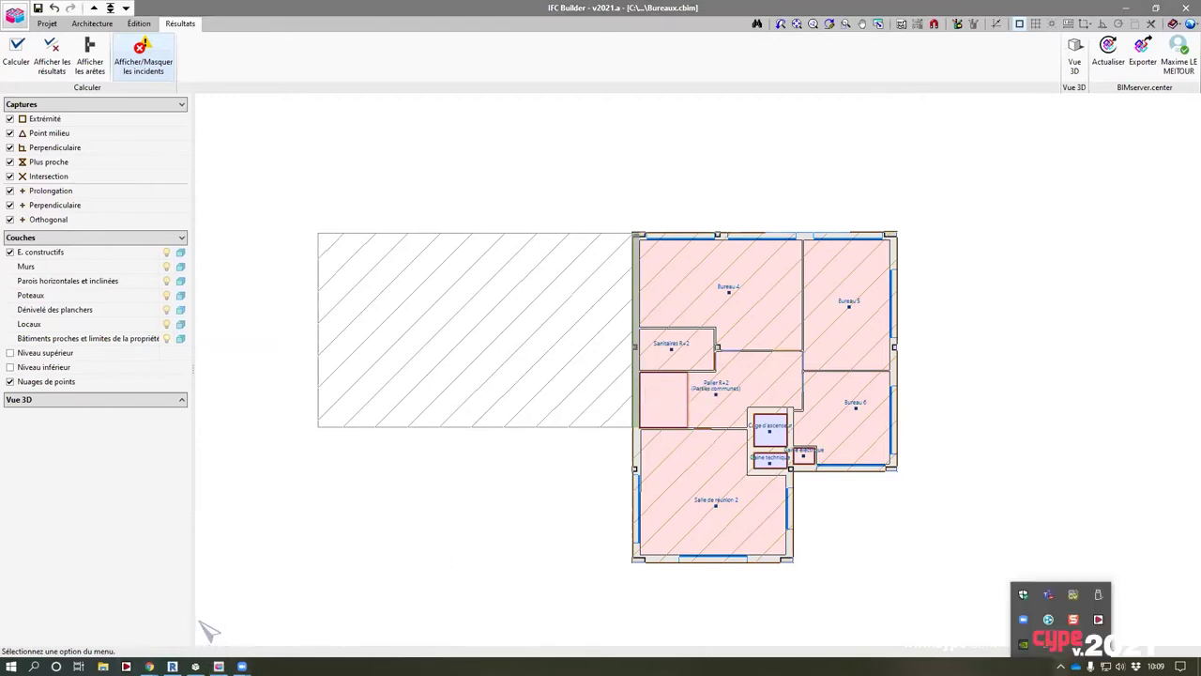
pyautogui.click(1072, 594)
pyautogui.scroll(-8, 657, 235)
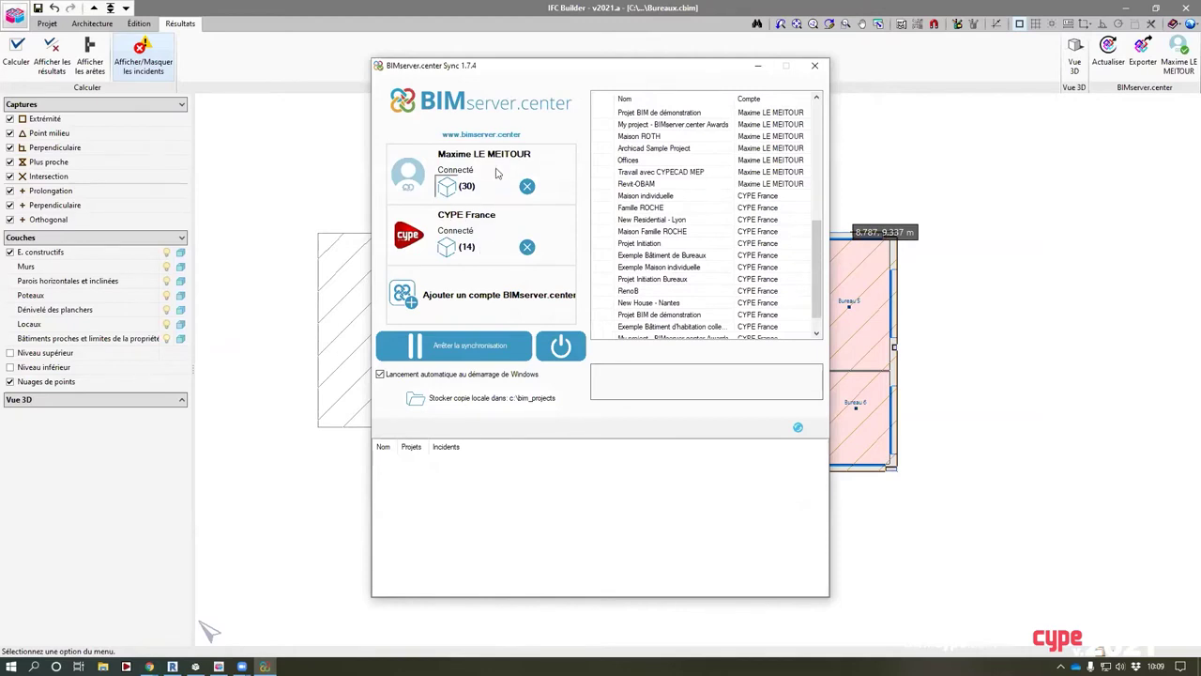
pyautogui.click(447, 191)
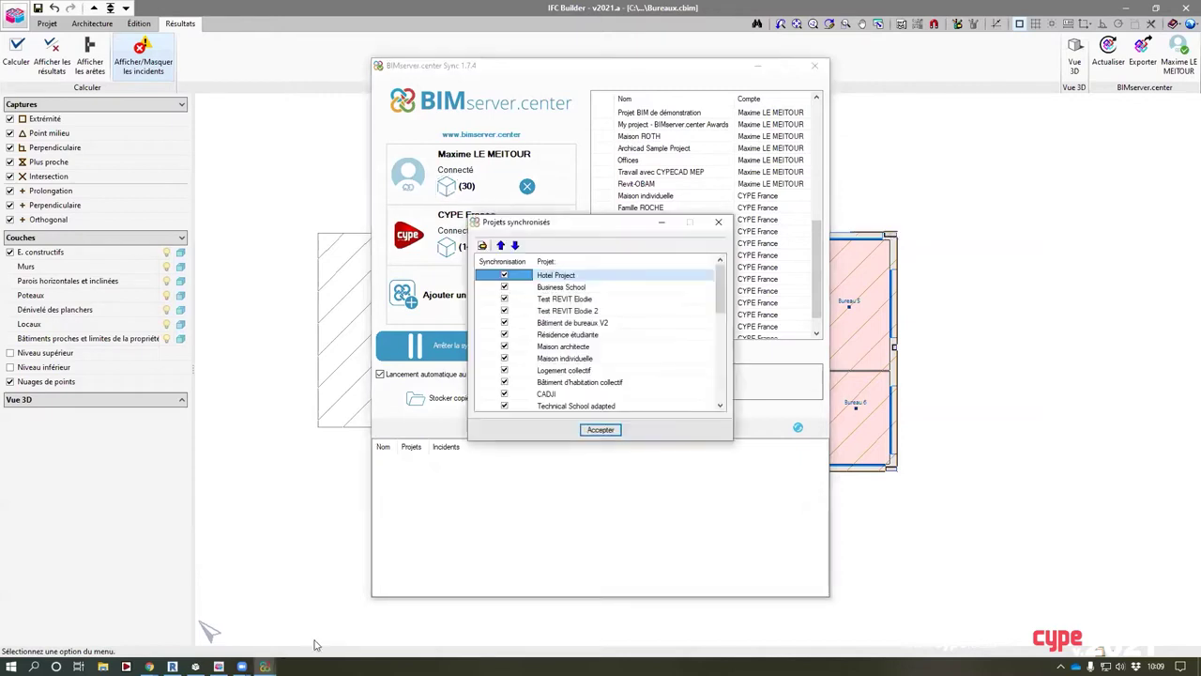
pyautogui.click(482, 246)
pyautogui.click(516, 290)
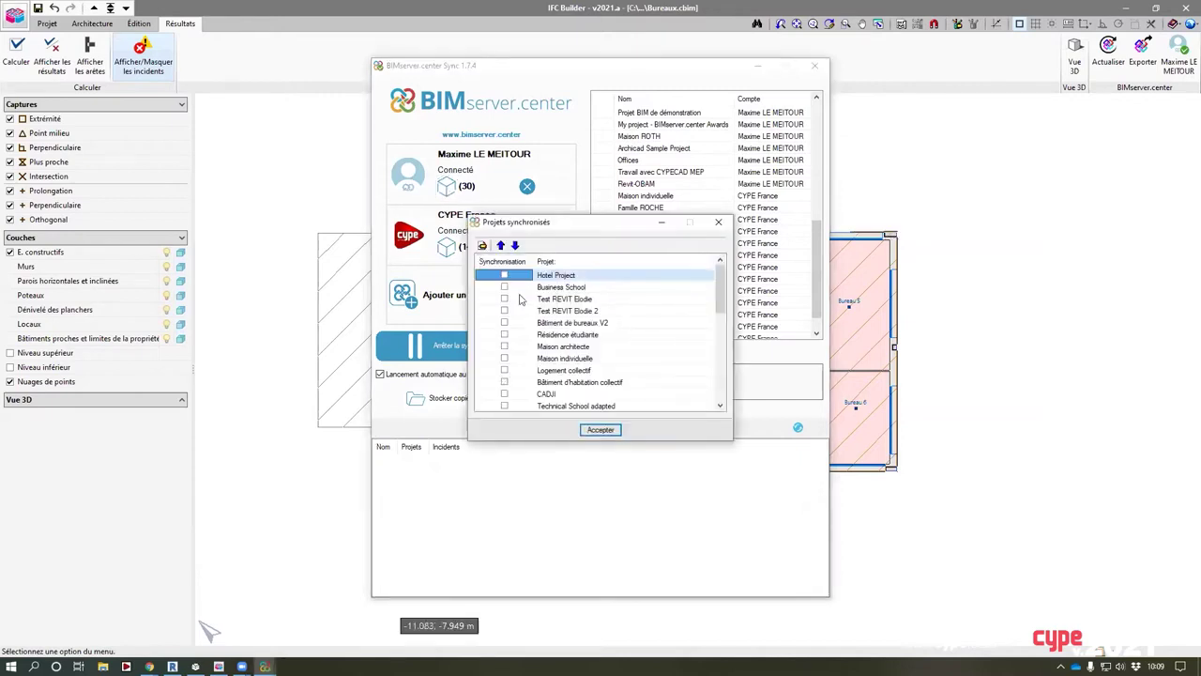
pyautogui.scroll(-5, 638, 375)
pyautogui.click(504, 394)
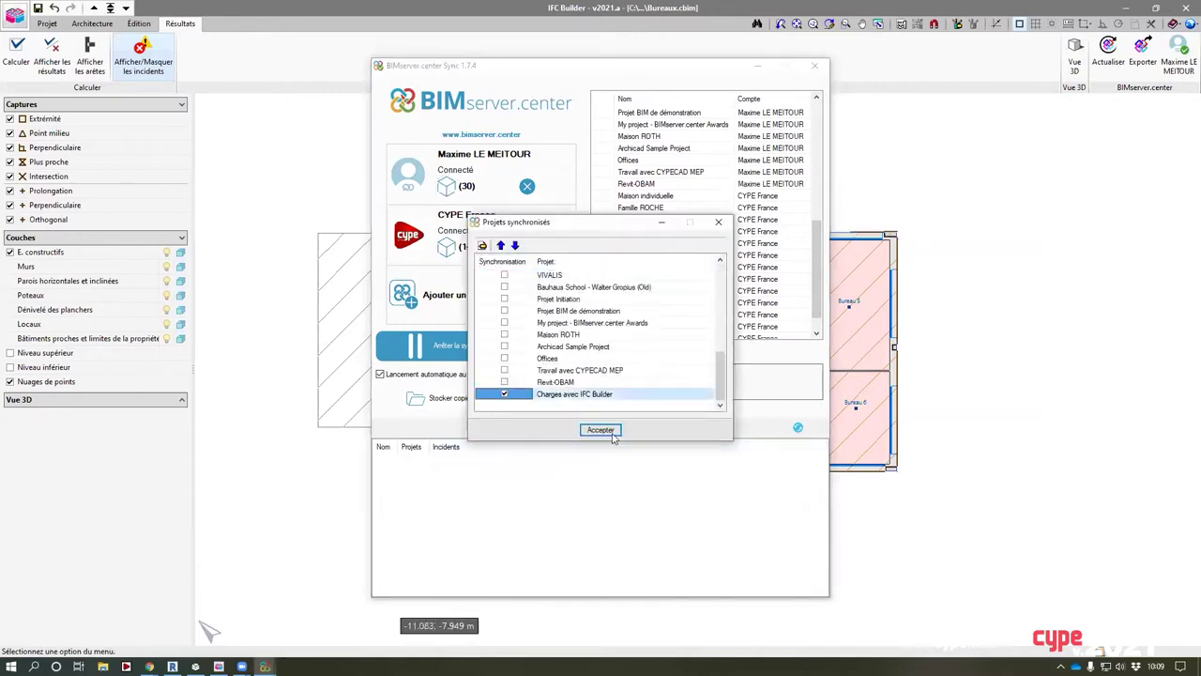
pyautogui.click(601, 429)
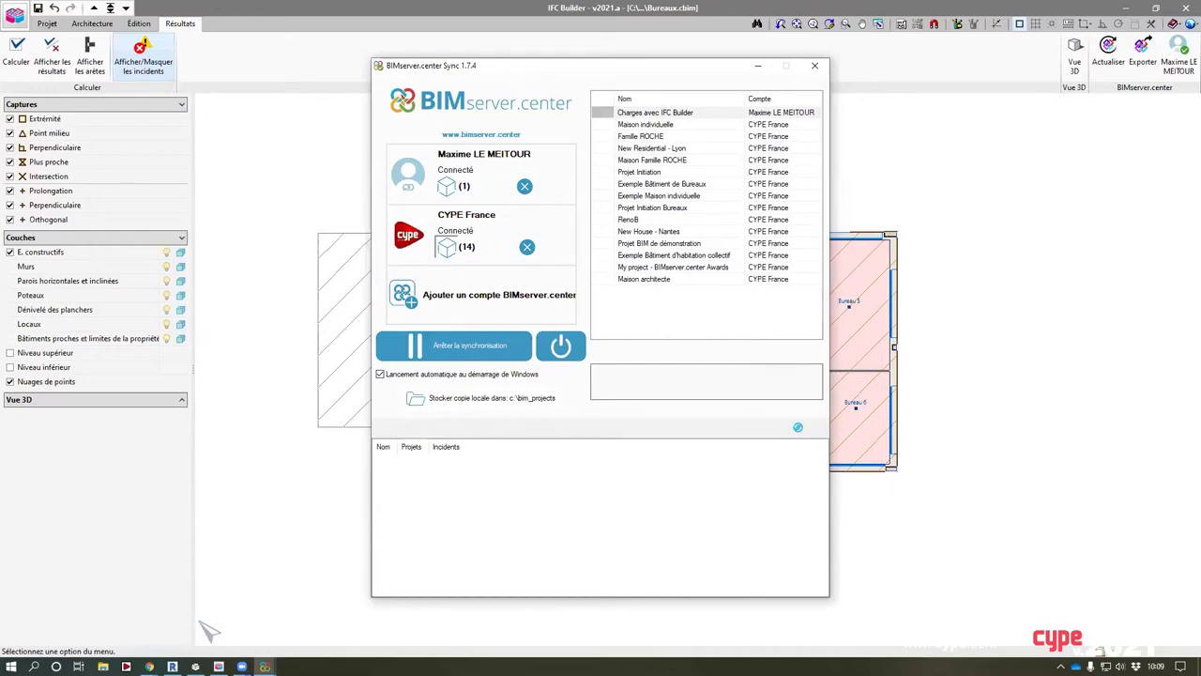
# Deselect all synchronised projects of the CYPE France account and close the Sync window
pyautogui.click(447, 247)
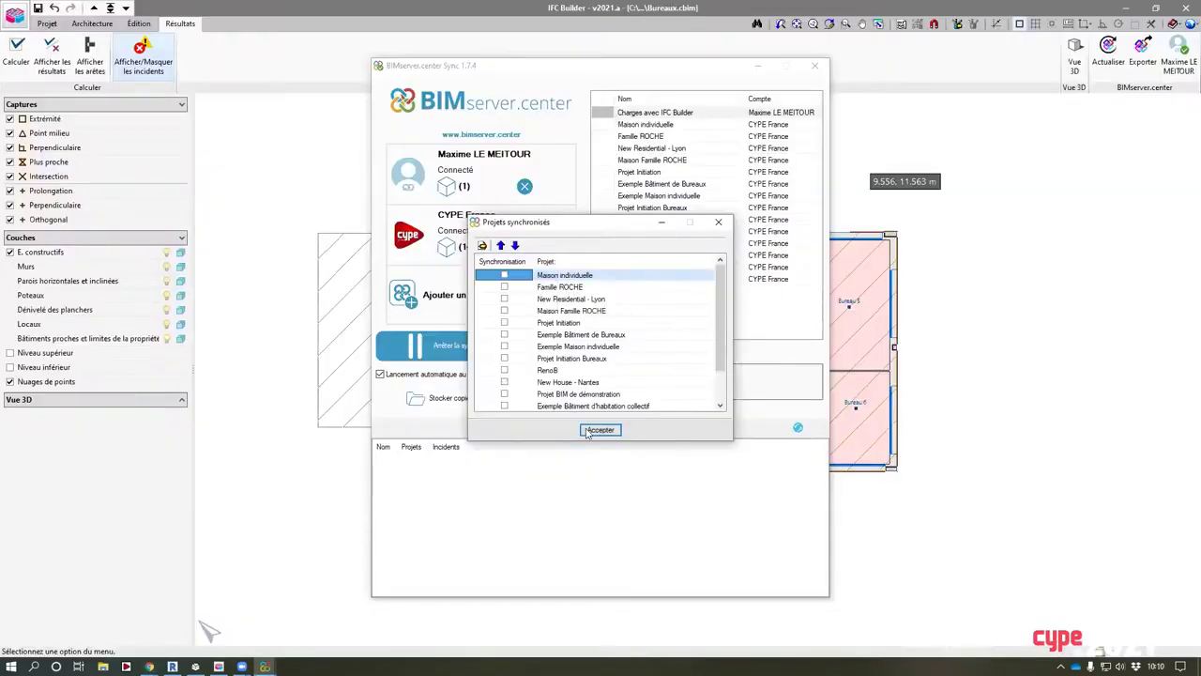
pyautogui.click(600, 432)
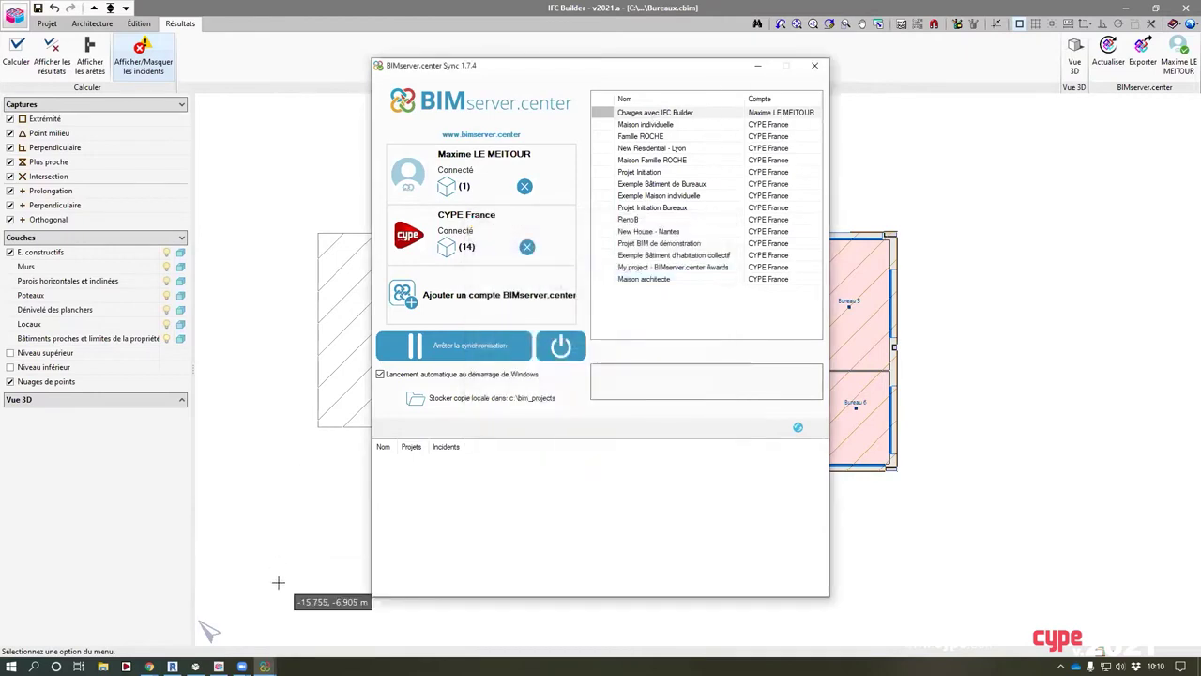
pyautogui.moveTo(149, 666)
pyautogui.click(814, 66)
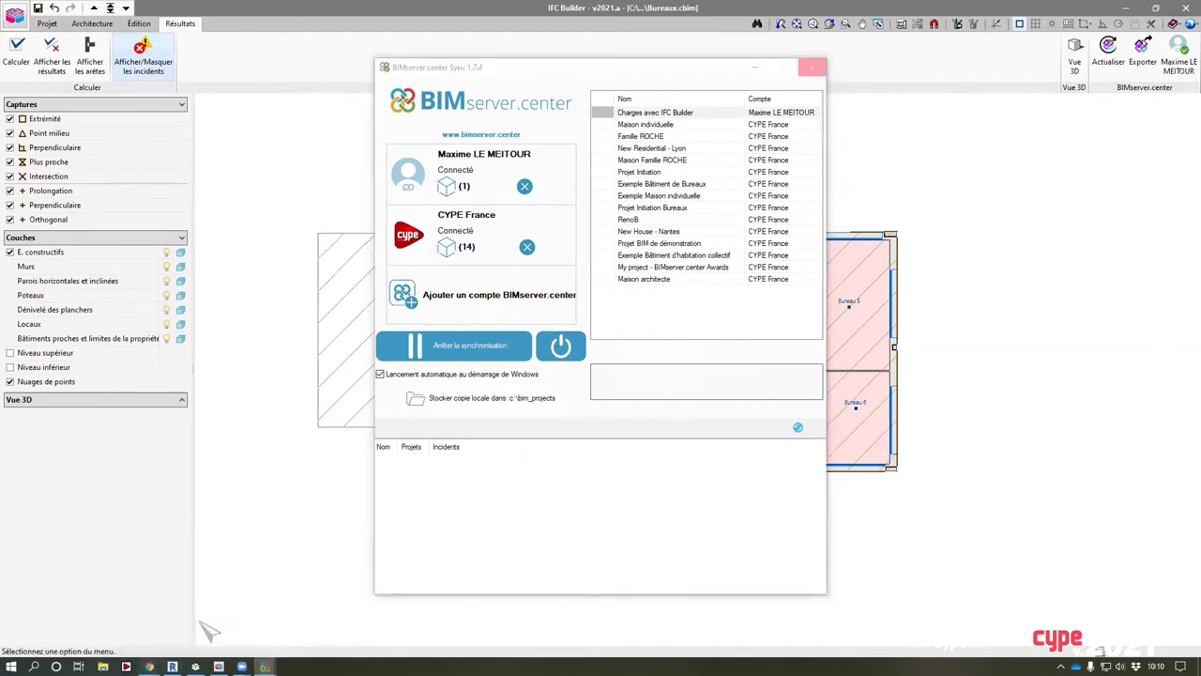
# Switch to BIMserver.center in the browser, open the project Charges avec IFC Builder and check its files
pyautogui.moveTo(149, 666)
pyautogui.click(207, 604)
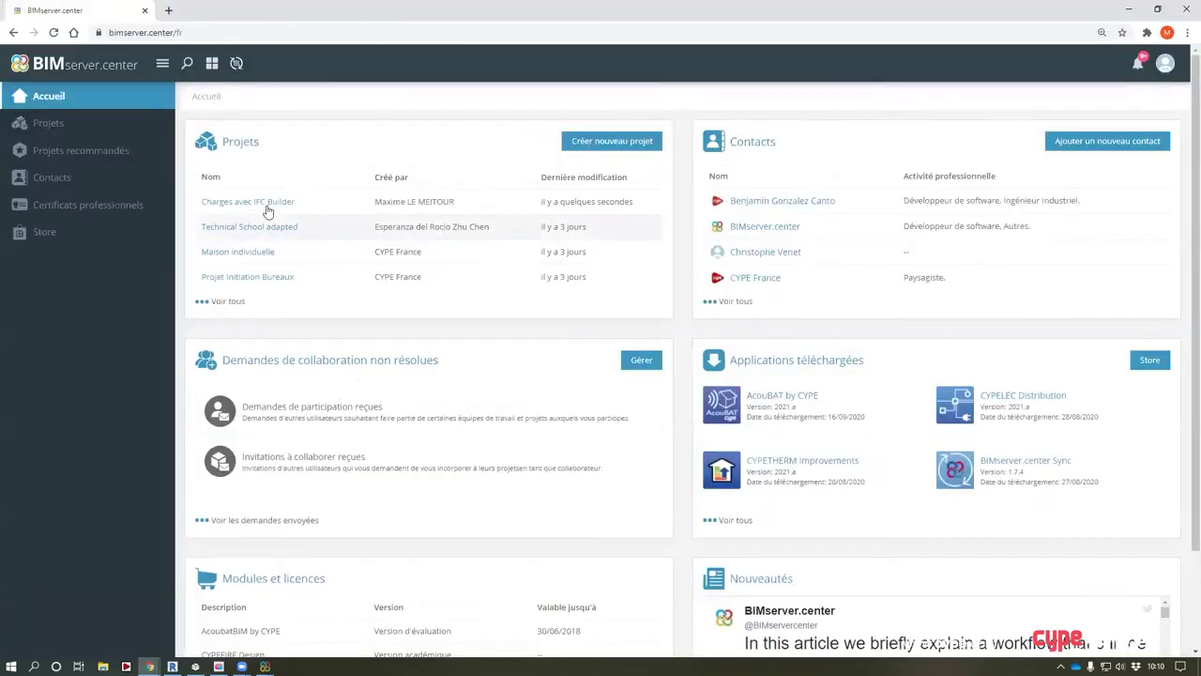
pyautogui.click(255, 204)
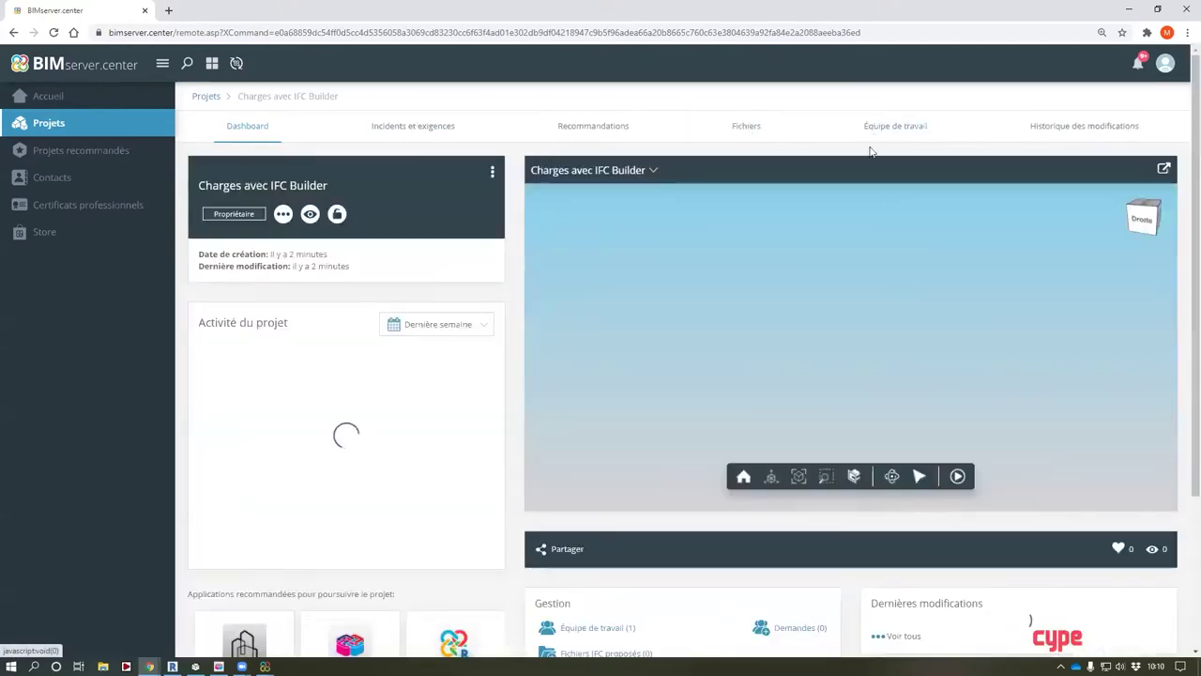
pyautogui.click(756, 127)
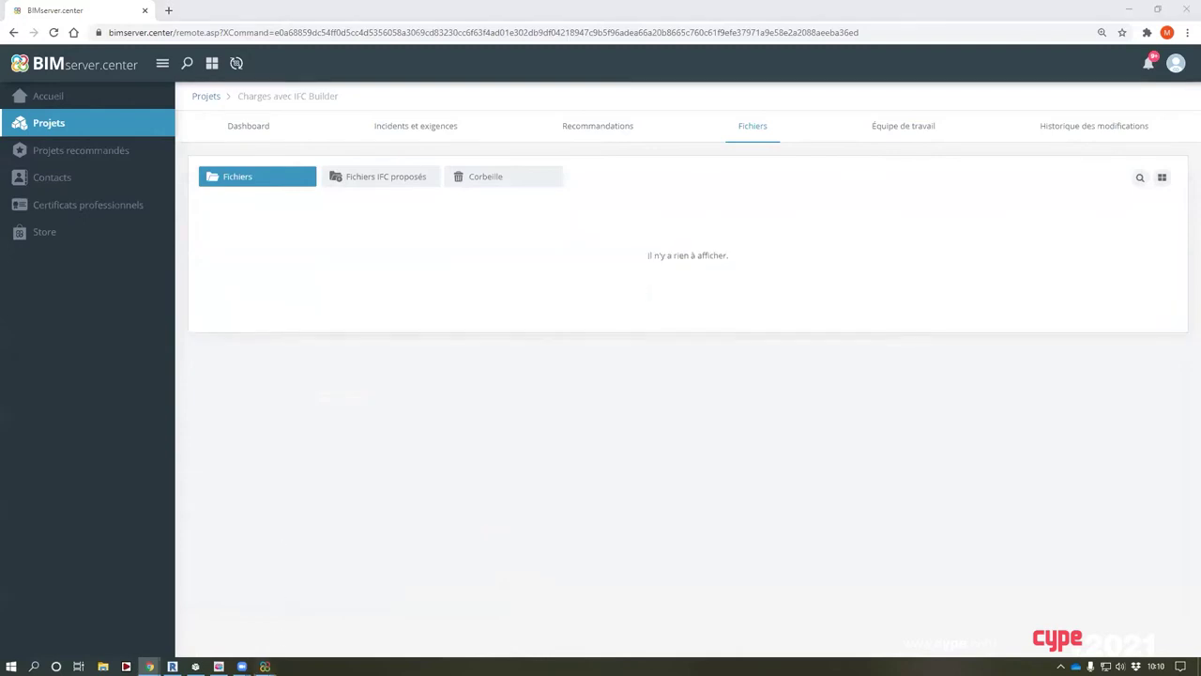
# Bring up the BIMserver.center Sync window and force the unresponsive program to close
pyautogui.moveTo(264, 667)
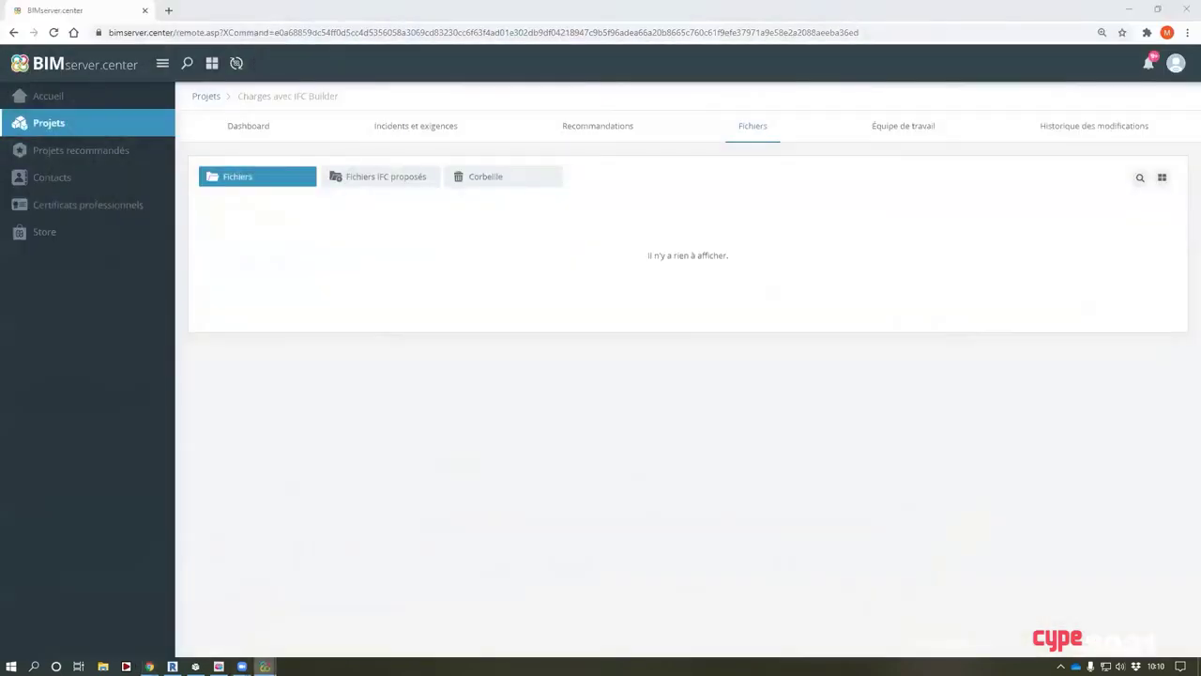
pyautogui.click(212, 635)
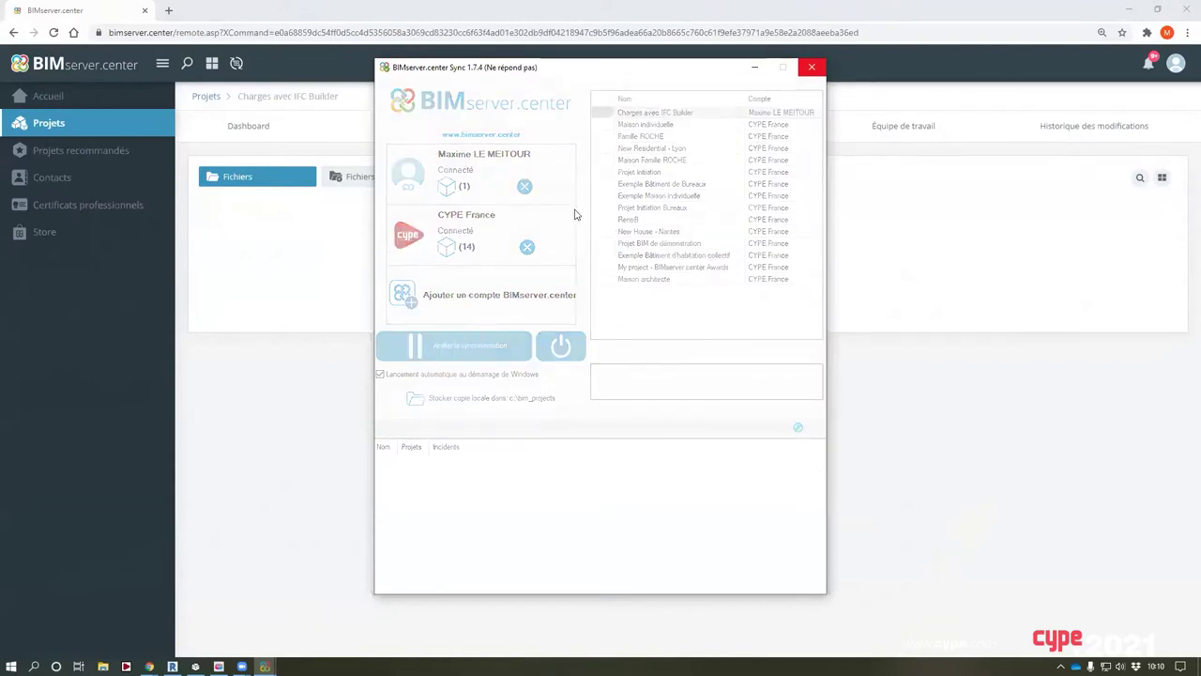
pyautogui.click(812, 71)
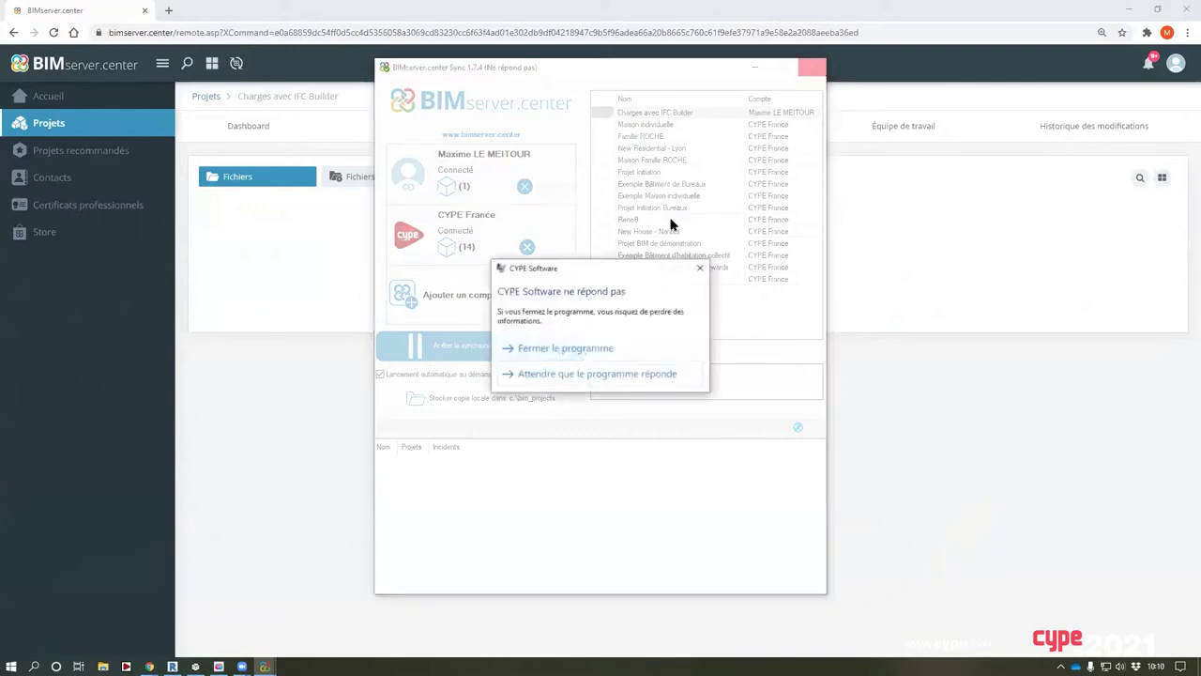
pyautogui.click(559, 348)
pyautogui.click(679, 364)
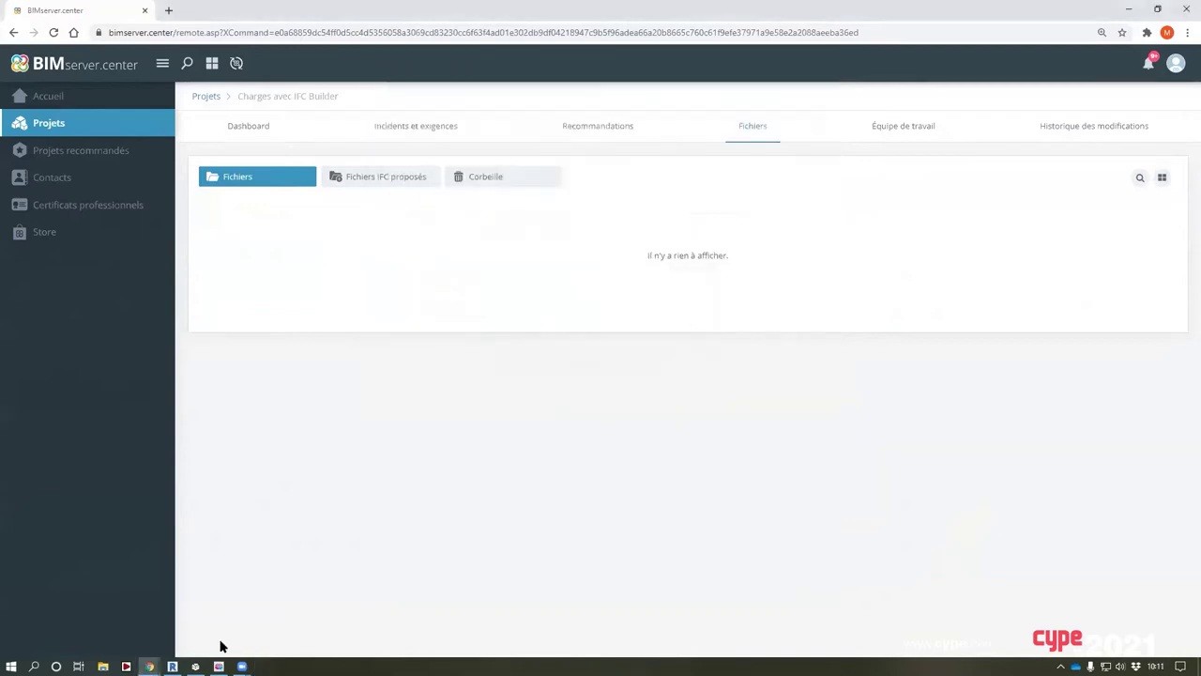
# Clear the open windows, relaunch BIMserver.center Sync from the desktop and return to the project page in the browser
pyautogui.click(1060, 667)
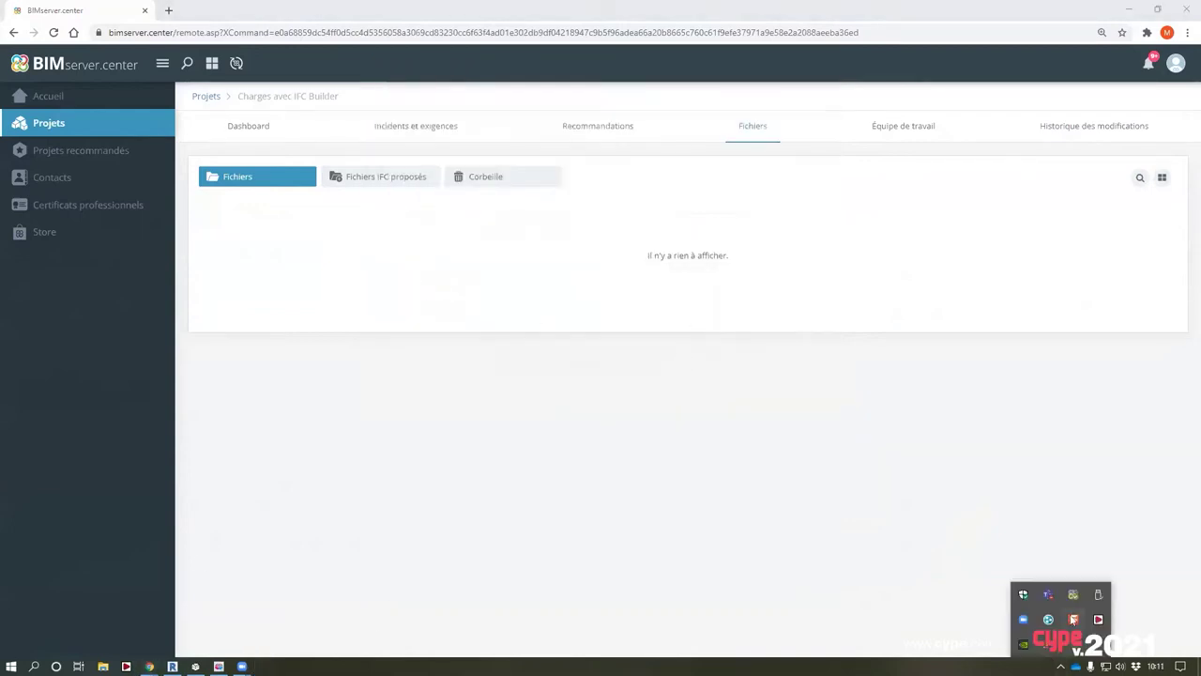
pyautogui.click(1126, 10)
pyautogui.click(1126, 9)
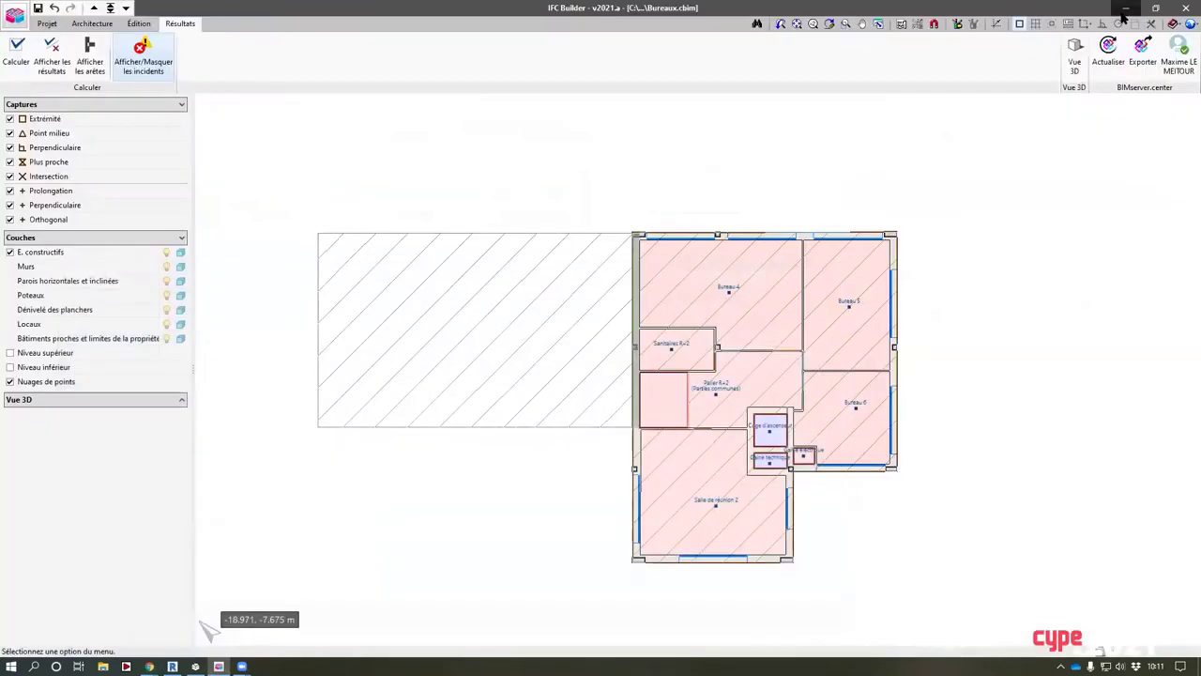
pyautogui.click(1123, 9)
pyautogui.click(1126, 9)
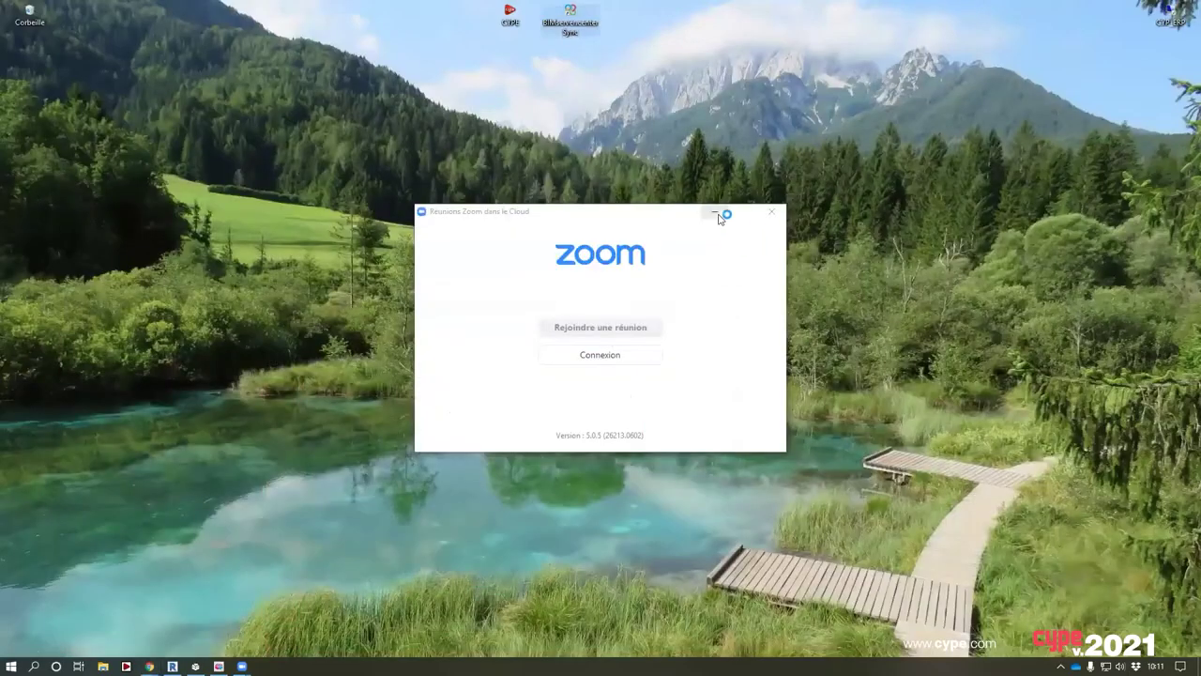
pyautogui.click(717, 214)
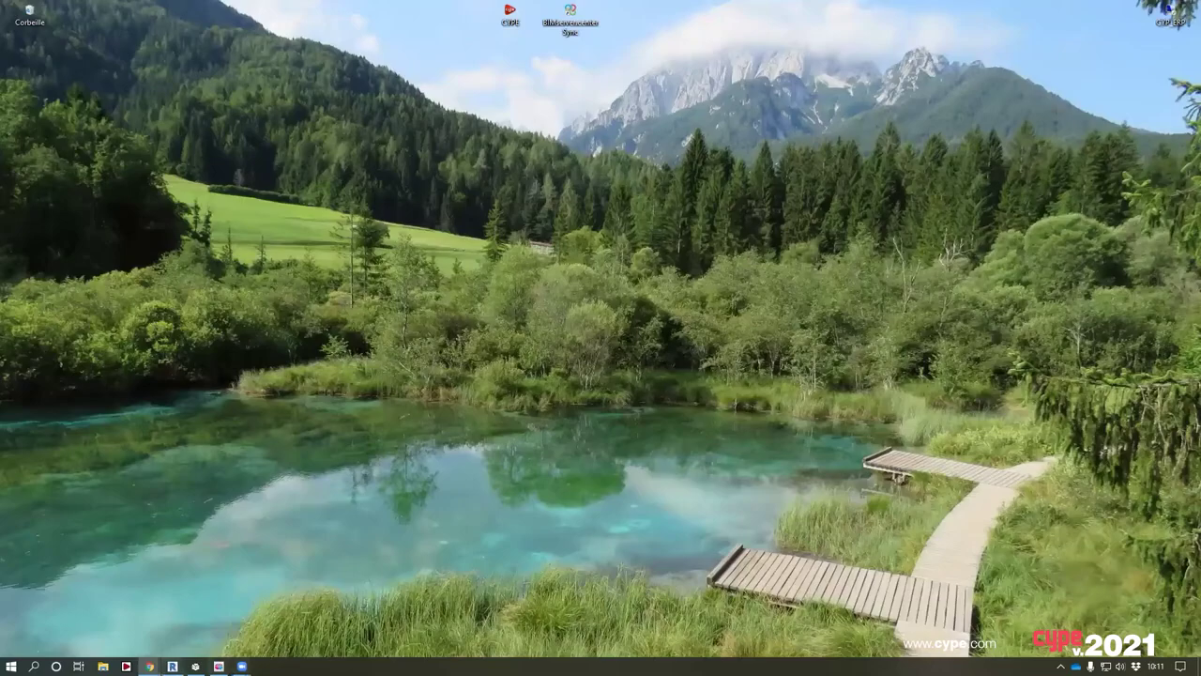
pyautogui.click(150, 666)
pyautogui.click(208, 612)
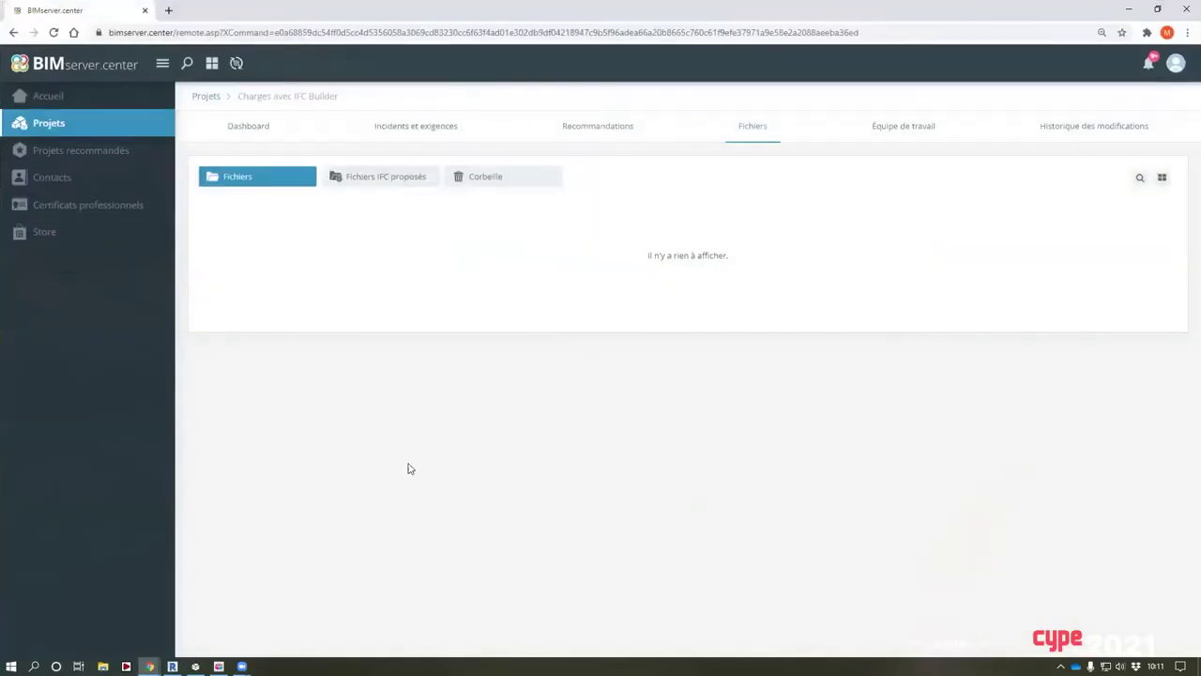
pyautogui.click(1060, 666)
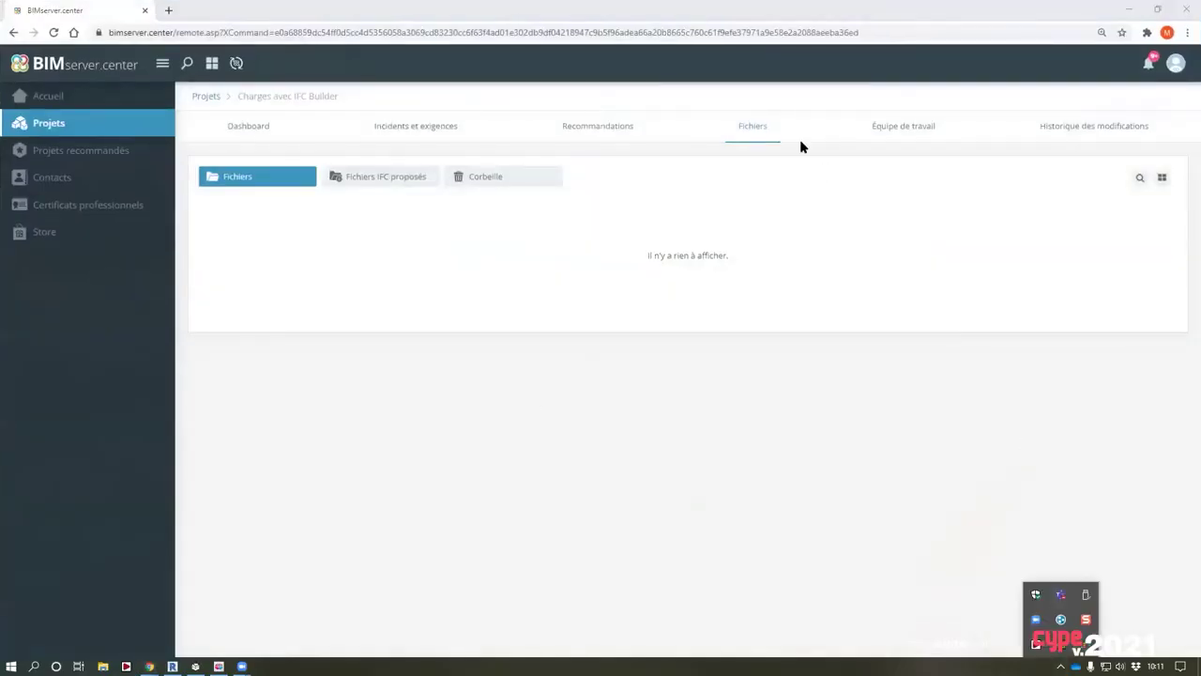
# Invite a colleague to the project's work team with the role Modérateur and send the invitation without a message
pyautogui.click(902, 131)
pyautogui.click(903, 131)
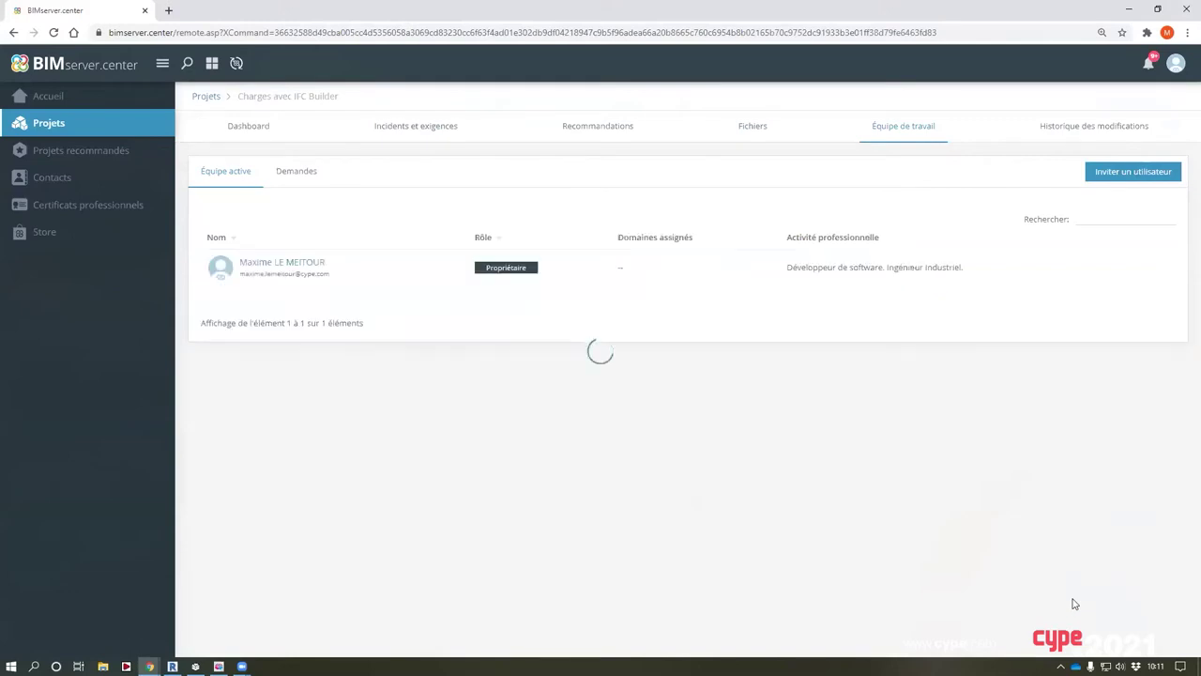
pyautogui.click(1106, 178)
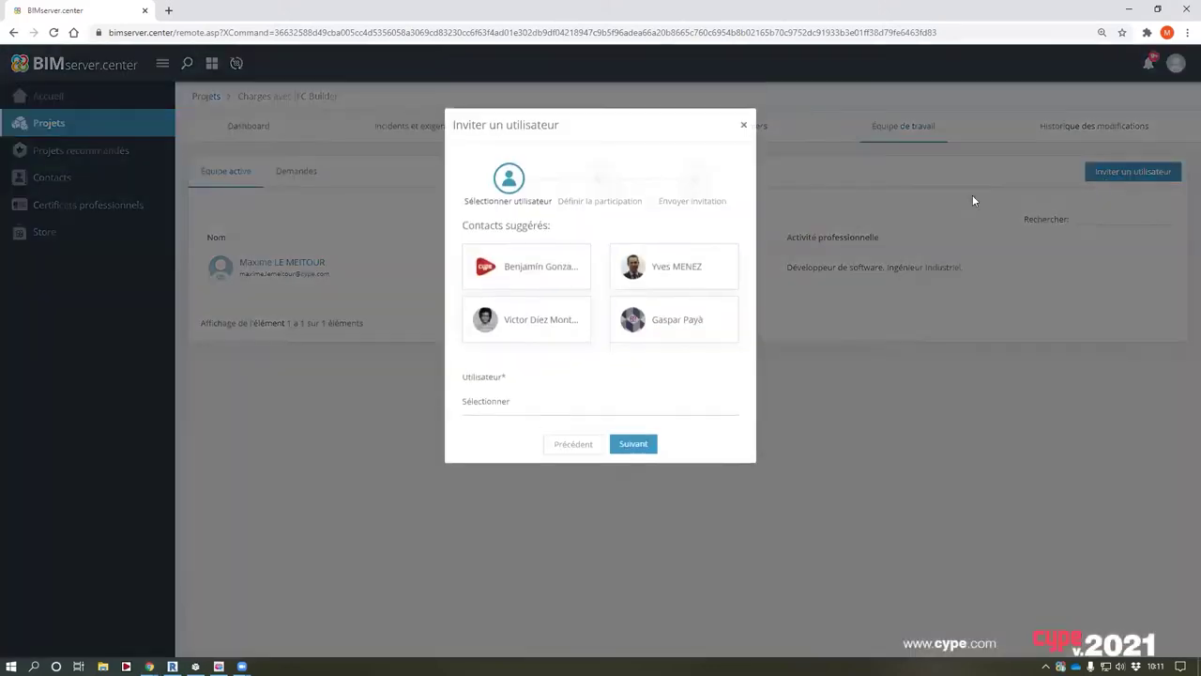
pyautogui.write('yac')
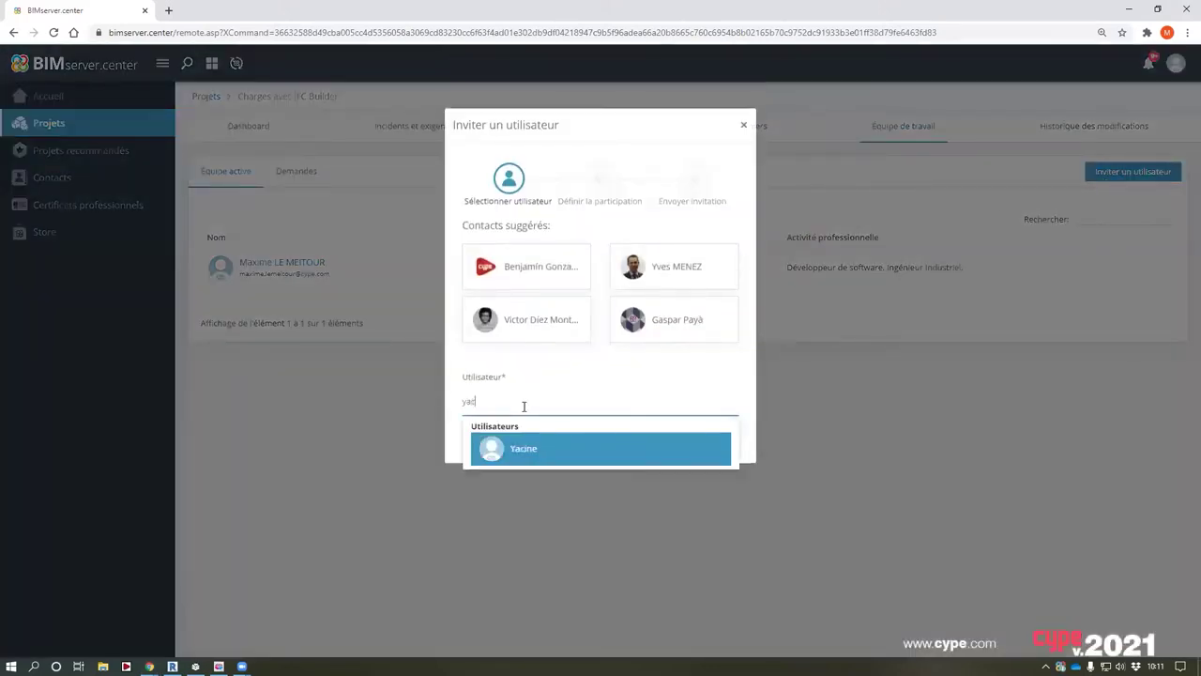
pyautogui.click(527, 449)
pyautogui.click(633, 447)
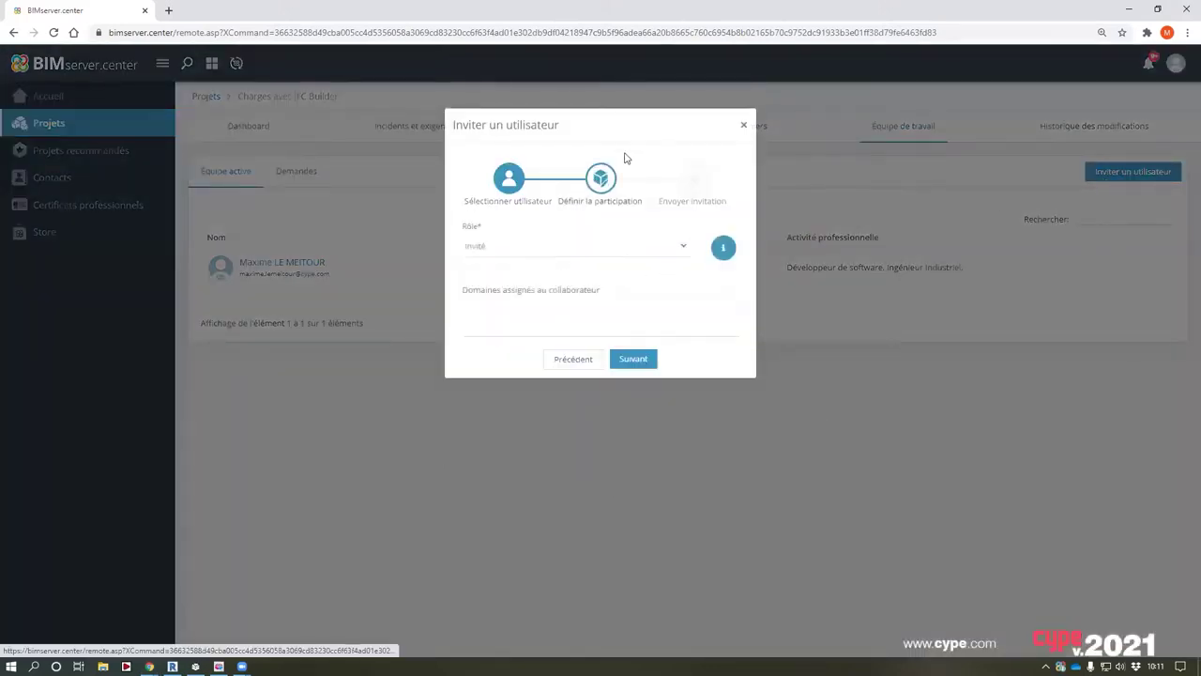
pyautogui.click(637, 250)
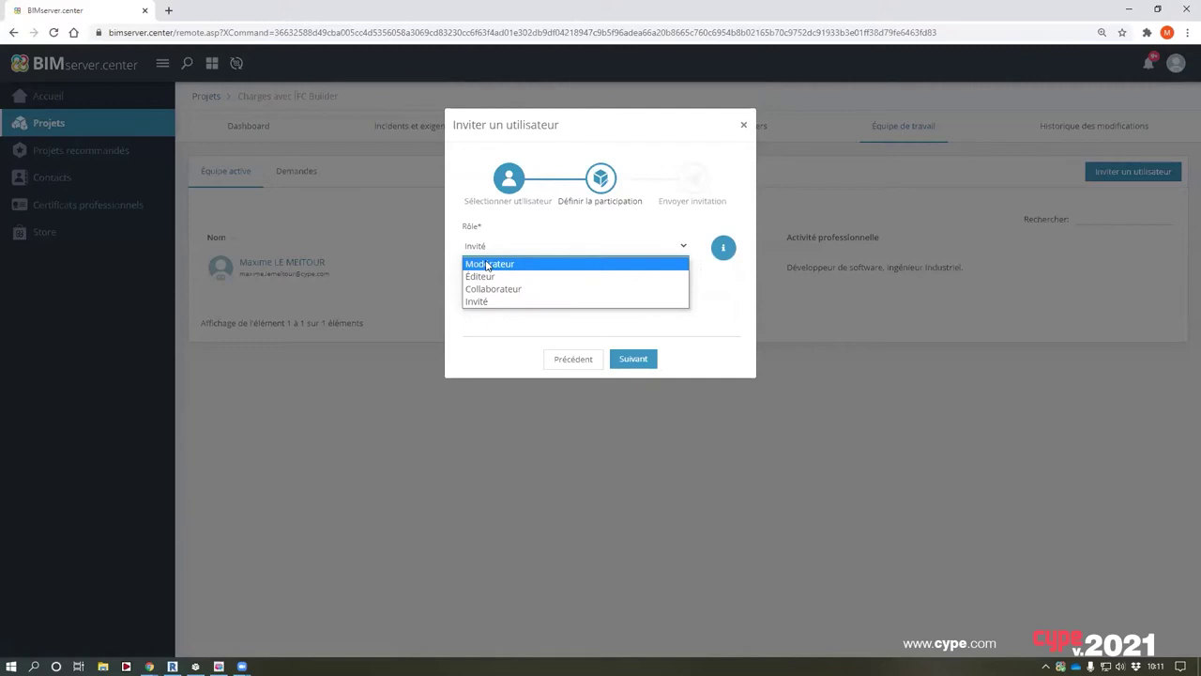
pyautogui.click(487, 264)
pyautogui.click(643, 365)
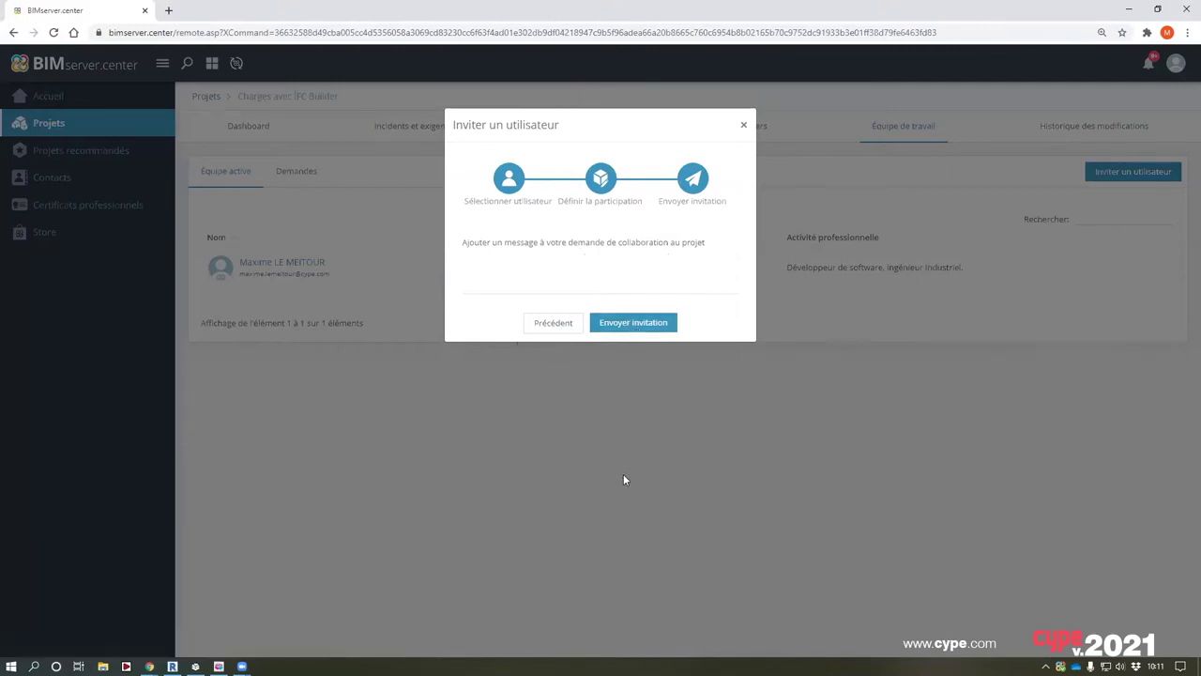
pyautogui.click(638, 325)
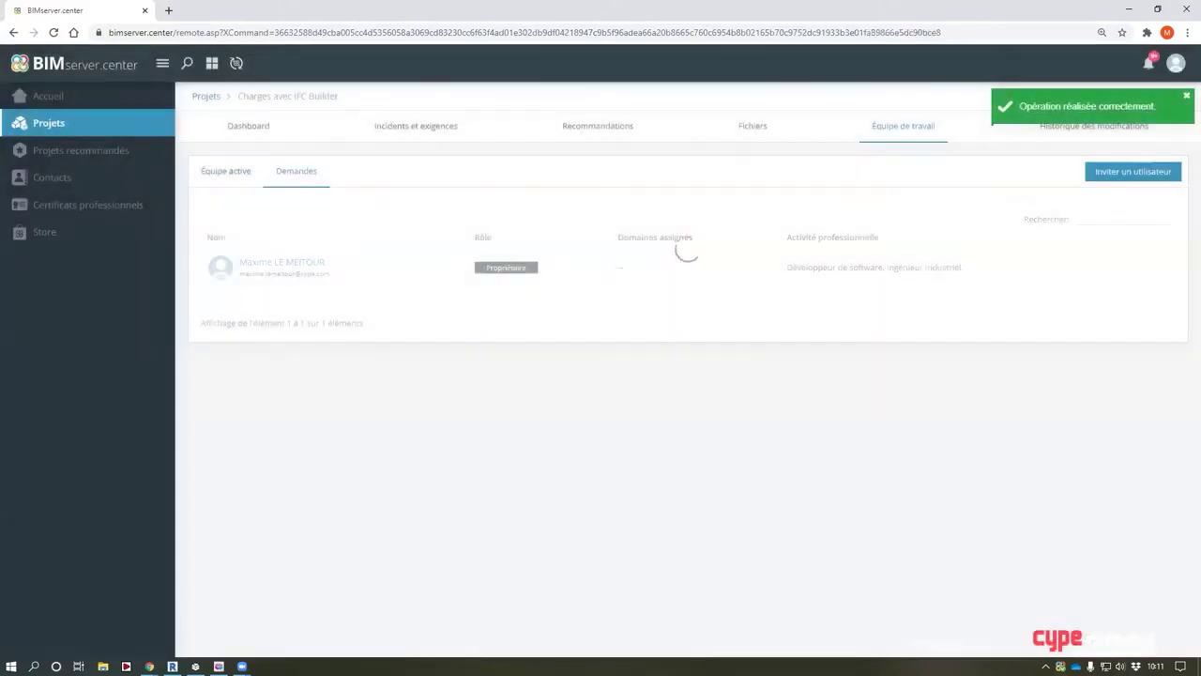
# Check the list of synchronised projects in BIMserver.center Sync
pyautogui.click(1061, 666)
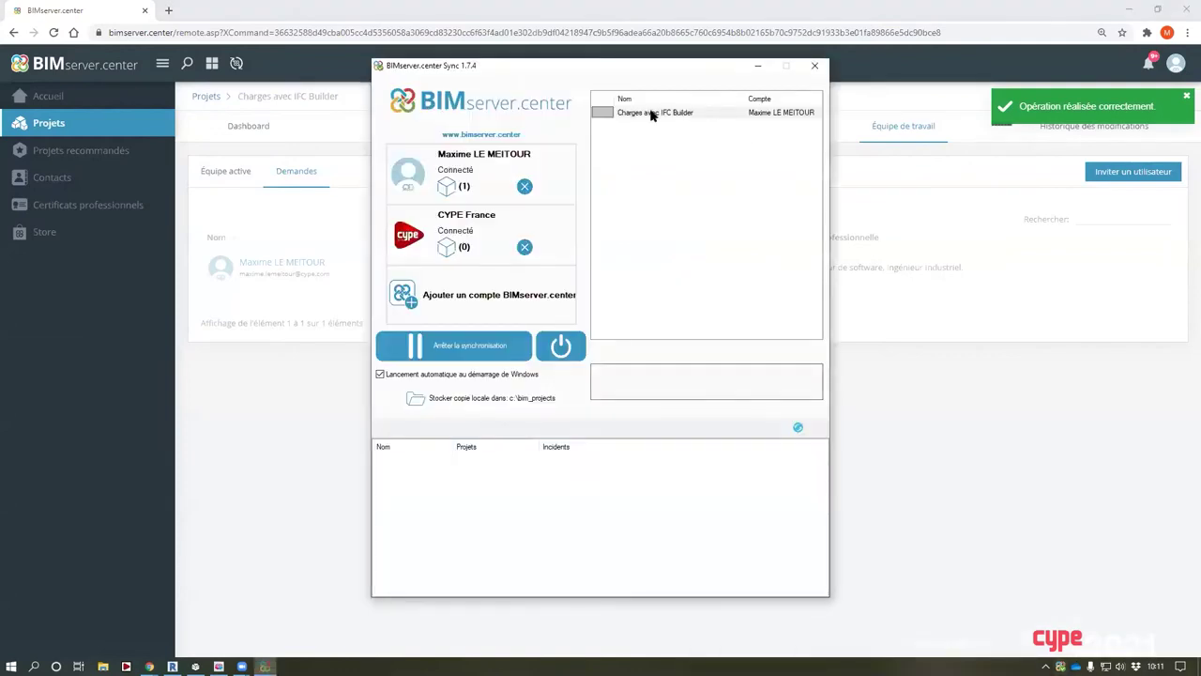
pyautogui.click(942, 421)
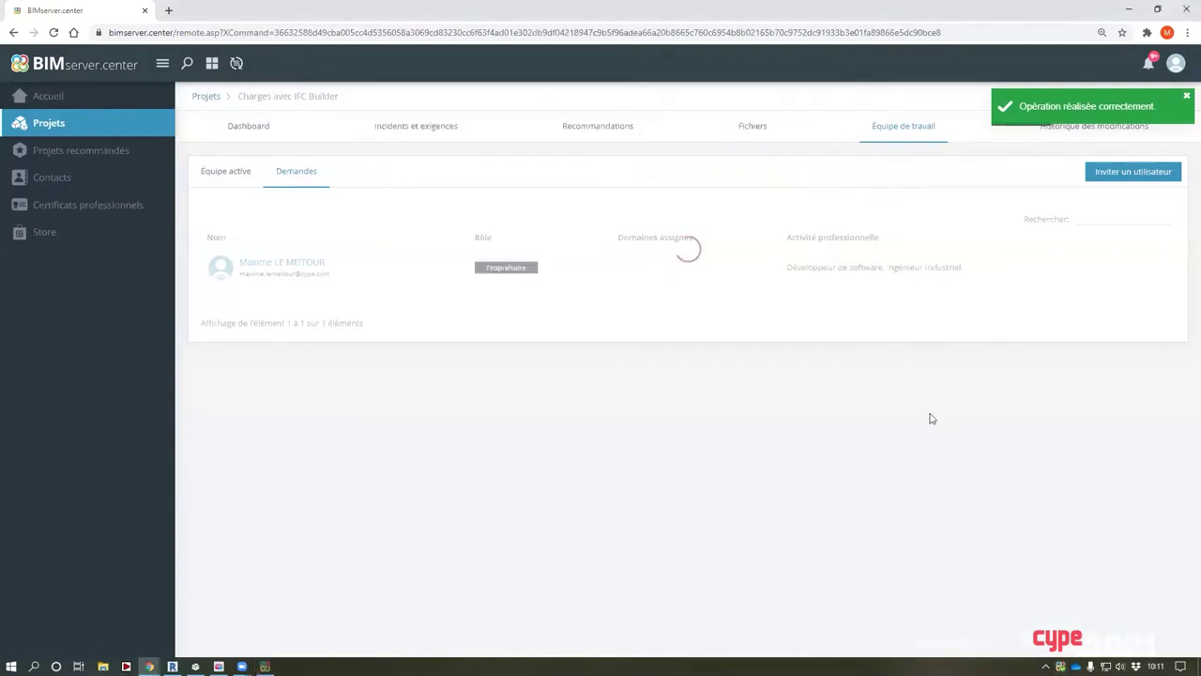
# Review the project's files and dashboard, and open its edit settings to examine the visibility options
pyautogui.click(750, 129)
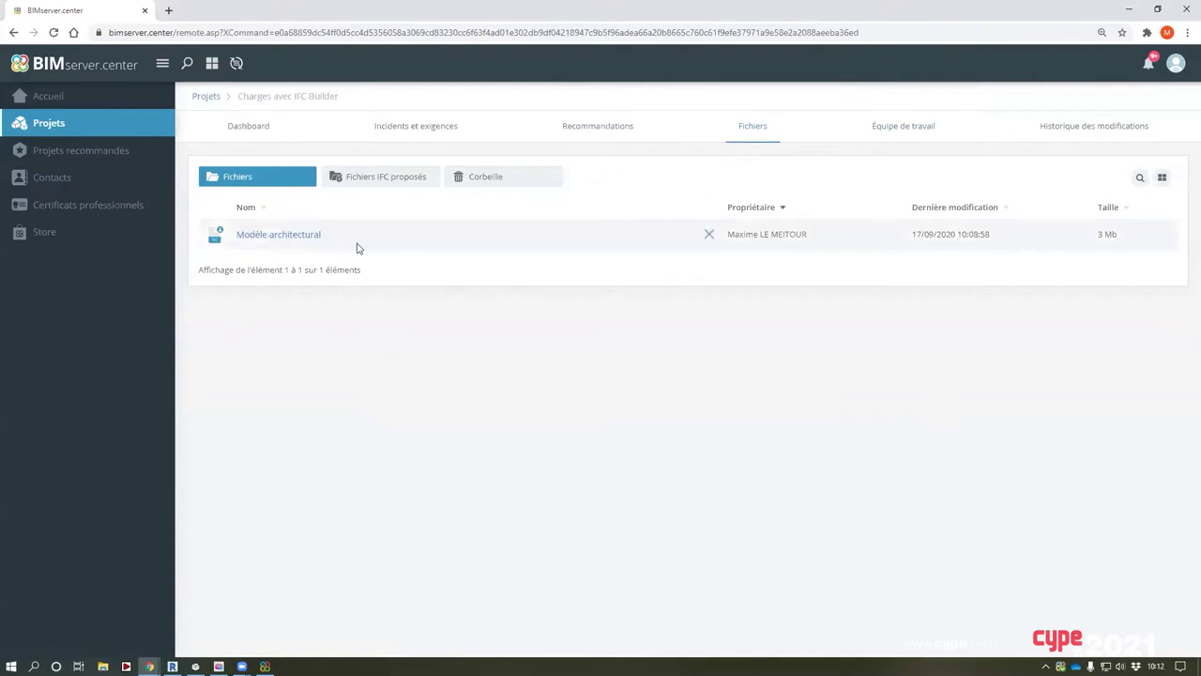
pyautogui.click(247, 128)
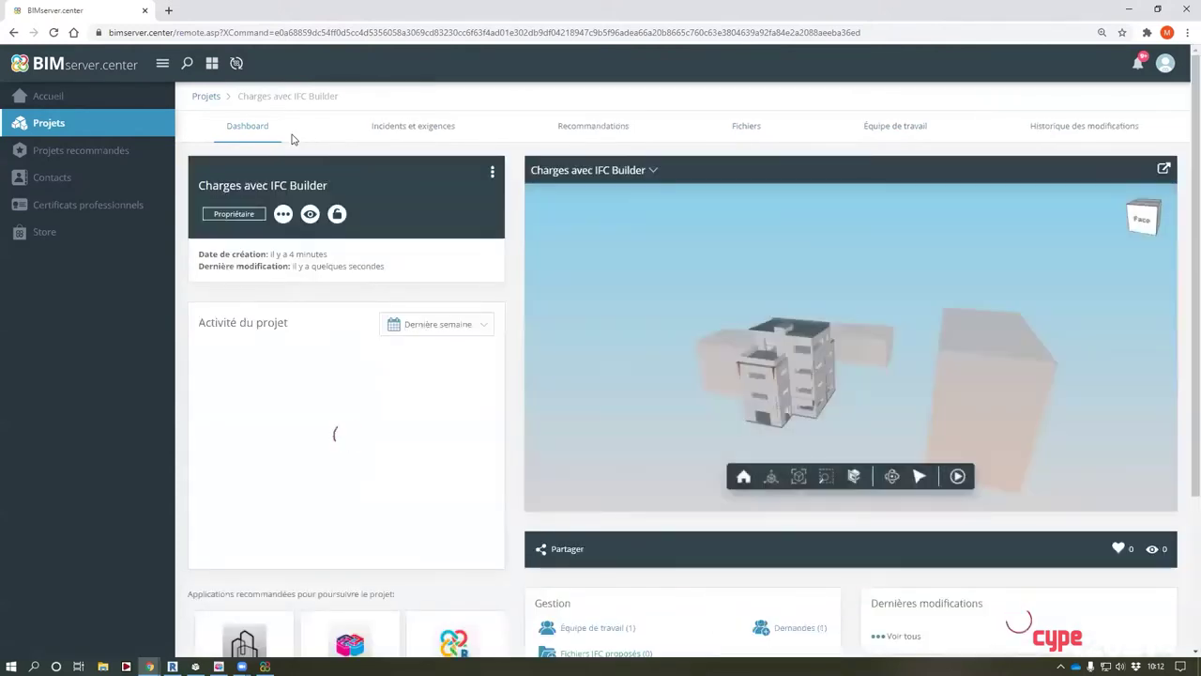
pyautogui.click(492, 172)
pyautogui.click(469, 193)
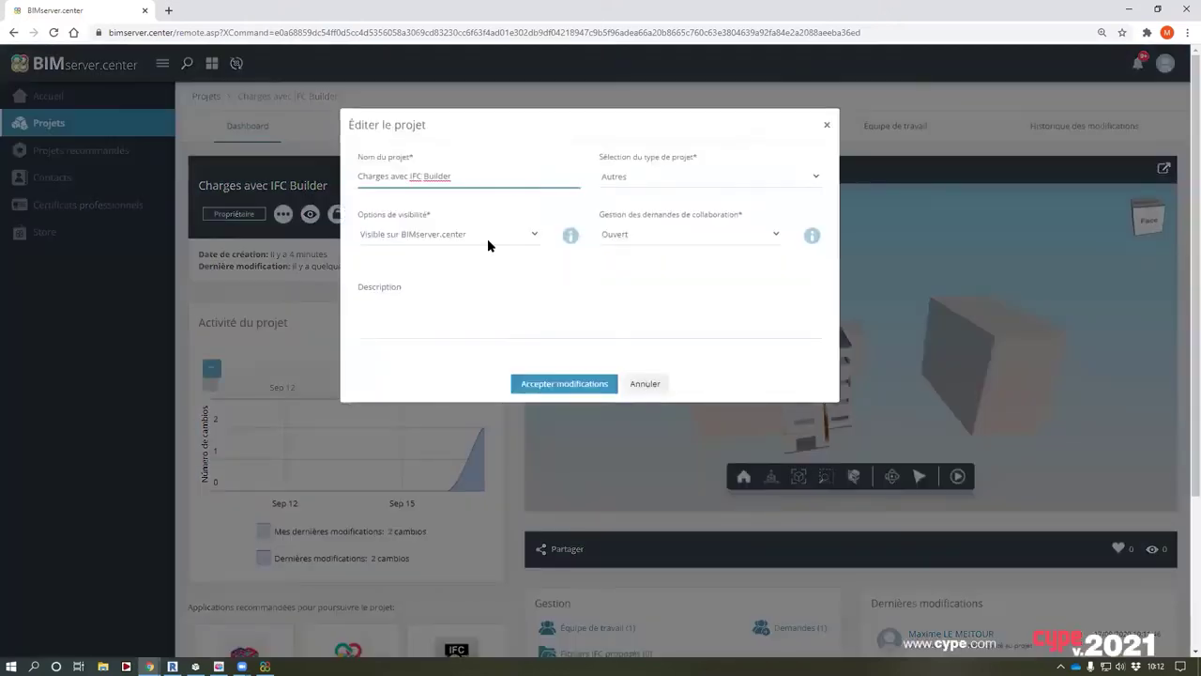
pyautogui.click(487, 235)
pyautogui.click(449, 253)
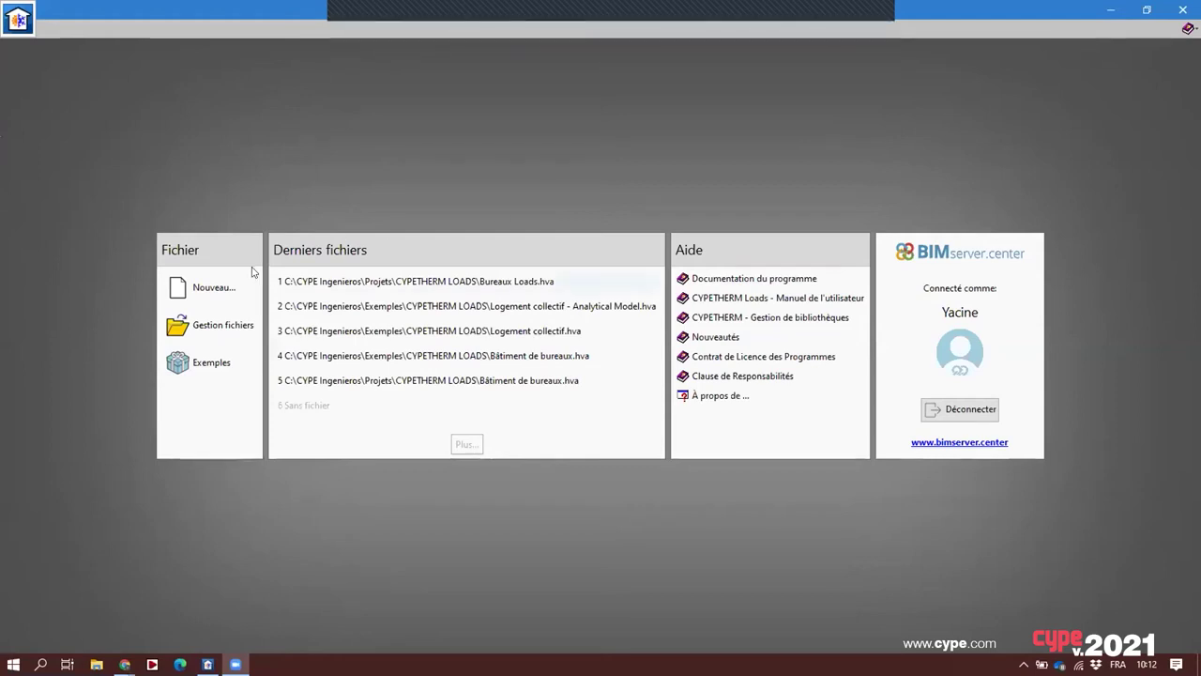
# Switch to CYPETHERM LOADS and create a new job with the file name Charges Bureaux - 1
pyautogui.click(225, 287)
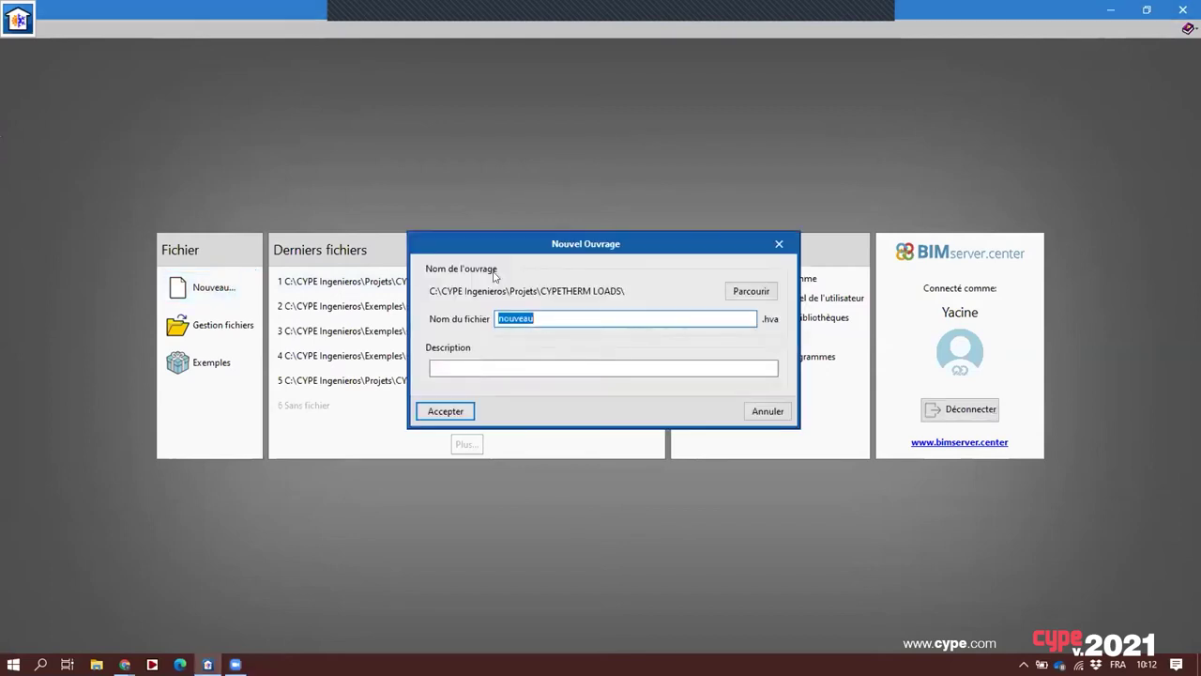
pyautogui.write('Charges')
pyautogui.write(' B')
pyautogui.press('BackSpace')
pyautogui.write('Bureaux - 1')
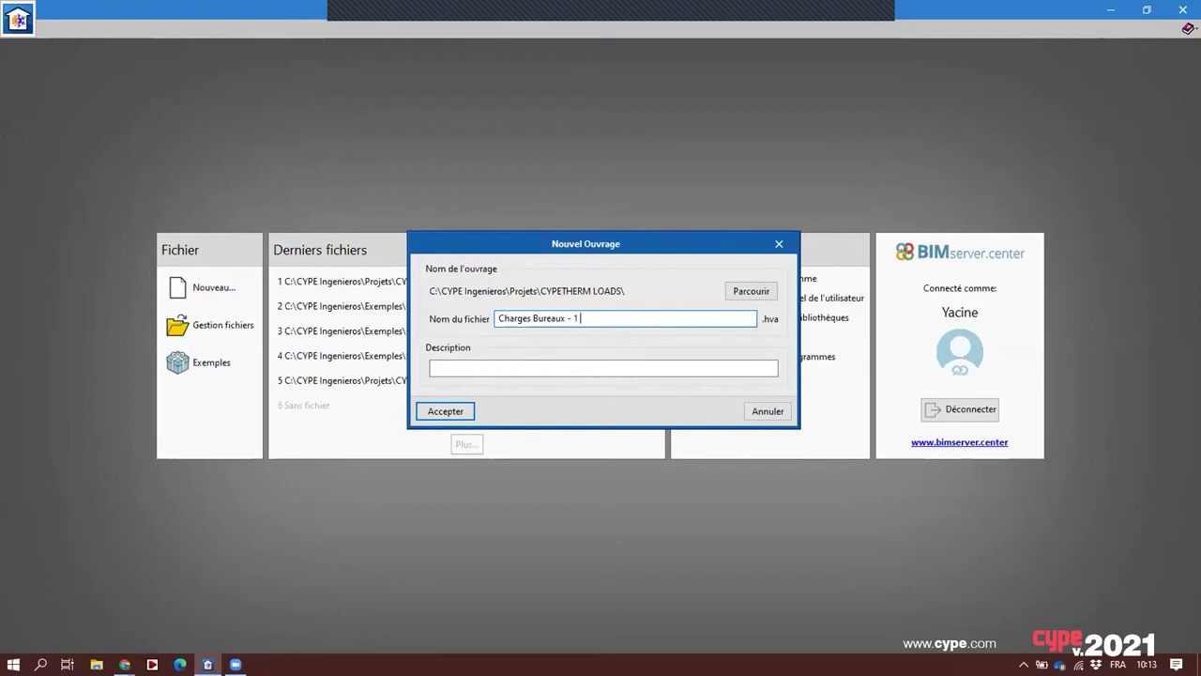
pyautogui.click(446, 412)
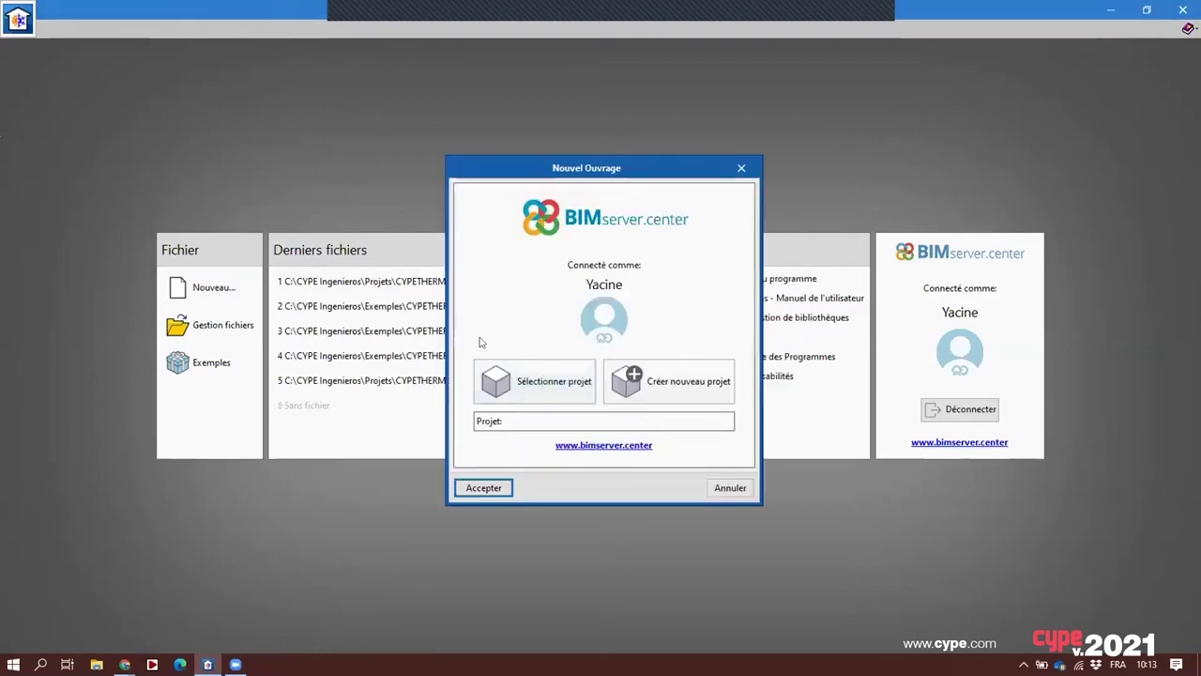
# Link the new job to the existing BIMserver.center project Charges avec IFC Builder
pyautogui.click(510, 374)
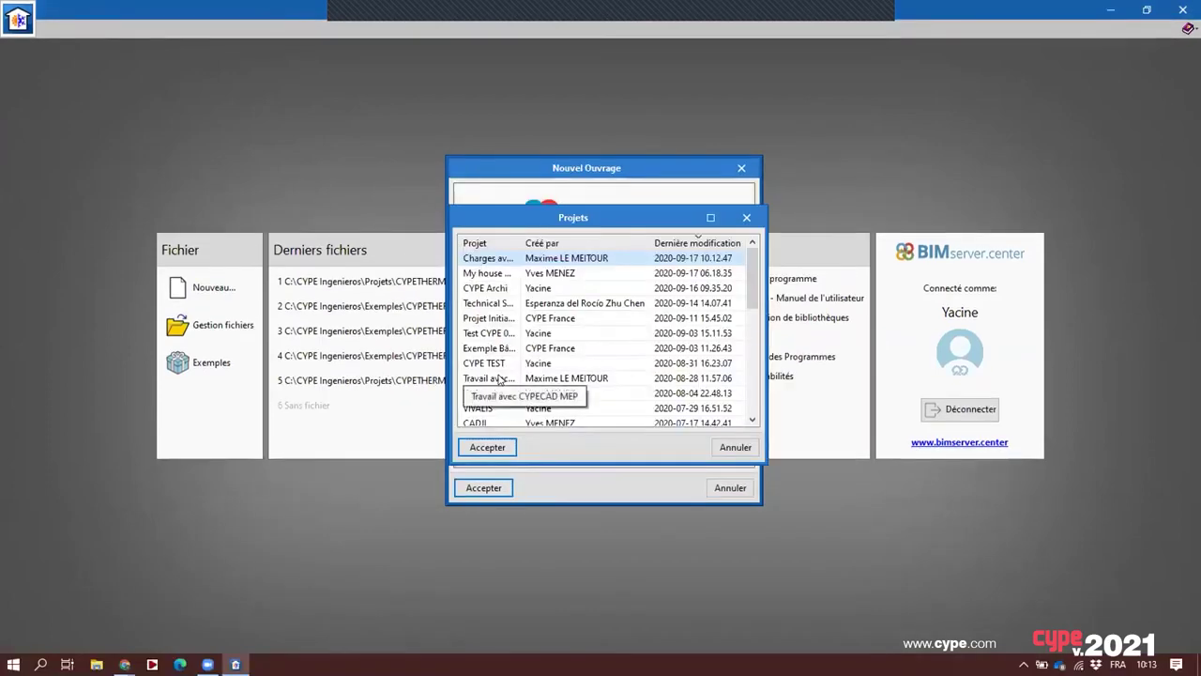
pyautogui.moveTo(524, 242); pyautogui.dragTo(581, 248)
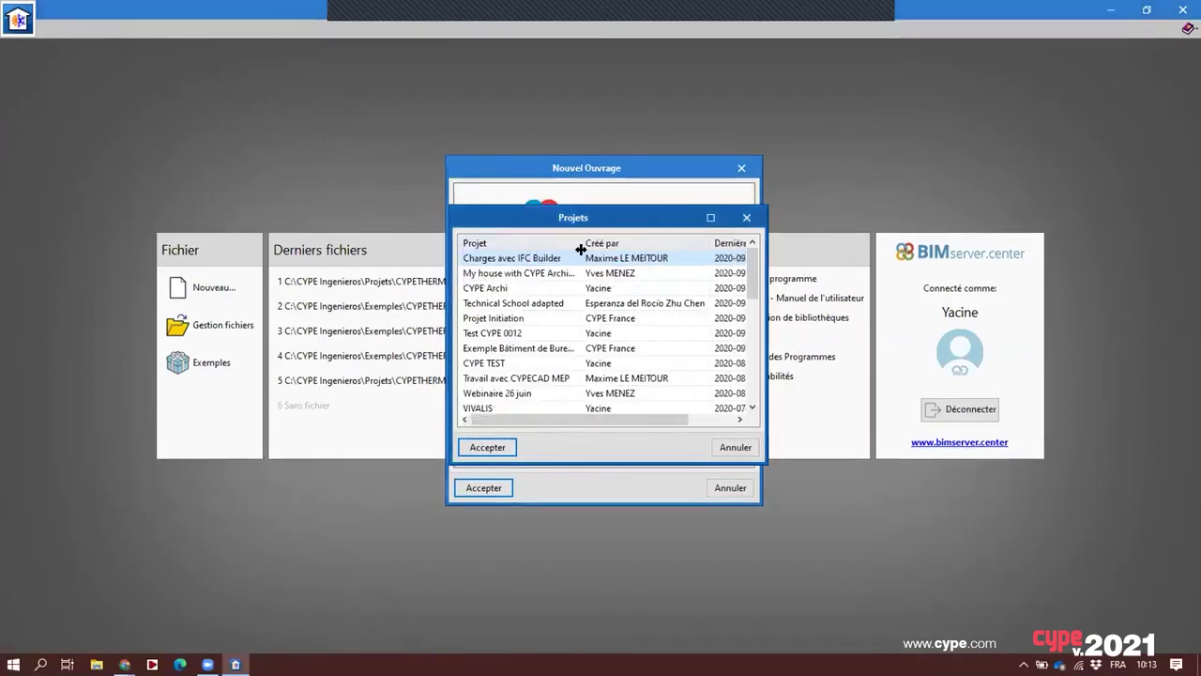
pyautogui.click(486, 448)
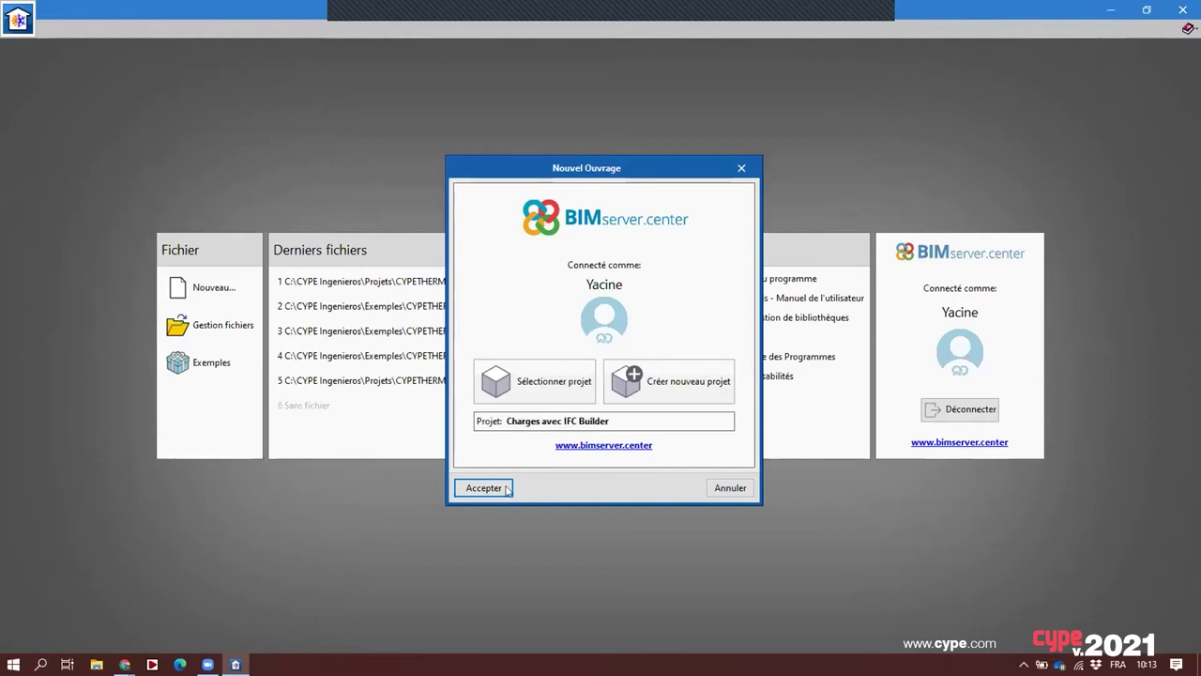
pyautogui.click(484, 488)
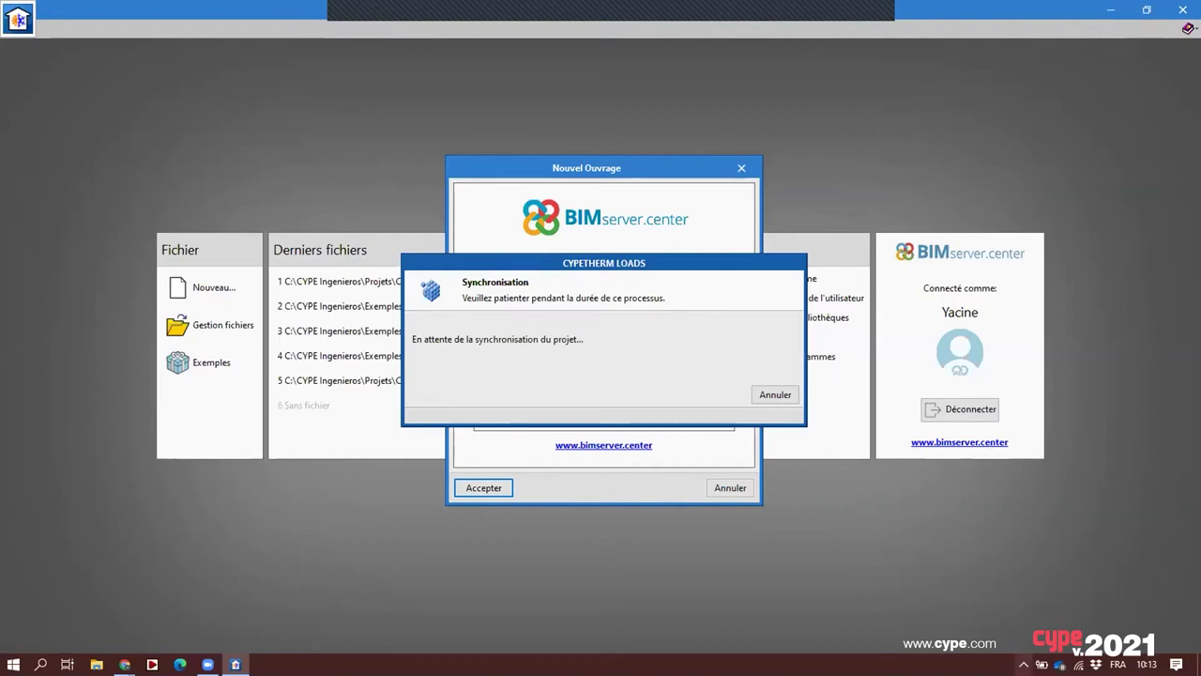
# Check in BIMserver.center Sync which projects are being synchronised, and dismiss its window
pyautogui.click(1024, 664)
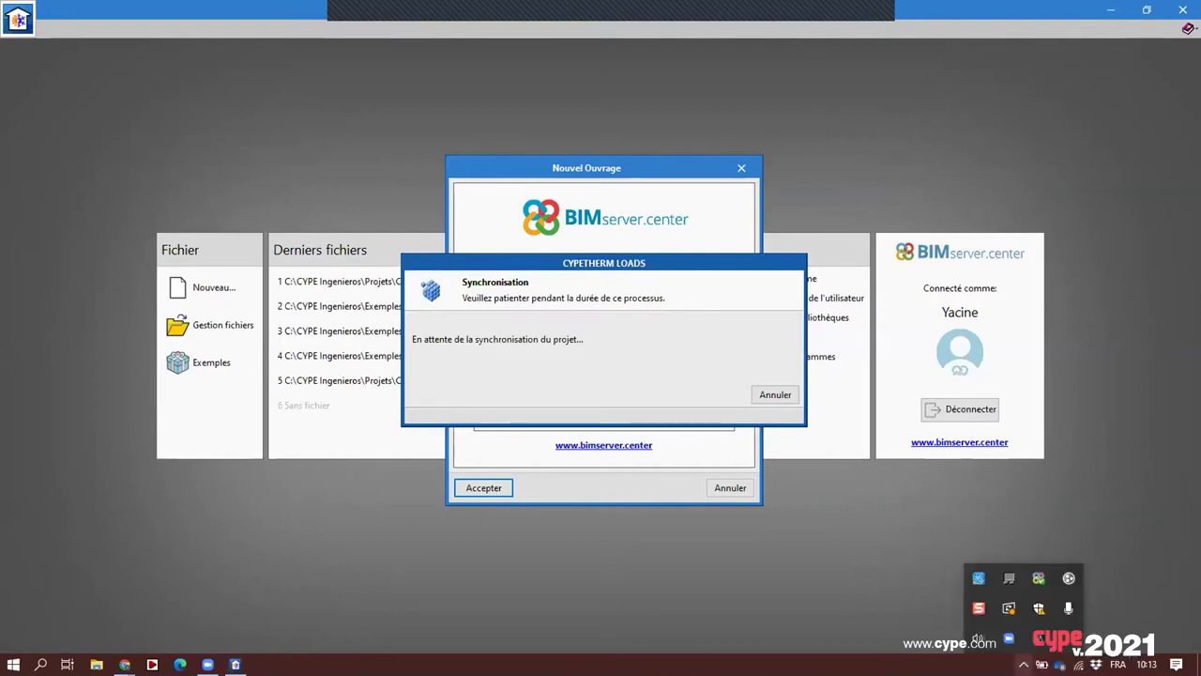
pyautogui.click(1039, 578)
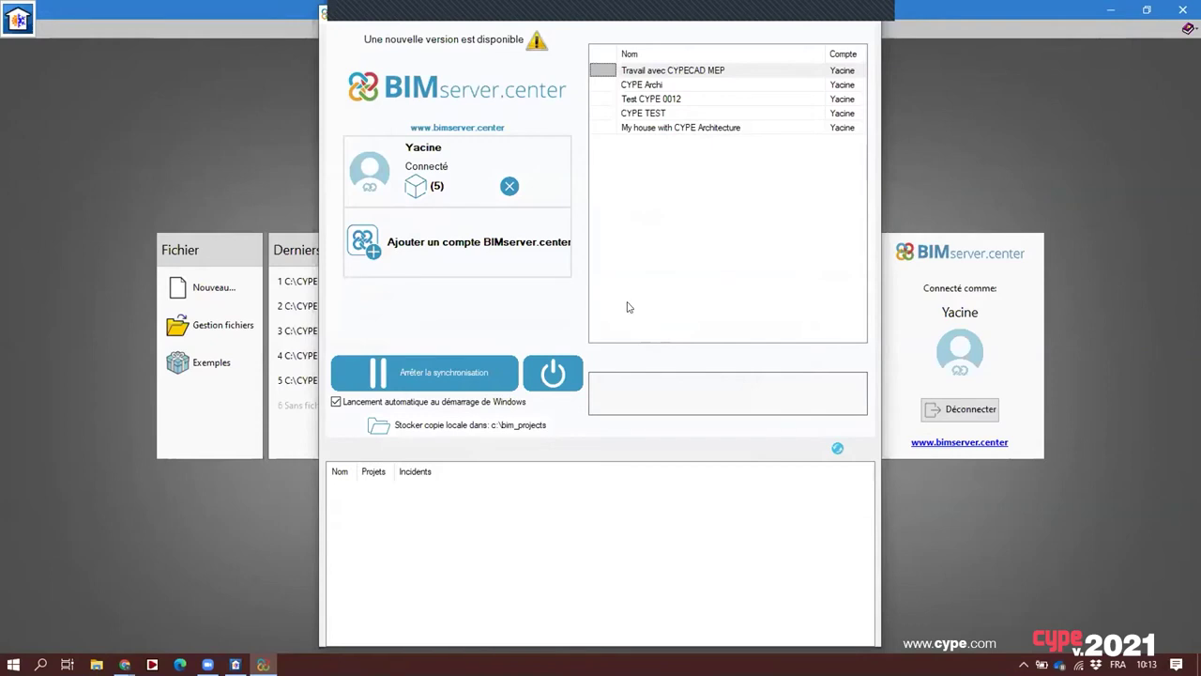
pyautogui.click(797, 16)
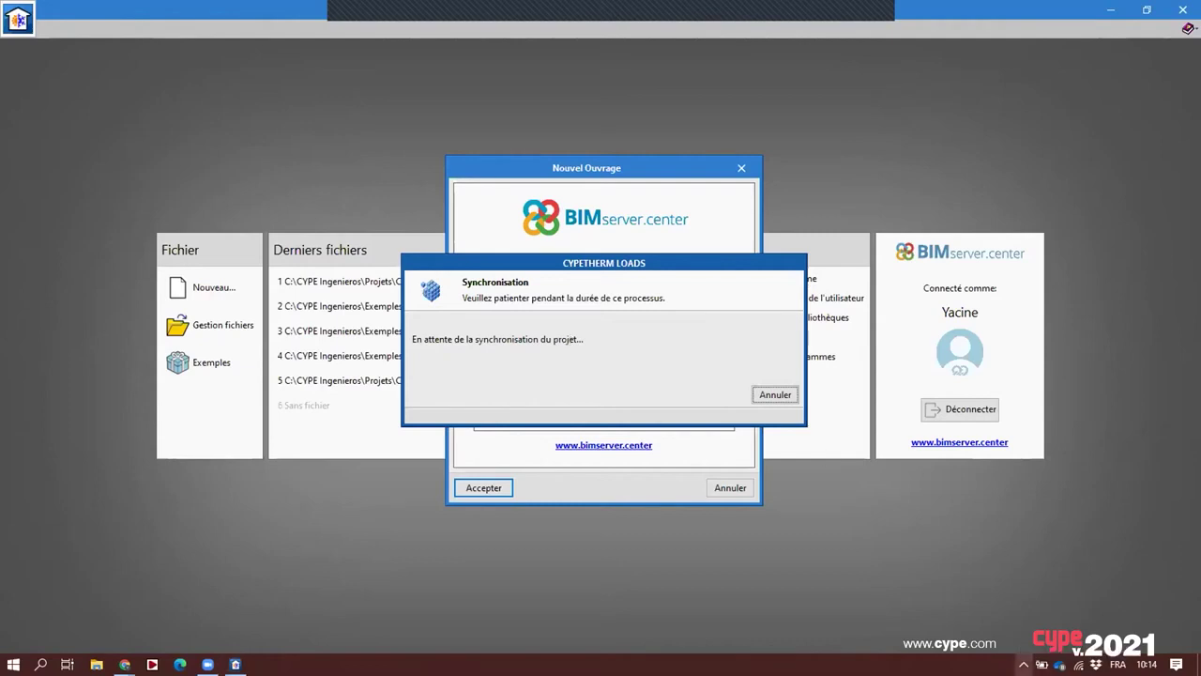
# In BIMserver.center Sync, exclude every project of the account from synchronisation except Charges avec IFC Builder
pyautogui.click(1023, 665)
pyautogui.click(1028, 579)
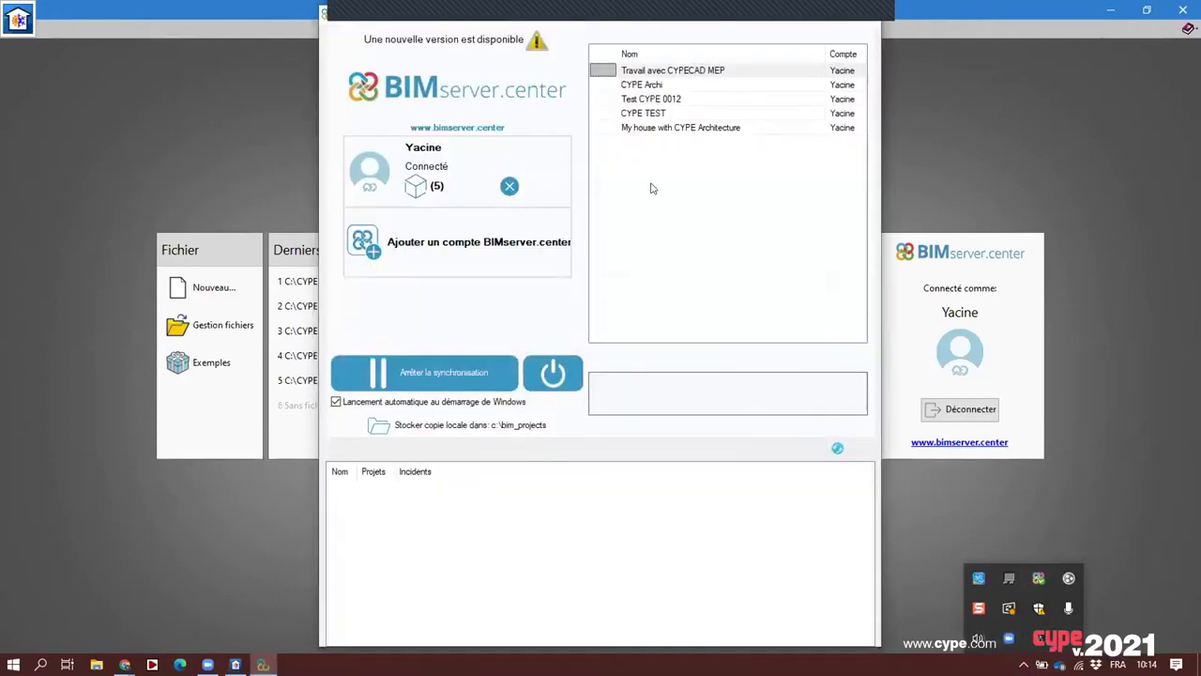
pyautogui.click(470, 215)
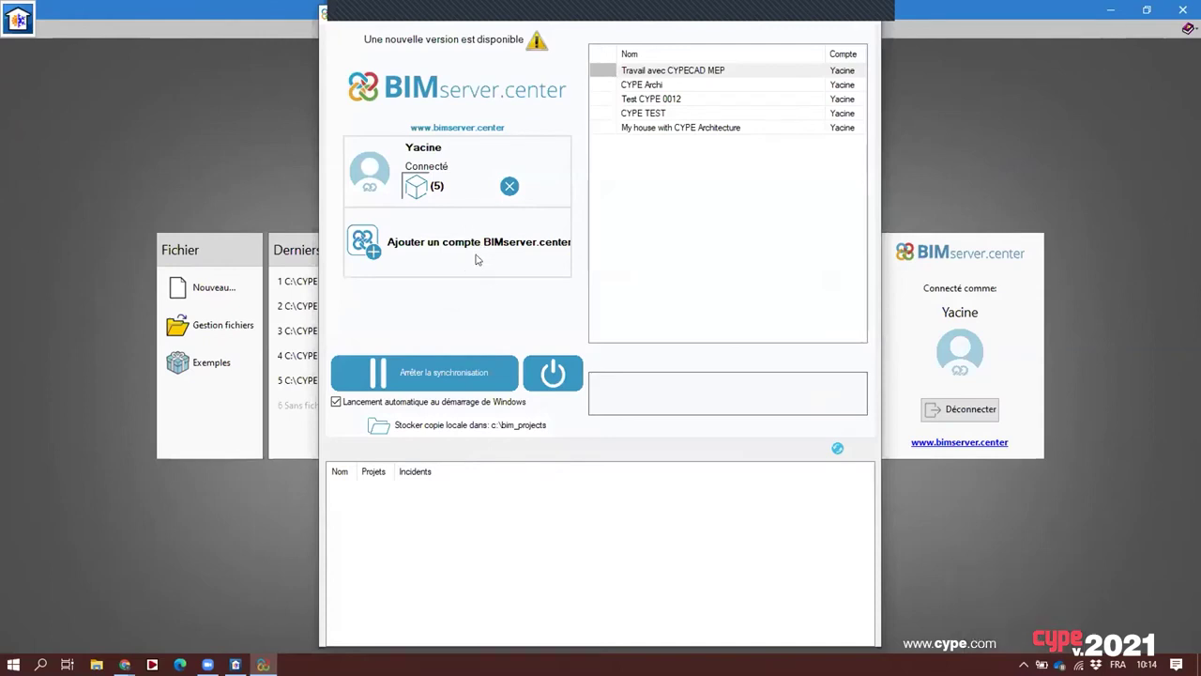
pyautogui.click(472, 250)
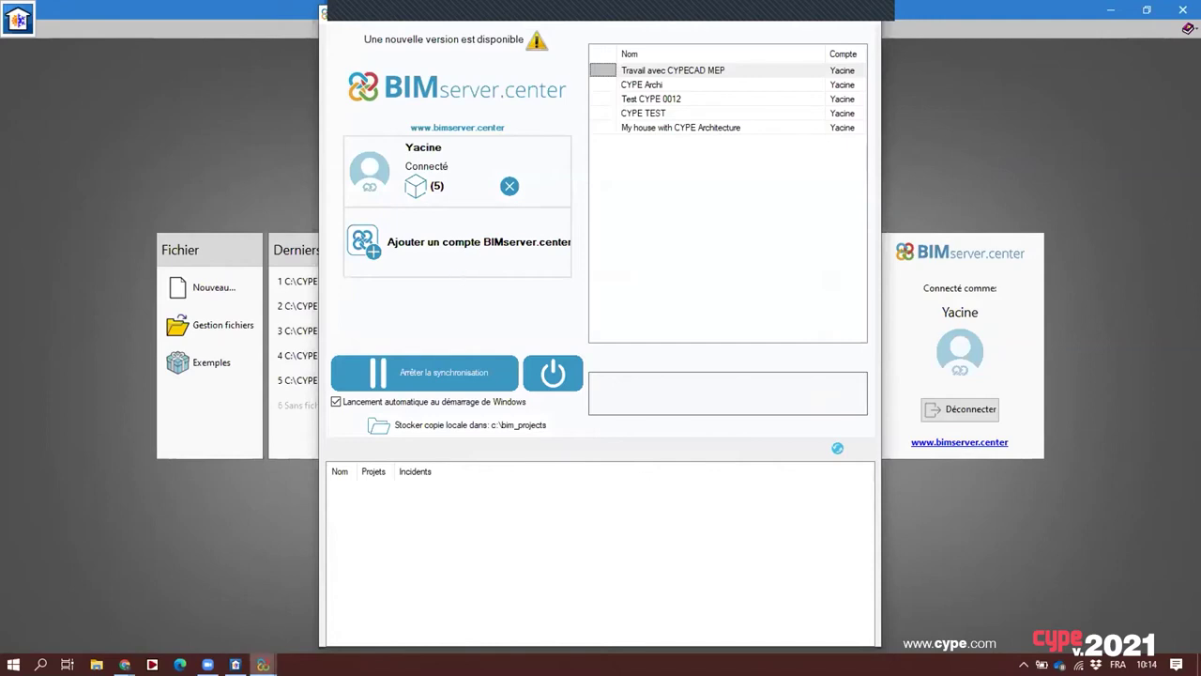
pyautogui.moveTo(262, 664)
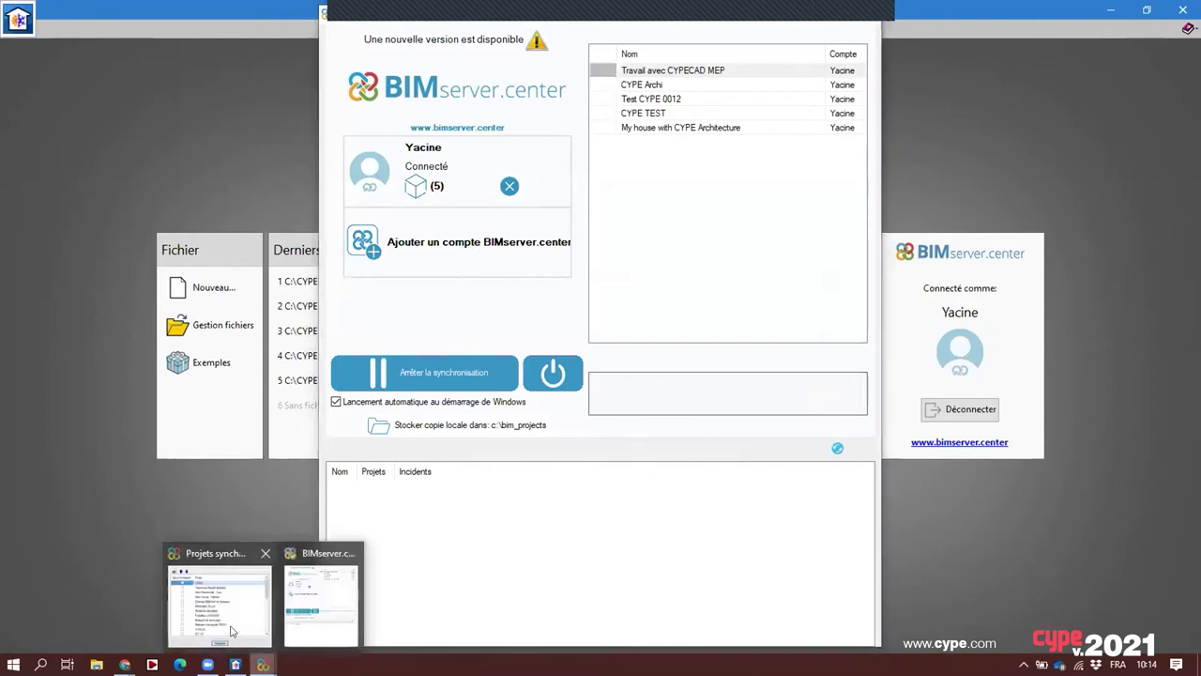
pyautogui.click(220, 596)
pyautogui.scroll(-4, 498, 390)
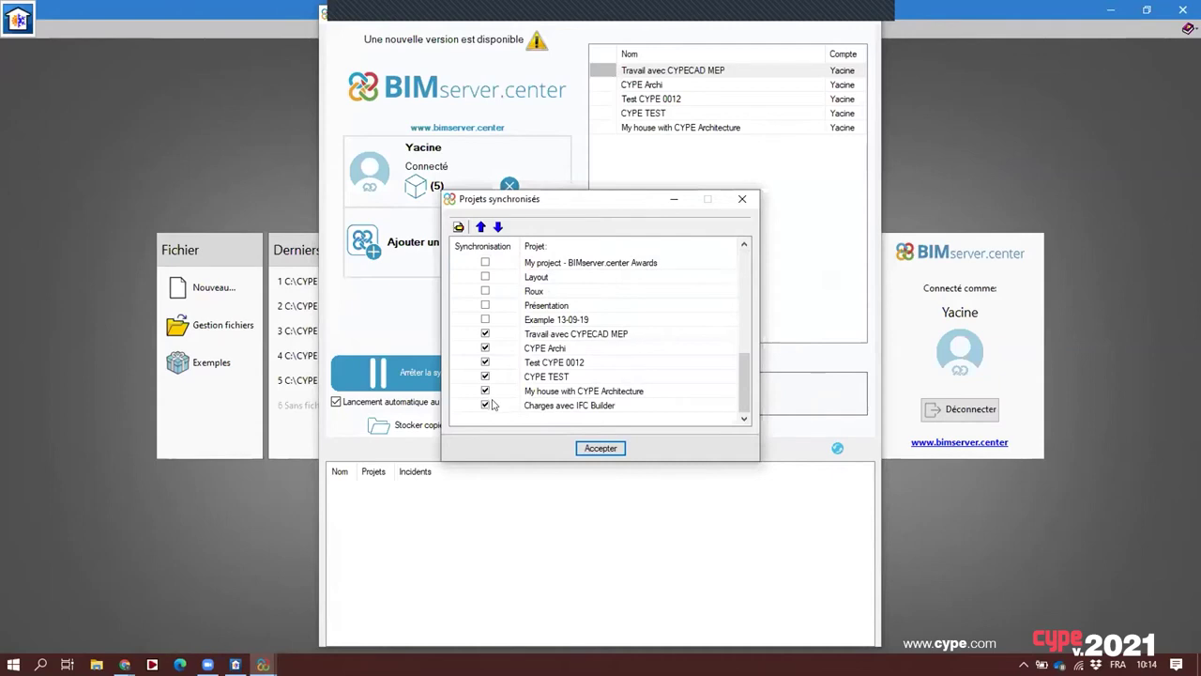
pyautogui.click(484, 334)
pyautogui.click(484, 348)
pyautogui.click(484, 362)
pyautogui.click(484, 376)
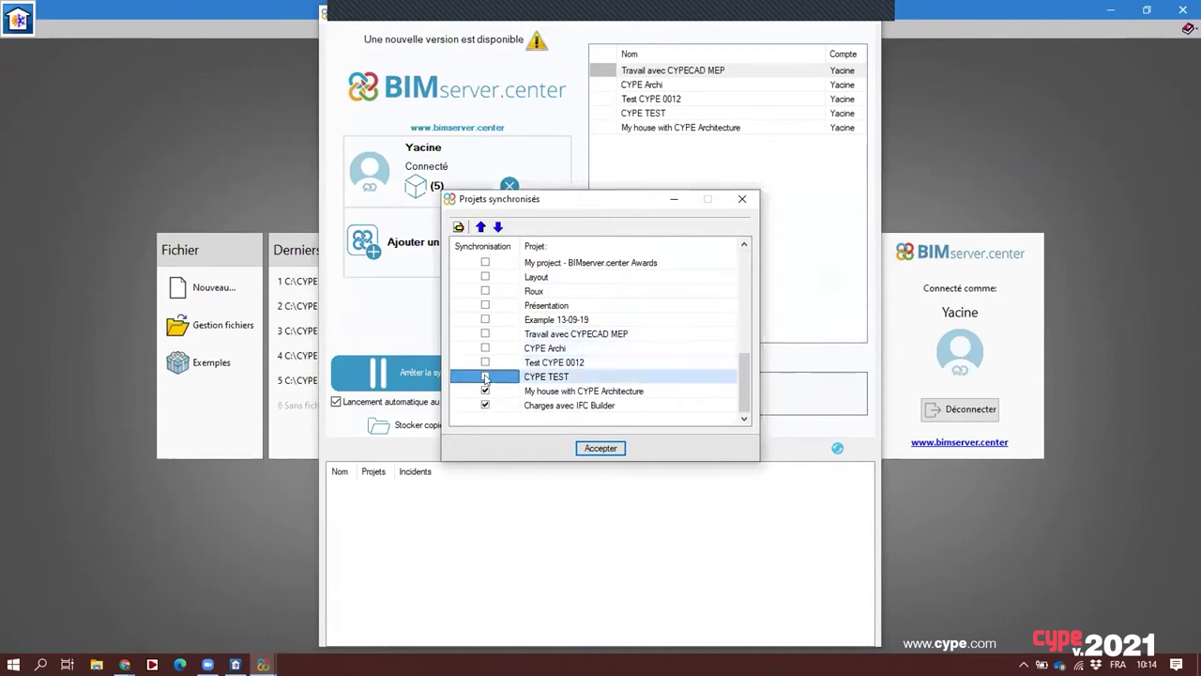
pyautogui.click(484, 390)
pyautogui.click(584, 449)
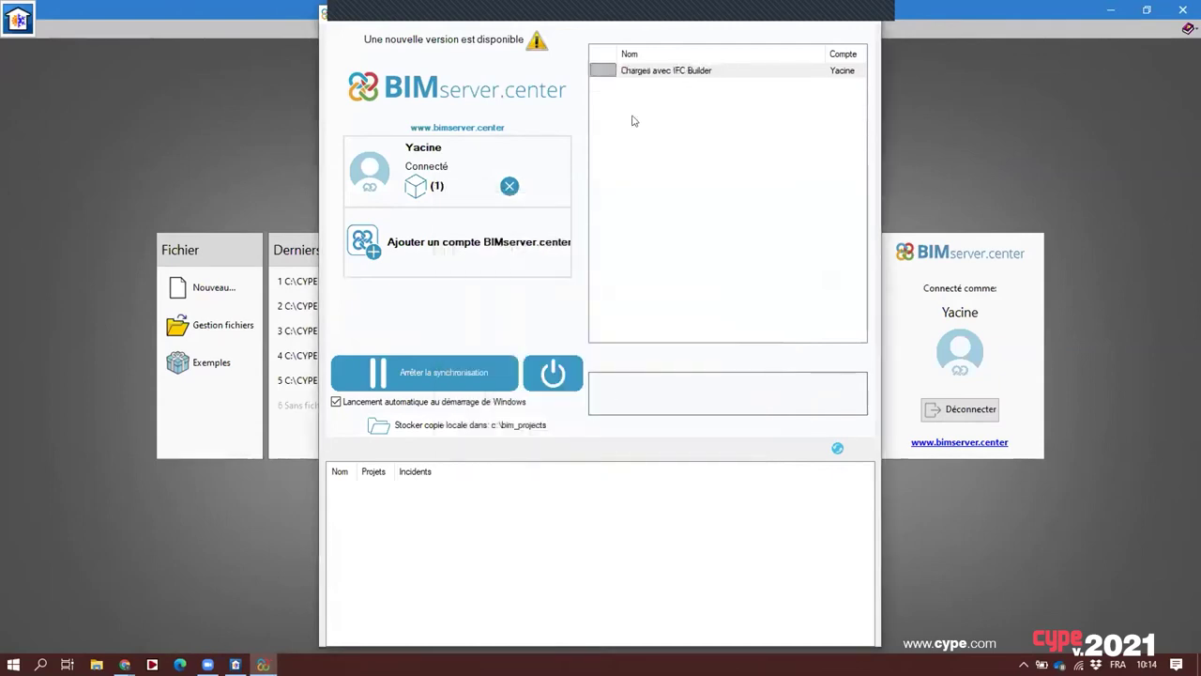
# Return to the waiting job and recheck the project's synchronisation in BIMserver.center Sync
pyautogui.click(793, 18)
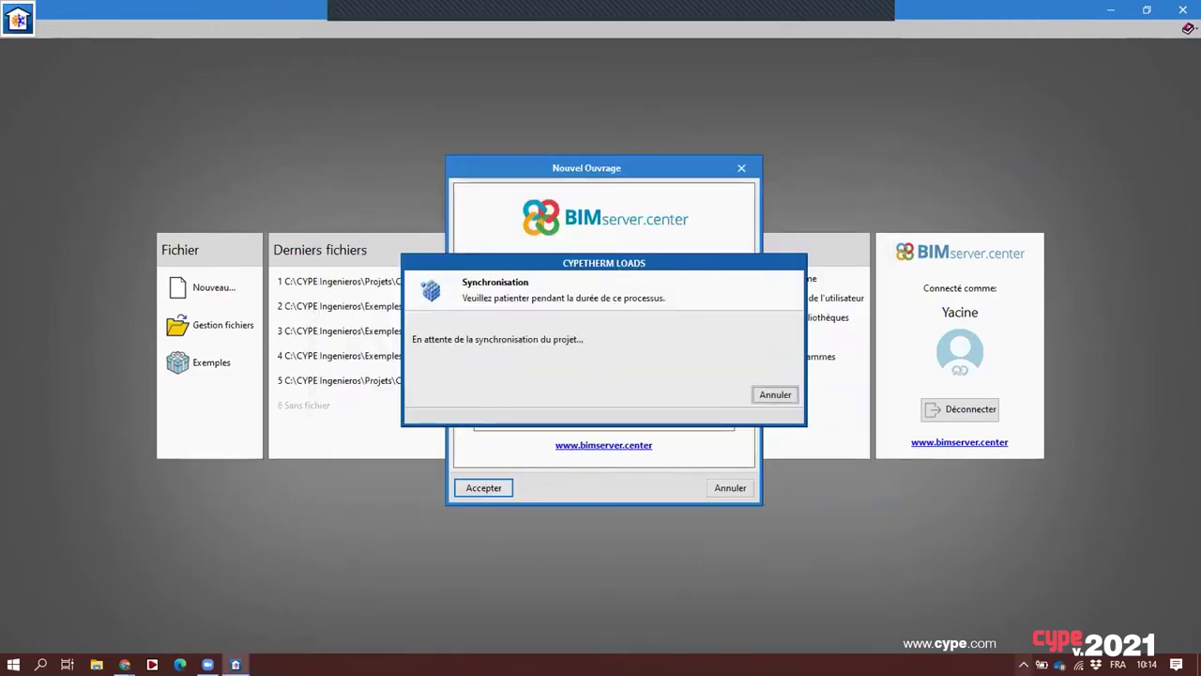
pyautogui.click(1022, 664)
pyautogui.click(1027, 579)
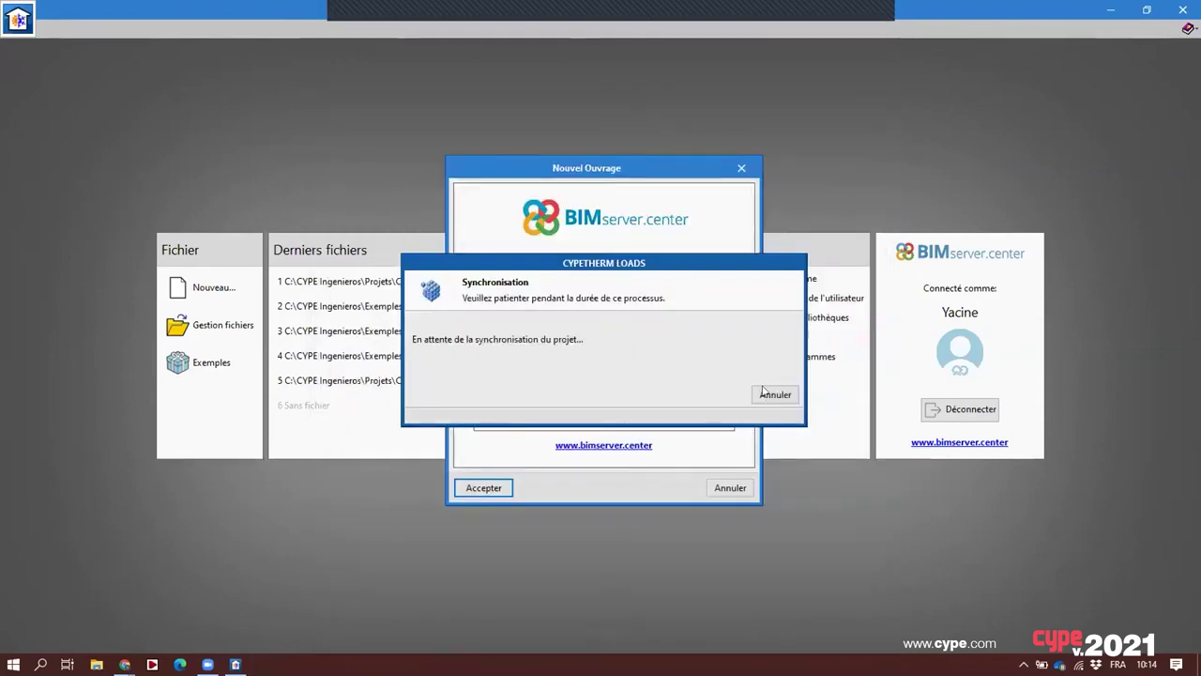
# Cancel the synchronisation wait, confirm the project link again and try to import the BIM model with the default typology, edge and shadow options
pyautogui.click(774, 395)
pyautogui.click(530, 380)
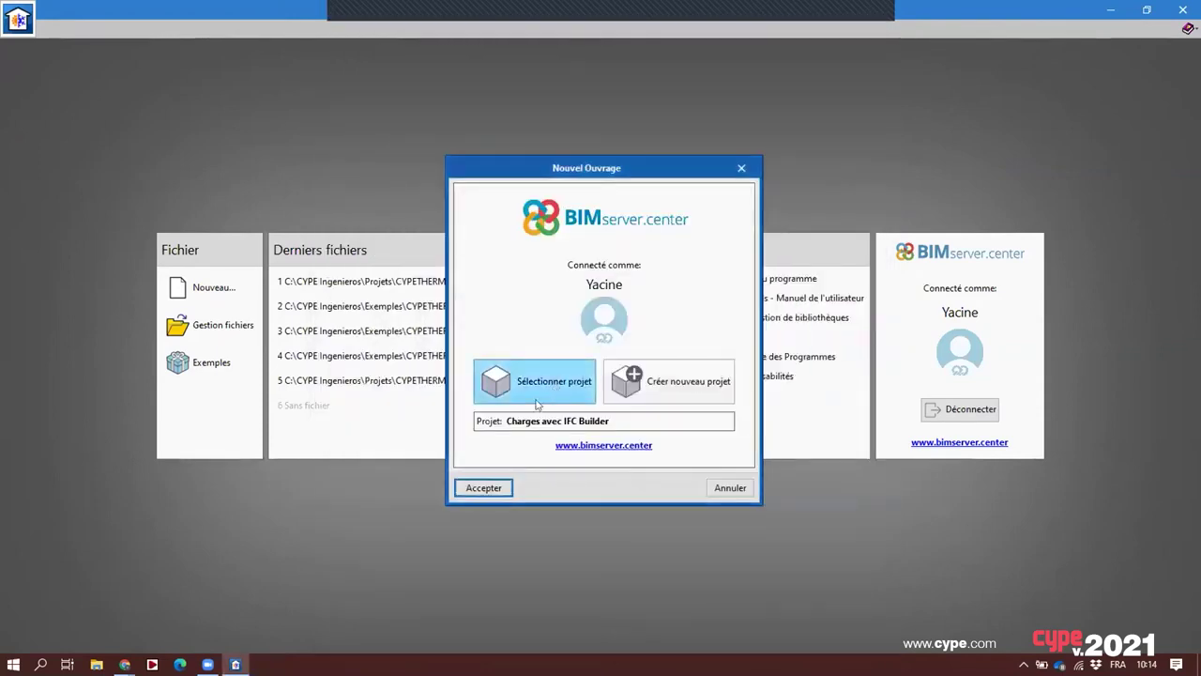
pyautogui.click(485, 488)
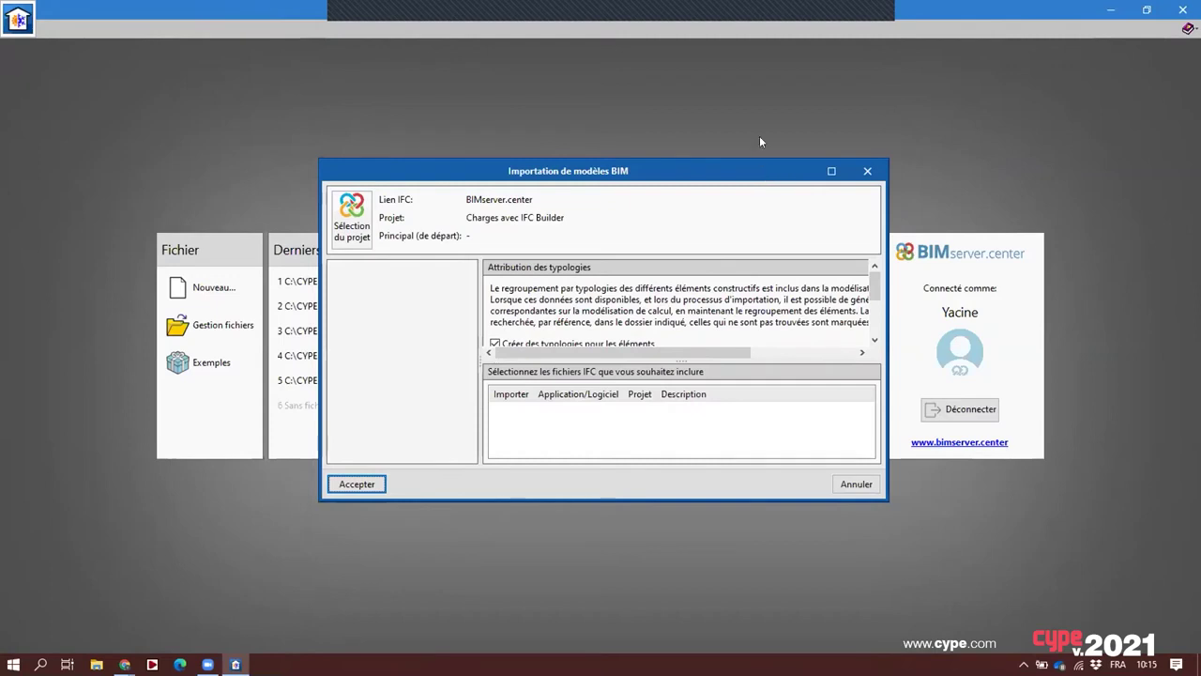
pyautogui.click(831, 171)
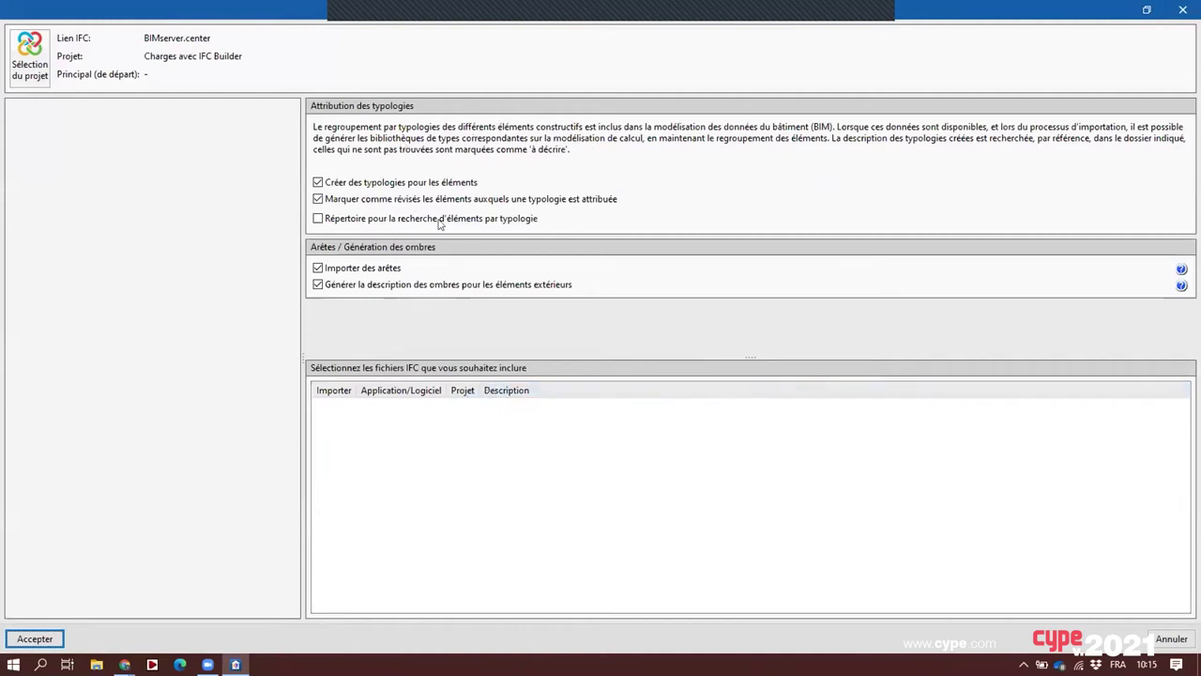
pyautogui.click(35, 639)
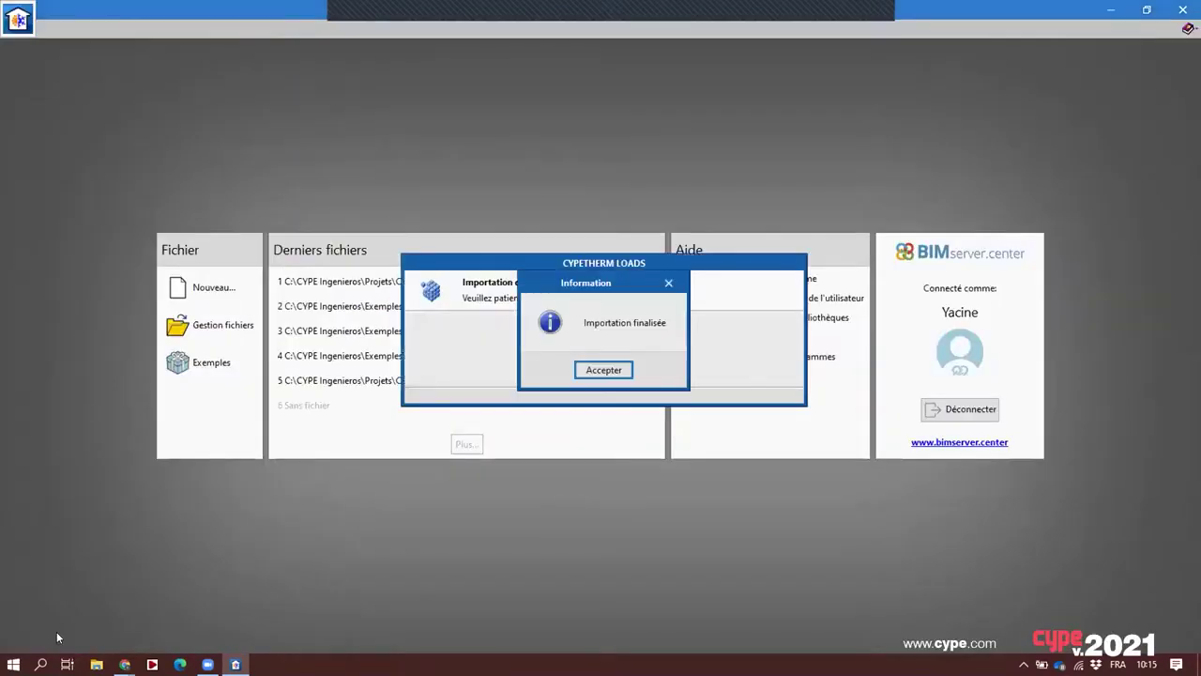
pyautogui.click(601, 370)
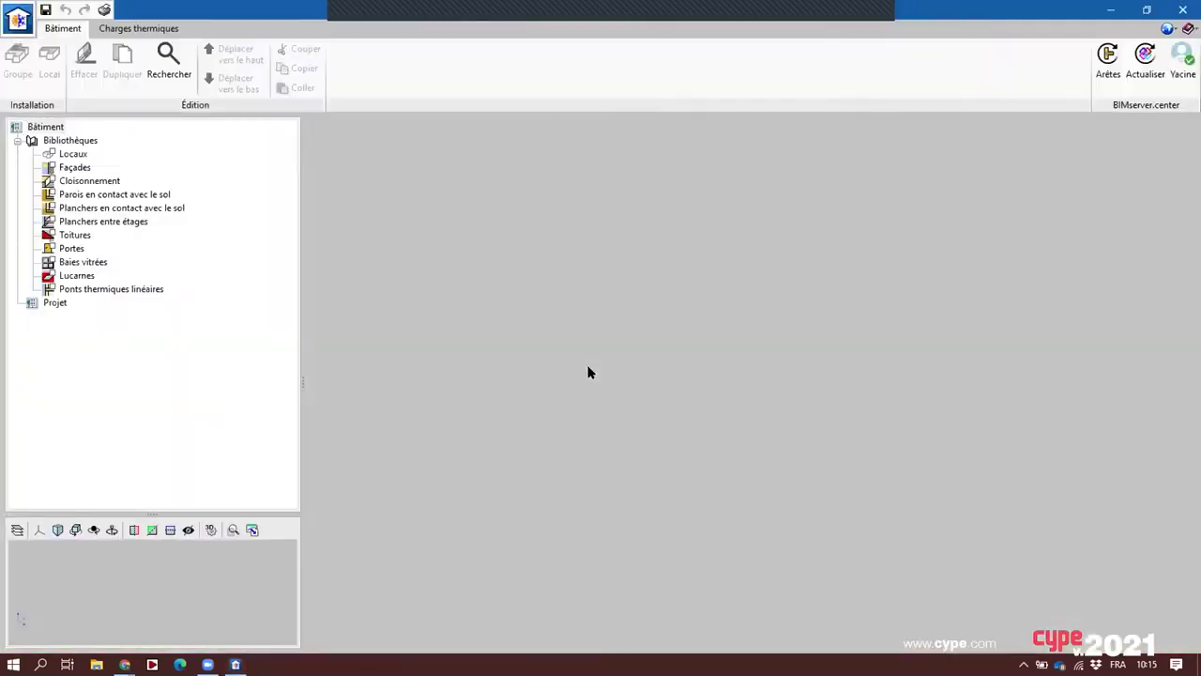
# Create another new job with the file name Charges Bureaux - 12
pyautogui.click(19, 21)
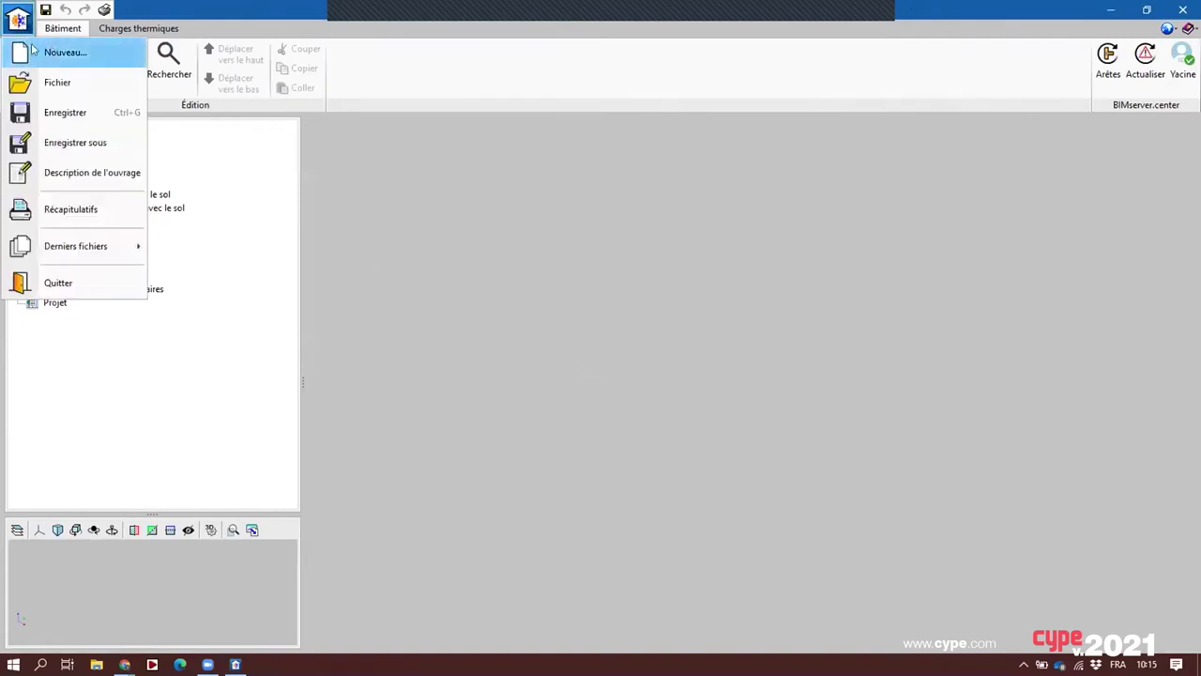
pyautogui.click(47, 52)
pyautogui.click(601, 369)
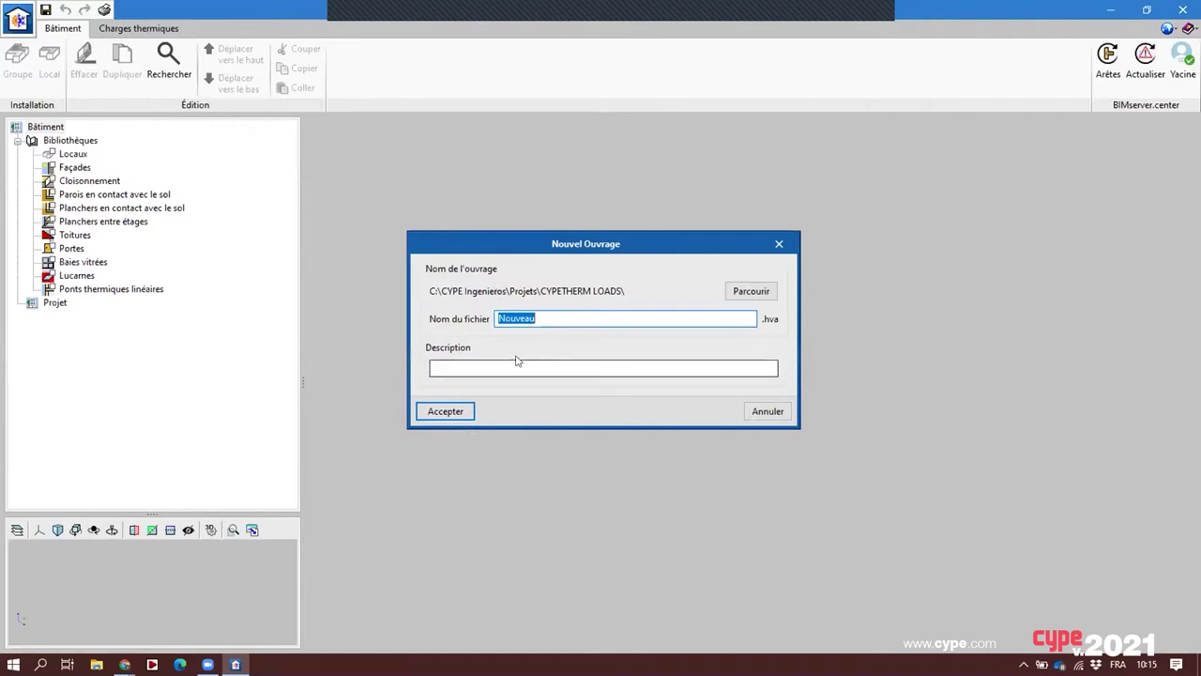
pyautogui.write('Charges ')
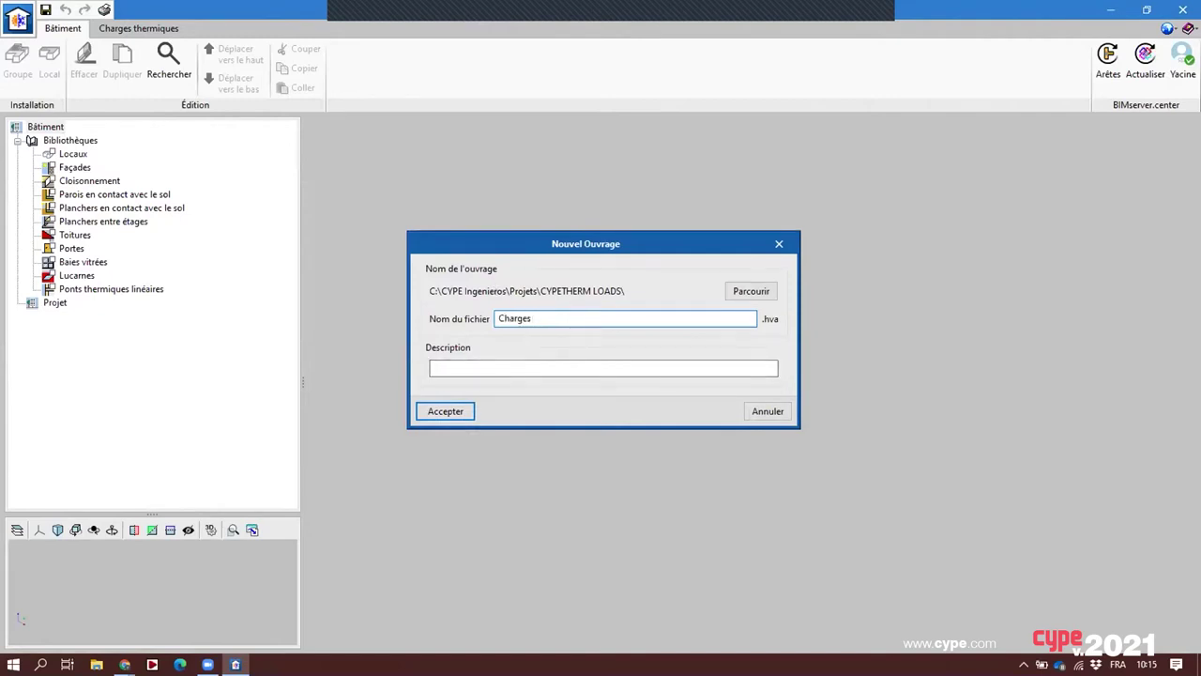
pyautogui.write('Bureaux - 12')
pyautogui.click(460, 413)
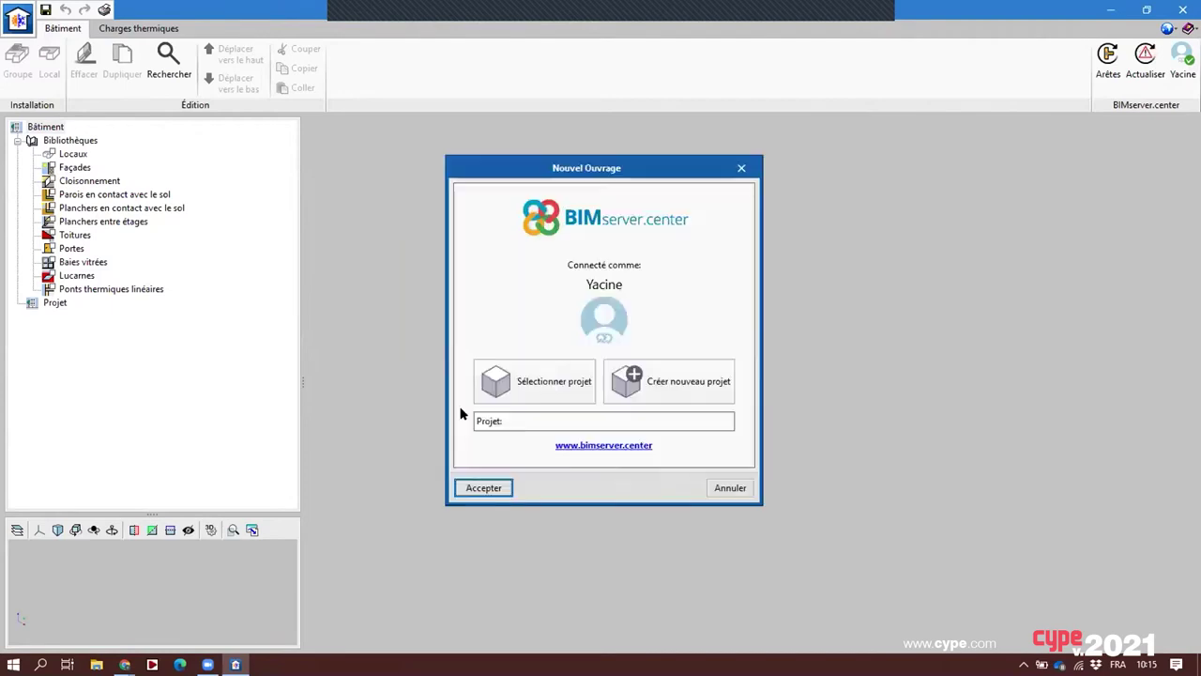
# Check the synchronisation in BIMserver.center Sync and link the new job to the BIMserver.center project Charges avec IFC Builder
pyautogui.click(550, 372)
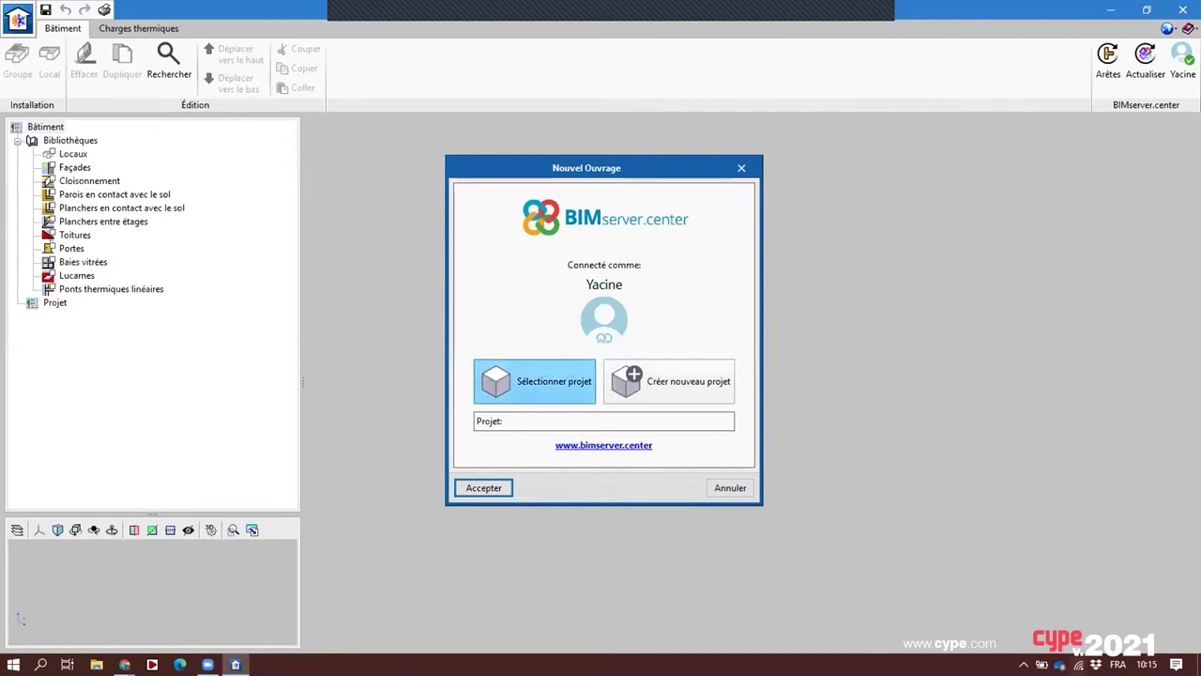
pyautogui.click(1023, 664)
pyautogui.click(1038, 579)
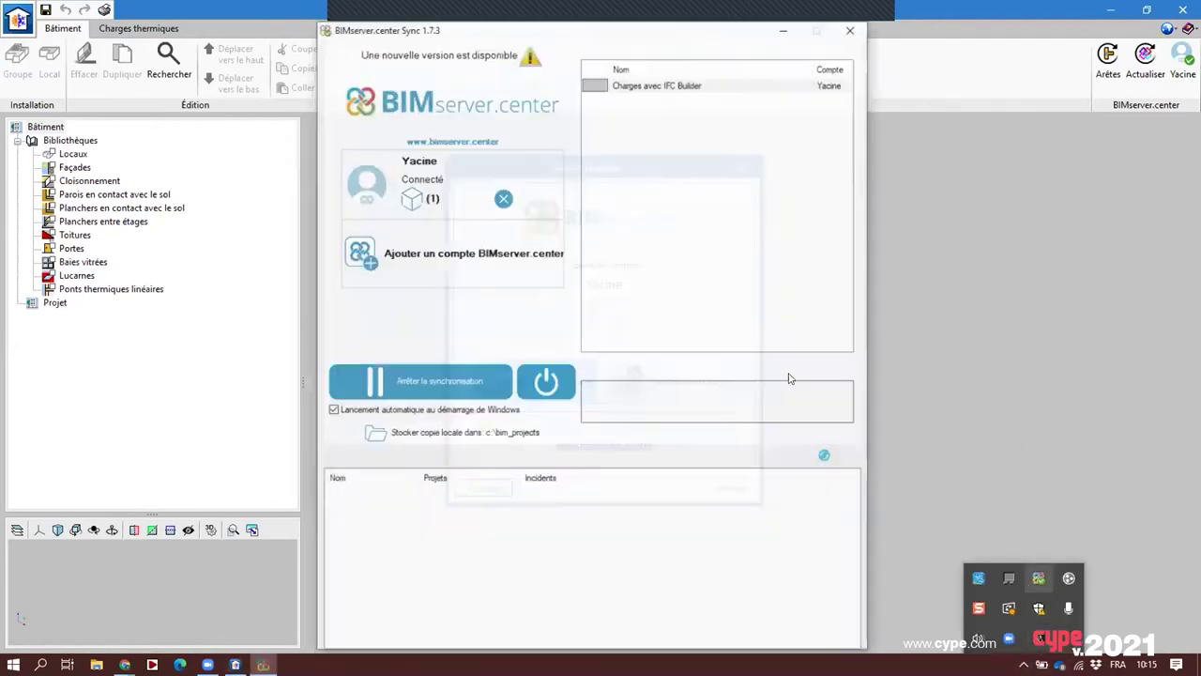
pyautogui.click(796, 20)
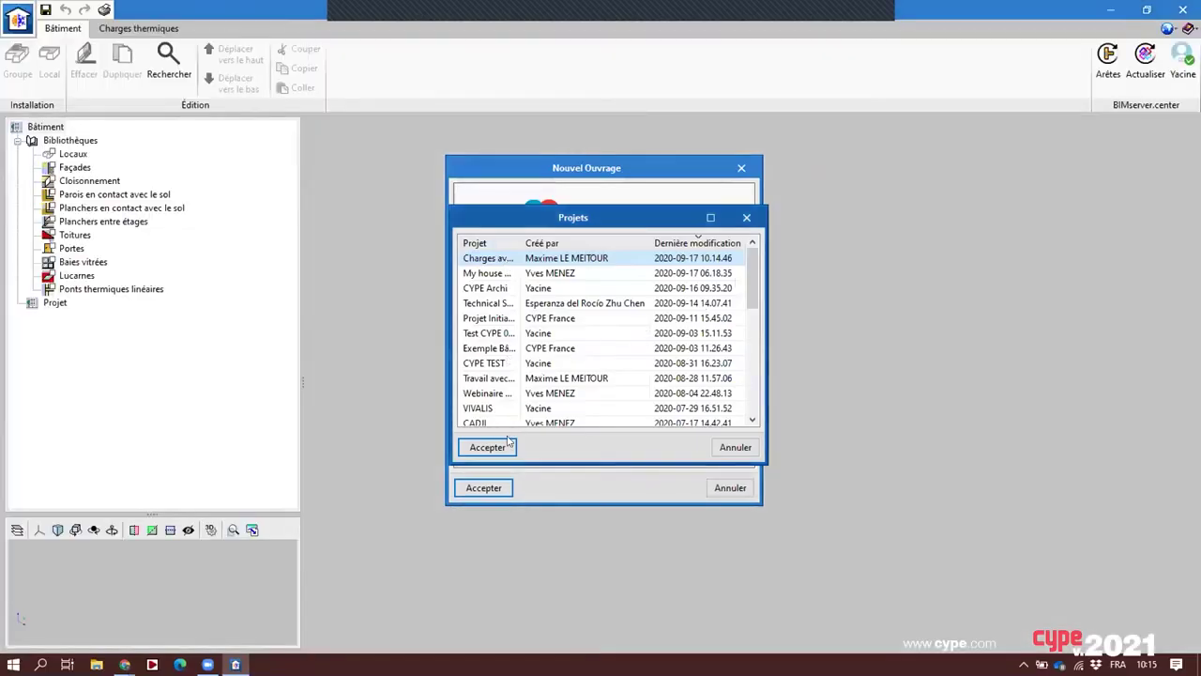
pyautogui.click(504, 449)
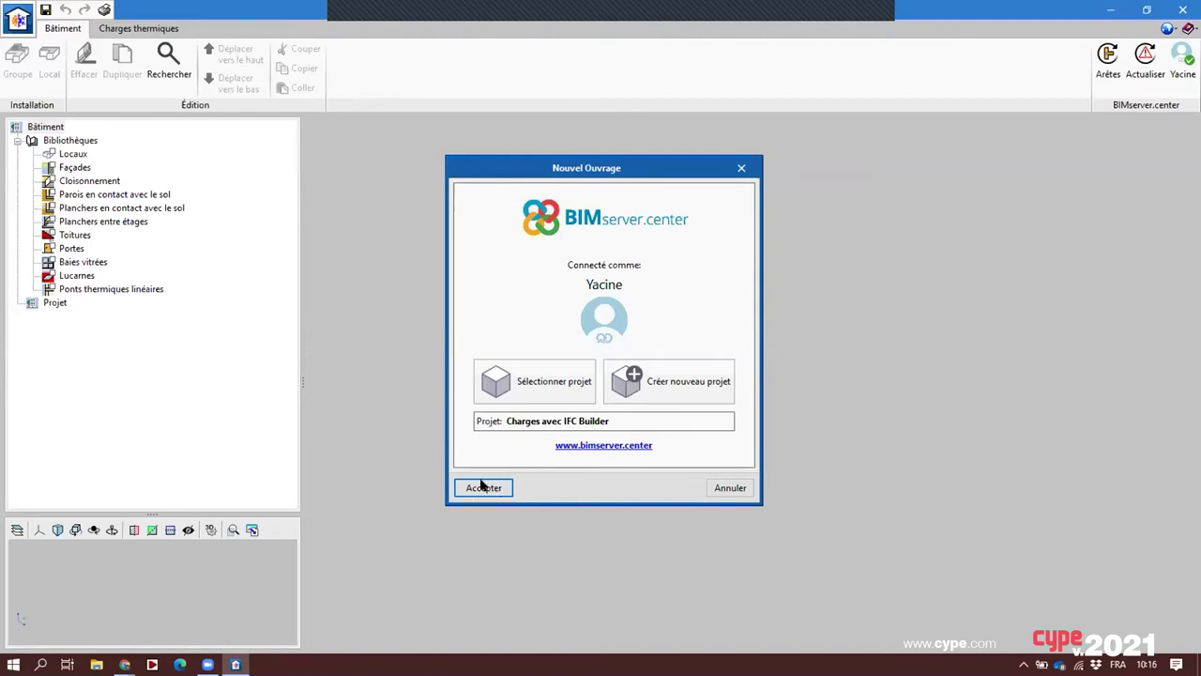
pyautogui.click(482, 484)
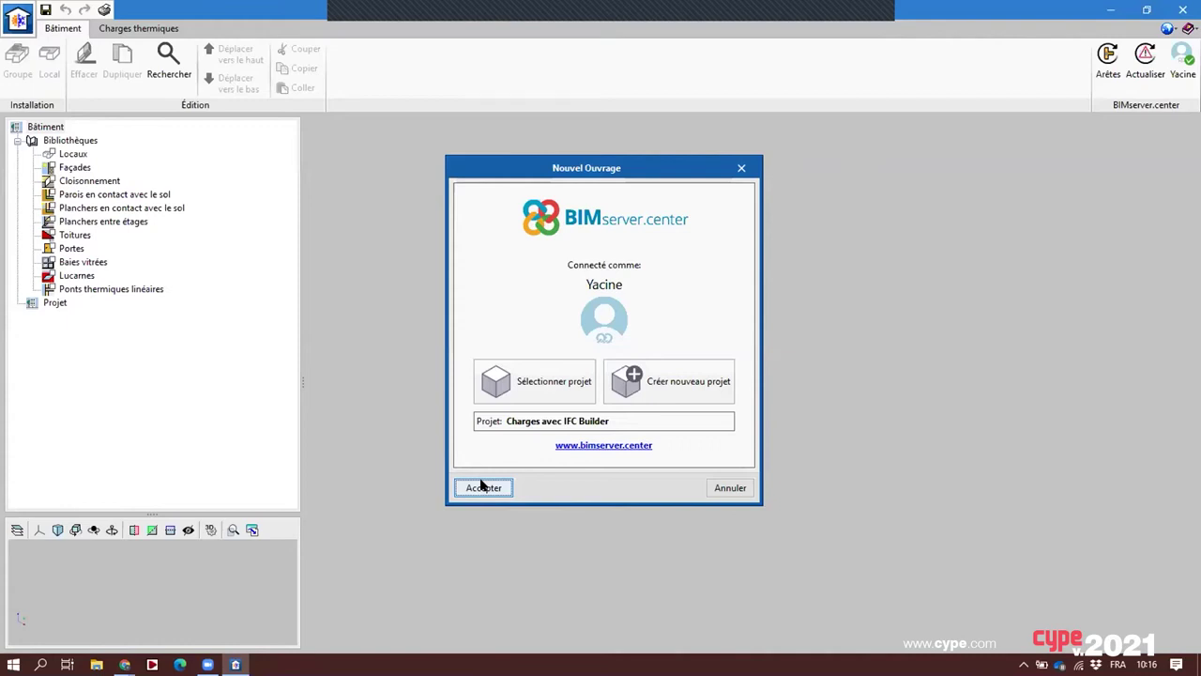
pyautogui.click(482, 486)
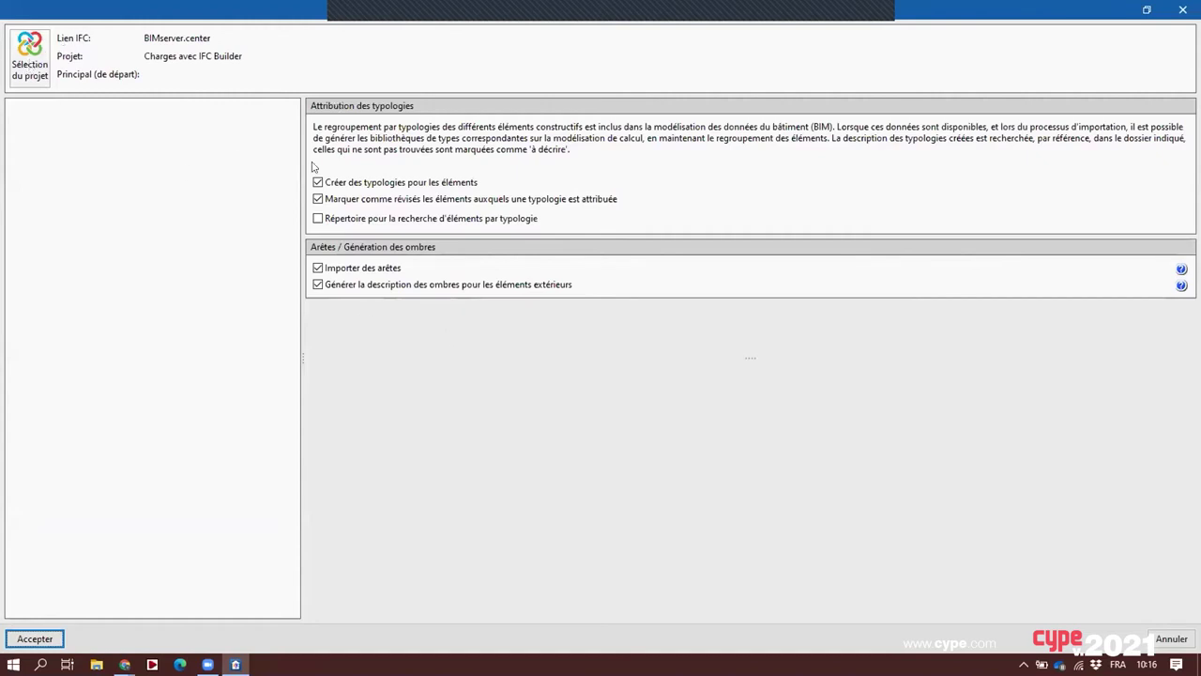
# Reload the project's IFC model, inspect its preview and import it with the default typology, edge and shadow options
pyautogui.click(23, 58)
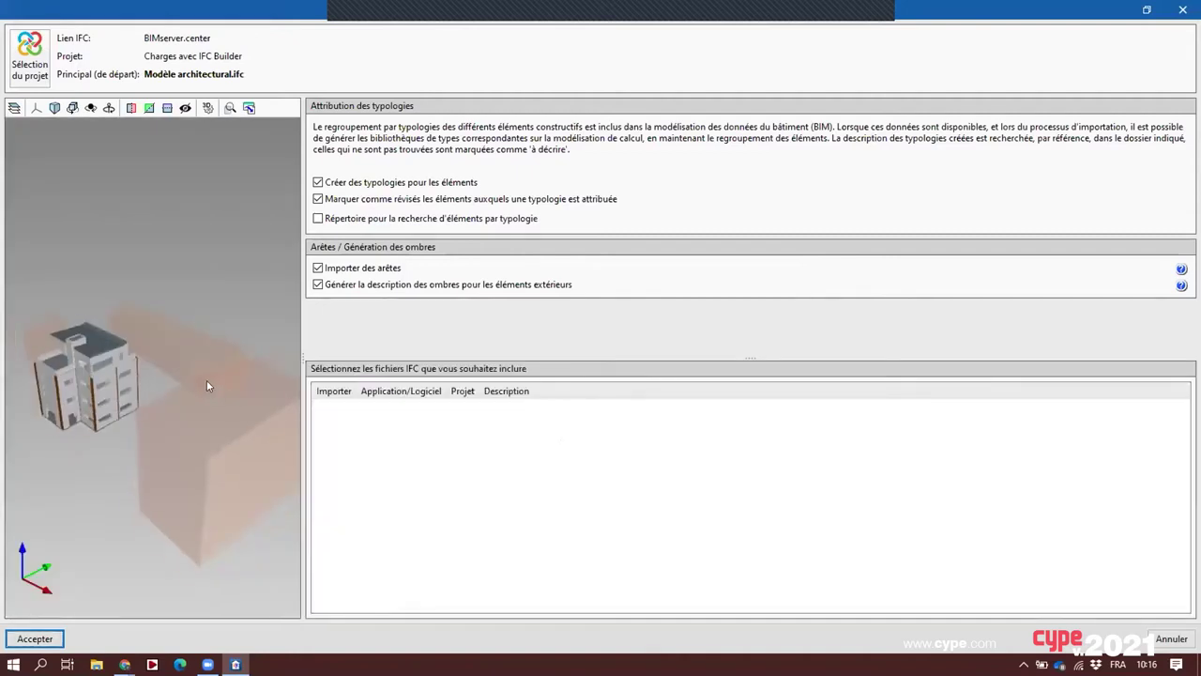
pyautogui.moveTo(160, 377); pyautogui.dragTo(110, 370)
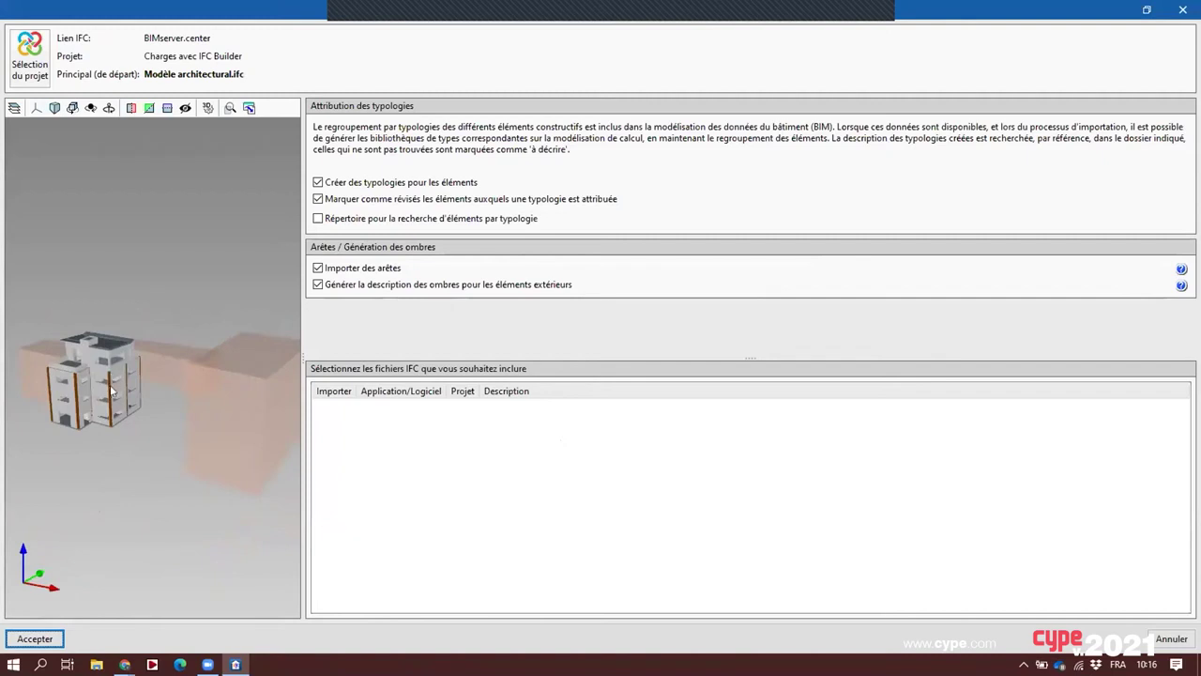
pyautogui.click(35, 638)
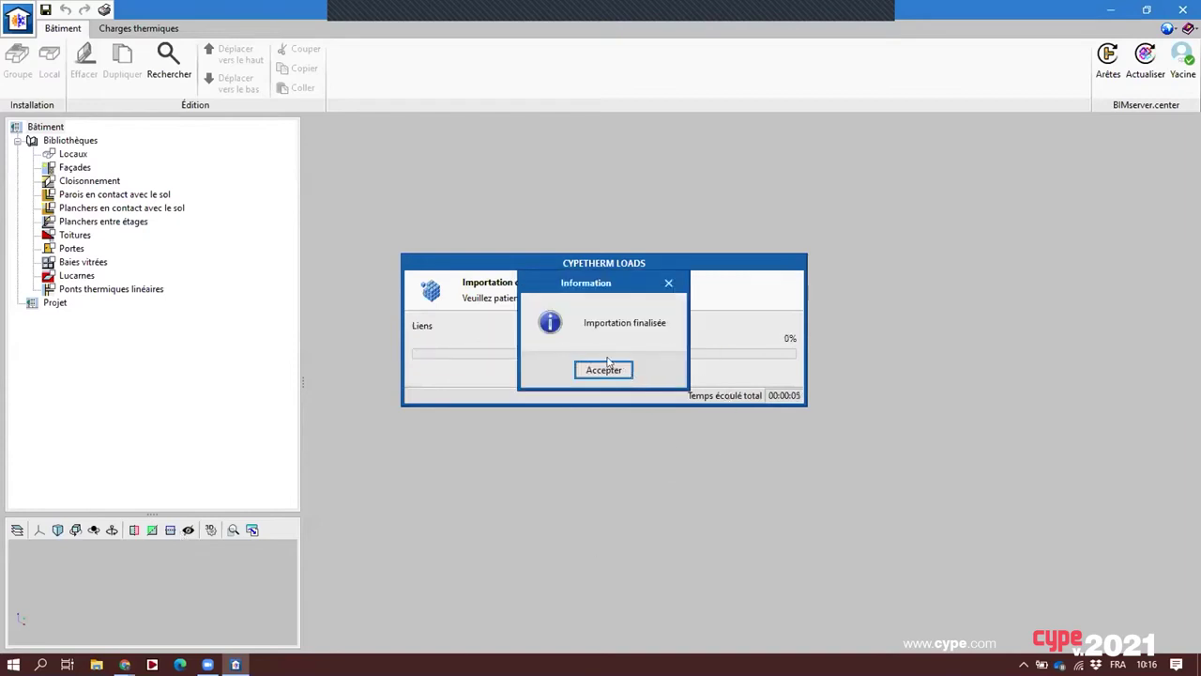
pyautogui.click(608, 370)
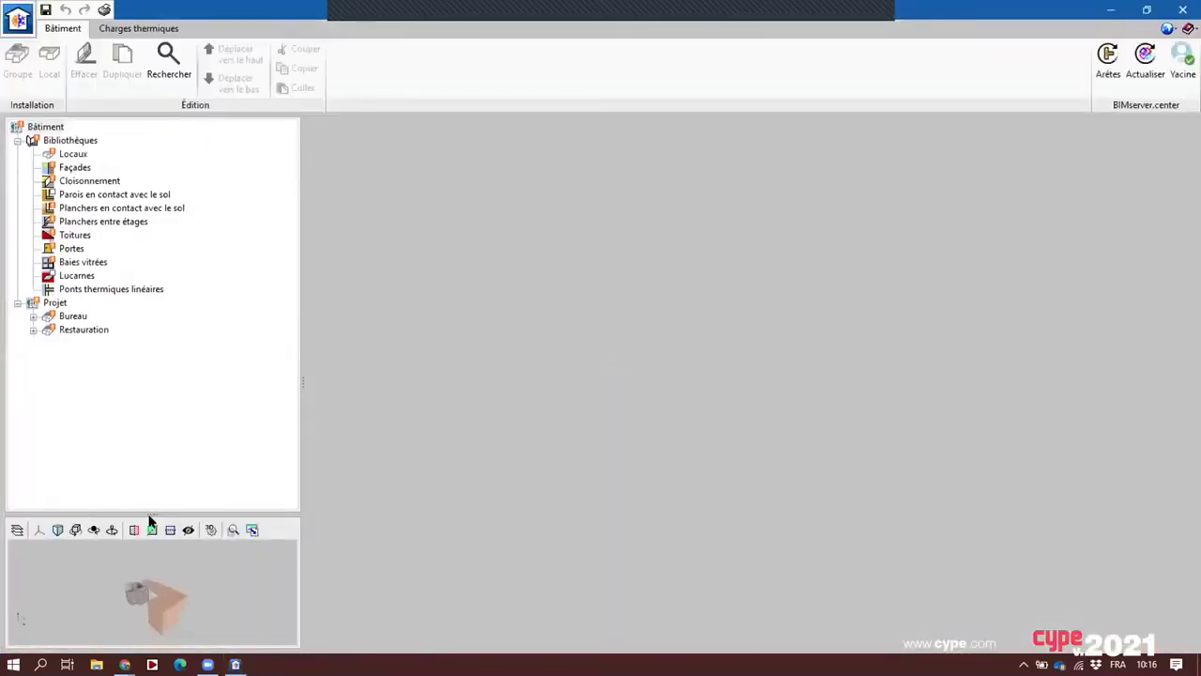
# Enlarge the 3D view area and inspect the imported building with its surrounding volumes
pyautogui.moveTo(148, 519); pyautogui.dragTo(156, 387)
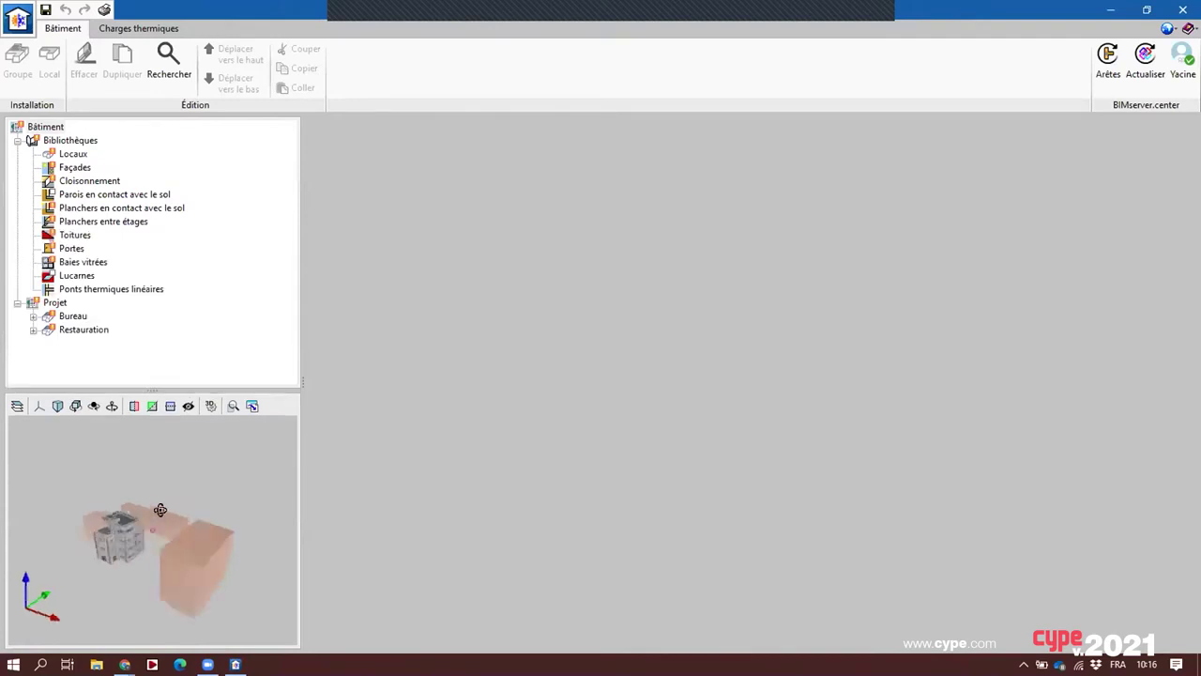
pyautogui.moveTo(161, 509); pyautogui.dragTo(147, 562, button='middle')
pyautogui.scroll(-1, 147, 562)
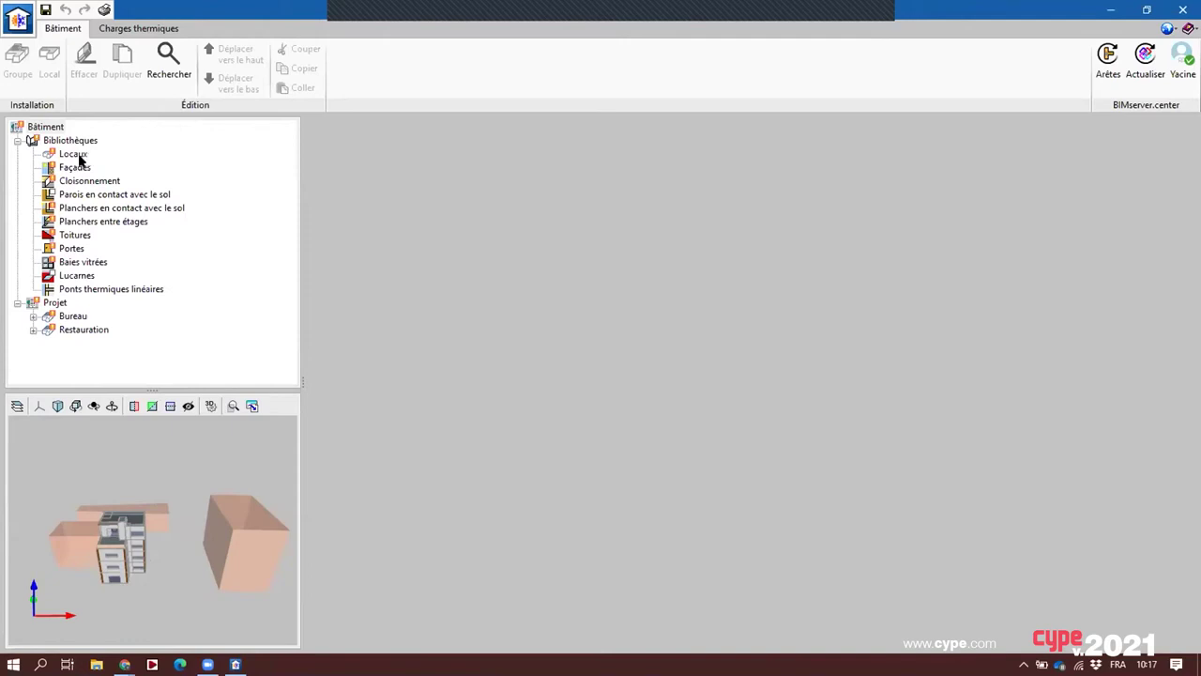
# Open the Bureau type in the Locaux library and review its classification, calculation conditions, setpoints and ventilation settings
pyautogui.click(79, 156)
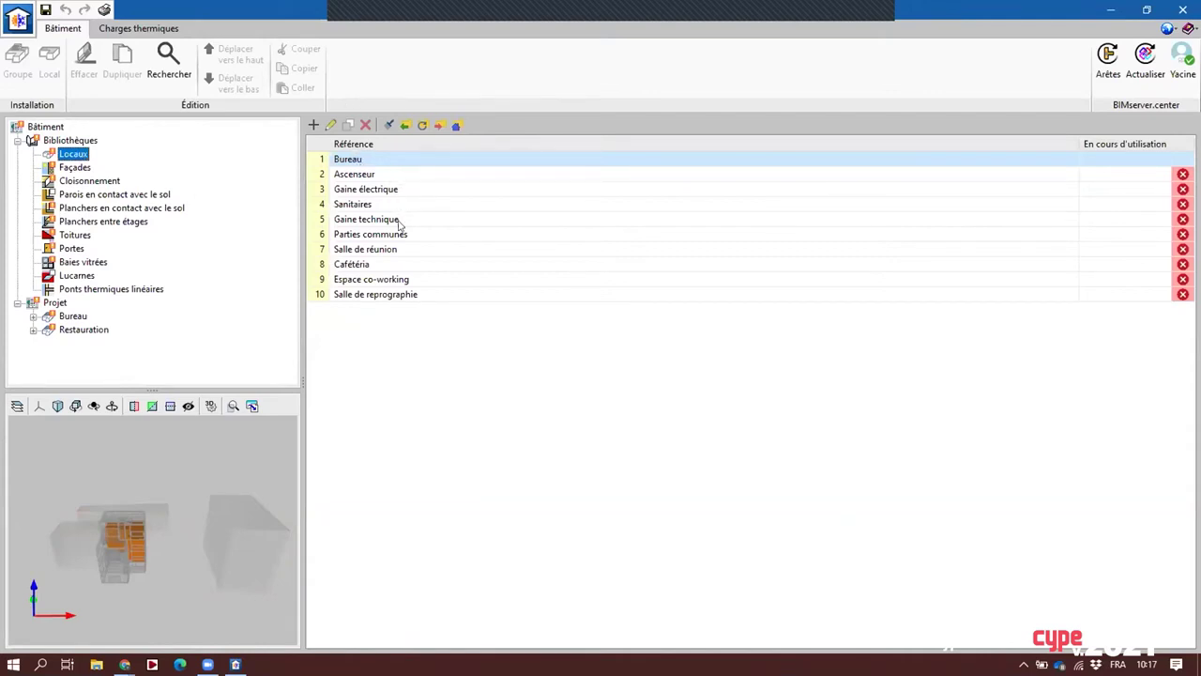
pyautogui.doubleClick(356, 161)
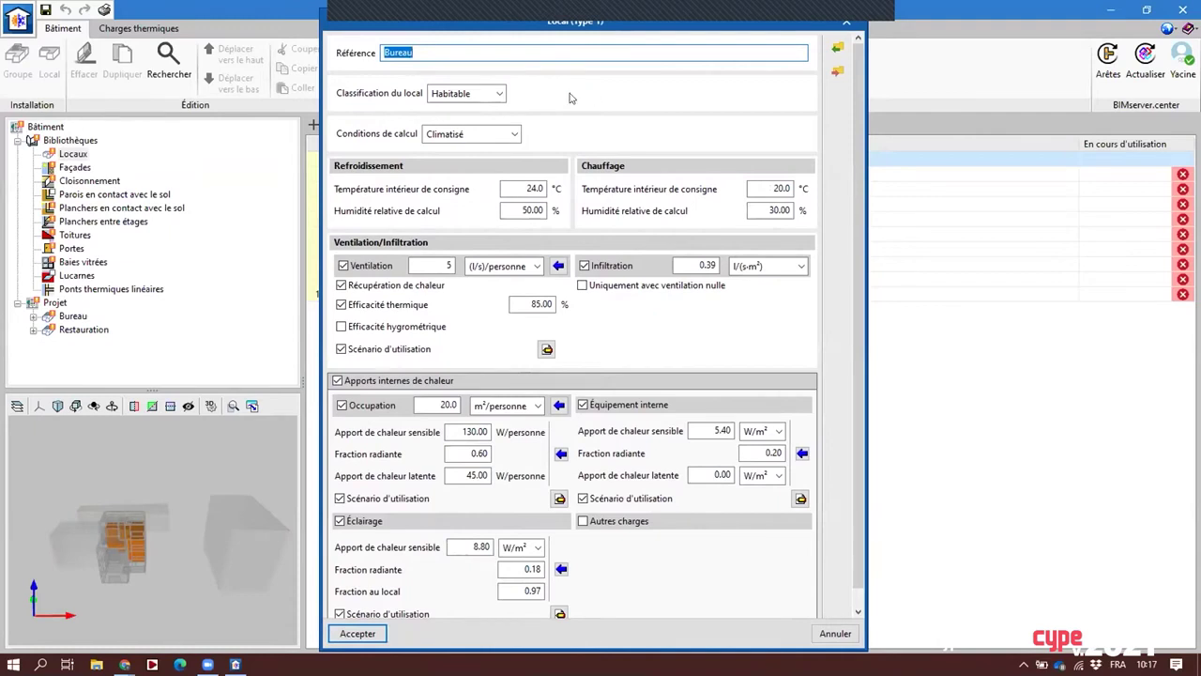
pyautogui.click(498, 94)
pyautogui.click(499, 96)
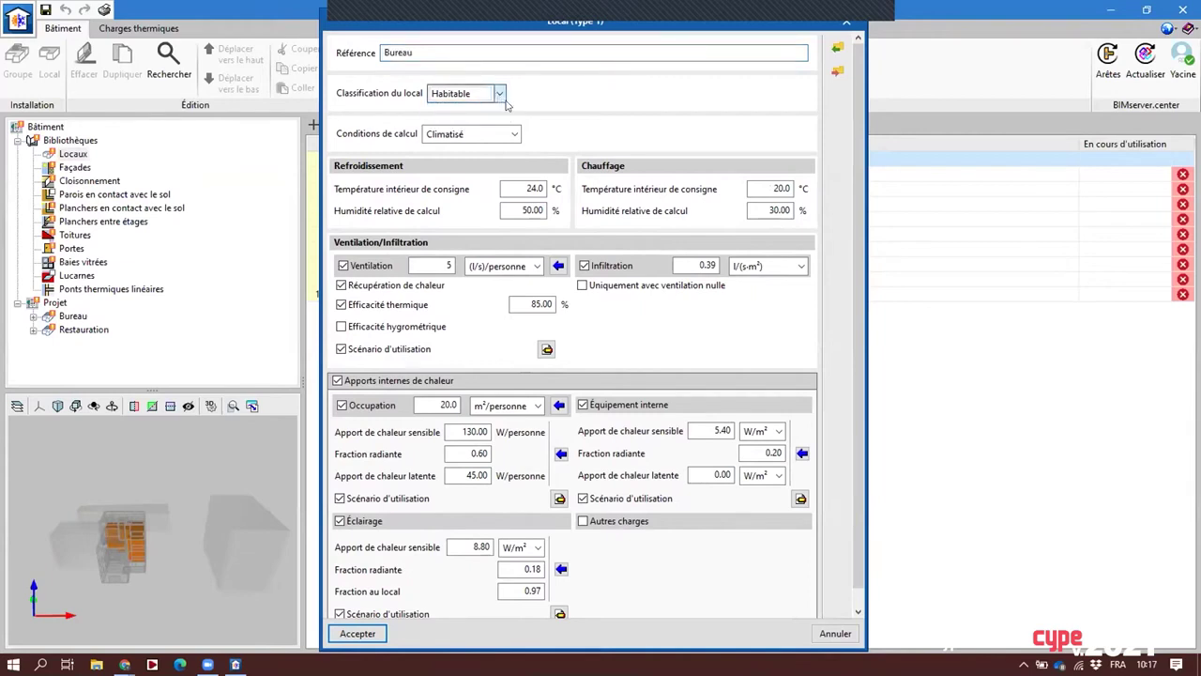
pyautogui.click(511, 135)
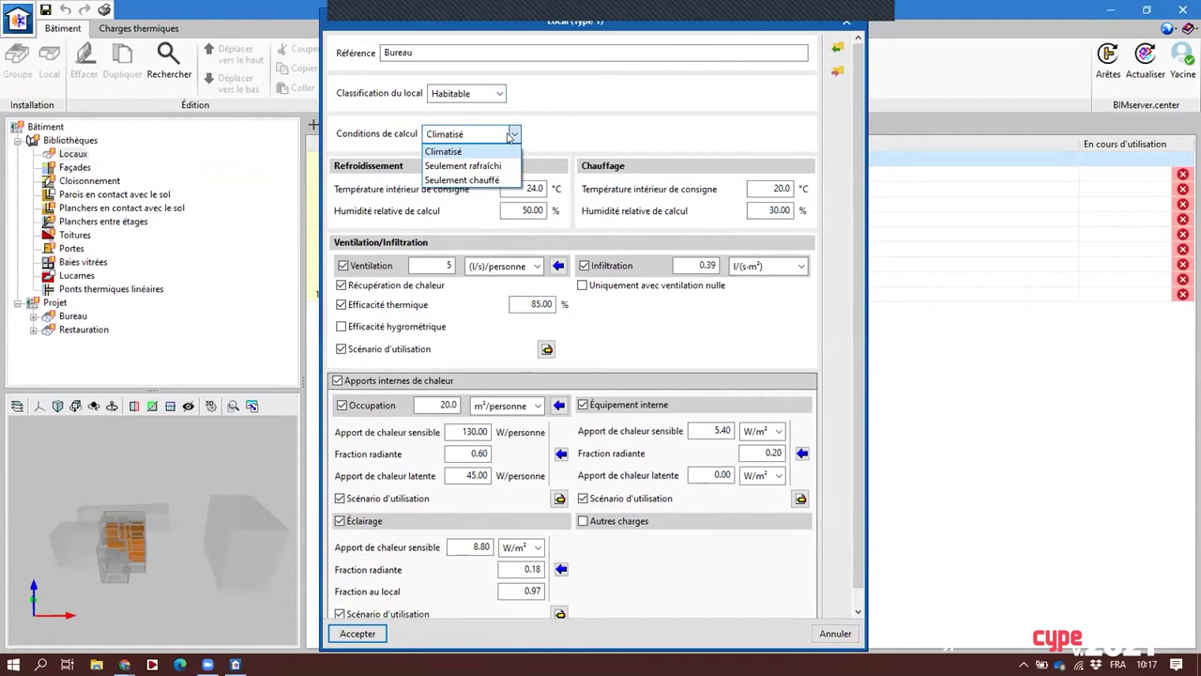
pyautogui.click(511, 135)
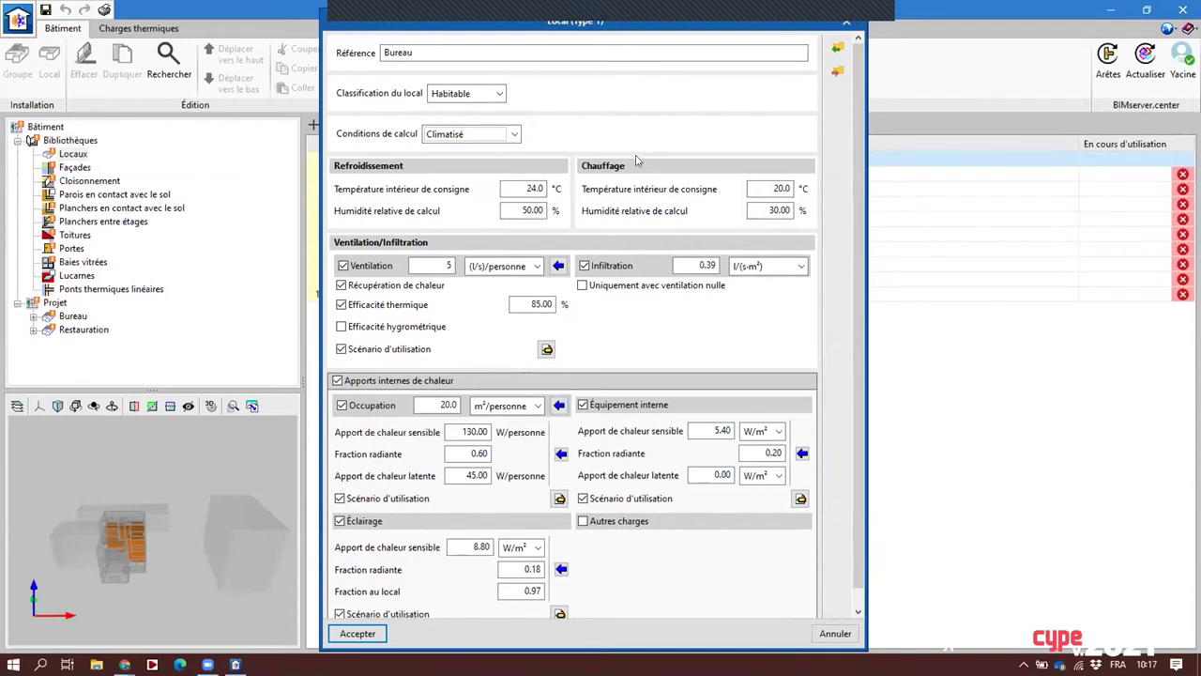
pyautogui.scroll(-1, 638, 160)
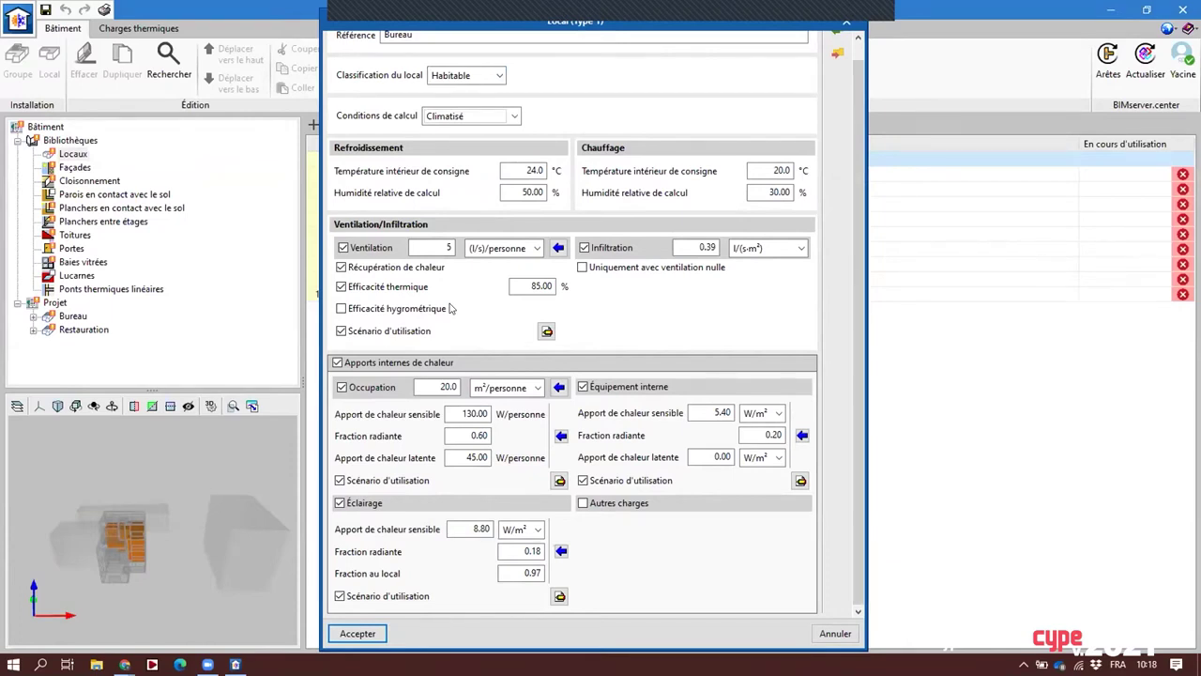
# Examine the Bureau type's ventilation usage scenario, its daily profile library and the January entry
pyautogui.click(546, 331)
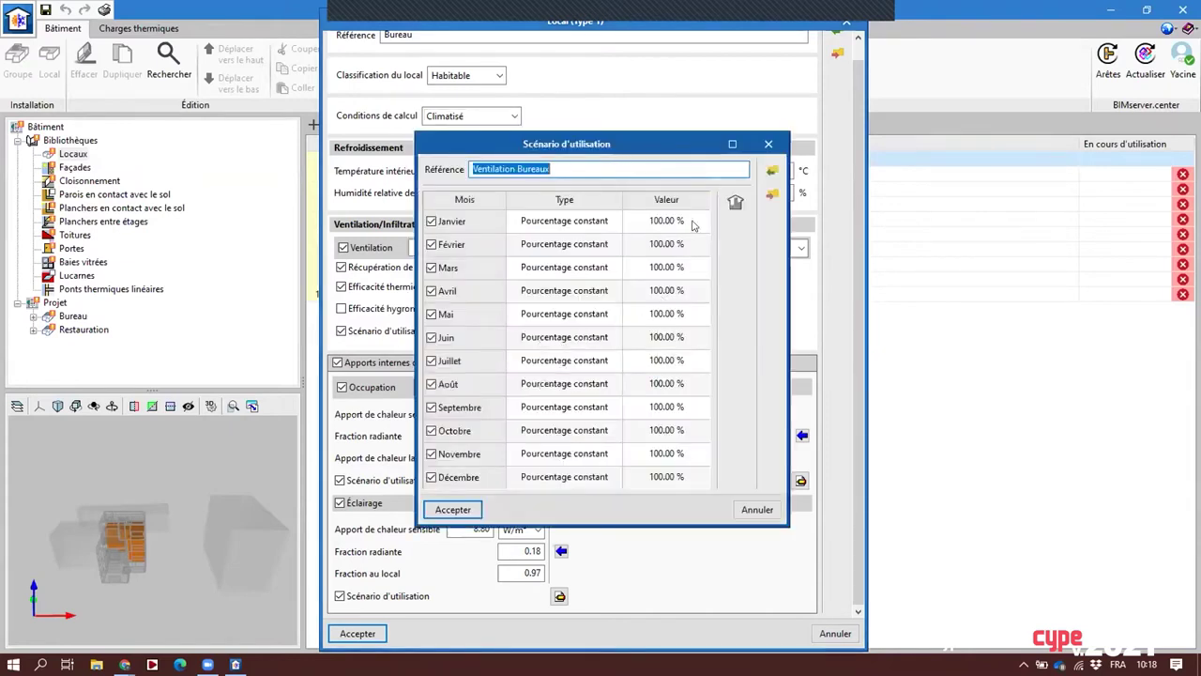
pyautogui.click(735, 201)
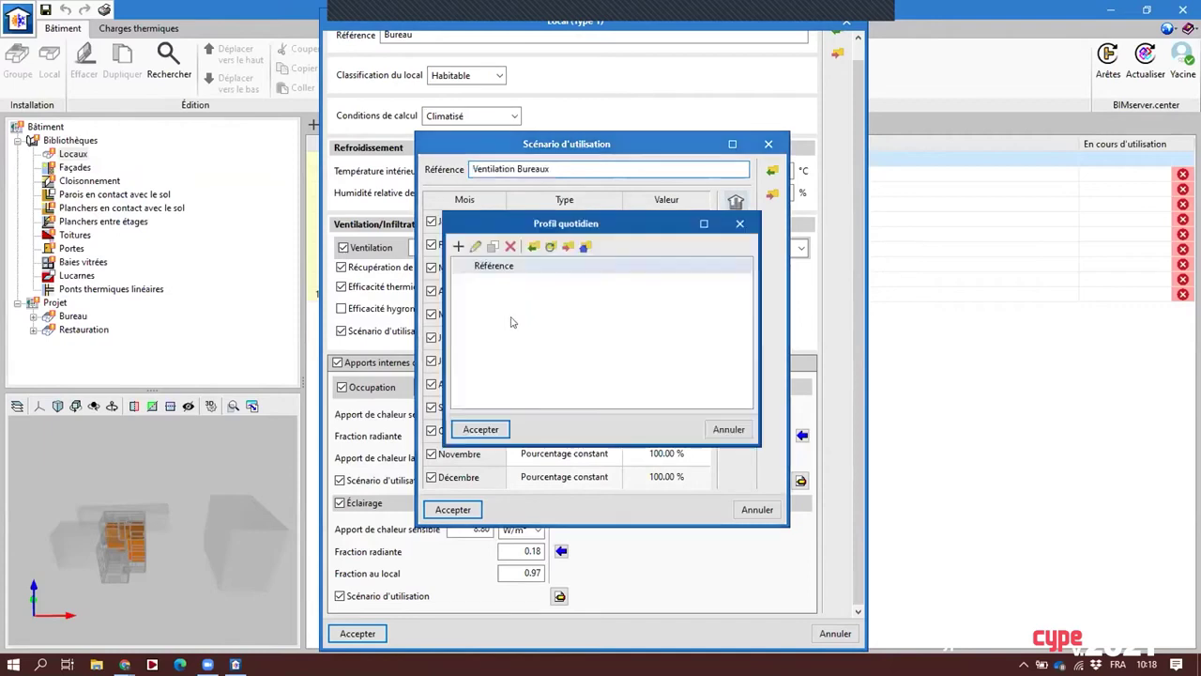
pyautogui.click(739, 223)
pyautogui.click(597, 223)
pyautogui.click(591, 234)
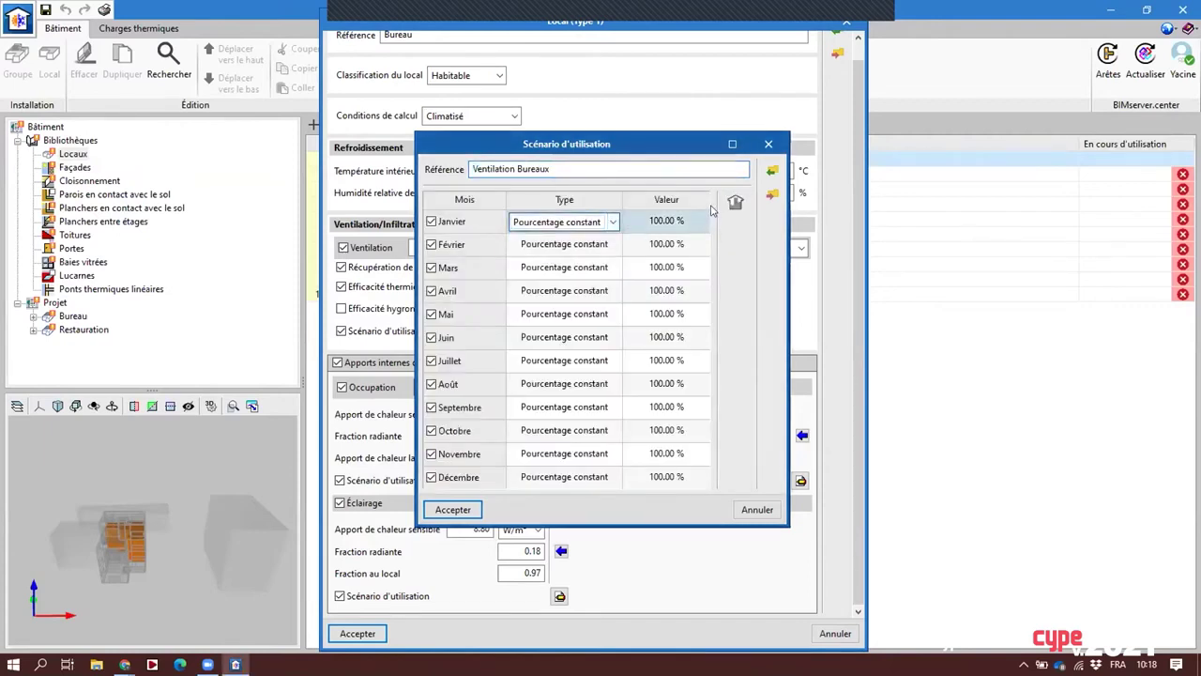
# Try drawing a new daily profile with rising hourly bars between 5 and 8 h, the last at 100 %, then discard it
pyautogui.click(734, 201)
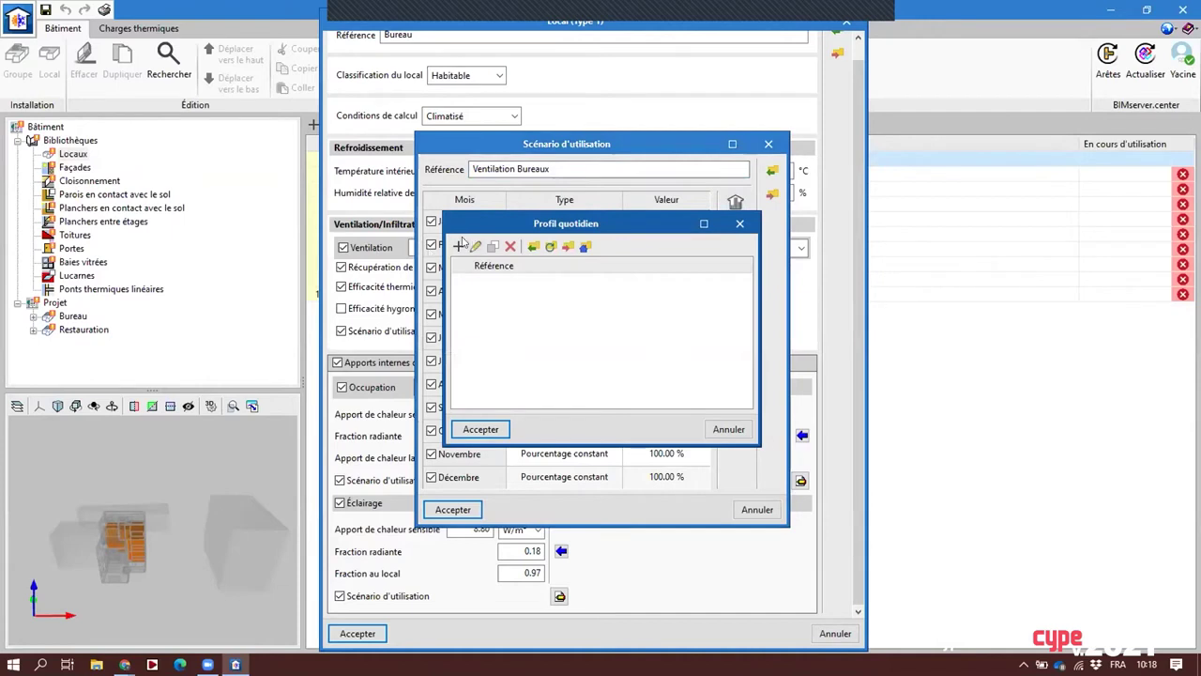
pyautogui.click(457, 244)
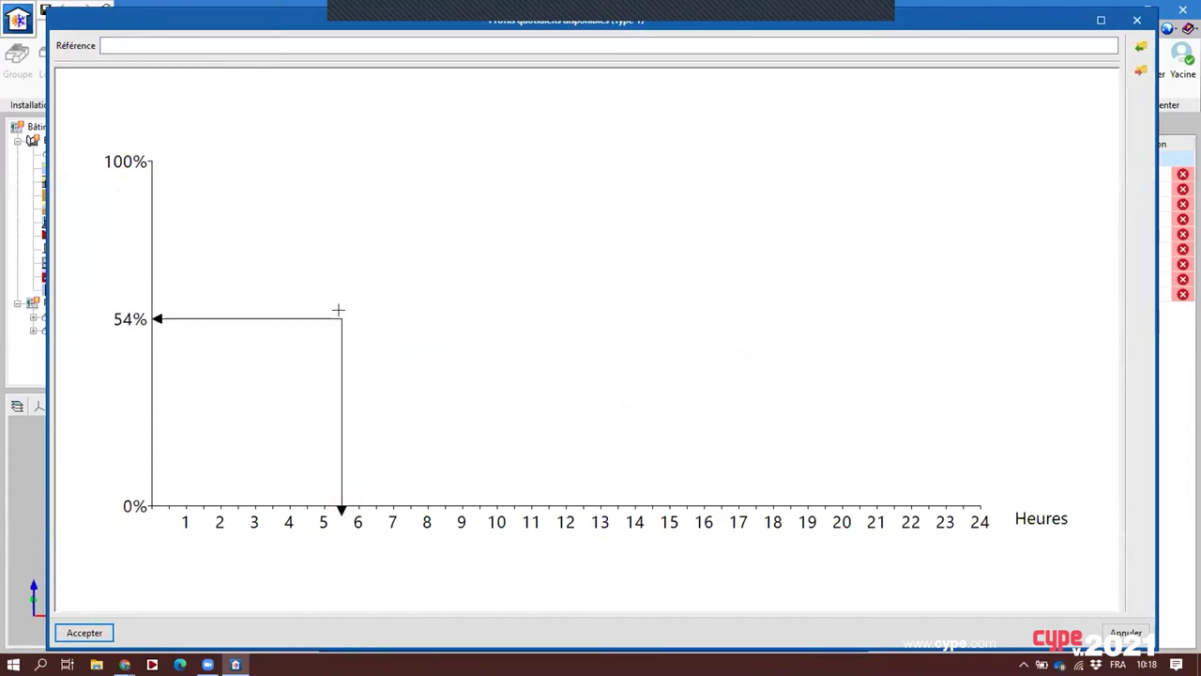
pyautogui.click(341, 352)
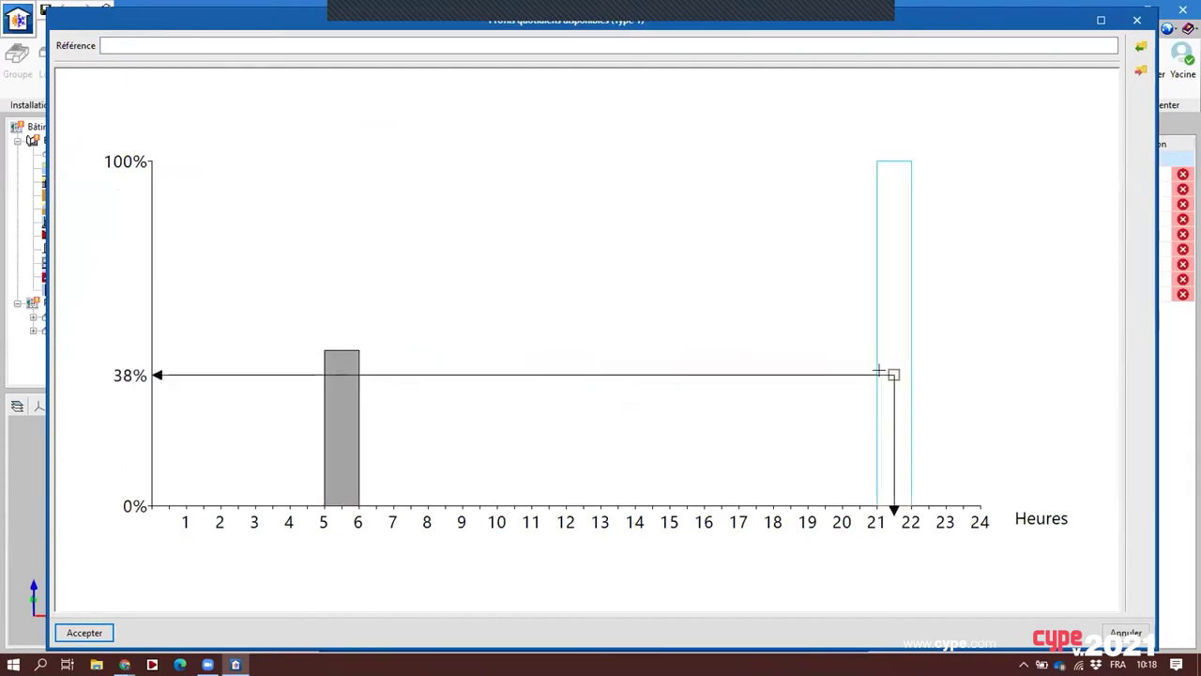
pyautogui.click(375, 288)
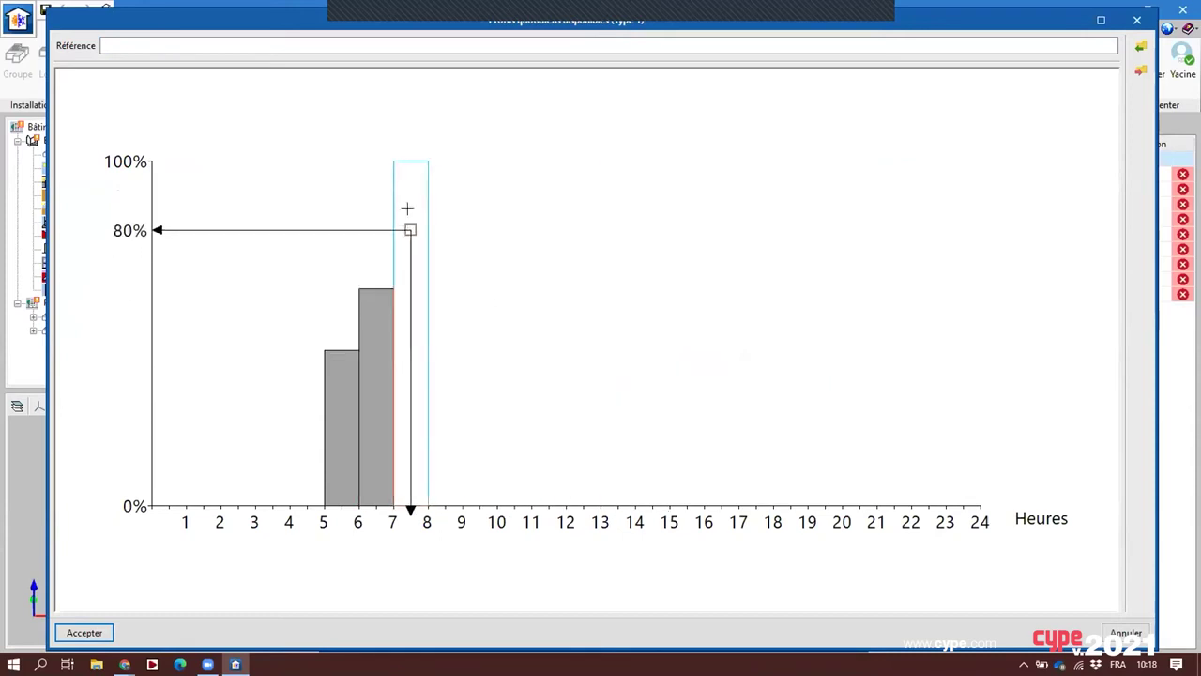
pyautogui.click(410, 162)
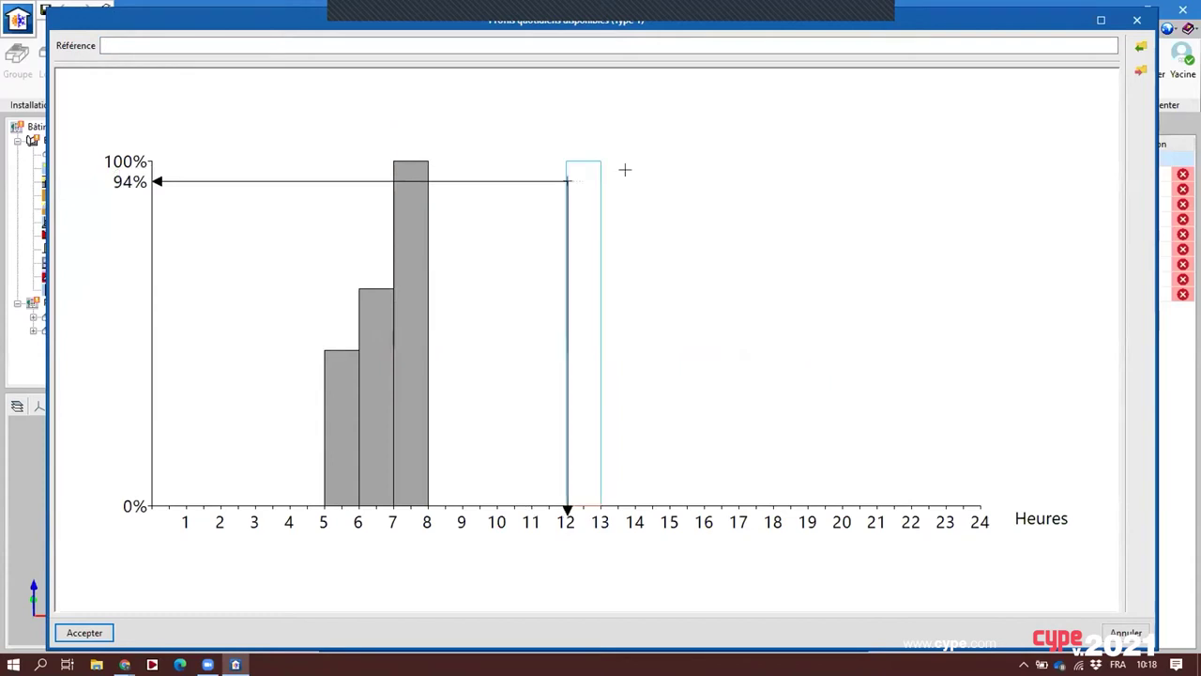
pyautogui.click(1136, 21)
pyautogui.click(742, 222)
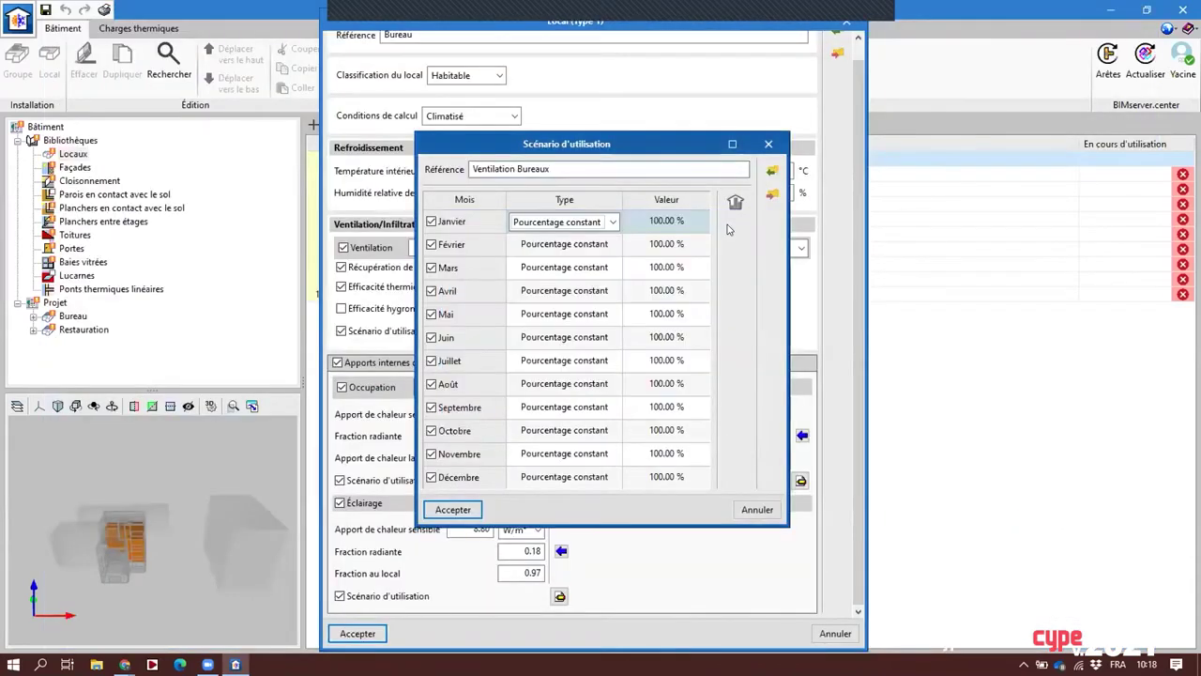
# Check the type choices for January in the ventilation scenario and close the scenario without changes
pyautogui.click(606, 222)
pyautogui.click(611, 223)
pyautogui.click(611, 223)
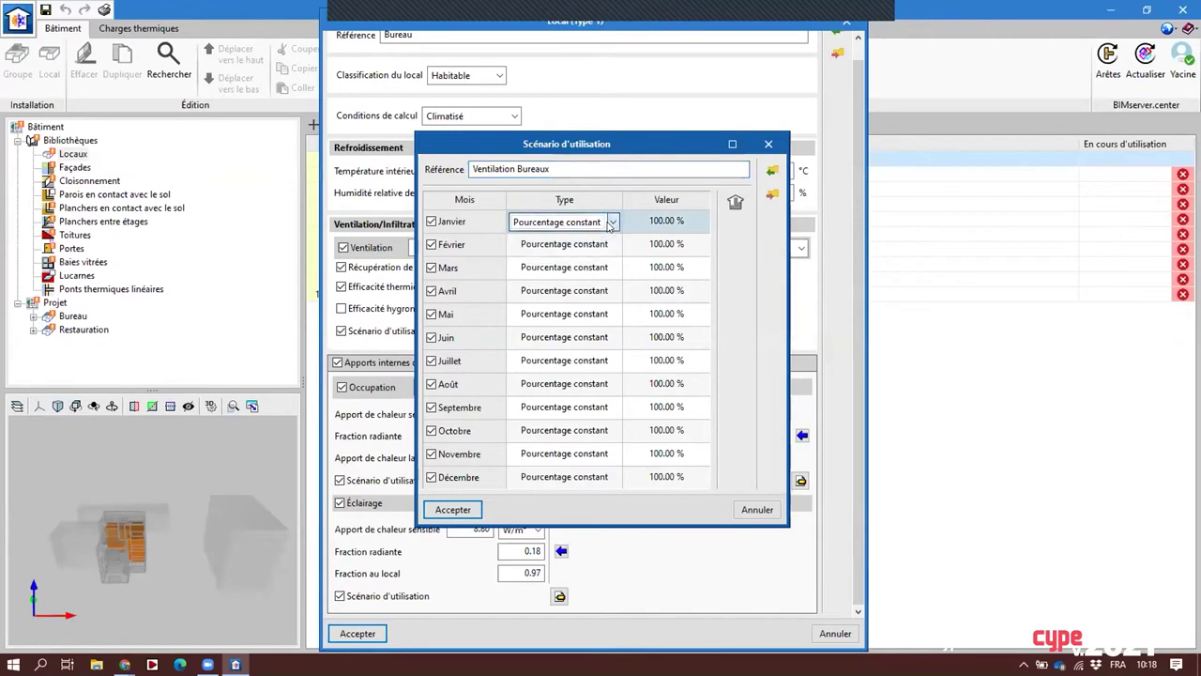
pyautogui.click(765, 144)
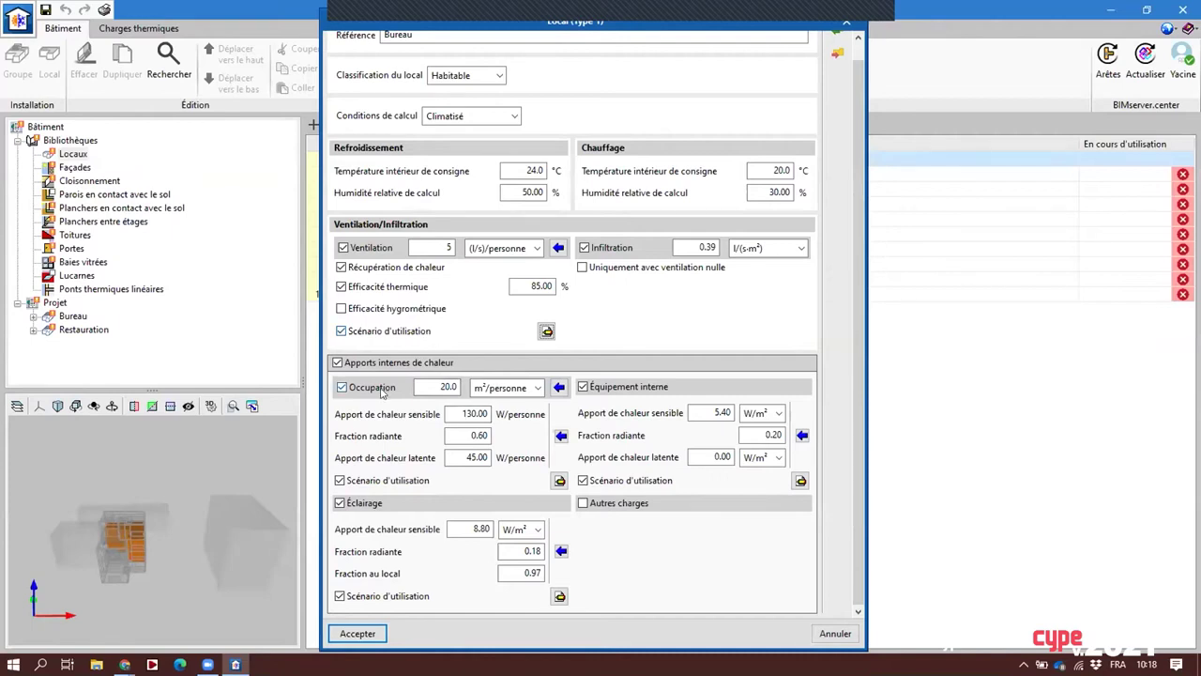
# Review the Bureau type's occupancy settings and its monthly occupancy usage scenario, leaving them as they are
pyautogui.click(431, 394)
pyautogui.click(559, 480)
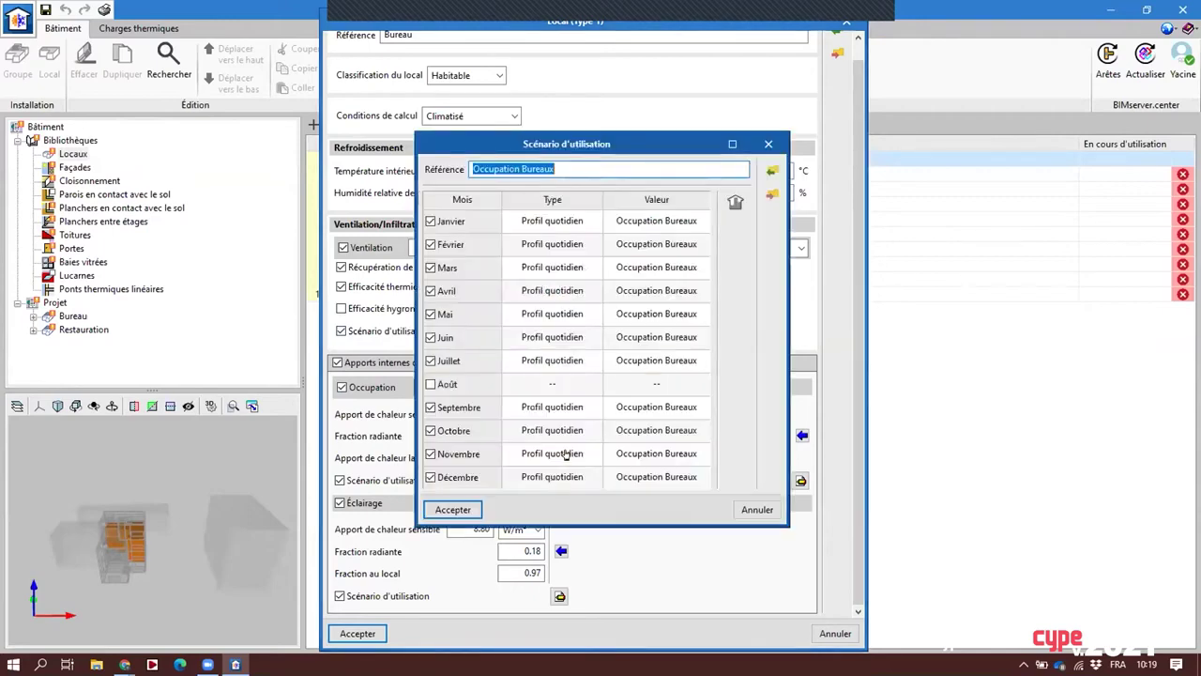
pyautogui.click(567, 220)
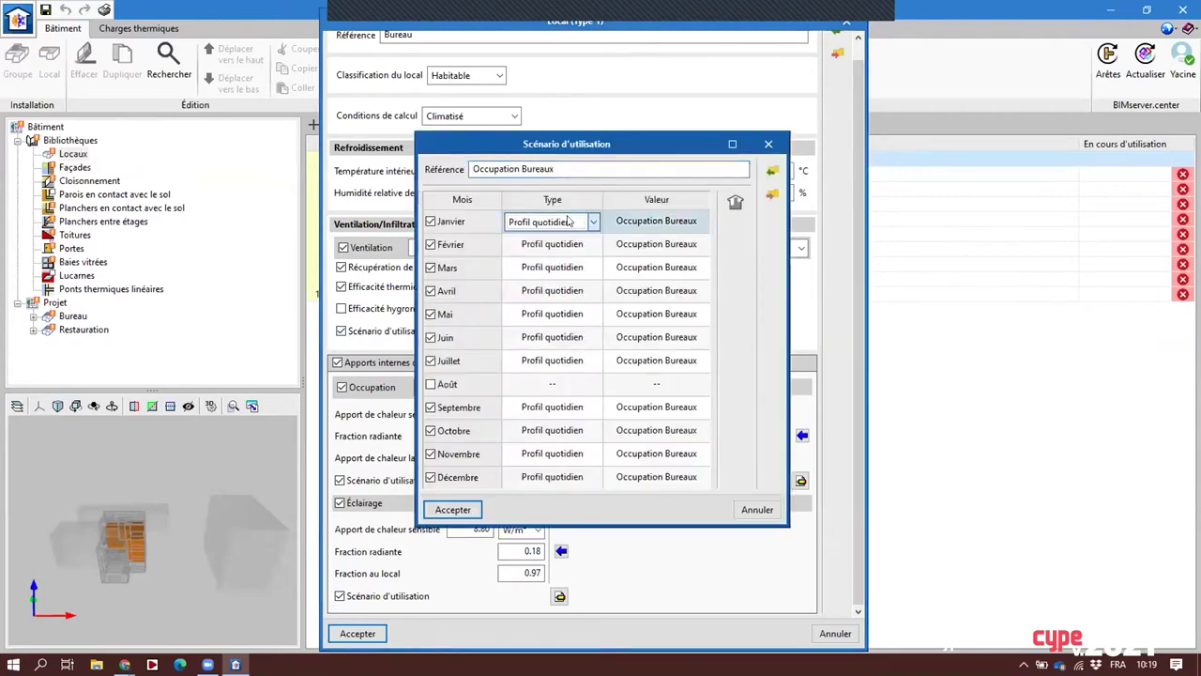
pyautogui.click(771, 143)
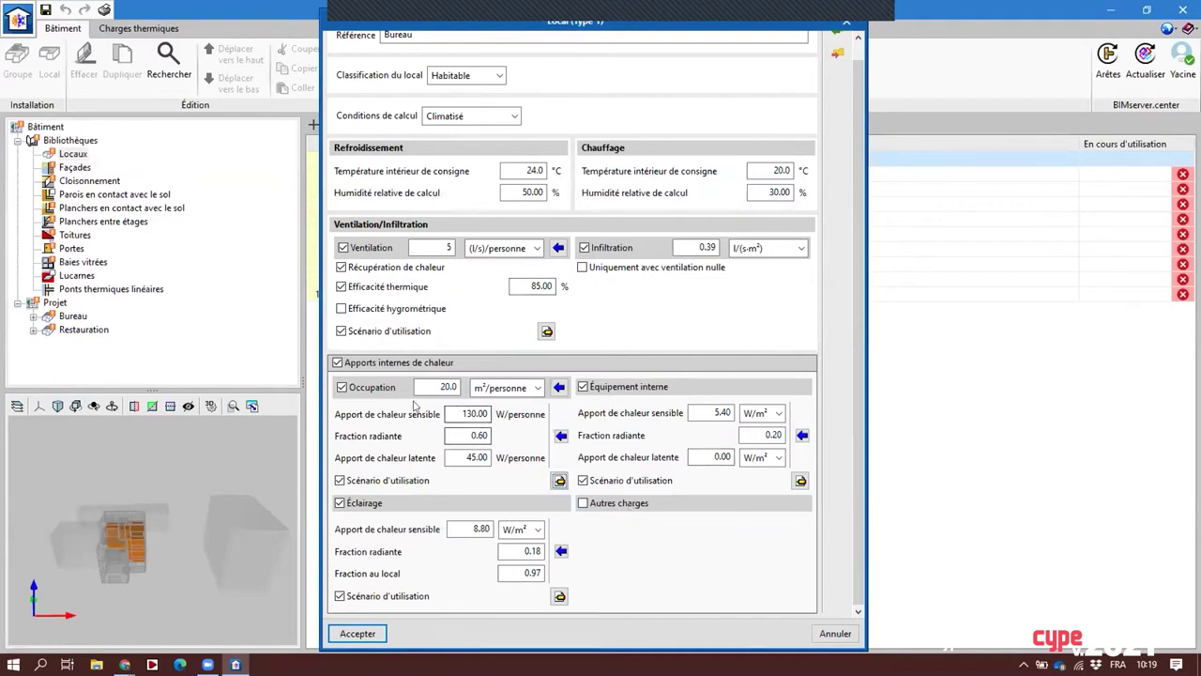
# Look over the remaining Bureau ventilation and internal heat gain settings and close the type without changes
pyautogui.scroll(1, 632, 333)
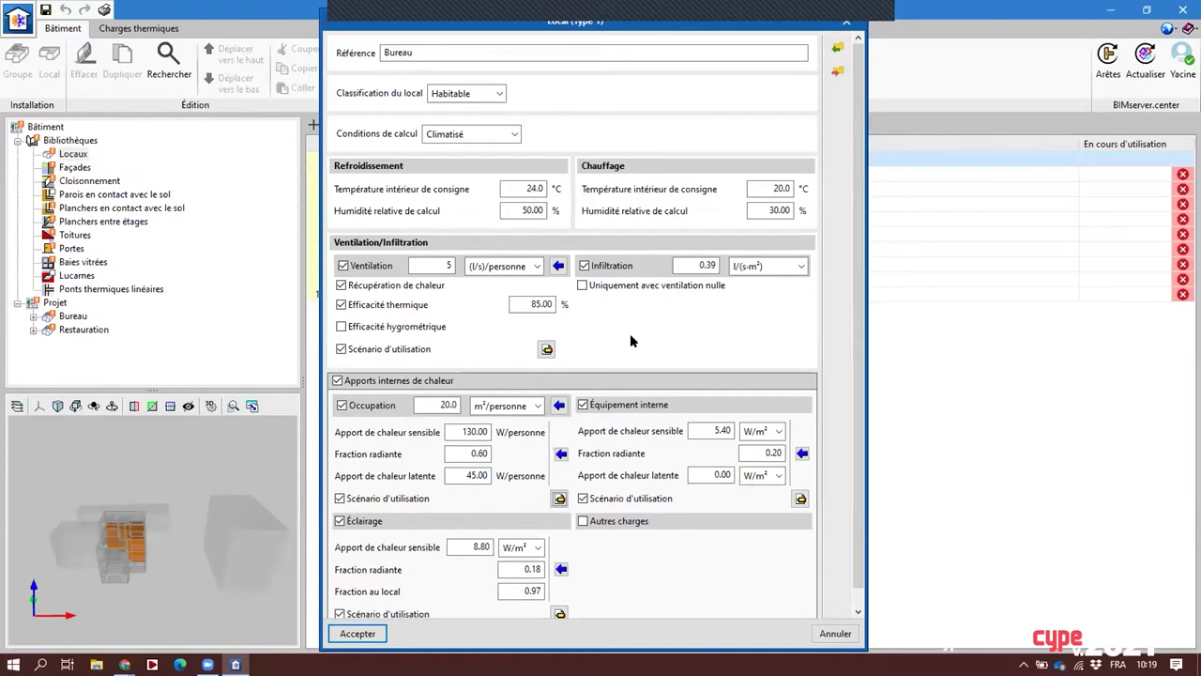
pyautogui.scroll(-1, 630, 341)
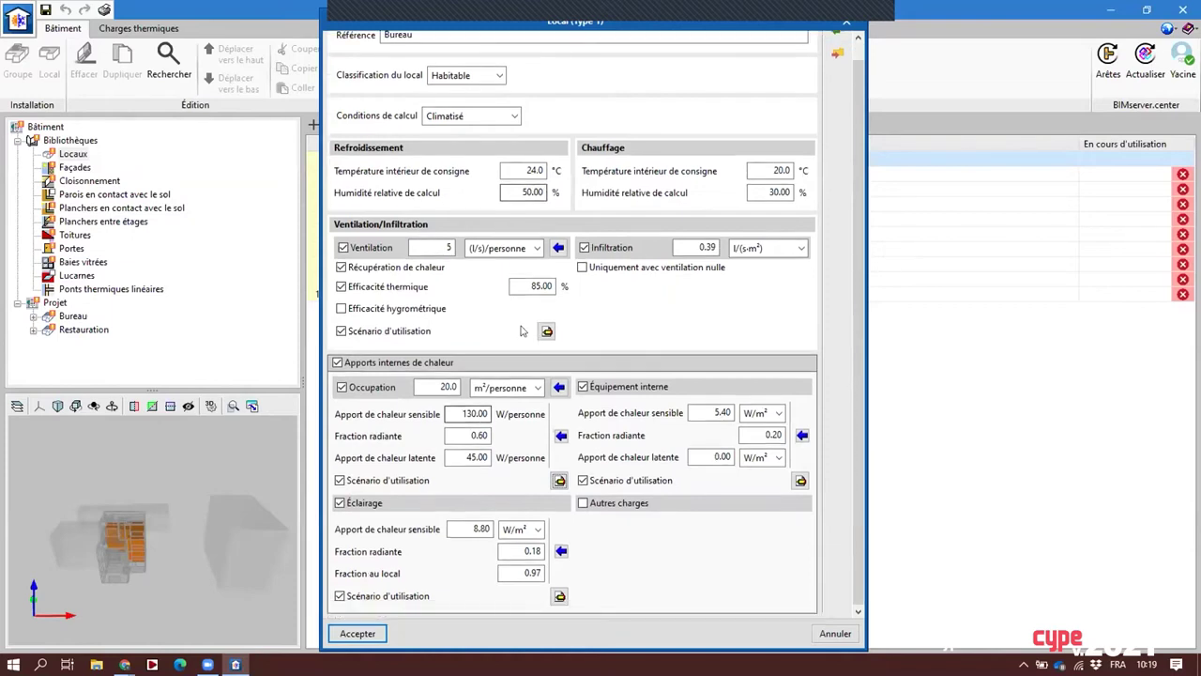
pyautogui.click(841, 19)
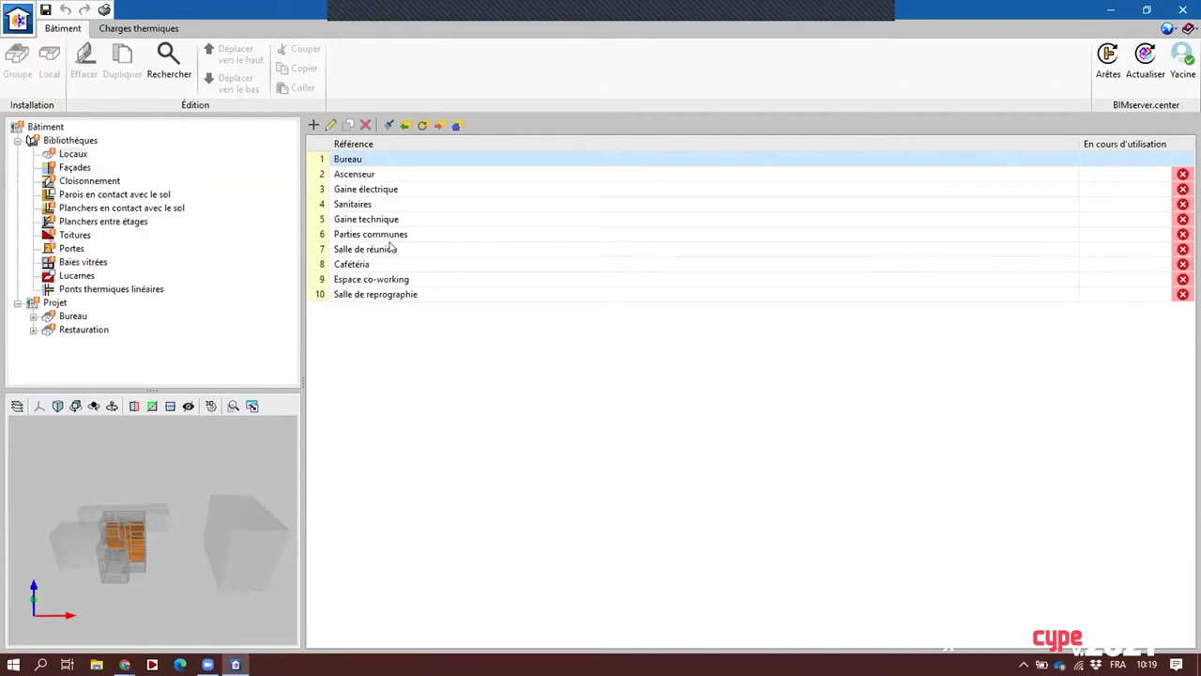
# Go through the four façade types in the library to see which walls of the 3D model each one covers
pyautogui.click(75, 168)
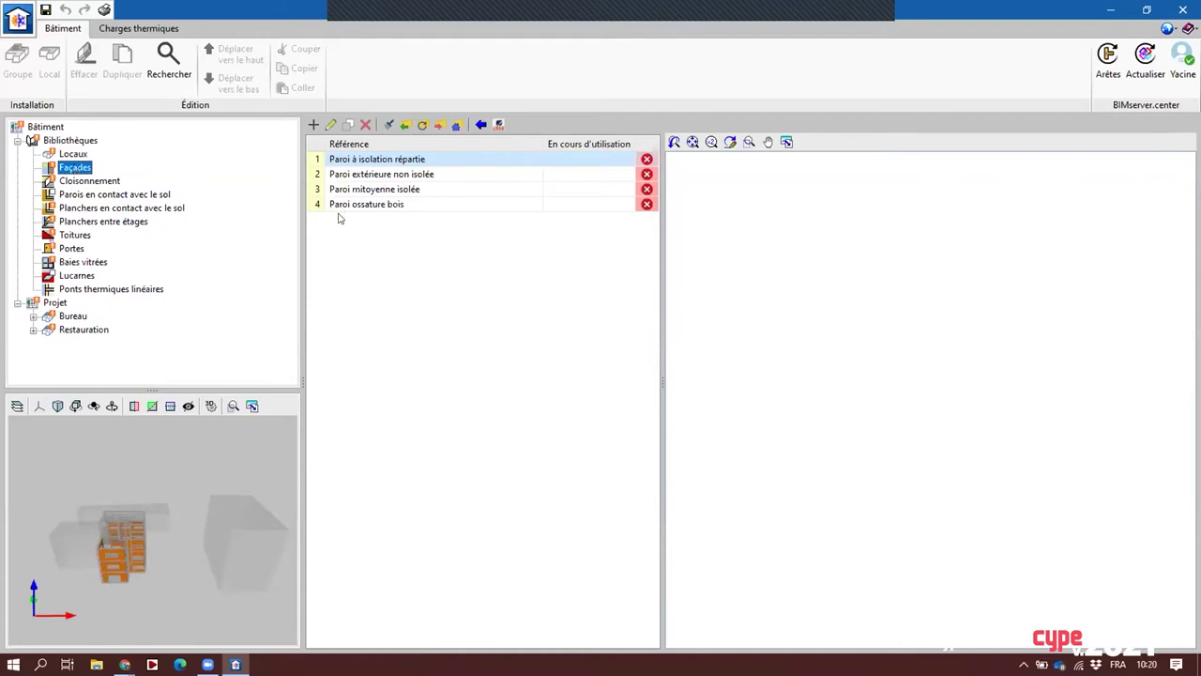
pyautogui.click(397, 175)
pyautogui.click(411, 189)
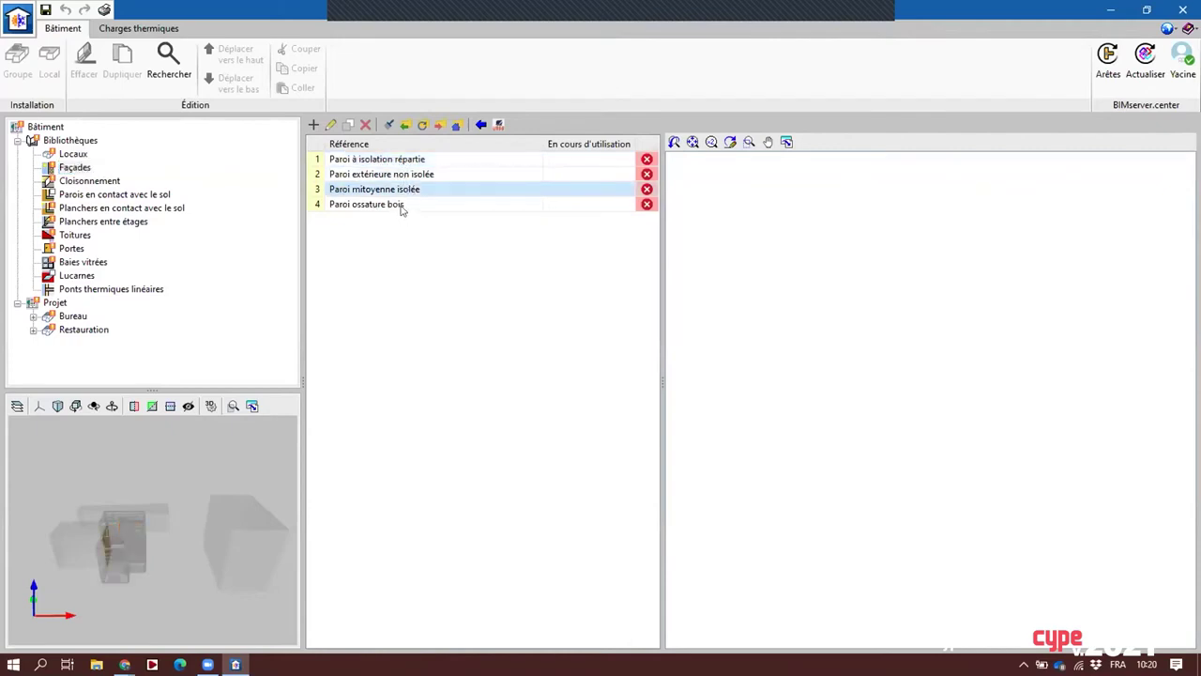
pyautogui.click(401, 209)
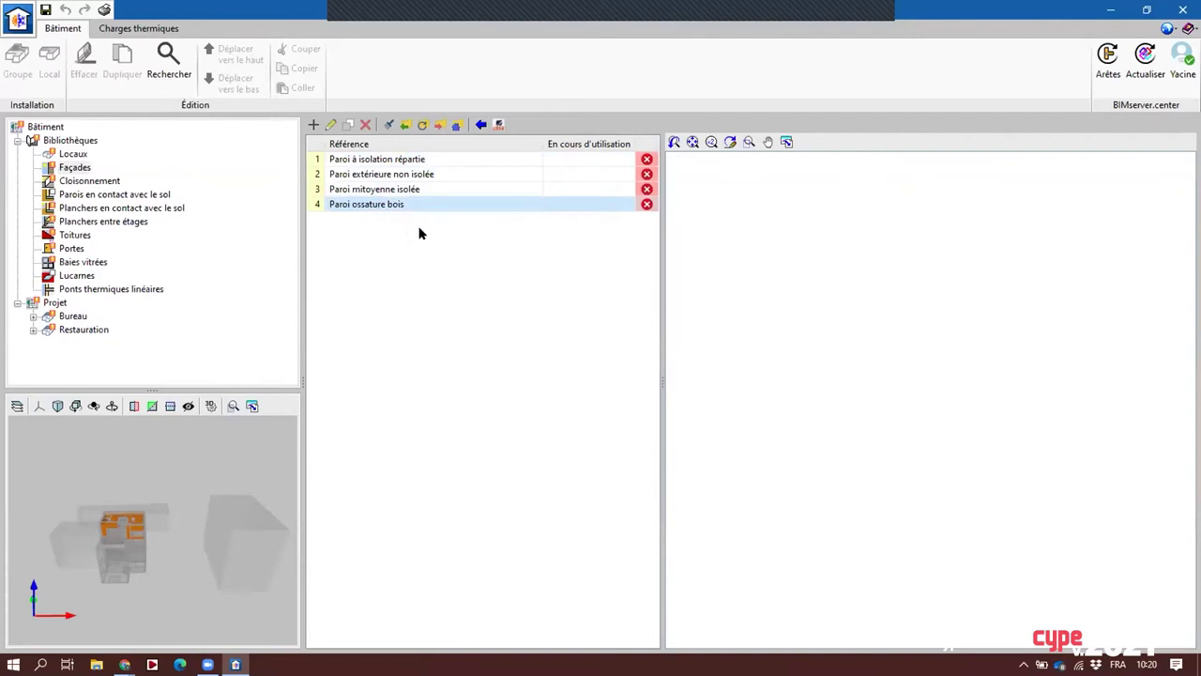
pyautogui.click(398, 162)
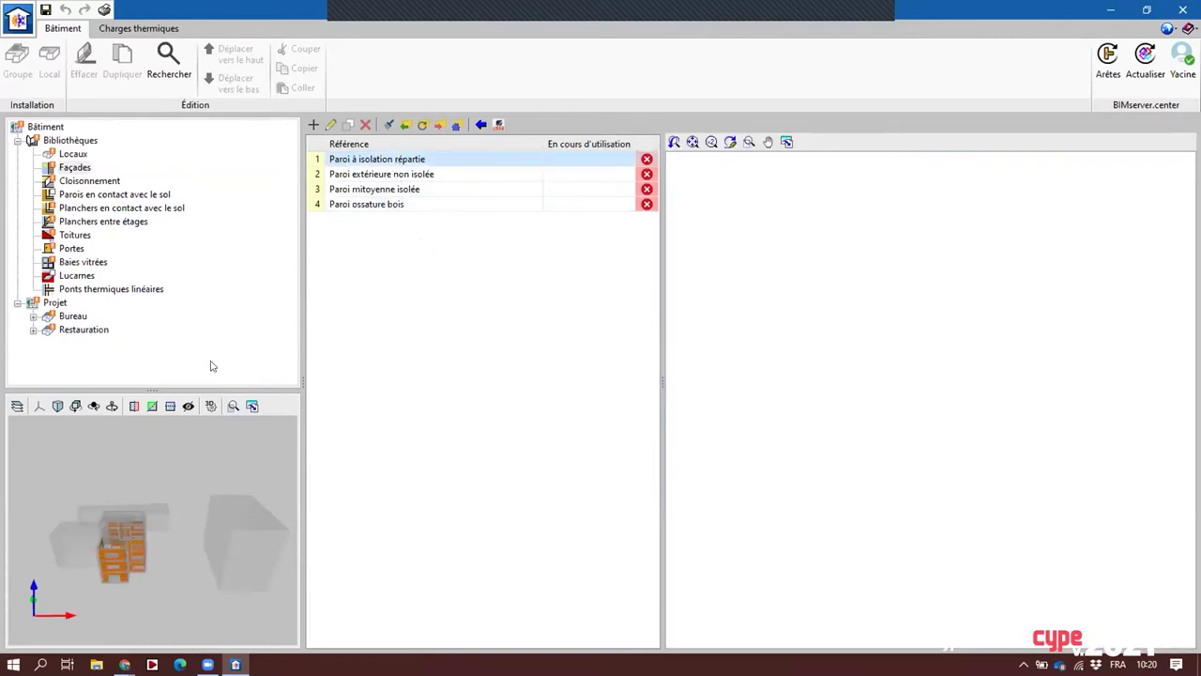
# Examine the walls of Paroi à isolation répartie and Paroi mitoyenne isolée from several angles in an enlarged 3D view
pyautogui.moveTo(153, 386); pyautogui.dragTo(153, 317)
pyautogui.moveTo(305, 361); pyautogui.dragTo(422, 361)
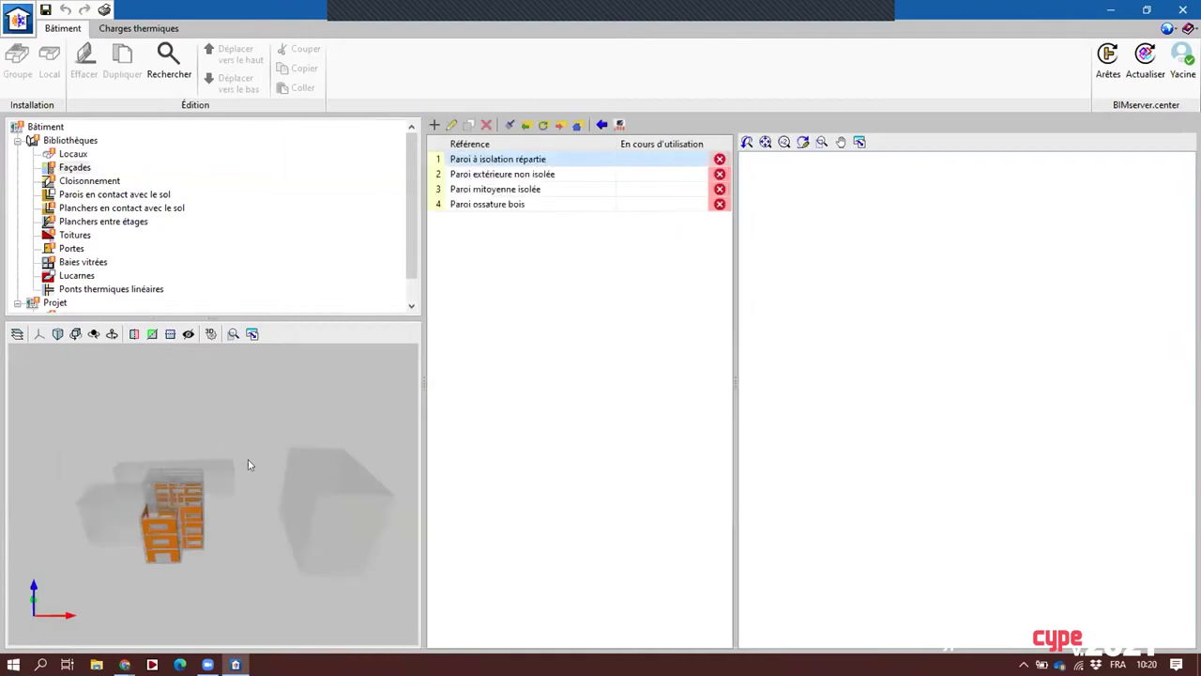
pyautogui.moveTo(249, 461); pyautogui.dragTo(114, 518, button='middle')
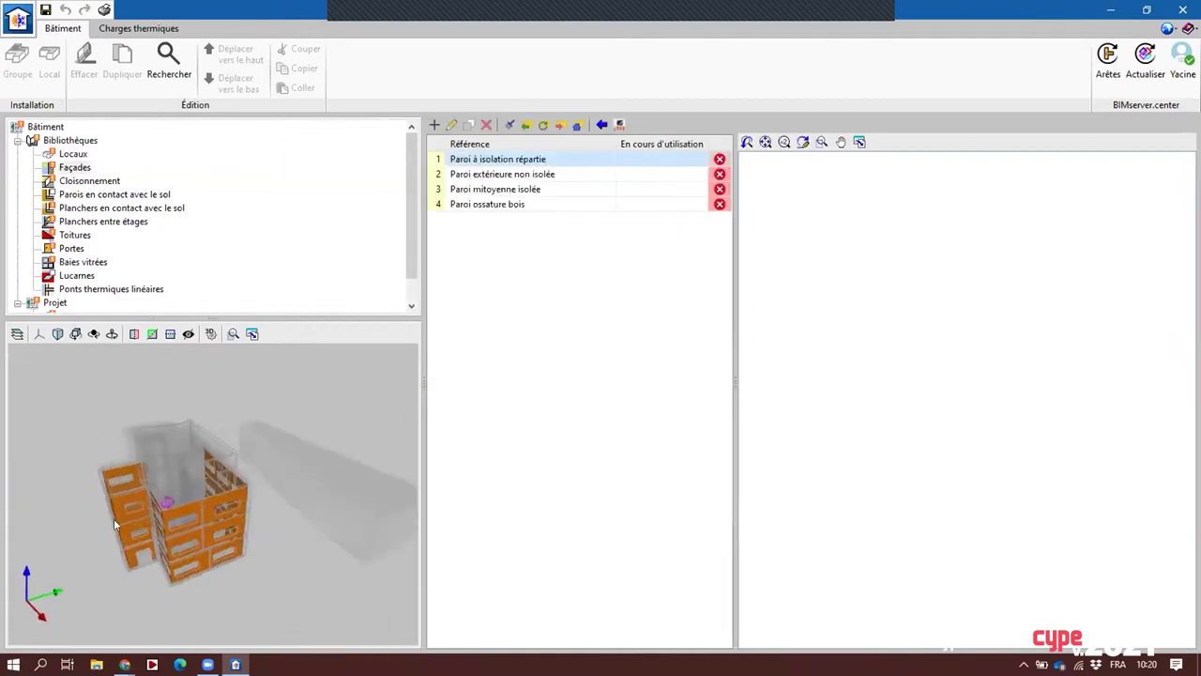
pyautogui.click(489, 188)
pyautogui.moveTo(268, 457); pyautogui.dragTo(232, 378, button='middle')
pyautogui.moveTo(214, 319); pyautogui.dragTo(212, 414)
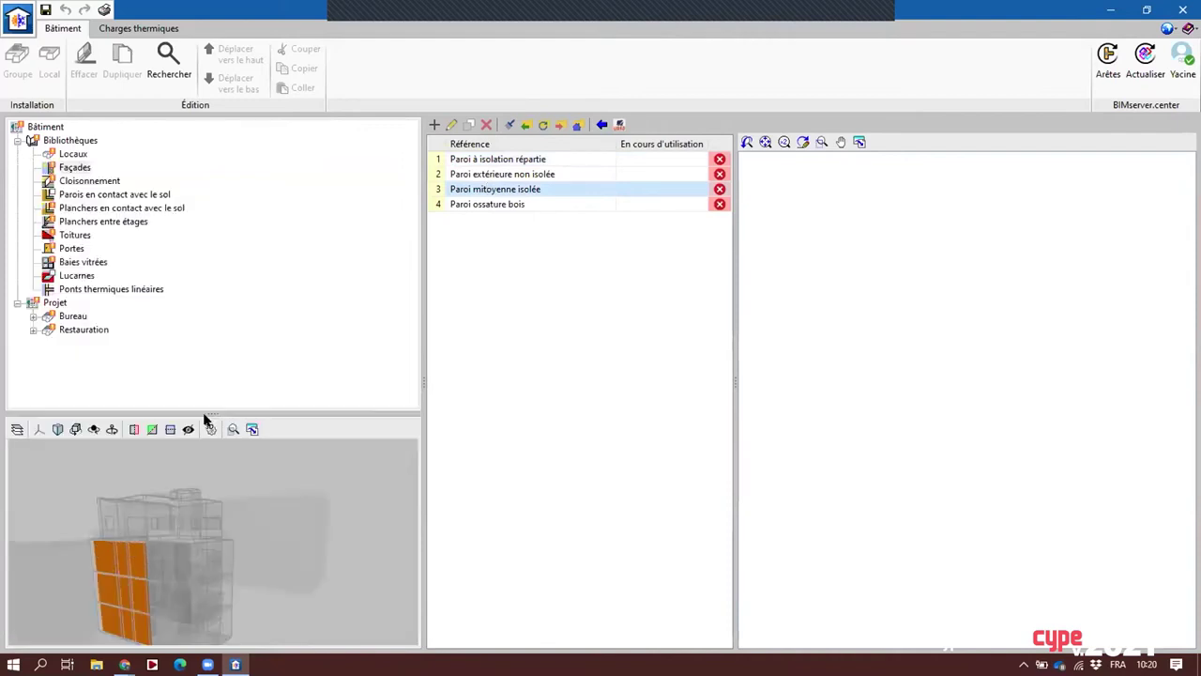
pyautogui.moveTo(421, 376); pyautogui.dragTo(217, 381)
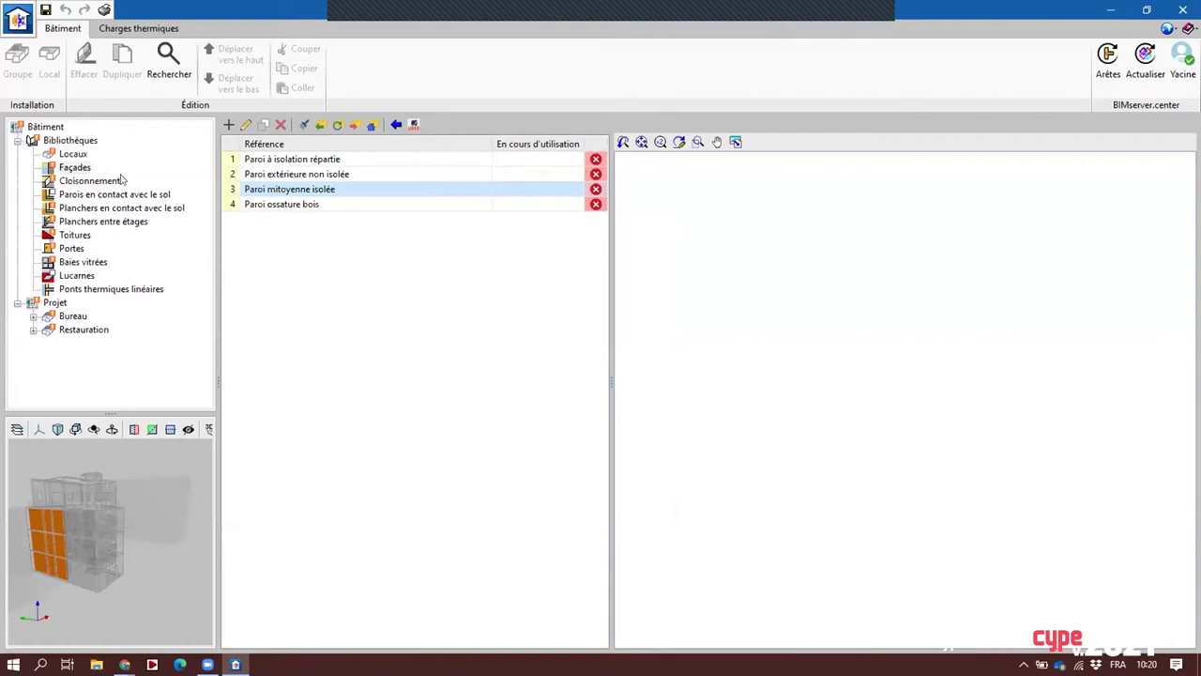
# Add a first layer to Paroi mitoyenne isolée from the RT 2012 concrete materials: Bétons pleins, masse volumique nominale 2500
pyautogui.doubleClick(309, 191)
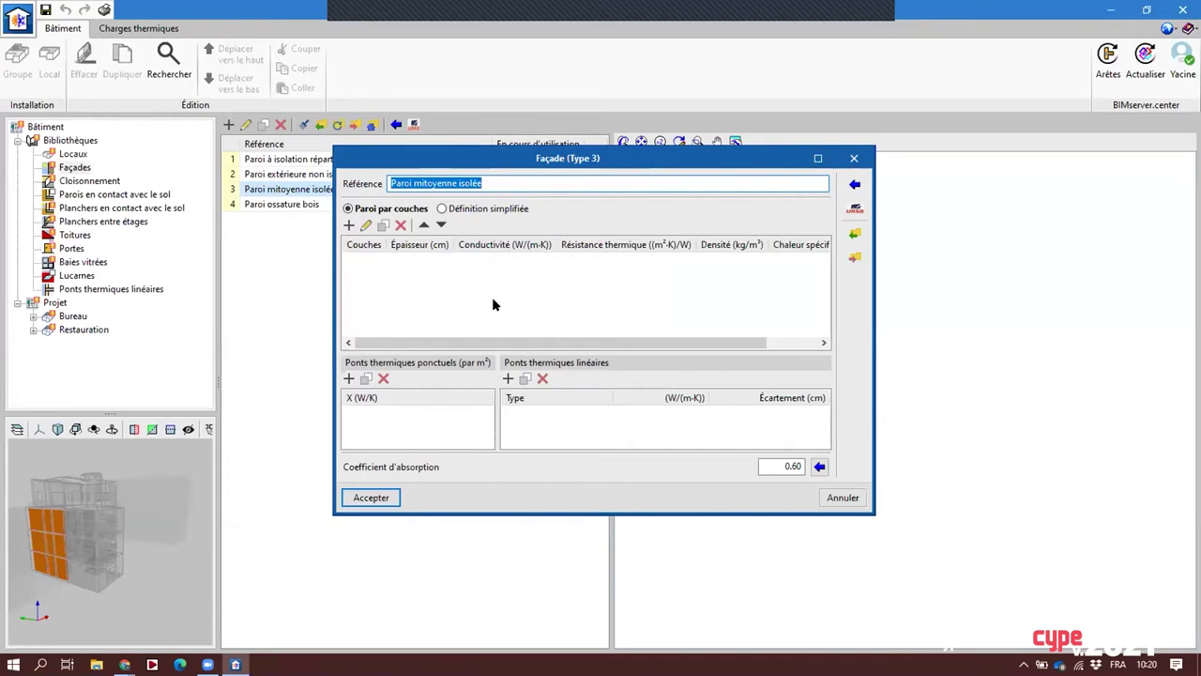
pyautogui.click(348, 225)
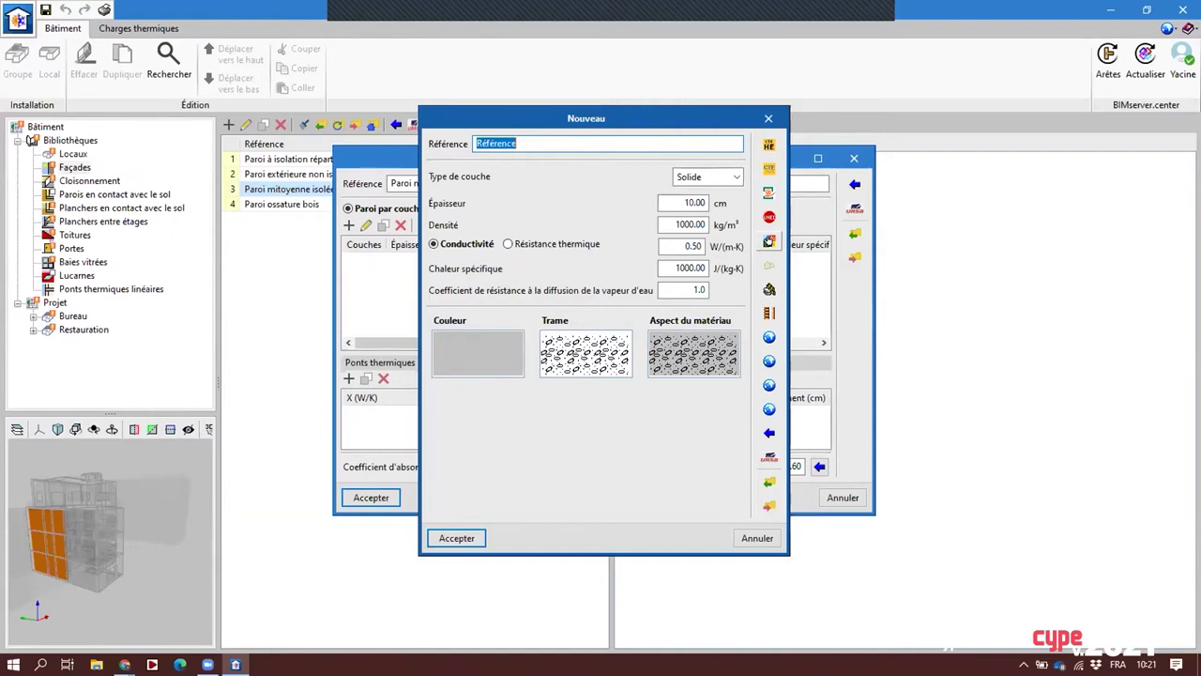
pyautogui.click(770, 241)
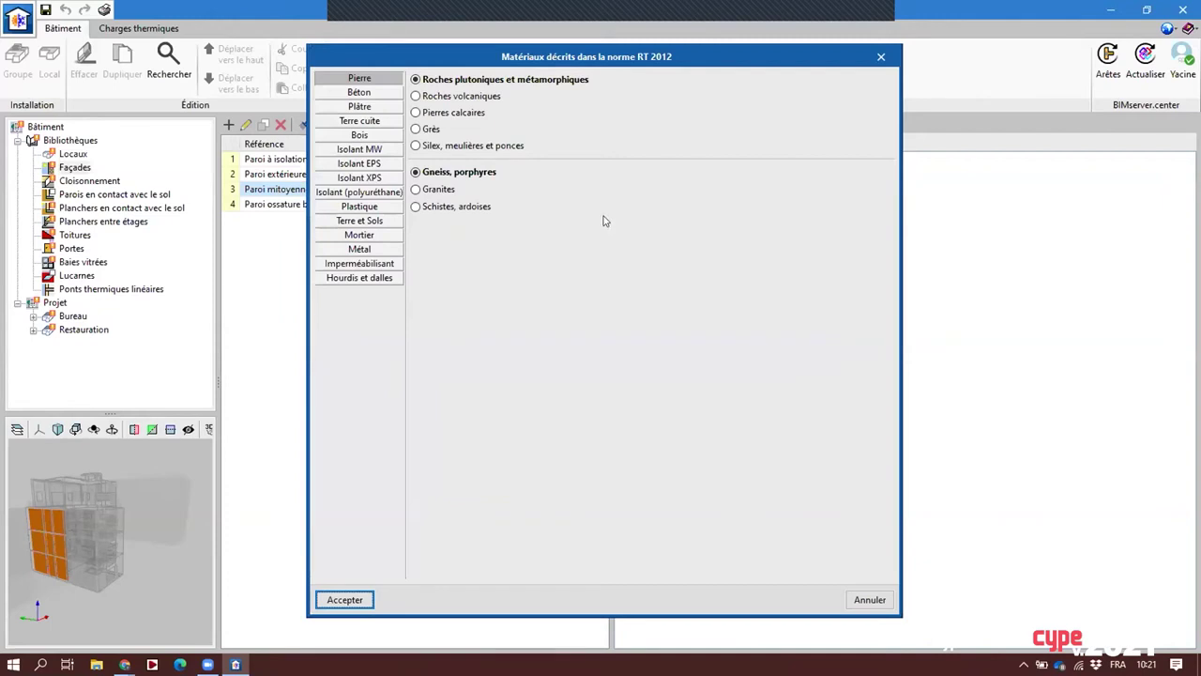
pyautogui.click(358, 93)
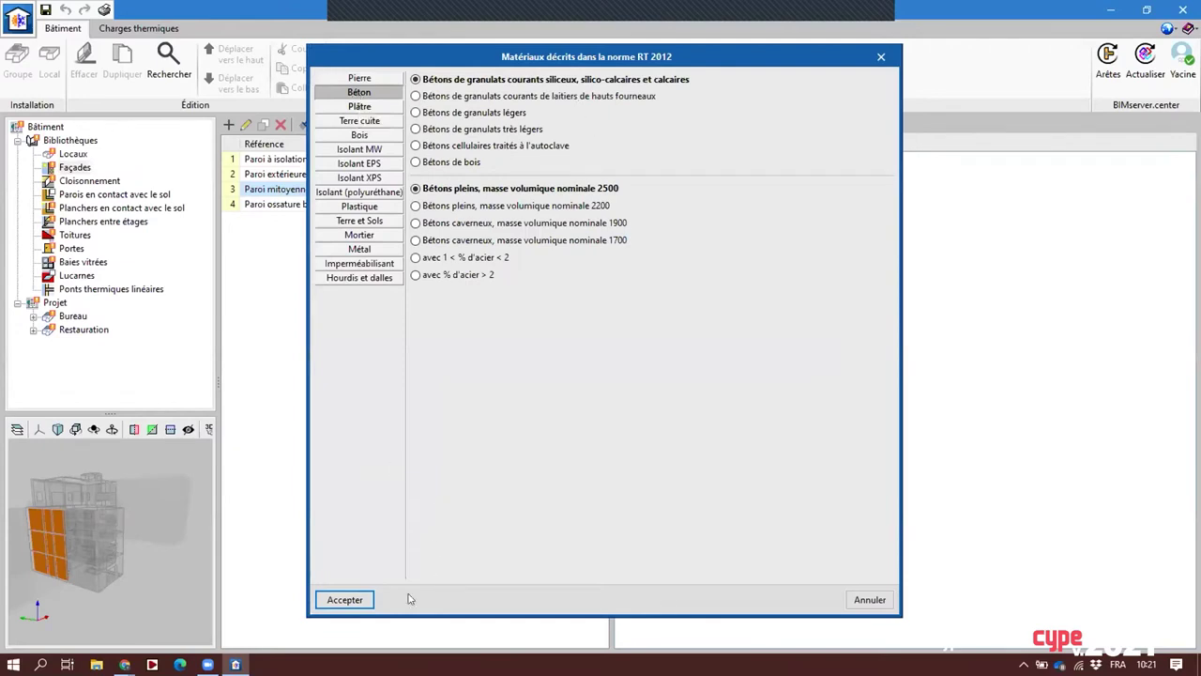
pyautogui.click(345, 599)
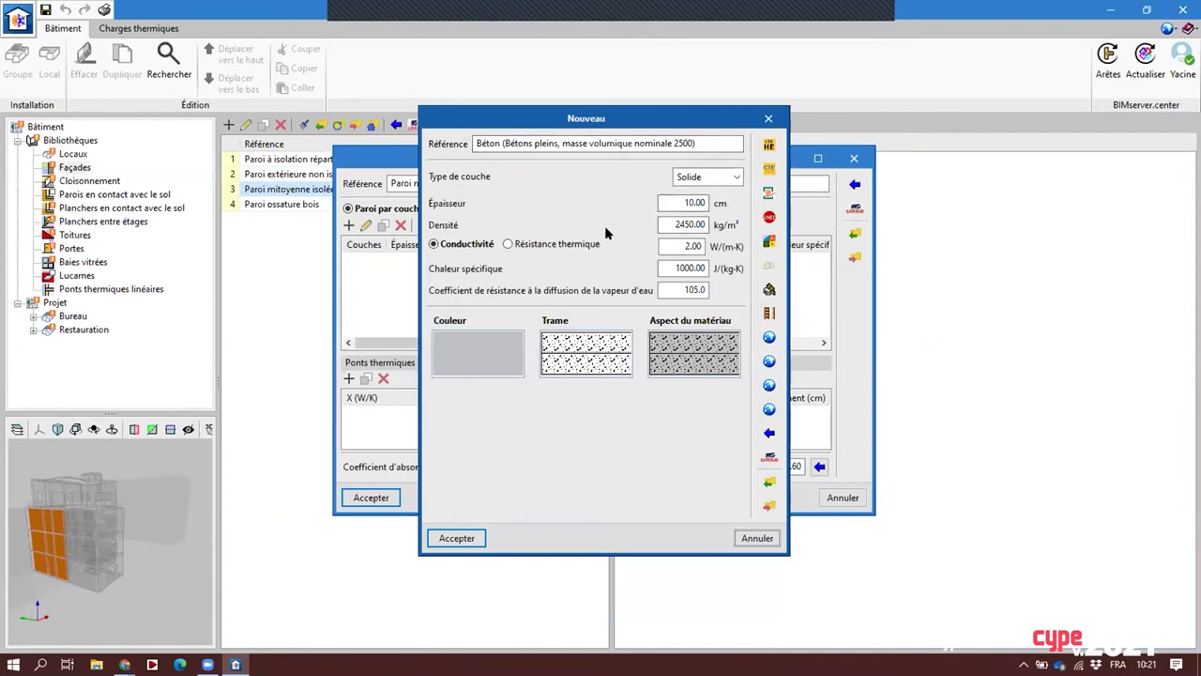
# Name the concrete layer Bloc de béton, make it 20 cm thick with the scattered-triangle hatch, and save the layer
pyautogui.moveTo(740, 144); pyautogui.dragTo(434, 143)
pyautogui.write('Bé')
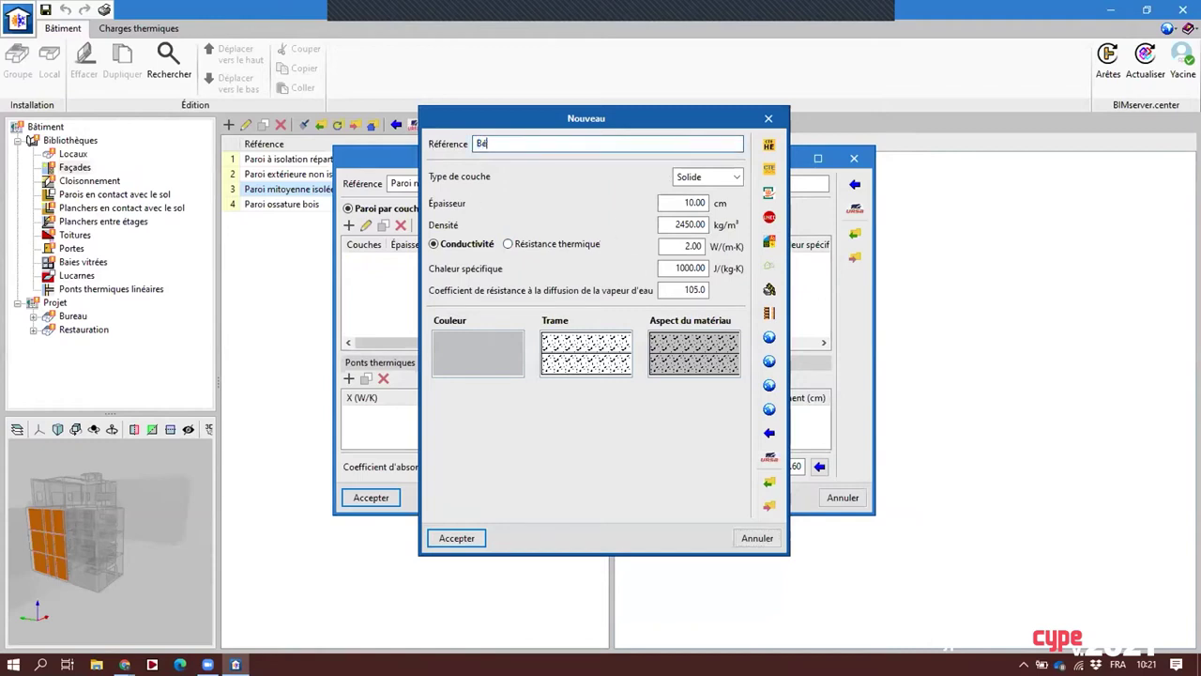
pyautogui.write('ton')
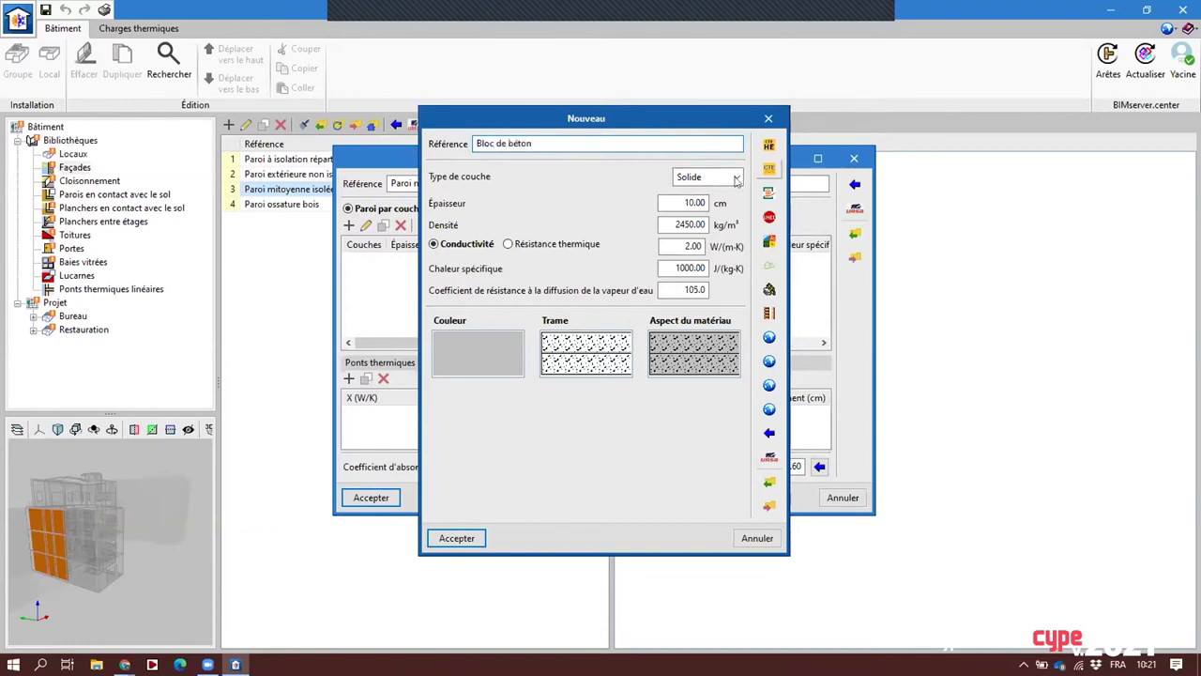
pyautogui.press('Tab')
pyautogui.write('2')
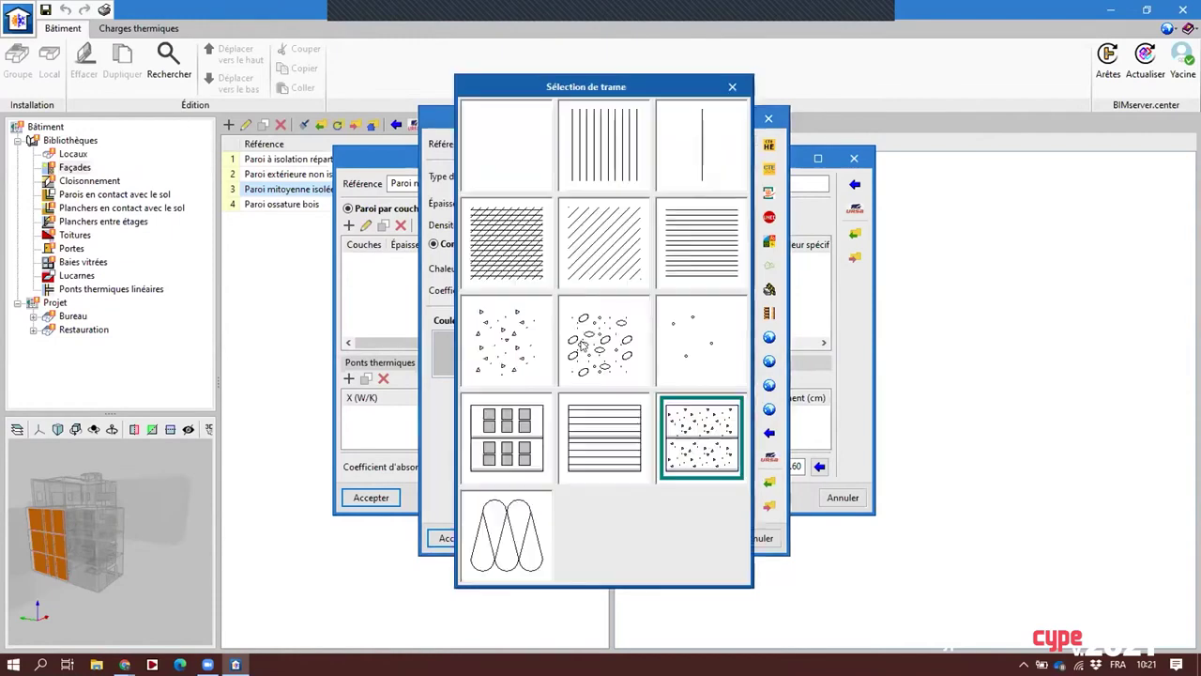
pyautogui.click(580, 347)
pyautogui.click(522, 343)
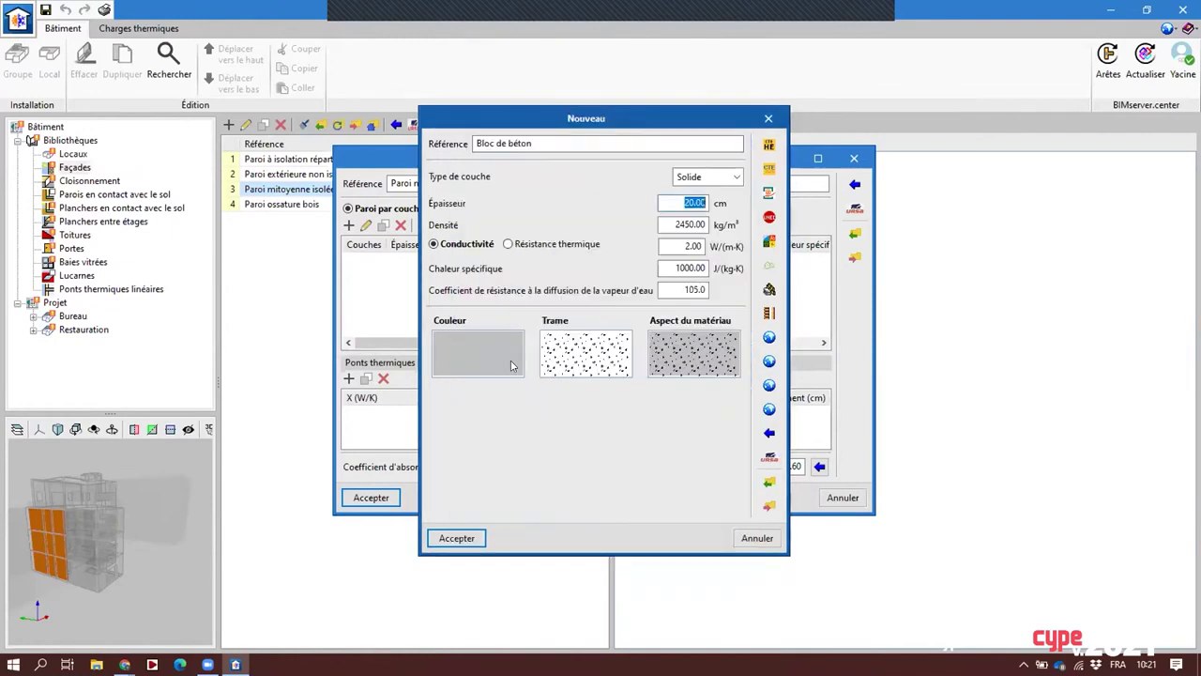
pyautogui.click(470, 537)
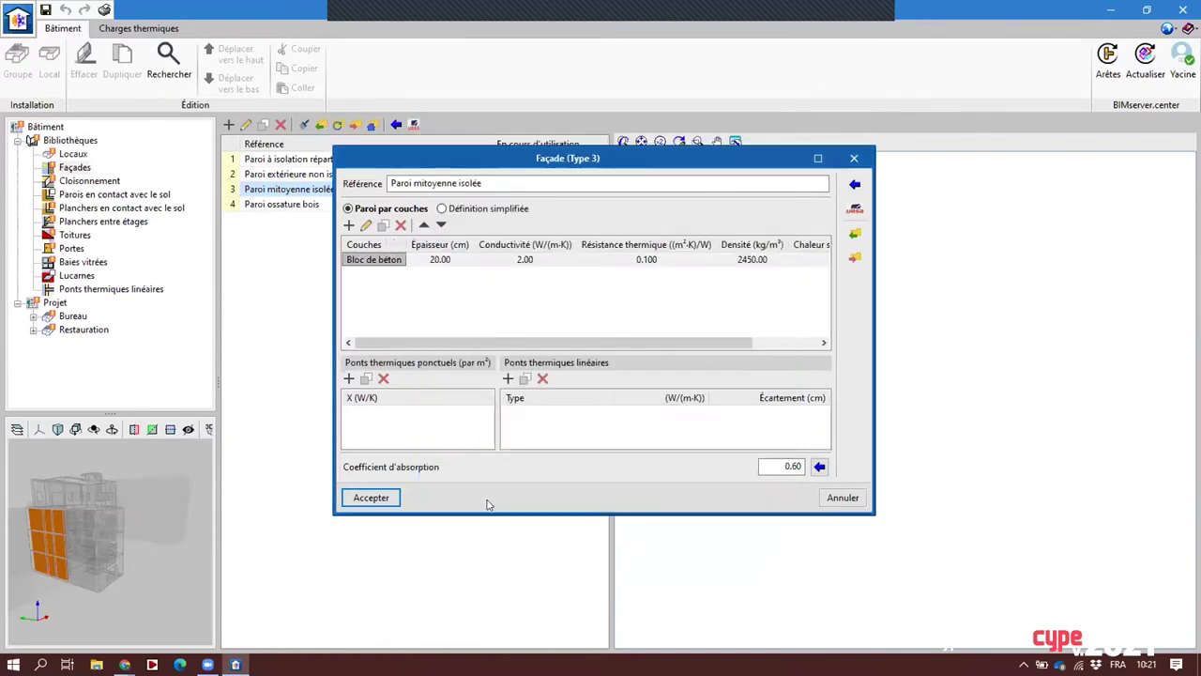
# Add a second layer from the RT 2012 Isolant MW materials: Laines de verre, Masse volumique nominale 35
pyautogui.click(348, 225)
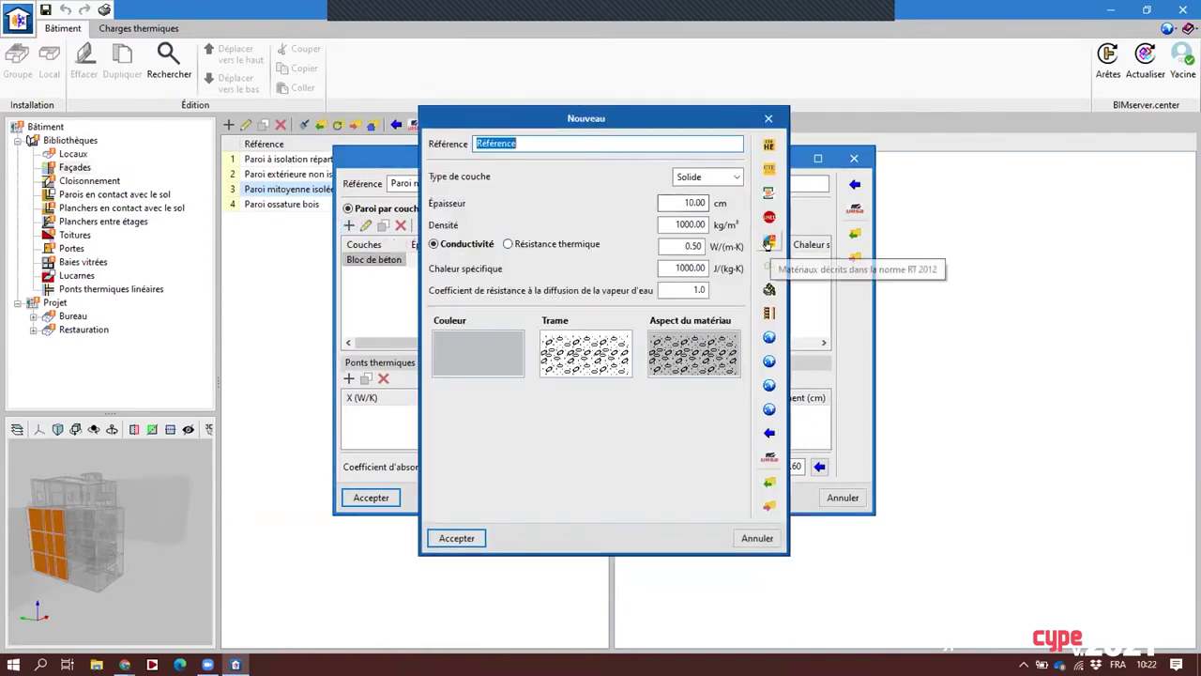
pyautogui.click(768, 242)
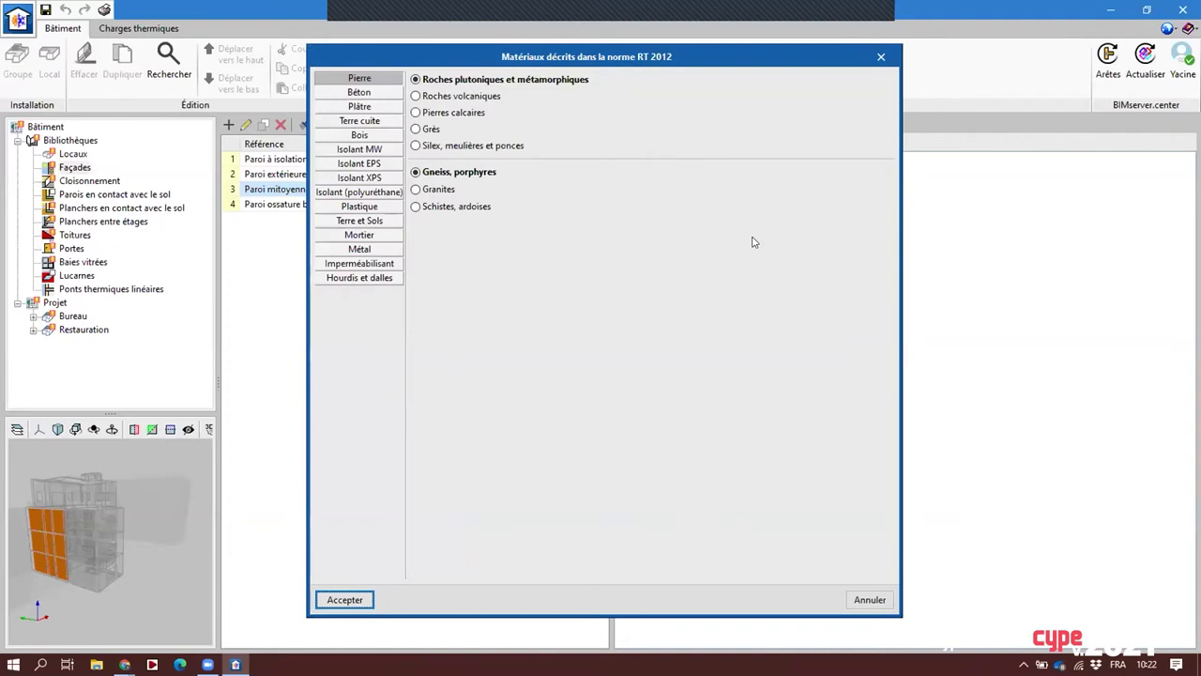
pyautogui.click(352, 150)
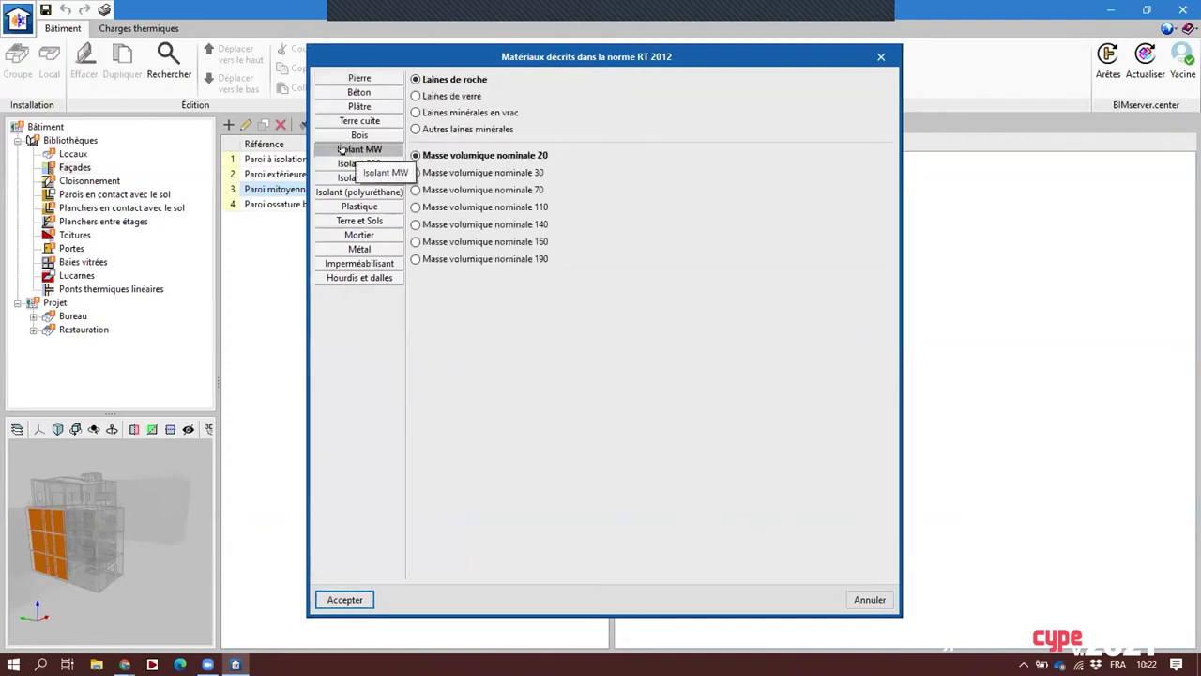
pyautogui.click(416, 97)
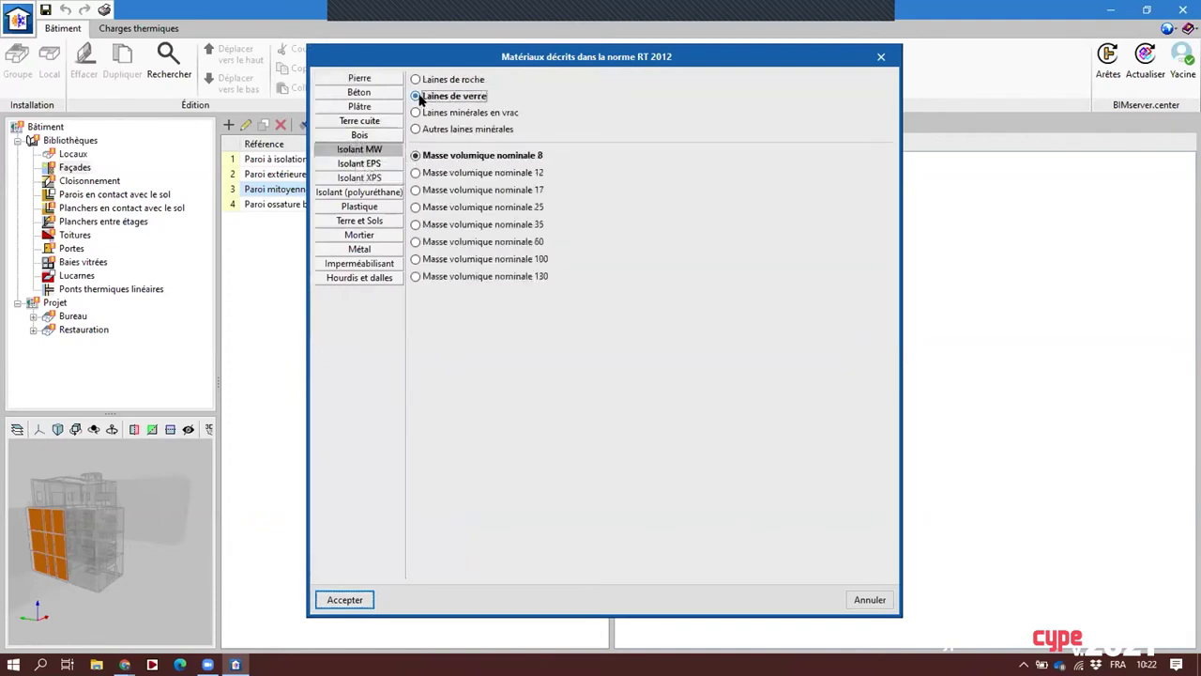
pyautogui.click(495, 226)
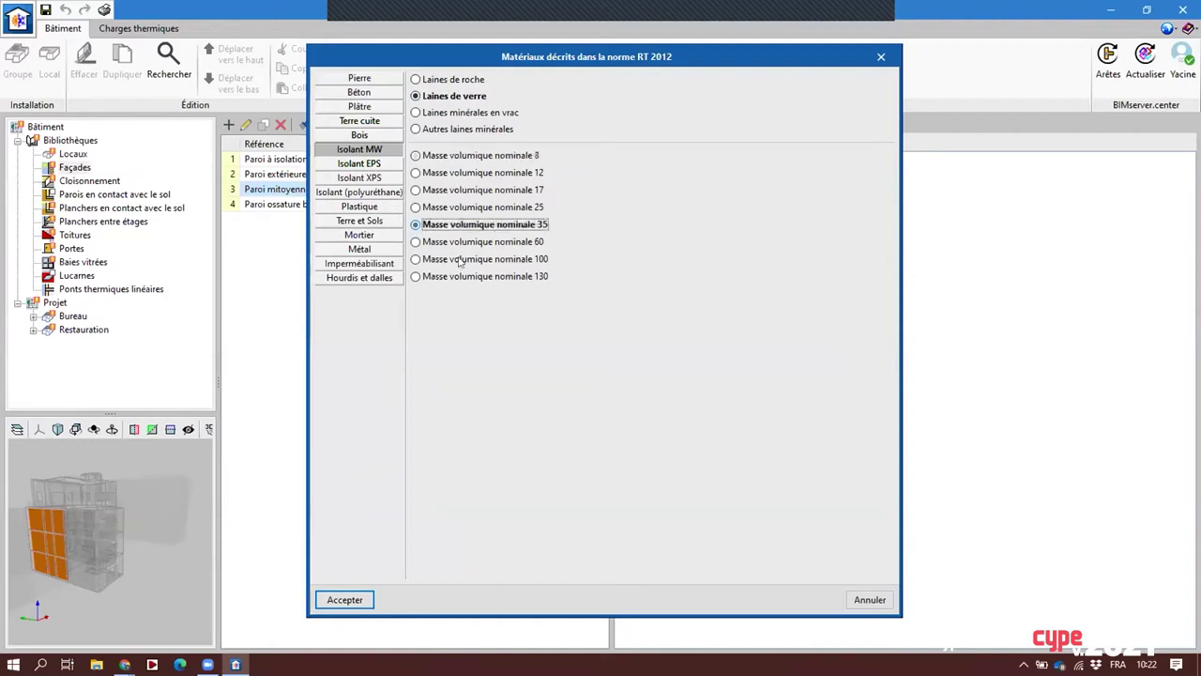
pyautogui.click(365, 591)
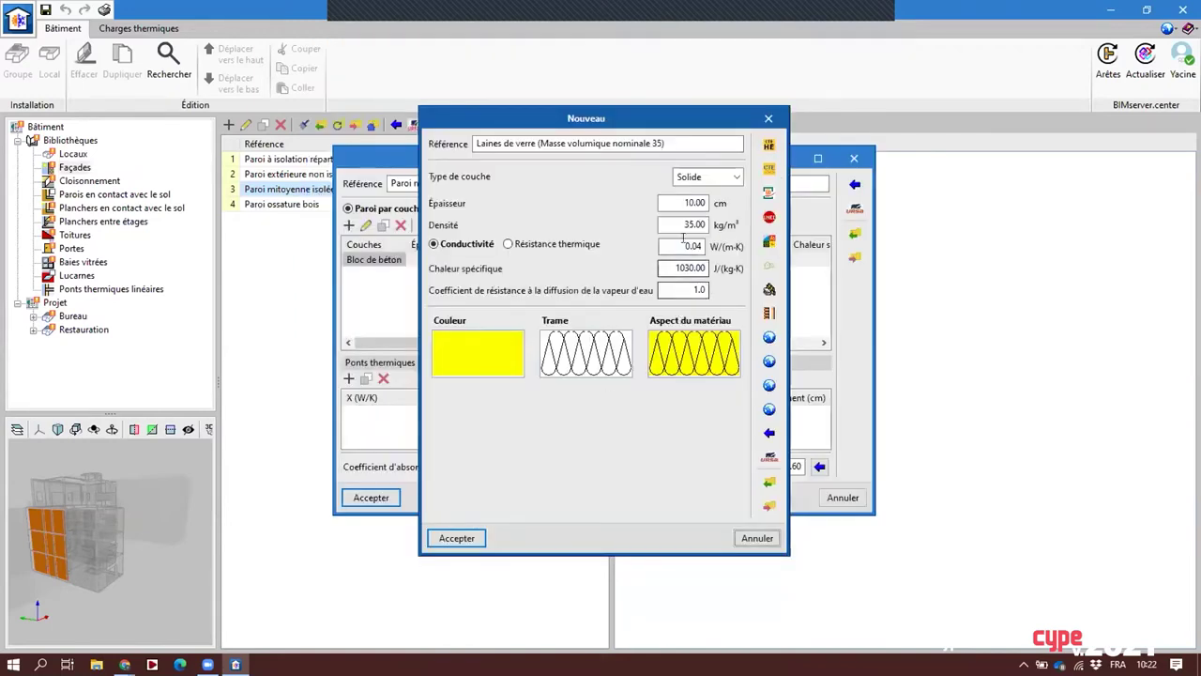
# Set the glass wool layer's thickness to 8 cm, keep its hatch, and save the layer
pyautogui.doubleClick(689, 203)
pyautogui.write('8')
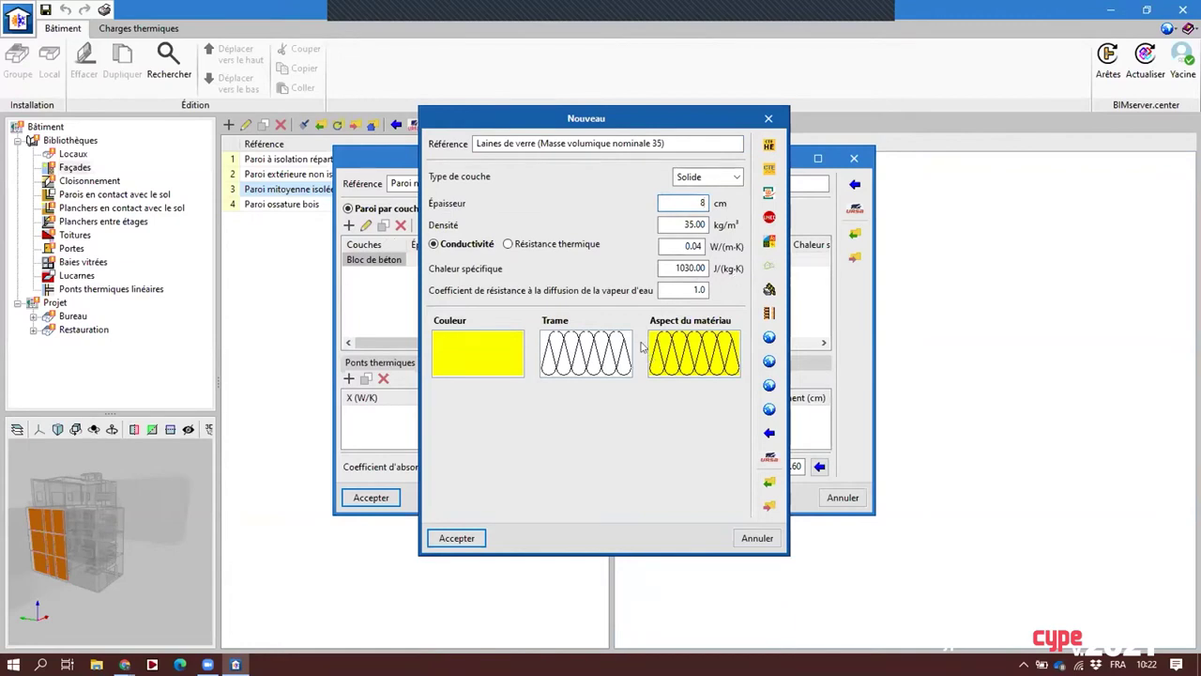
pyautogui.click(573, 347)
pyautogui.click(733, 88)
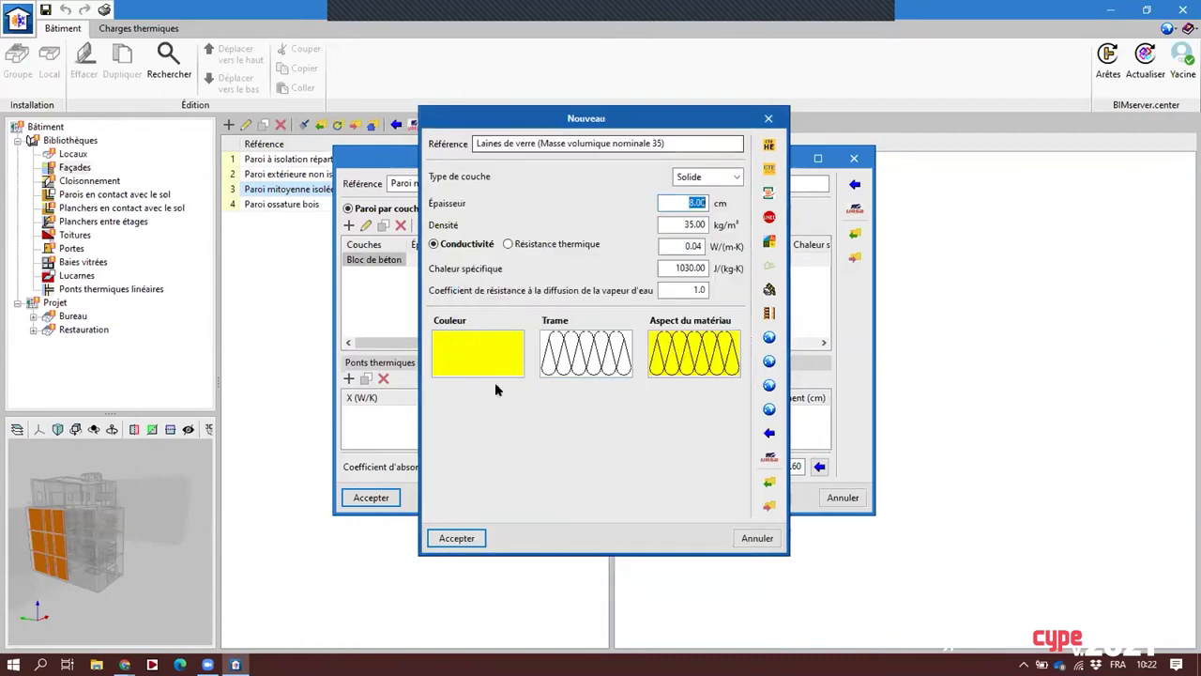
pyautogui.click(455, 538)
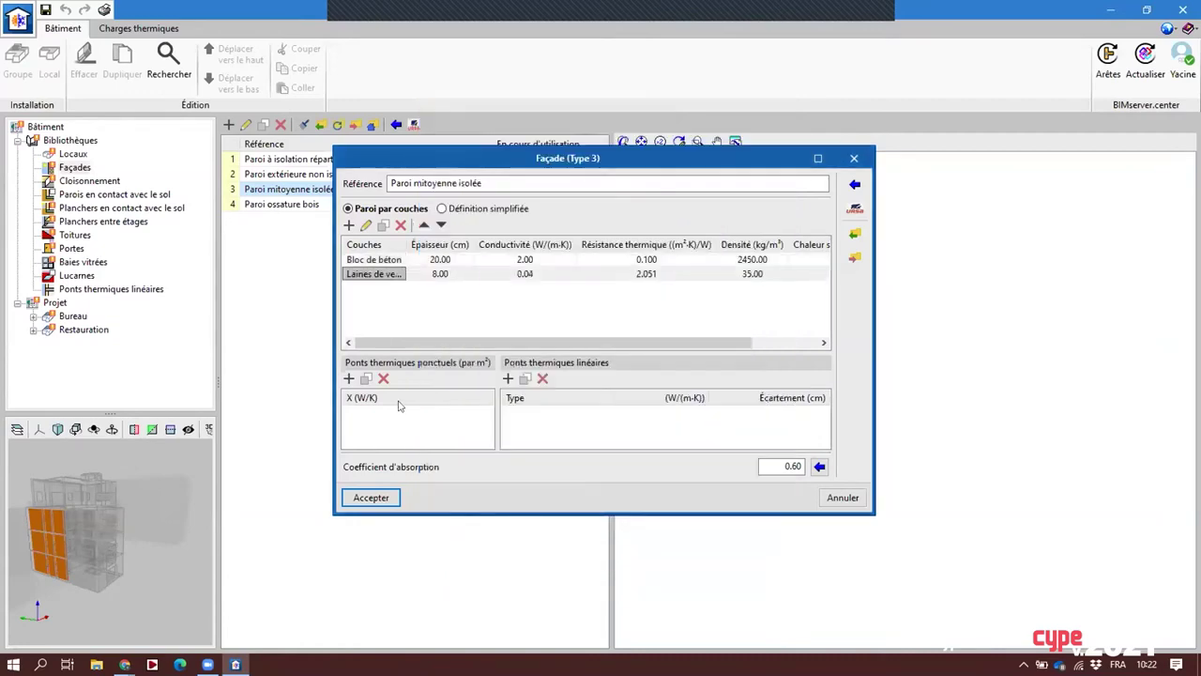
# Add a third layer from the RT 2012 plaster materials: Plâtre "gâché serré" ou "très serré", masse volumique nominale 1300
pyautogui.click(349, 226)
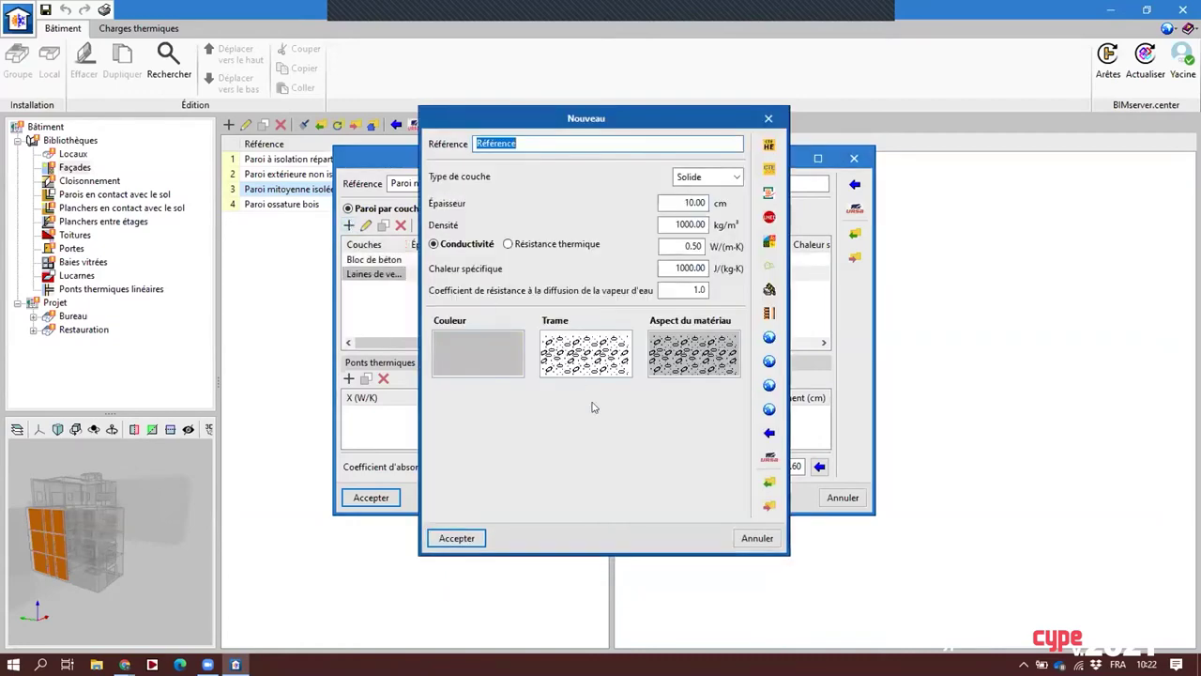
pyautogui.click(769, 239)
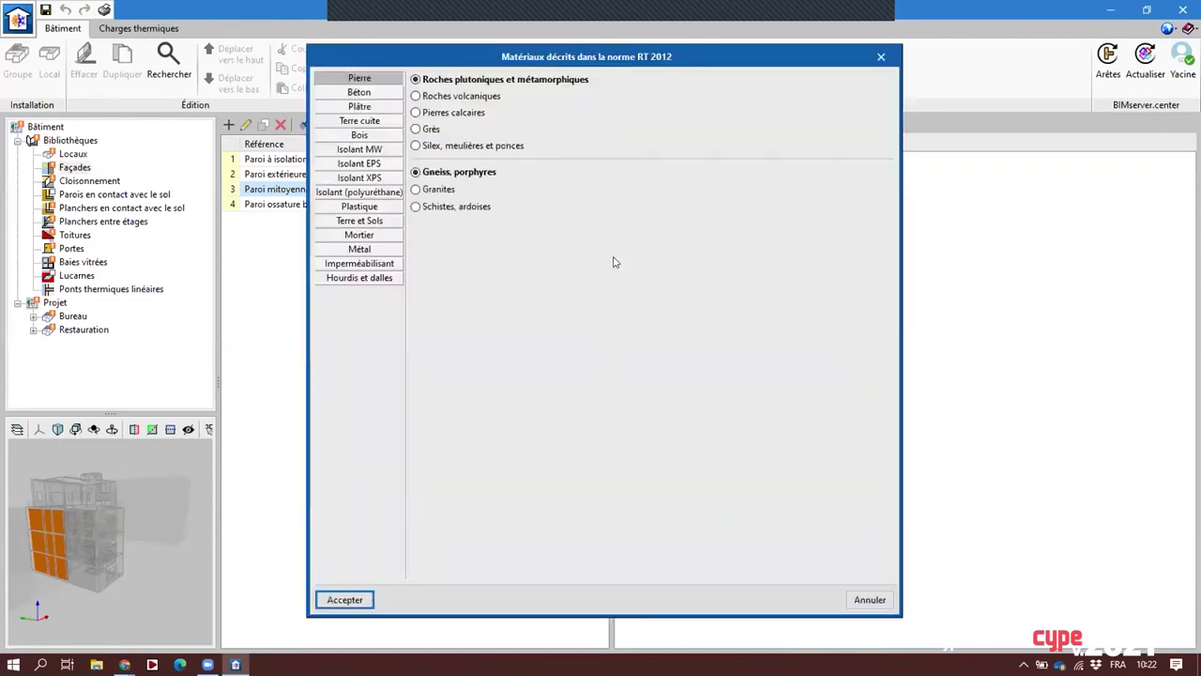
pyautogui.click(364, 108)
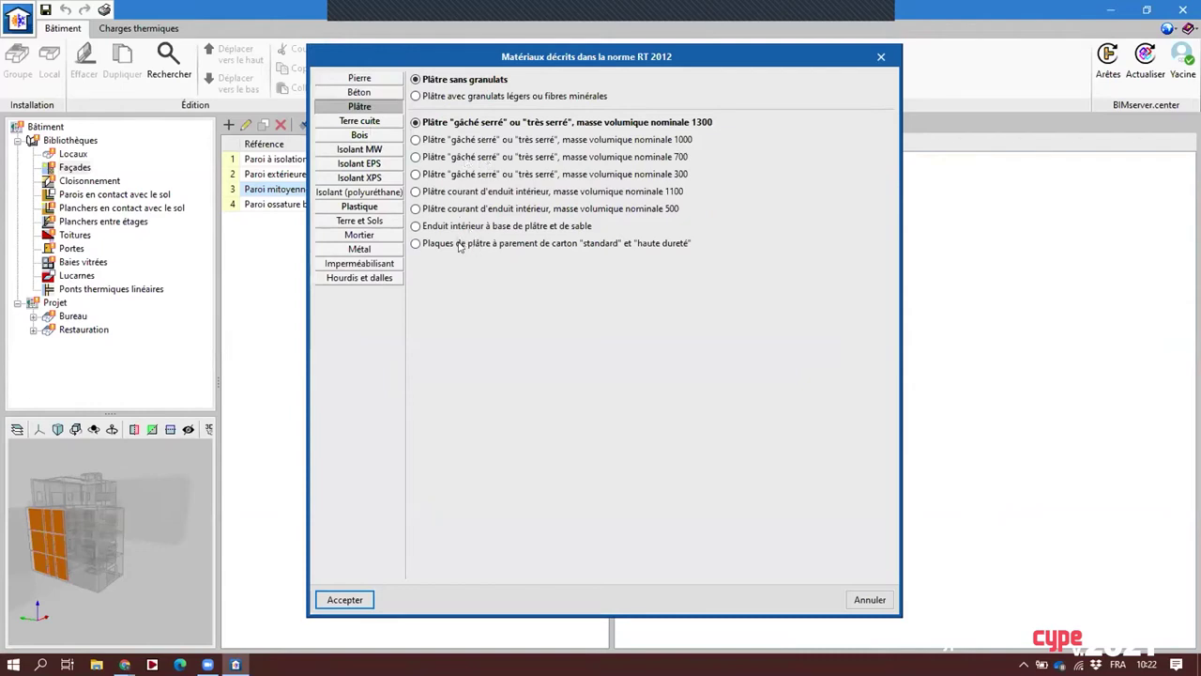
pyautogui.click(343, 600)
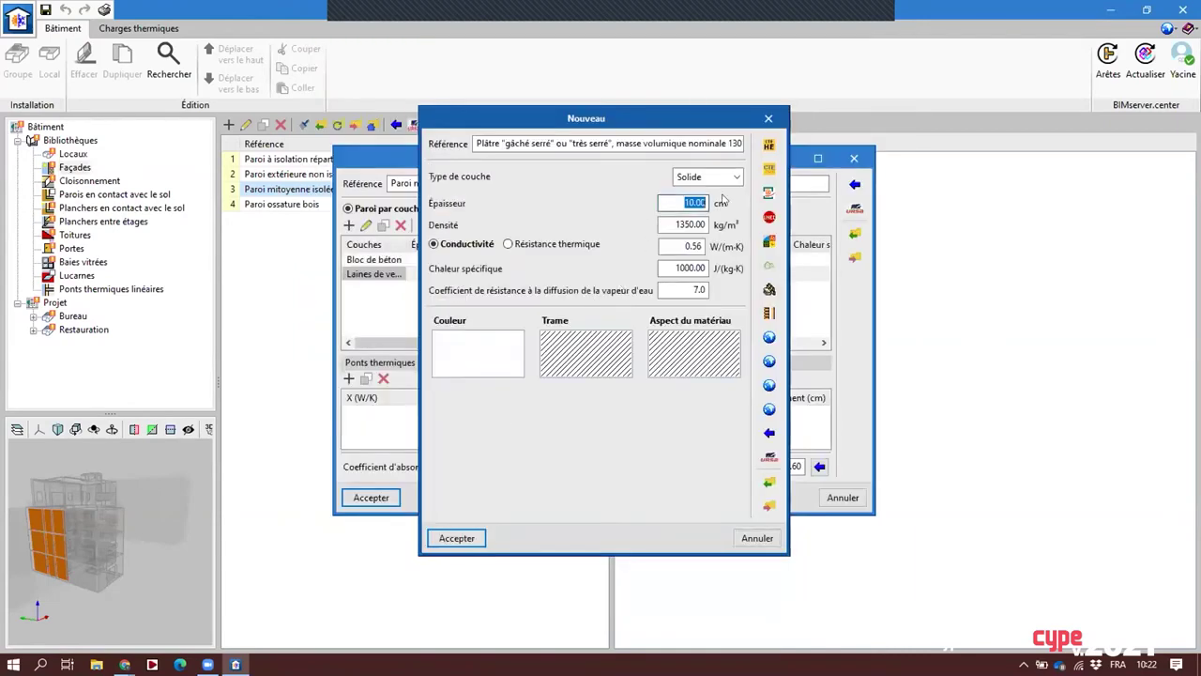
# Give the plaster layer a 1 cm thickness and the horizontal-line hatch, then save the layer and the façade type
pyautogui.click(560, 368)
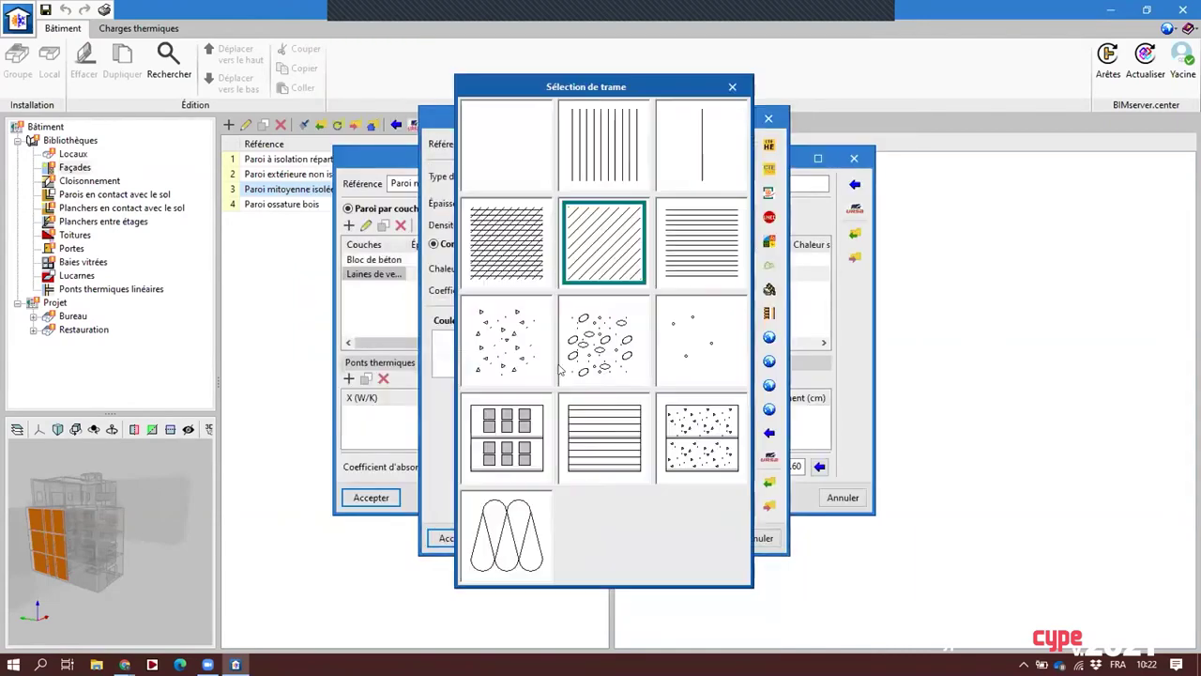
pyautogui.click(675, 235)
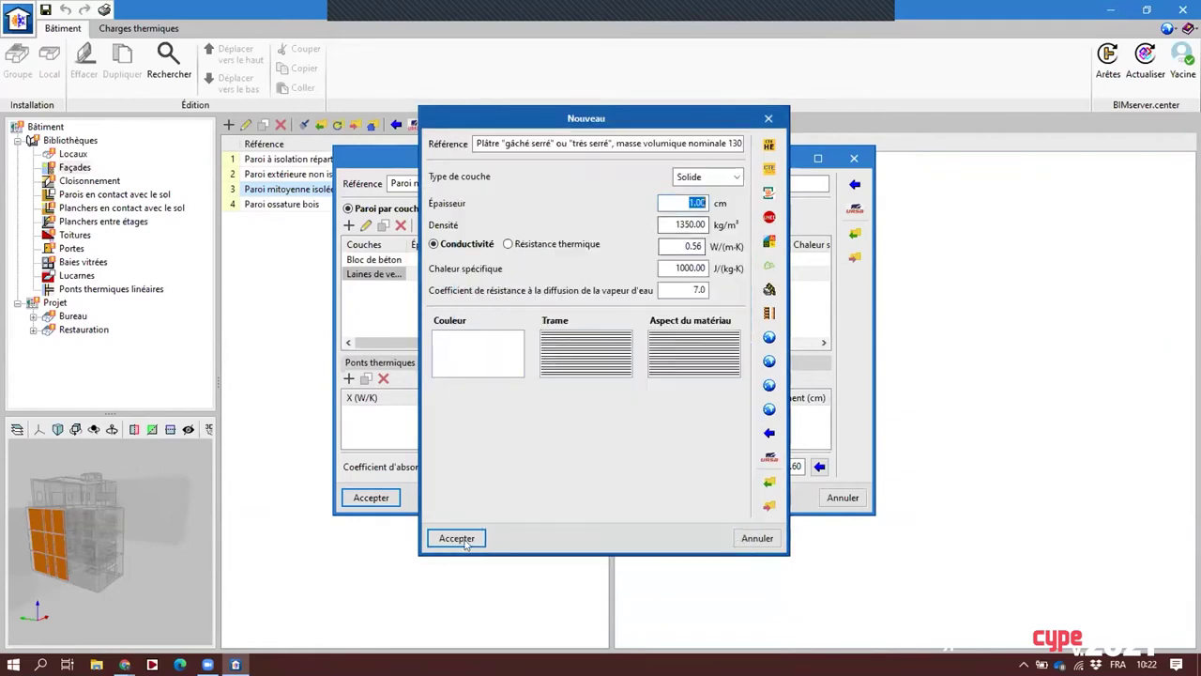
pyautogui.click(457, 539)
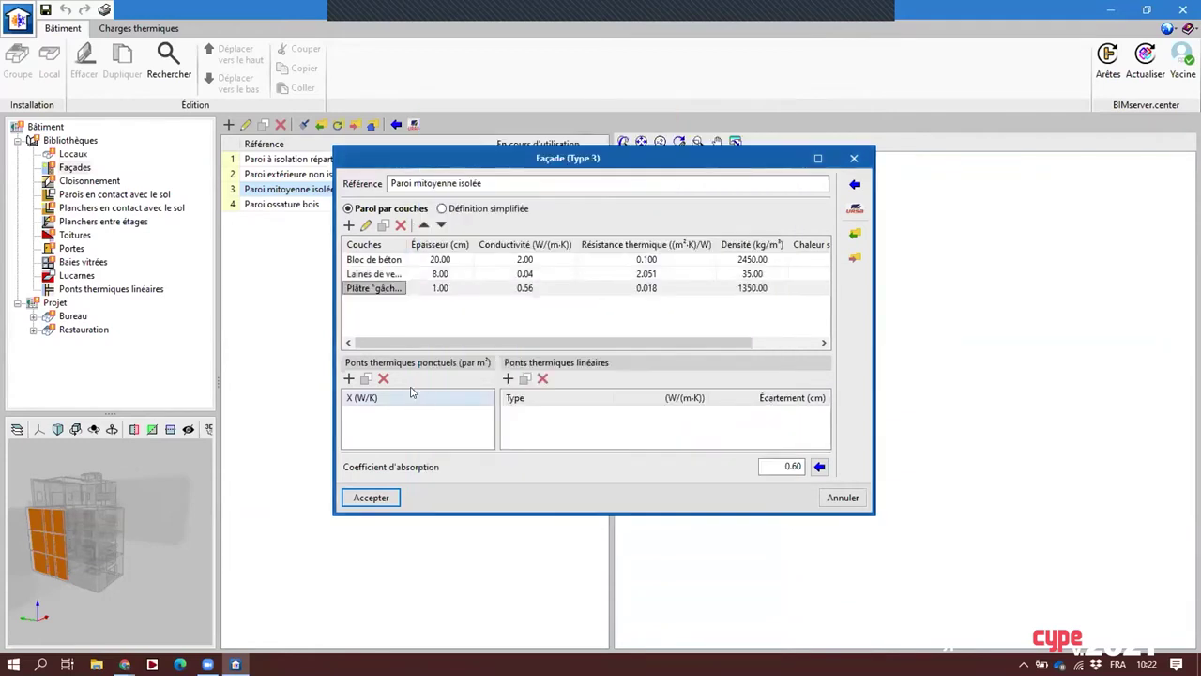
pyautogui.click(372, 497)
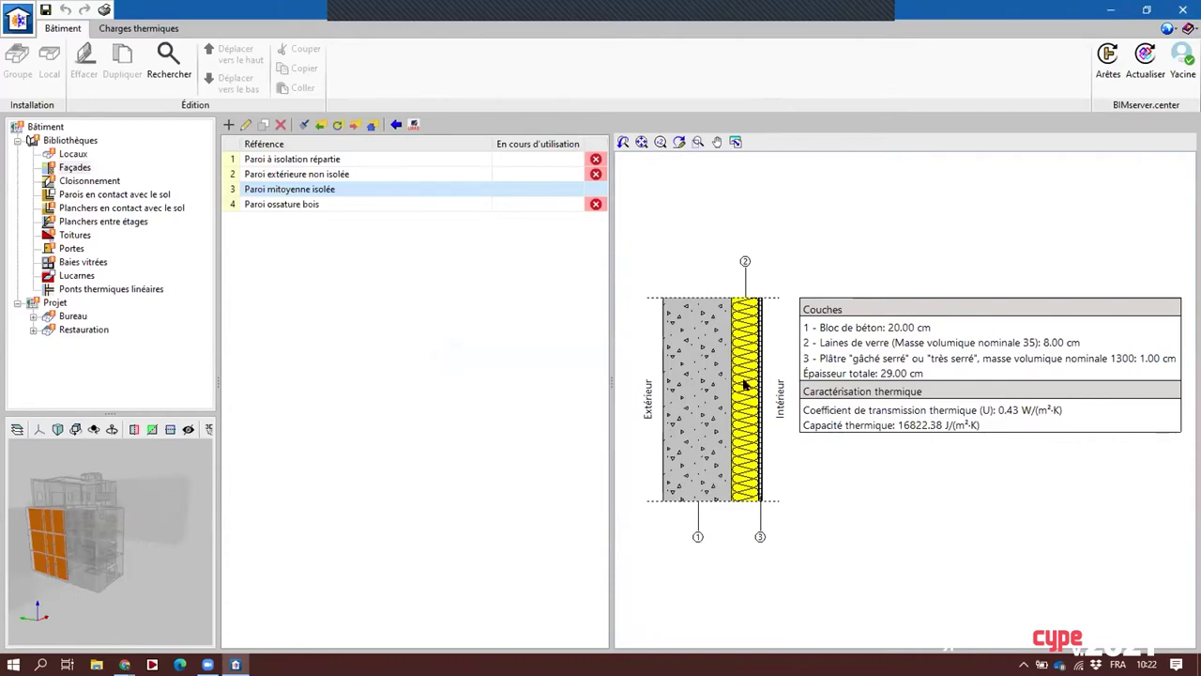
# Examine the section drawing and layer data of the Paroi mitoyenne isolée façade type
pyautogui.scroll(5, 744, 387)
pyautogui.scroll(-5, 742, 391)
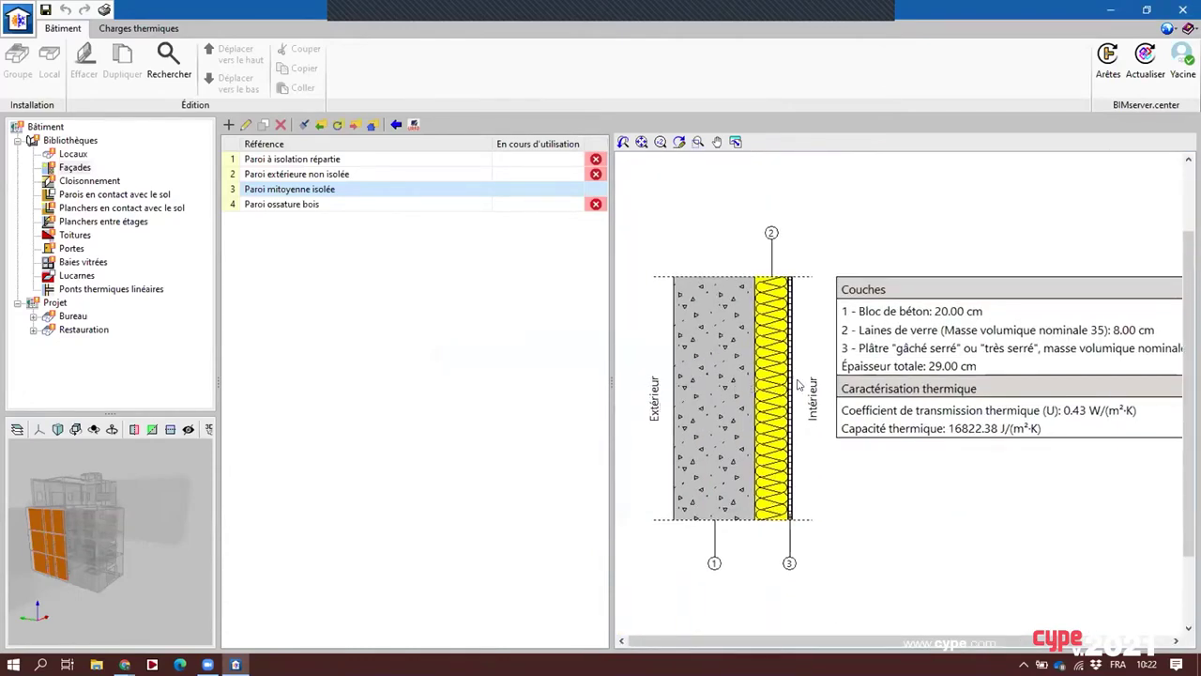
pyautogui.moveTo(904, 410); pyautogui.dragTo(880, 411, button='middle')
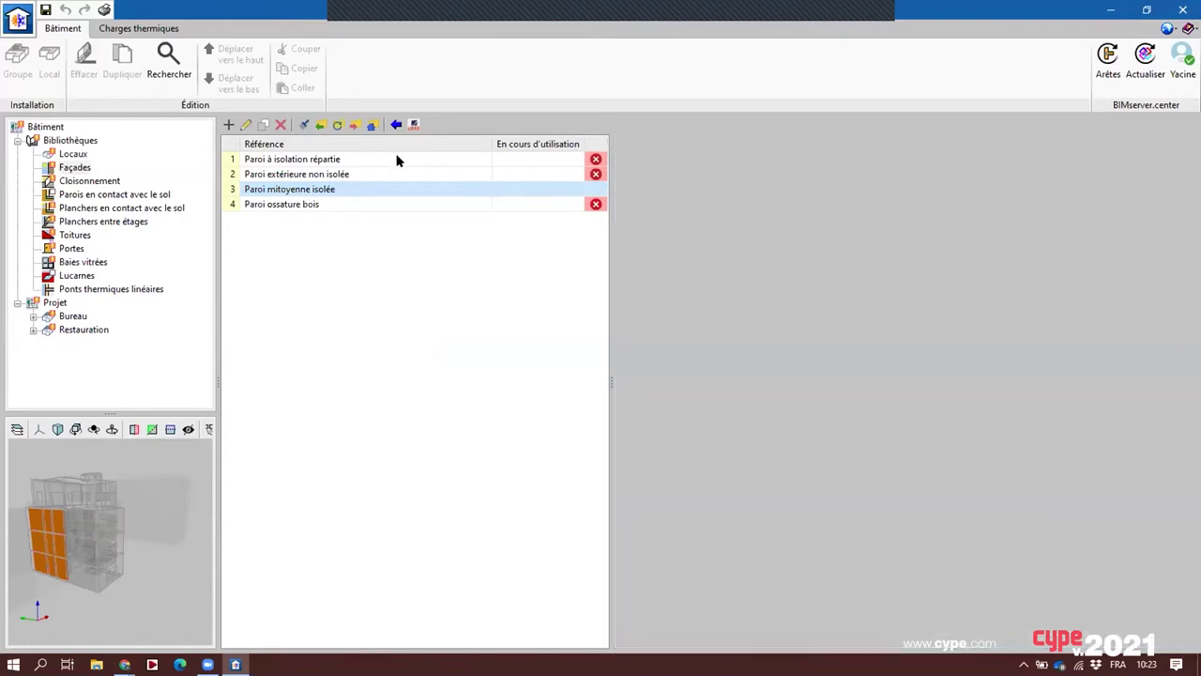
pyautogui.click(395, 171)
# Review the library entries for partitions, ground-contact walls, ground-contact floors, intermediate floors and roofs
pyautogui.click(79, 181)
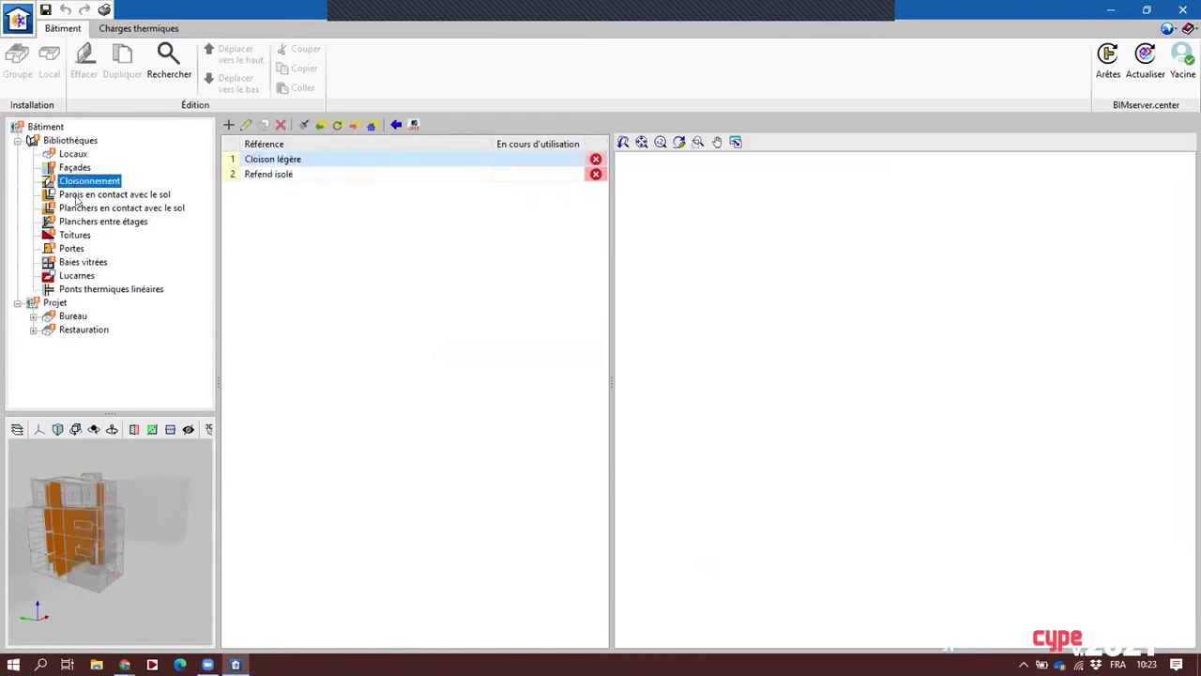
pyautogui.click(77, 195)
pyautogui.click(75, 209)
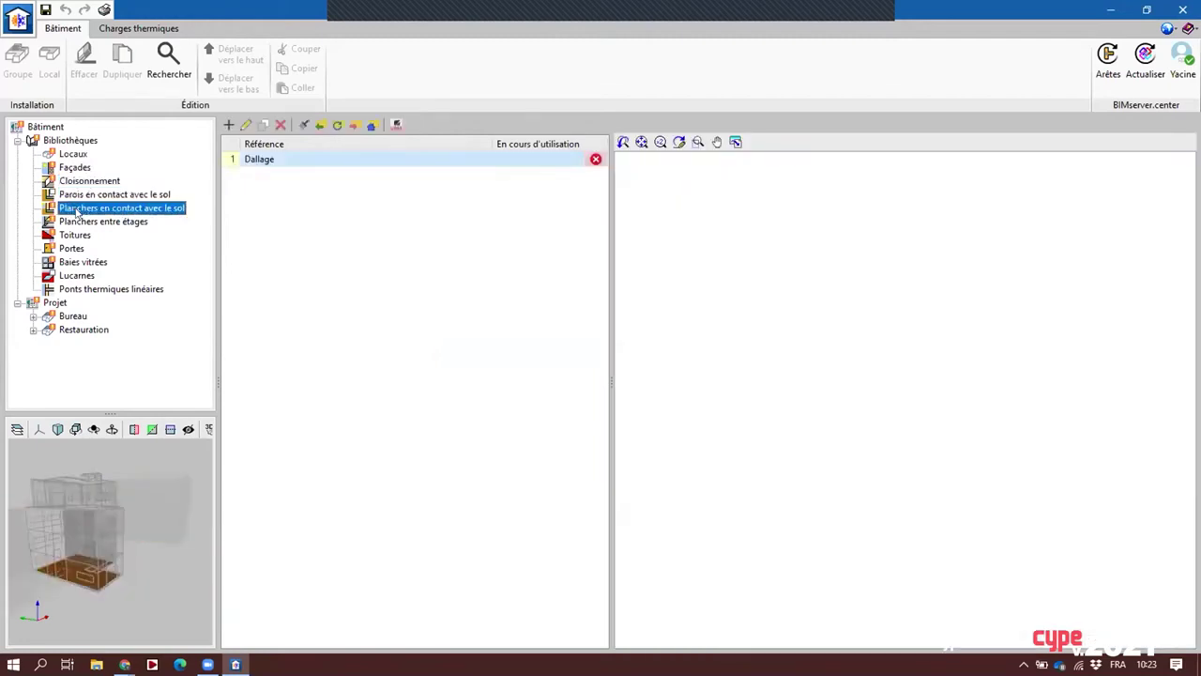
pyautogui.click(75, 221)
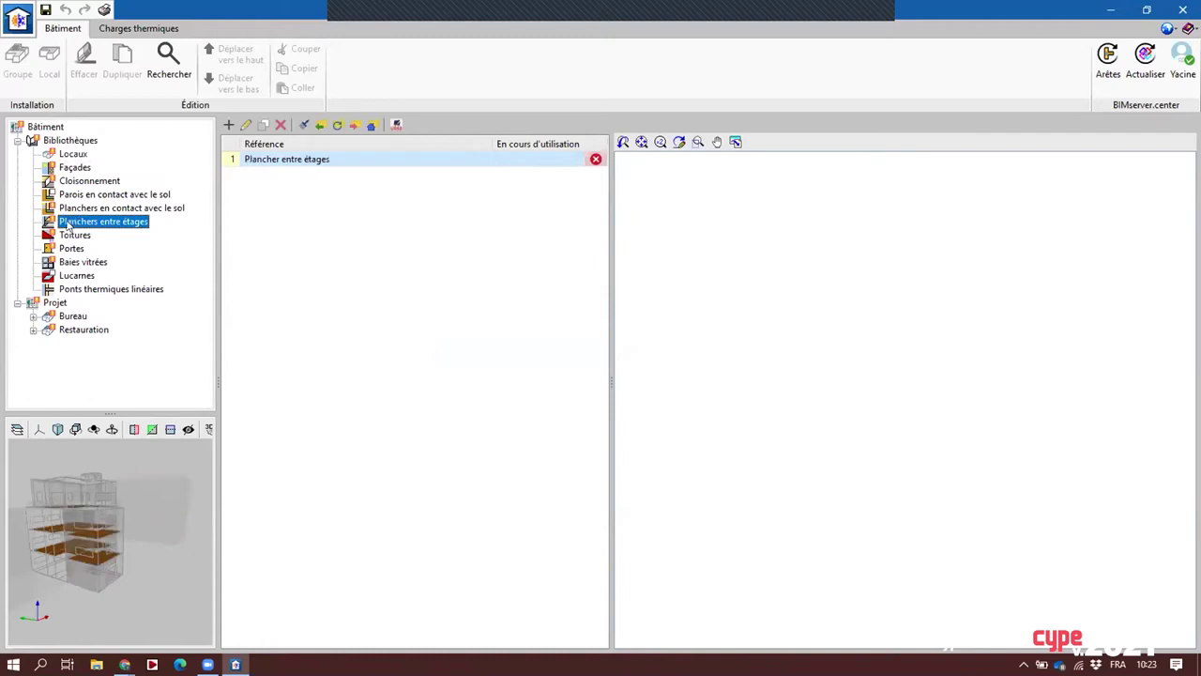
pyautogui.click(71, 234)
# Inspect the properties of the Porte intérieure door and Fenêtre 300x100 glazing types, leaving both unmodified
pyautogui.click(66, 248)
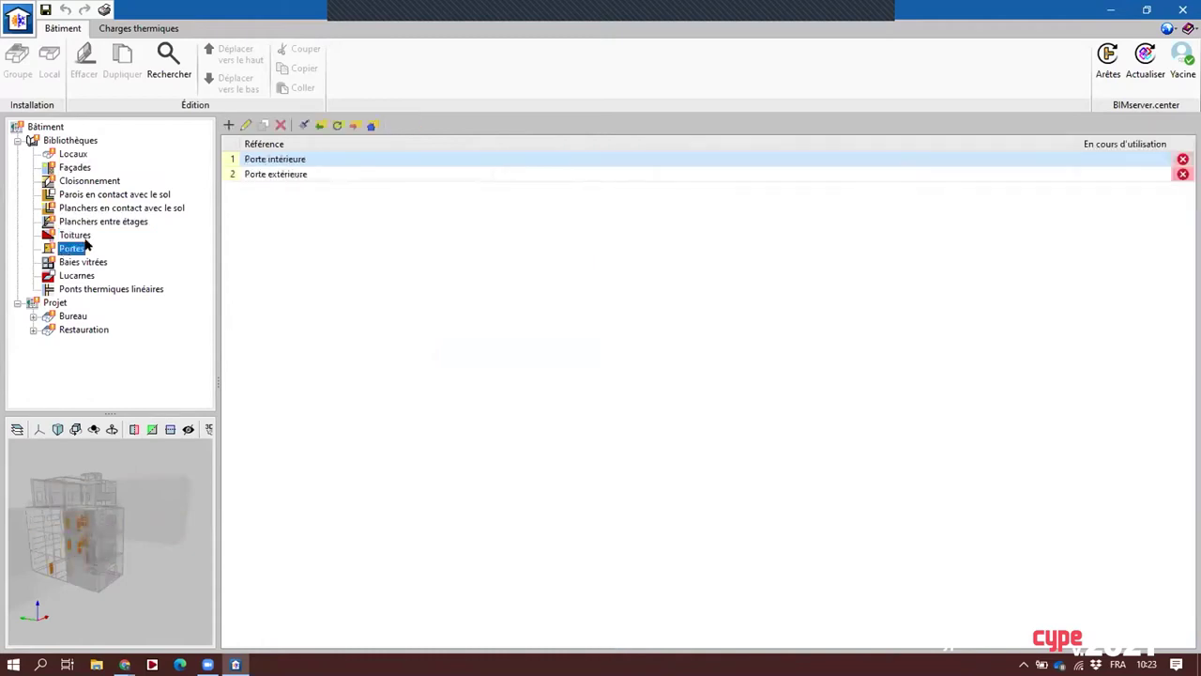
pyautogui.doubleClick(261, 158)
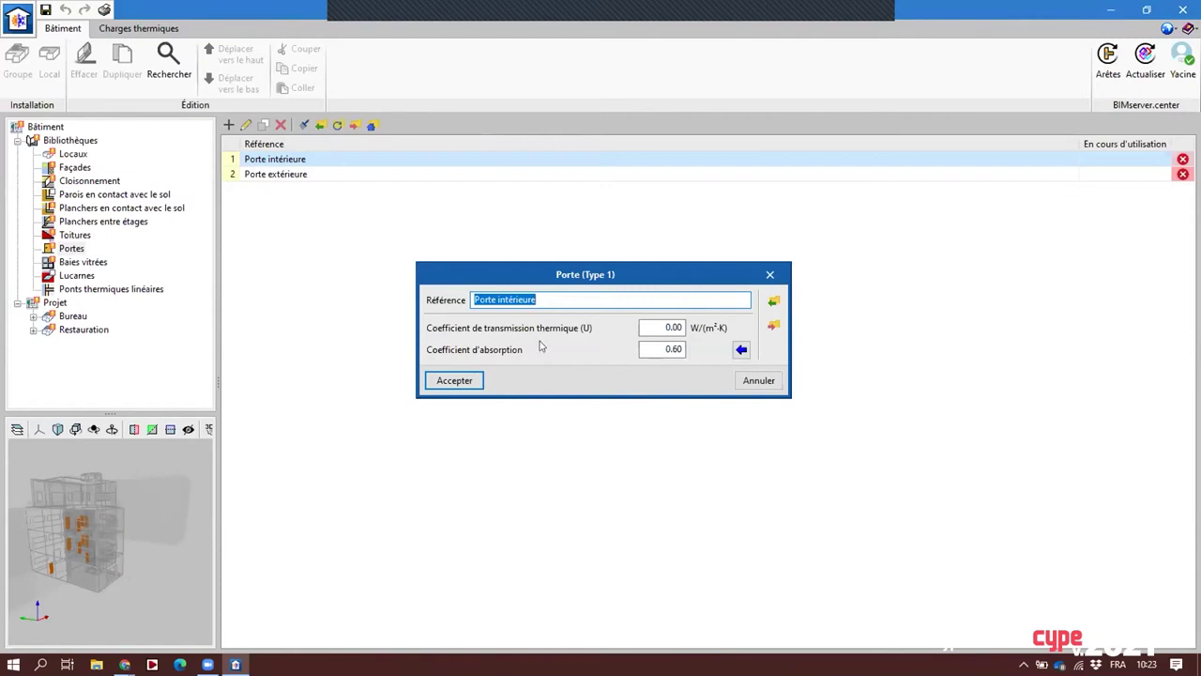
pyautogui.click(770, 276)
pyautogui.click(94, 263)
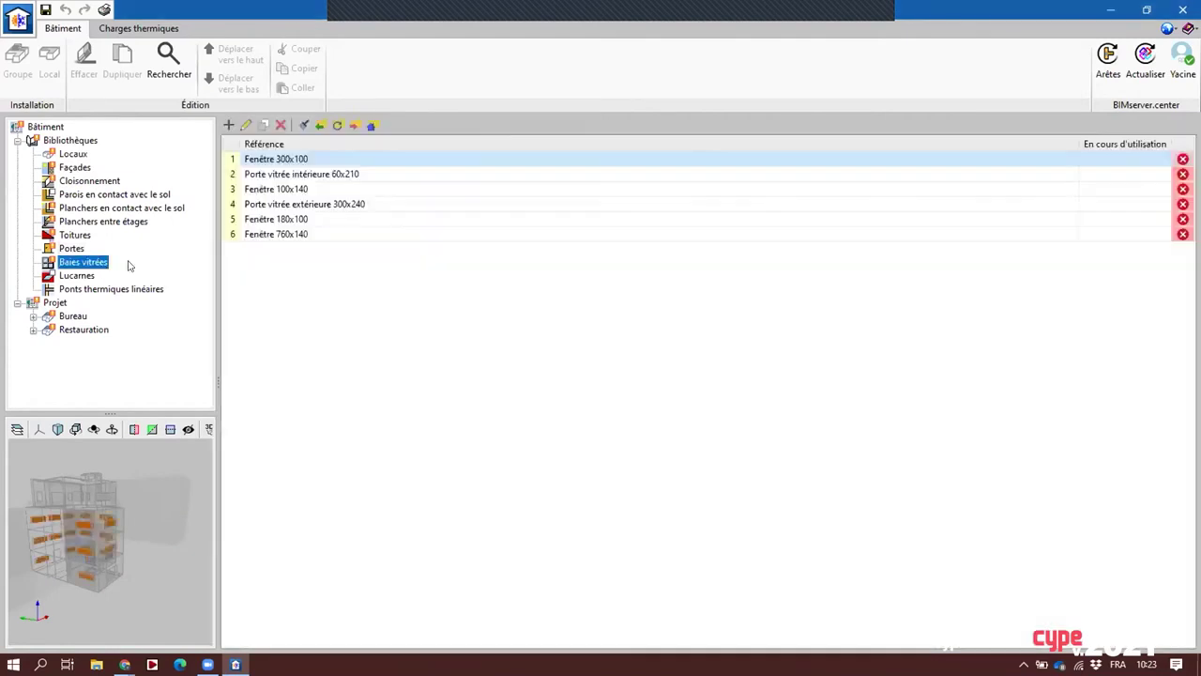
pyautogui.doubleClick(287, 160)
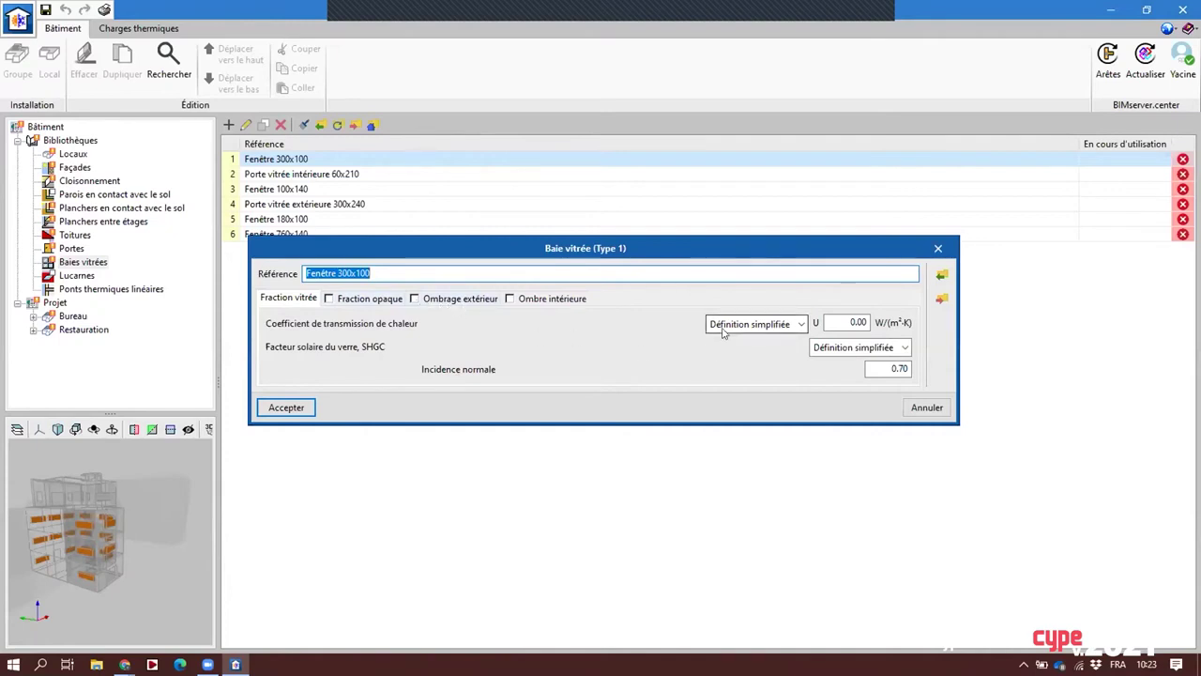
pyautogui.click(937, 248)
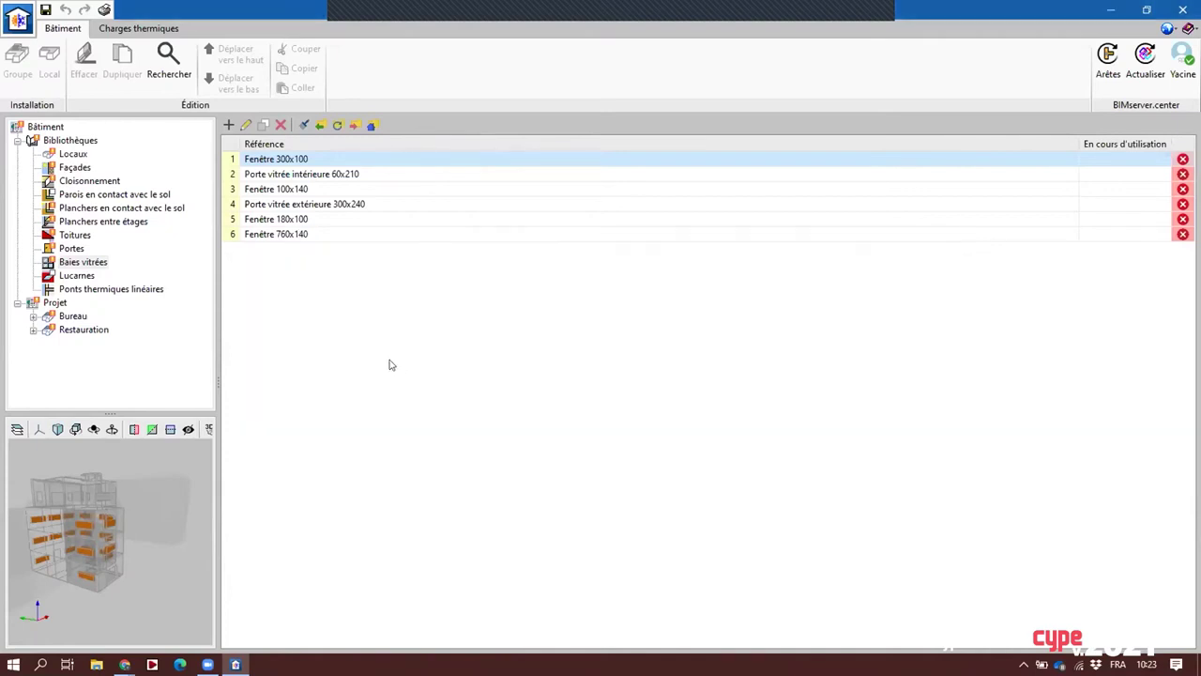
# Look through the library of linear thermal bridges and their Psi values
pyautogui.click(88, 291)
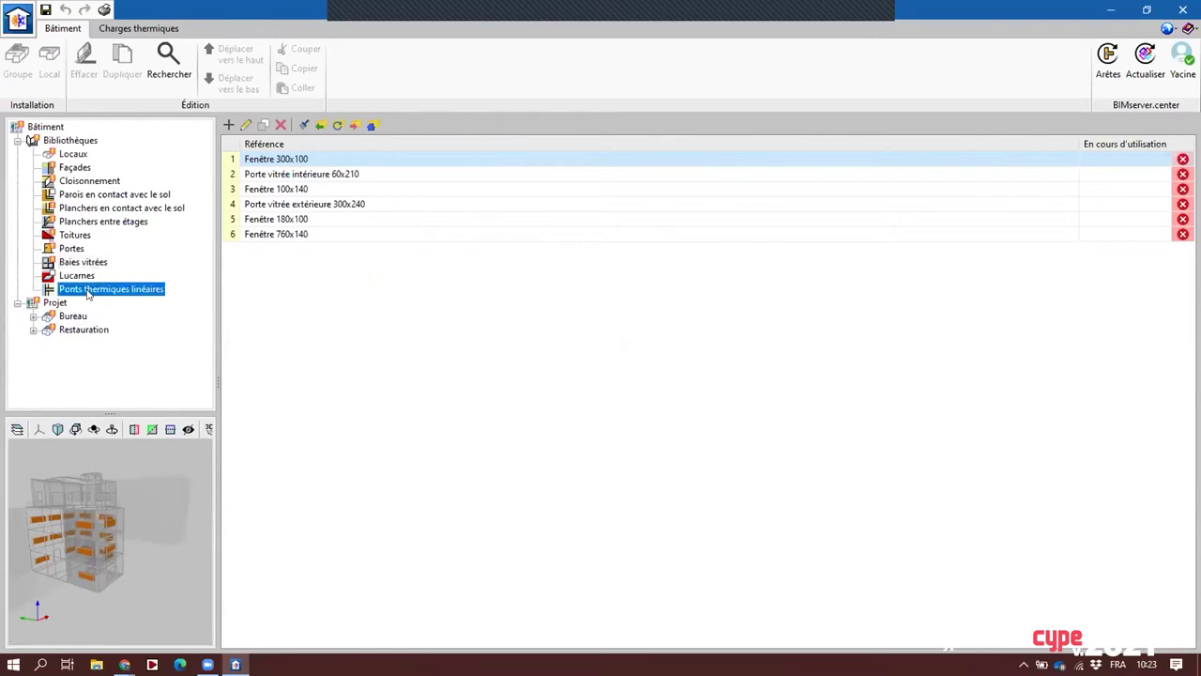
pyautogui.scroll(-20, 420, 233)
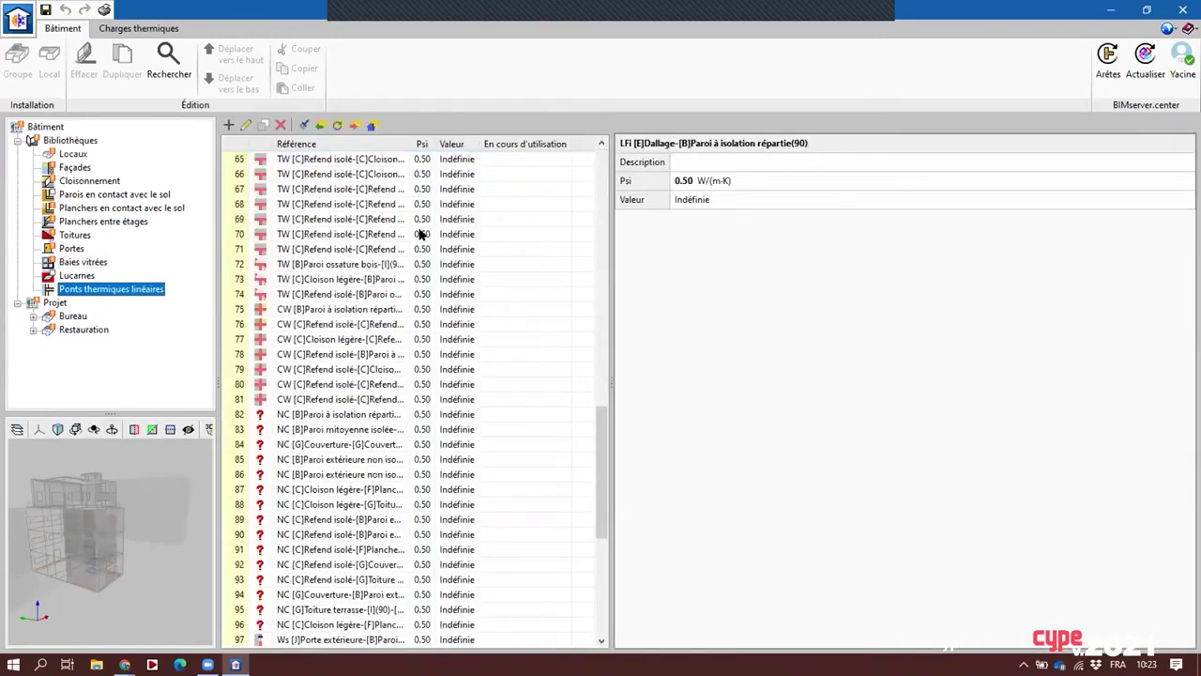
pyautogui.scroll(20, 420, 233)
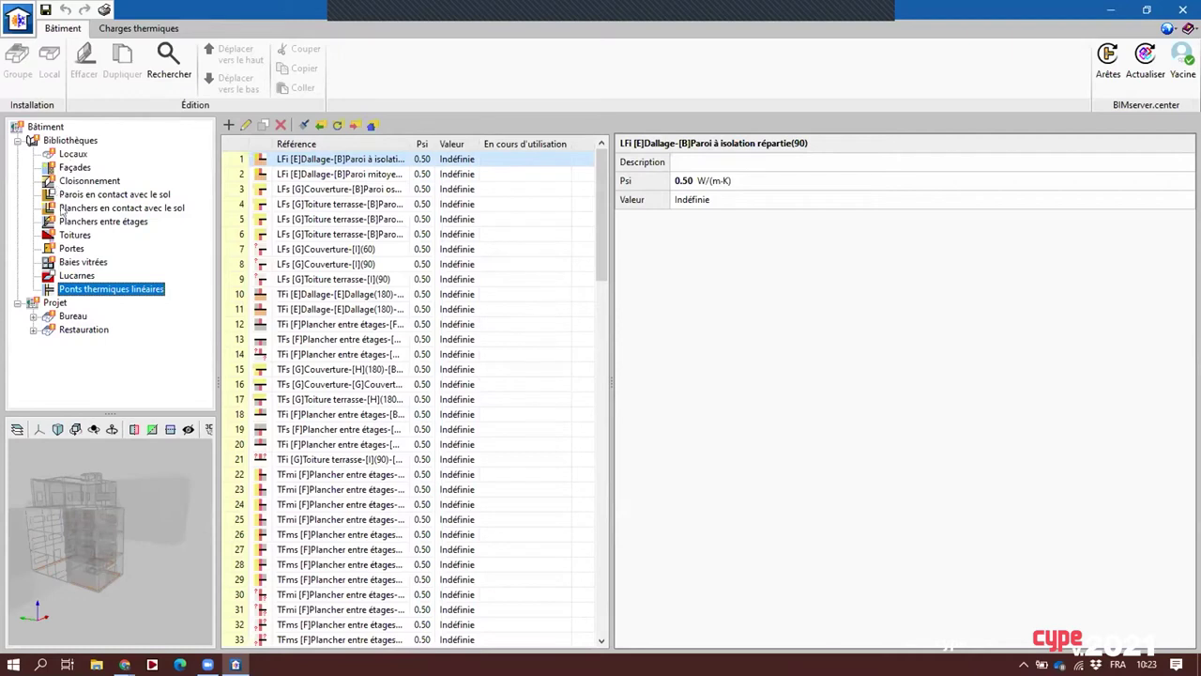
# Expand the Bureau and Restauration groups with their heated rooms in the project tree and review the room list
pyautogui.click(33, 317)
pyautogui.click(33, 396)
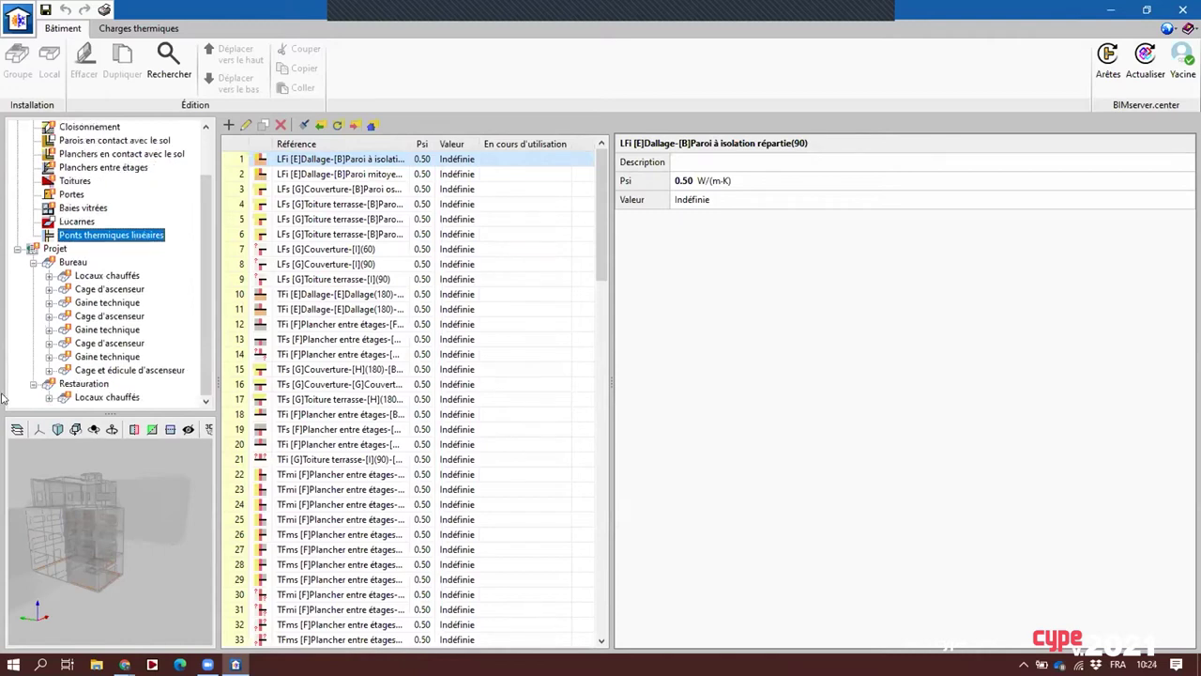
pyautogui.click(49, 397)
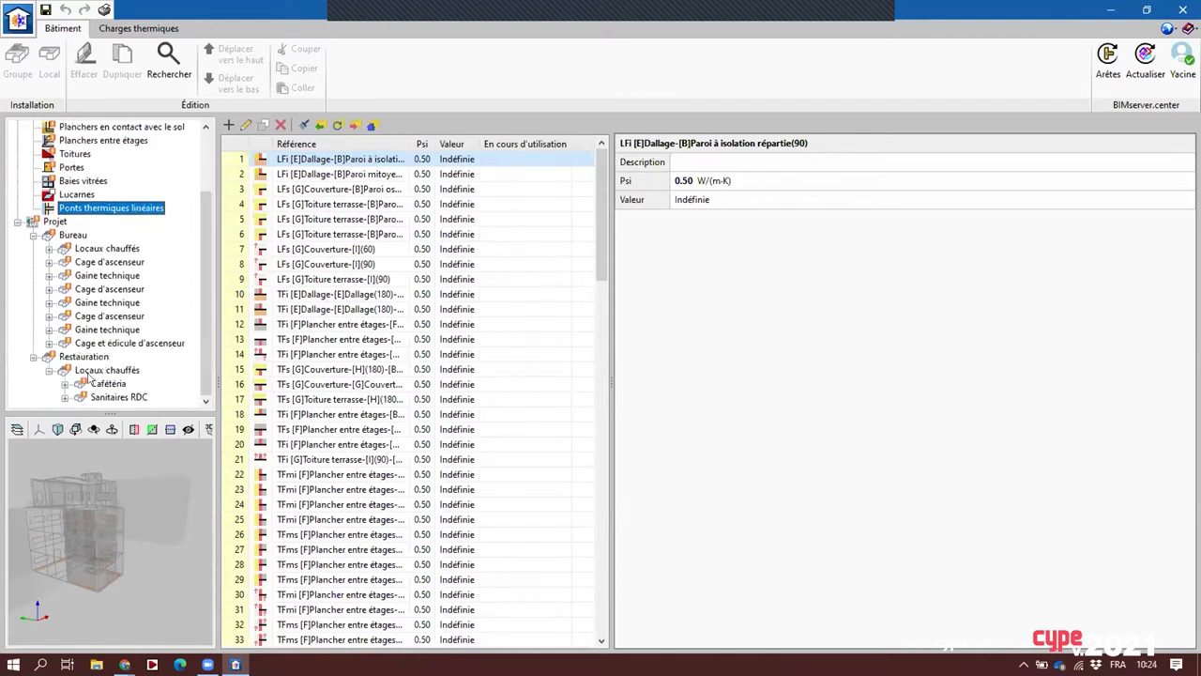
pyautogui.click(49, 248)
pyautogui.scroll(3, 51, 248)
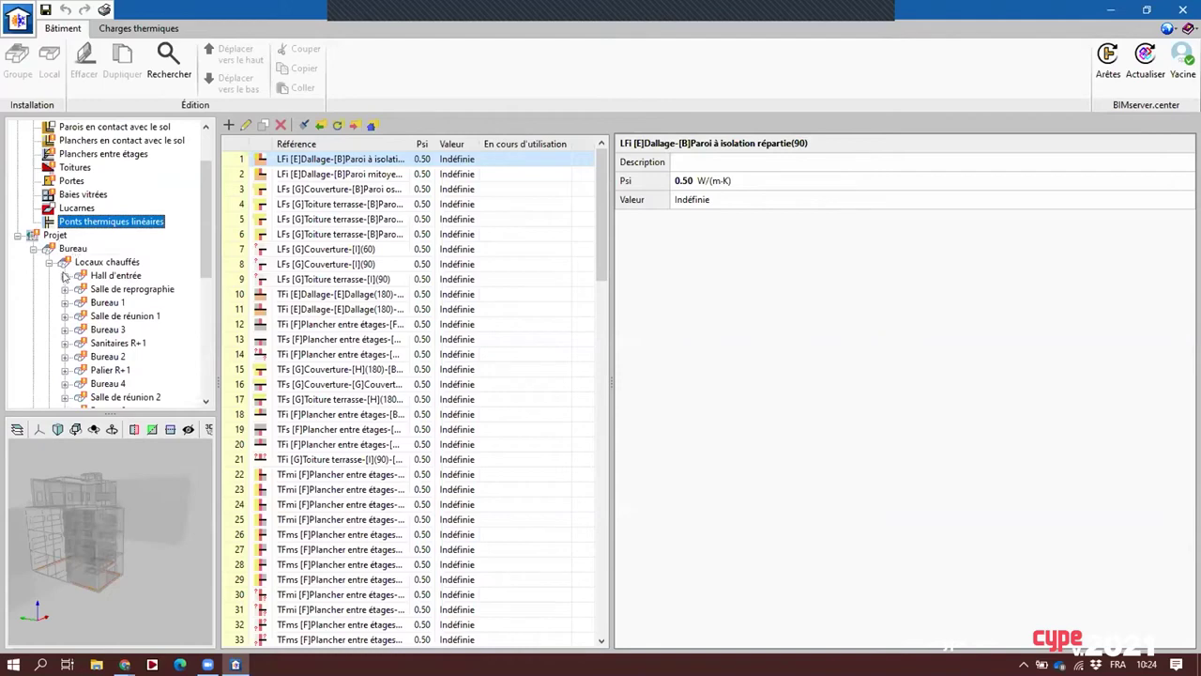
pyautogui.scroll(-2, 64, 286)
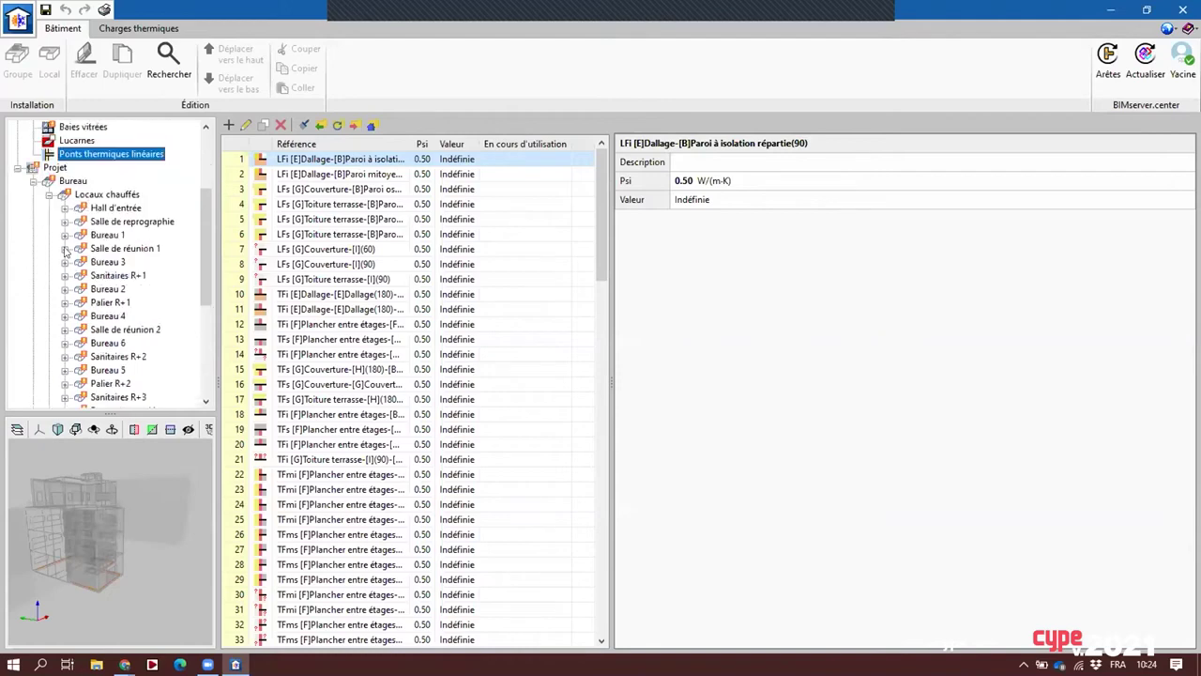
pyautogui.scroll(-2, 65, 251)
pyautogui.scroll(-4, 54, 272)
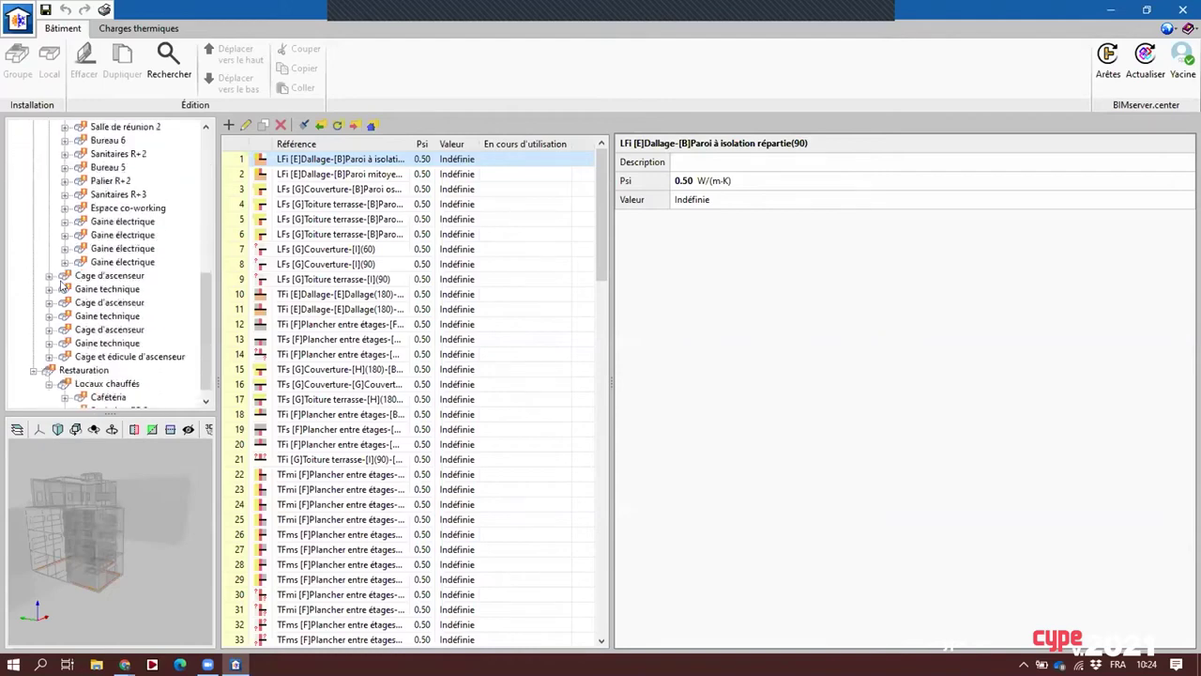
pyautogui.scroll(-1, 49, 343)
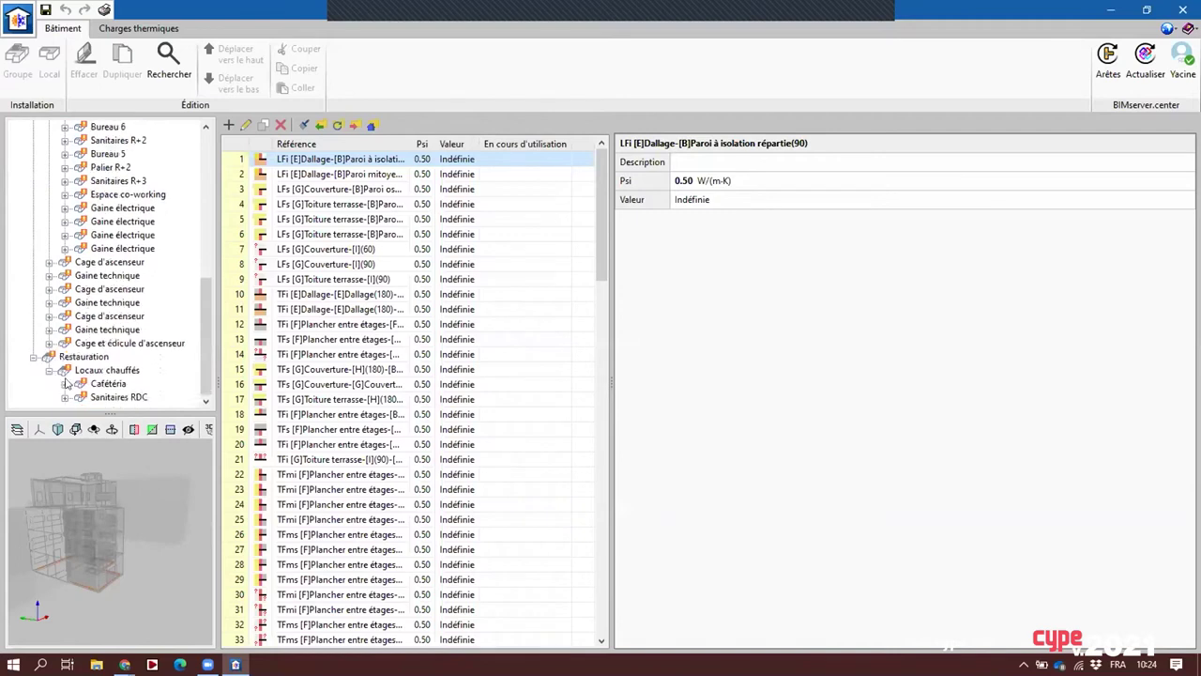
pyautogui.scroll(7, 58, 357)
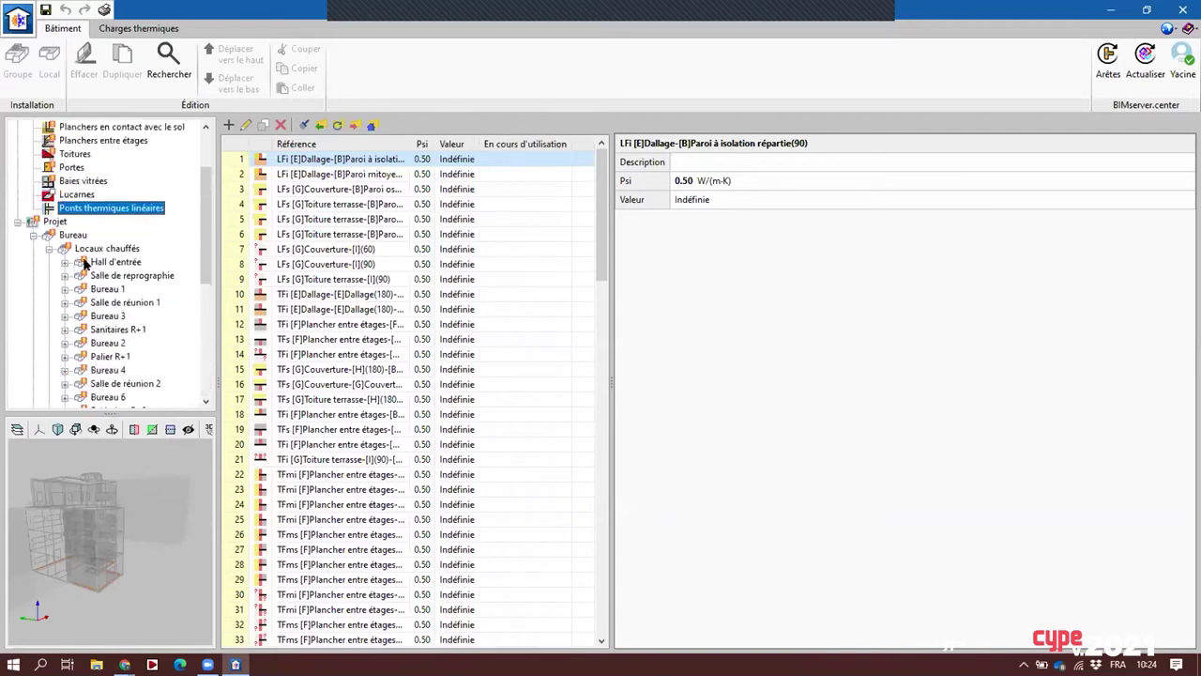
# Review the Salle de reprographie's general data, vertical elements, horizontal elements, openings and linear thermal bridges
pyautogui.click(92, 274)
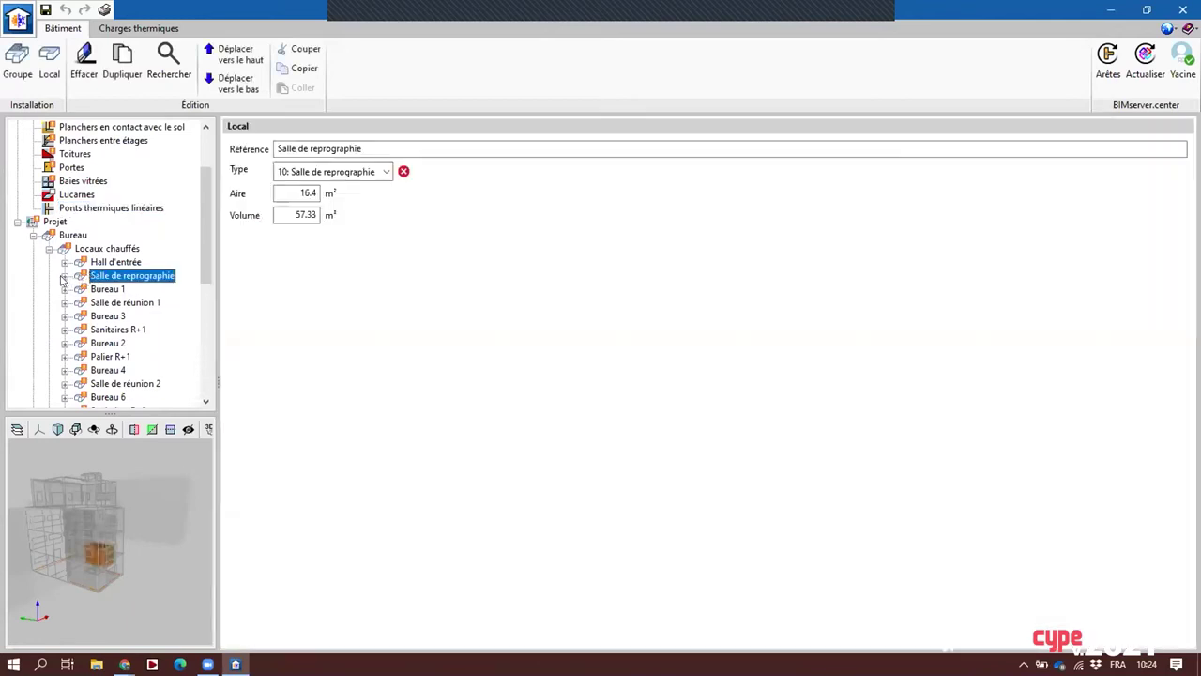
pyautogui.click(65, 276)
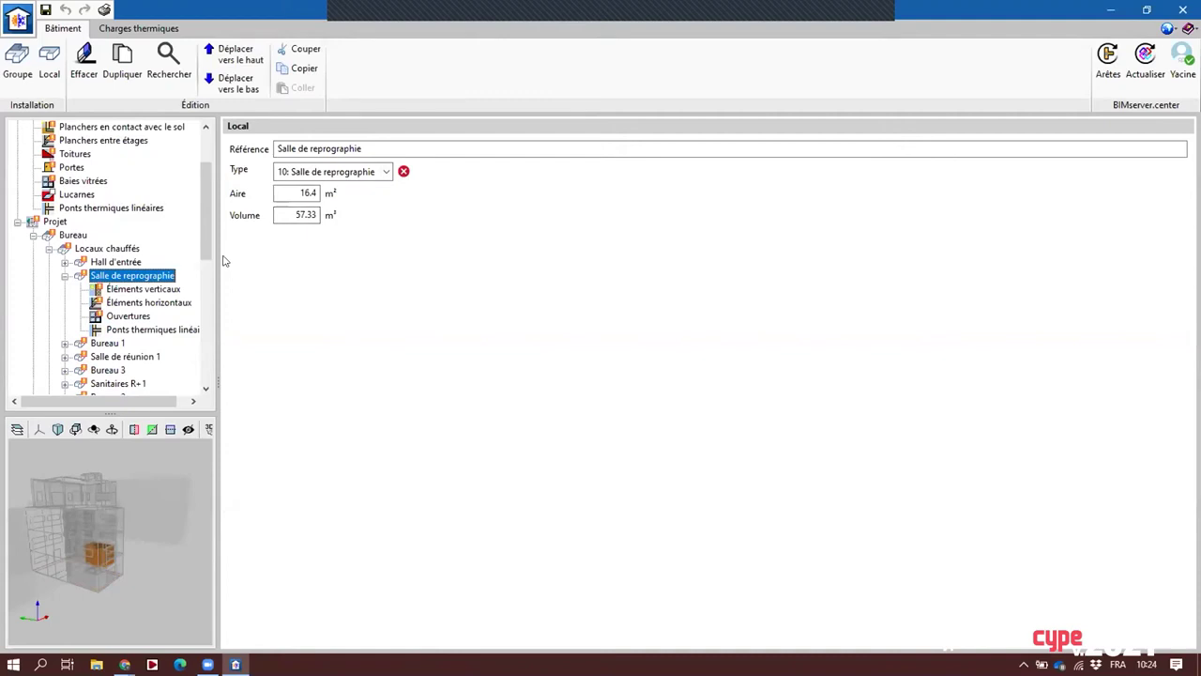
pyautogui.click(140, 290)
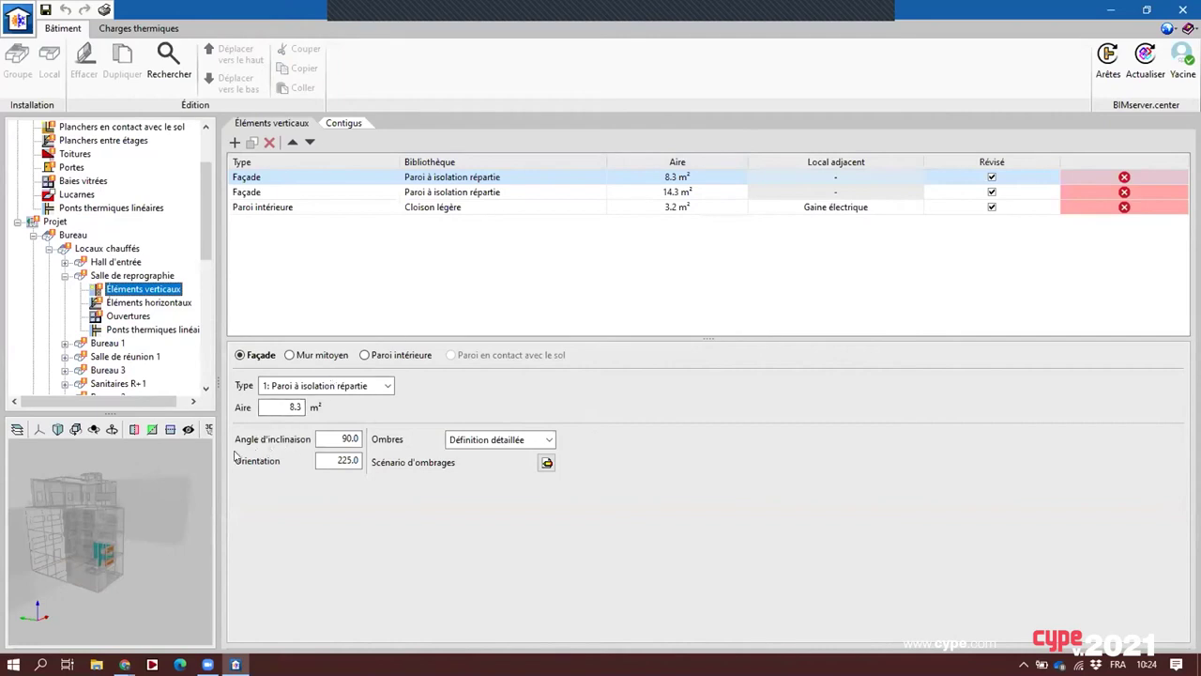
pyautogui.click(122, 302)
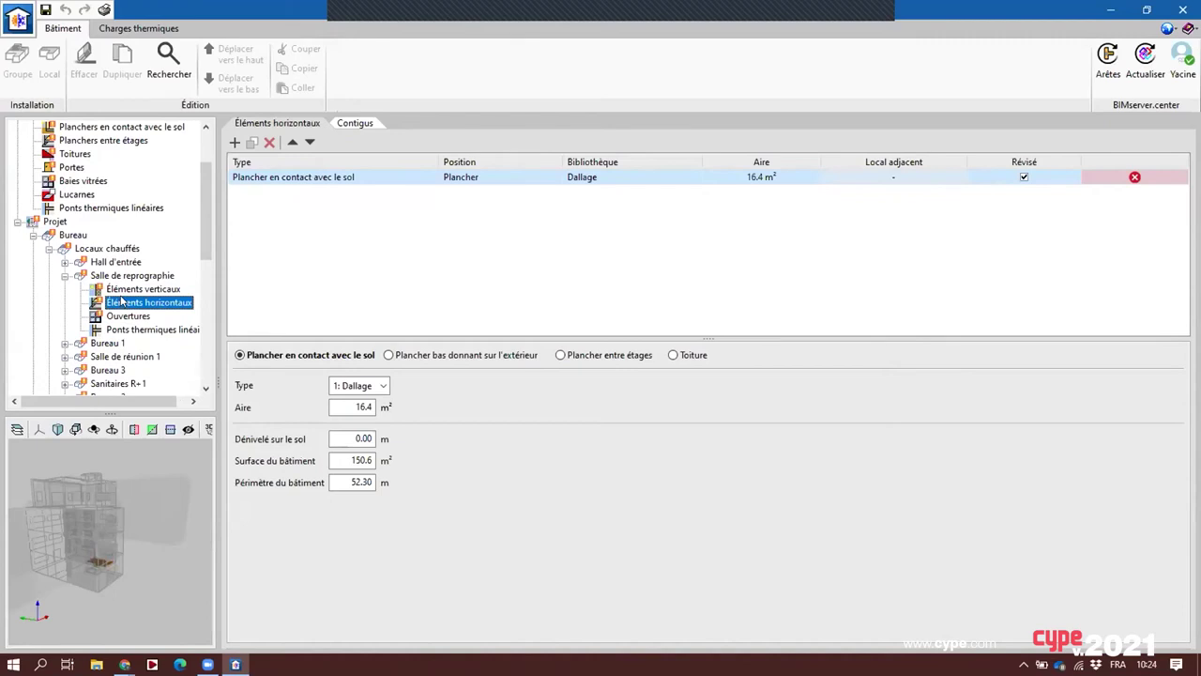
pyautogui.click(125, 316)
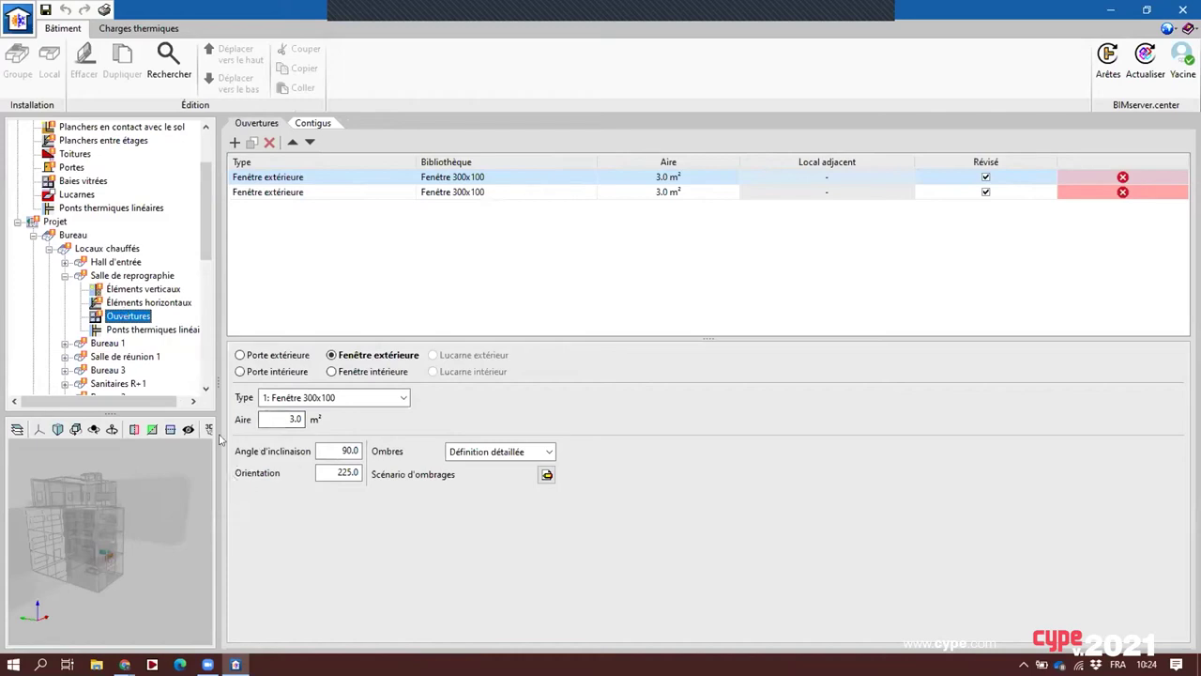
pyautogui.click(106, 331)
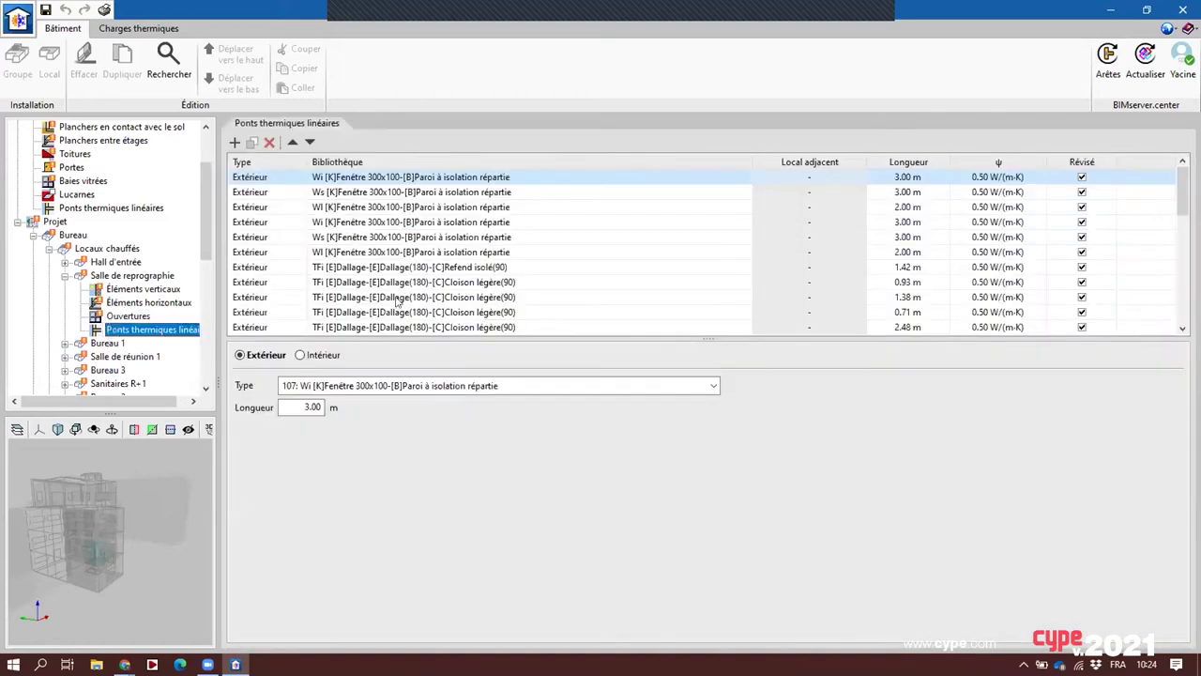
pyautogui.scroll(-2, 43, 319)
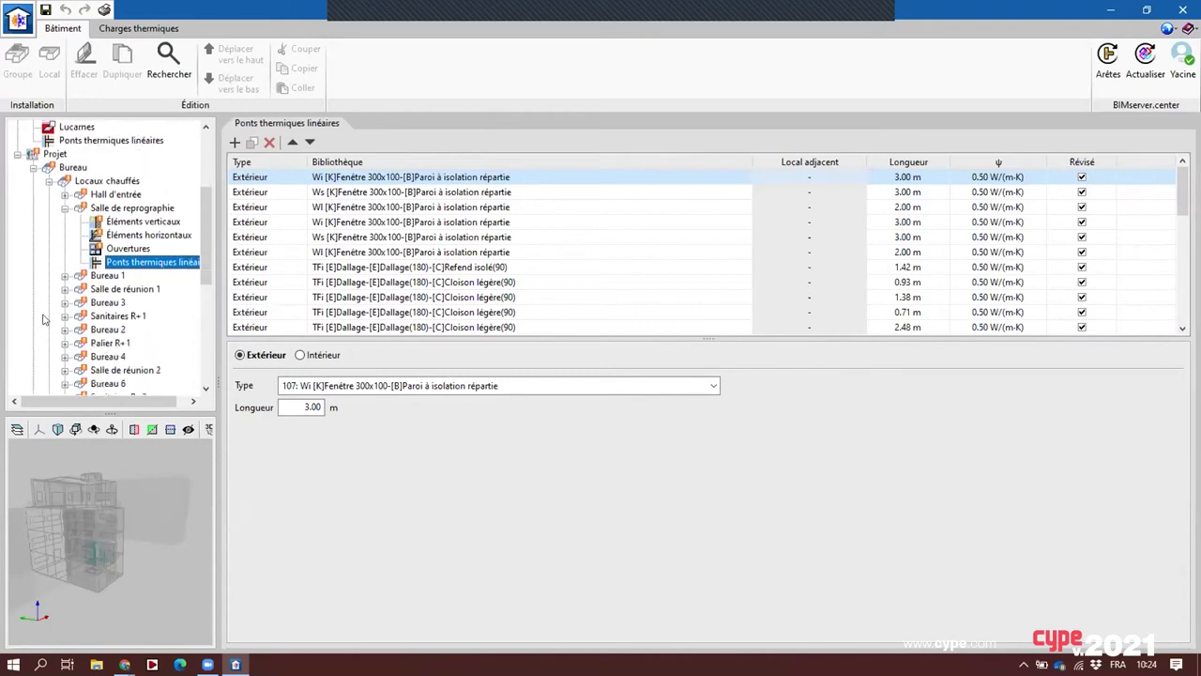
pyautogui.scroll(-4, 9, 310)
pyautogui.scroll(9, 27, 261)
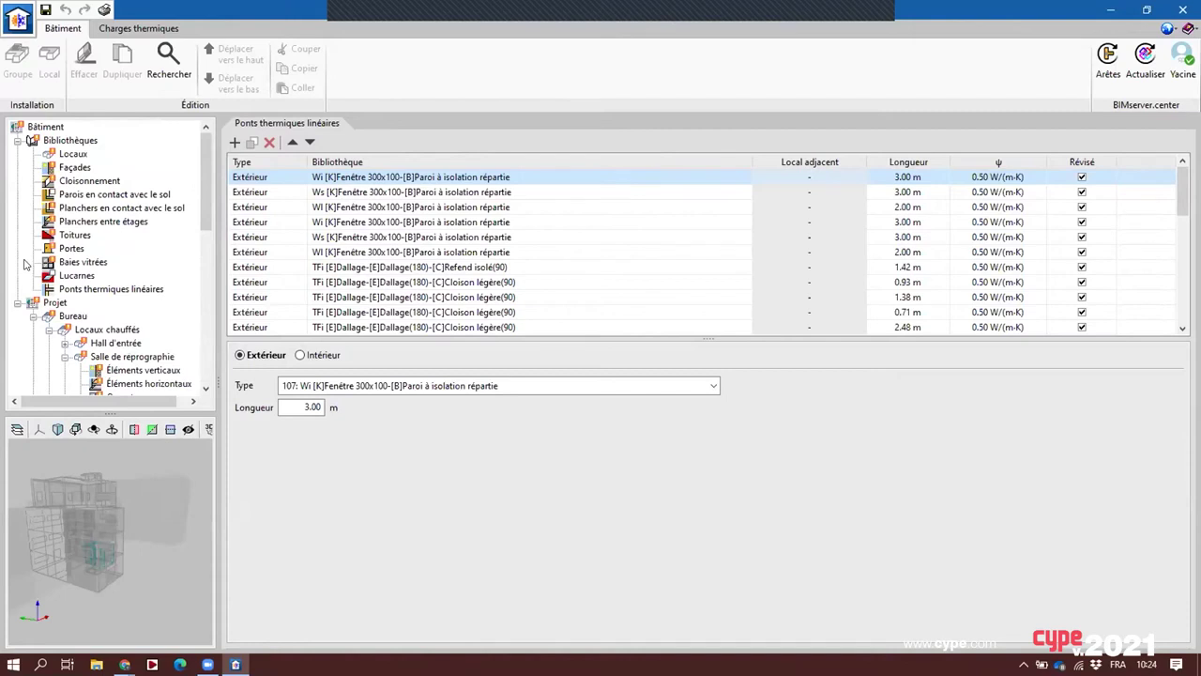
# Open the recent job Bureaux Loads.hva without saving the current job
pyautogui.click(17, 23)
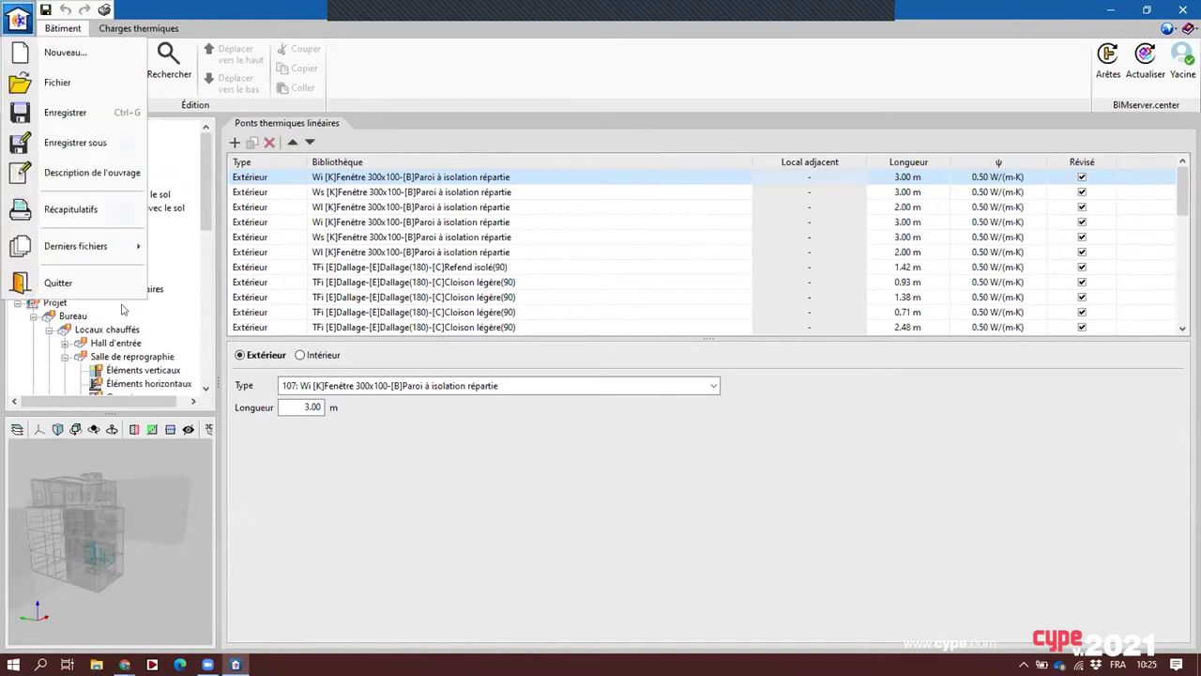
pyautogui.moveTo(111, 251)
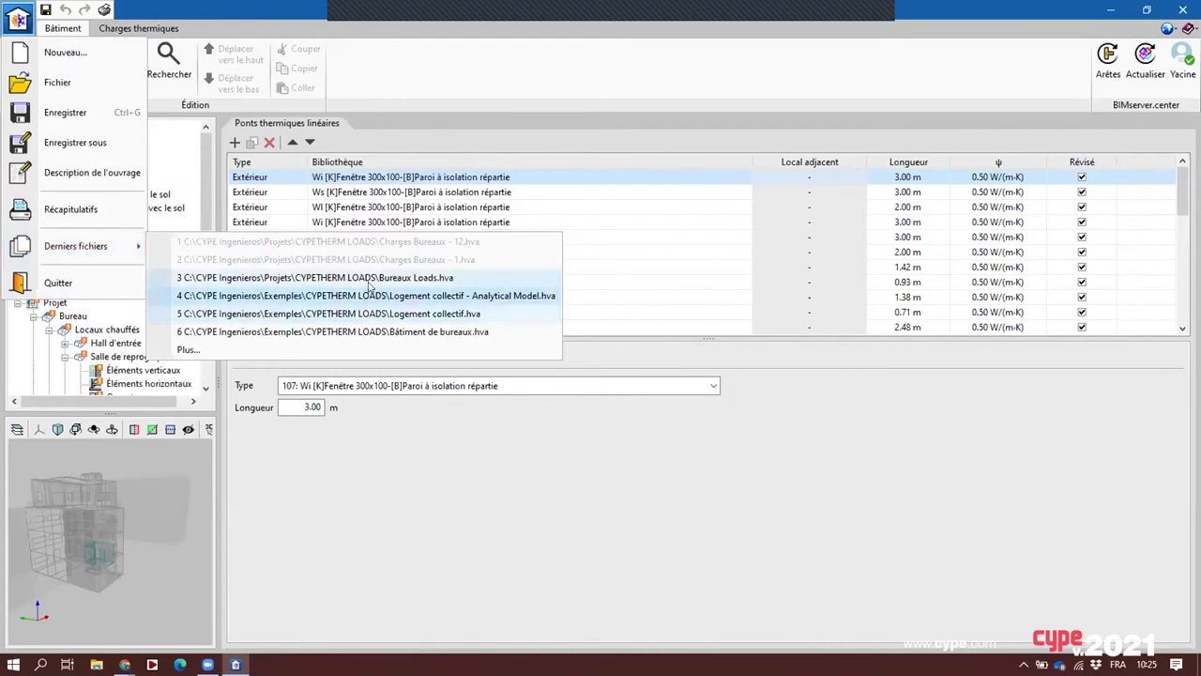
pyautogui.click(281, 277)
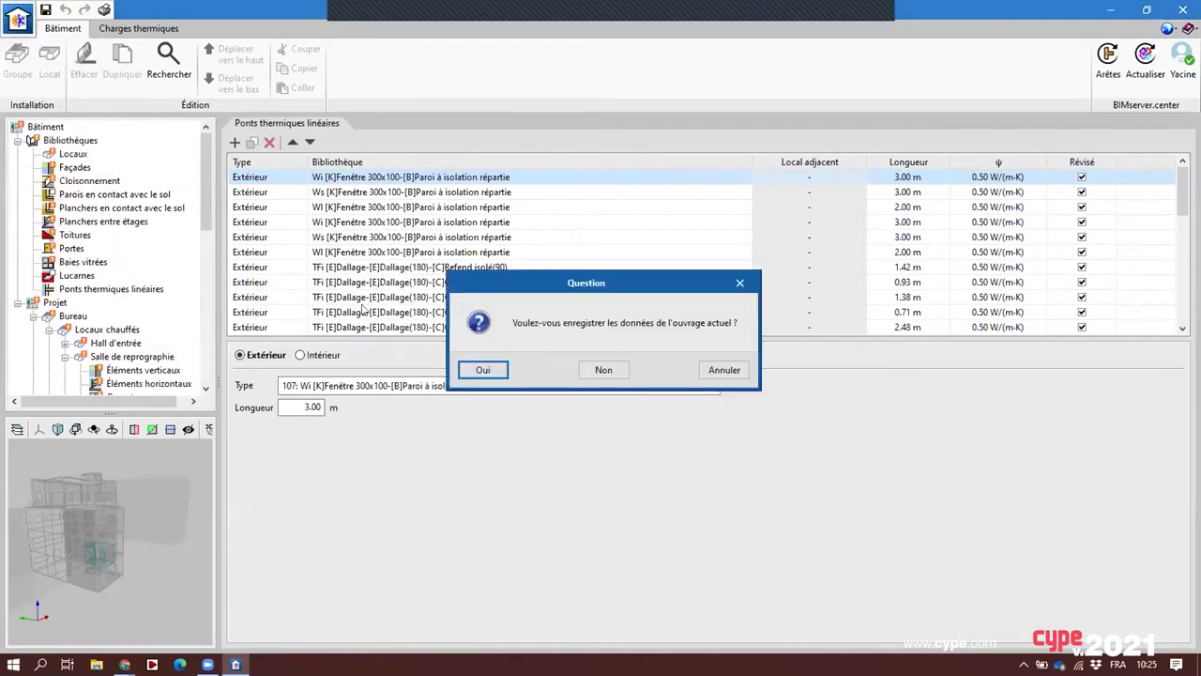
pyautogui.click(603, 370)
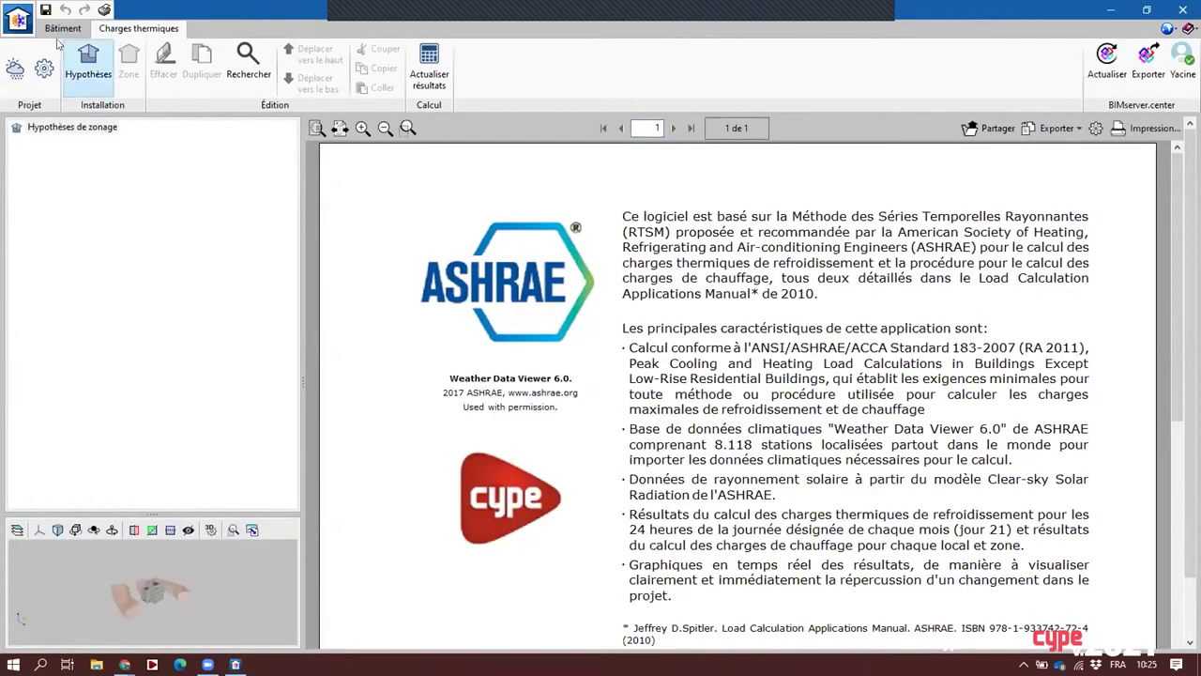
# Review the room types in the building library, opening the Bureau, Gaine électrique, Sanitaires and Cafétéria definitions
pyautogui.click(62, 29)
pyautogui.click(71, 153)
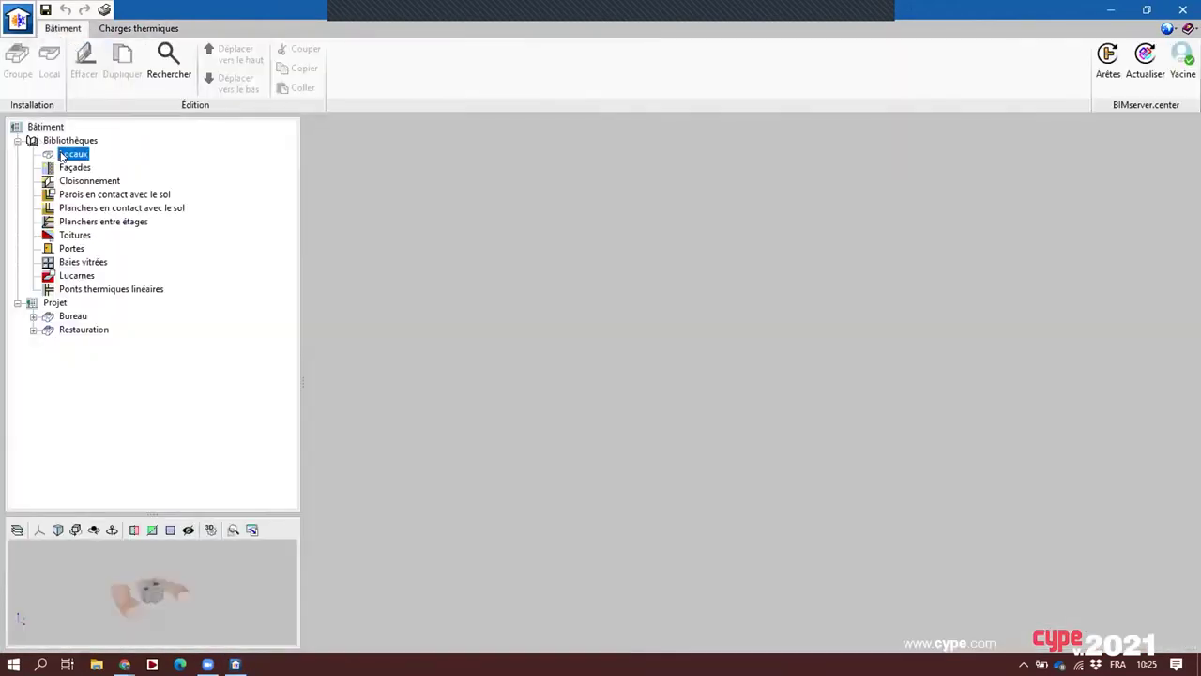
pyautogui.doubleClick(369, 157)
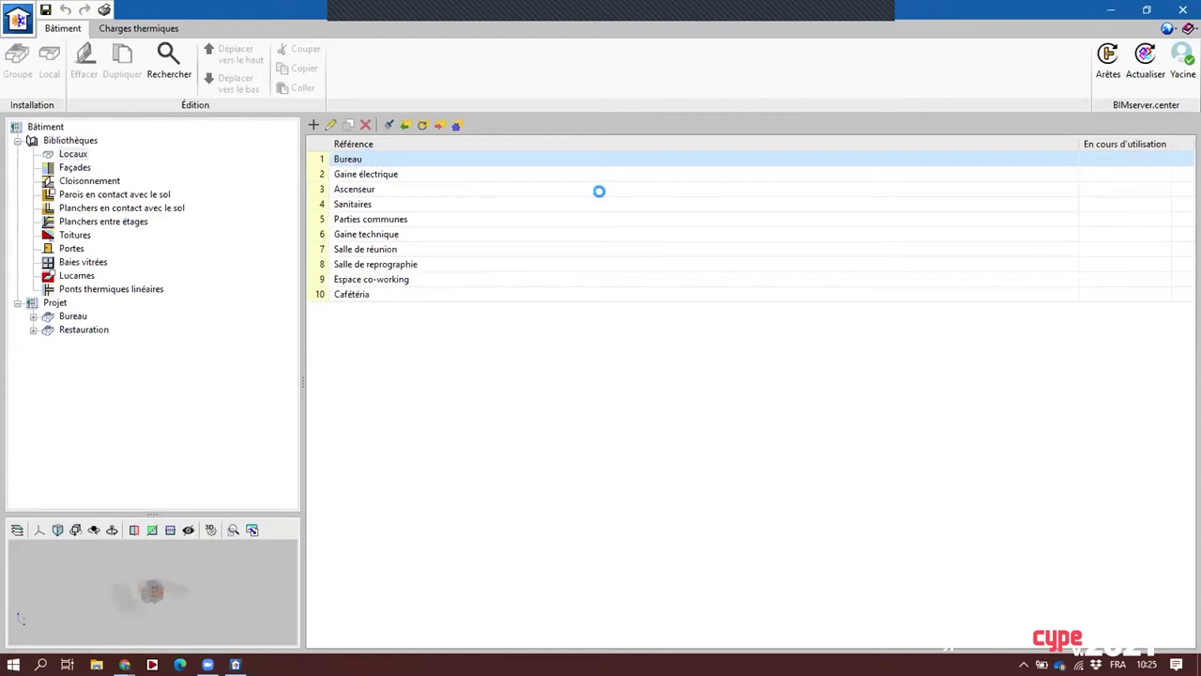
pyautogui.click(864, 23)
pyautogui.doubleClick(347, 173)
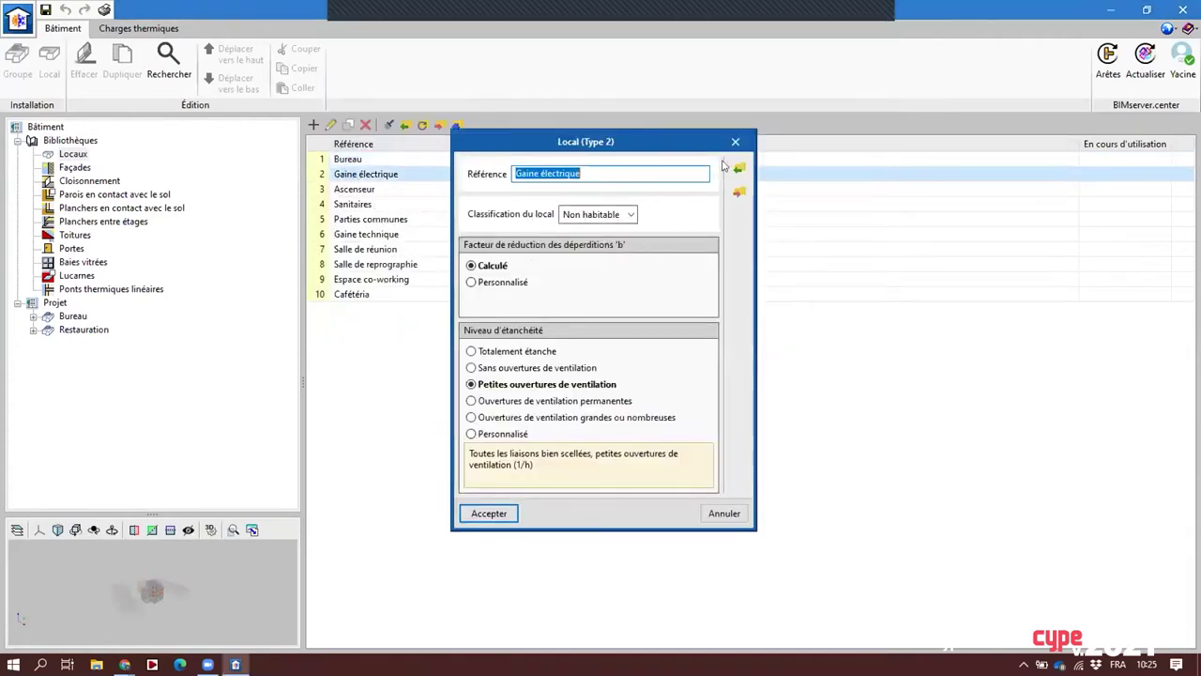
pyautogui.click(735, 142)
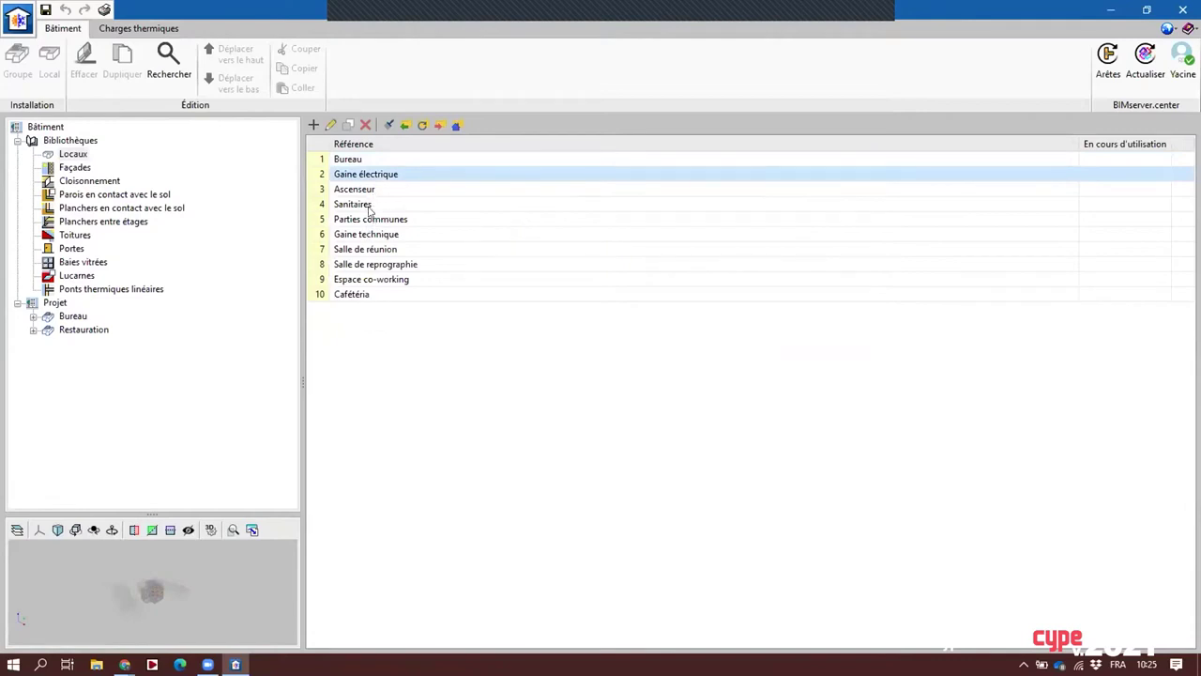
pyautogui.doubleClick(368, 209)
pyautogui.click(861, 23)
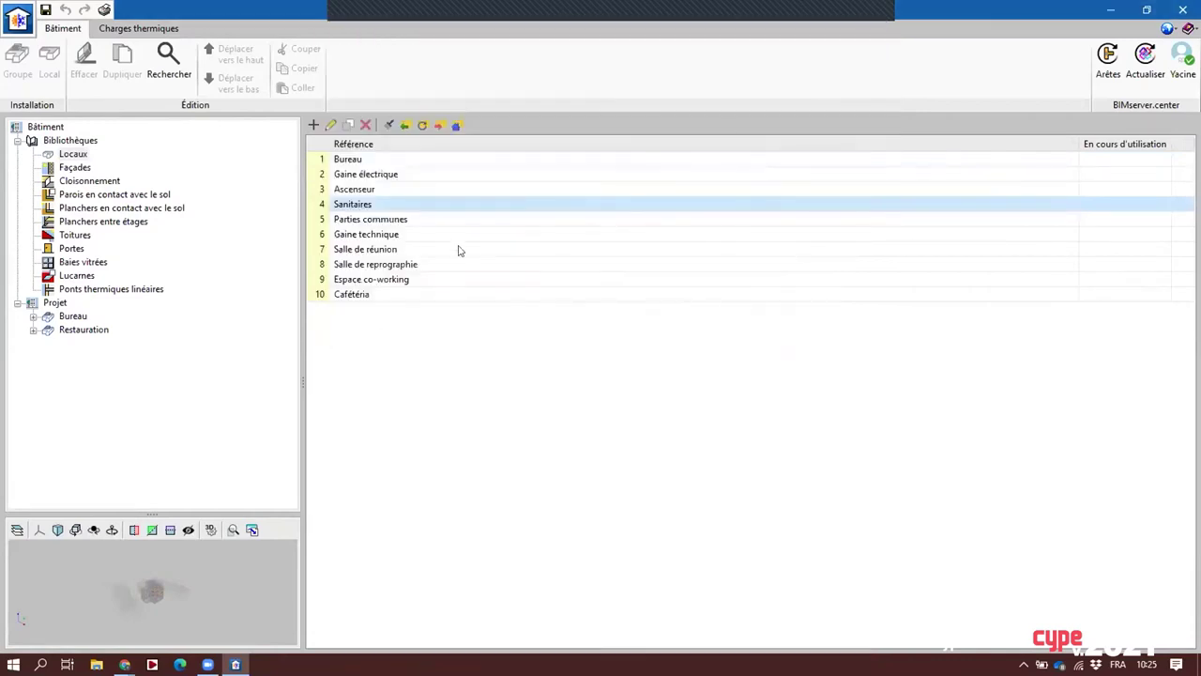
pyautogui.doubleClick(402, 296)
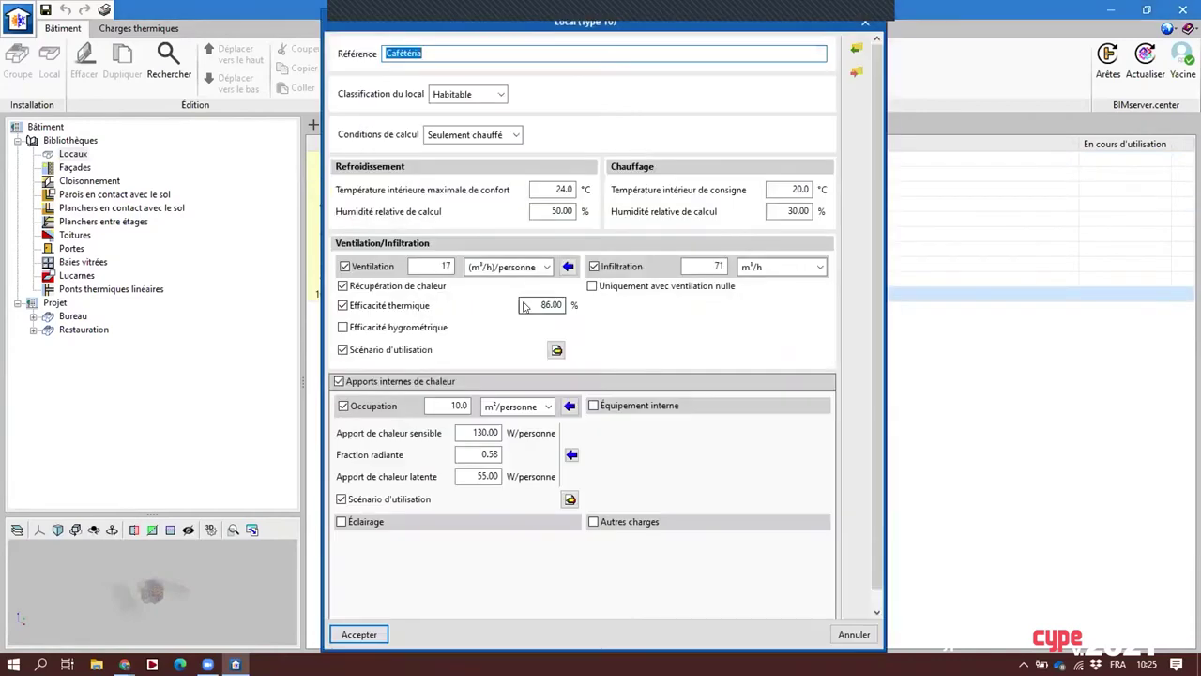
pyautogui.scroll(-1, 655, 353)
pyautogui.scroll(1, 655, 353)
pyautogui.click(866, 21)
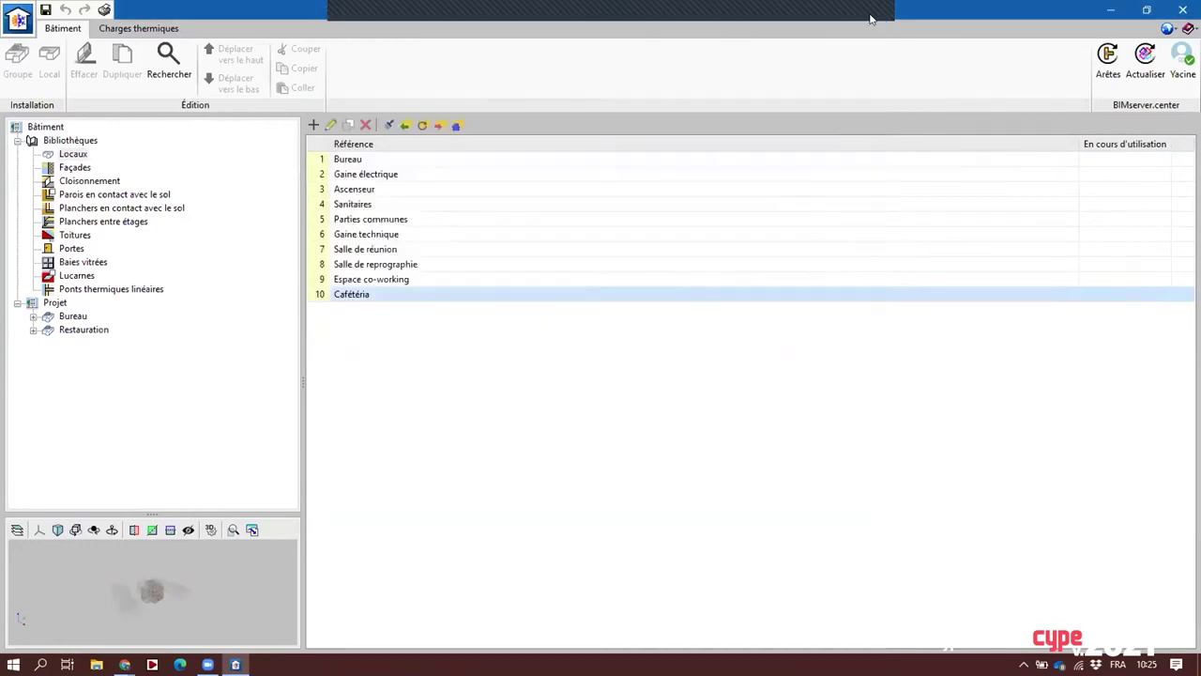
# Review the layer compositions of the library's façades, then its partitions and the Plancher entre étages and Dallage floors
pyautogui.click(77, 168)
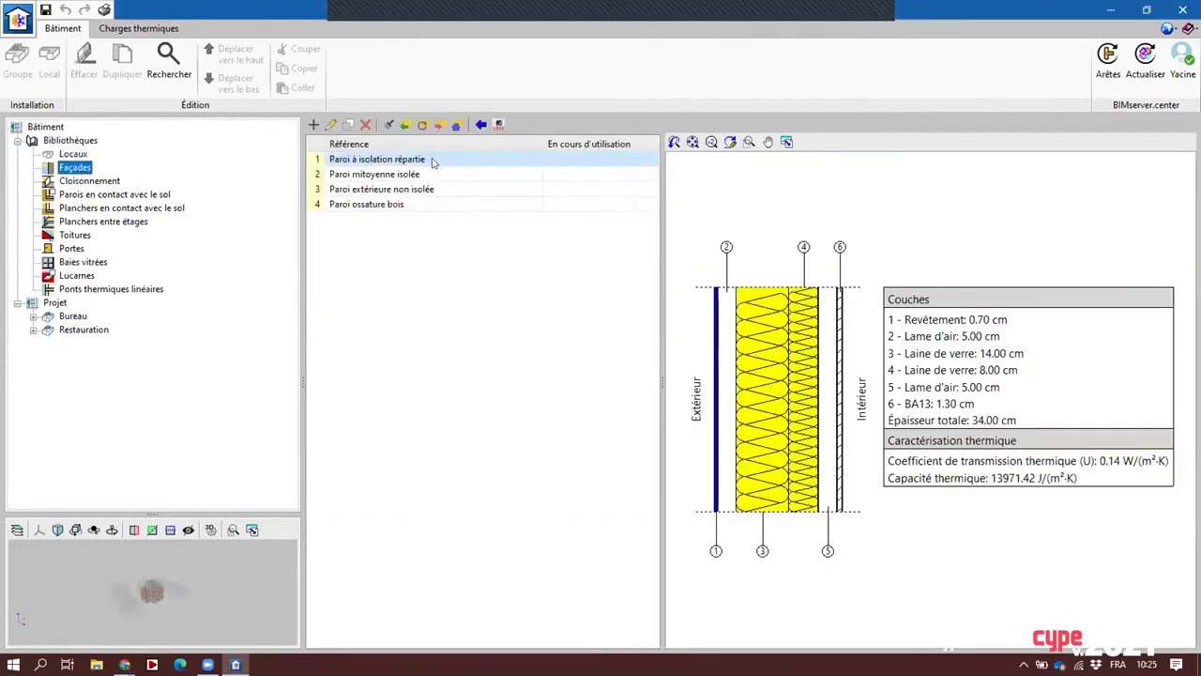
pyautogui.click(428, 178)
pyautogui.click(427, 189)
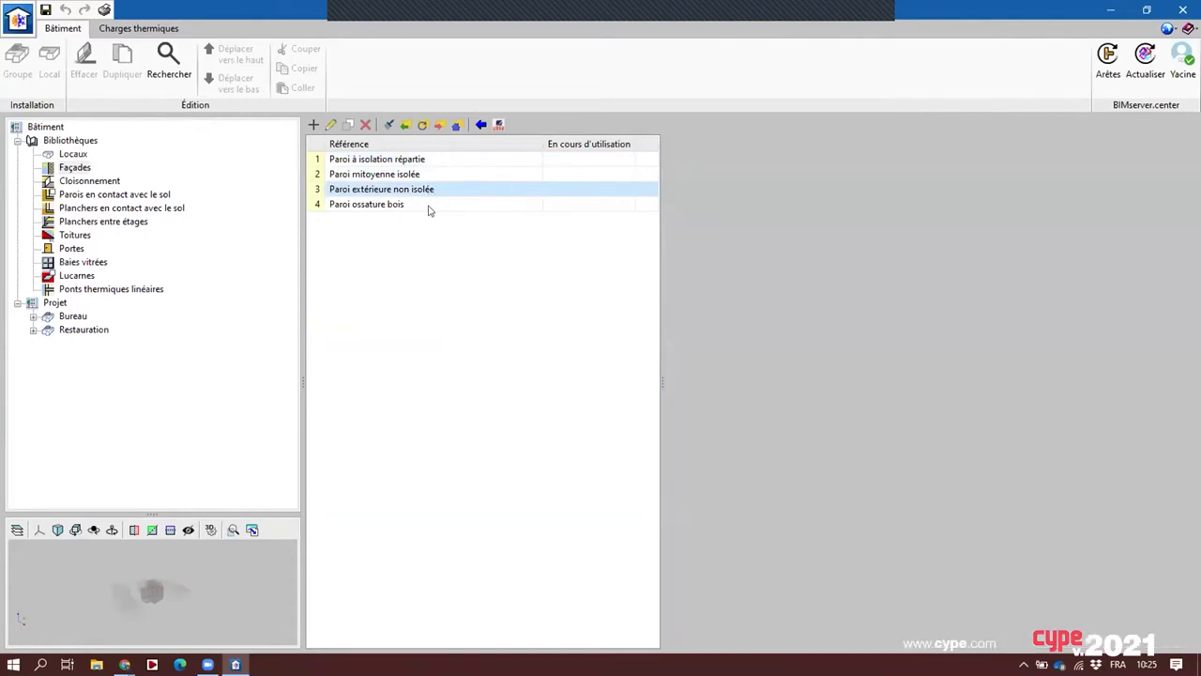
pyautogui.click(426, 204)
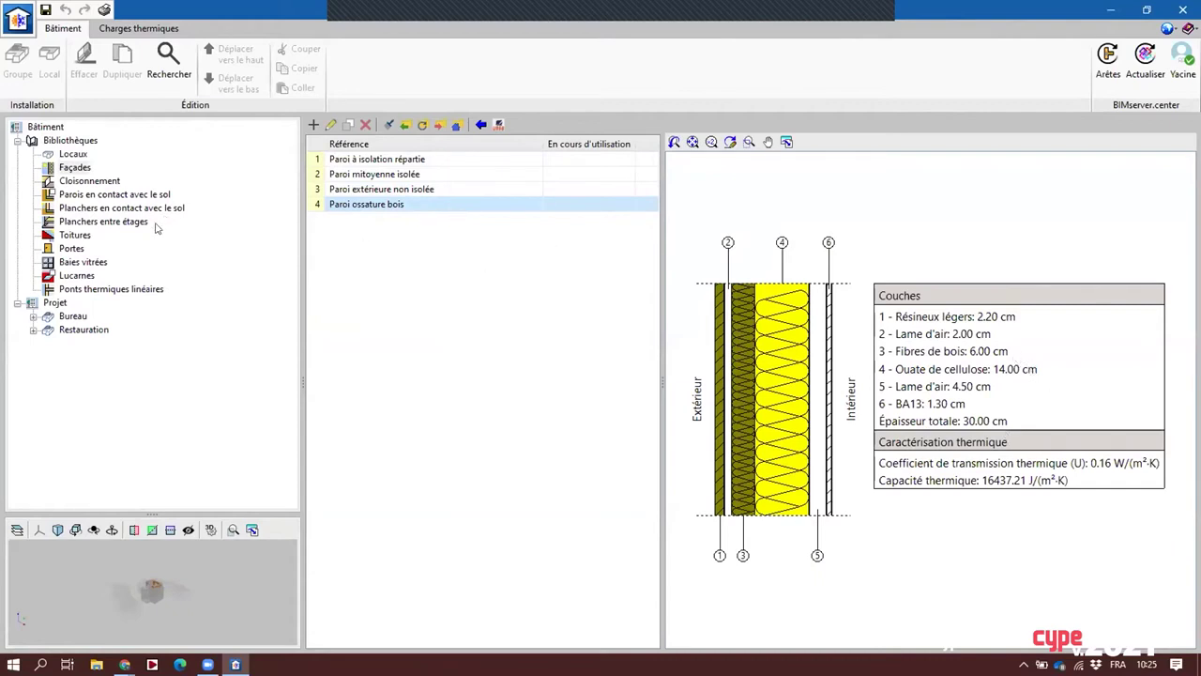
pyautogui.click(92, 181)
pyautogui.click(81, 220)
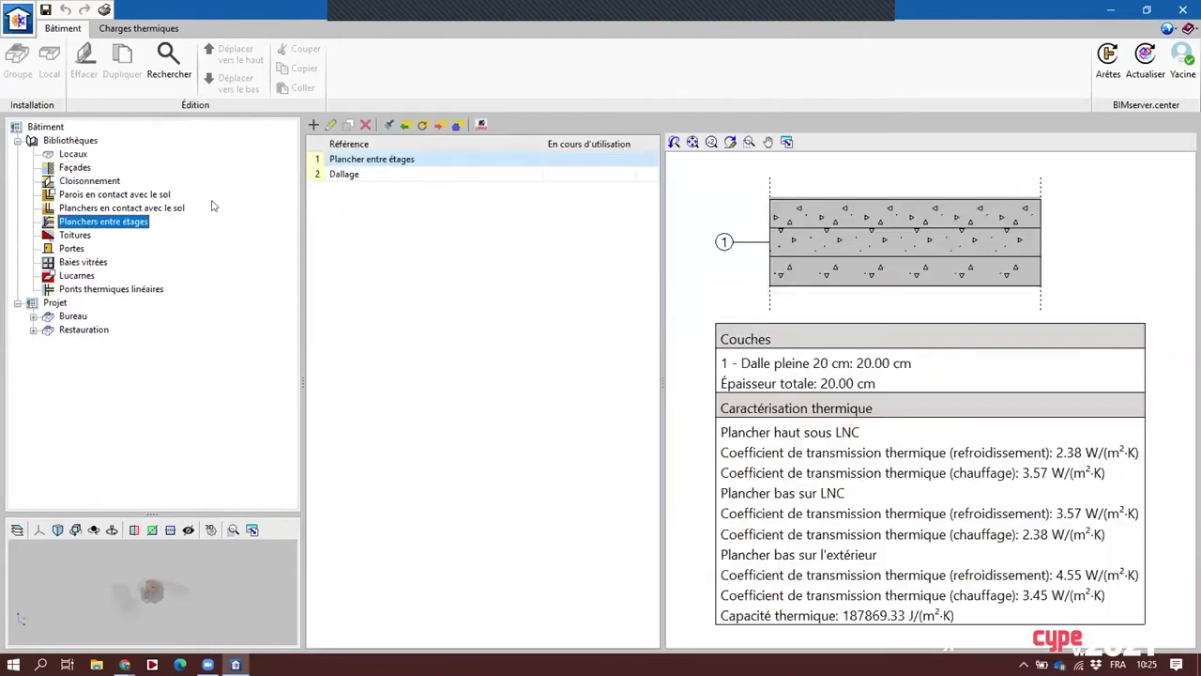
pyautogui.click(343, 177)
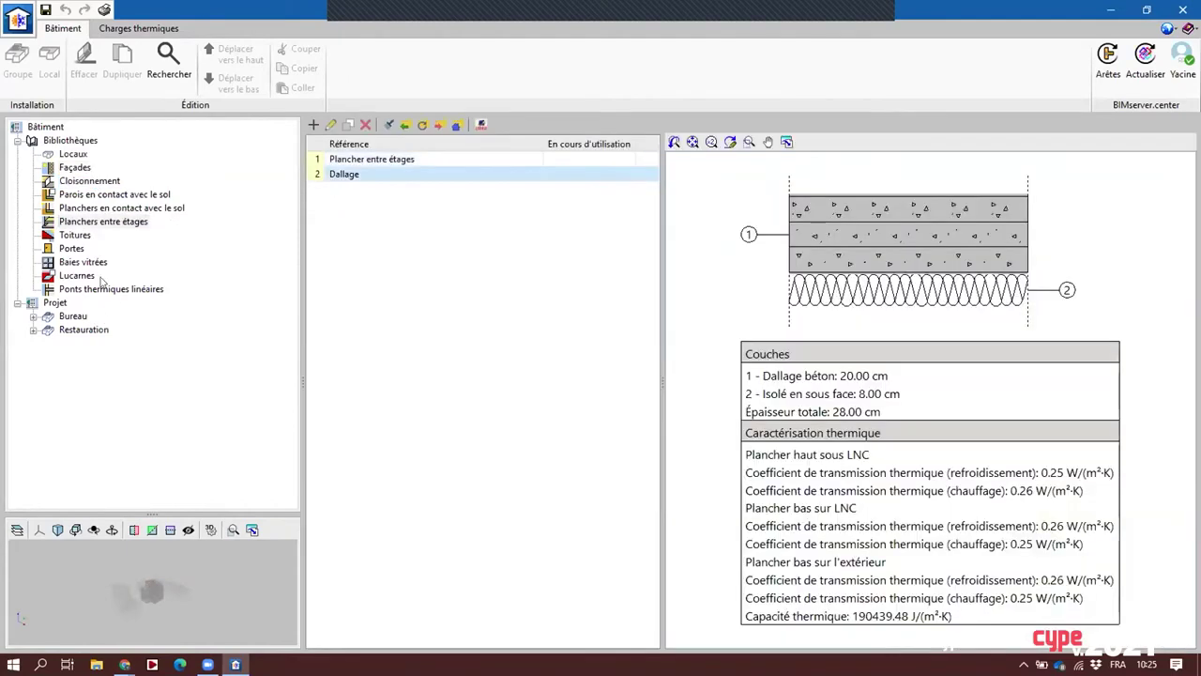
# Check the library's Porte intérieure, the Porte vitrée intérieure glazed opening and the list of linear thermal bridges
pyautogui.click(73, 251)
pyautogui.doubleClick(362, 161)
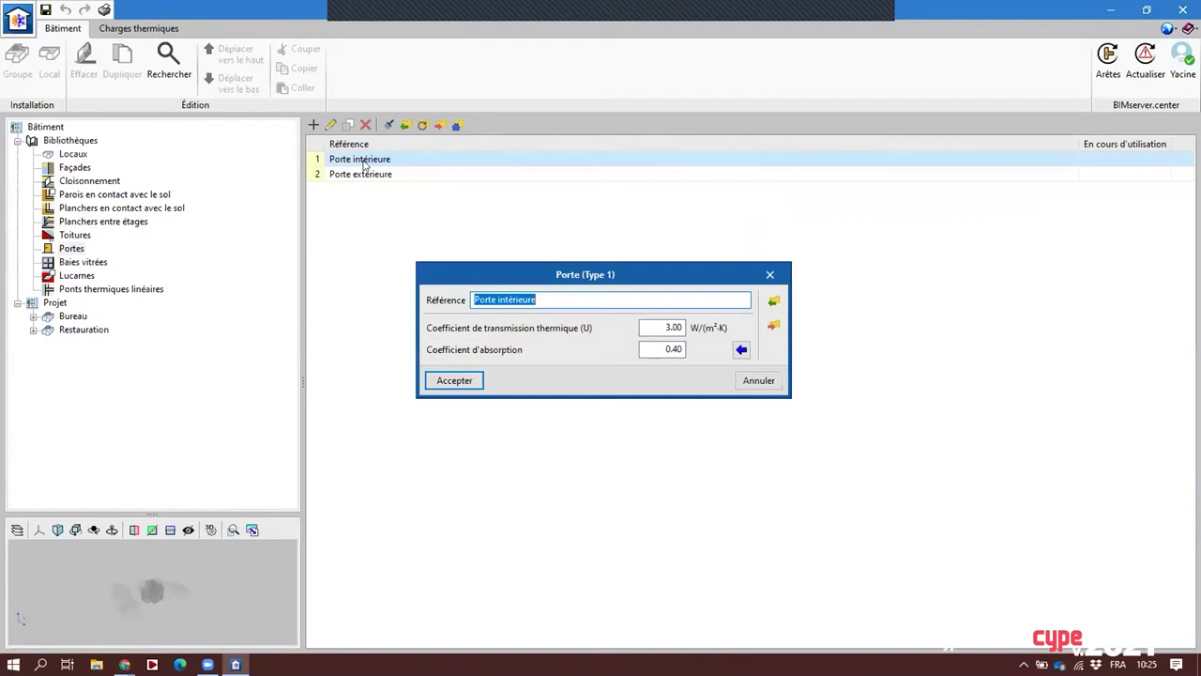
pyautogui.click(770, 276)
pyautogui.click(83, 262)
pyautogui.doubleClick(386, 174)
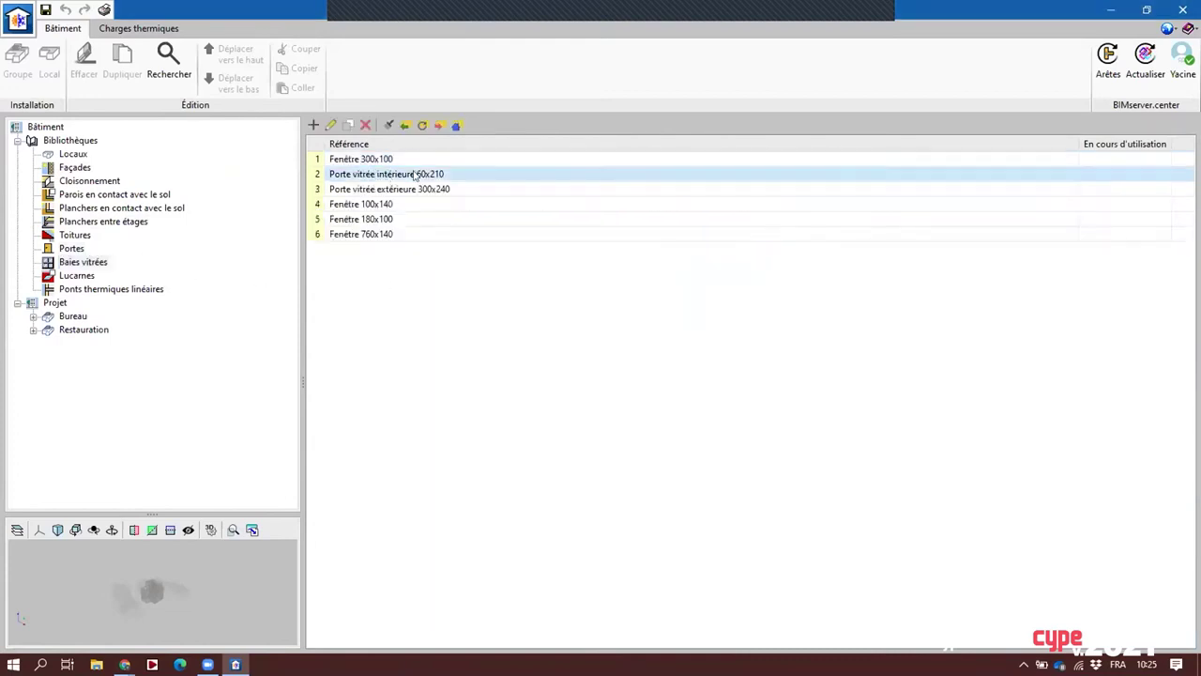
pyautogui.click(937, 247)
pyautogui.click(75, 290)
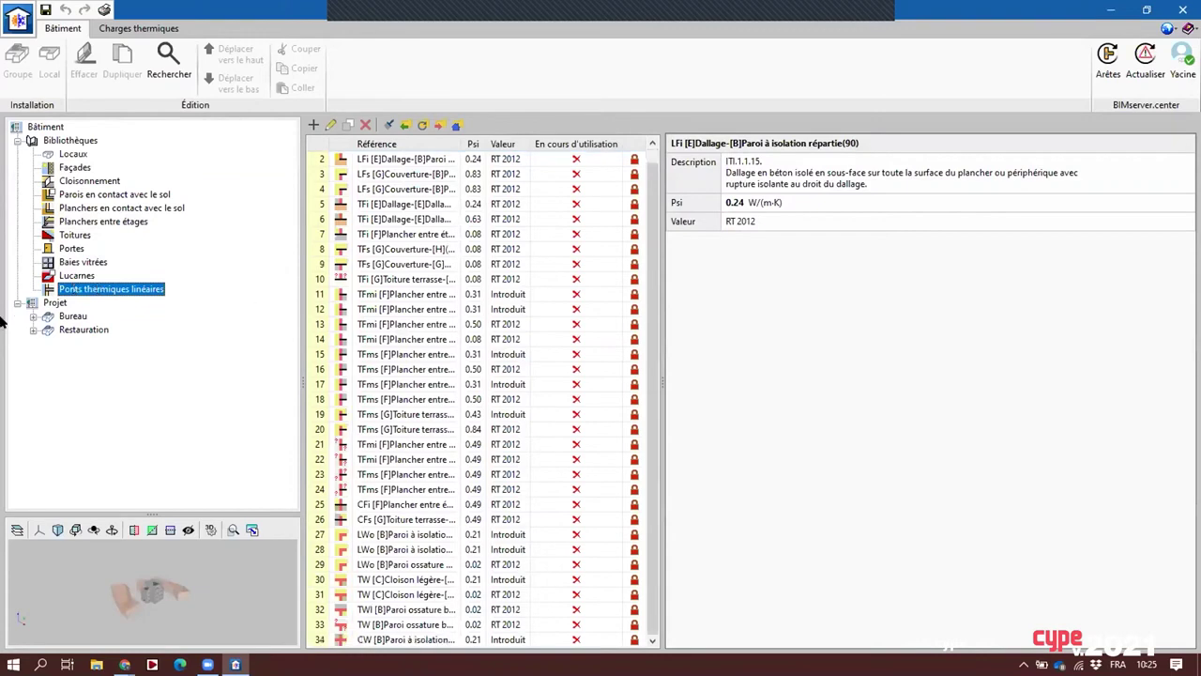
# Expand the Bureau group's heated rooms and review the Hall d'entrée's vertical elements
pyautogui.click(58, 317)
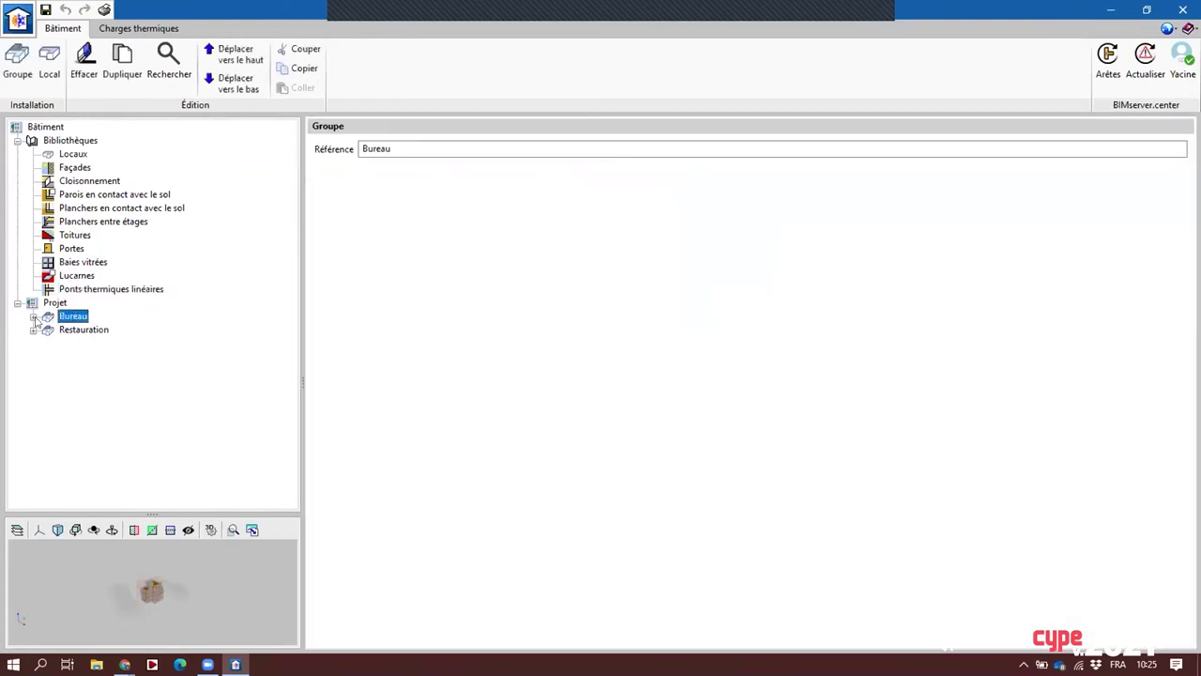
pyautogui.click(33, 316)
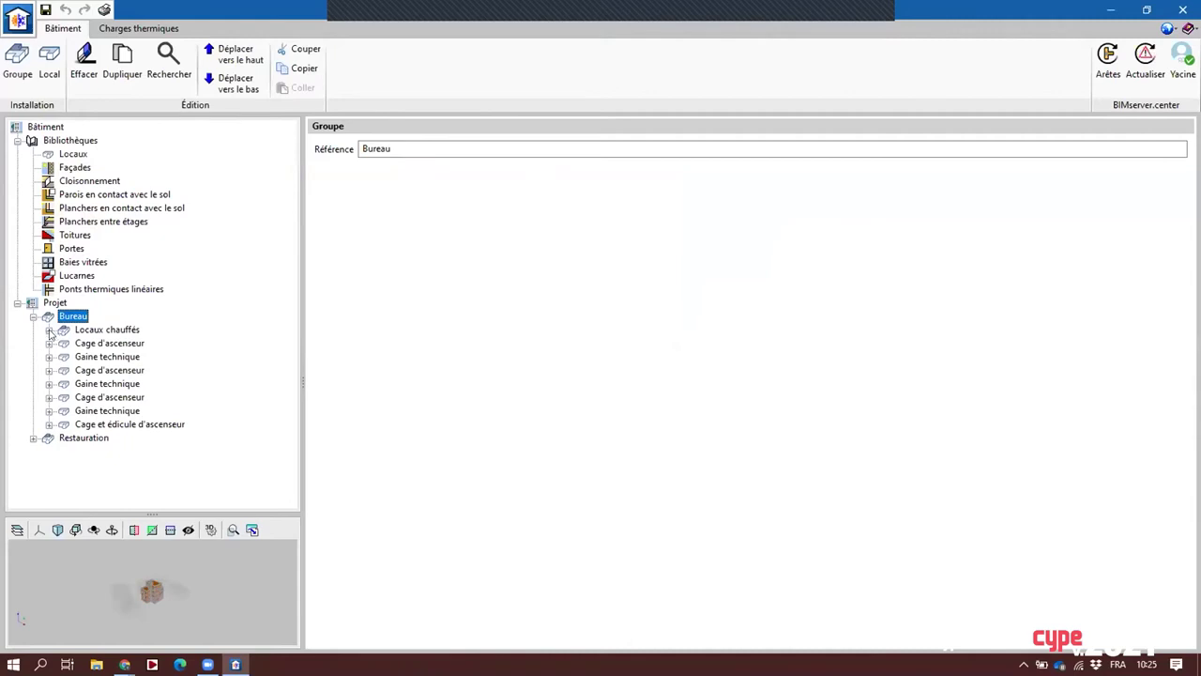
pyautogui.click(49, 330)
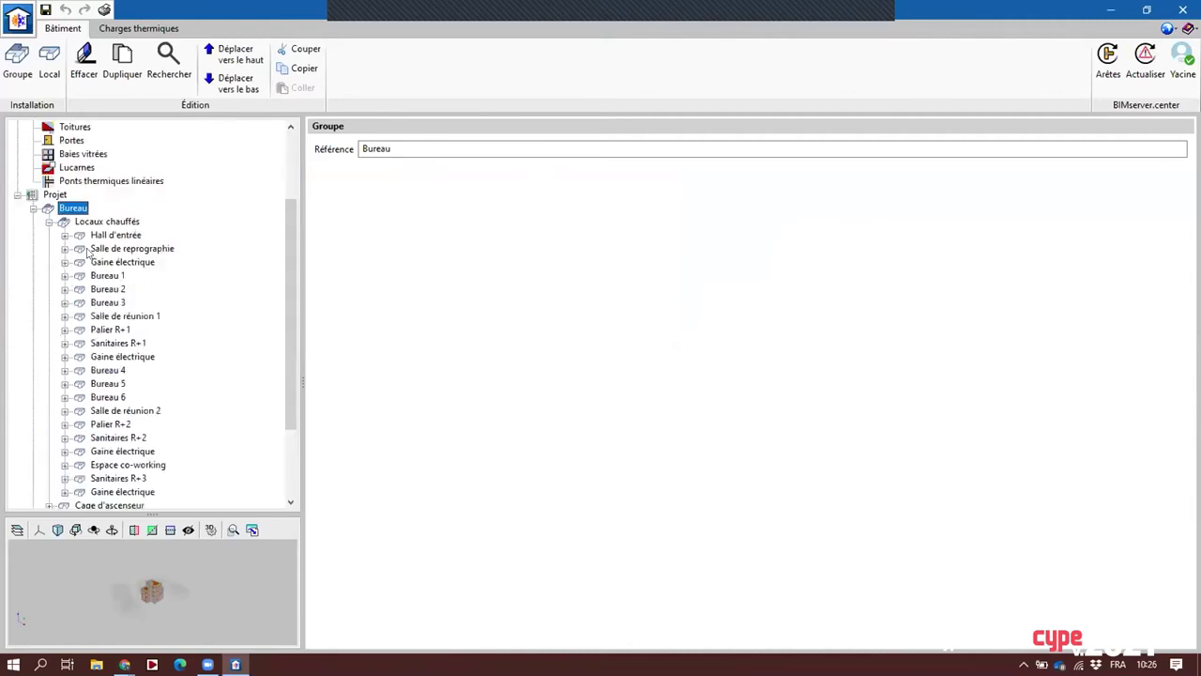
pyautogui.click(64, 235)
pyautogui.click(136, 249)
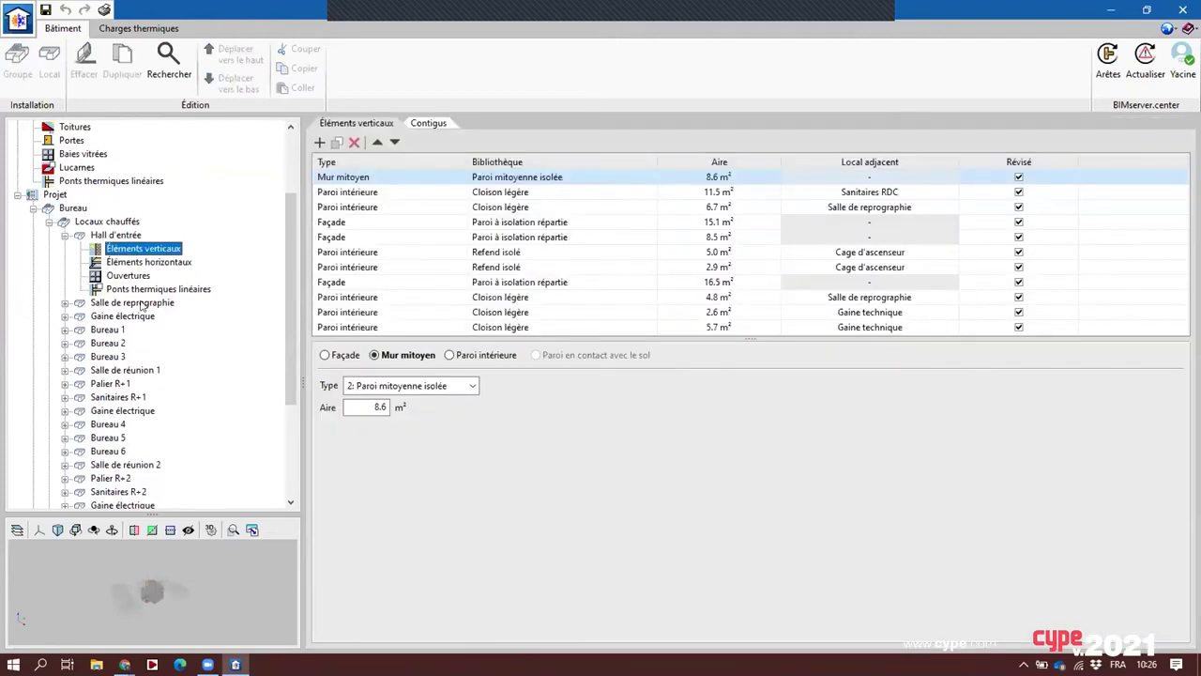
pyautogui.scroll(-4, 141, 305)
pyautogui.scroll(7, 159, 307)
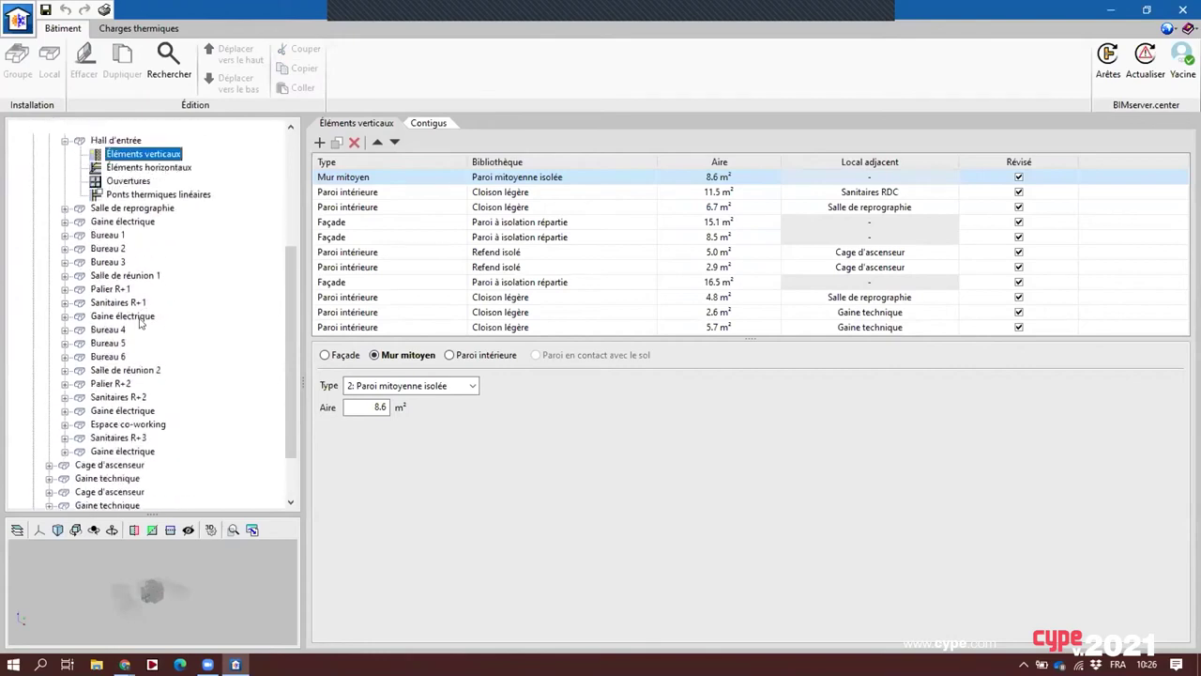
# Examine the thermal loads location data and the WMO regions and countries offered by the ASHRAE Weather Data Viewer
pyautogui.click(136, 29)
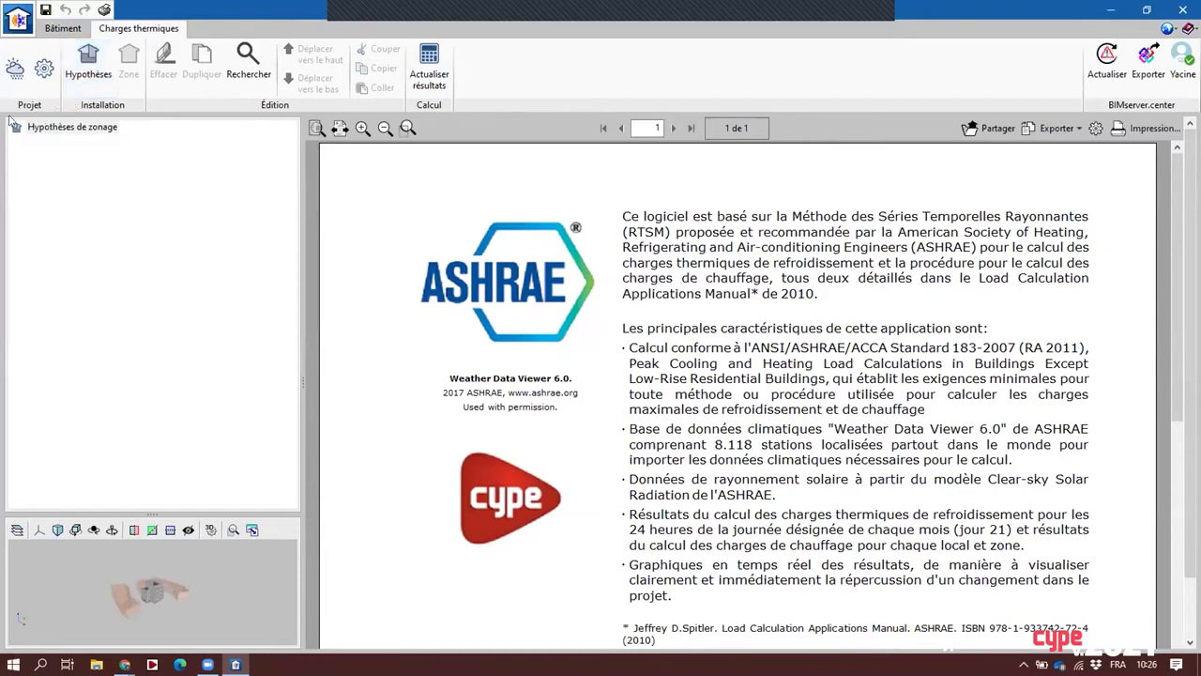
pyautogui.click(14, 66)
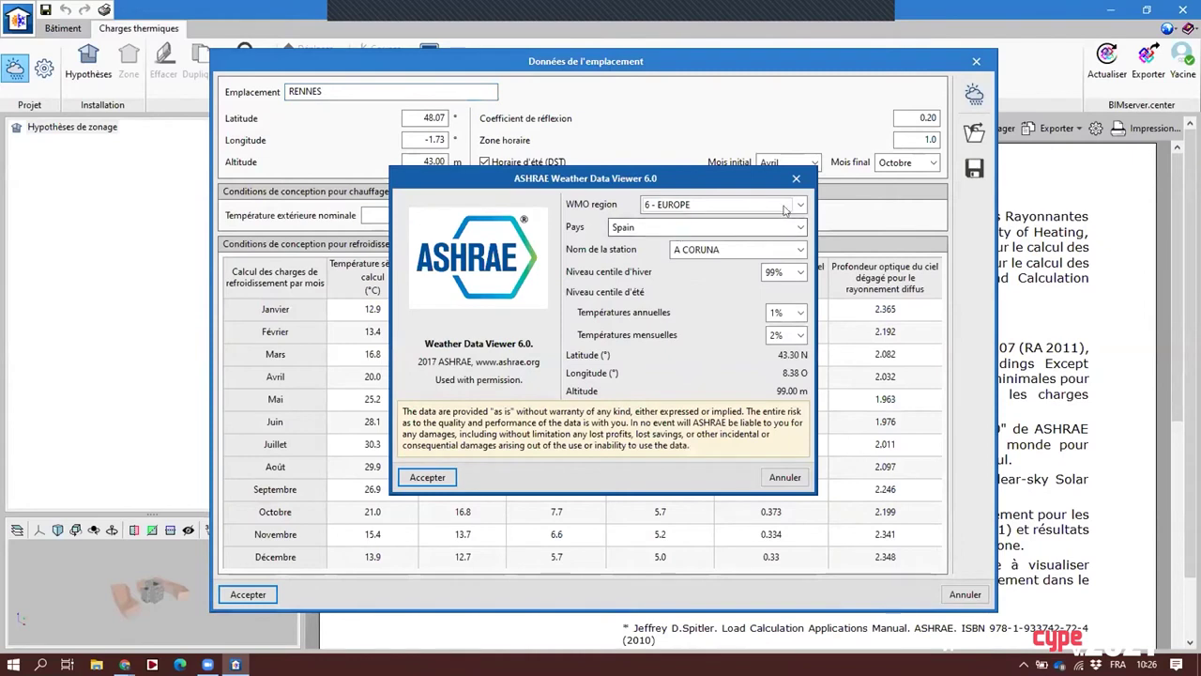
pyautogui.click(743, 204)
pyautogui.click(743, 205)
pyautogui.click(743, 205)
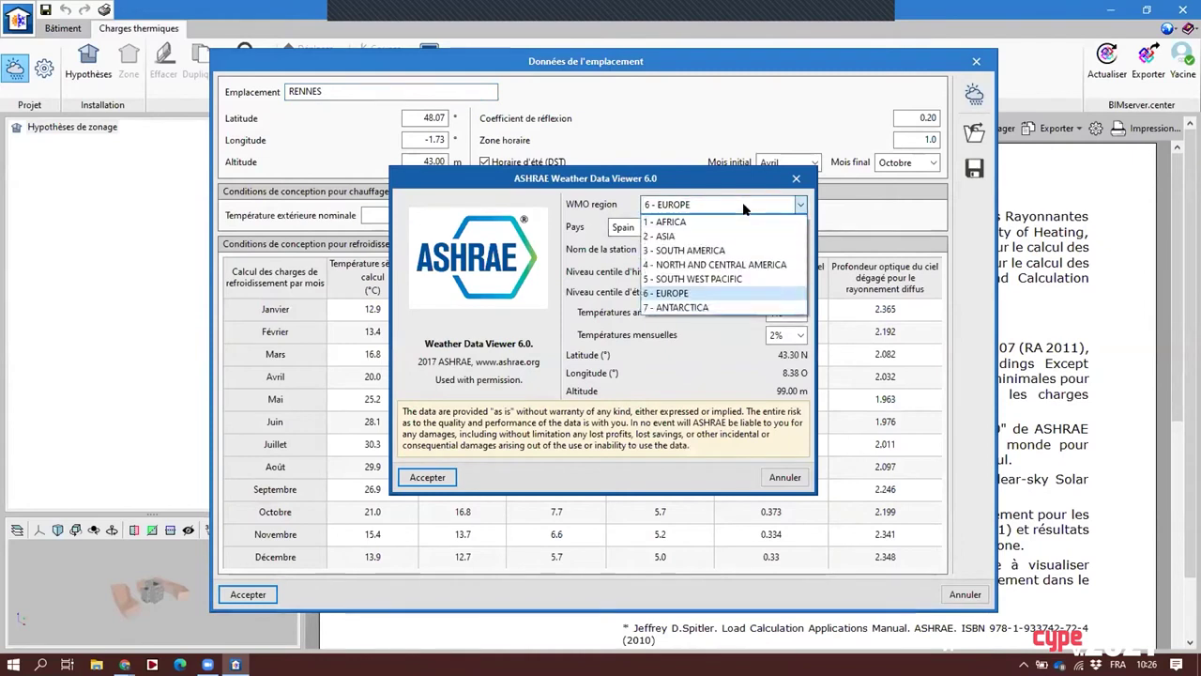
pyautogui.click(730, 208)
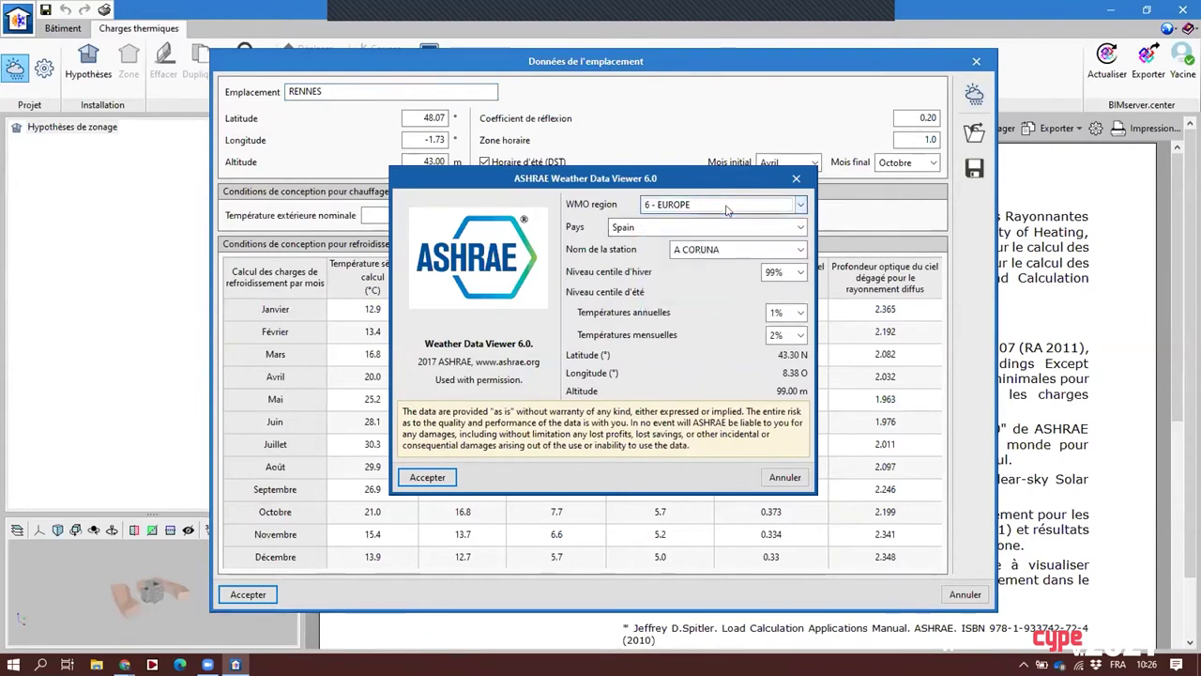
pyautogui.click(727, 226)
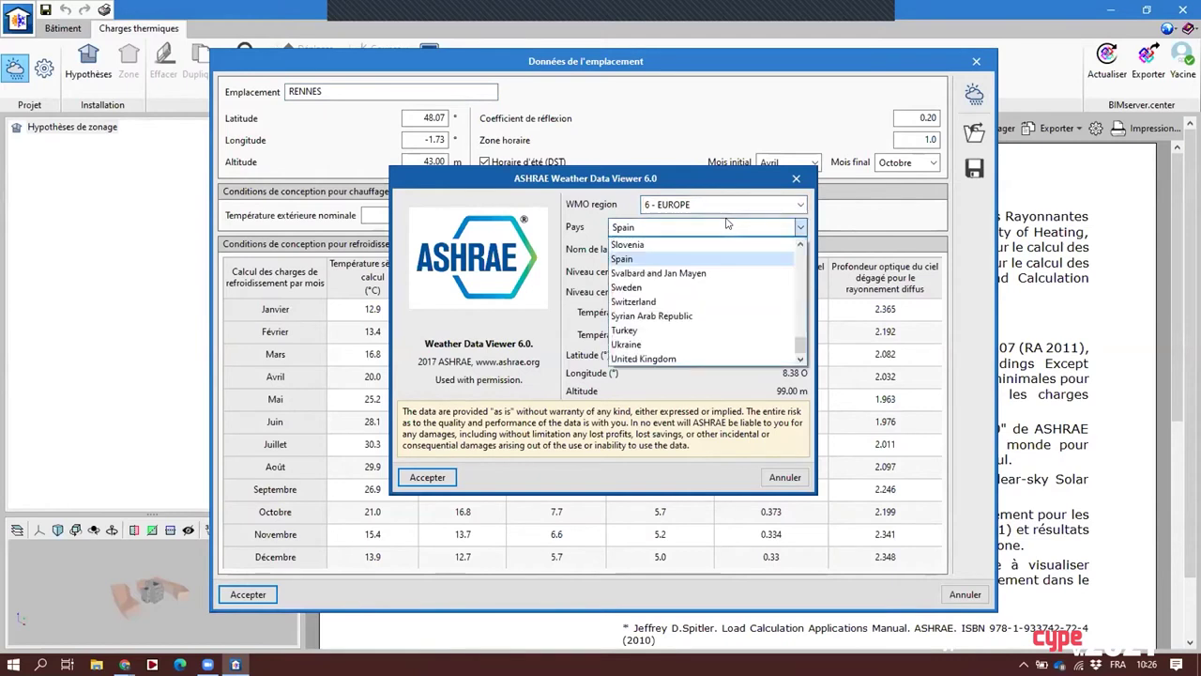
pyautogui.click(727, 225)
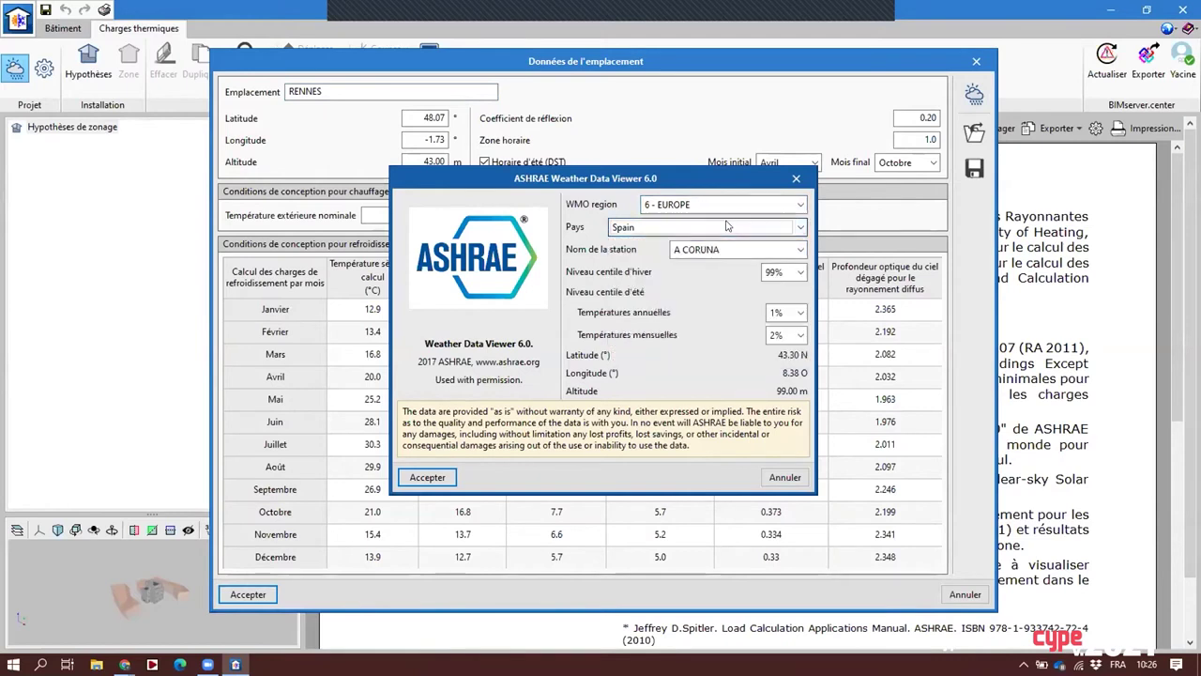
pyautogui.click(796, 178)
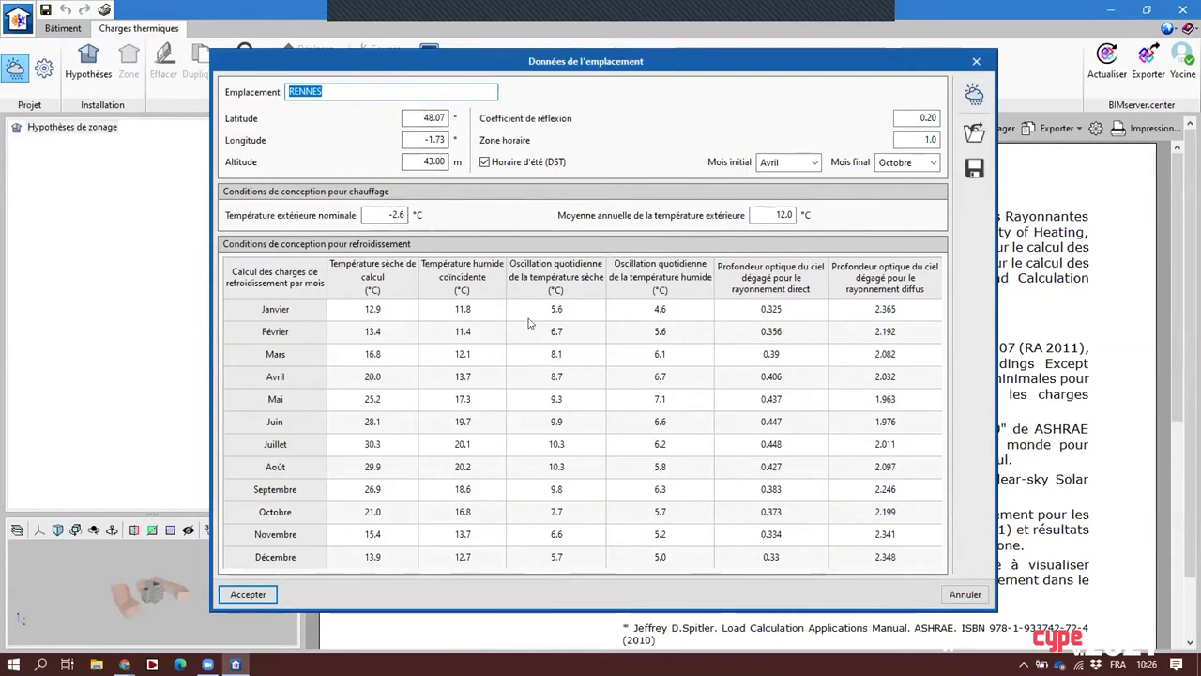
# Check that January's coincident wet-bulb temperature is editable and accept the RENNES location data
pyautogui.click(462, 309)
pyautogui.doubleClick(462, 308)
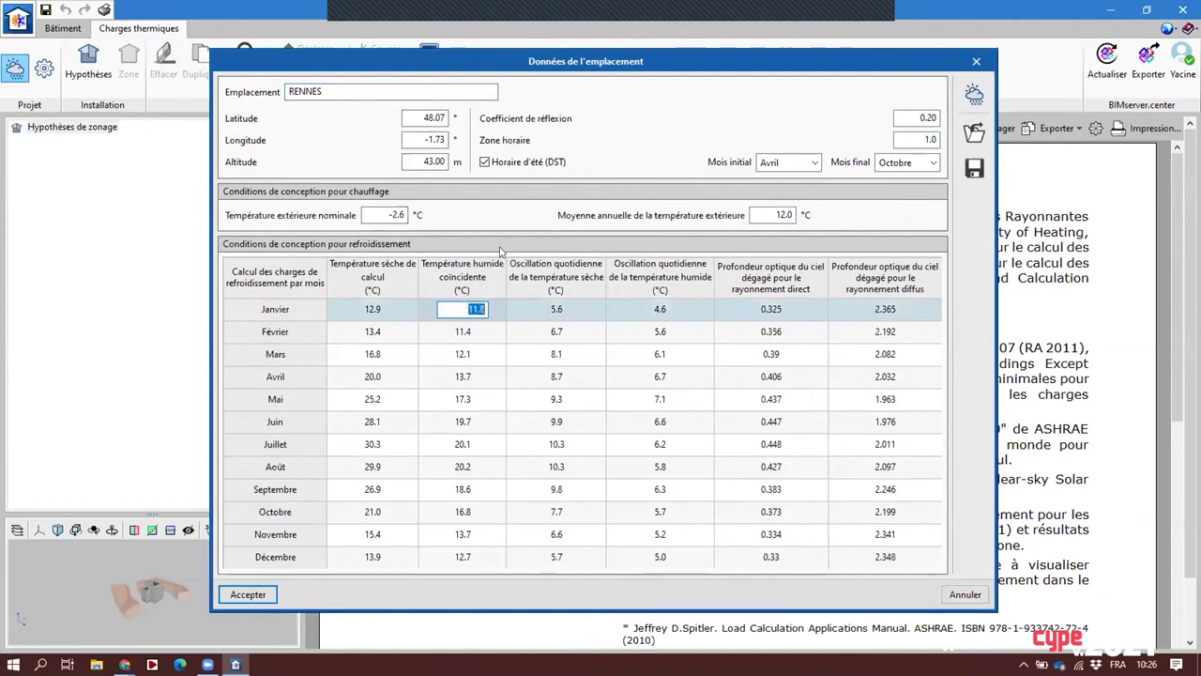
pyautogui.click(249, 593)
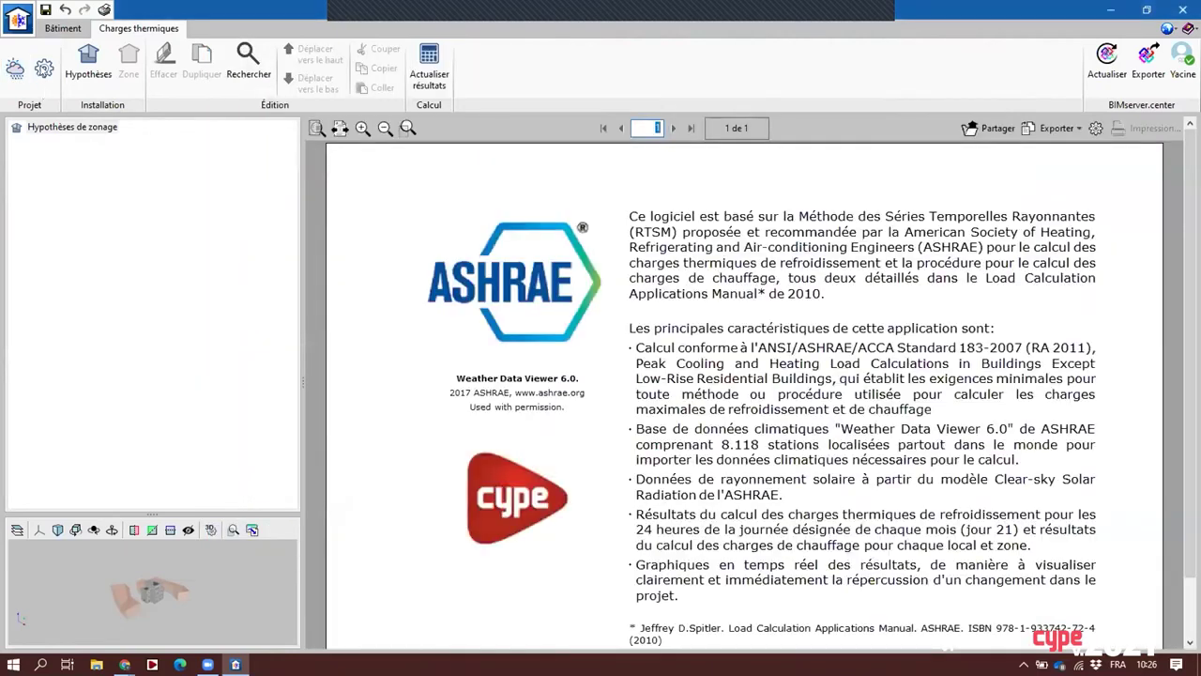
# Select Norme EN 12831 as the heating load calculation method and accept its parameters and the calculation options
pyautogui.click(44, 69)
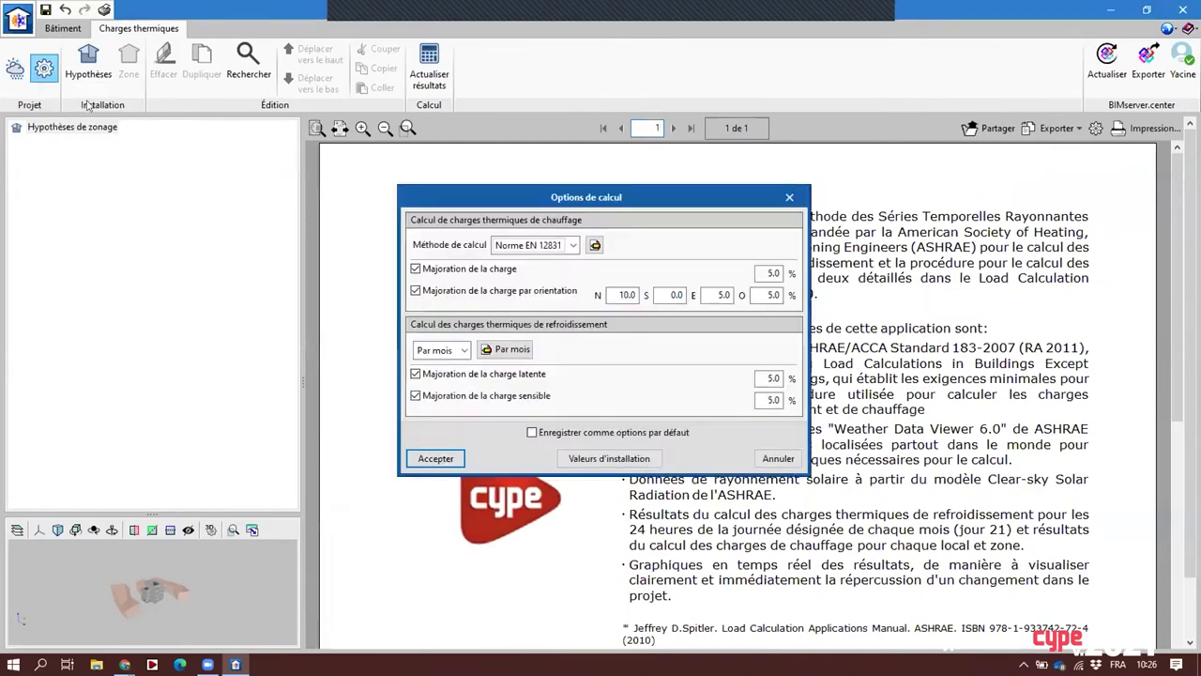
pyautogui.click(572, 245)
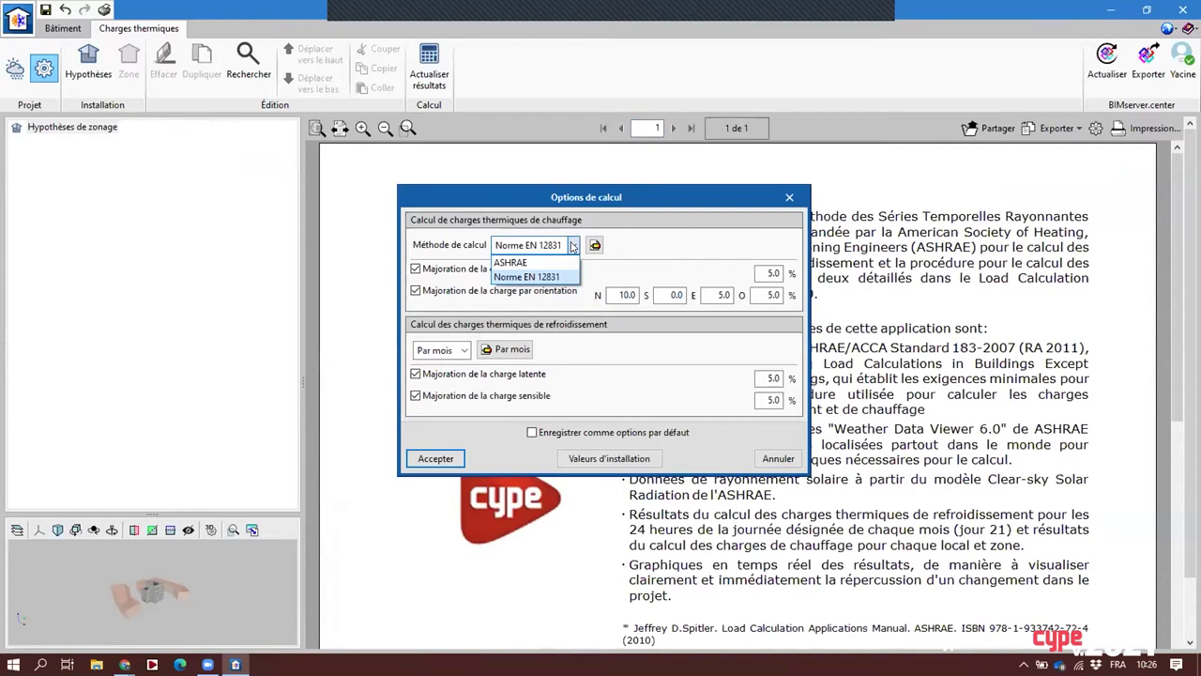
pyautogui.click(566, 276)
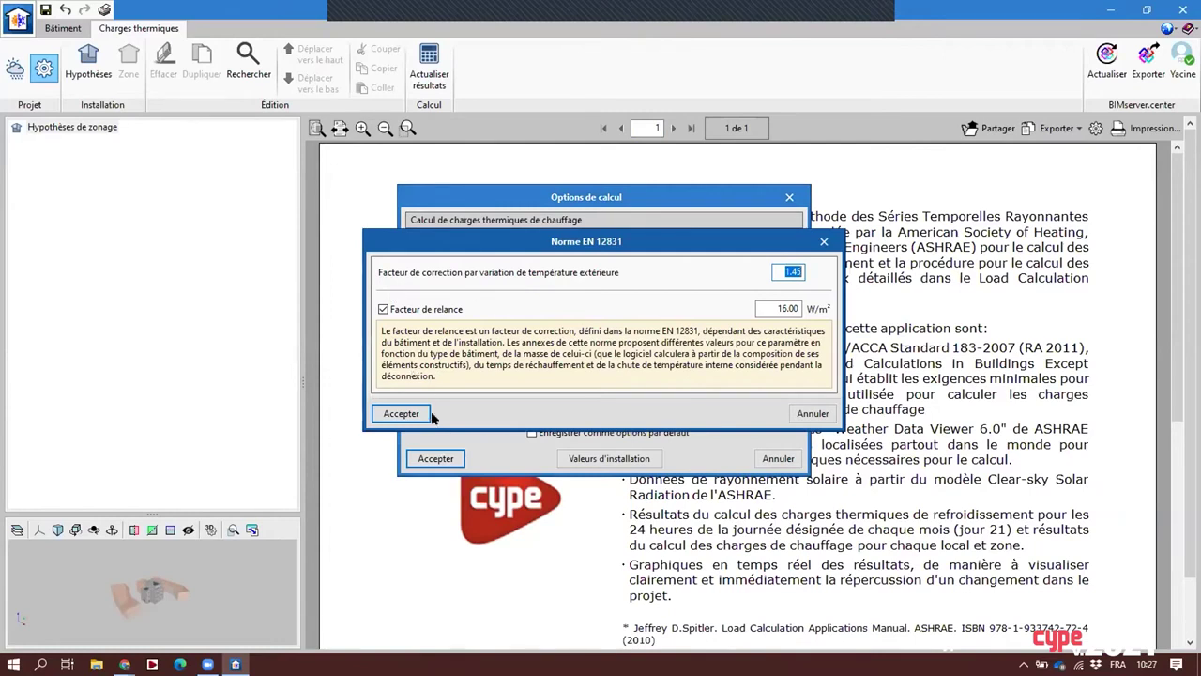
pyautogui.click(400, 413)
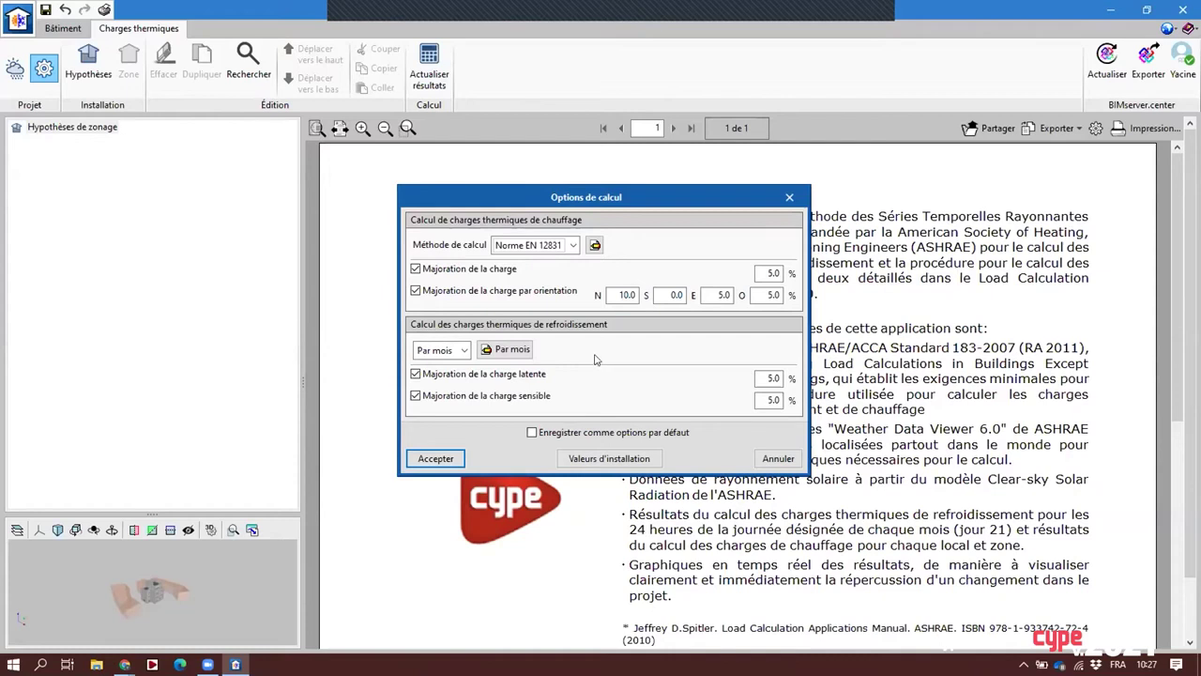
pyautogui.click(435, 458)
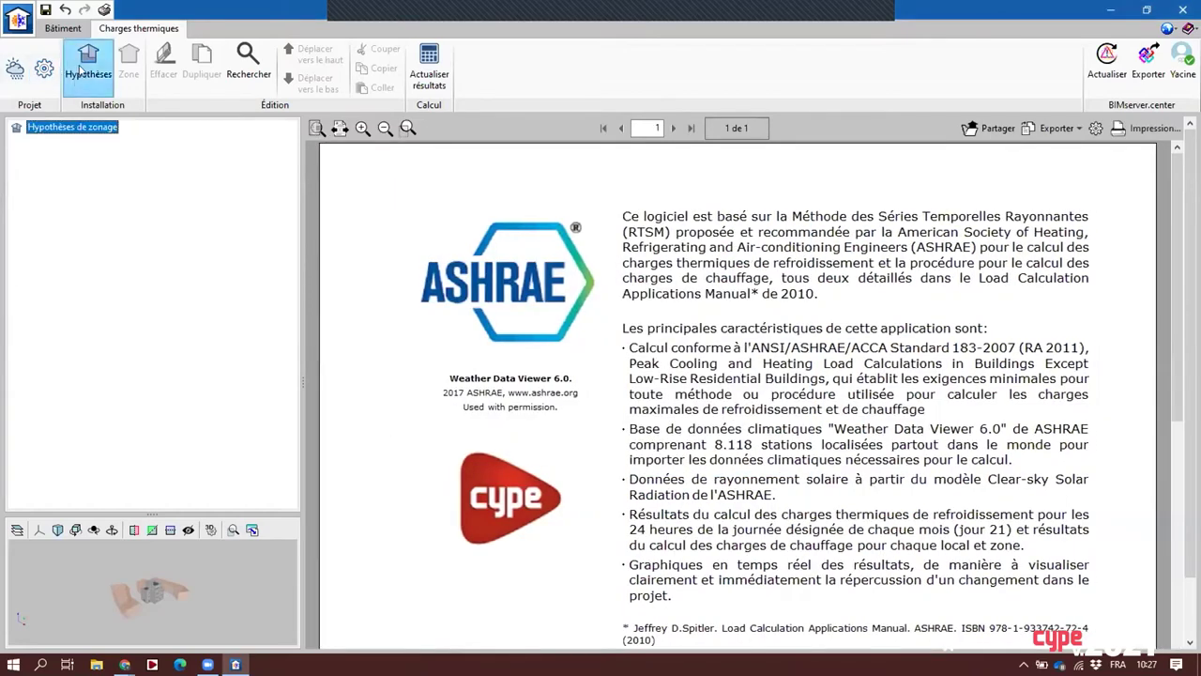
# Add the zoning hypothesis Hypothèses 1 and create a zone in it with the reference Bâtiment complet
pyautogui.click(83, 71)
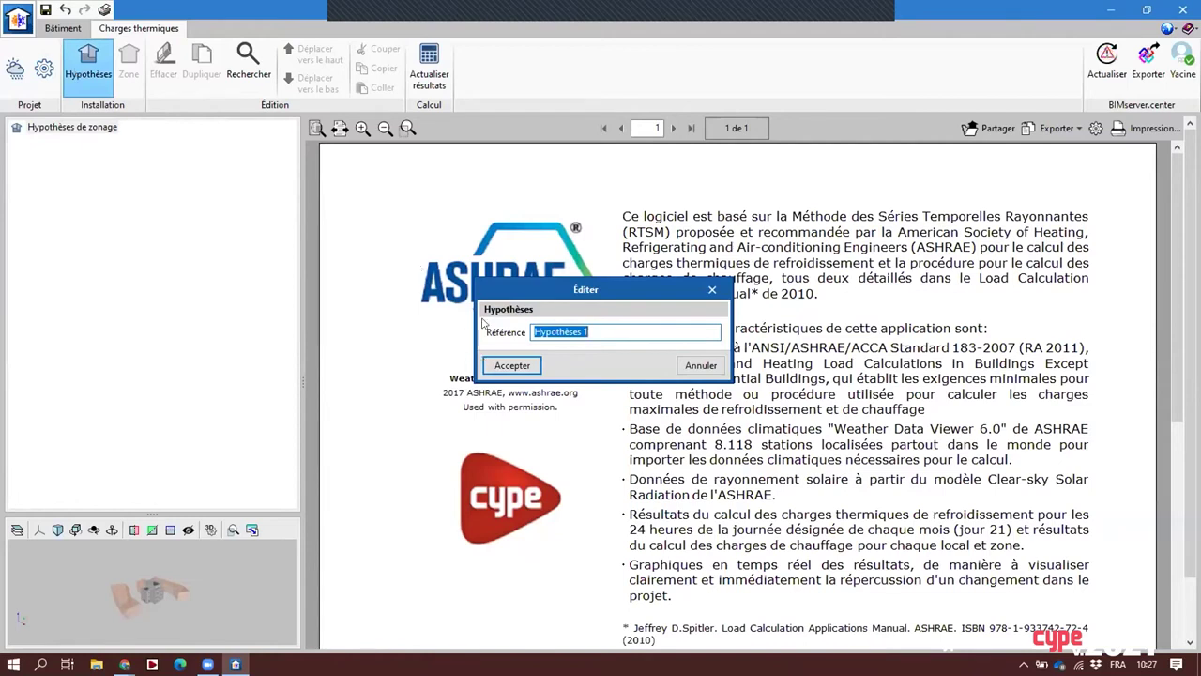
pyautogui.click(497, 365)
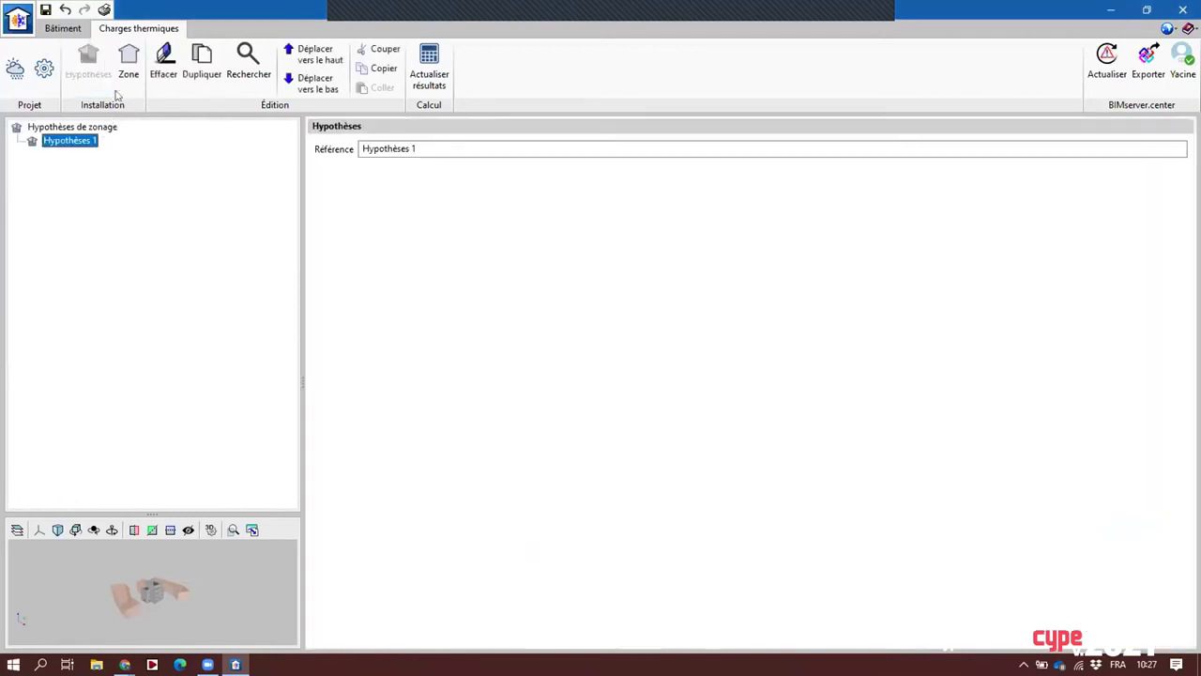
pyautogui.click(127, 68)
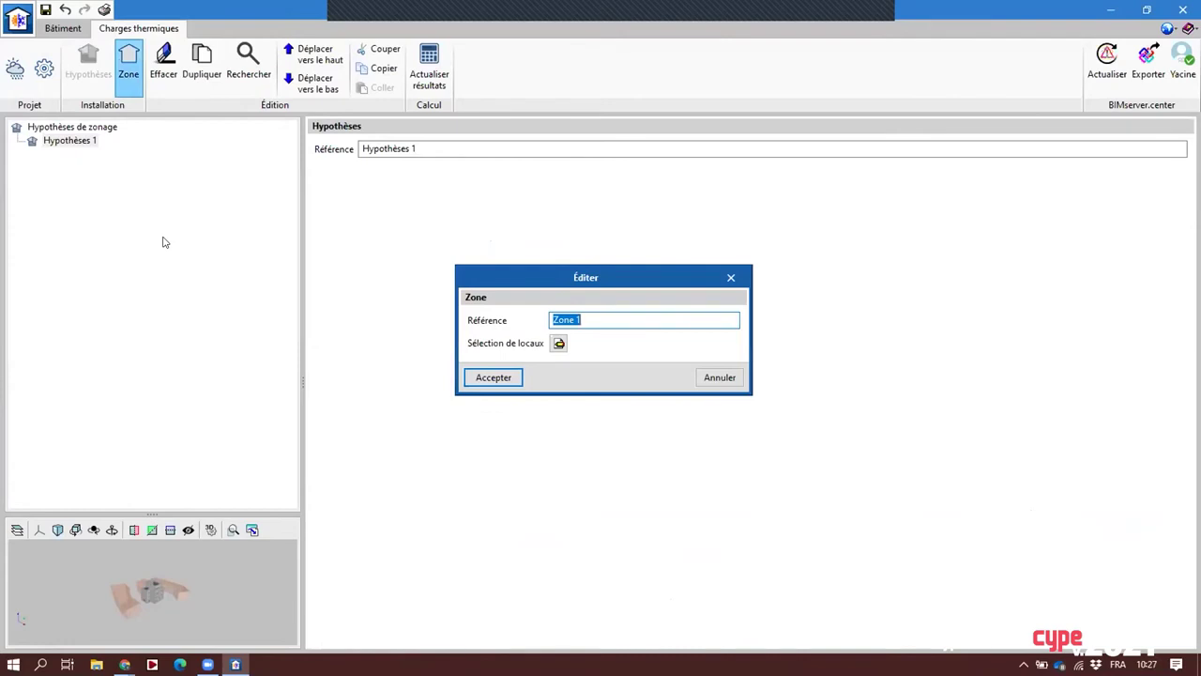
pyautogui.write('Bâtiment complet')
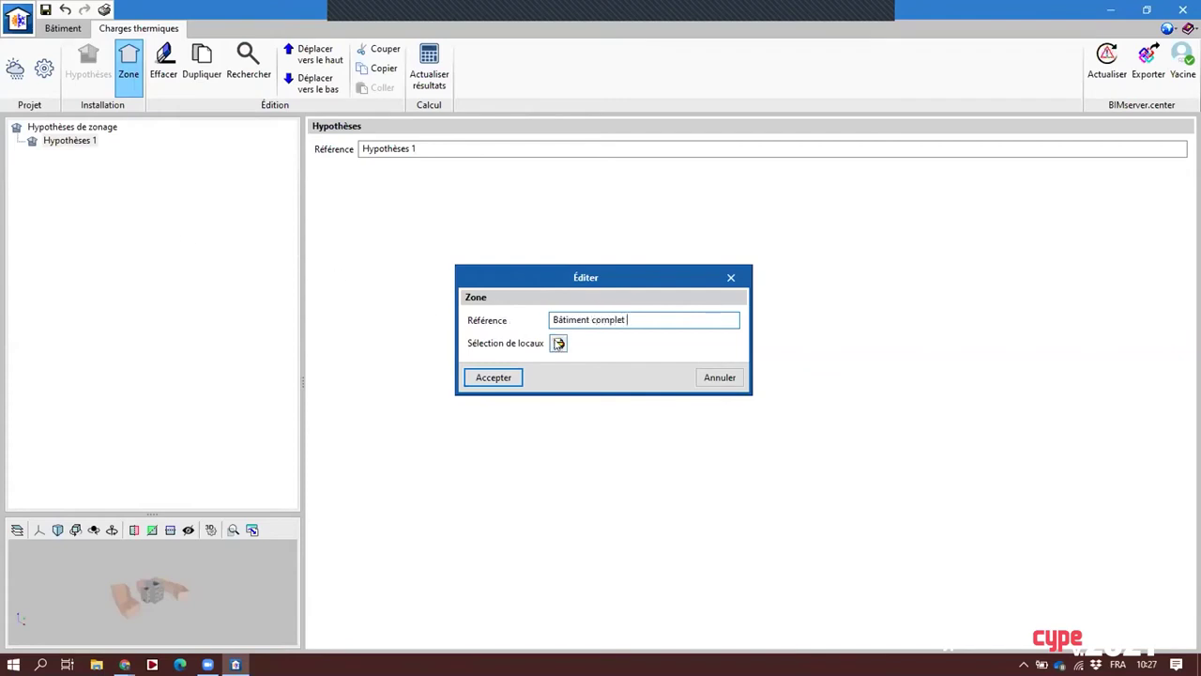
# Assign all rooms of the Bureau and Restauration groups to the Bâtiment complet zone and accept the zone
pyautogui.click(558, 343)
pyautogui.click(515, 158)
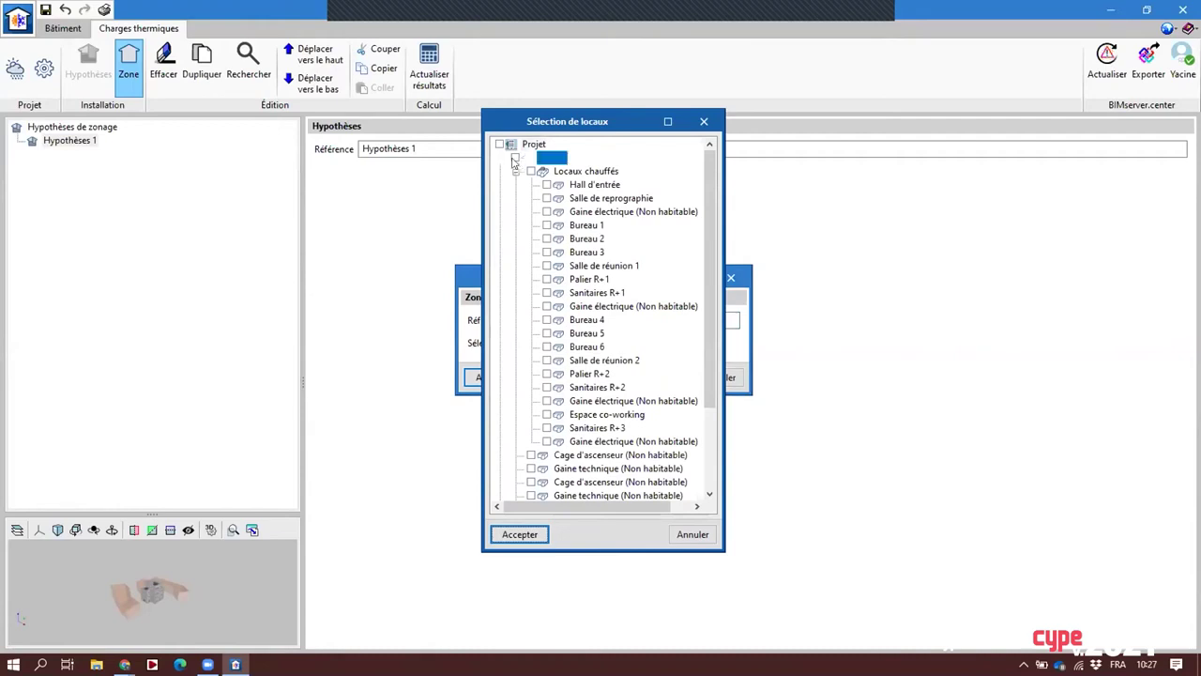
pyautogui.scroll(-3, 547, 242)
pyautogui.scroll(3, 547, 242)
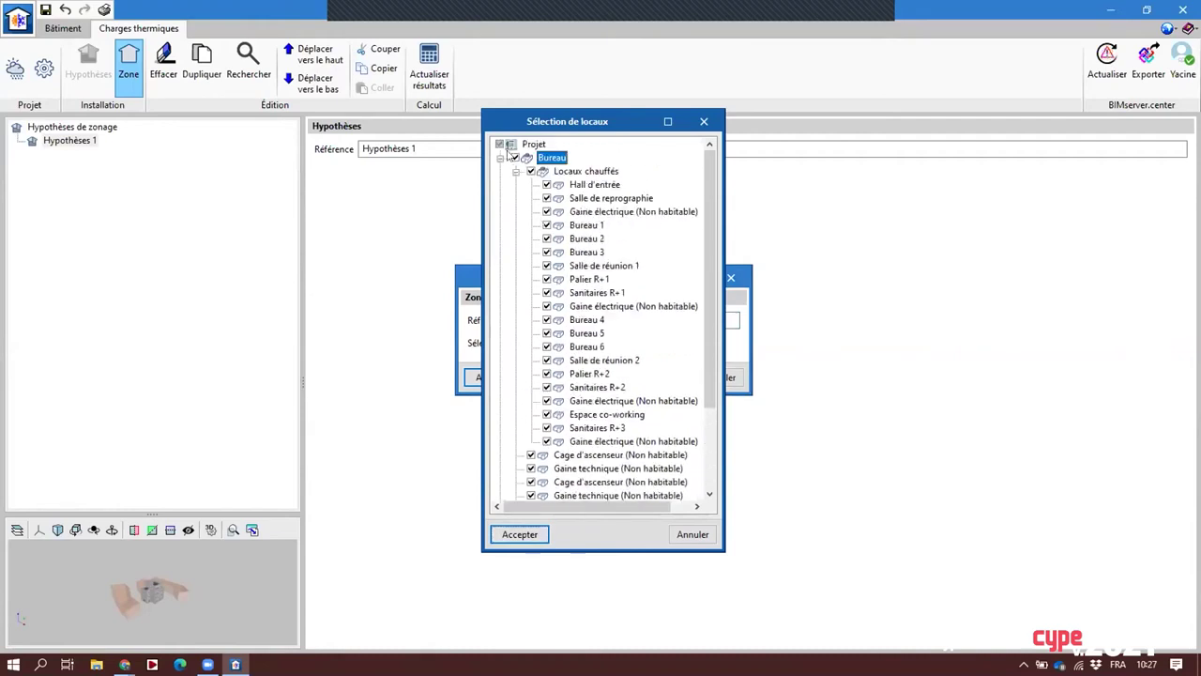
pyautogui.scroll(-5, 560, 430)
pyautogui.click(517, 443)
pyautogui.scroll(5, 614, 480)
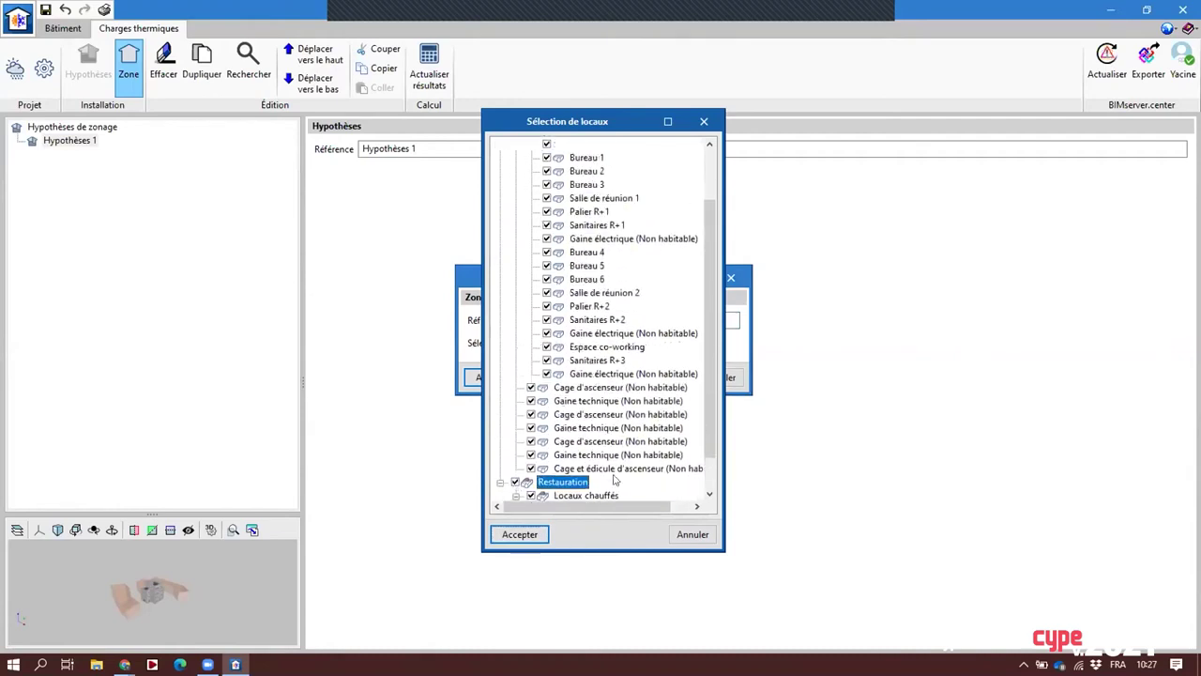
pyautogui.scroll(-3, 615, 479)
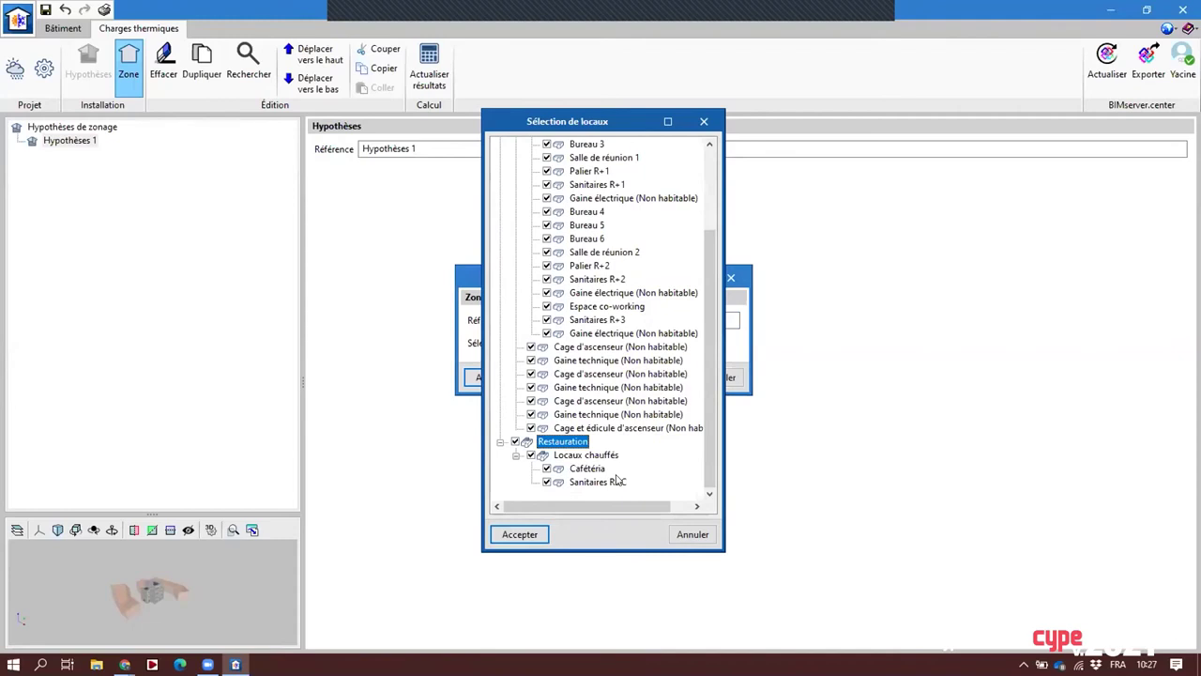
pyautogui.click(520, 534)
pyautogui.click(507, 377)
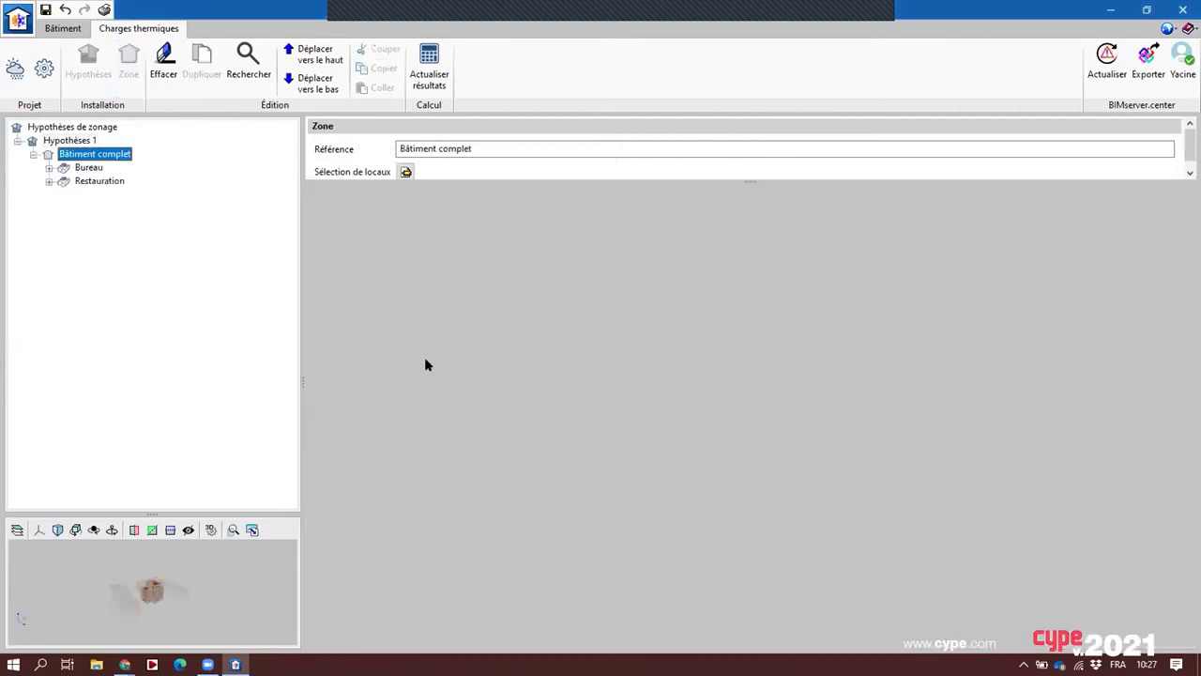
# Select the root Hypothèses de zonage entry for adding a second hypothesis
pyautogui.click(65, 140)
pyautogui.click(67, 127)
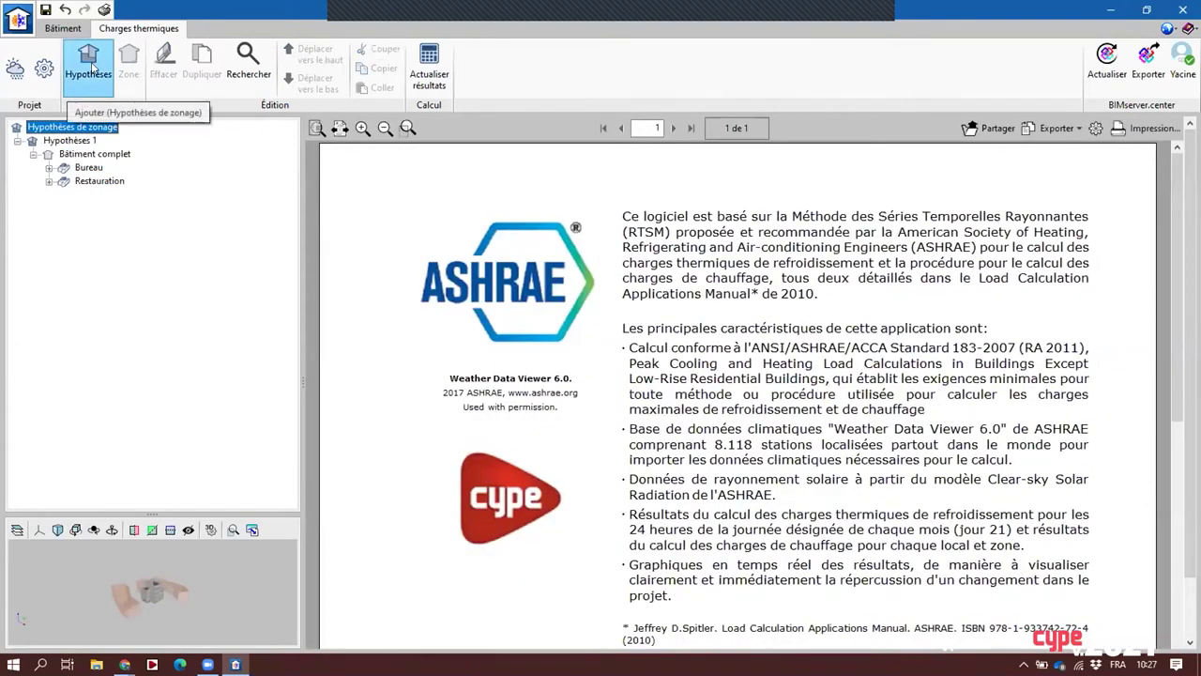
# Add a second zoning hypothesis with its default reference and begin a zone in it referenced "Zone locaux chauffés"
pyautogui.click(88, 64)
pyautogui.click(520, 362)
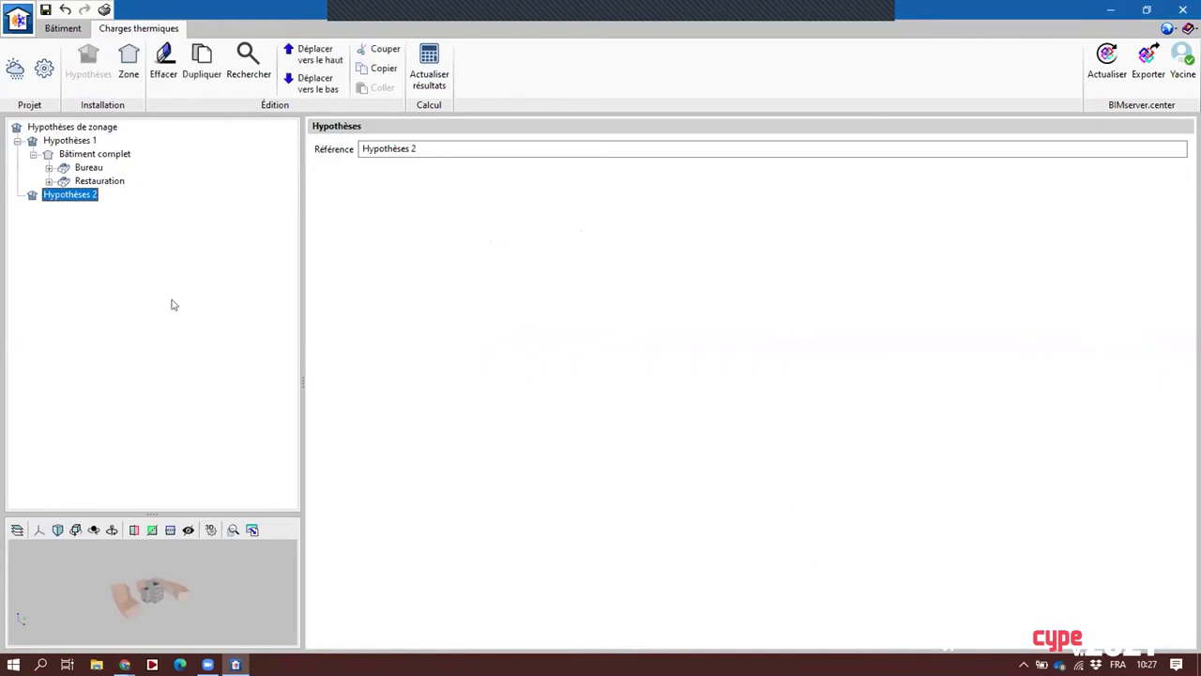
pyautogui.click(129, 64)
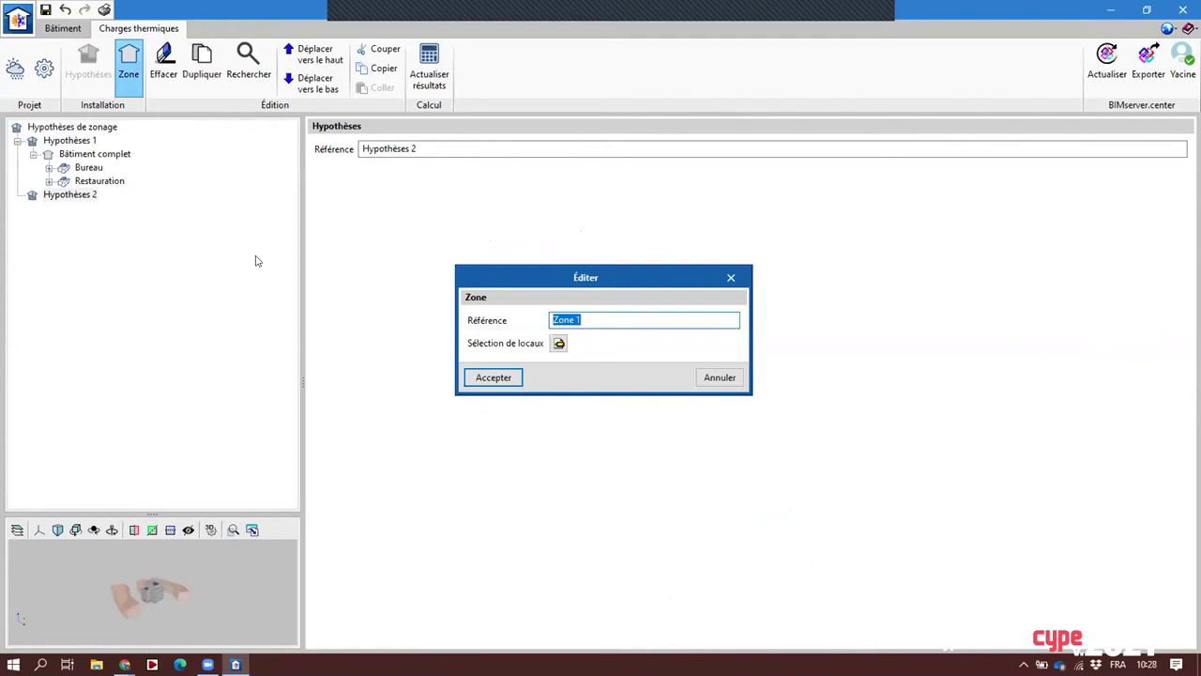
pyautogui.press('End')
pyautogui.press('BackSpace')
pyautogui.write('locaux chauffé')
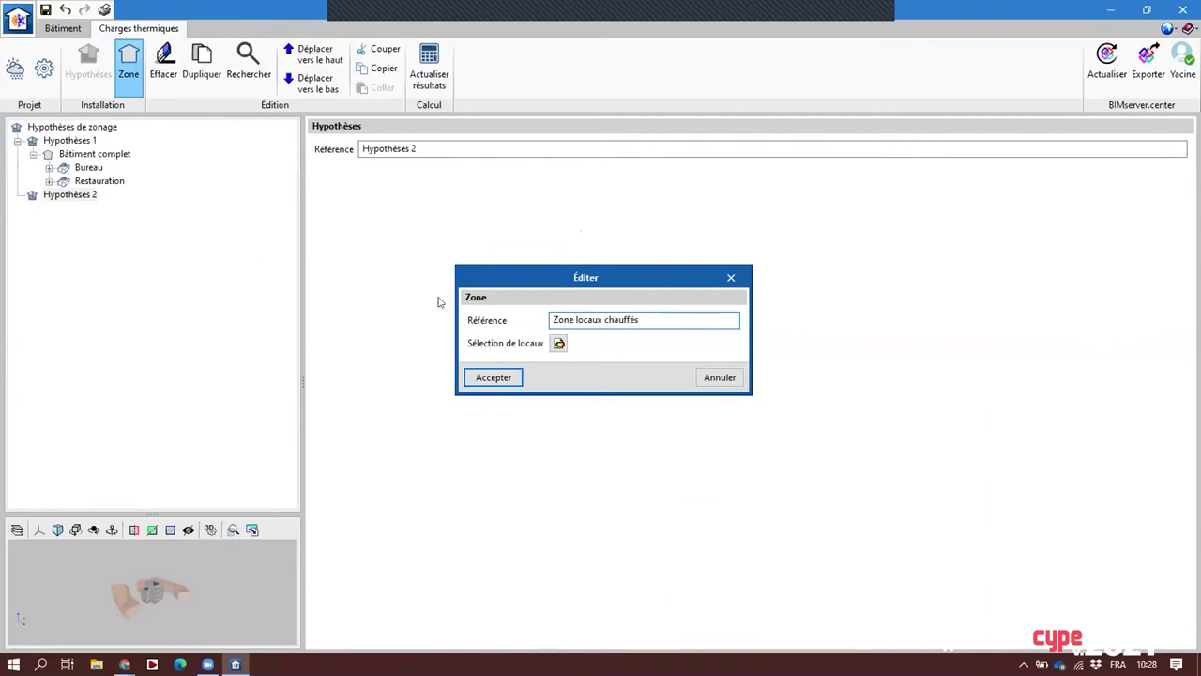
# Include the Locaux chauffés group of Bureau in the zone, excluding its first three Gaine électrique rooms
pyautogui.click(558, 342)
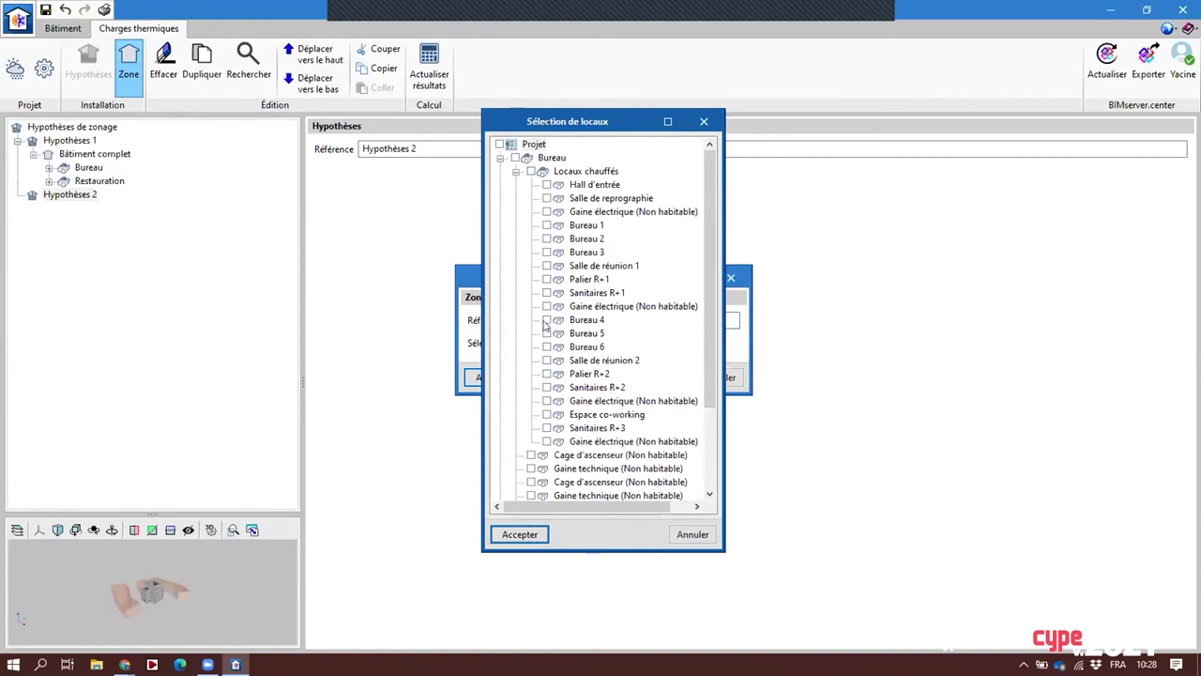
pyautogui.click(531, 172)
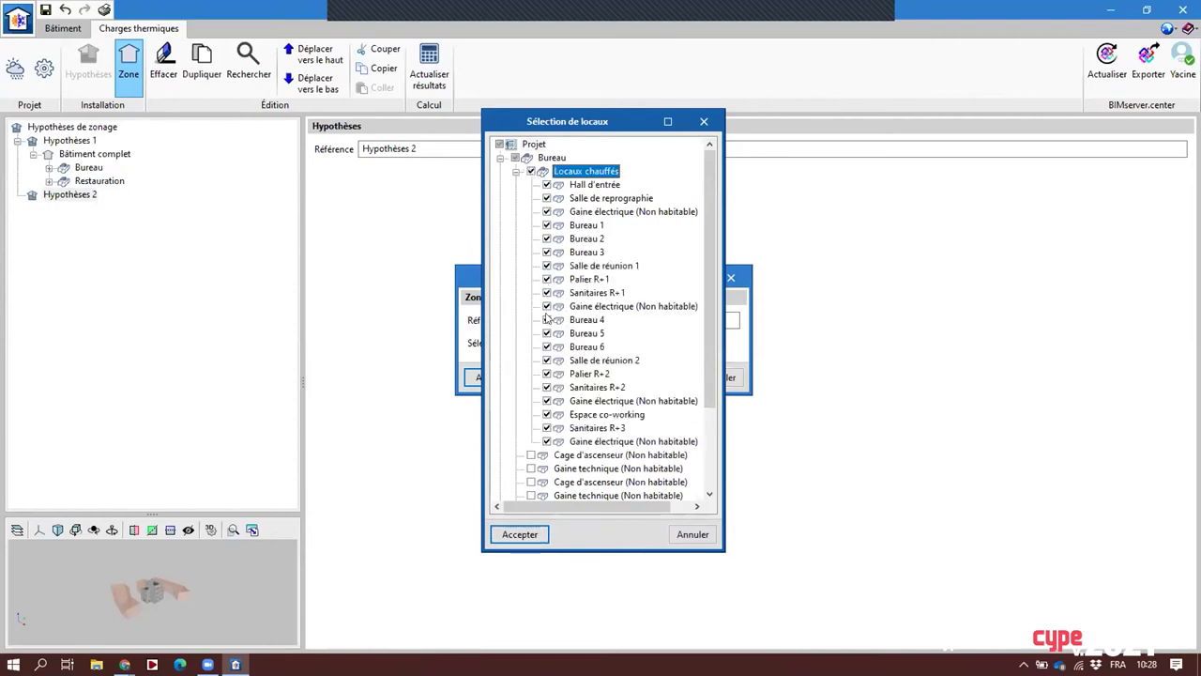
pyautogui.click(546, 401)
pyautogui.click(546, 306)
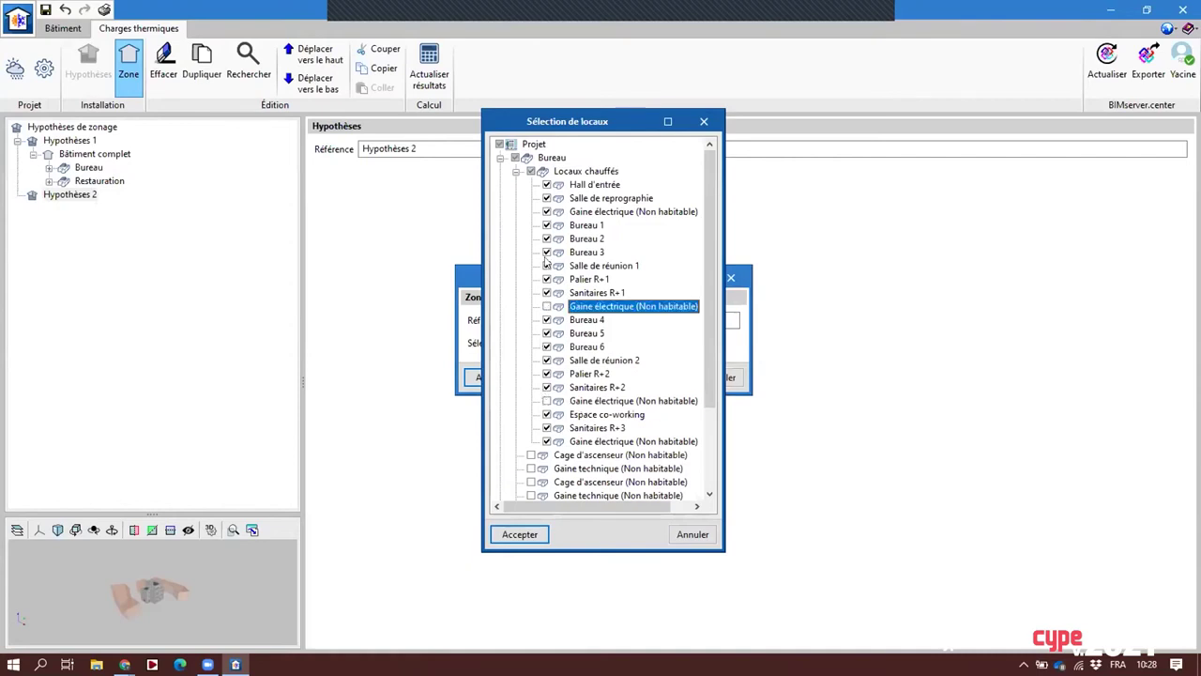
pyautogui.click(546, 212)
pyautogui.scroll(-3, 567, 326)
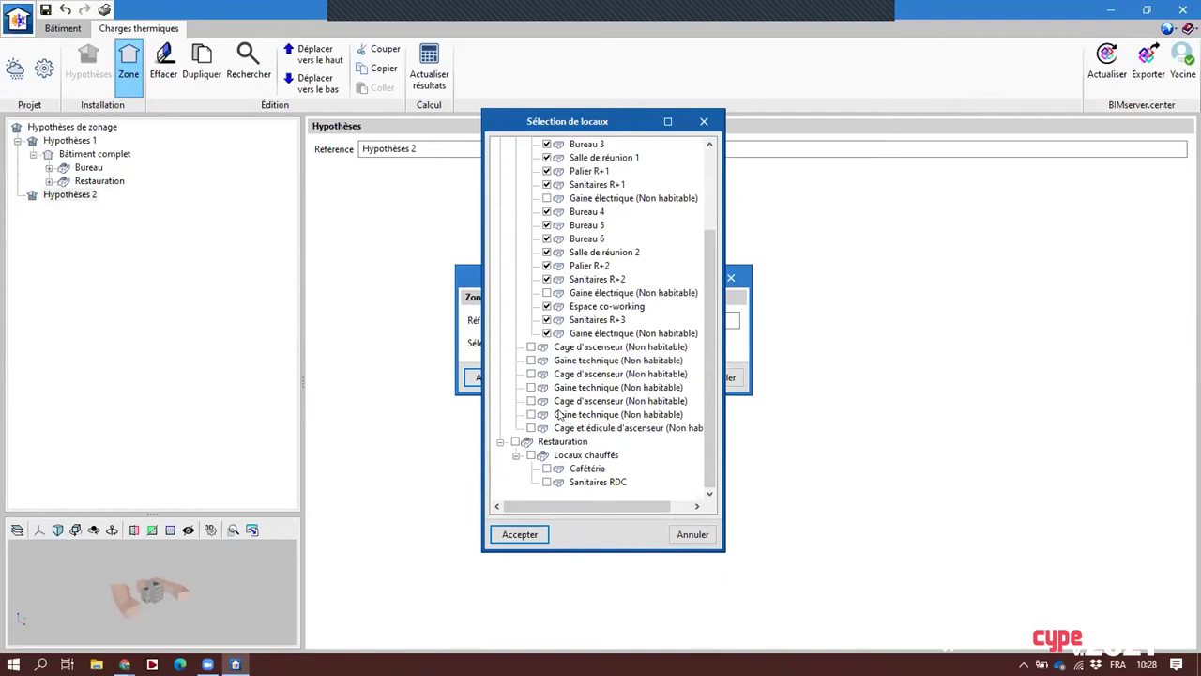
pyautogui.scroll(3, 560, 414)
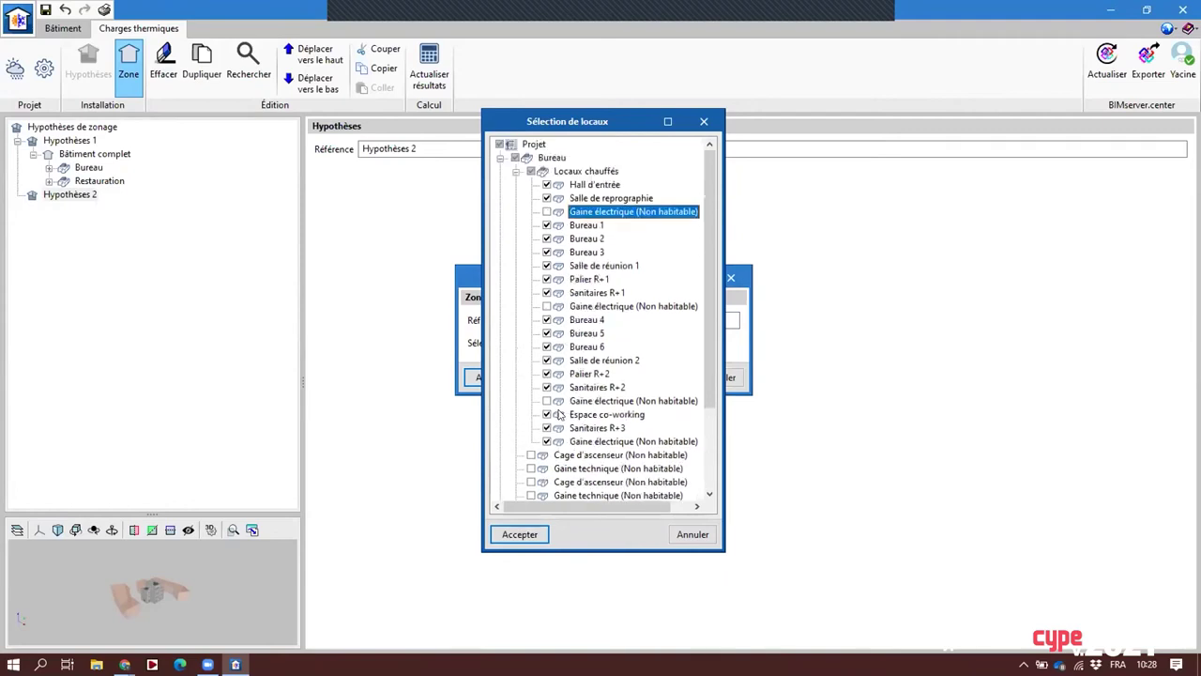
# Exclude the rooms Bureau 1 through Bureau 6 from the heated zone's room selection
pyautogui.click(547, 225)
pyautogui.click(547, 239)
pyautogui.click(547, 253)
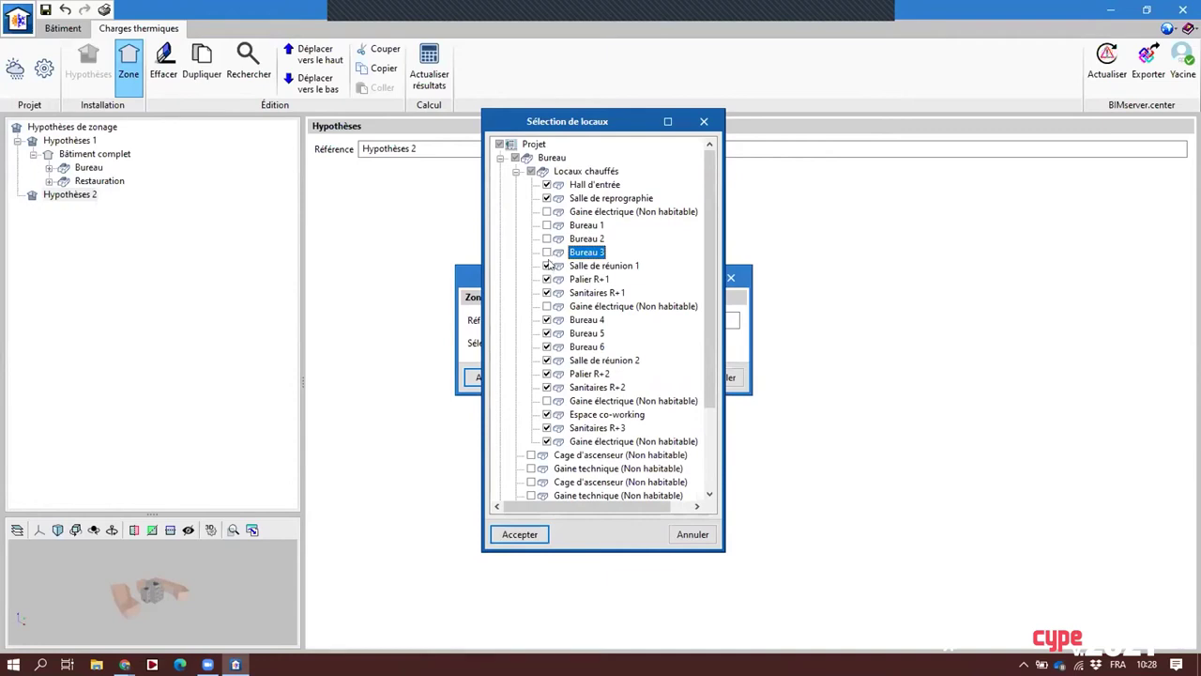
pyautogui.click(547, 320)
pyautogui.click(547, 333)
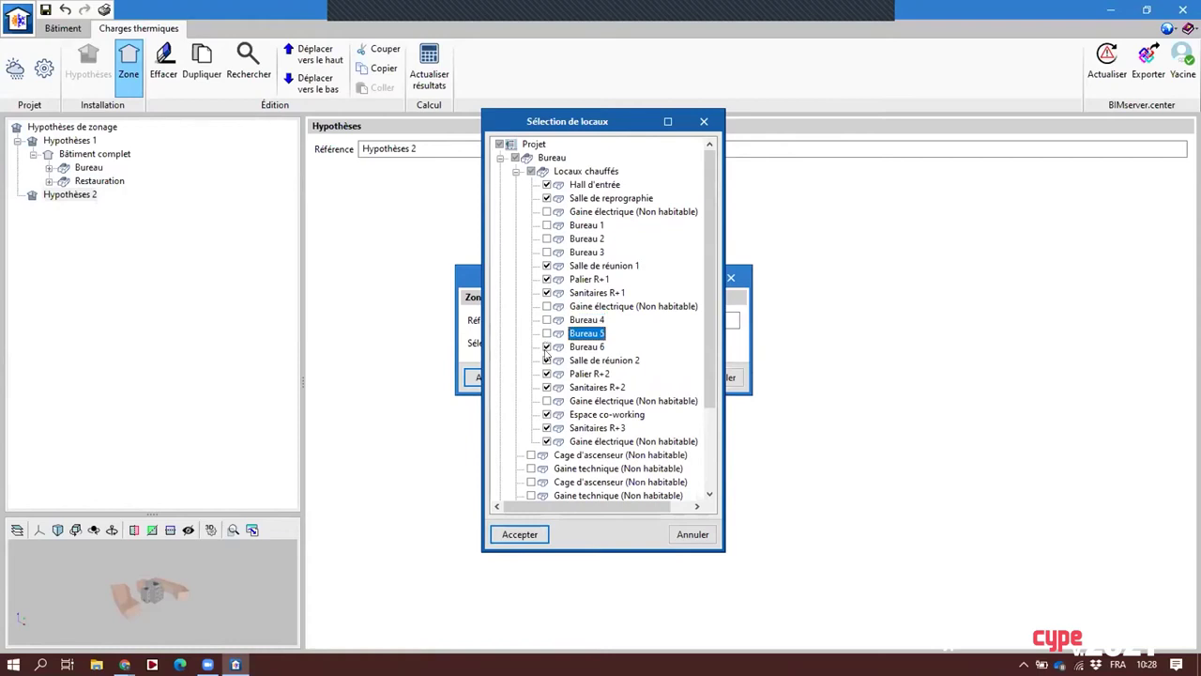
pyautogui.click(547, 346)
# Add Cafétéria and Sanitaires RDC from Restauration to the room selection and accept the heated zone
pyautogui.scroll(-2, 652, 405)
pyautogui.scroll(-1, 652, 406)
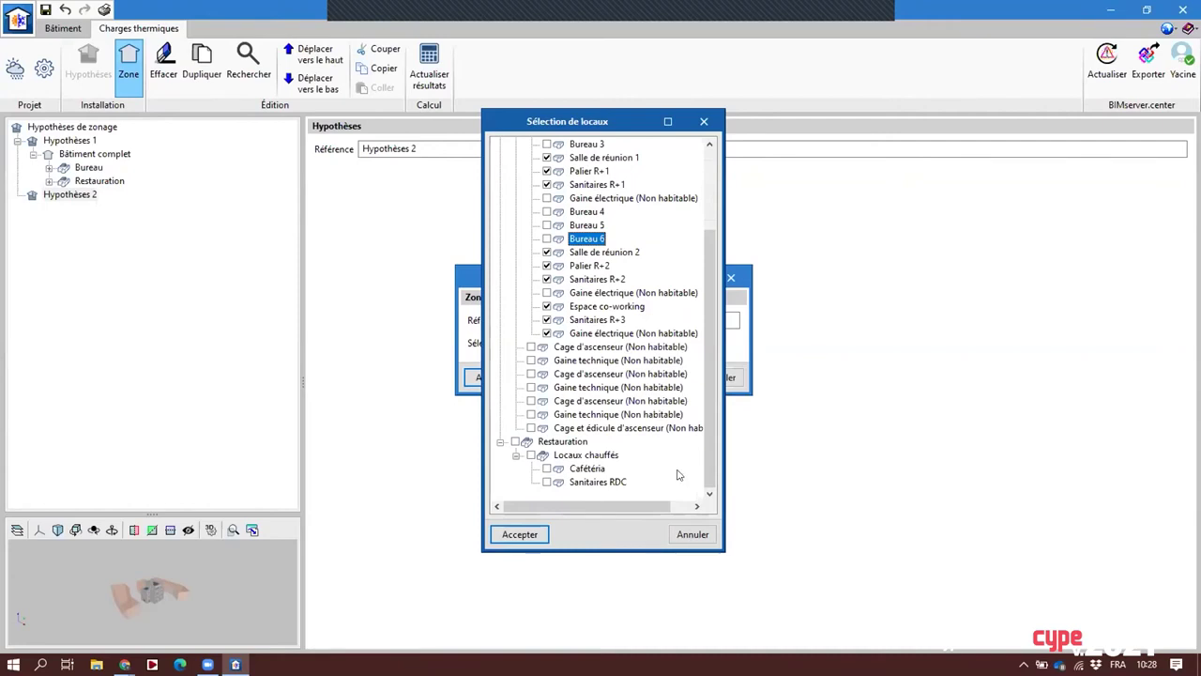
pyautogui.click(547, 468)
pyautogui.click(546, 482)
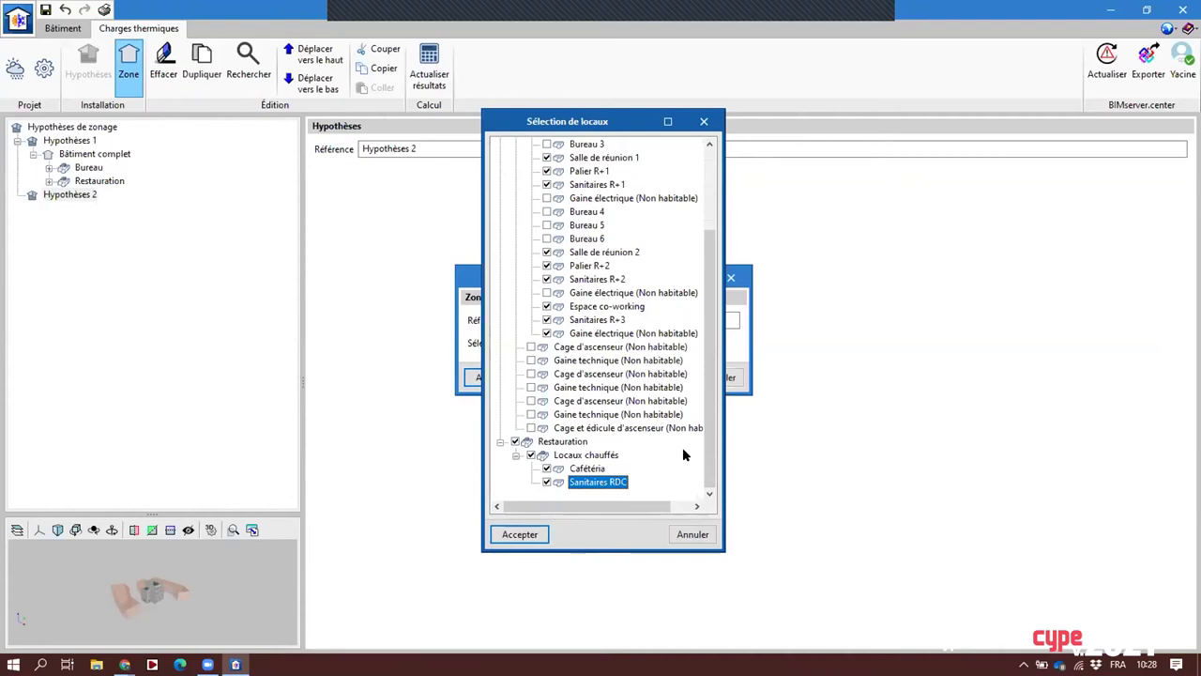
pyautogui.scroll(10, 685, 446)
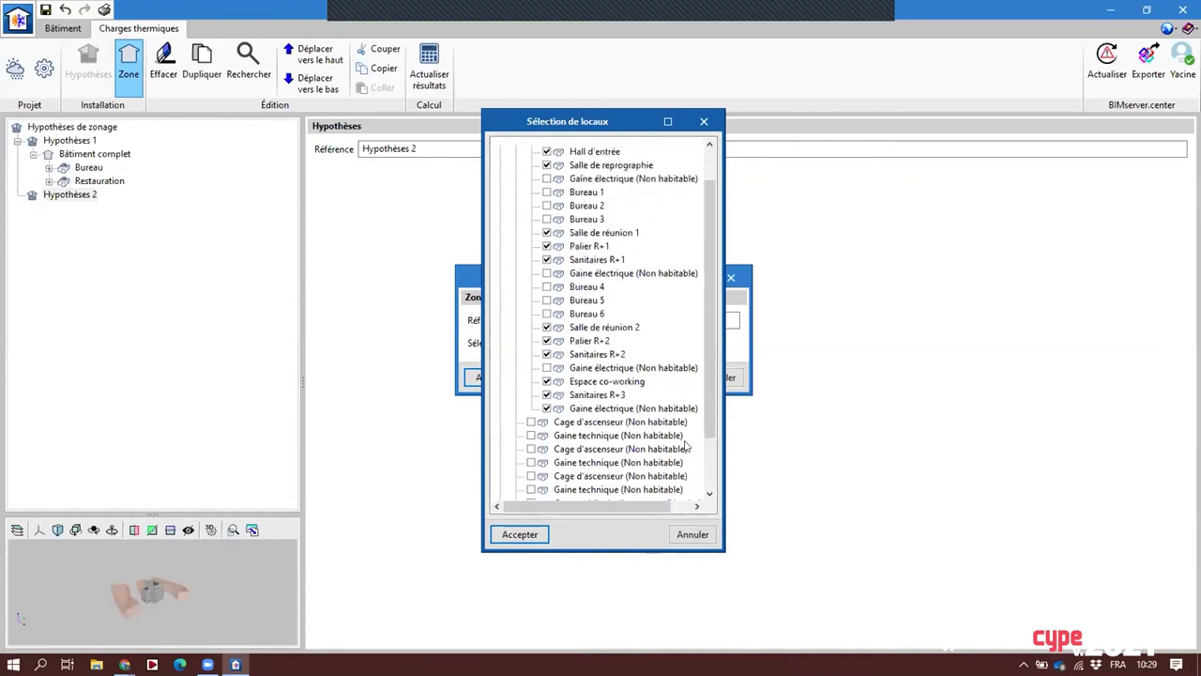
pyautogui.click(520, 534)
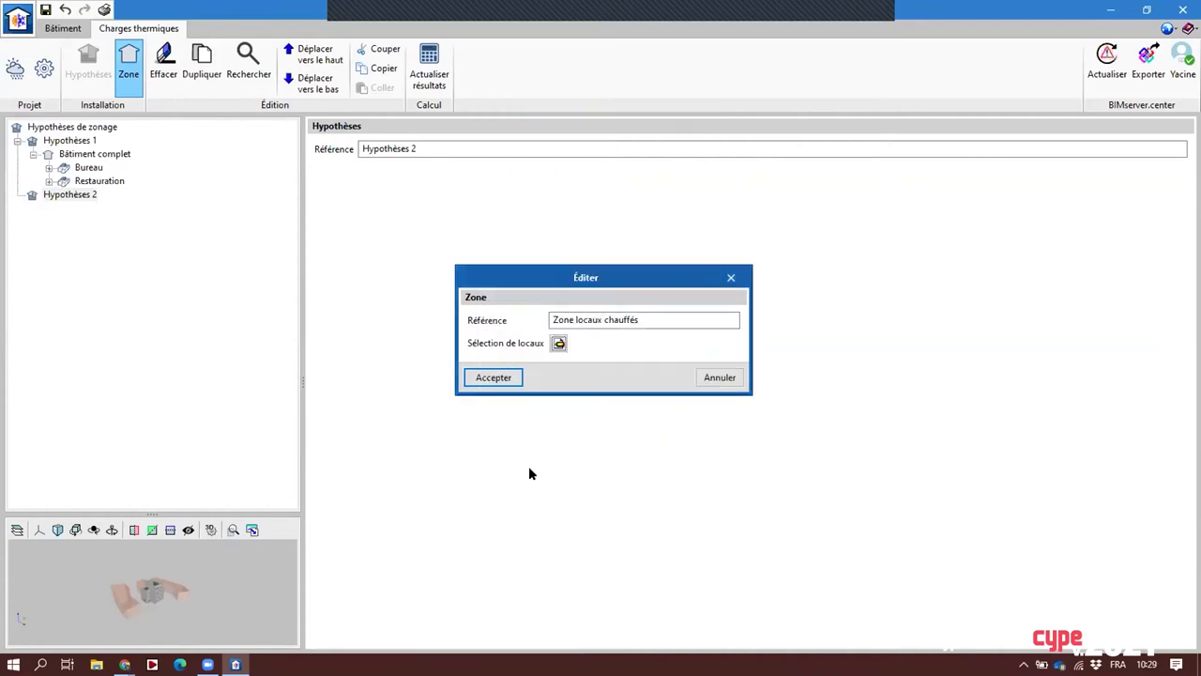
pyautogui.click(494, 378)
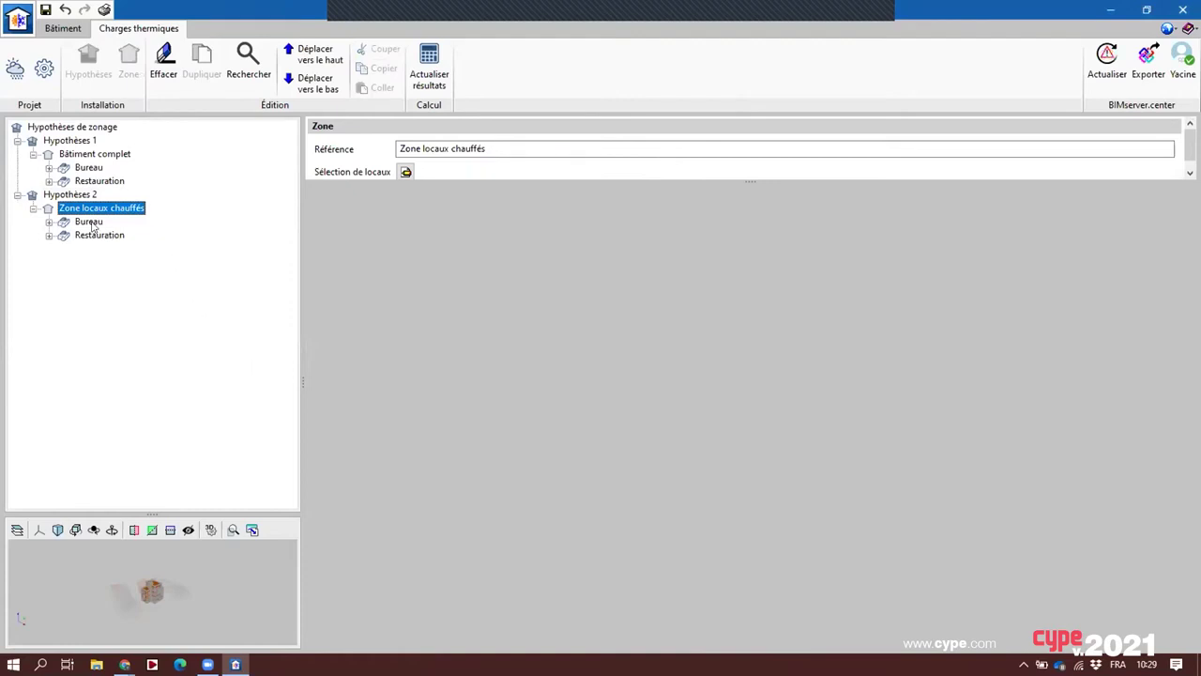
# Expand the heated zone's Bureau and Restauration groups, and begin another zone in Hypothèses 2 referenced "Zone locaux climatisés"
pyautogui.click(49, 223)
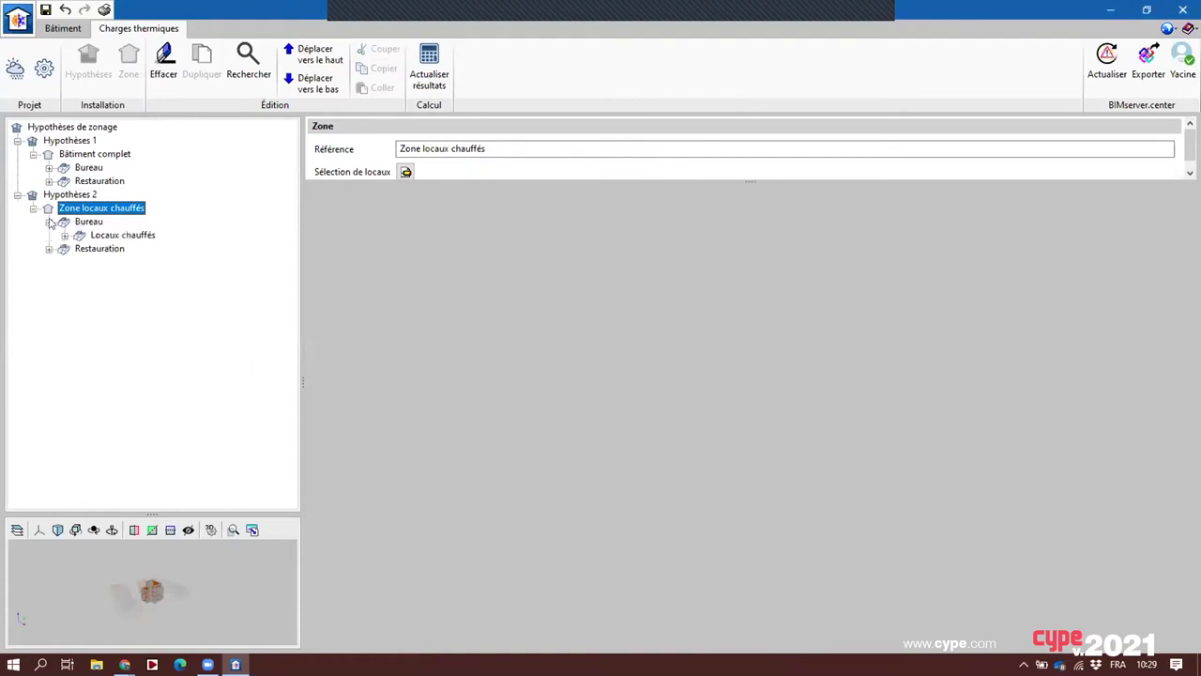
pyautogui.click(50, 249)
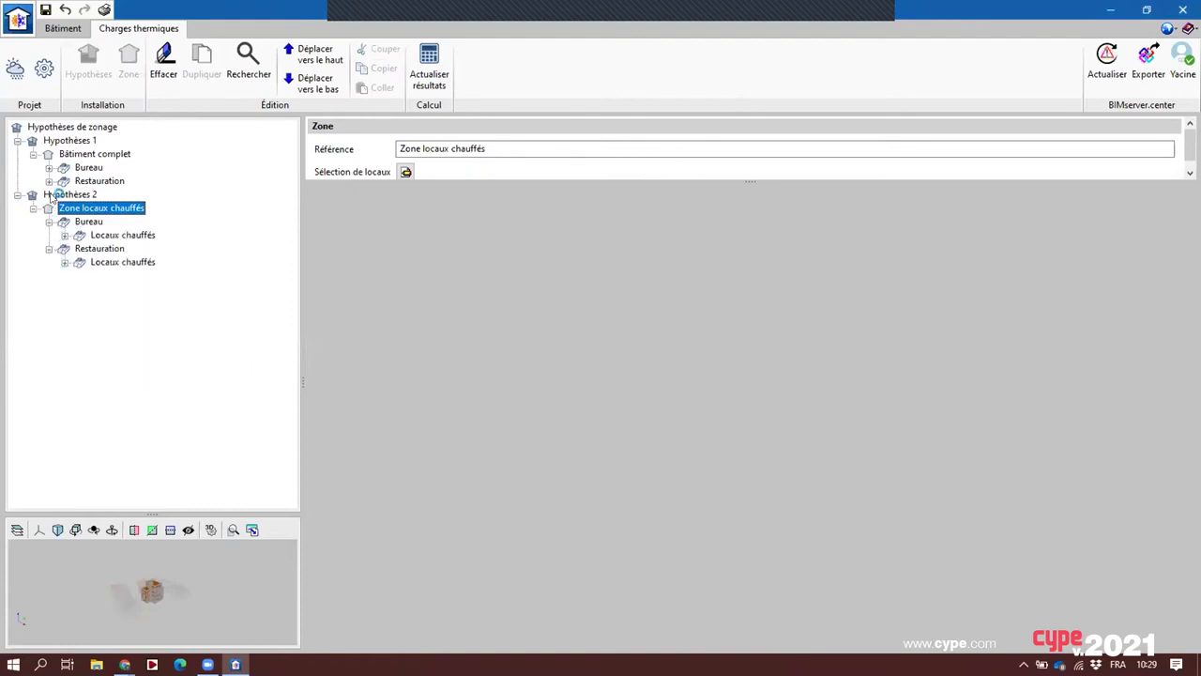
pyautogui.click(61, 194)
pyautogui.click(129, 66)
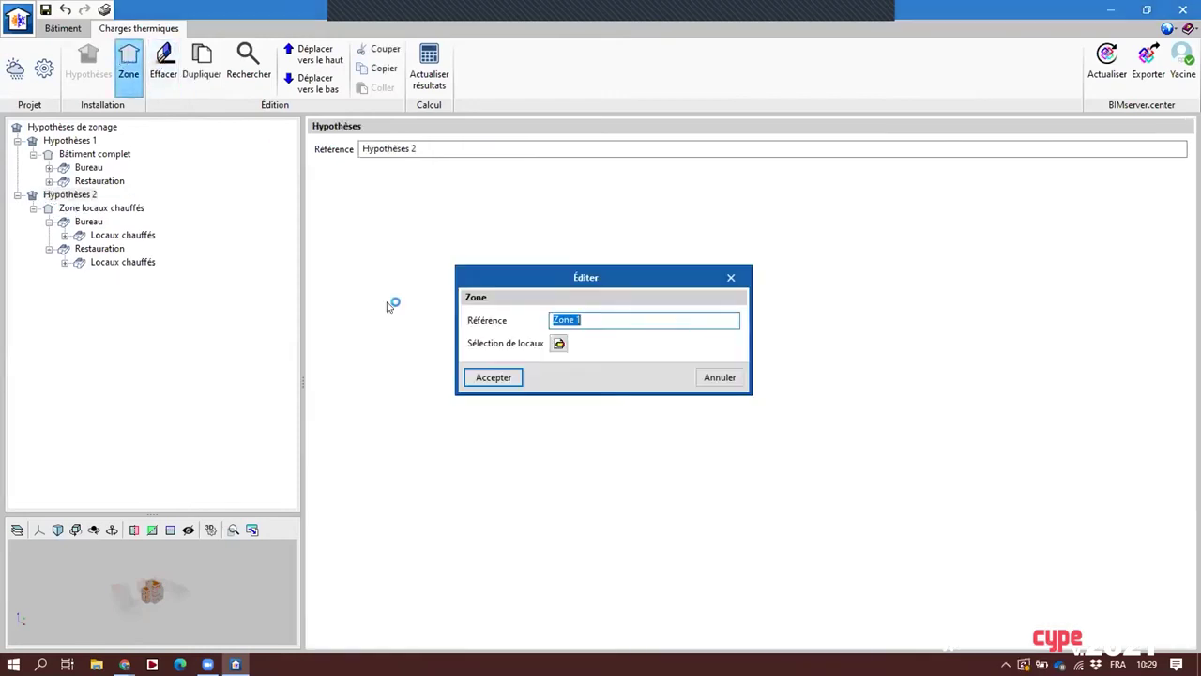
pyautogui.click(590, 319)
pyautogui.press('BackSpace')
pyautogui.write('locaux clima')
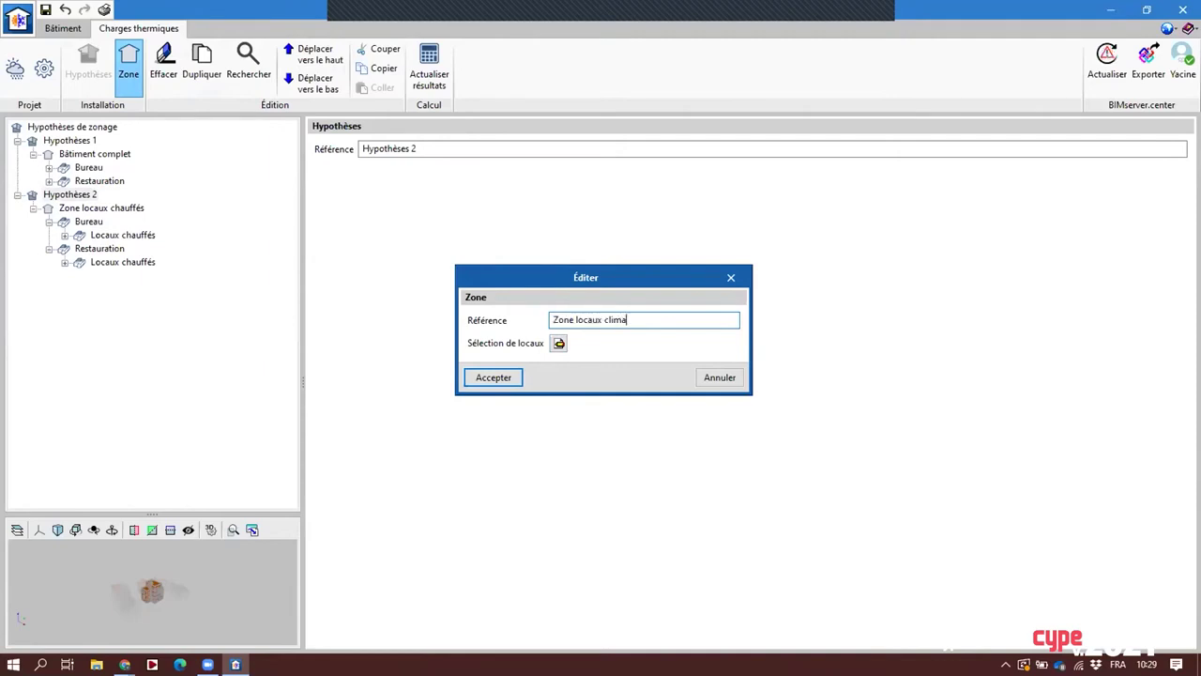
pyautogui.write('tisés')
# Assign Bureau 1 through Bureau 6 to the air-conditioned zone and accept the zone
pyautogui.click(558, 343)
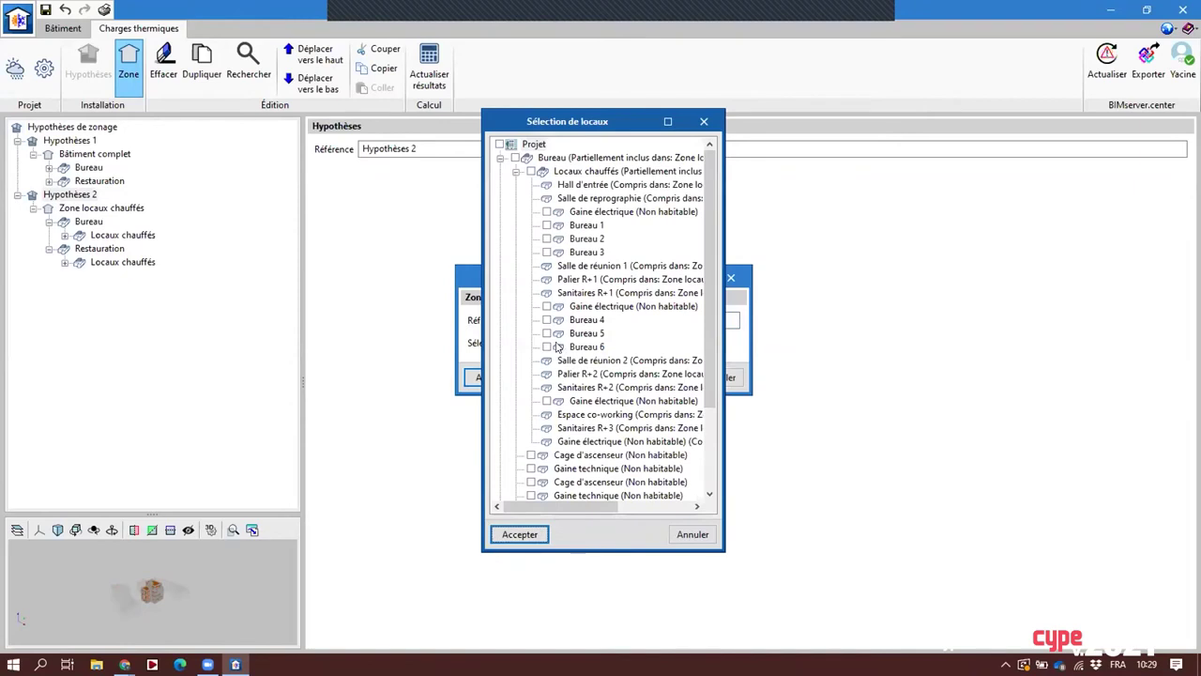
pyautogui.click(547, 225)
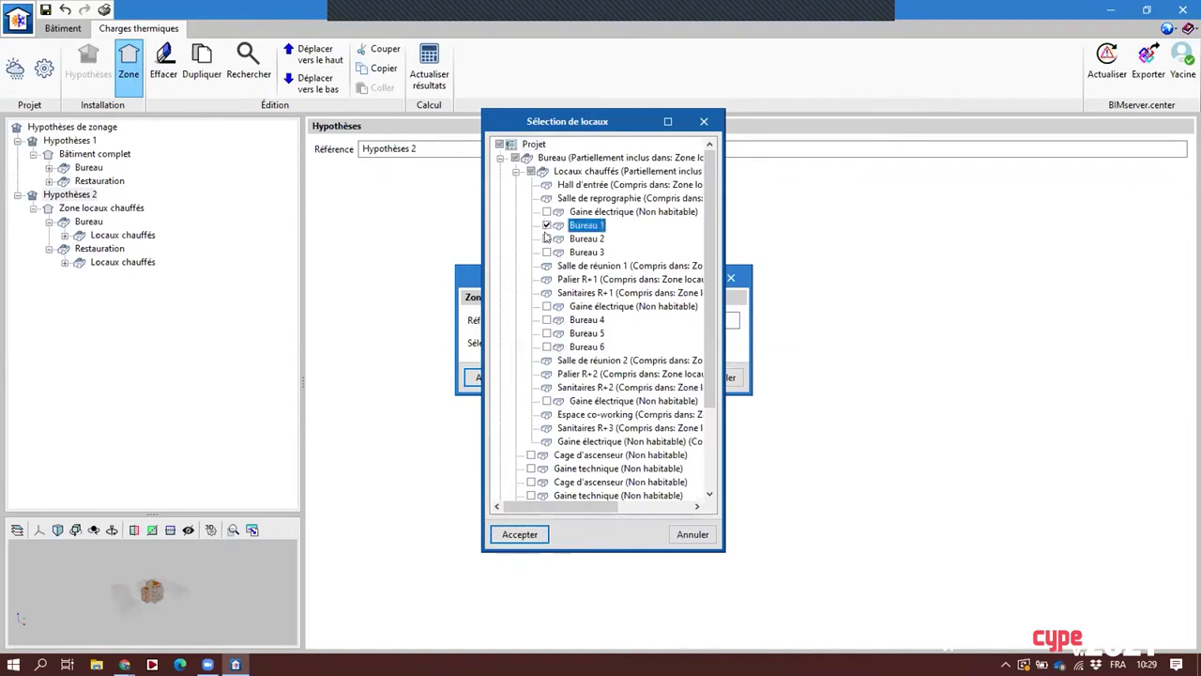
pyautogui.click(547, 238)
pyautogui.click(547, 252)
pyautogui.click(547, 320)
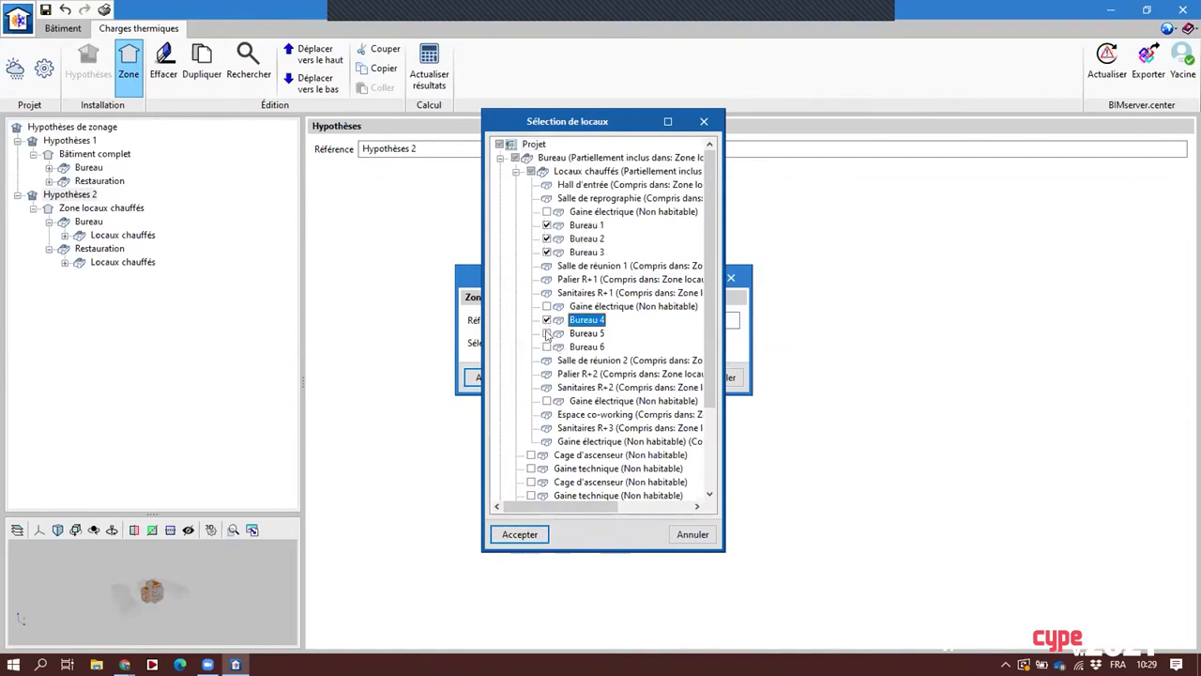
pyautogui.click(547, 333)
pyautogui.click(547, 346)
pyautogui.scroll(-3, 544, 389)
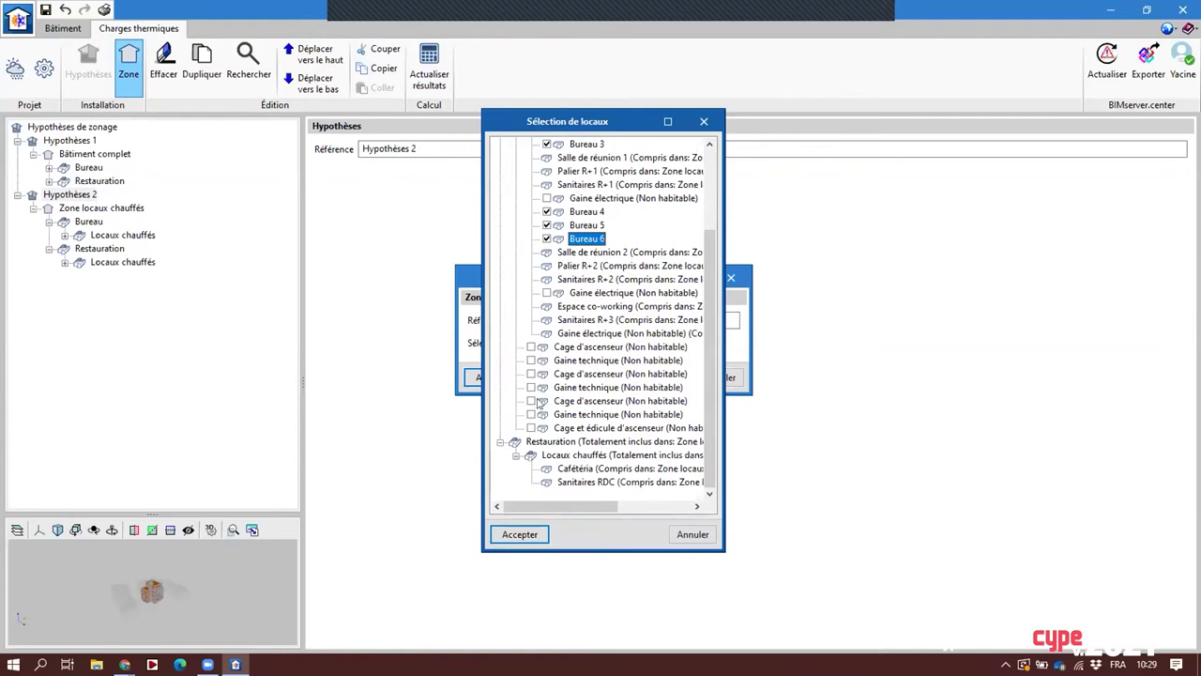
pyautogui.scroll(3, 522, 342)
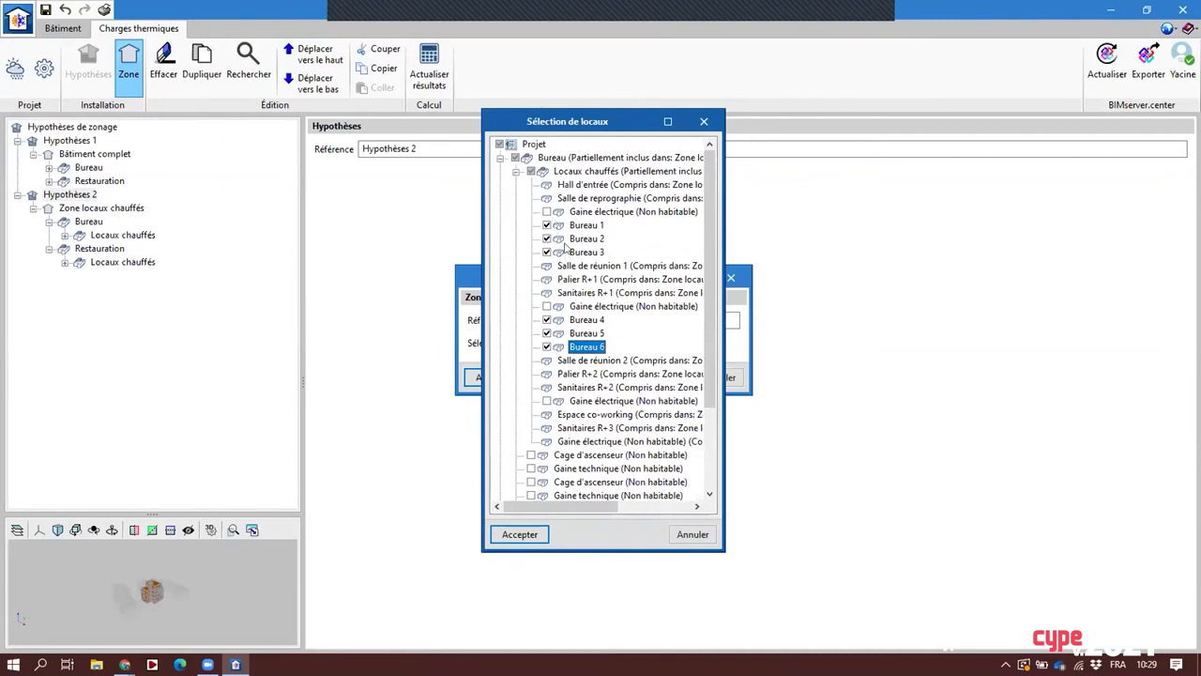
pyautogui.scroll(-3, 565, 245)
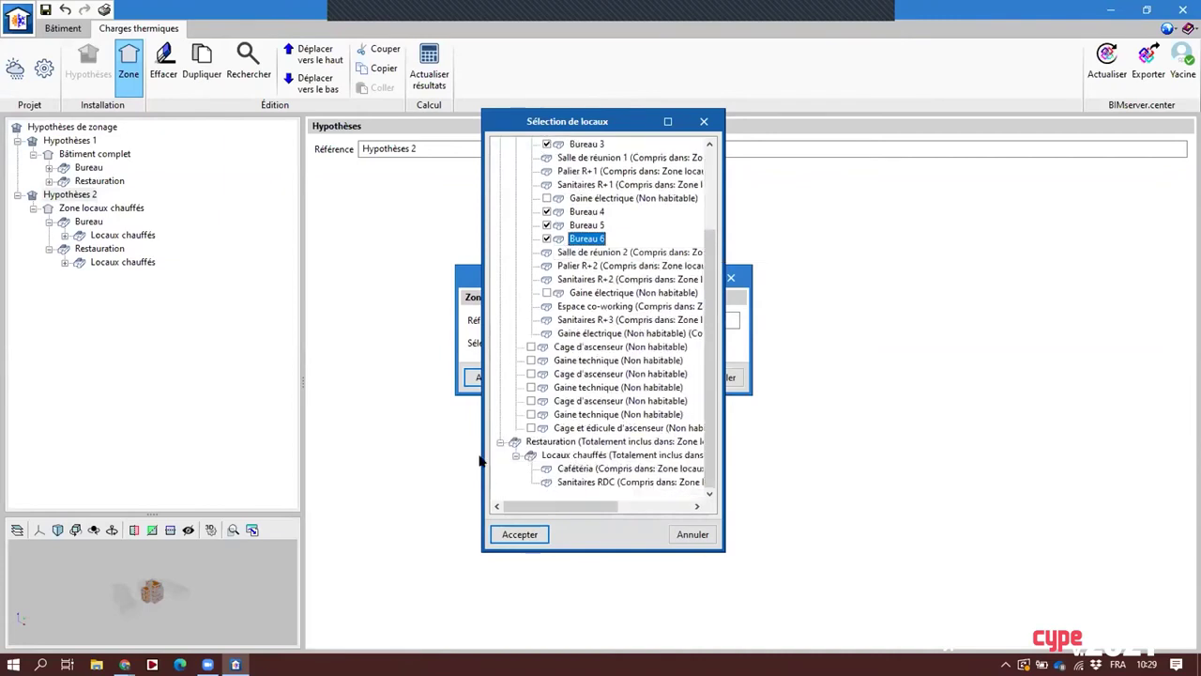
pyautogui.click(531, 533)
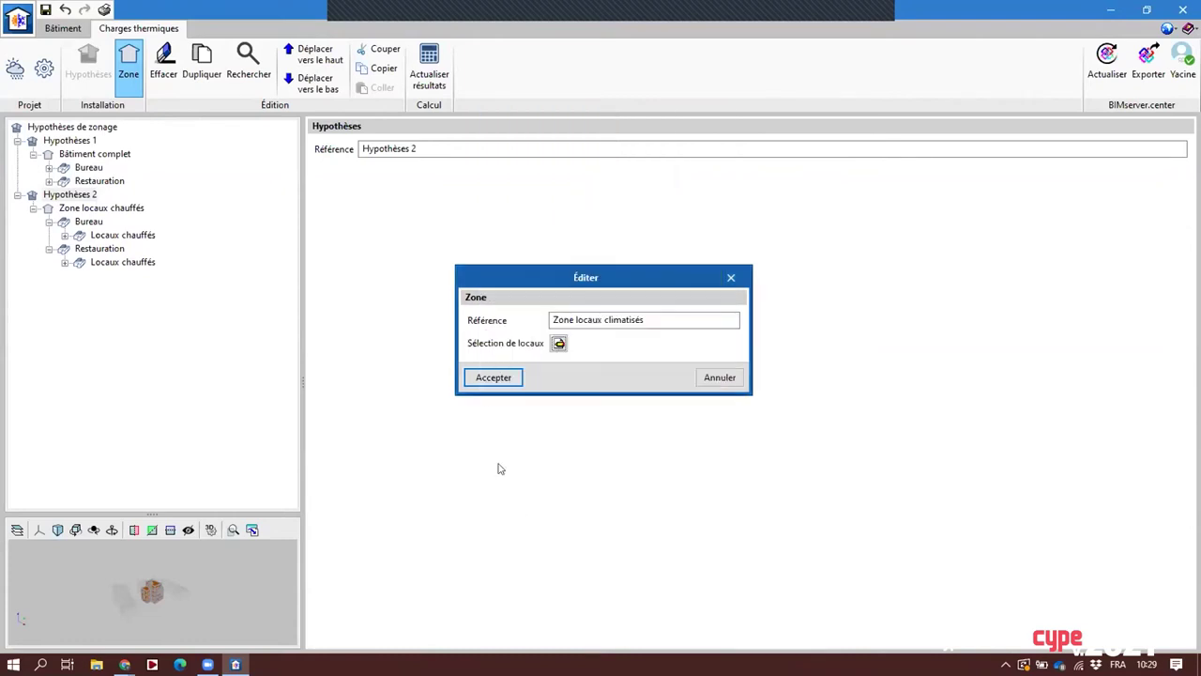
pyautogui.click(490, 377)
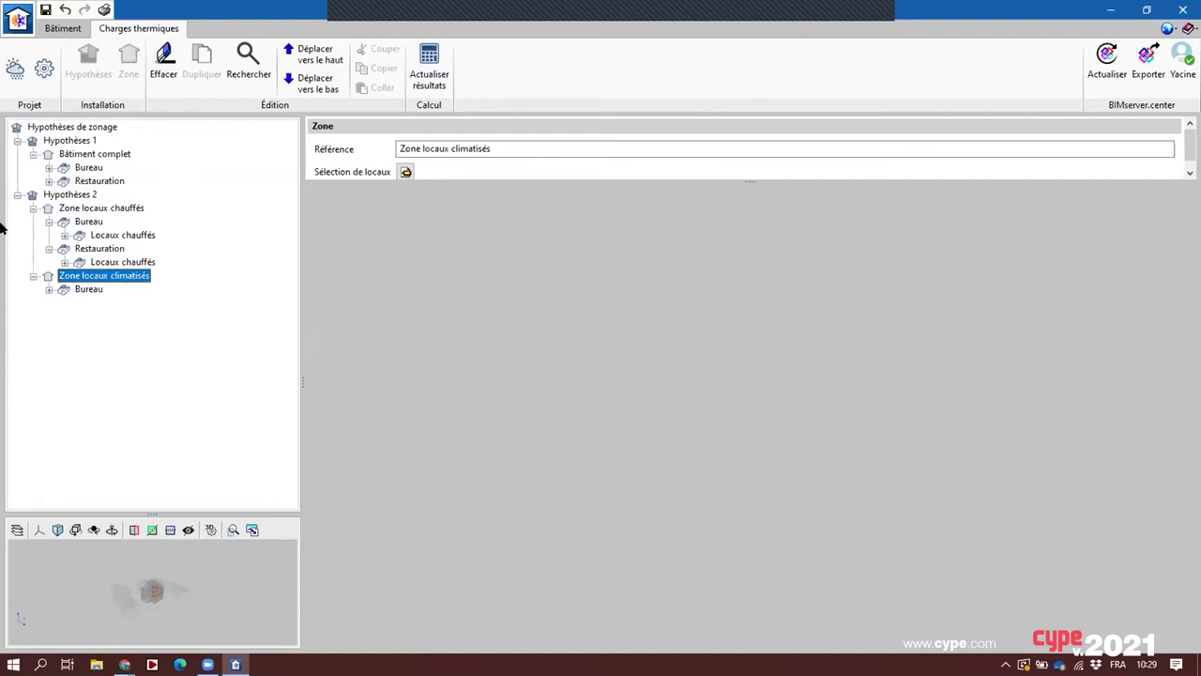
# Update the thermal load results and view the calculation description of Hypothèses 1
pyautogui.click(33, 208)
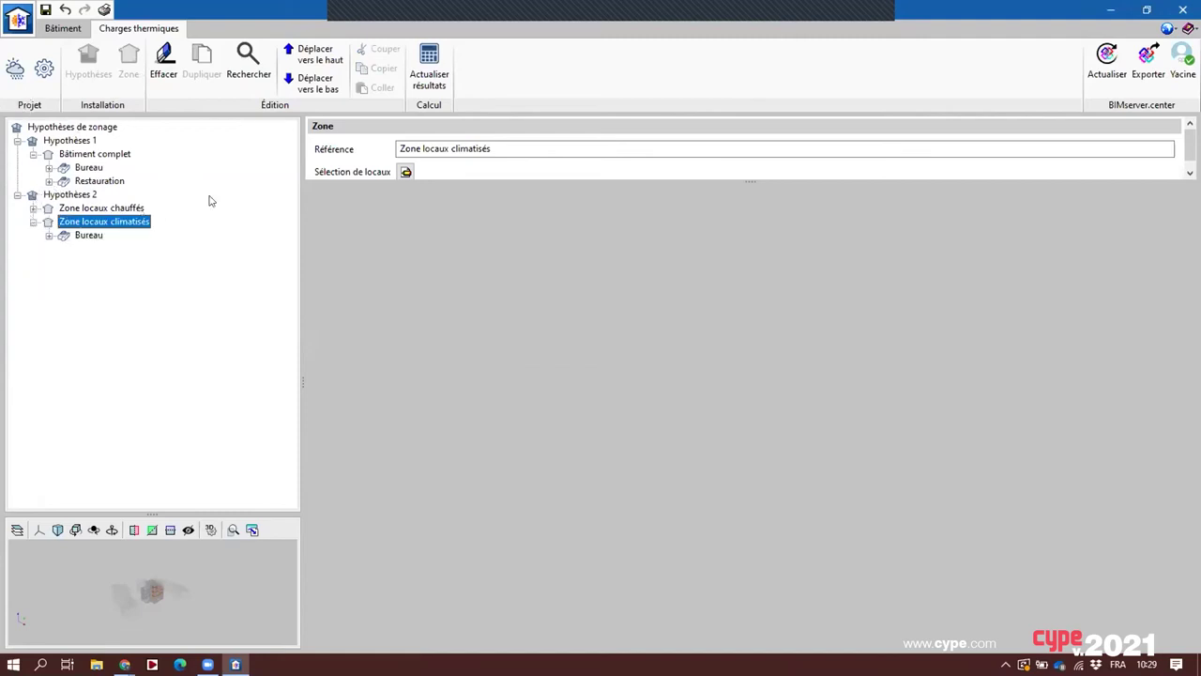
pyautogui.click(427, 75)
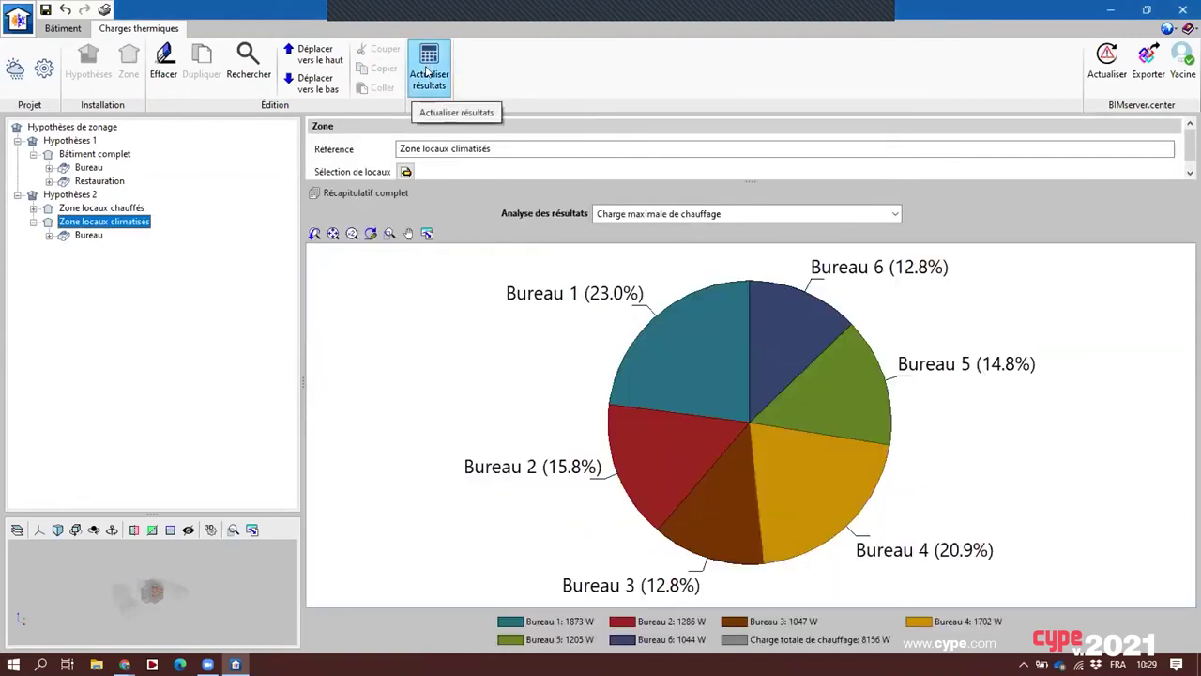
pyautogui.click(68, 141)
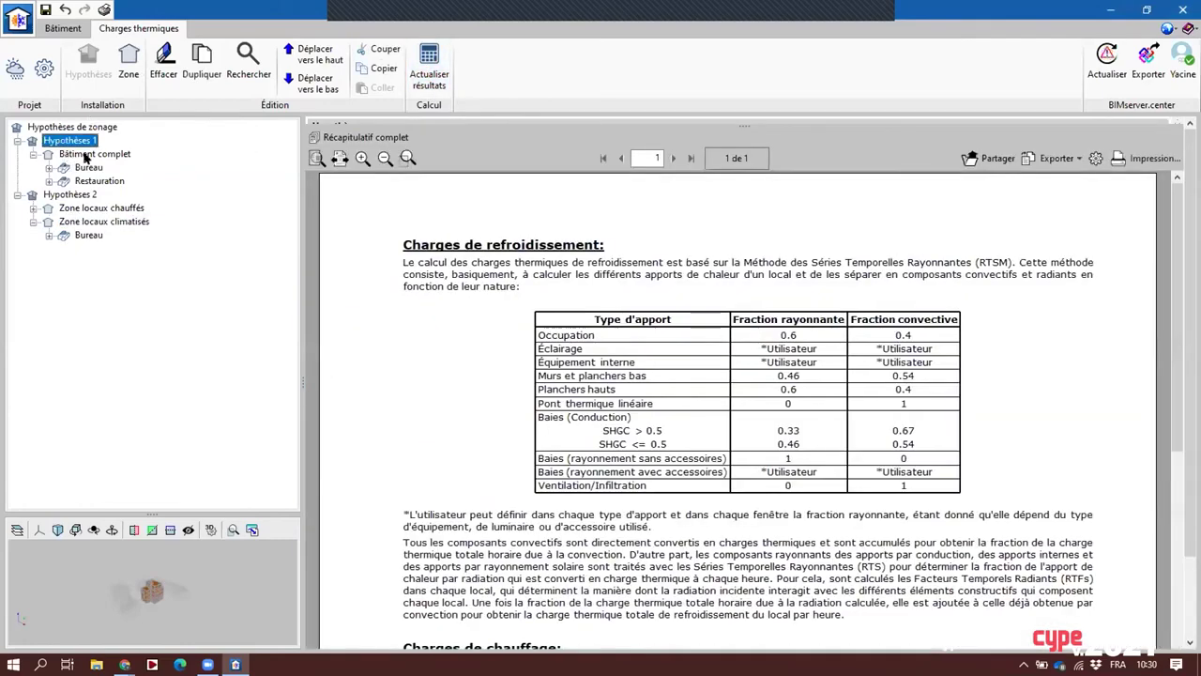
pyautogui.click(788, 335)
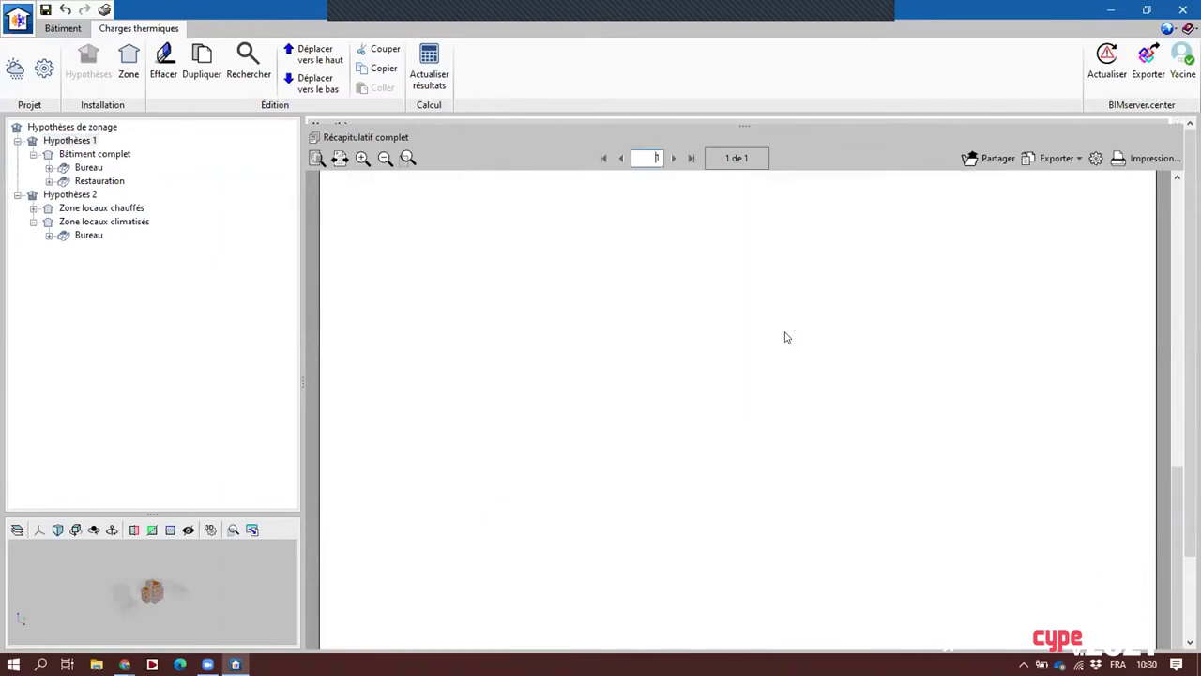
# Examine the heating load chart of the Bâtiment complet zone and switch its analysis to Charge maximale simultanée de refroidissement
pyautogui.click(82, 153)
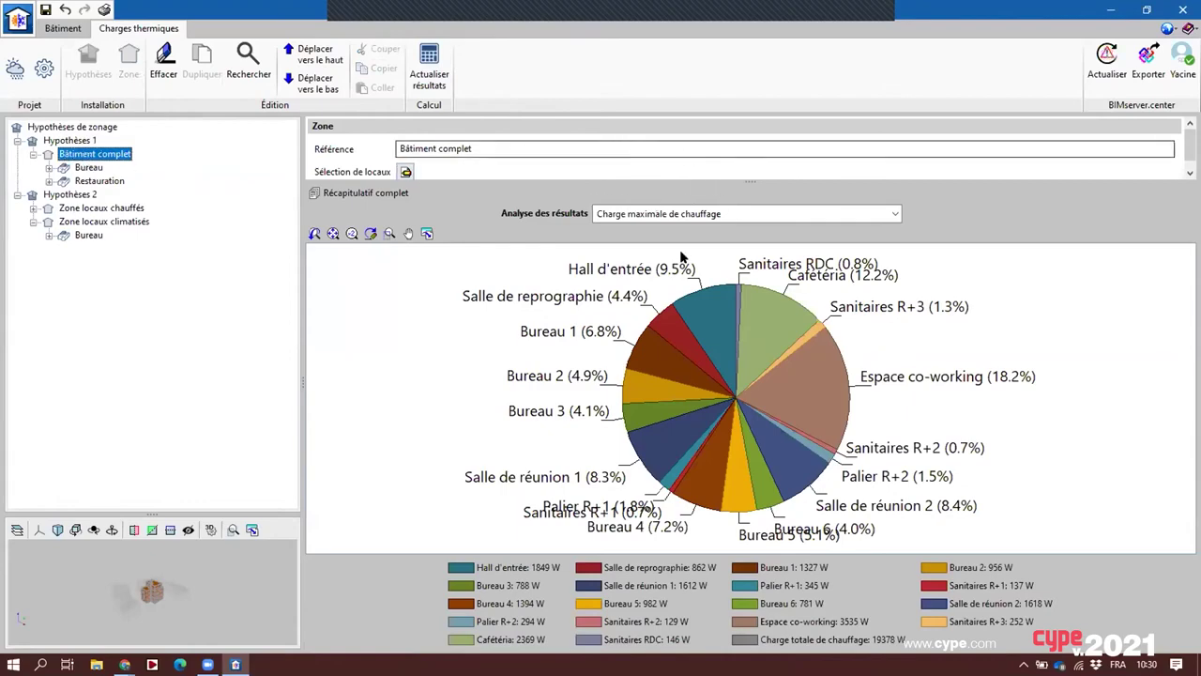
pyautogui.scroll(-5, 685, 265)
pyautogui.scroll(8, 687, 272)
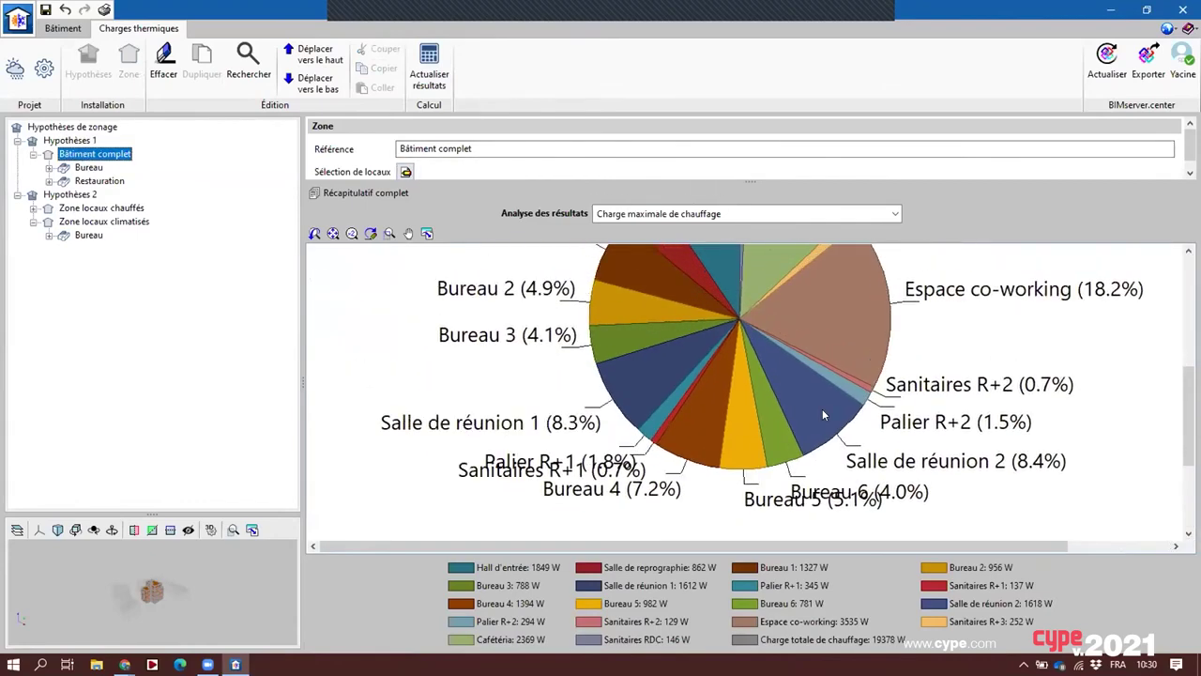
pyautogui.click(803, 213)
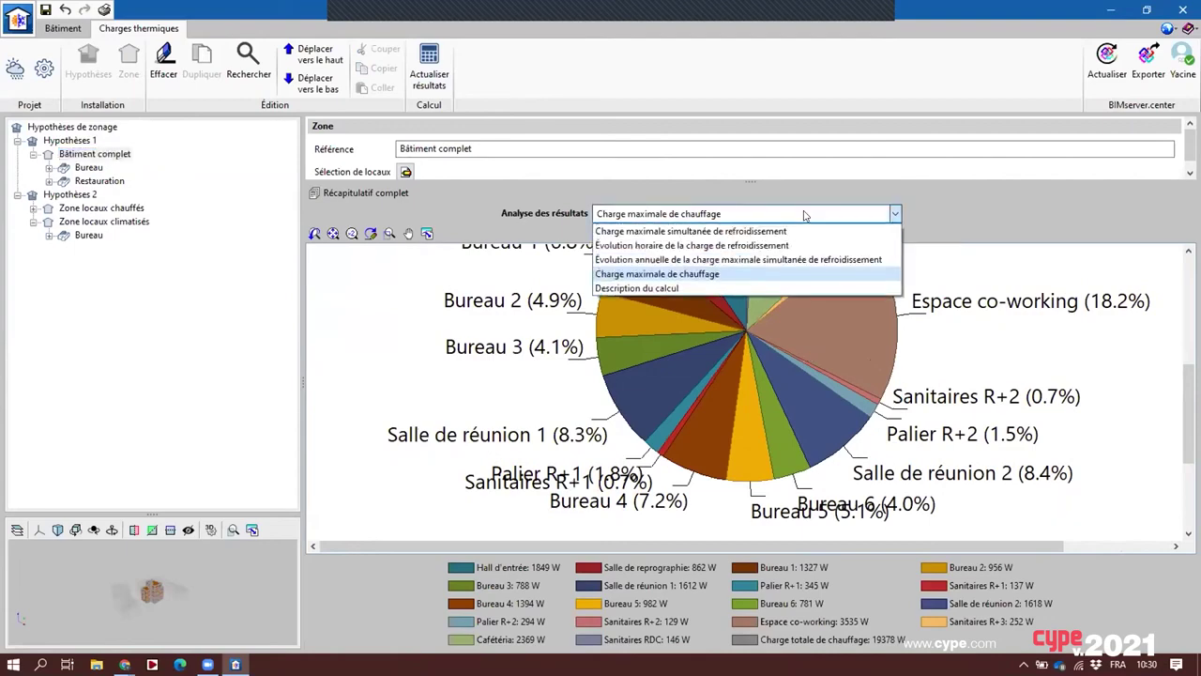
pyautogui.click(779, 231)
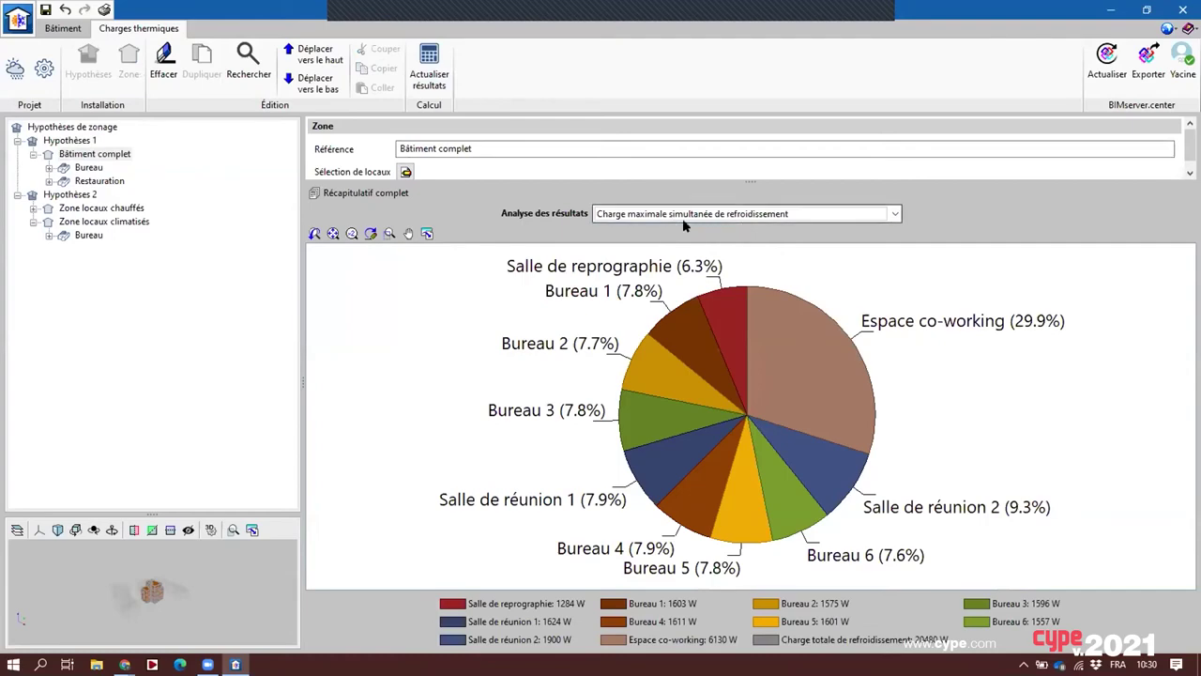
# View the Évolution horaire de la charge de refroidissement chart of the Bâtiment complet zone for Février
pyautogui.click(789, 212)
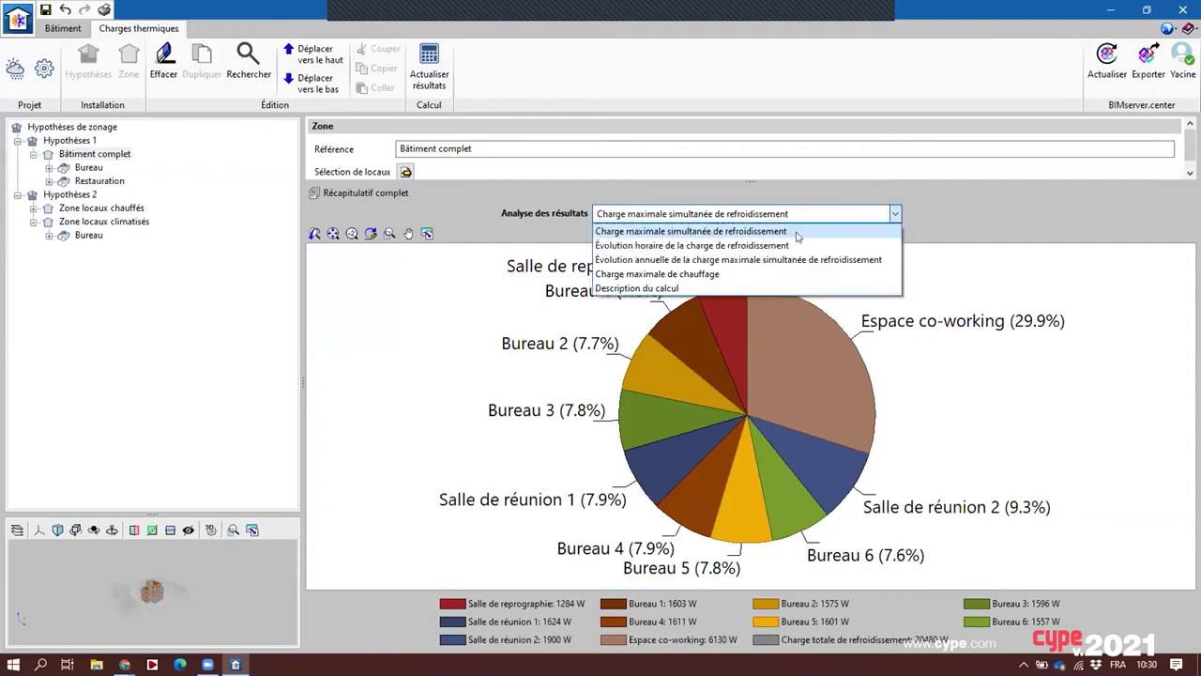
pyautogui.click(797, 245)
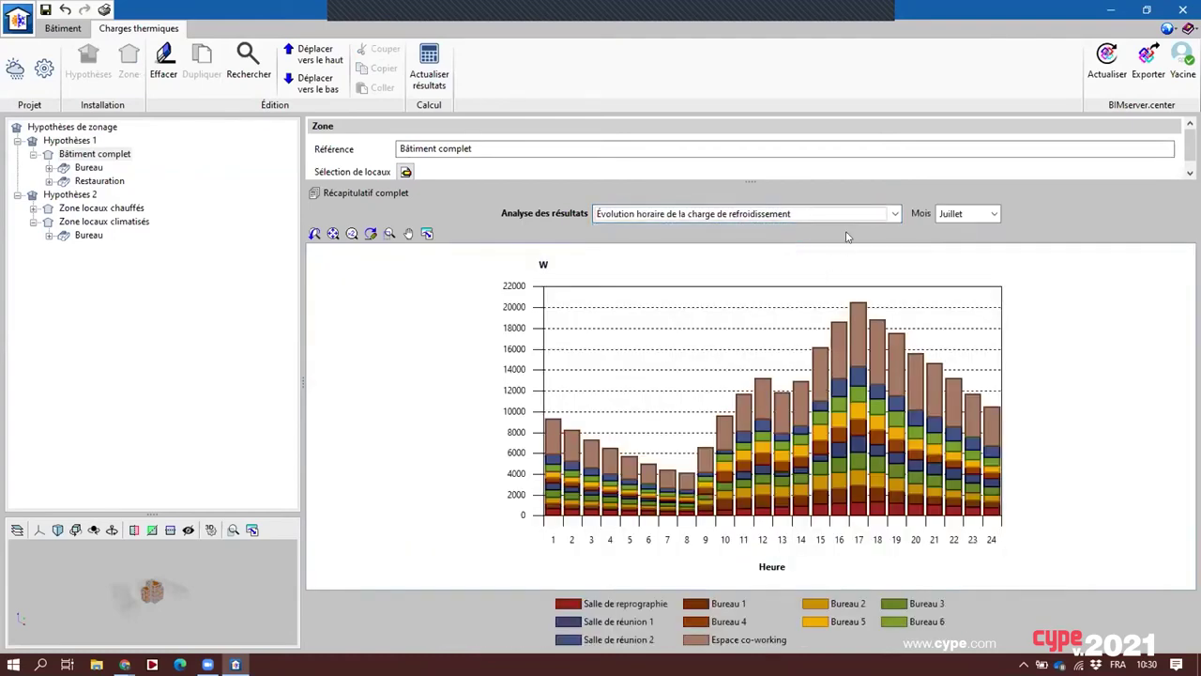
pyautogui.click(959, 212)
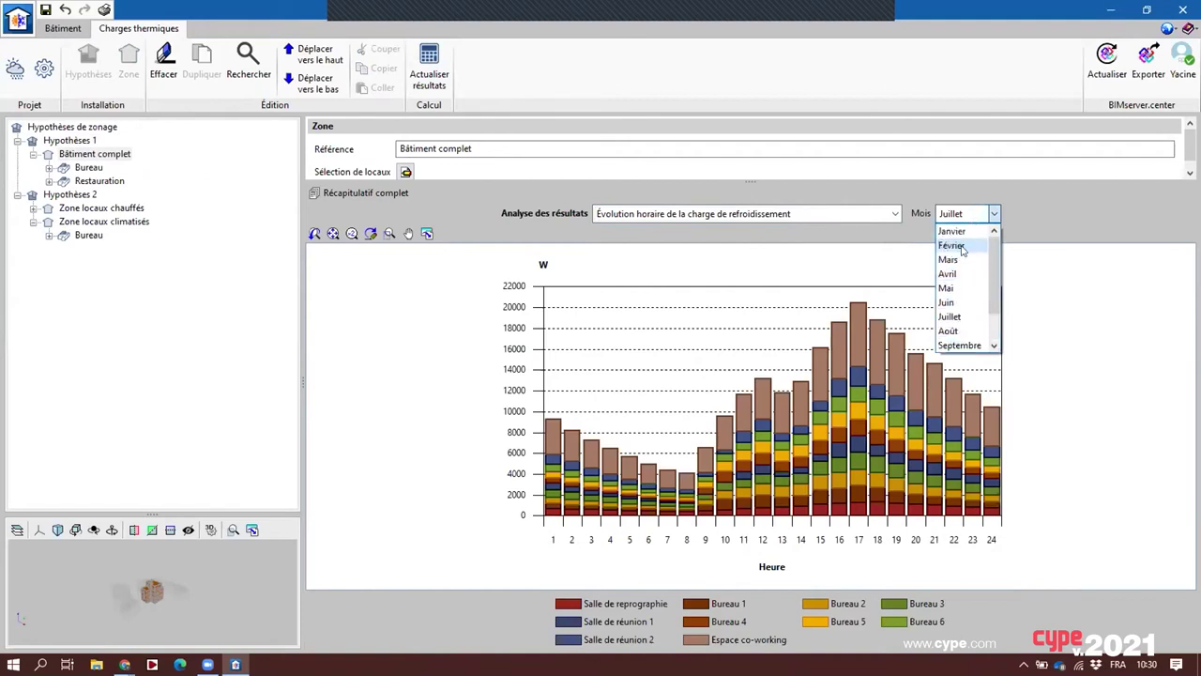
pyautogui.click(950, 245)
# Review the zone's Charge maximale de chauffage chart and read its Description du calcul
pyautogui.click(891, 214)
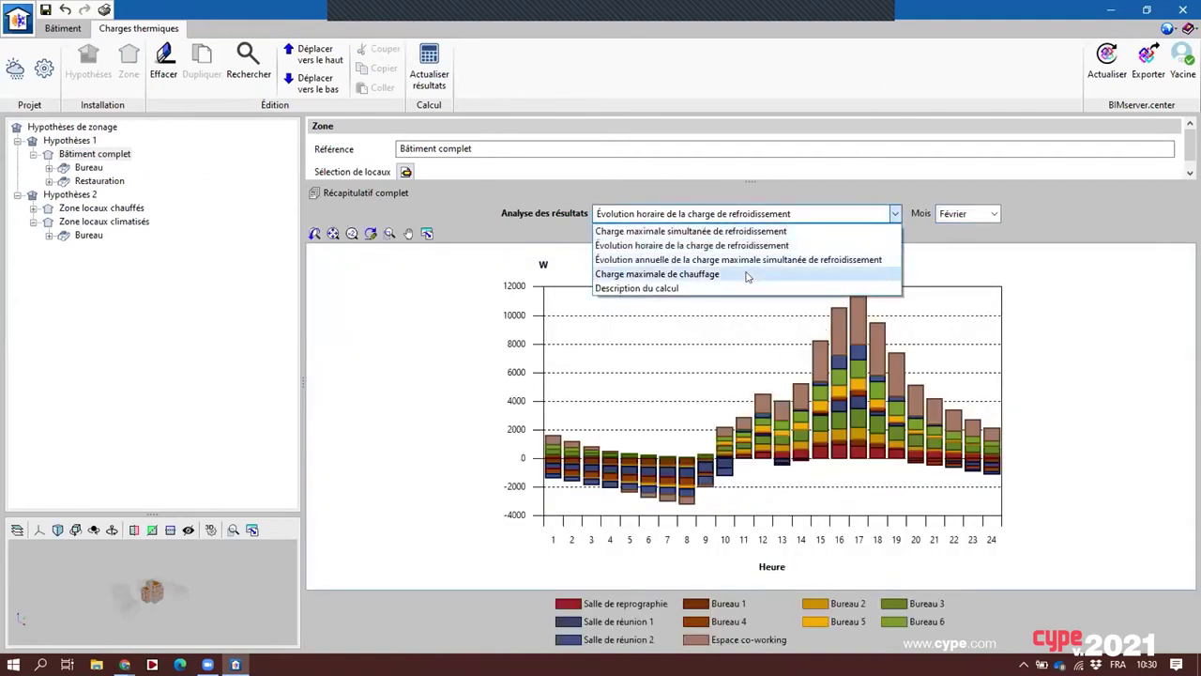
pyautogui.click(748, 274)
pyautogui.click(832, 214)
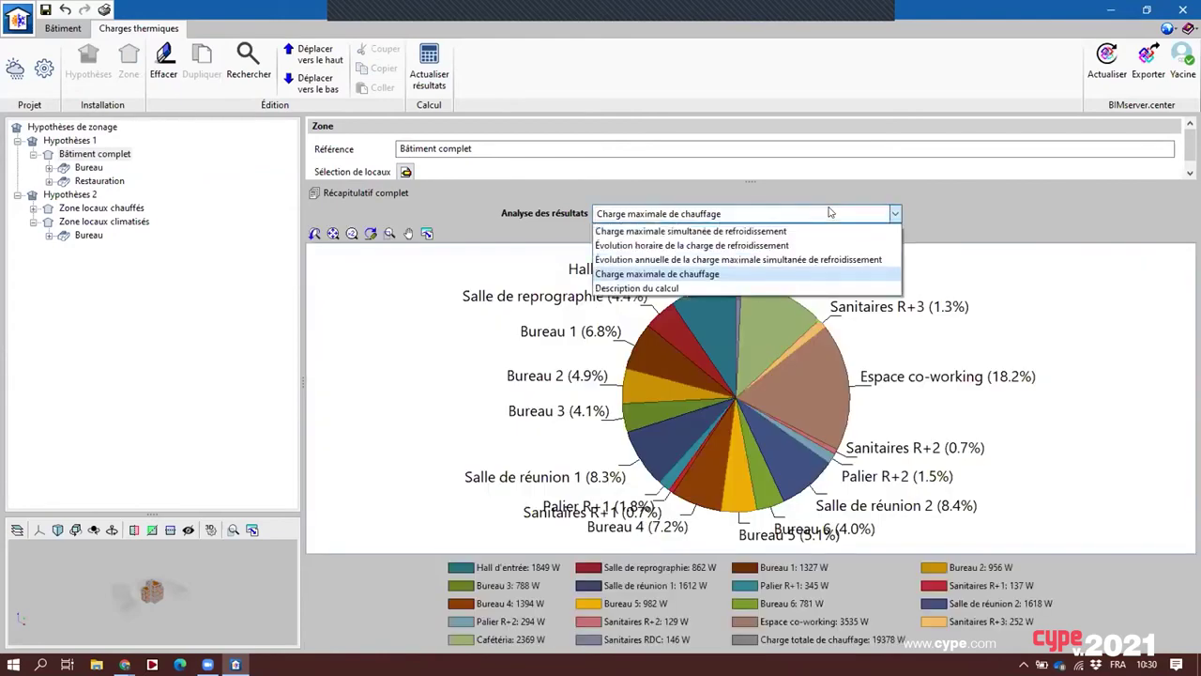
pyautogui.click(674, 288)
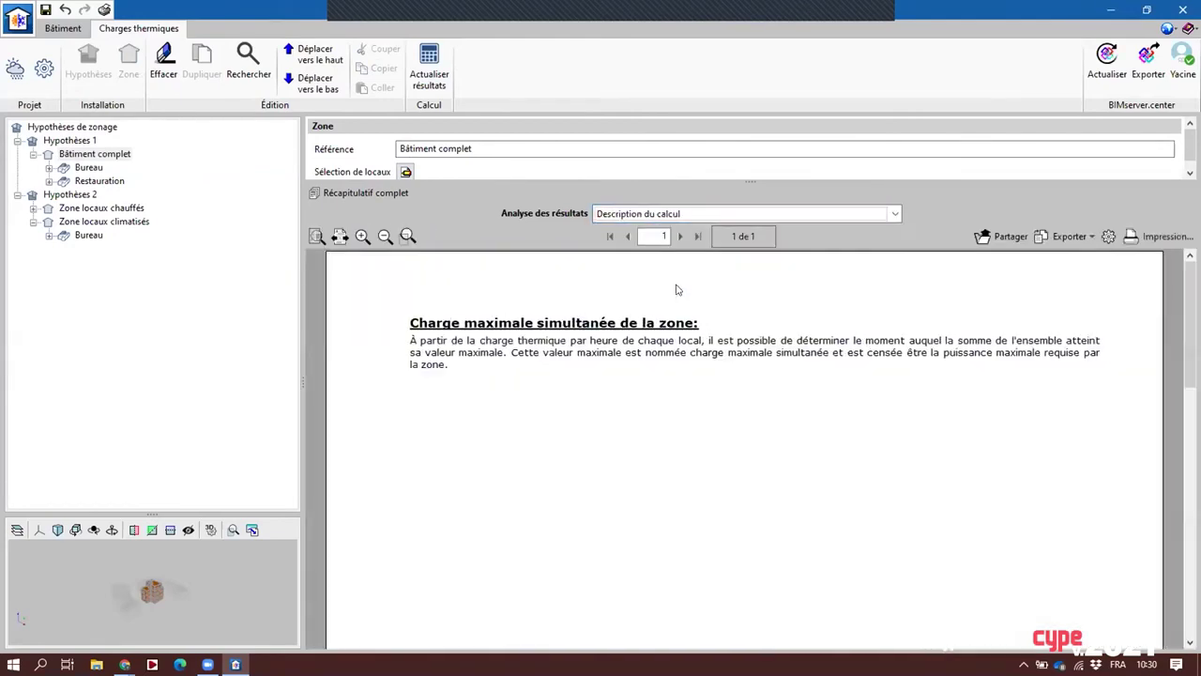
pyautogui.scroll(-5, 683, 293)
pyautogui.scroll(5, 688, 299)
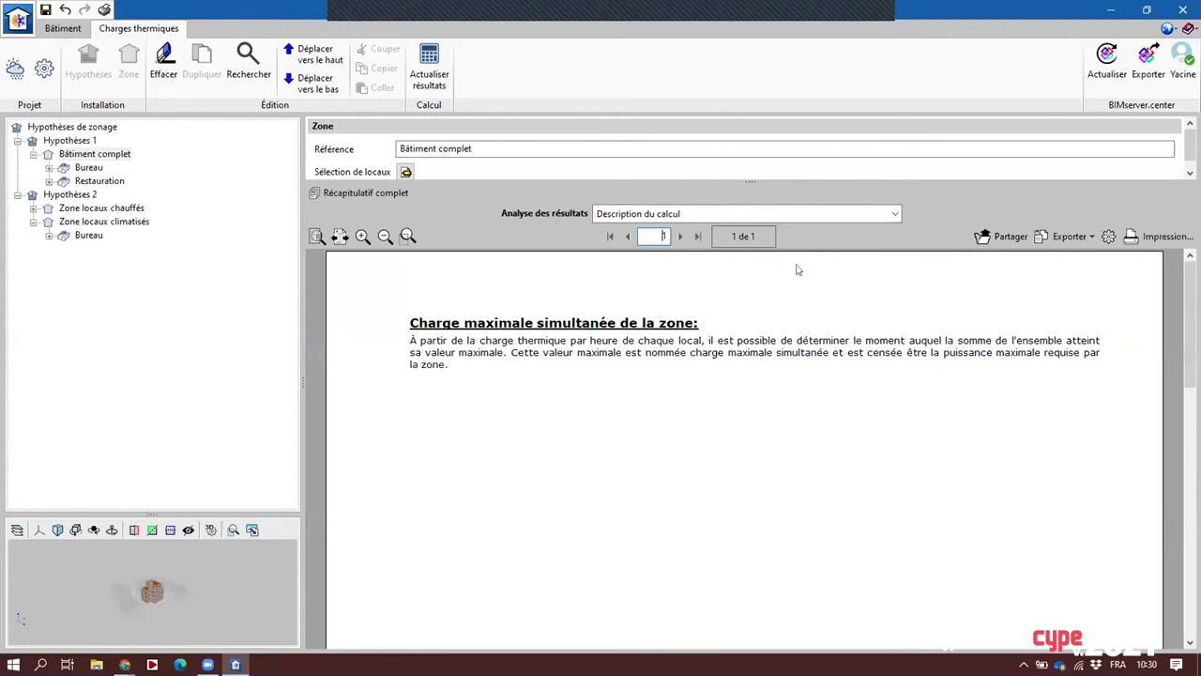
# Compare the zone's annual and hourly cooling load charts, and return the analysis to Charge maximale simultanée de refroidissement
pyautogui.click(688, 215)
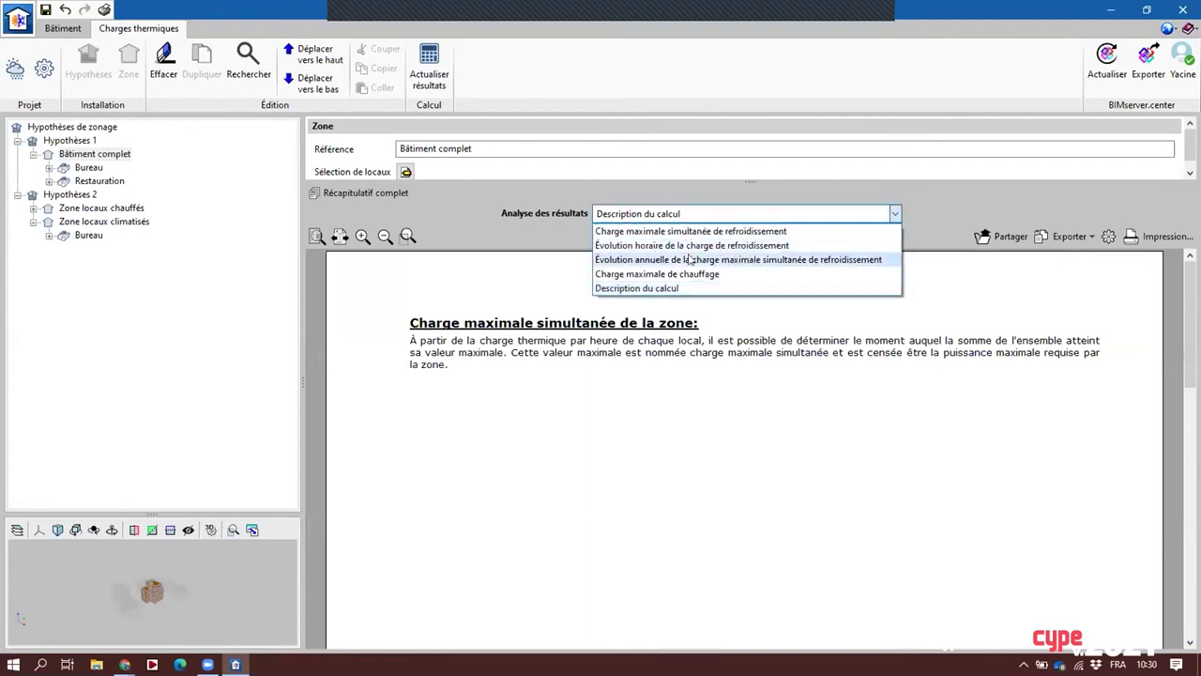
pyautogui.click(709, 260)
pyautogui.click(878, 218)
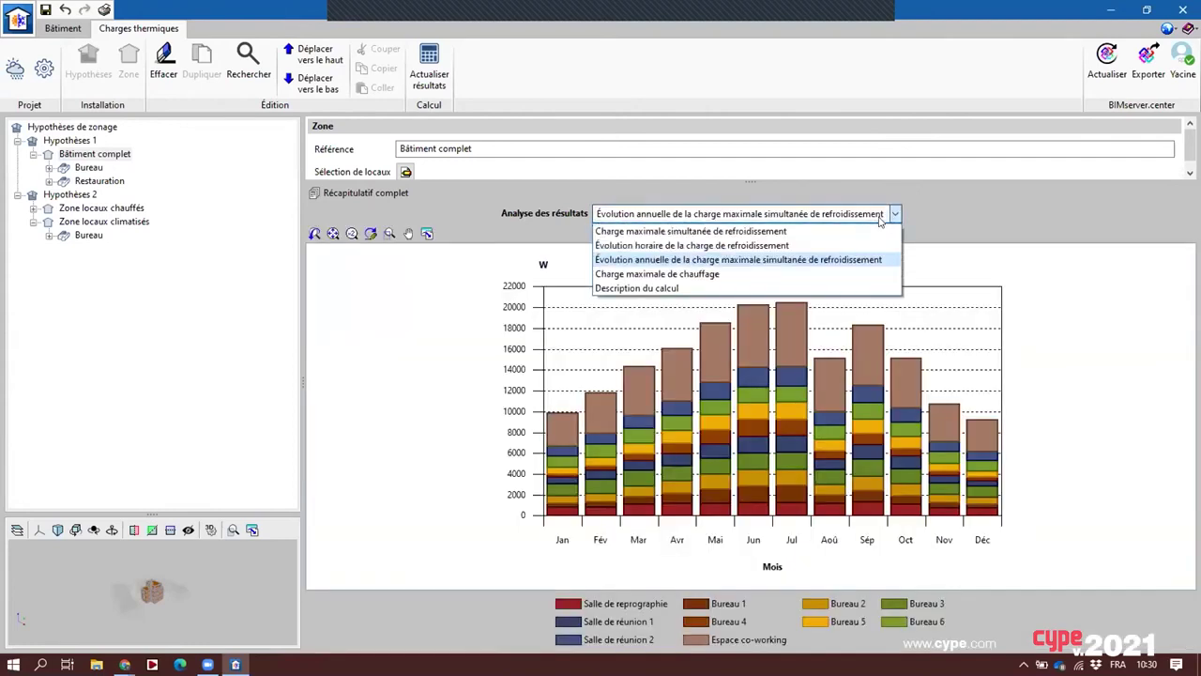
pyautogui.click(747, 245)
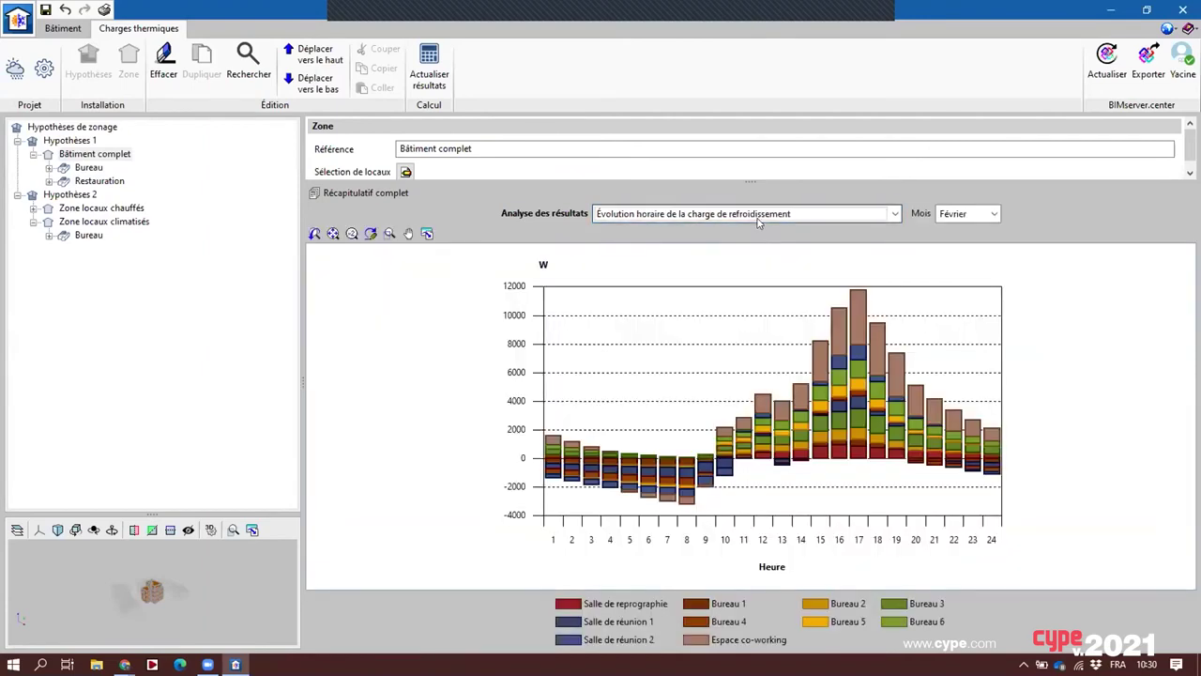
pyautogui.click(758, 224)
pyautogui.click(728, 233)
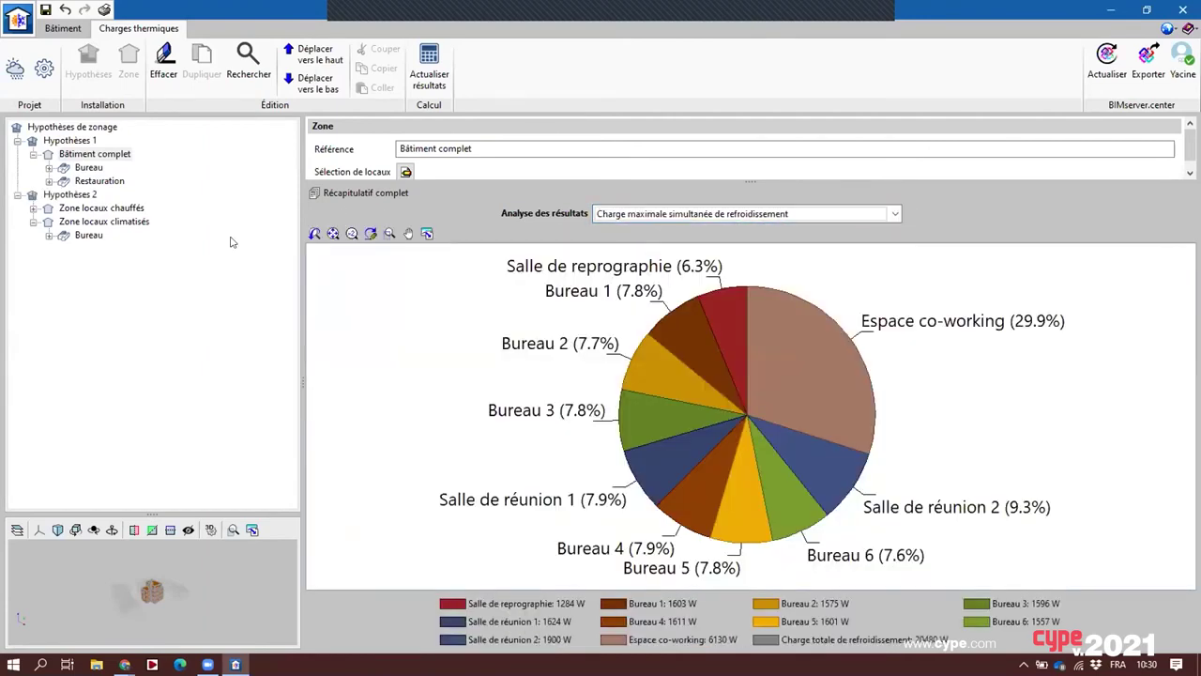
# Expand the Bureau group's Locaux chauffés in Bâtiment complet and display the heating load report of Hall d'entrée
pyautogui.click(90, 167)
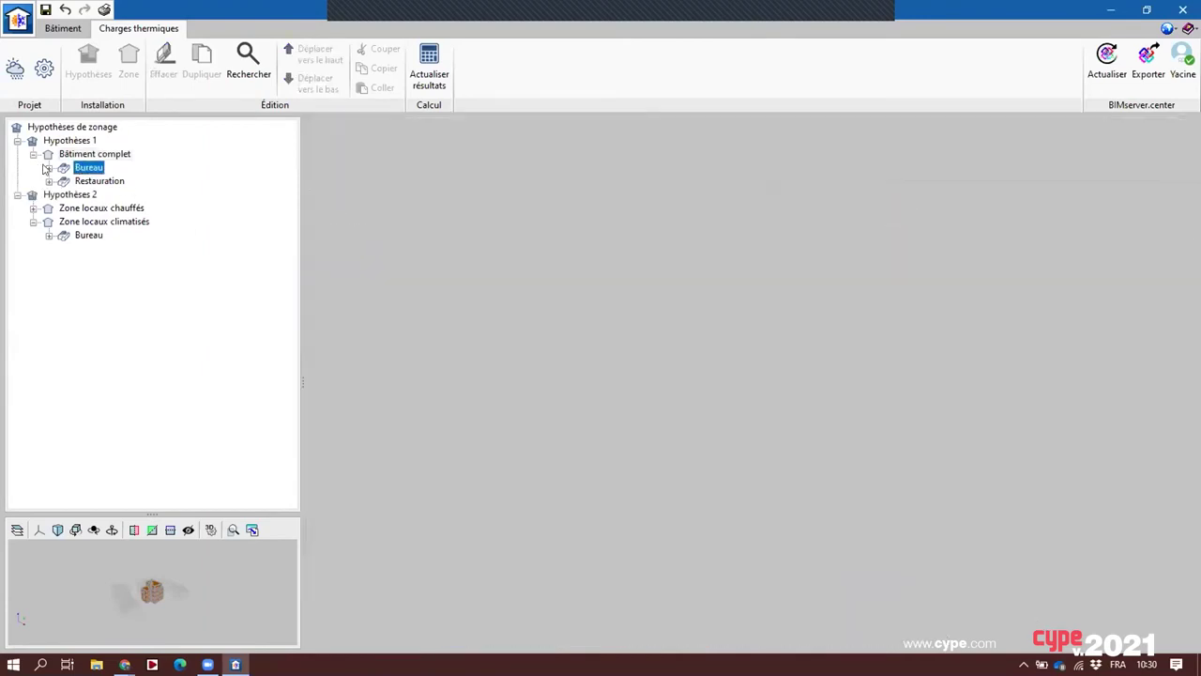
pyautogui.click(49, 167)
pyautogui.click(65, 180)
pyautogui.click(92, 195)
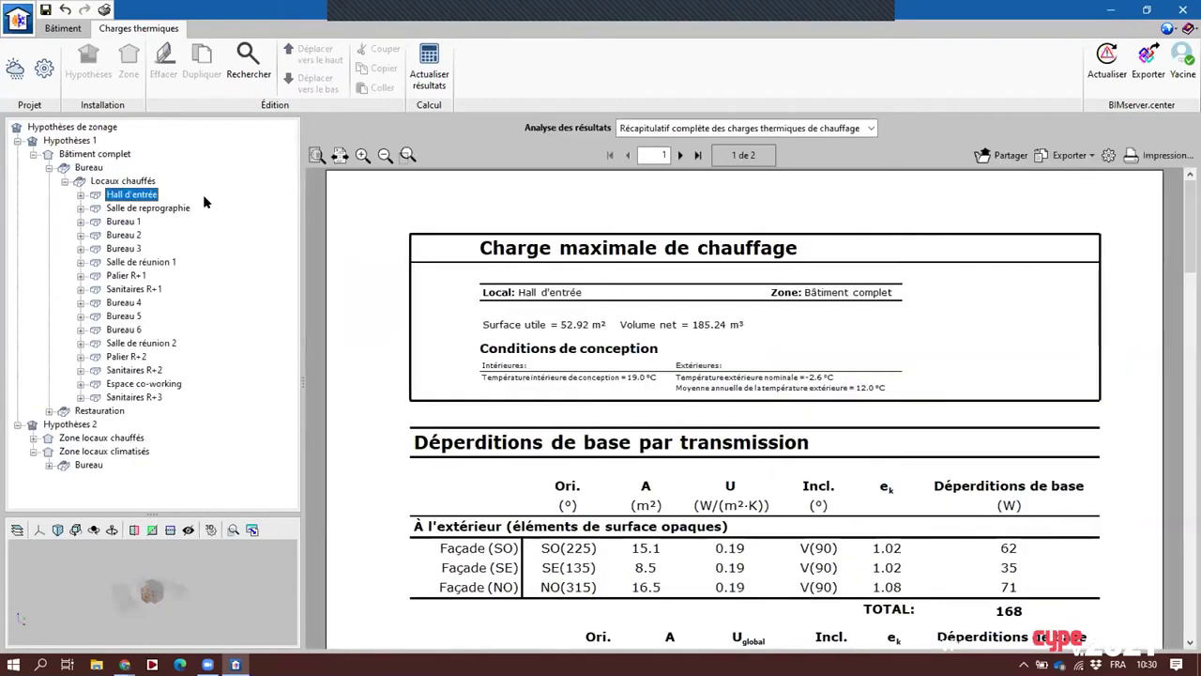
# Read through the Hall d'entrée heating report, from transmission and air renewal losses to the Charge thermique nominale
pyautogui.click(639, 261)
pyautogui.scroll(-2, 639, 261)
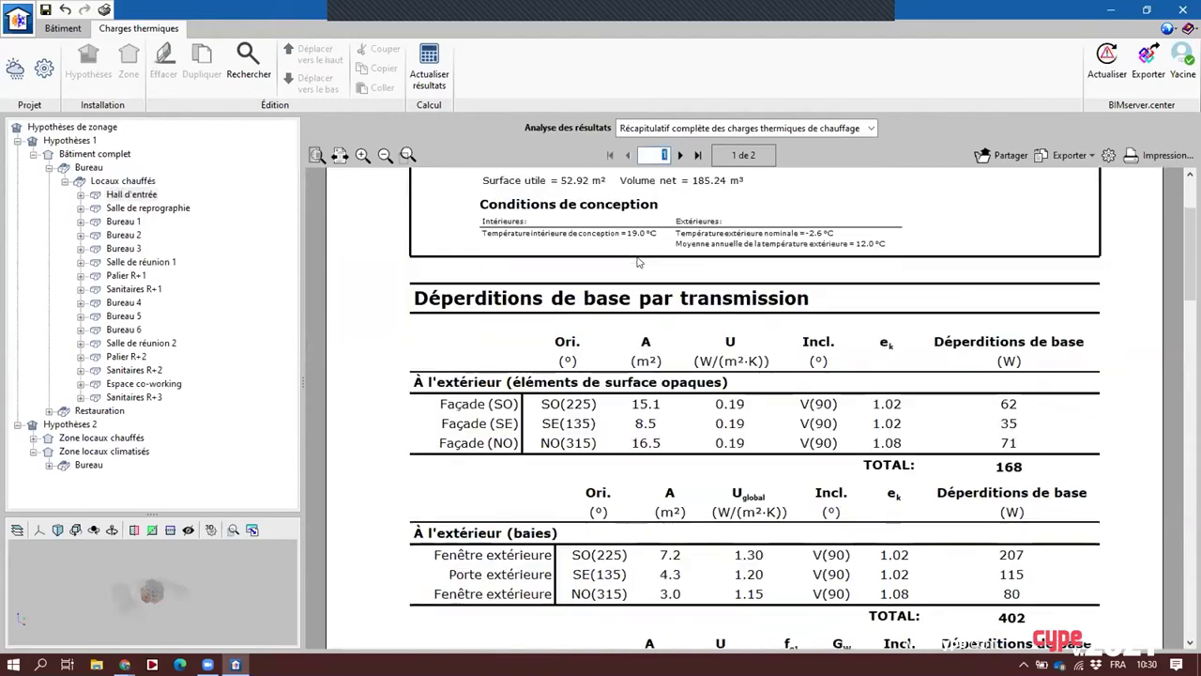
pyautogui.scroll(2, 639, 261)
pyautogui.scroll(-3, 1189, 225)
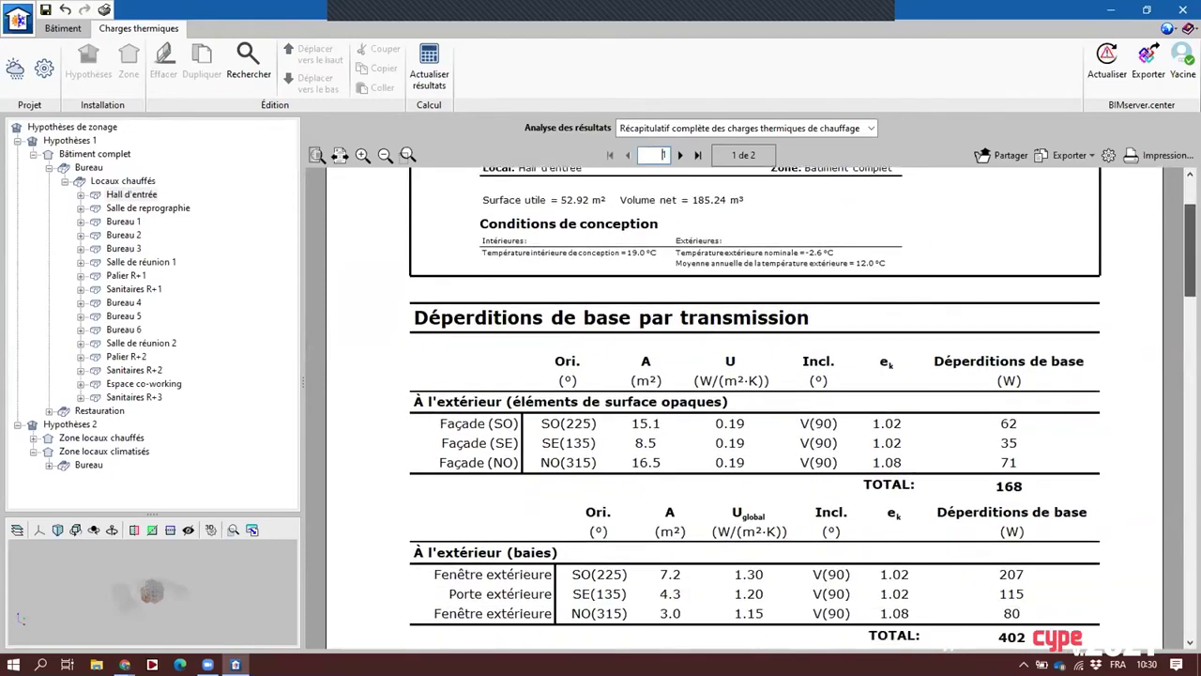
pyautogui.scroll(-15, 750, 404)
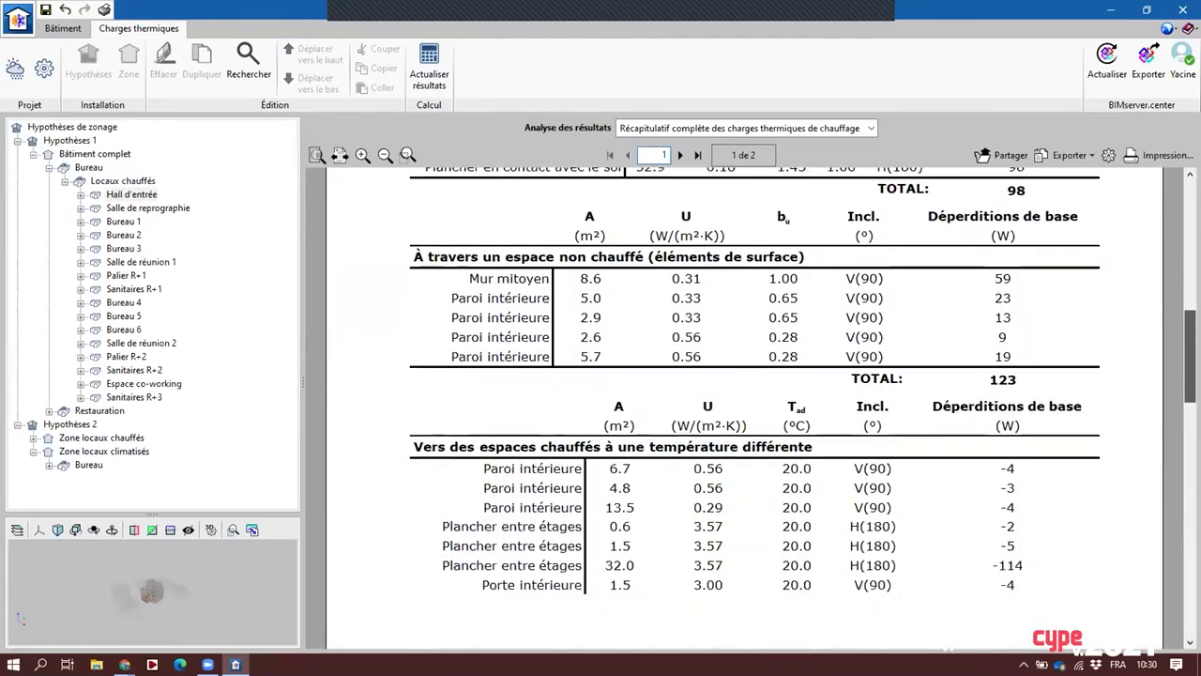
pyautogui.scroll(-10, 751, 403)
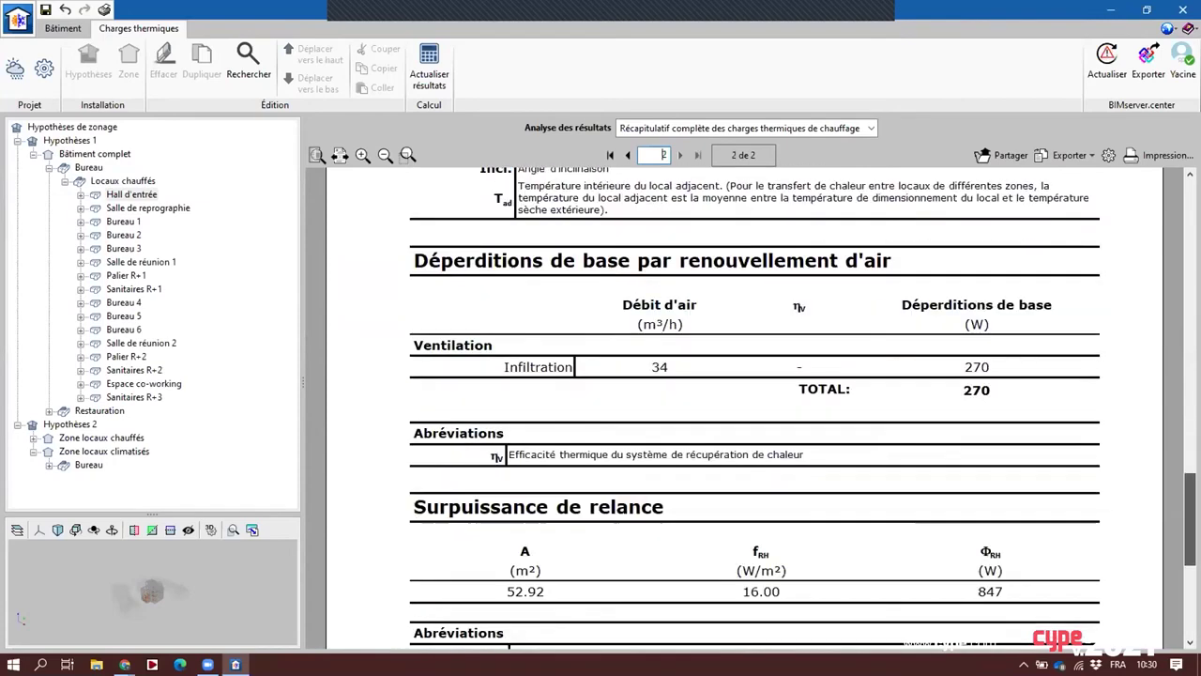
pyautogui.scroll(-3, 750, 403)
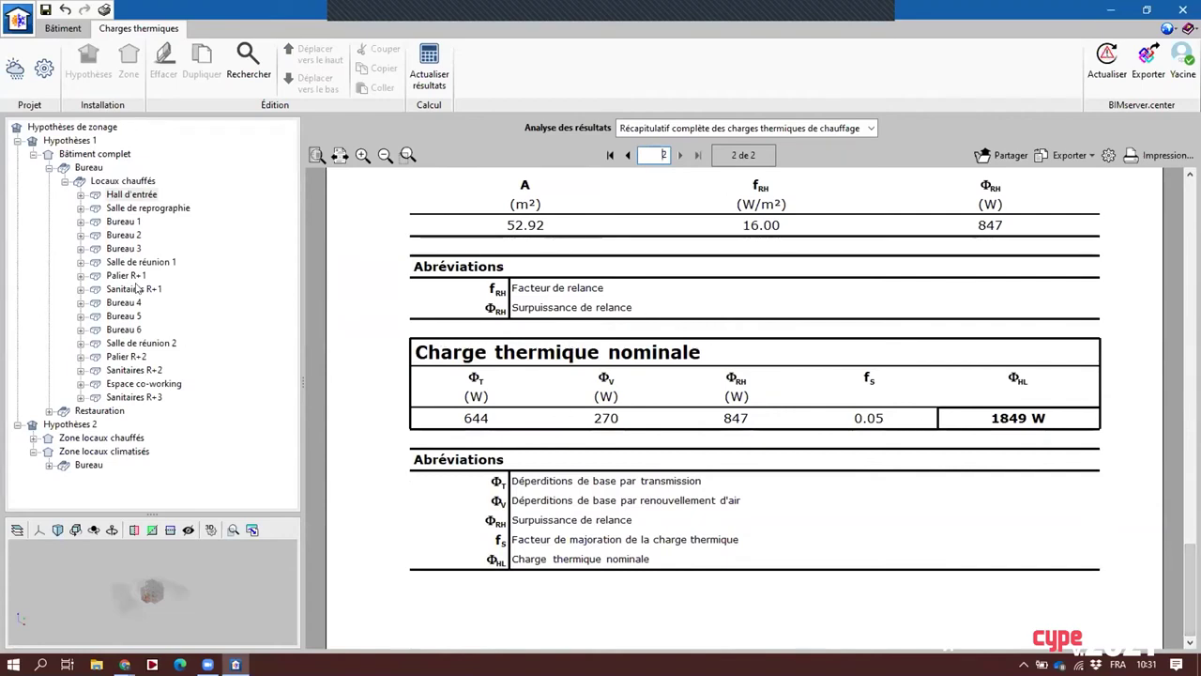
# Expand Hall d'entrée and read the calculation description of its Ventilation/Infiltration loads
pyautogui.click(80, 194)
pyautogui.click(143, 208)
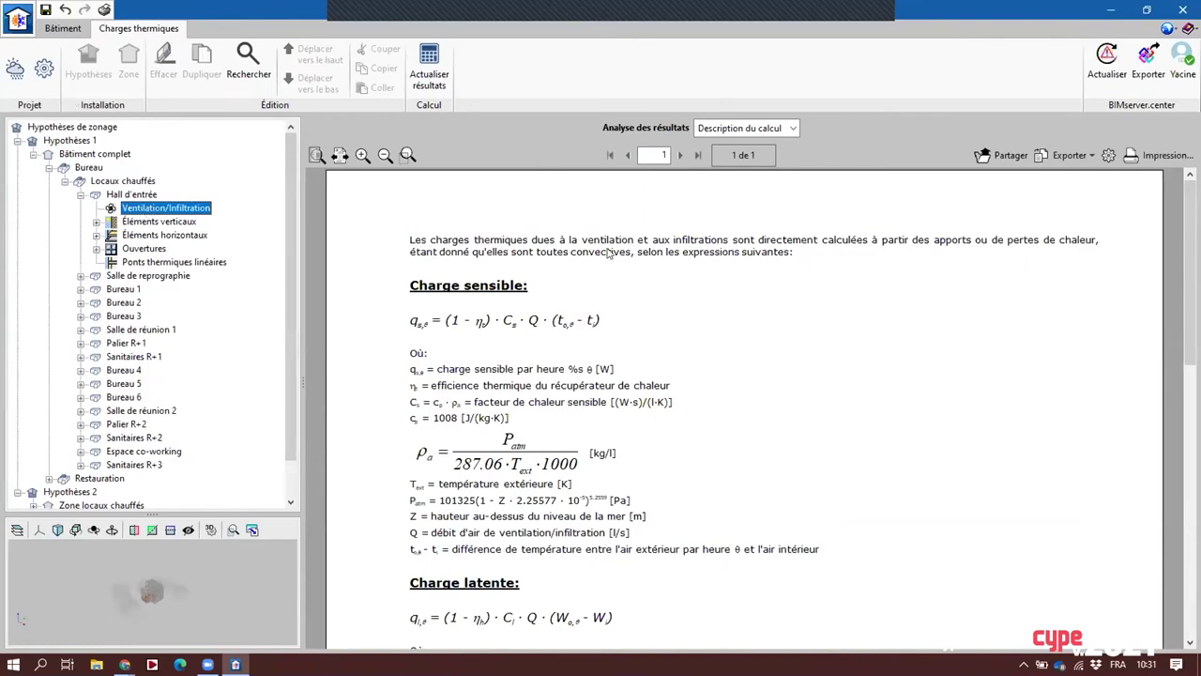
pyautogui.scroll(-5, 608, 253)
pyautogui.scroll(5, 608, 254)
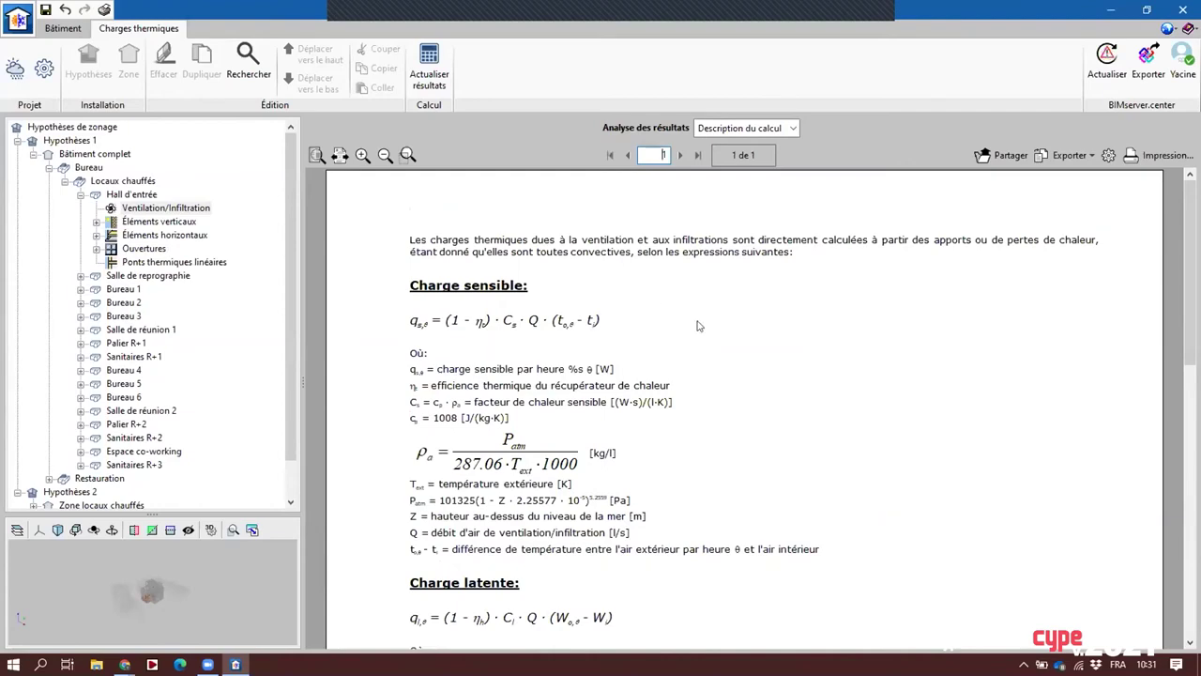
# Expand the Éléments verticaux of Hall d'entrée and examine the layer section of the second Paroi intérieure
pyautogui.click(124, 221)
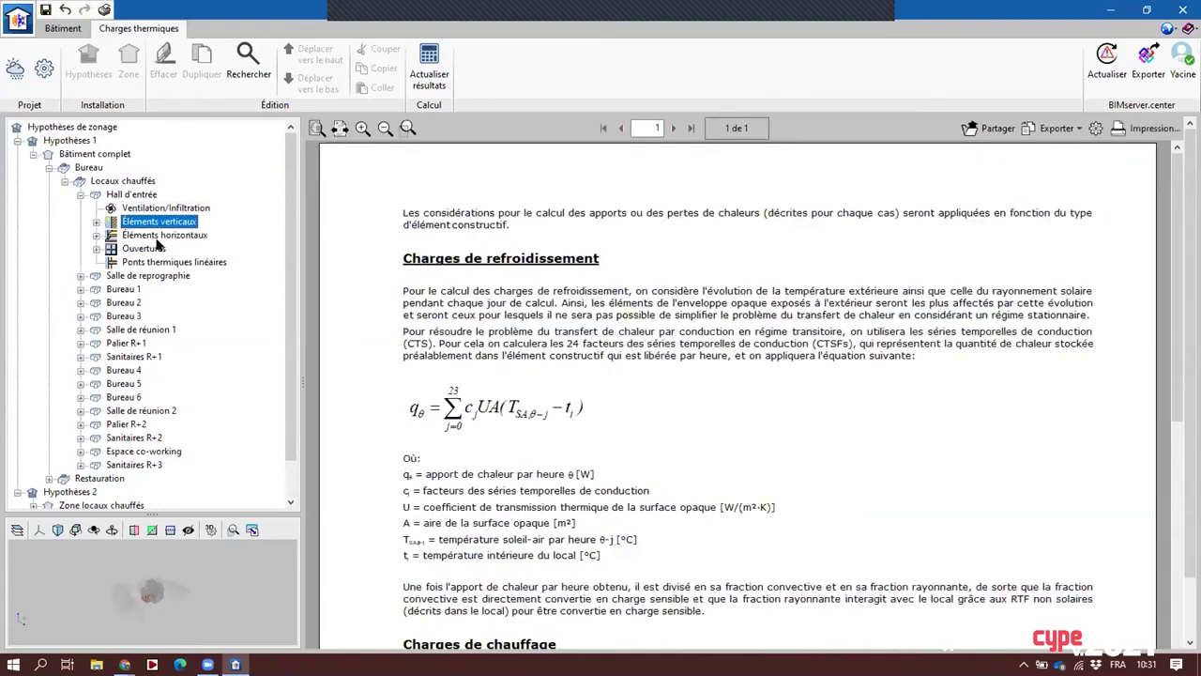
pyautogui.click(96, 223)
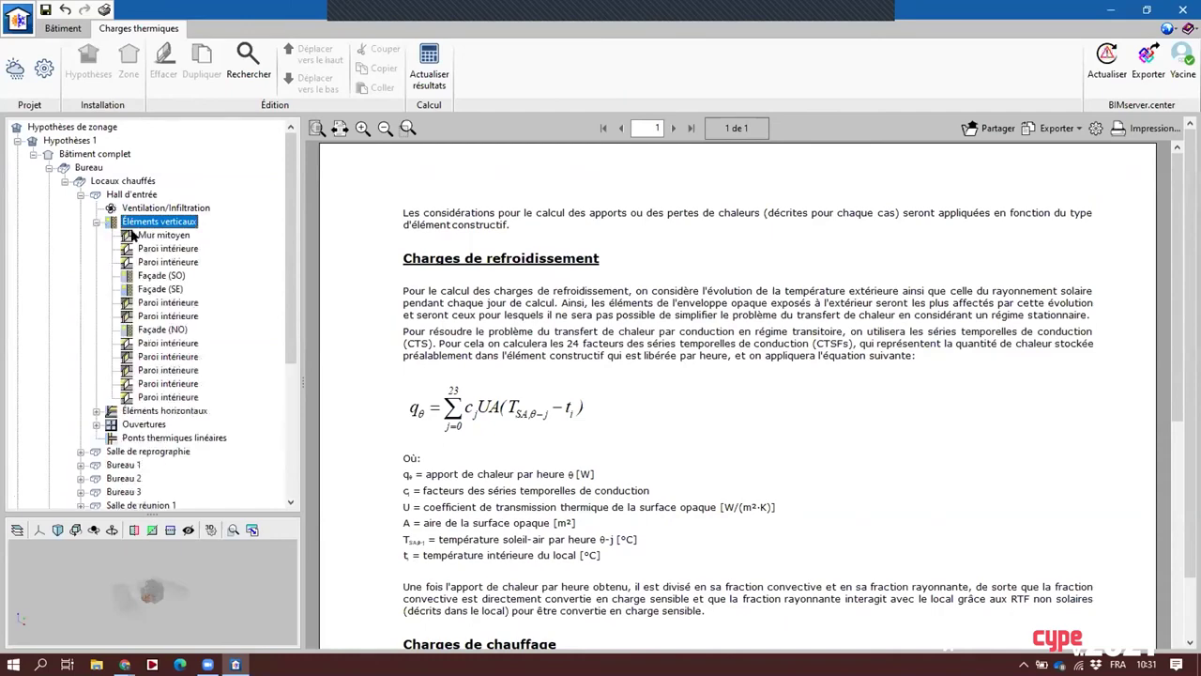
pyautogui.click(132, 235)
pyautogui.click(160, 262)
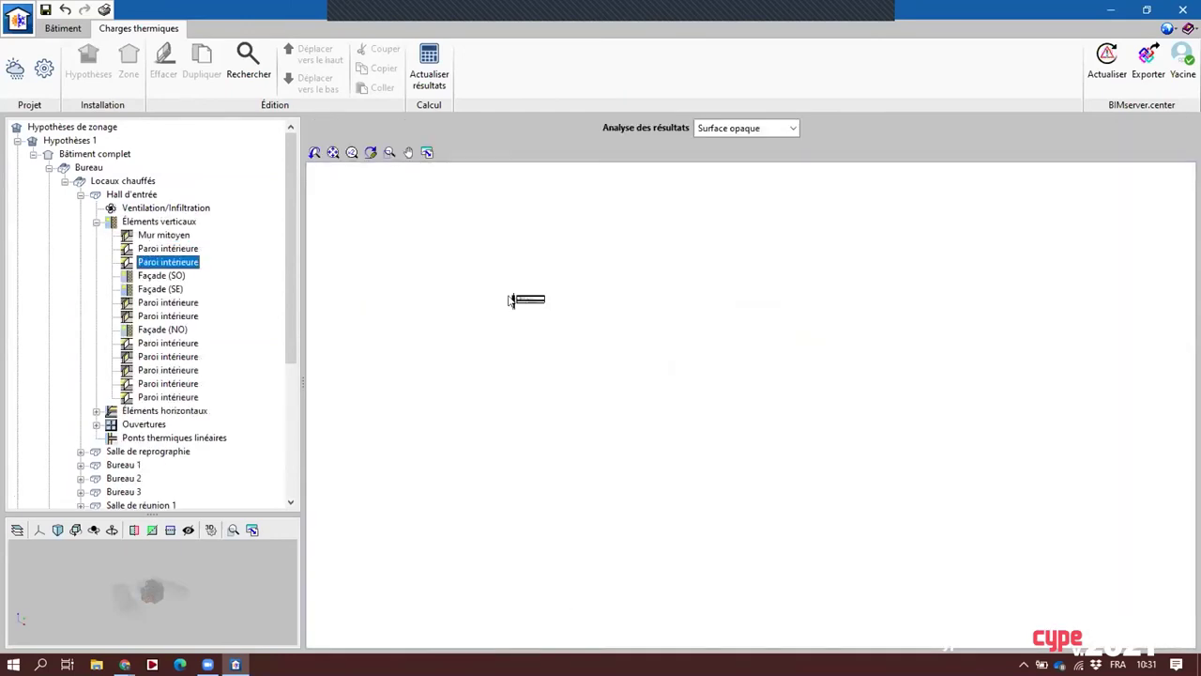
pyautogui.scroll(3, 510, 300)
pyautogui.scroll(-2, 206, 241)
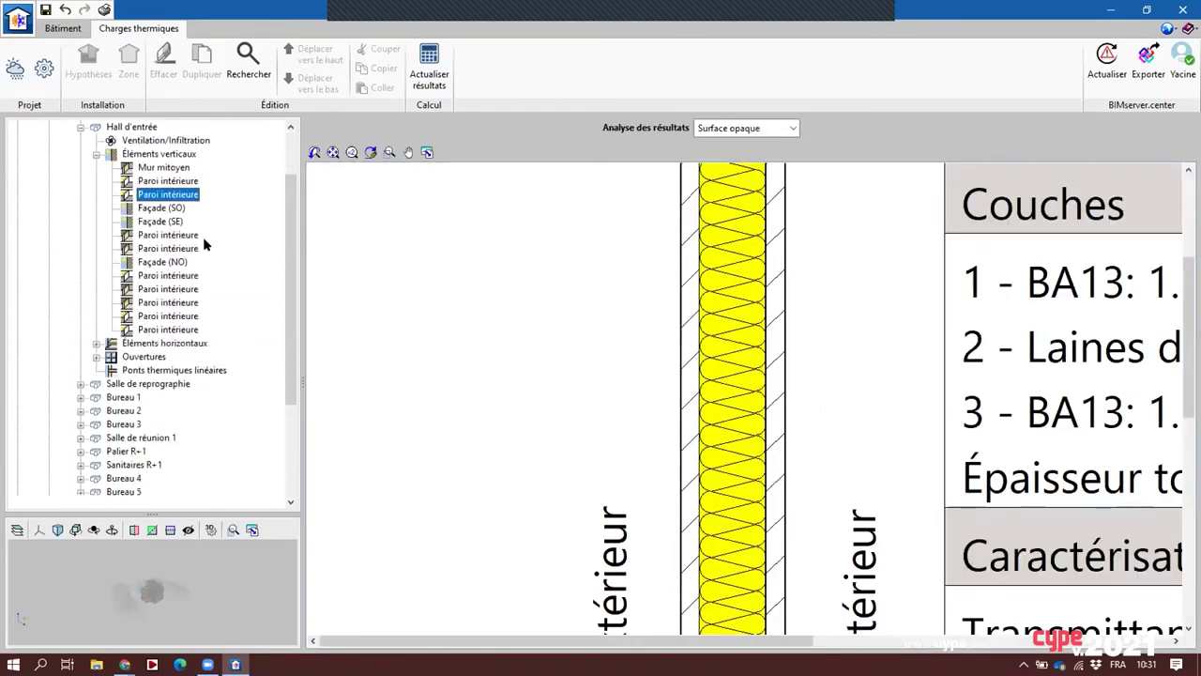
# Review the calculation descriptions of Hall d'entrée's Éléments verticaux, Éléments horizontaux, Ouvertures and Ponts thermiques linéaires, collapsing the vertical elements
pyautogui.click(159, 155)
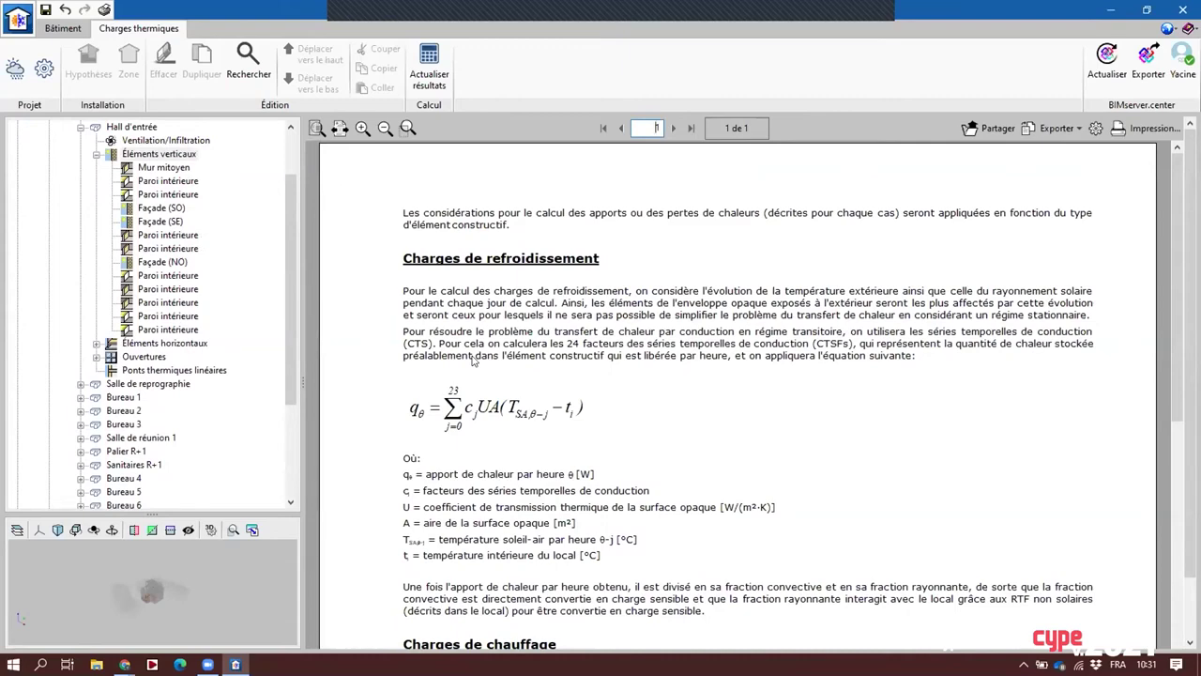
pyautogui.click(98, 155)
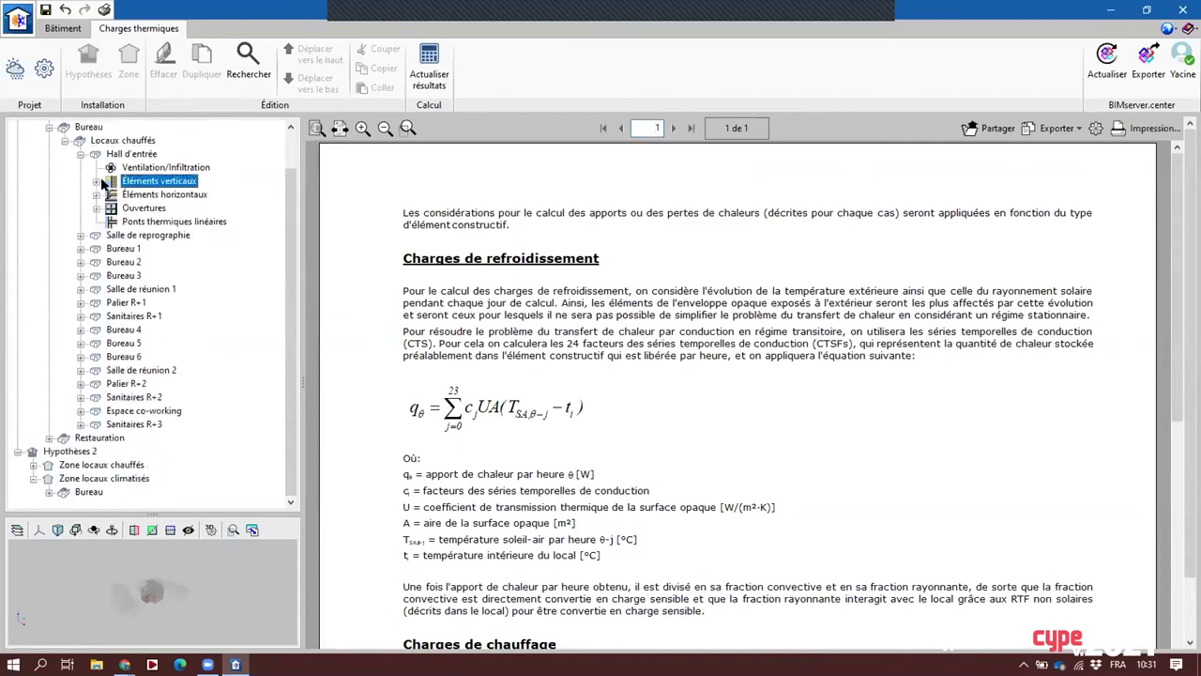
pyautogui.click(121, 193)
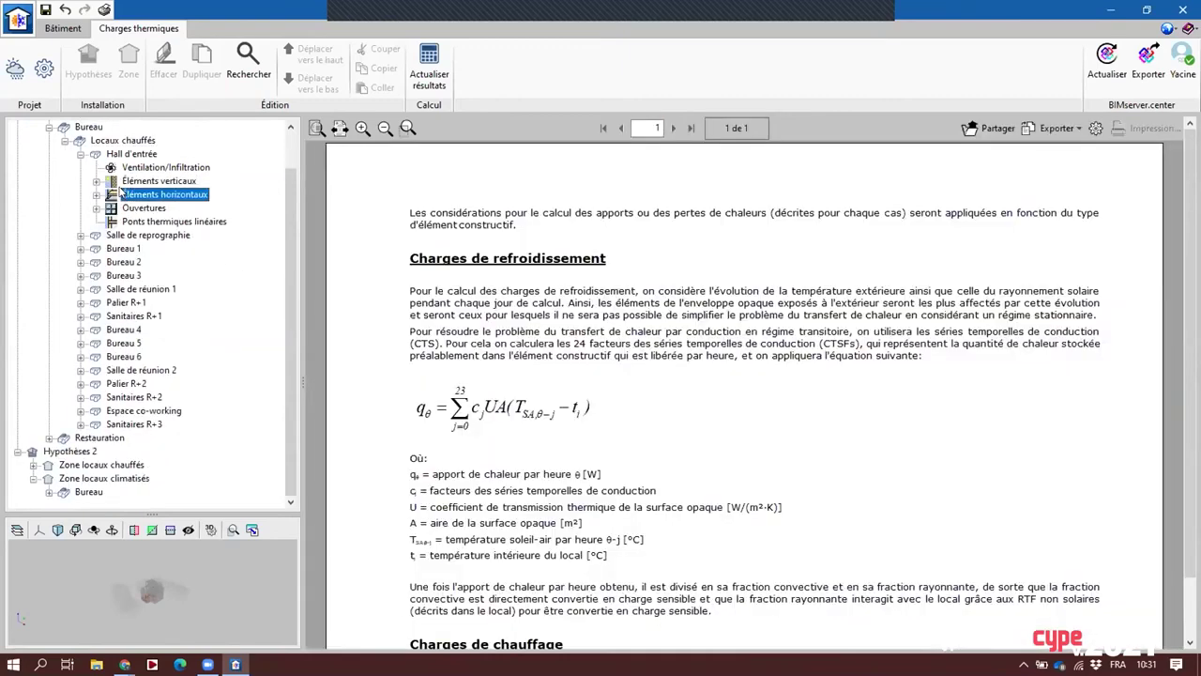
pyautogui.click(131, 208)
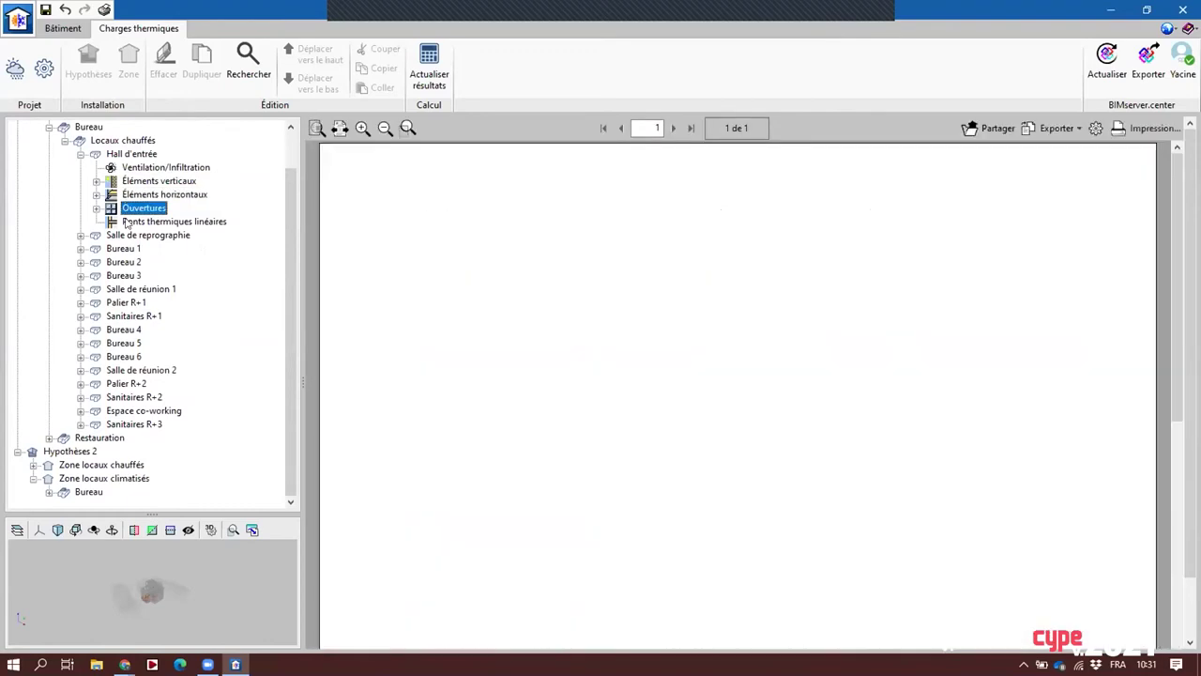
pyautogui.click(127, 221)
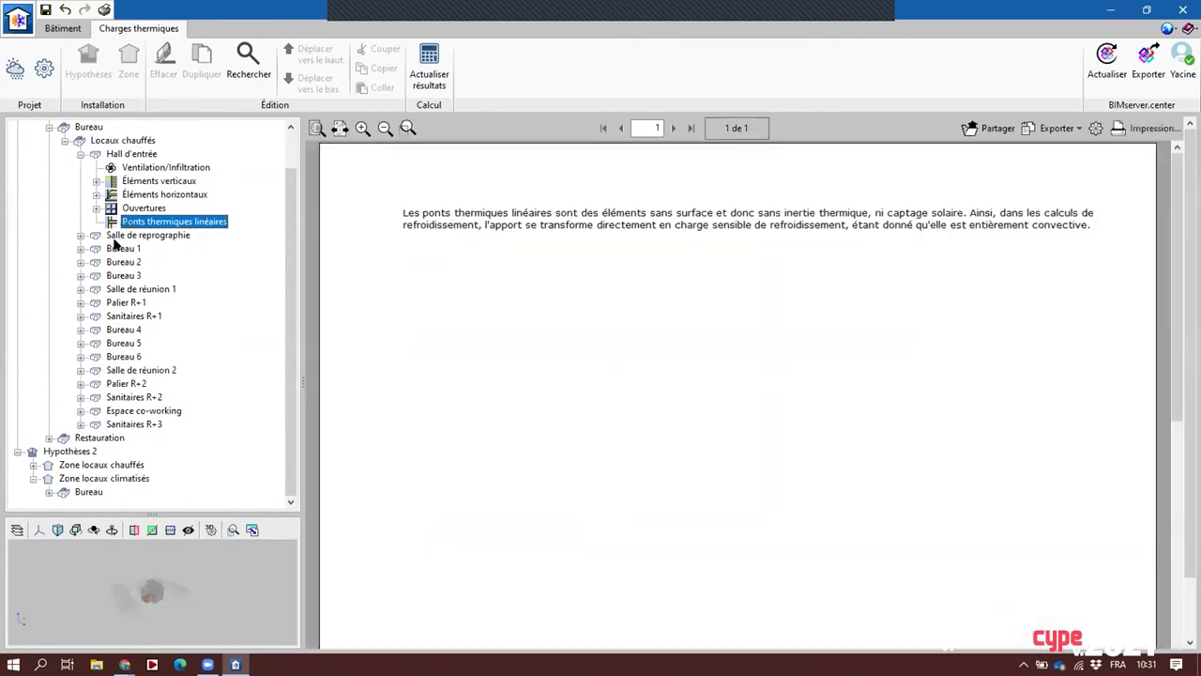
# Check the results of Salle de reprographie and Bureau 1, and those of the heated and air-conditioned zones of Hypothèses 2
pyautogui.click(114, 238)
pyautogui.click(113, 250)
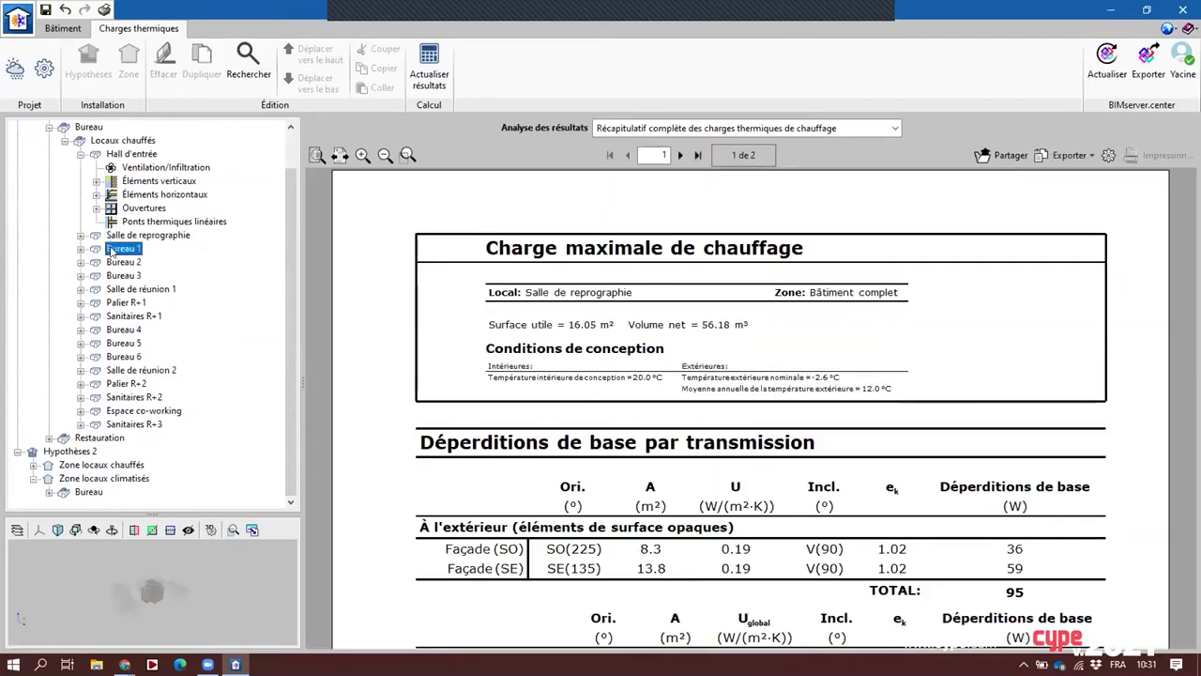
pyautogui.click(93, 465)
pyautogui.click(75, 478)
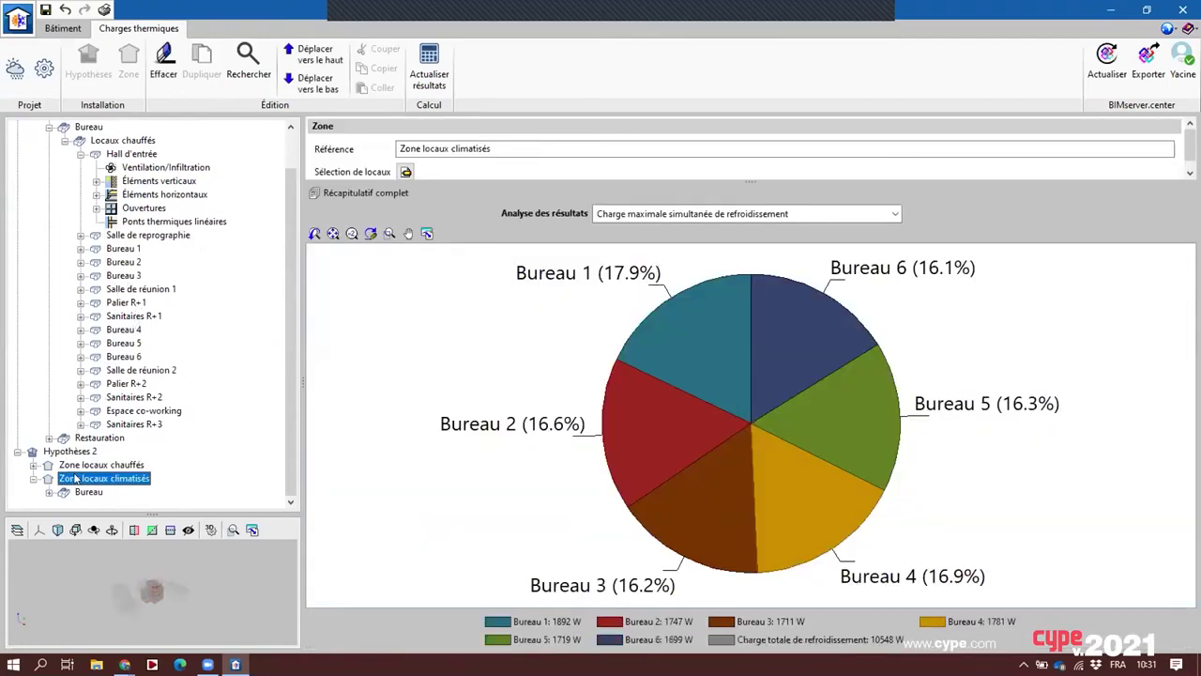
# Switch to Revit, inspect the Etage 1 floor plan of Maquette Logement collectif, and display the building in the {3D} view
pyautogui.scroll(1, 71, 456)
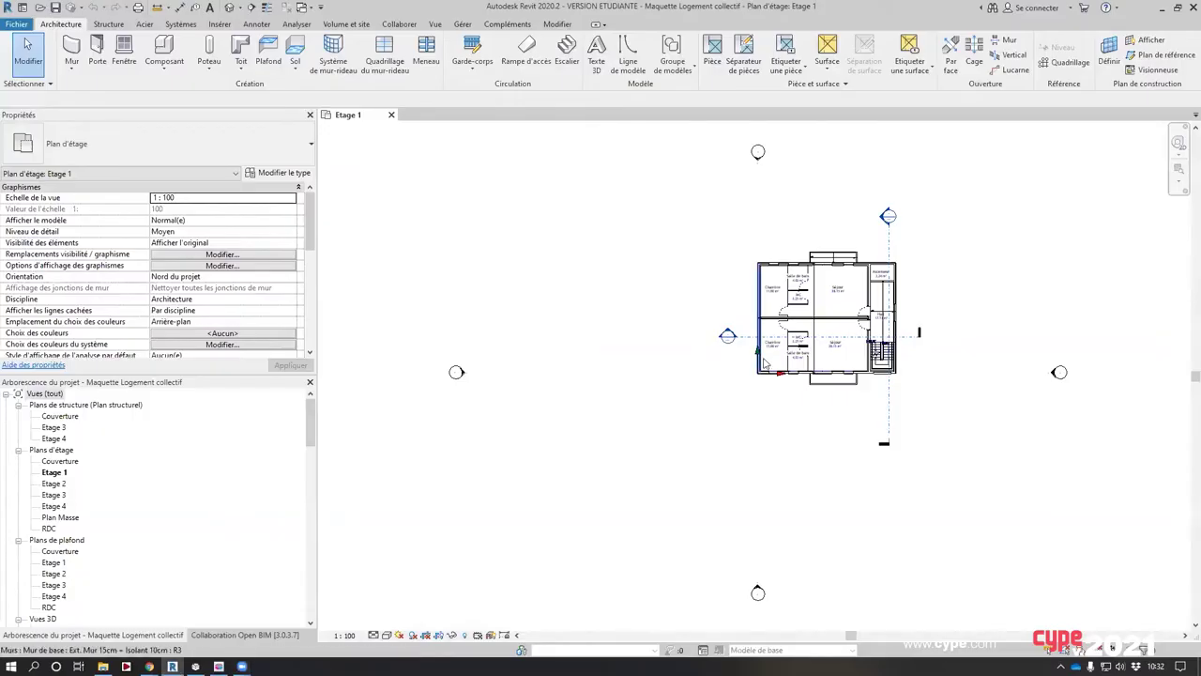
pyautogui.scroll(3, 877, 217)
pyautogui.scroll(-1, 66, 582)
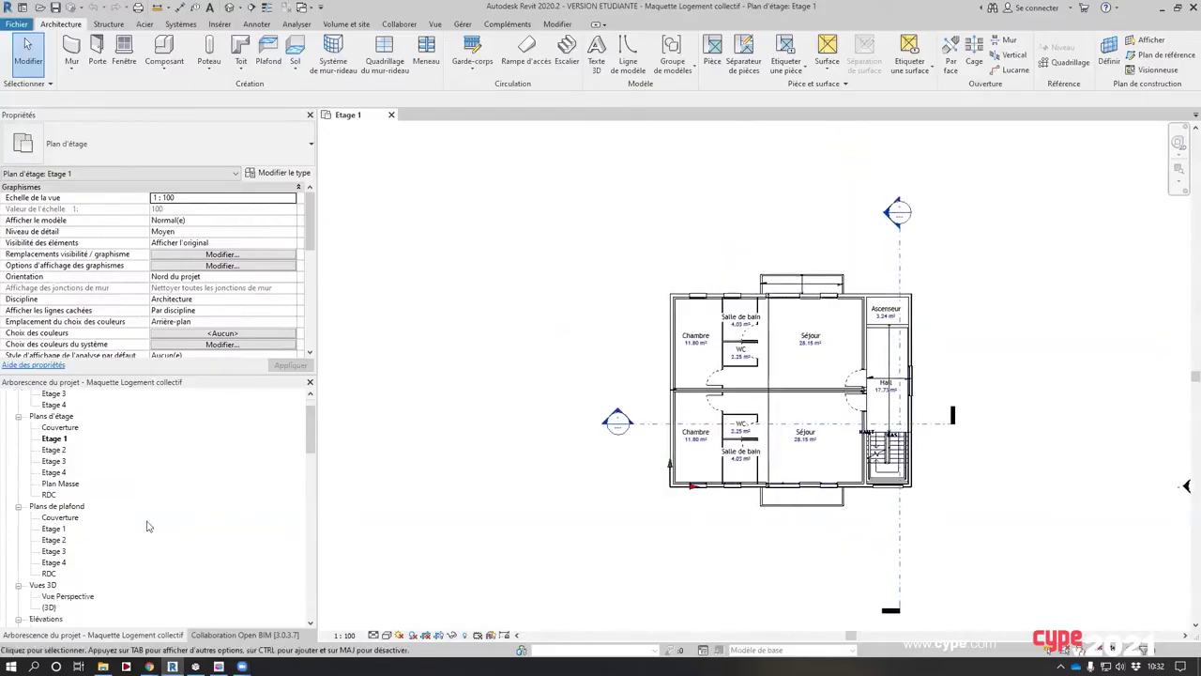
pyautogui.doubleClick(49, 607)
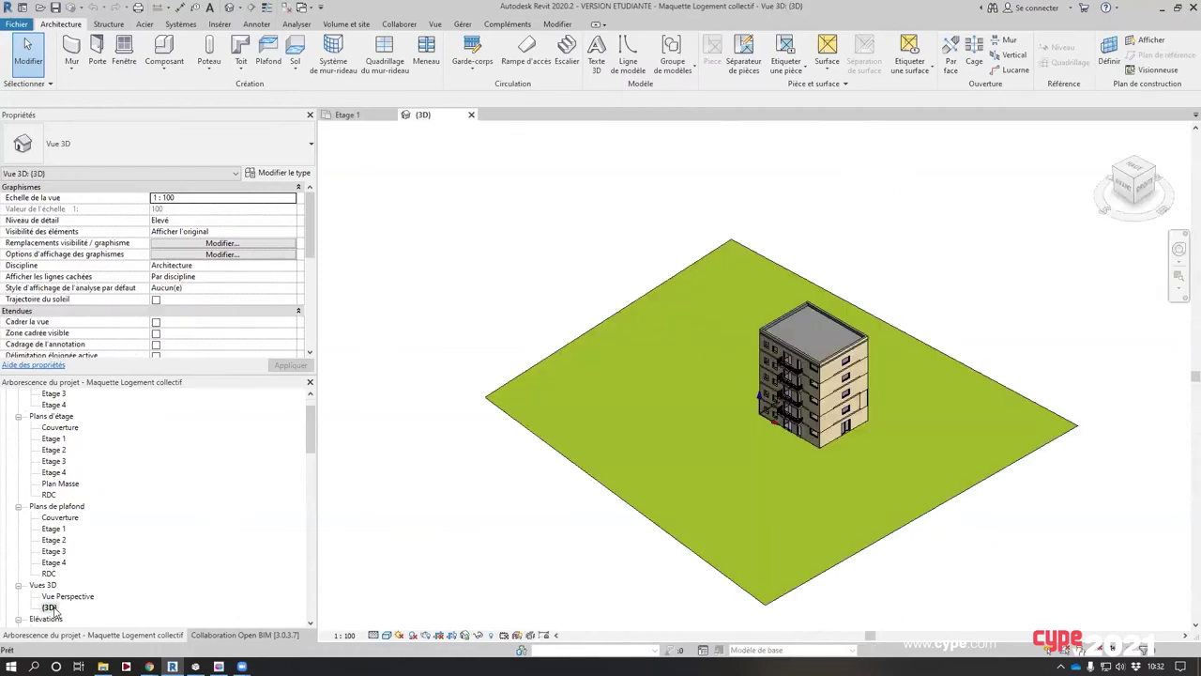
pyautogui.scroll(3, 888, 446)
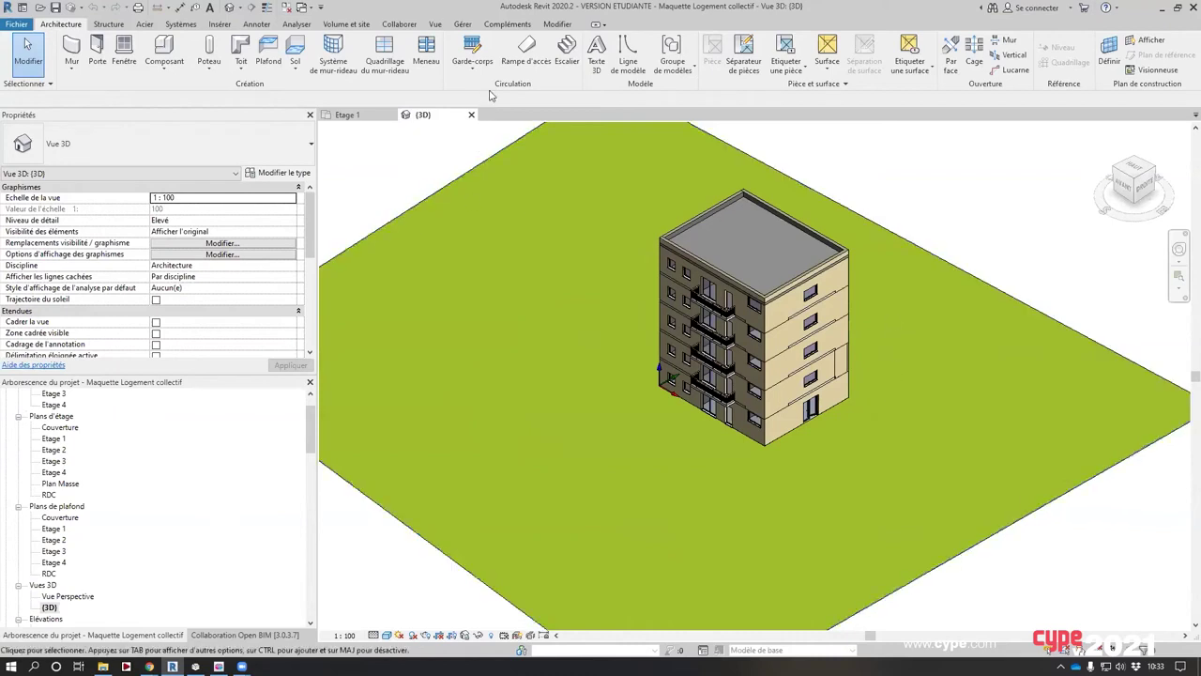
# Return from the 3D view to the Etage 1 floor plan and view its rooms
pyautogui.click(54, 529)
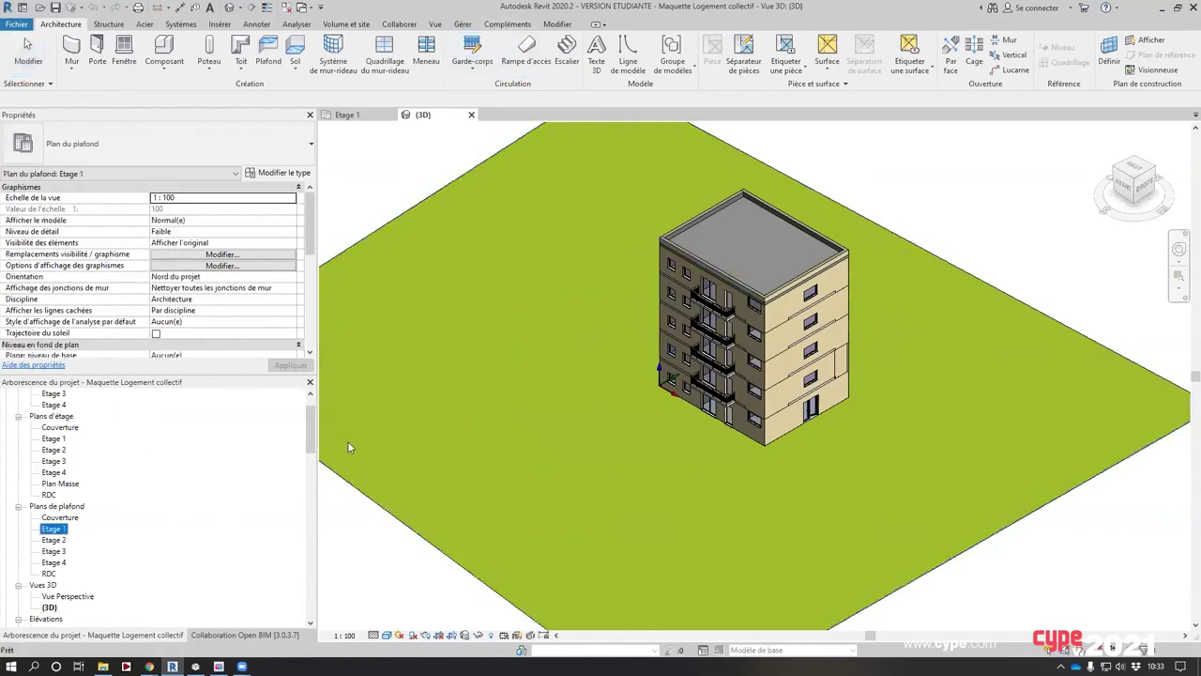
pyautogui.scroll(1, 223, 484)
pyautogui.scroll(1, 223, 484)
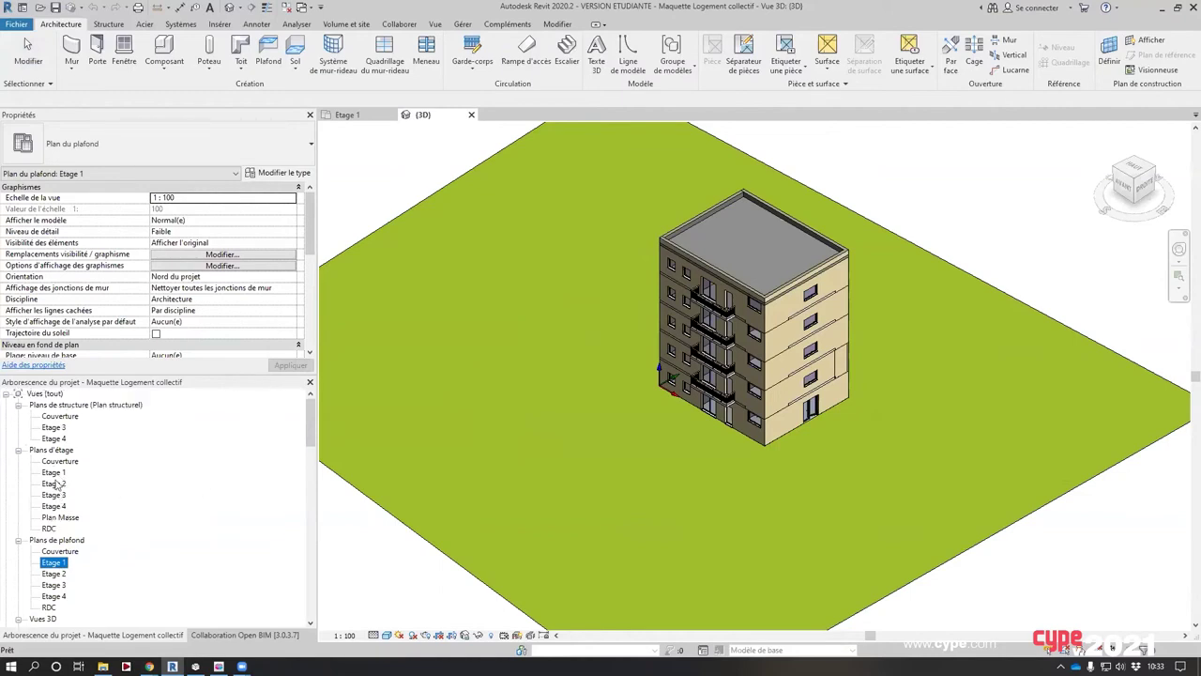
pyautogui.click(347, 114)
pyautogui.scroll(3, 648, 328)
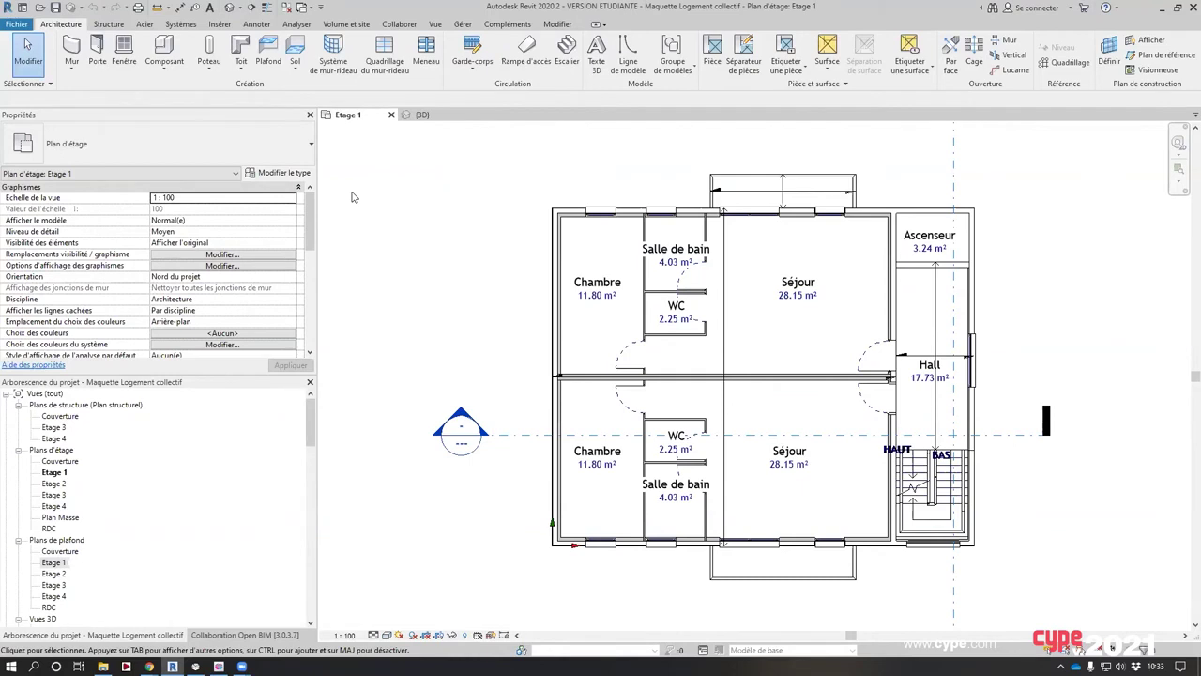
# Start an Open BIM collaboration and create a new BIMserver.center project named Charges avec Revit for it
pyautogui.click(507, 24)
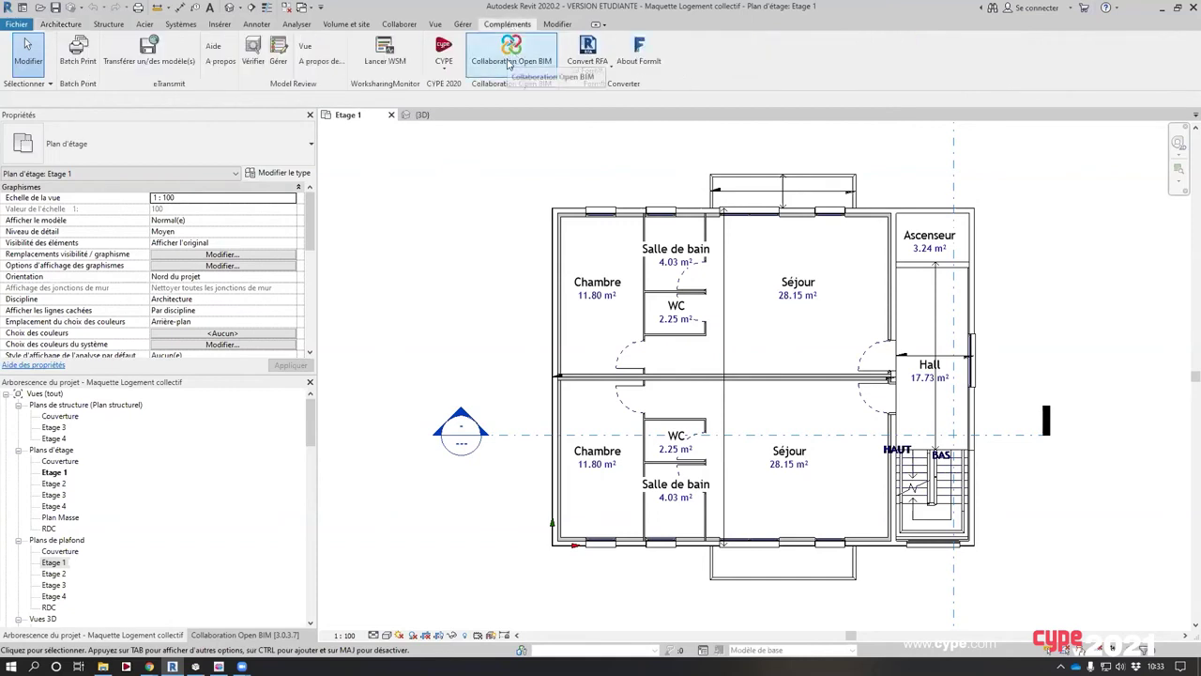
pyautogui.click(510, 64)
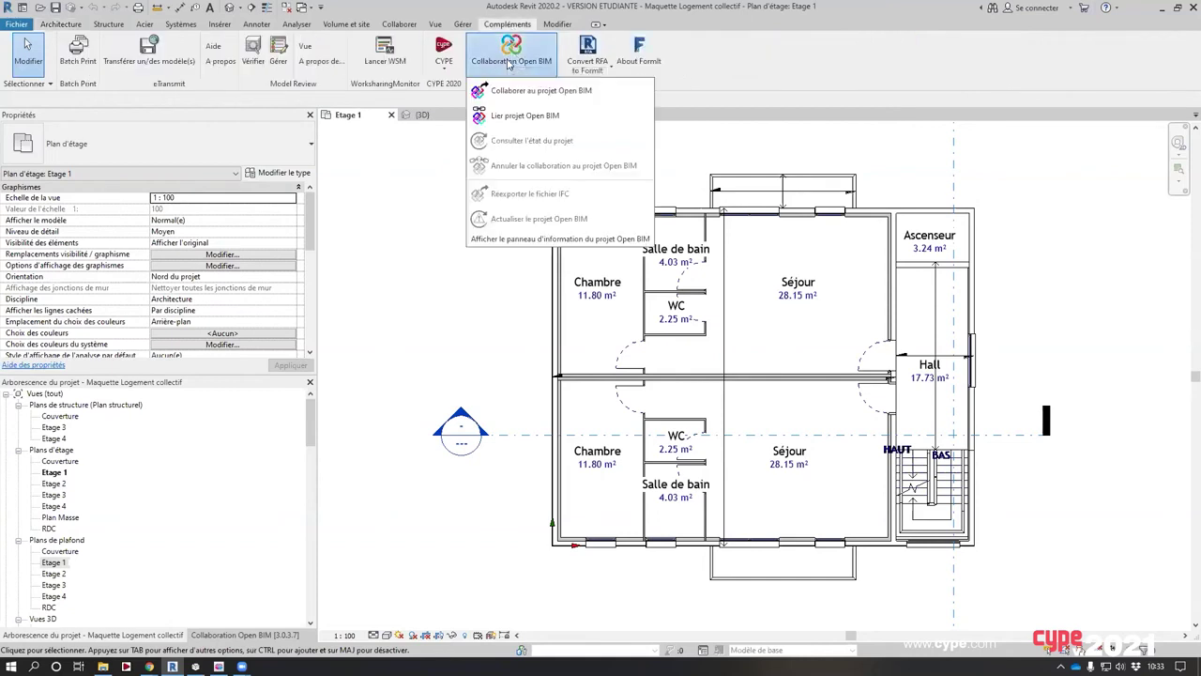
pyautogui.click(525, 91)
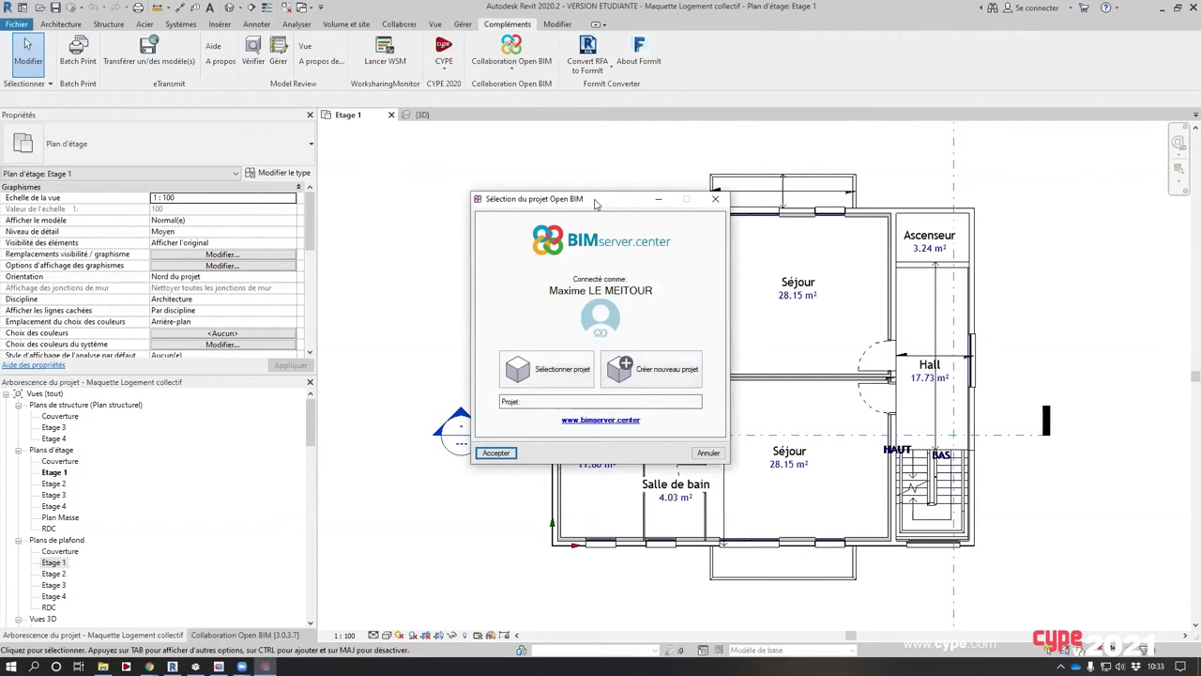
pyautogui.moveTo(598, 206); pyautogui.dragTo(307, 192)
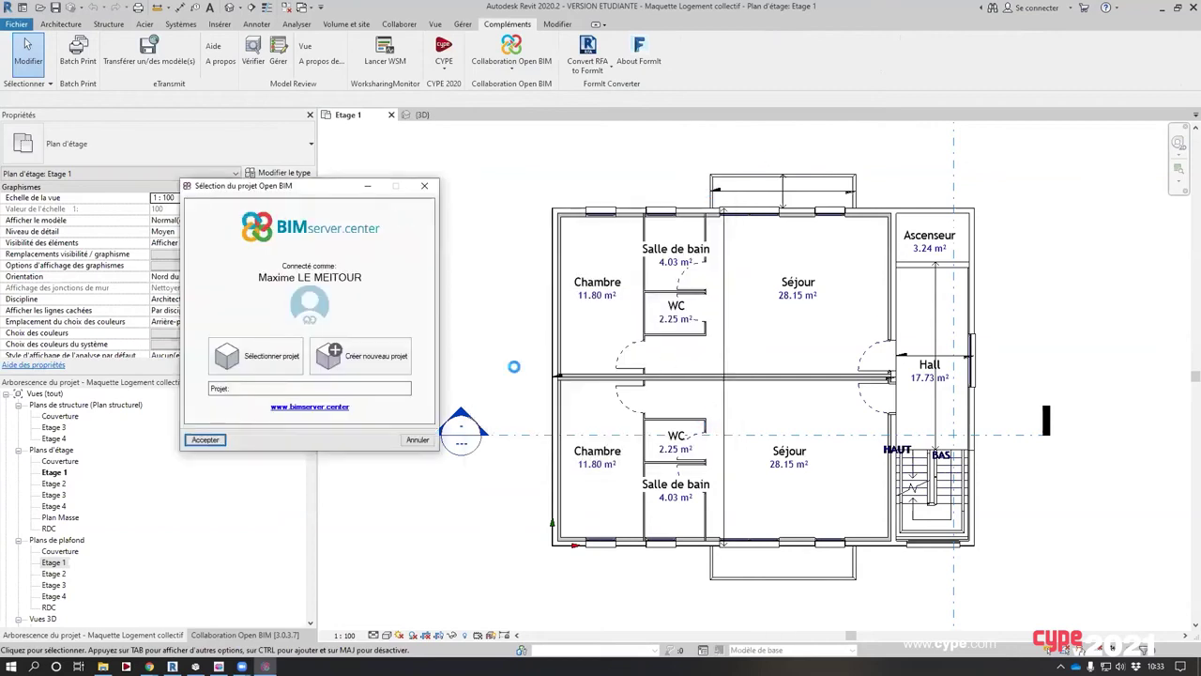
pyautogui.click(366, 354)
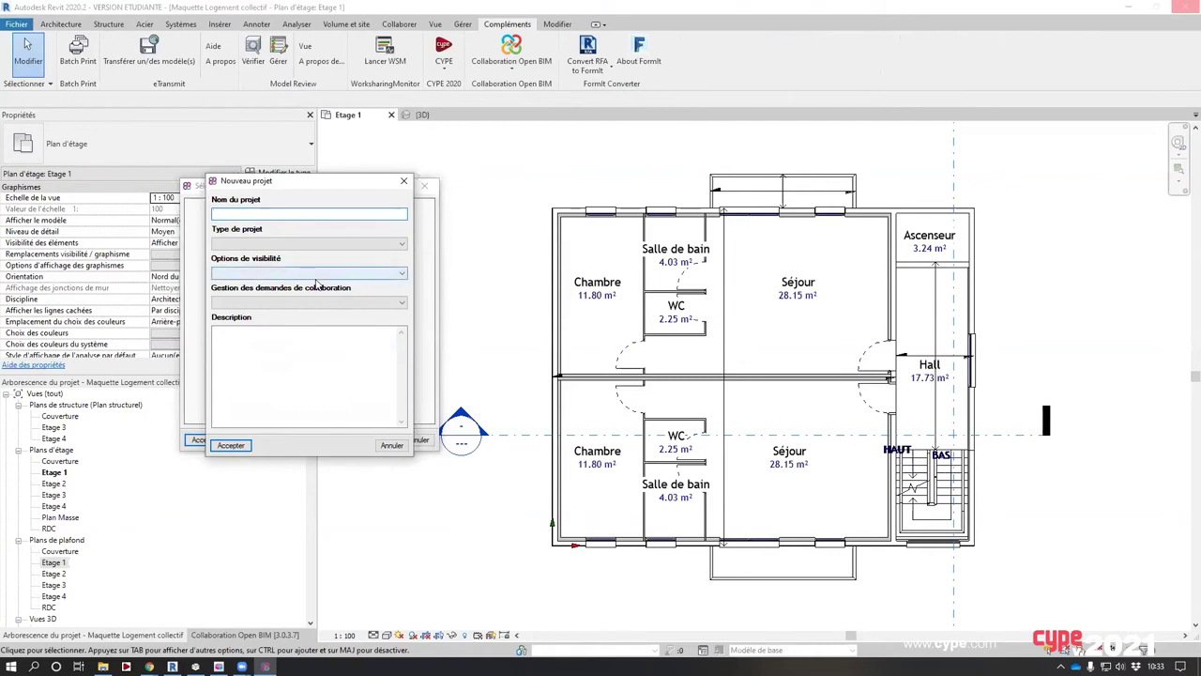
pyautogui.write('Charges avec Revit')
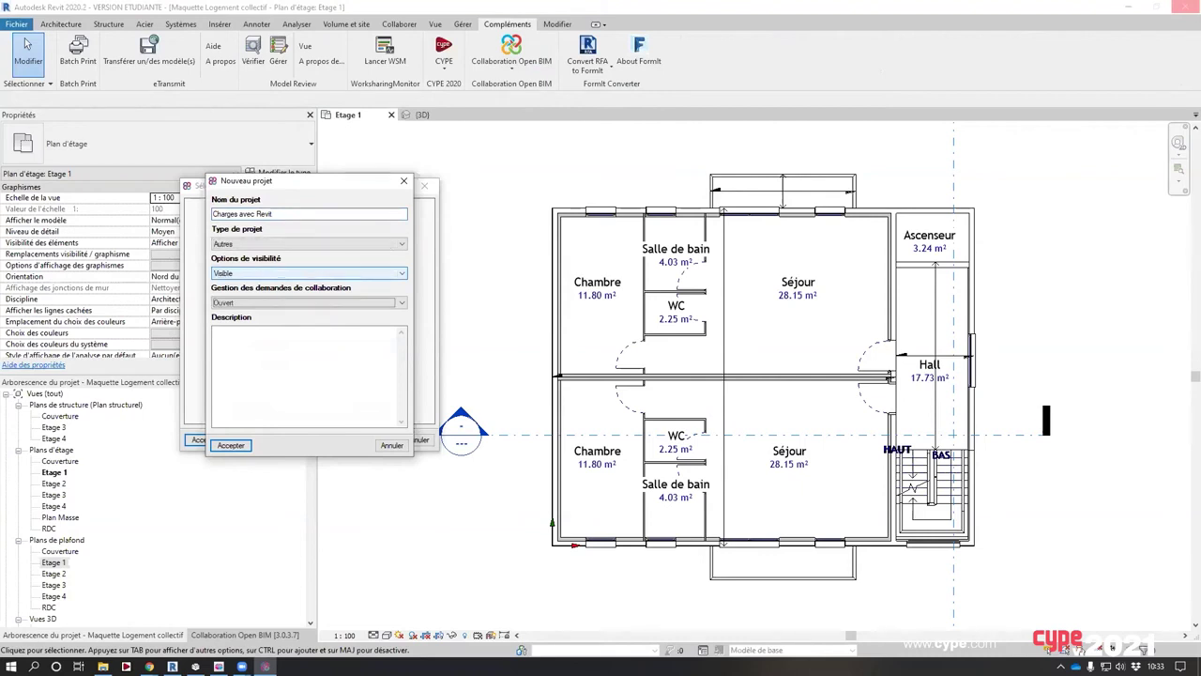
pyautogui.click(231, 445)
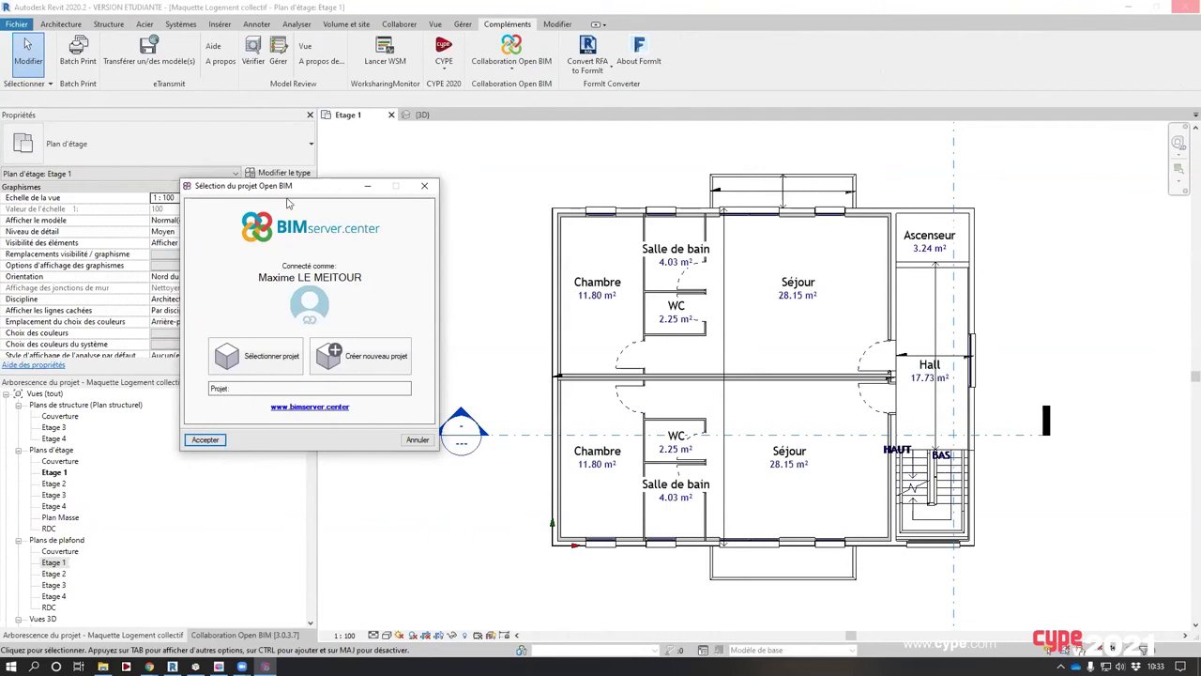
pyautogui.click(206, 440)
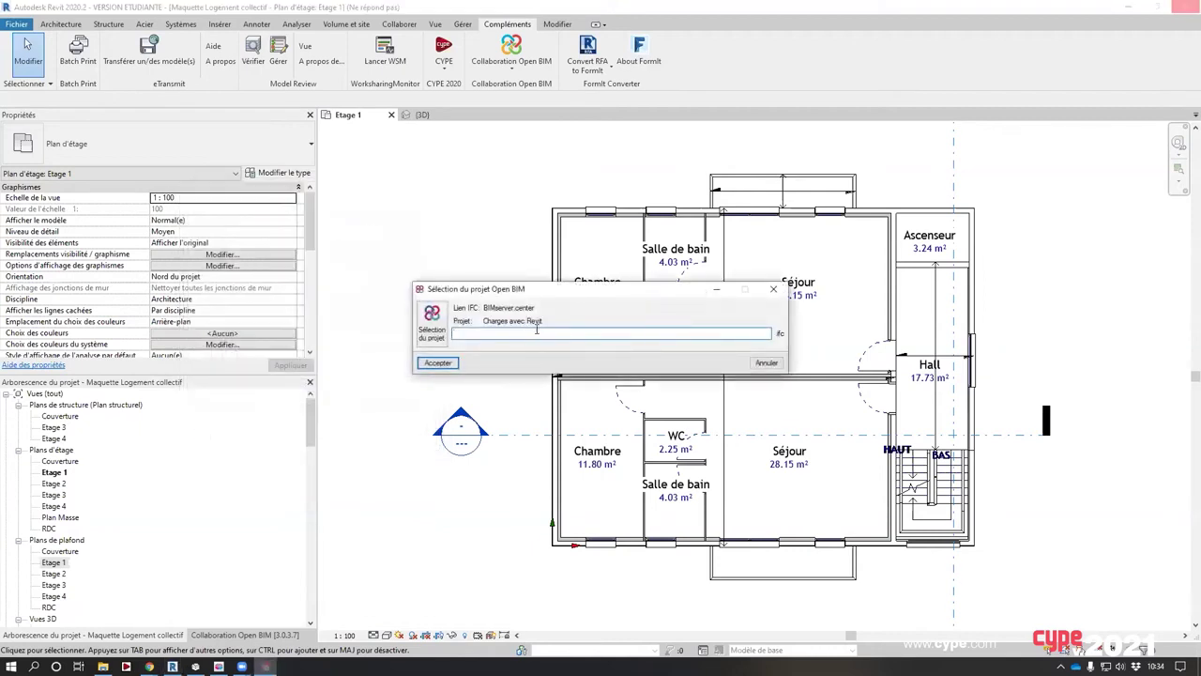
# Export the IFC model as Modèle architectural to the project, generating the 3D model (.glTF) too
pyautogui.write('Modèle architectural')
pyautogui.press('Return')
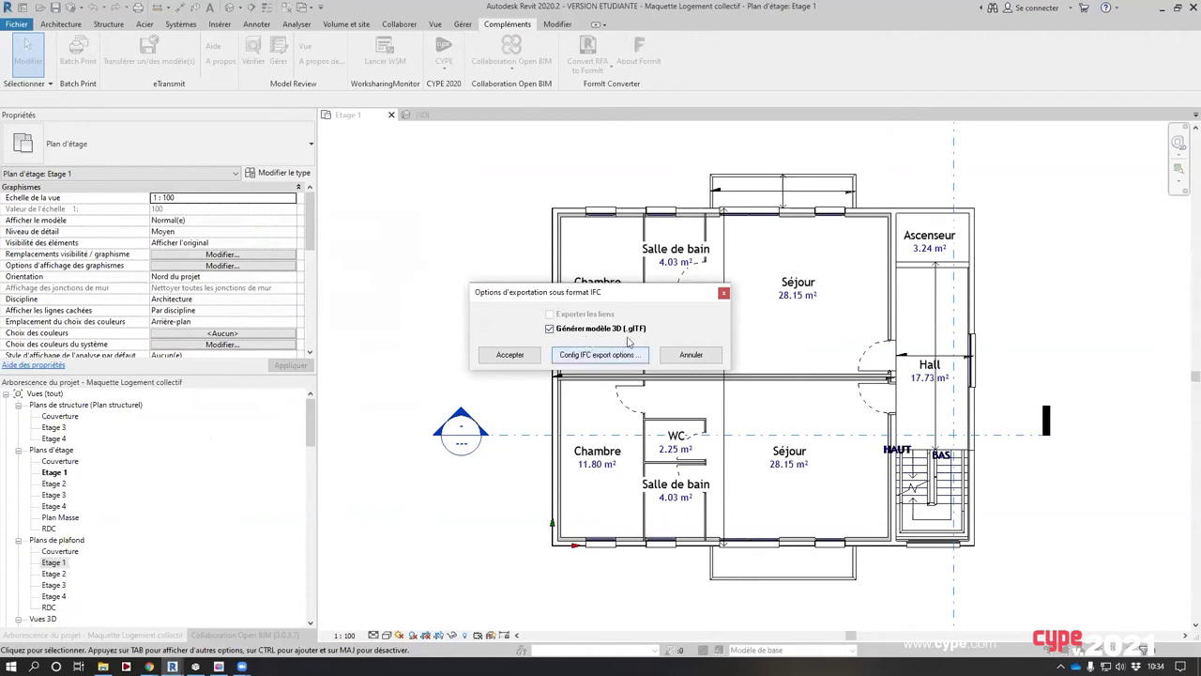
pyautogui.click(504, 356)
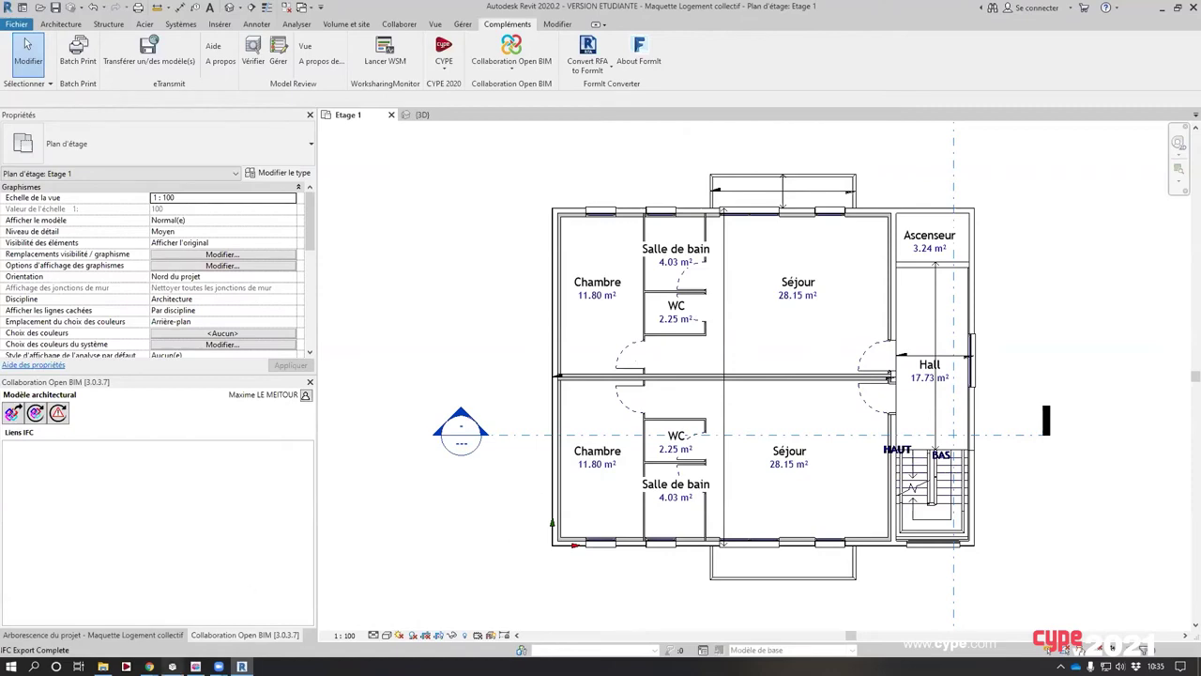
# Switch to Open BIM Analytical Model and start a new job, saving the data of the current one
pyautogui.click(173, 666)
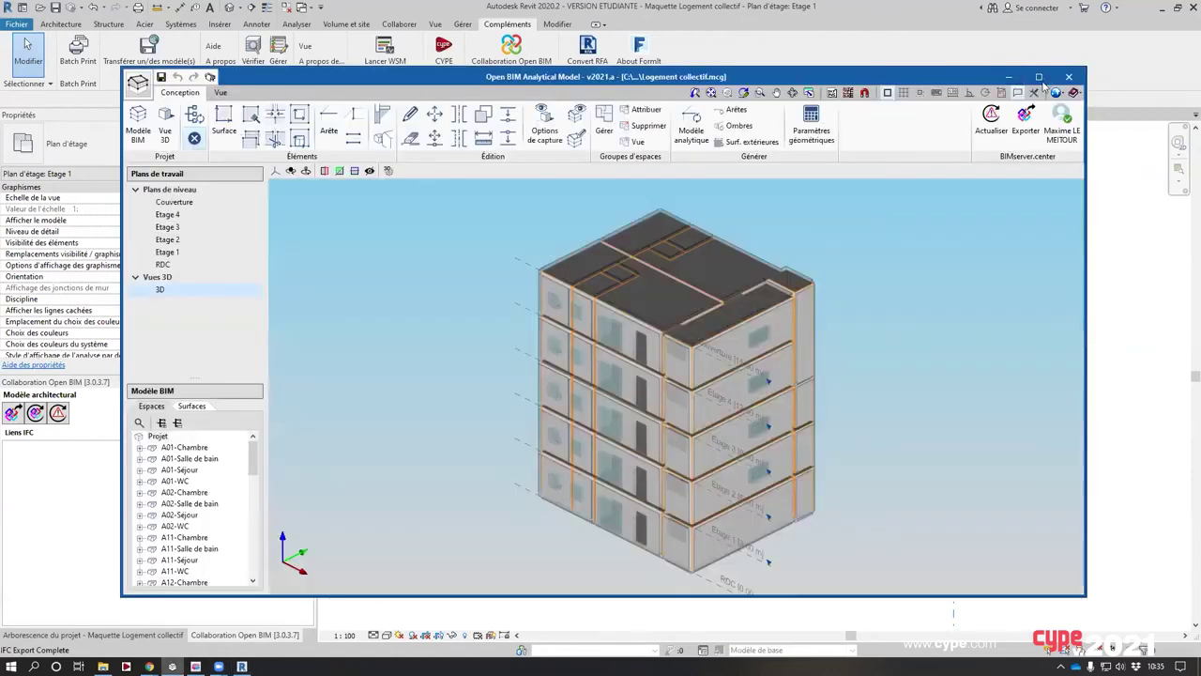
pyautogui.click(1039, 76)
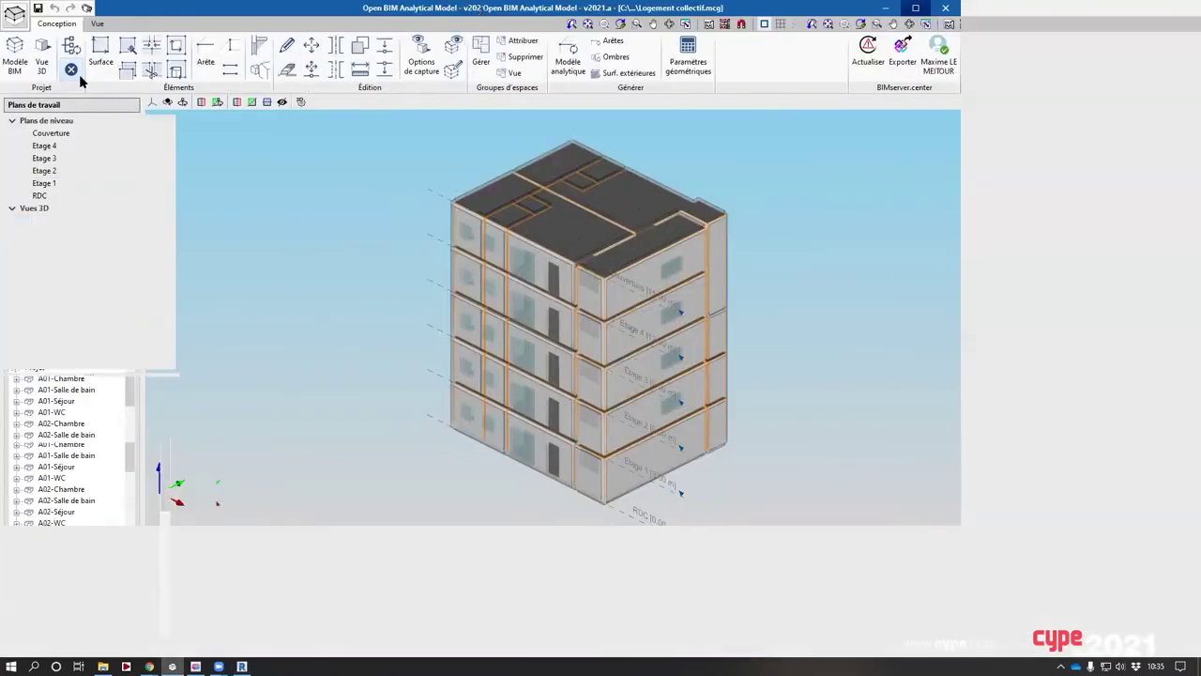
pyautogui.click(16, 20)
pyautogui.click(53, 53)
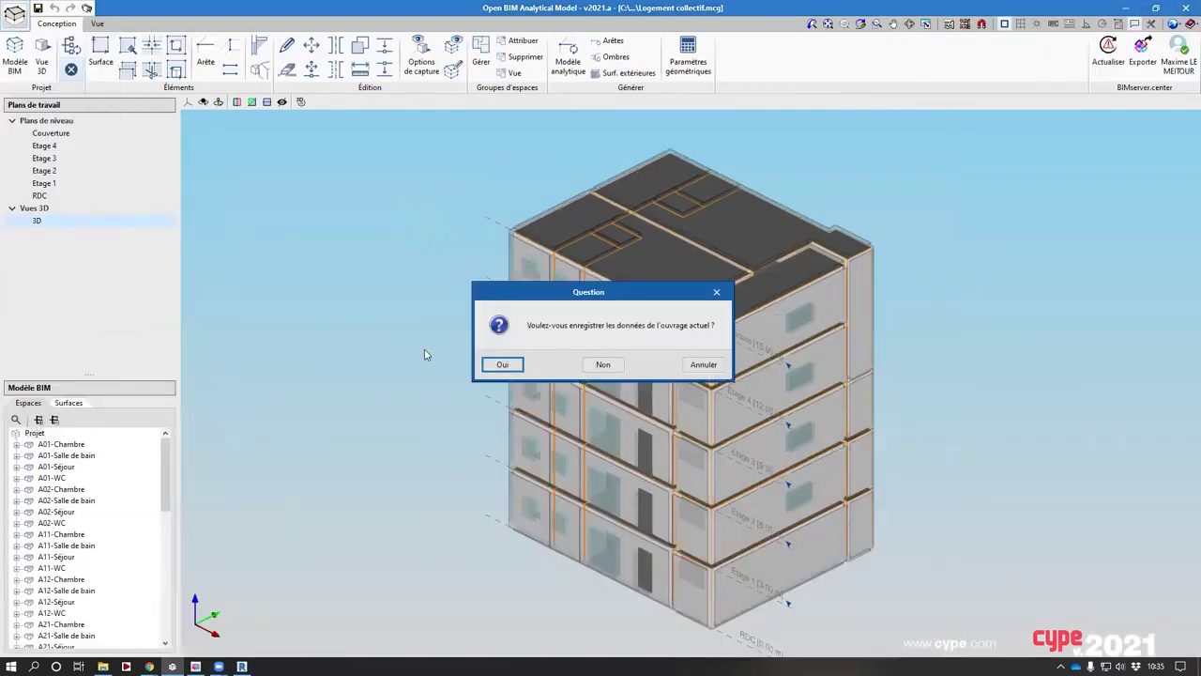
pyautogui.click(497, 360)
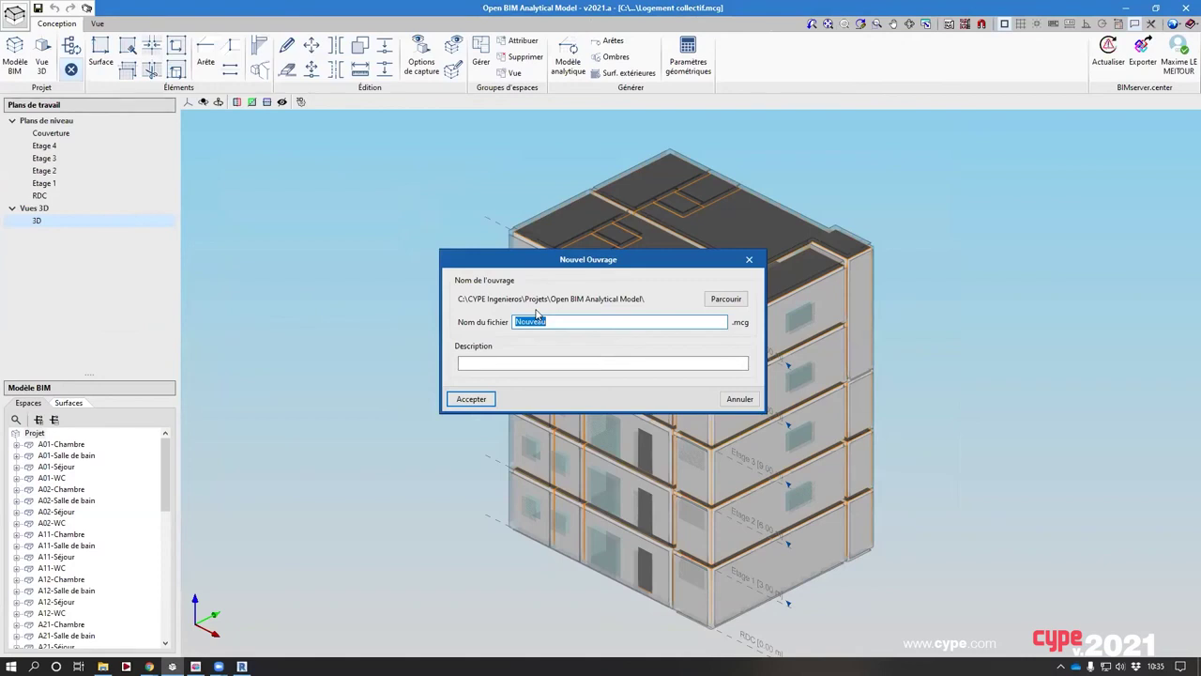
# Name the new job file Charges avec Revit and create it
pyautogui.write('Charges avec REV')
pyautogui.press('BackSpace')
pyautogui.press('BackSpace')
pyautogui.write('evit')
pyautogui.press('Return')
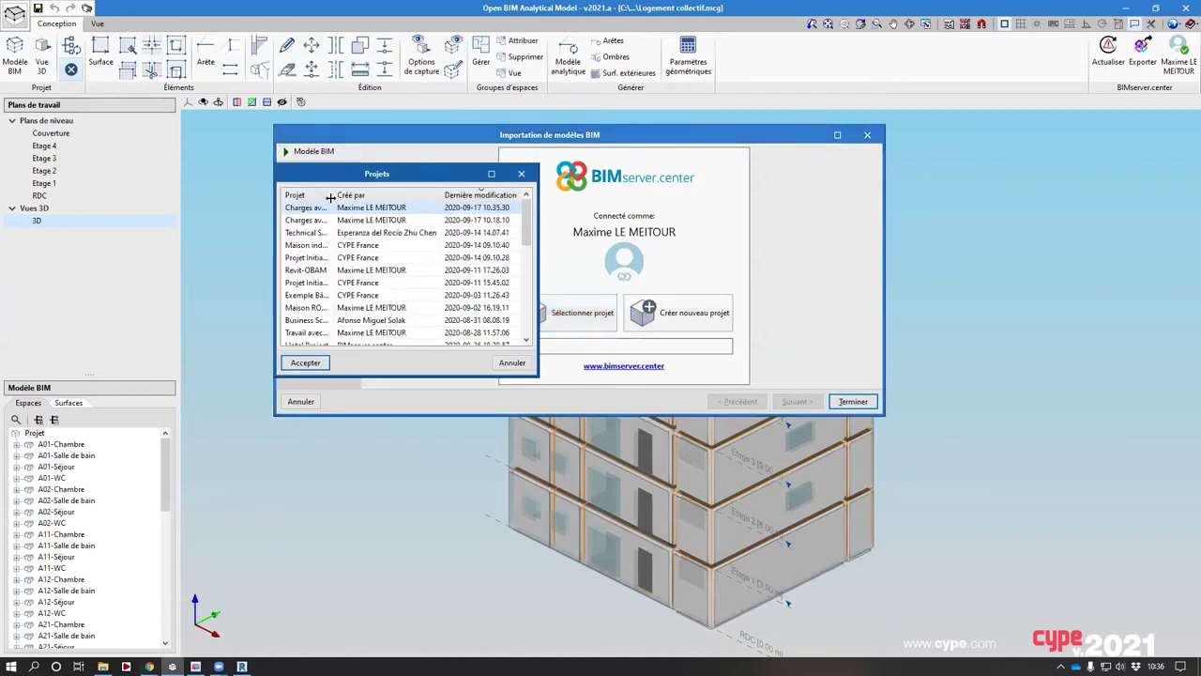
# Link the job to the BIMserver.center project Charges avec Revit and import Modèle architectural.ifc after enlarging its preview
pyautogui.moveTo(334, 195); pyautogui.dragTo(403, 194)
pyautogui.click(316, 365)
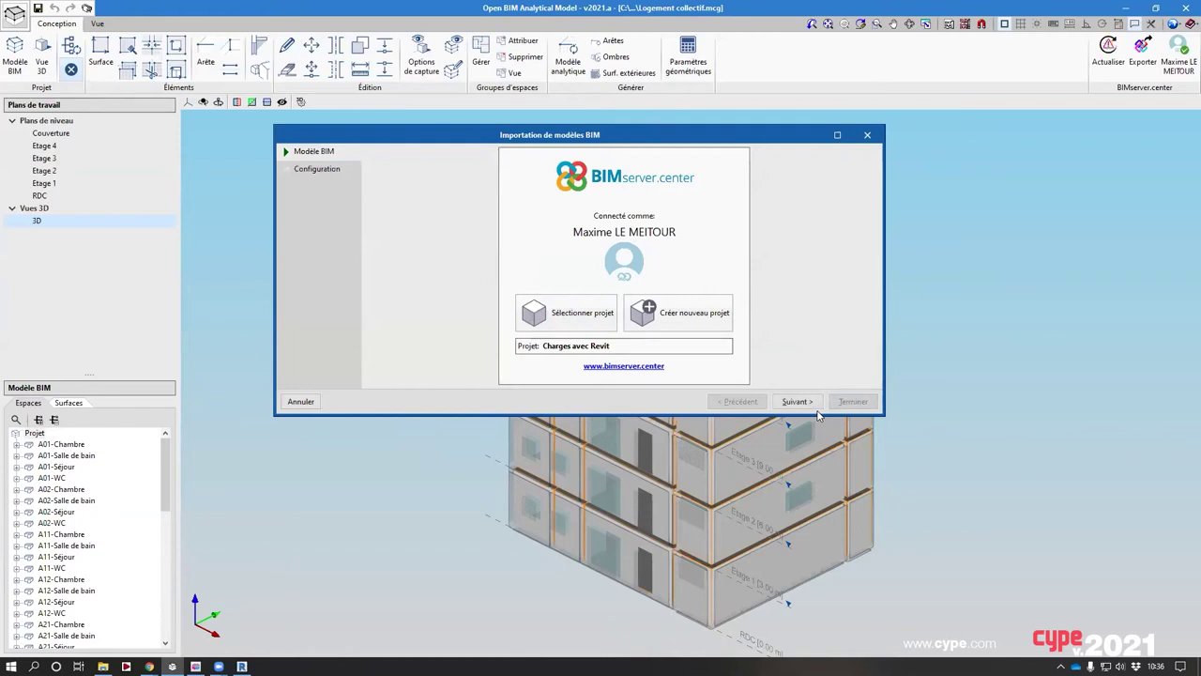
pyautogui.click(809, 401)
pyautogui.click(797, 401)
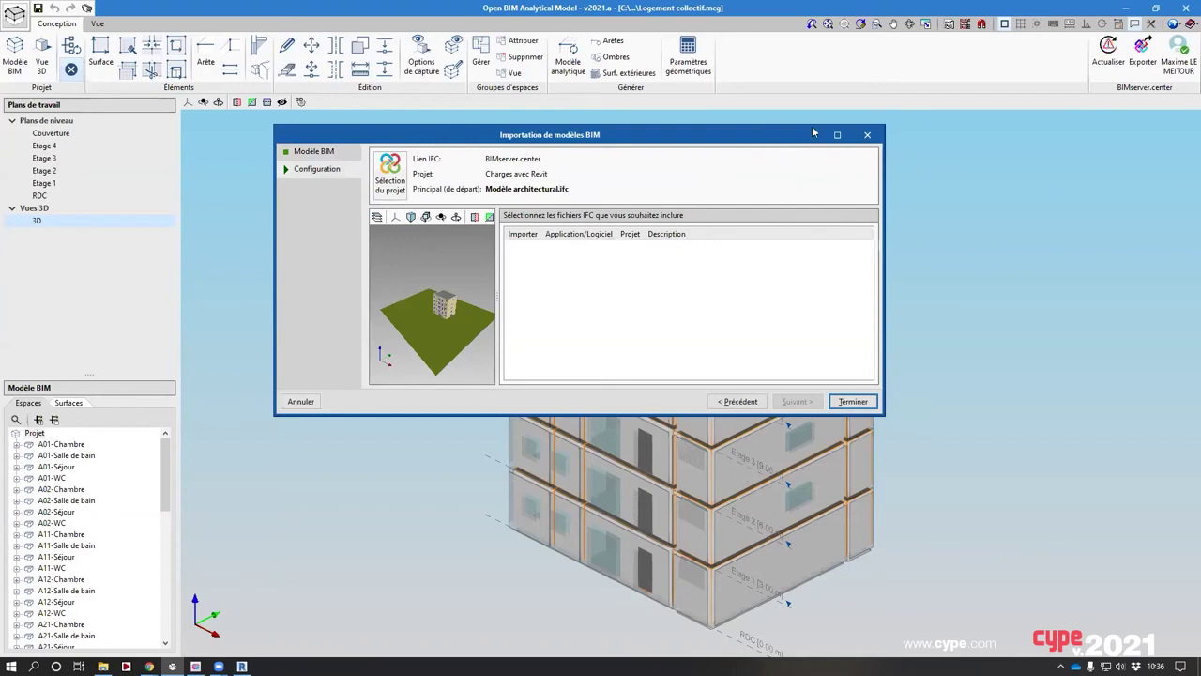
pyautogui.click(837, 134)
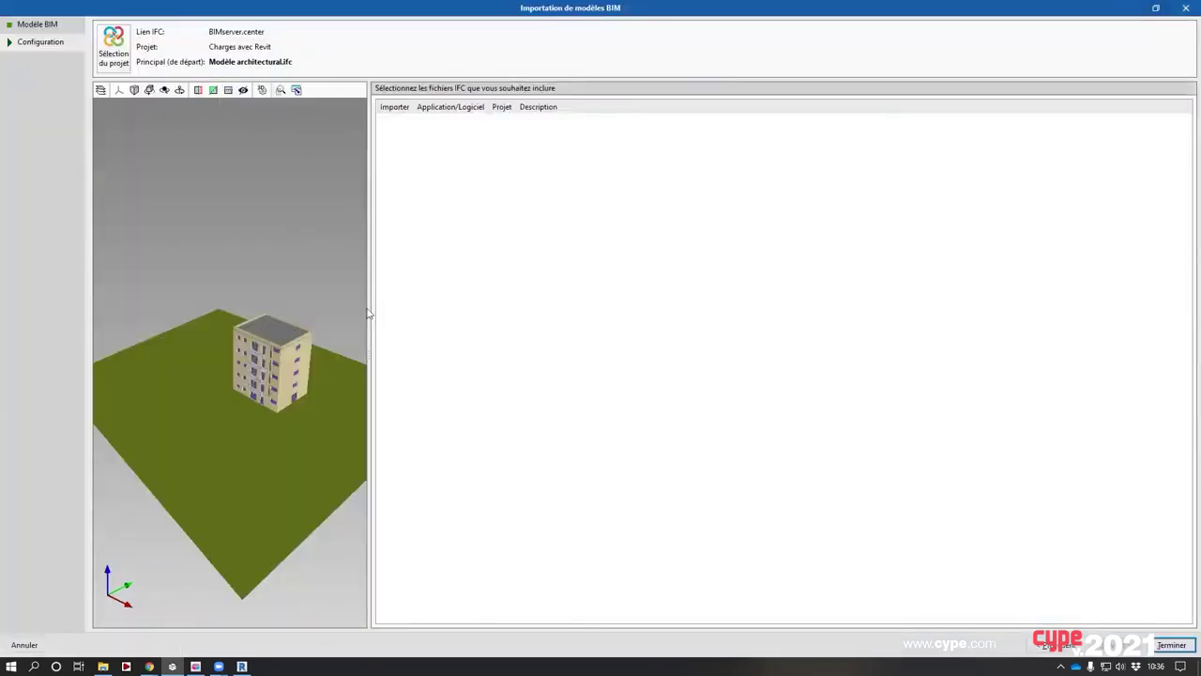
pyautogui.moveTo(368, 313); pyautogui.dragTo(638, 313)
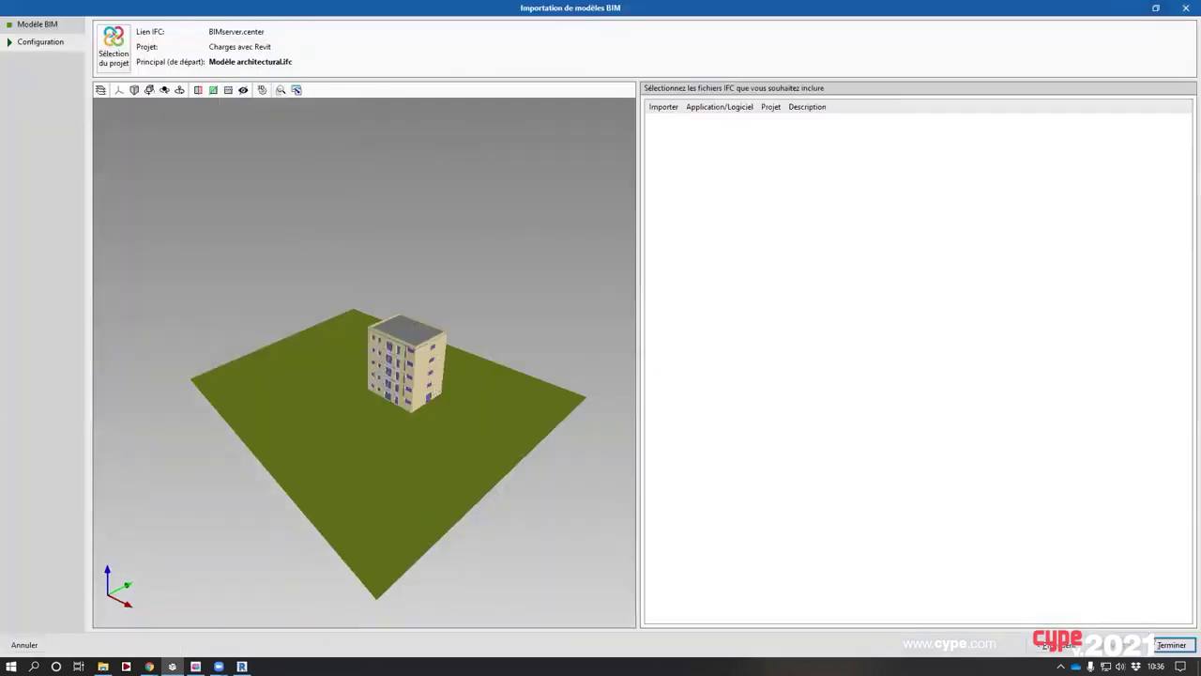
pyautogui.click(1171, 645)
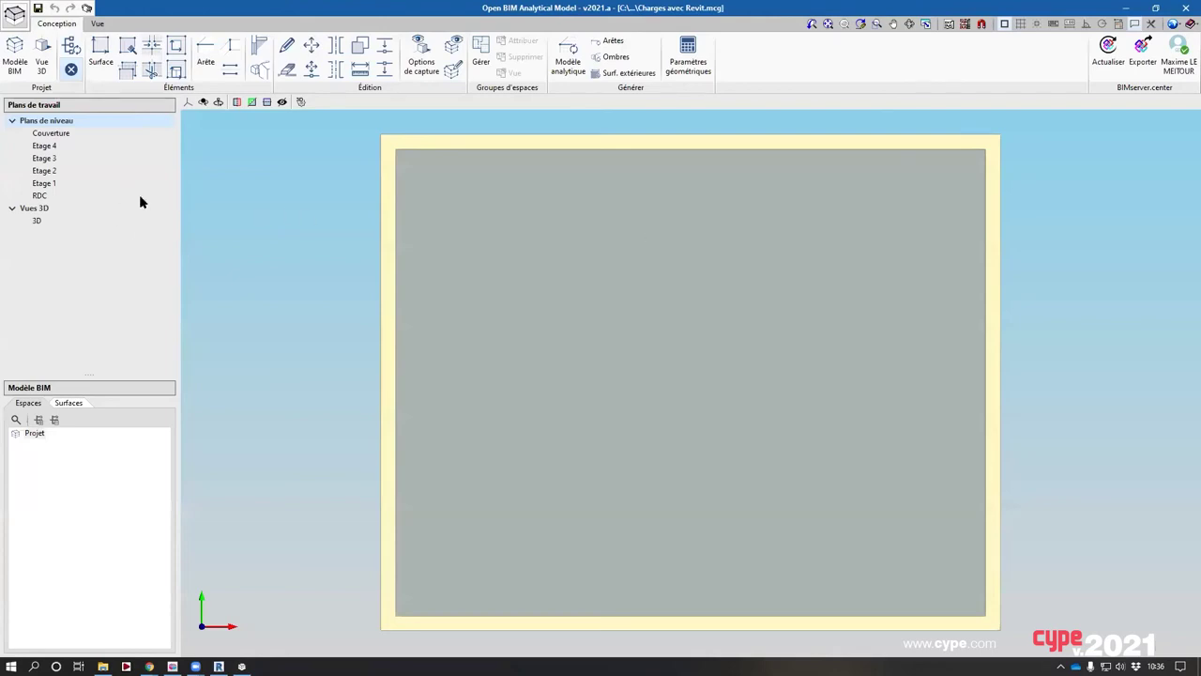
# Show the imported building in the 3D view, leaving the view's visibility settings as they are
pyautogui.doubleClick(35, 220)
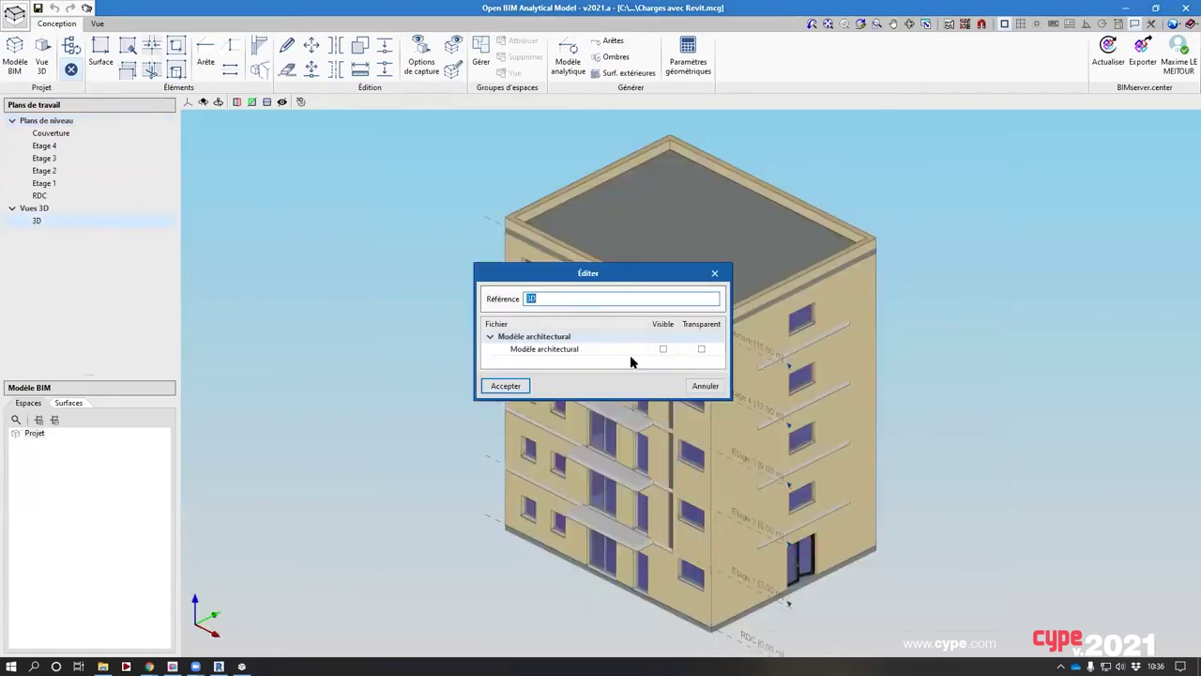
pyautogui.click(703, 387)
pyautogui.scroll(1, 868, 412)
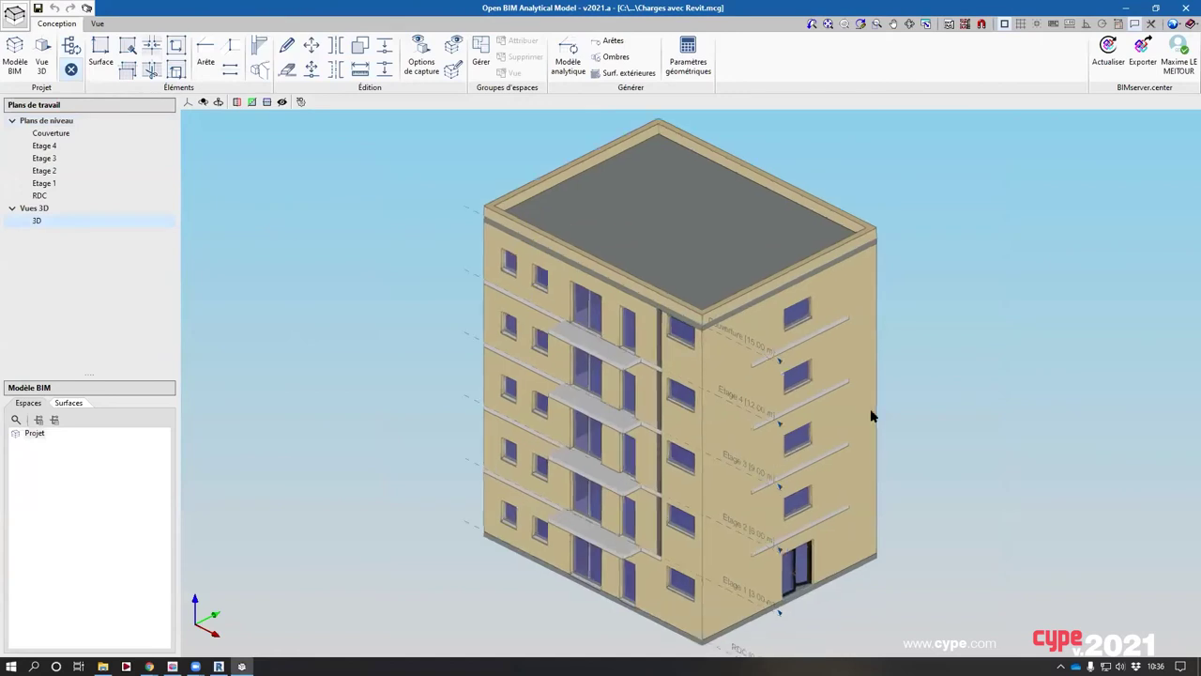
pyautogui.scroll(-1, 870, 416)
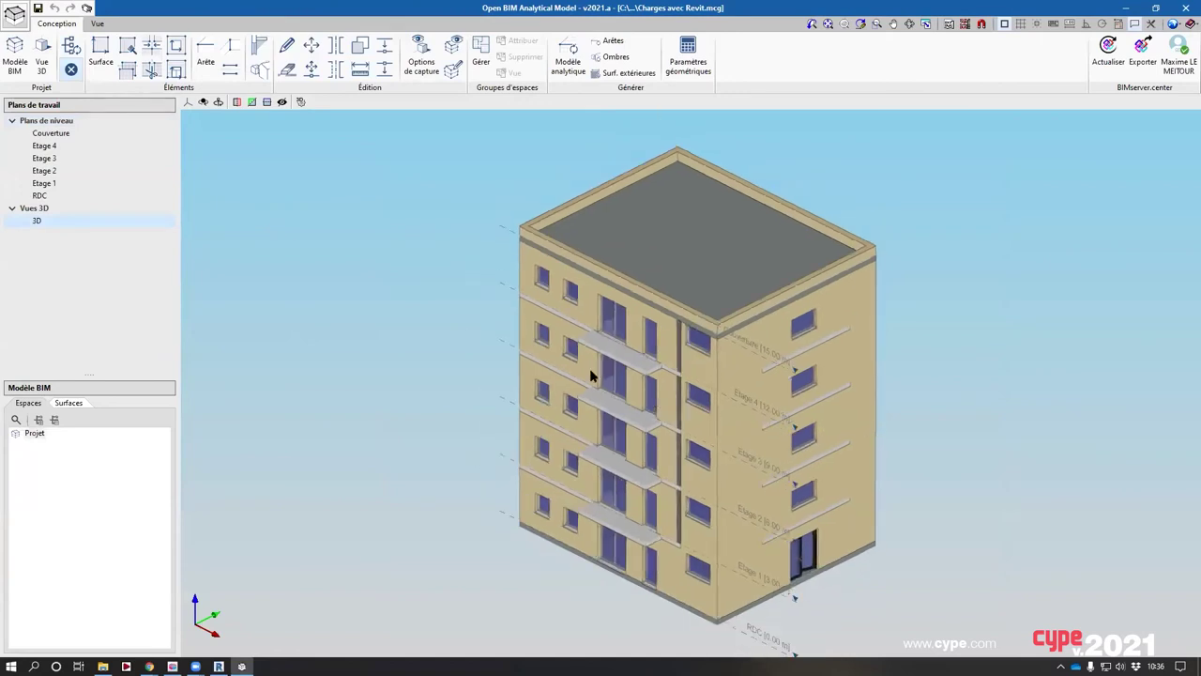
# Generate the analytical model for all listed spaces, including exterior surfaces, edges and solar mask surfaces
pyautogui.click(563, 58)
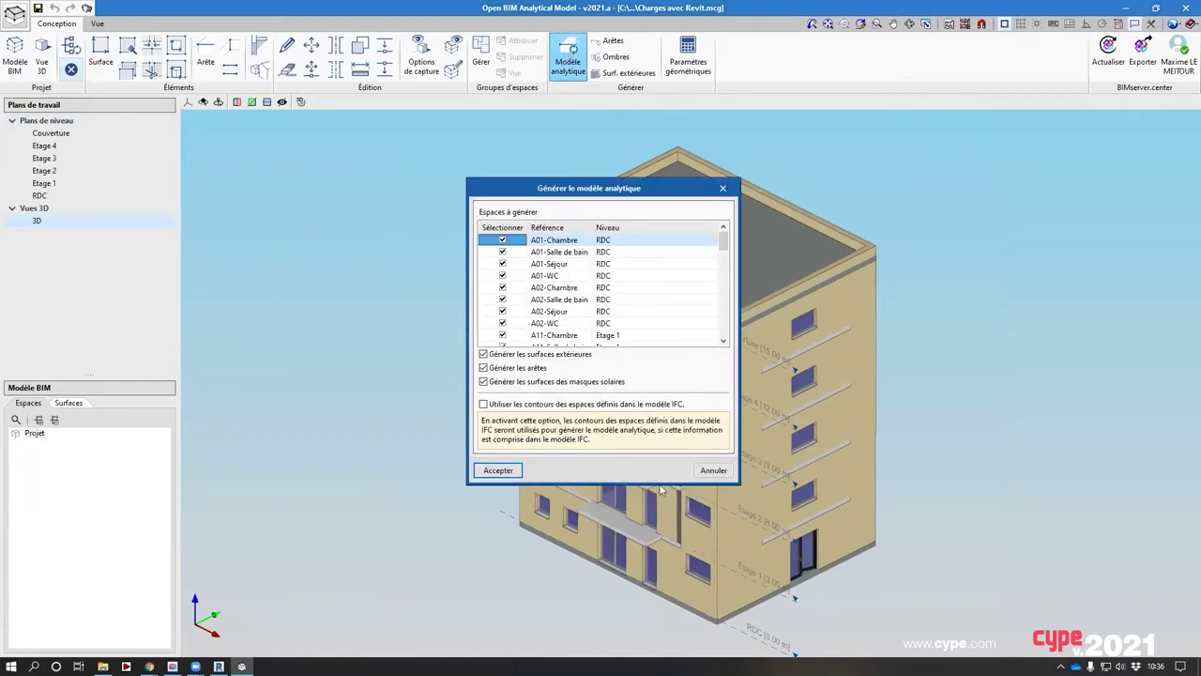
pyautogui.moveTo(723, 251); pyautogui.dragTo(722, 266)
pyautogui.scroll(-10, 721, 282)
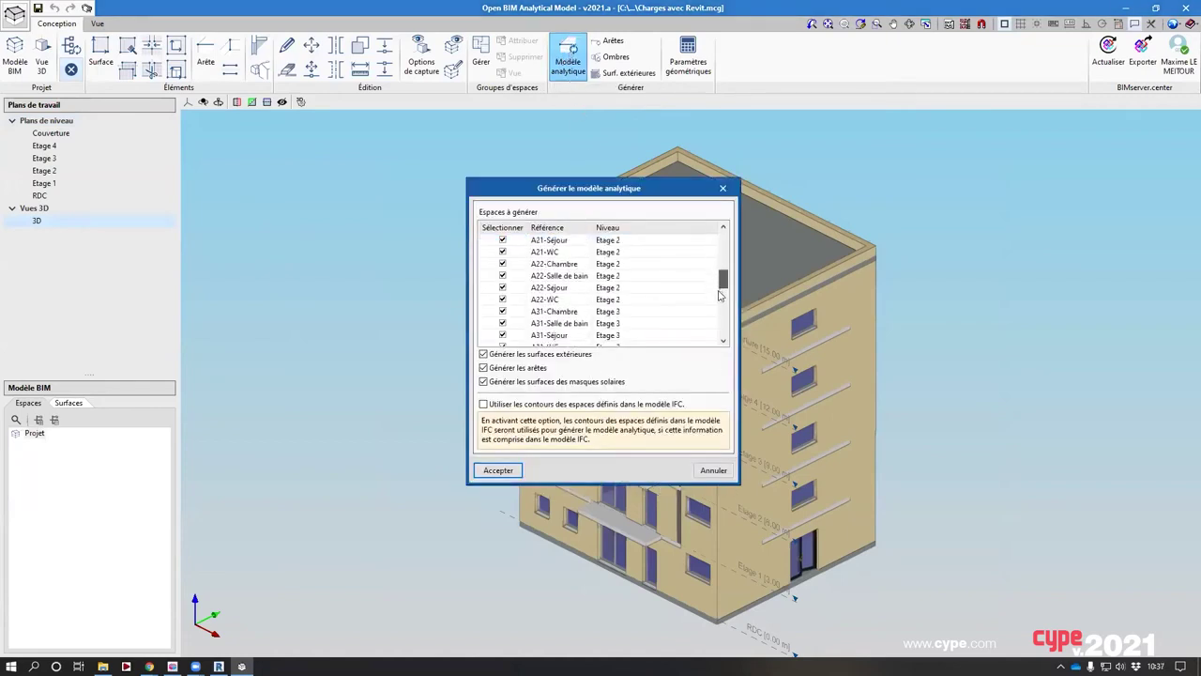
pyautogui.moveTo(721, 325); pyautogui.dragTo(717, 236)
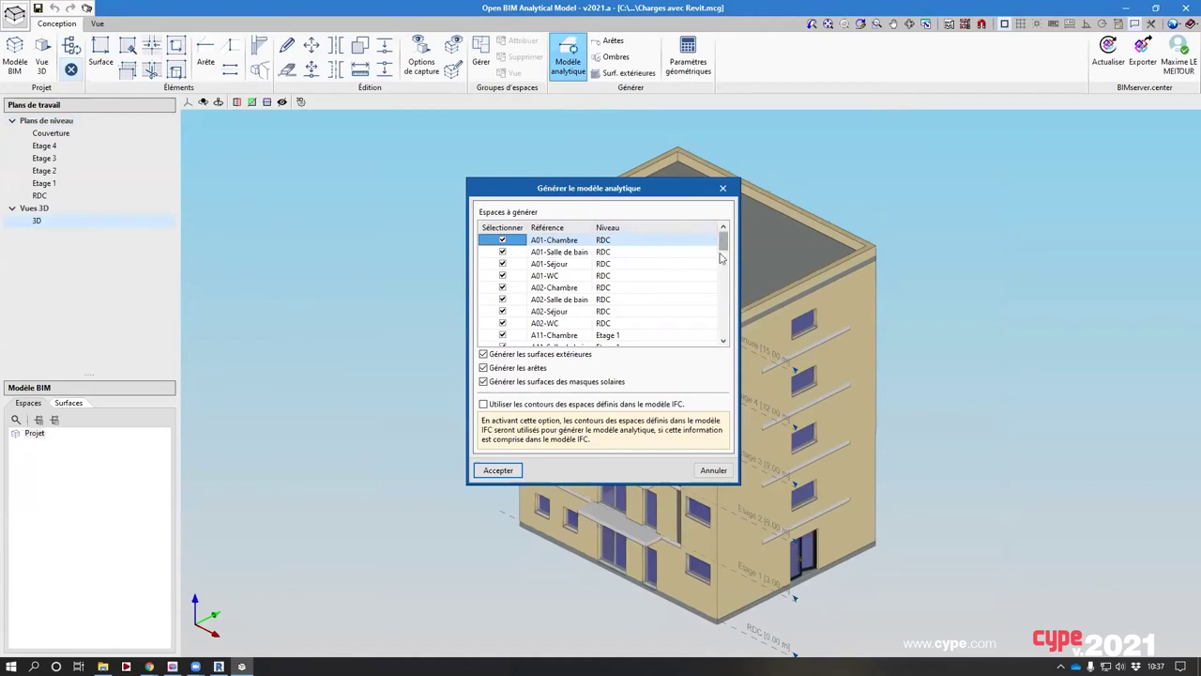
pyautogui.moveTo(722, 256); pyautogui.dragTo(723, 330)
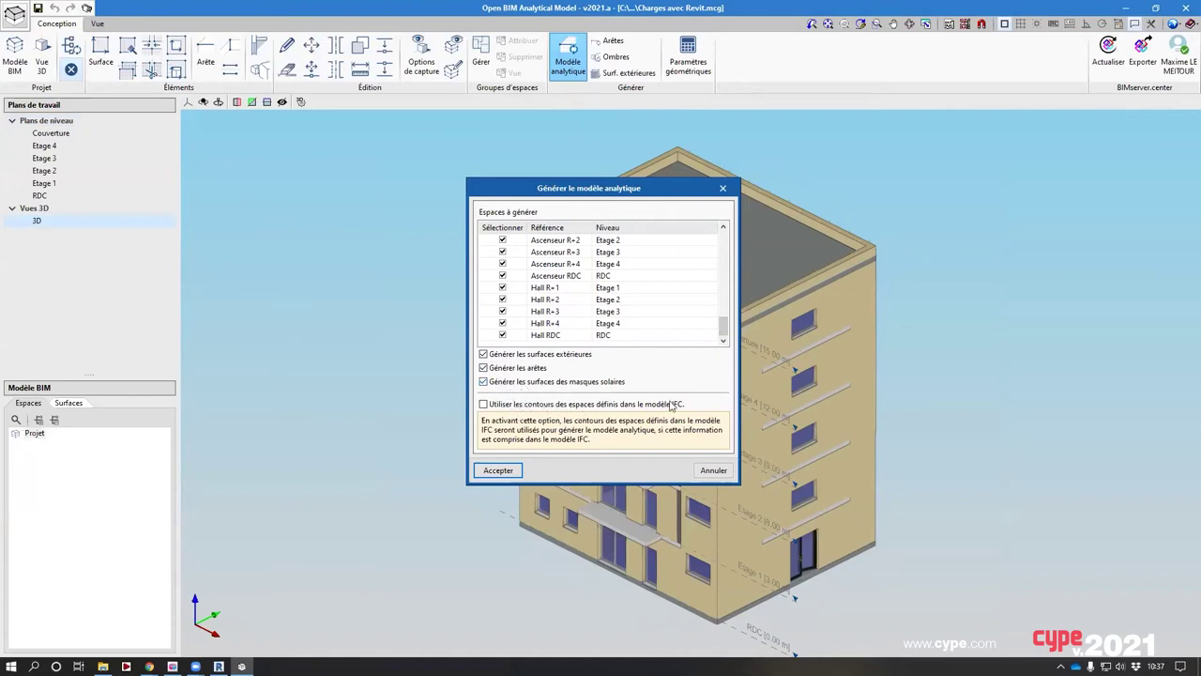
pyautogui.click(515, 408)
pyautogui.click(542, 404)
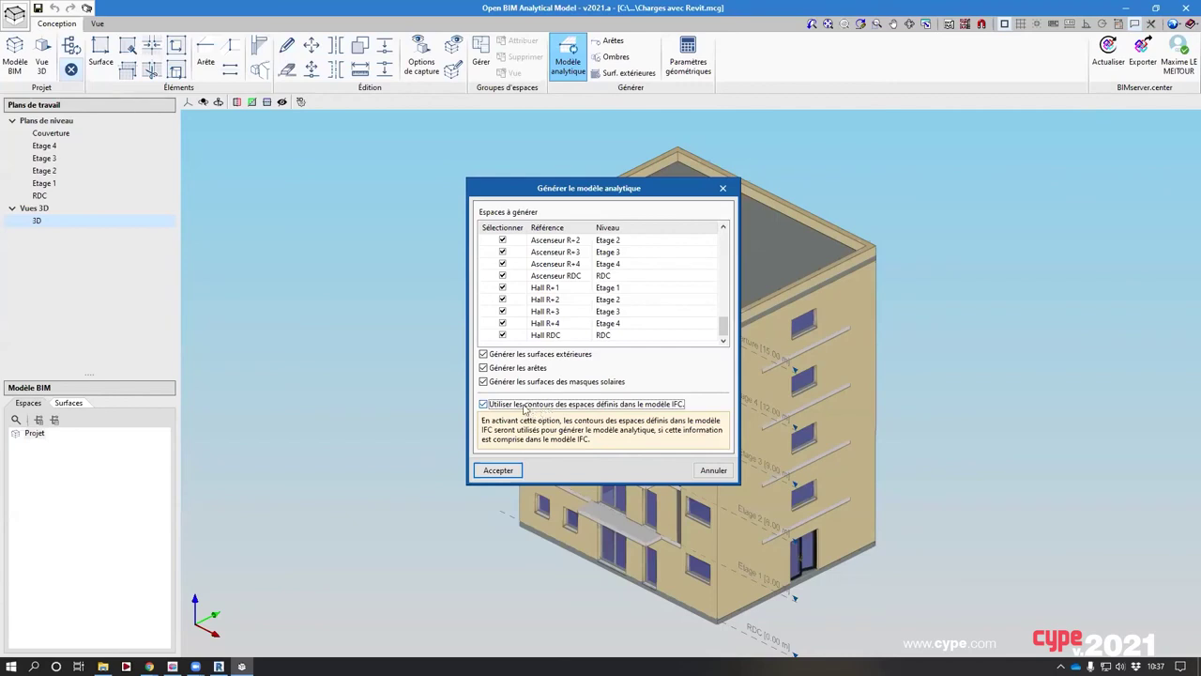
pyautogui.click(523, 406)
pyautogui.click(499, 470)
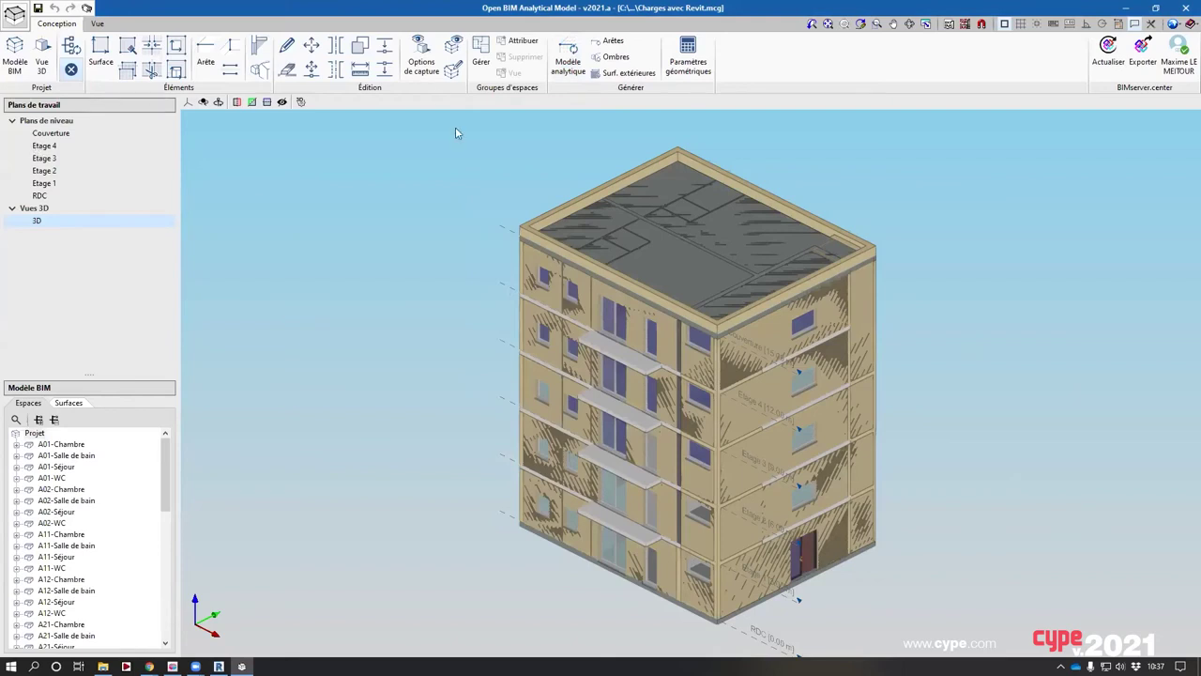
# Turn off the visibility of all architectural plan elements in the capture options so only the analytical model is displayed
pyautogui.click(102, 52)
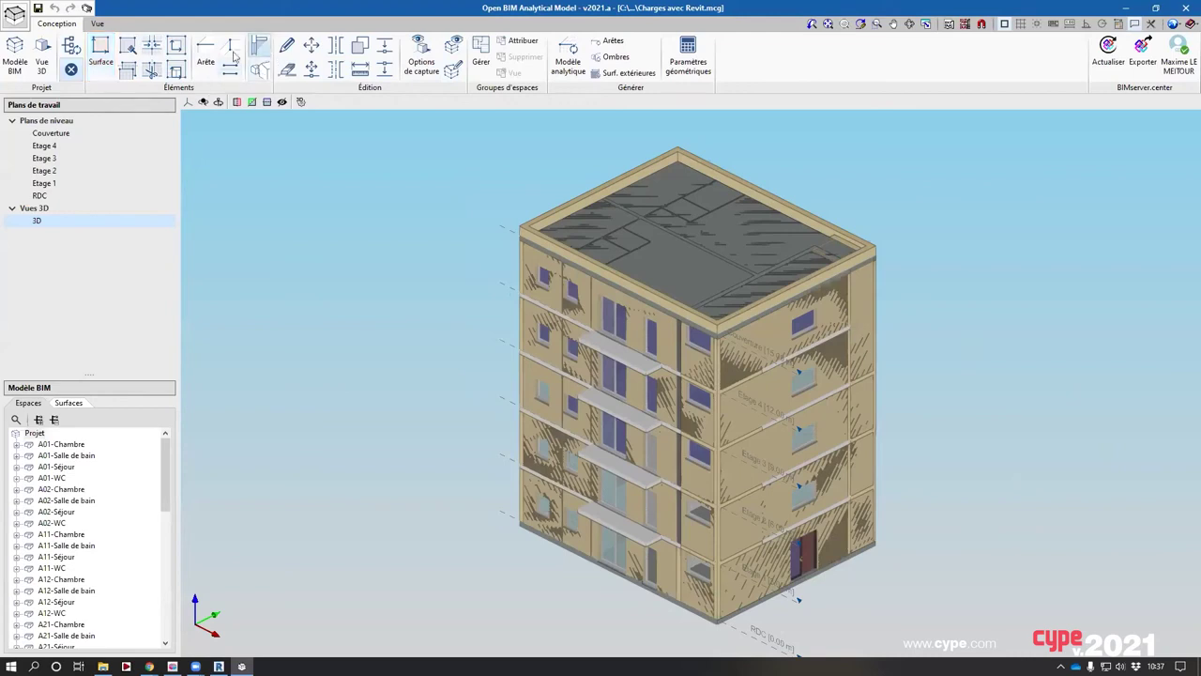
pyautogui.click(421, 57)
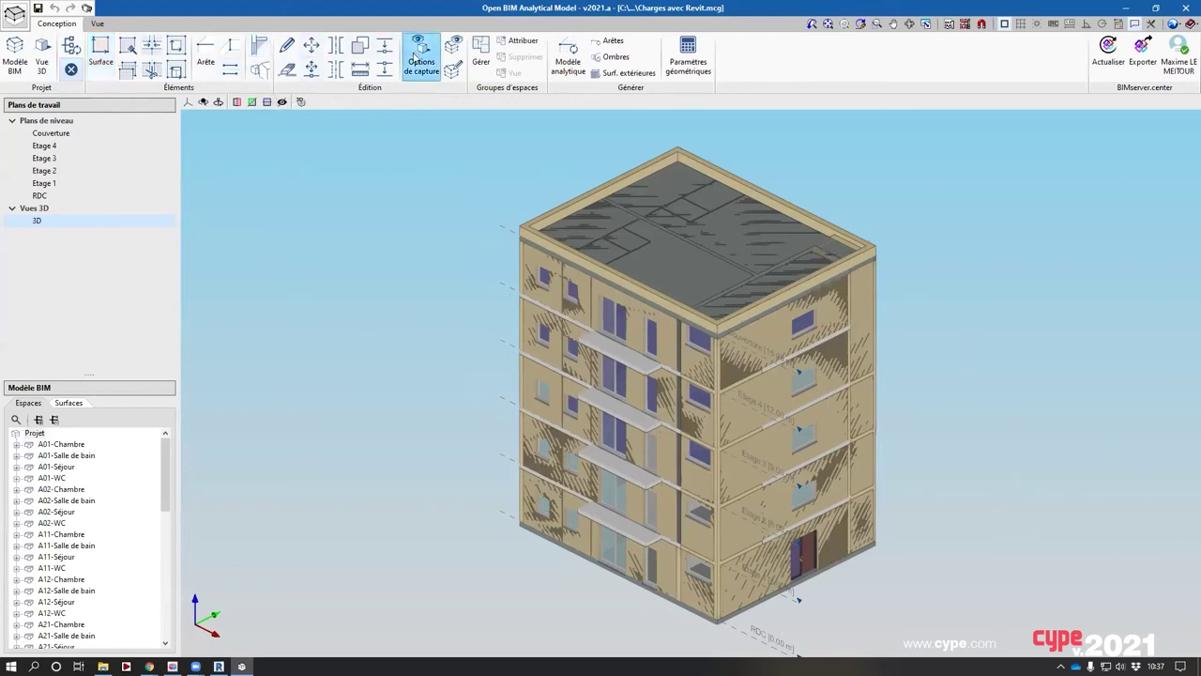
pyautogui.rightClick(488, 136)
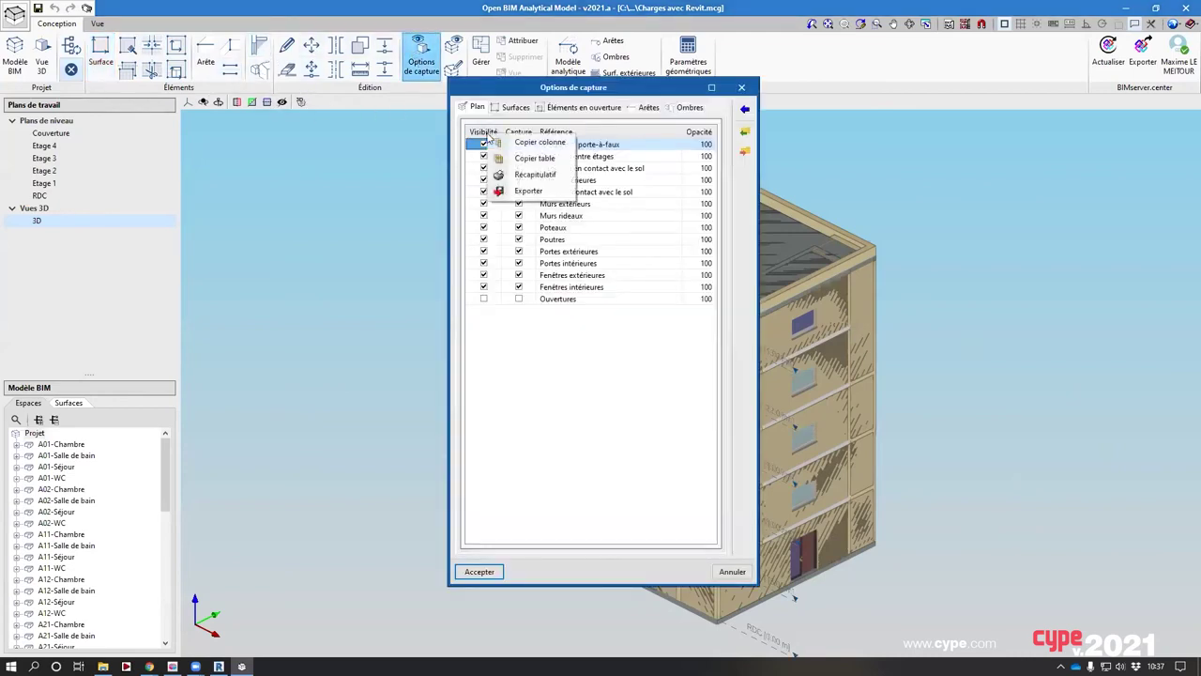
pyautogui.click(480, 136)
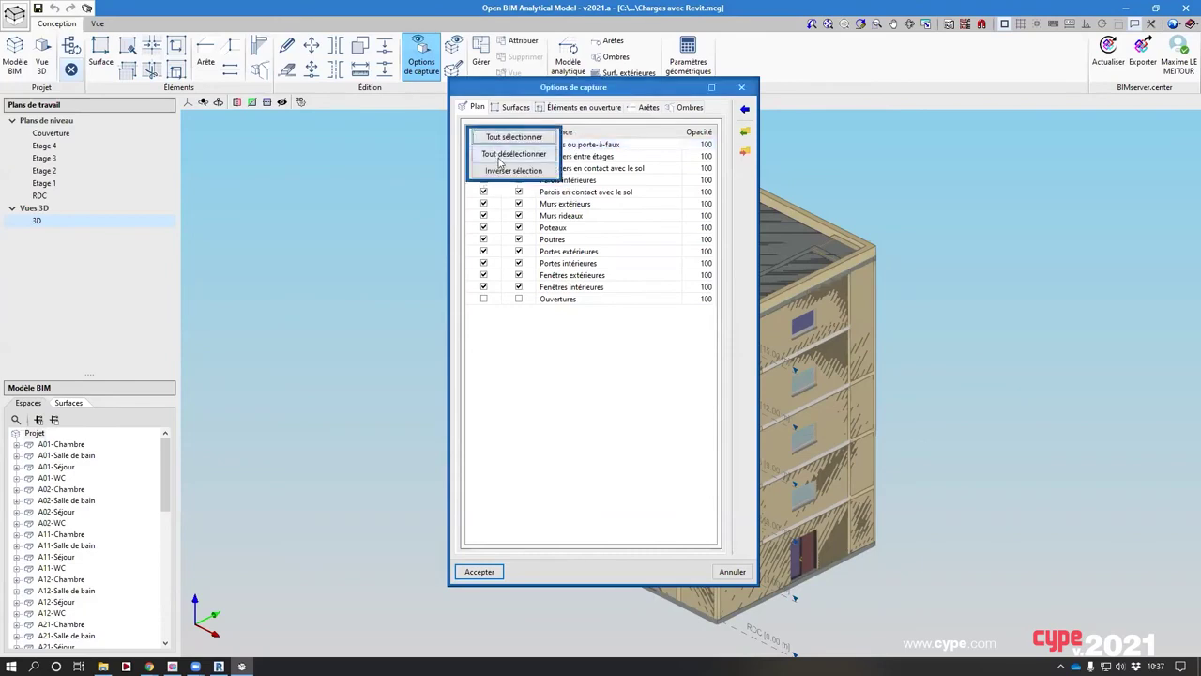
pyautogui.click(496, 154)
pyautogui.click(478, 571)
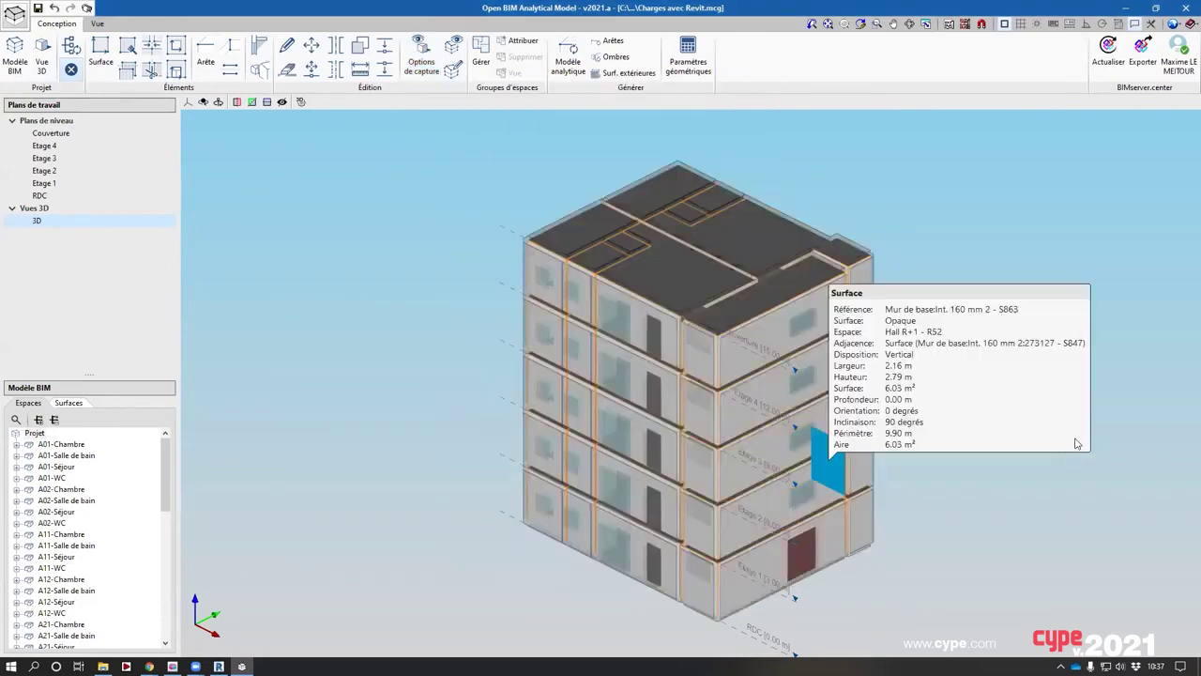
pyautogui.scroll(2, 831, 469)
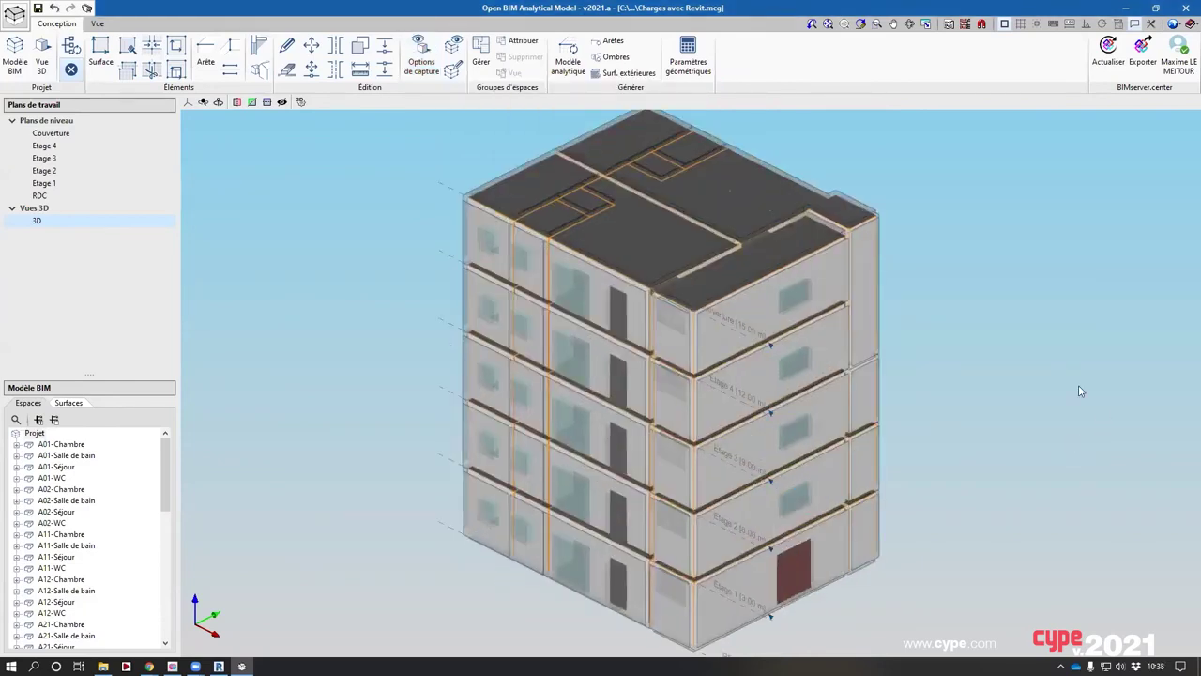
# Examine the properties of the exterior wall surfaces of A02-Séjour and A01-Séjour on the RDC level in perspective
pyautogui.click(38, 196)
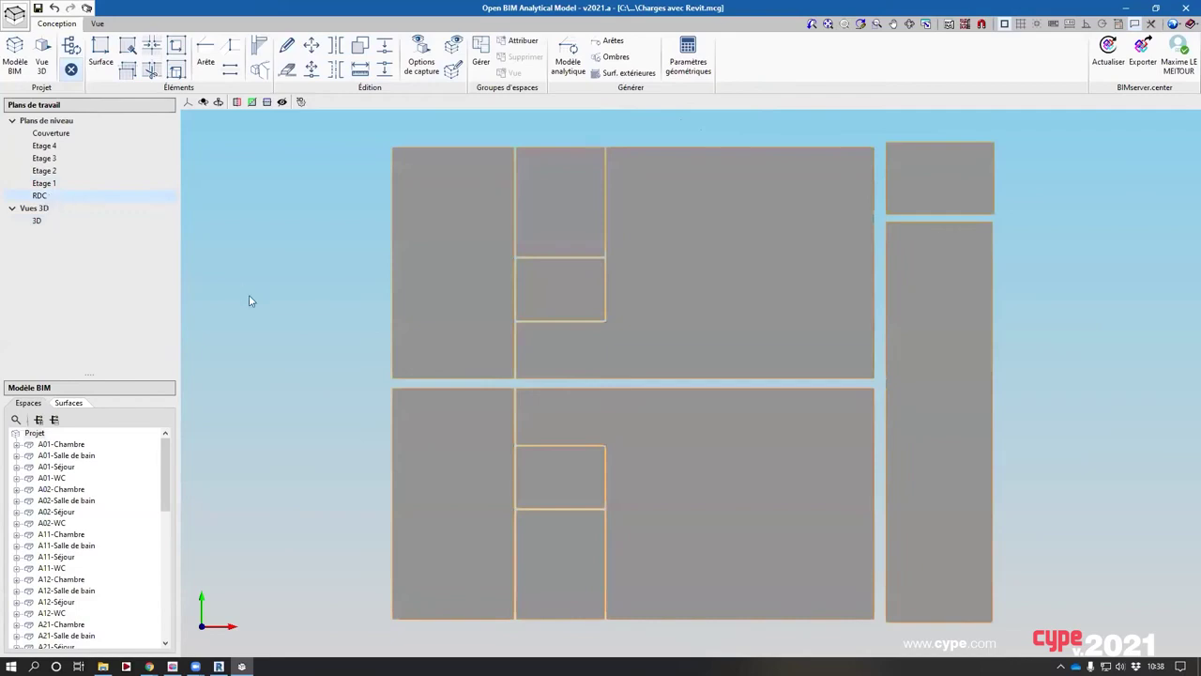
pyautogui.keyDown('shift'); pyautogui.moveTo(247, 273); pyautogui.dragTo(225, 195, button='middle'); pyautogui.keyUp('shift')
pyautogui.scroll(3, 497, 447)
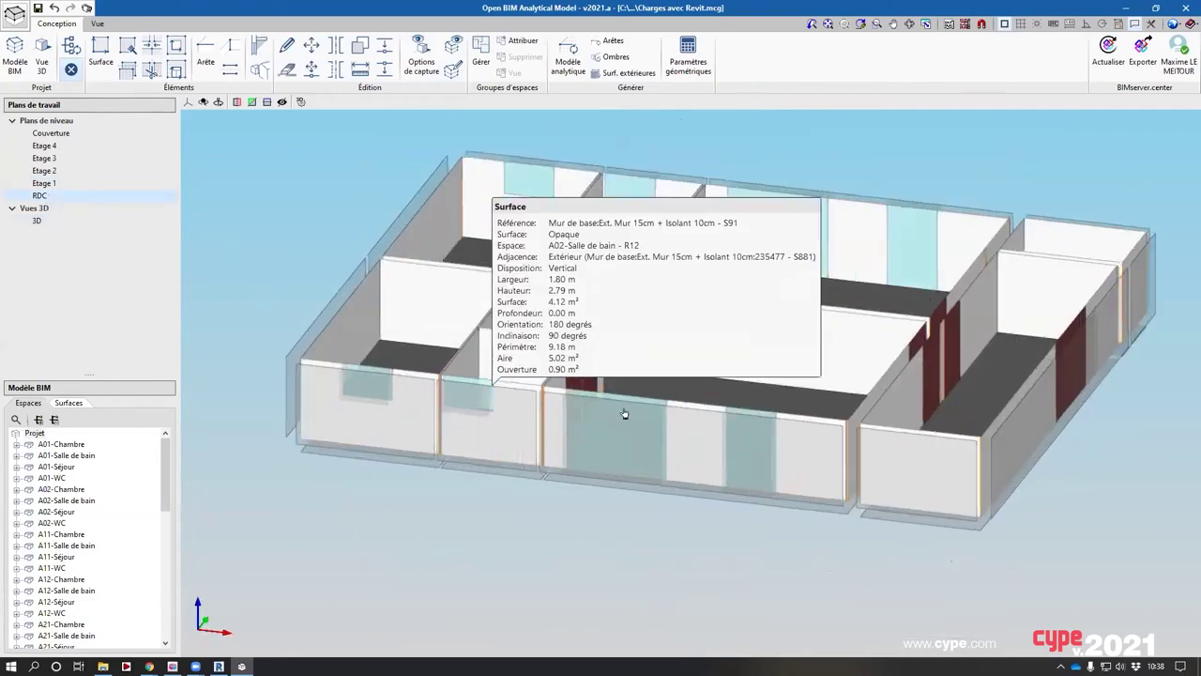
pyautogui.click(727, 457)
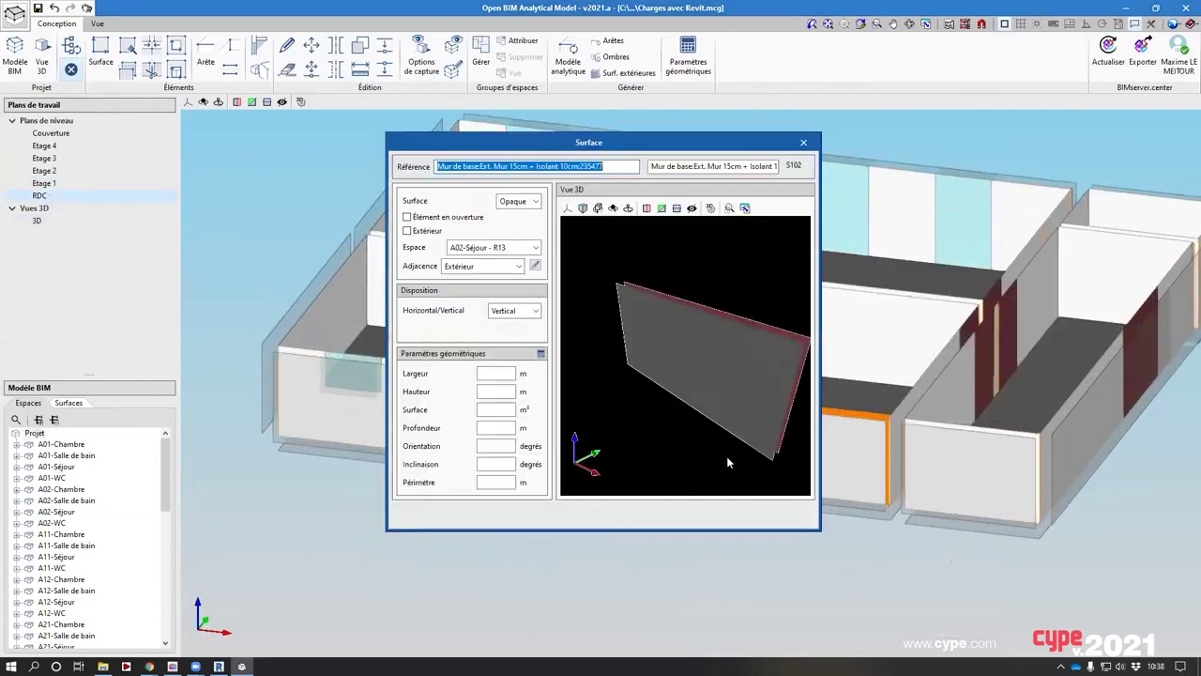
pyautogui.click(712, 208)
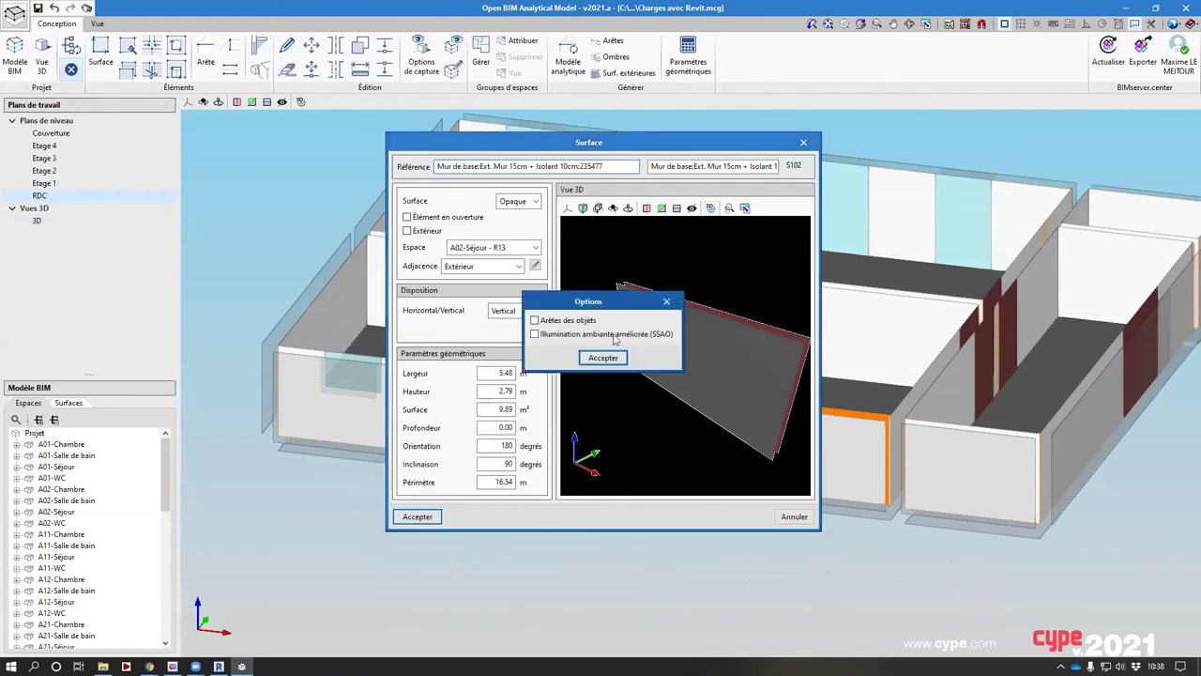
pyautogui.click(614, 336)
pyautogui.click(621, 359)
pyautogui.scroll(-1, 695, 351)
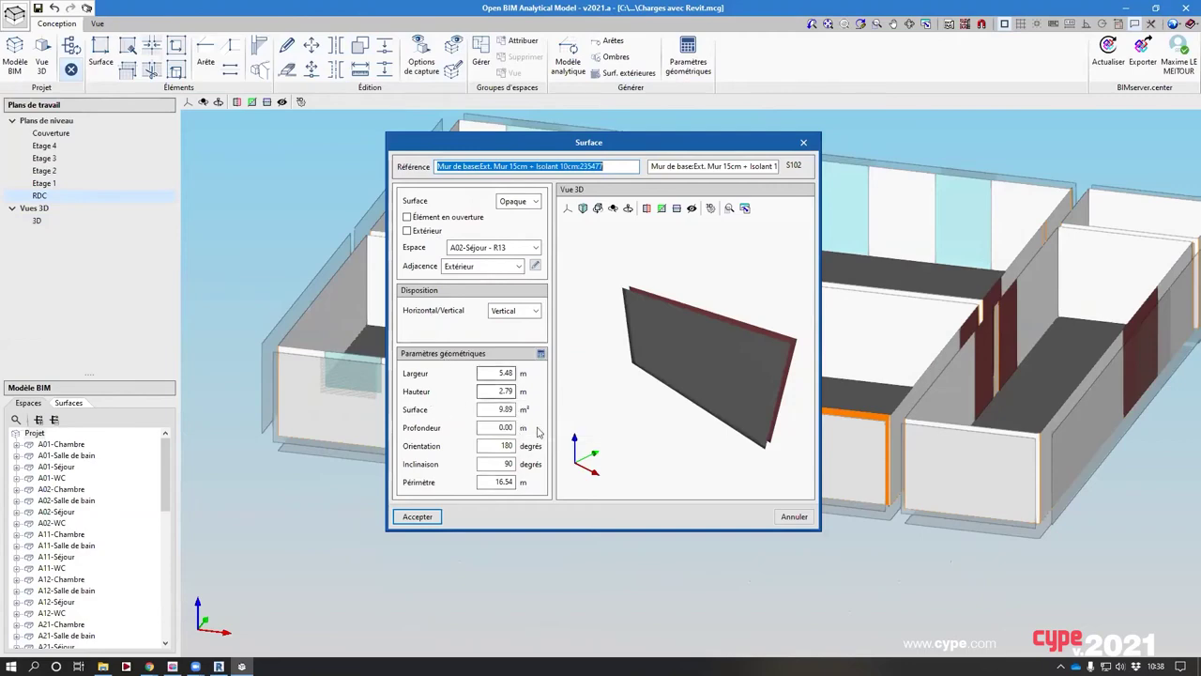
pyautogui.press('Escape')
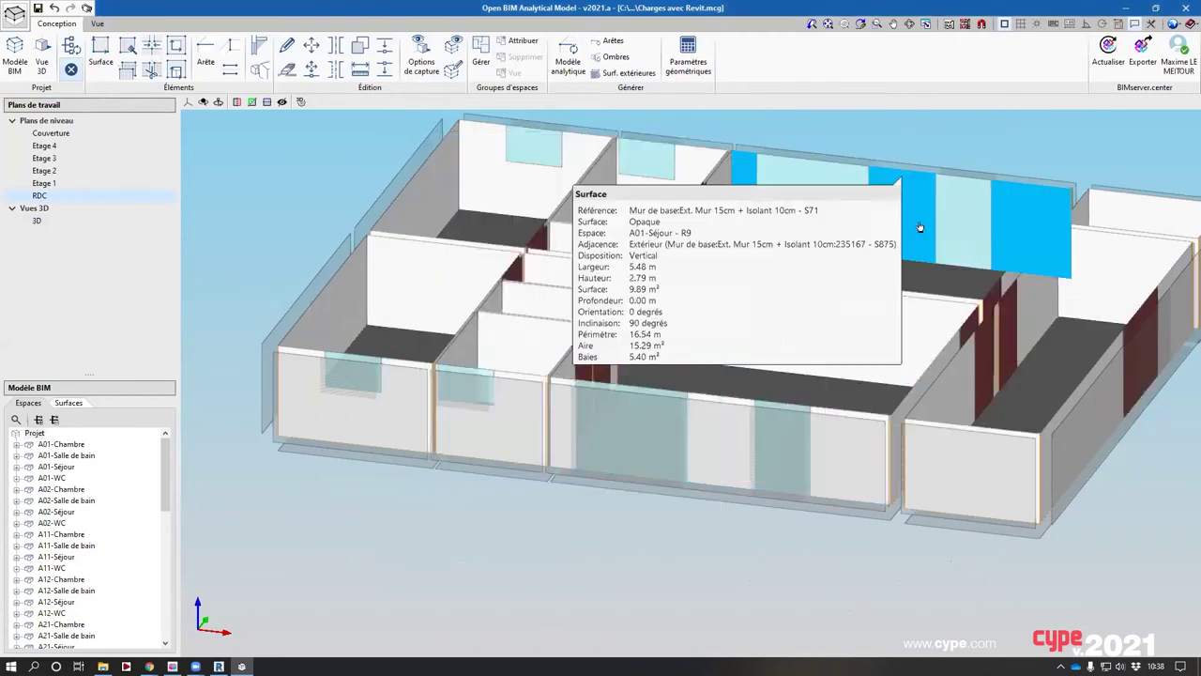
pyautogui.click(920, 225)
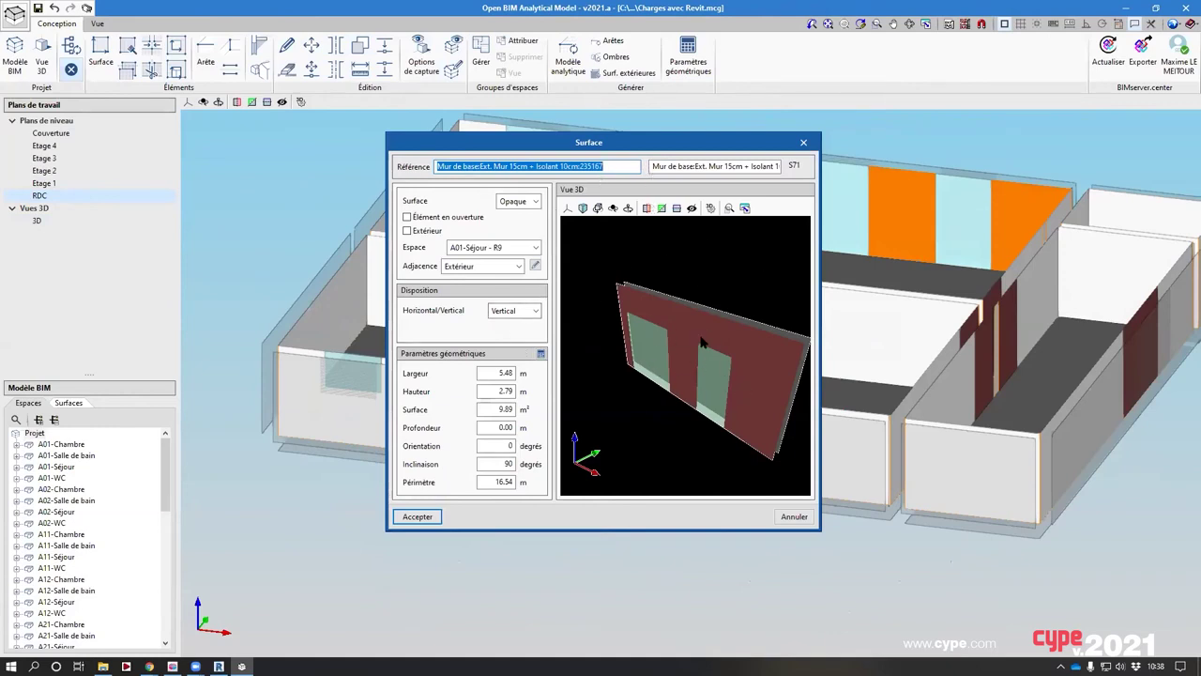
pyautogui.press('Escape')
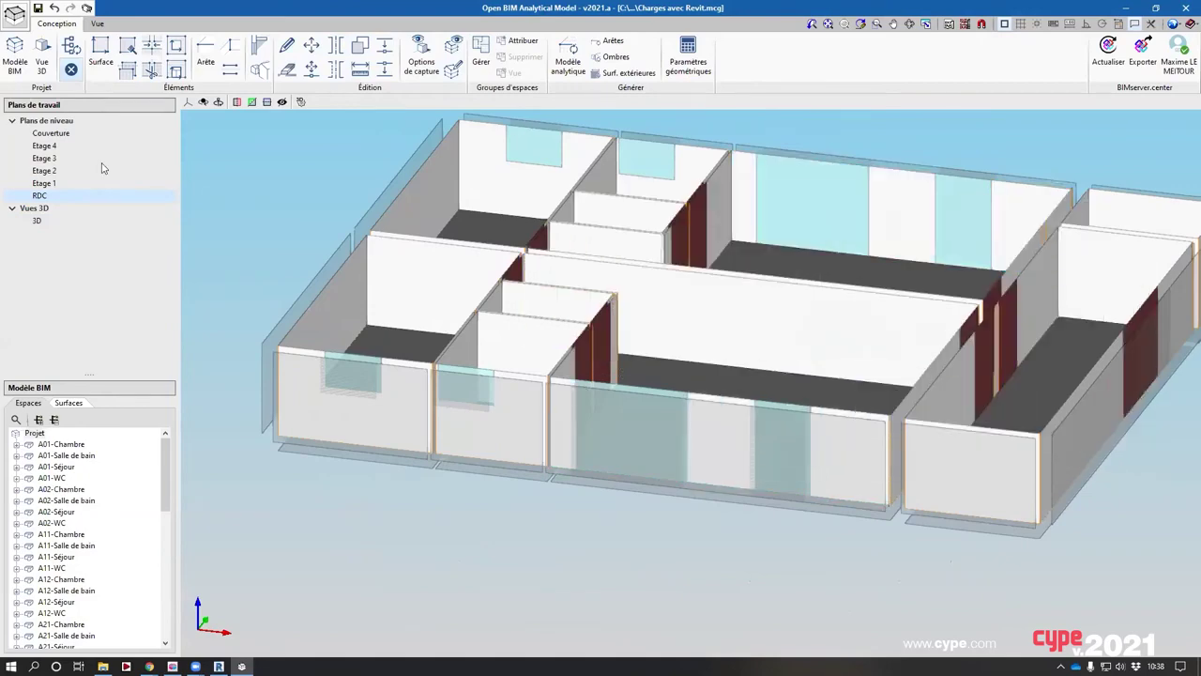
# Switch to the Etage 1 level and open the edge between the floor slab and exterior wall of A02-Séjour
pyautogui.click(51, 185)
pyautogui.moveTo(641, 386); pyautogui.dragTo(635, 560, button='middle')
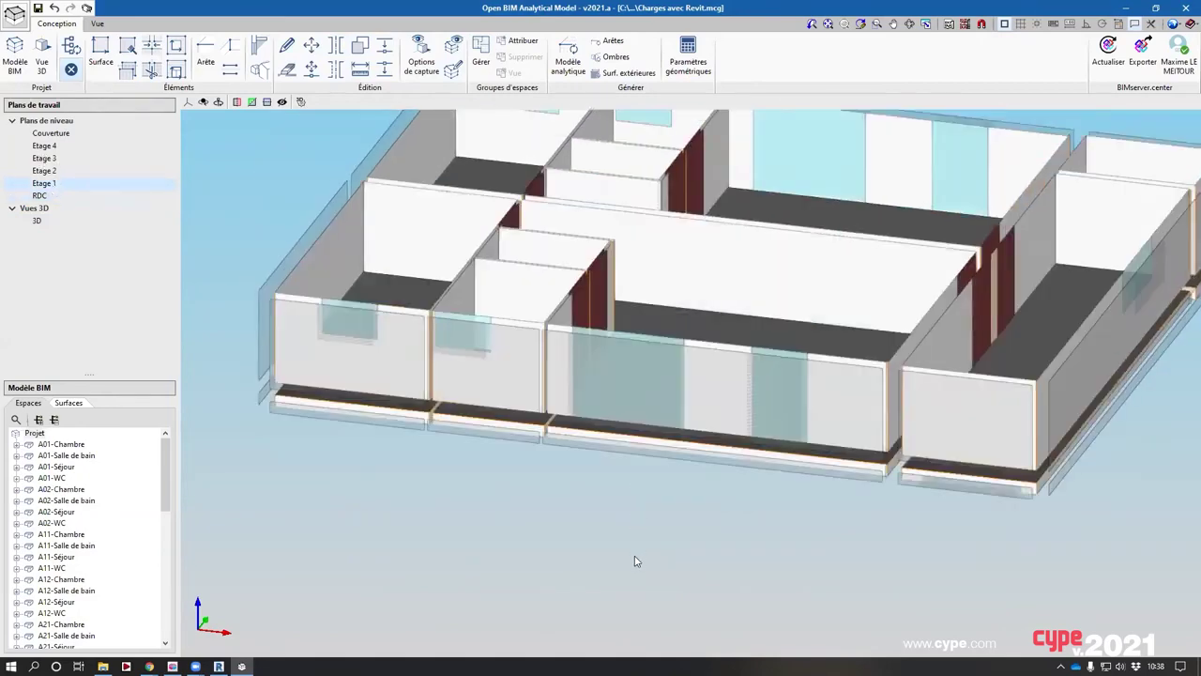
pyautogui.scroll(2, 606, 521)
pyautogui.moveTo(611, 468)
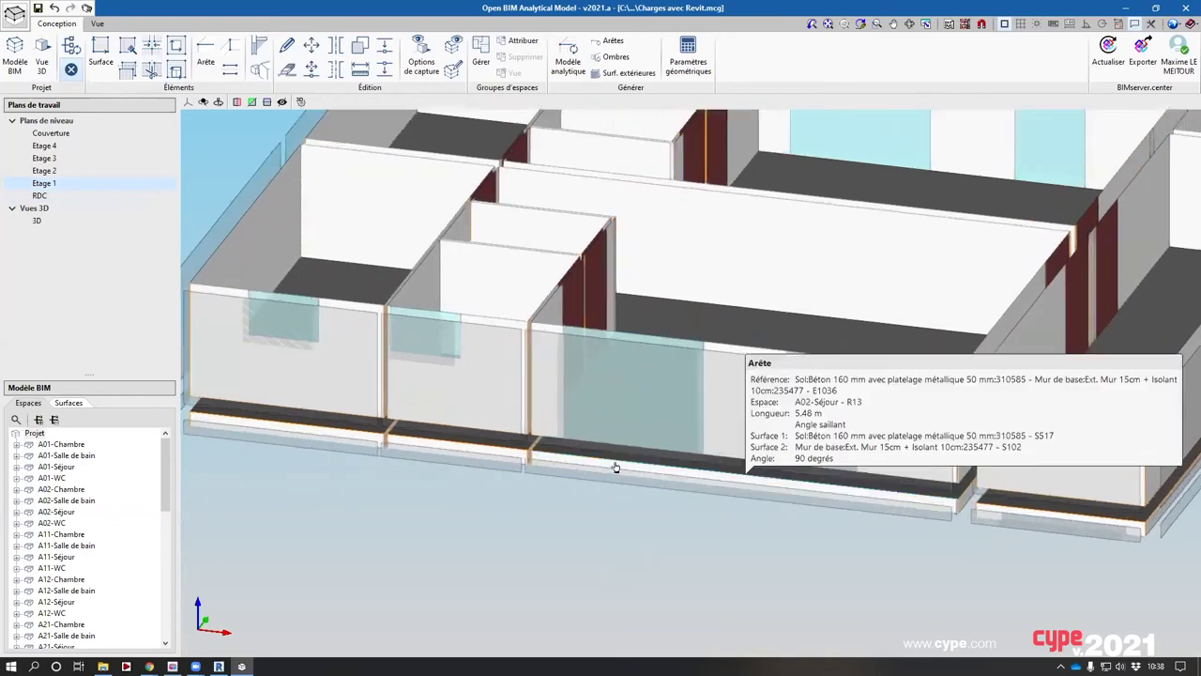
pyautogui.click(614, 466)
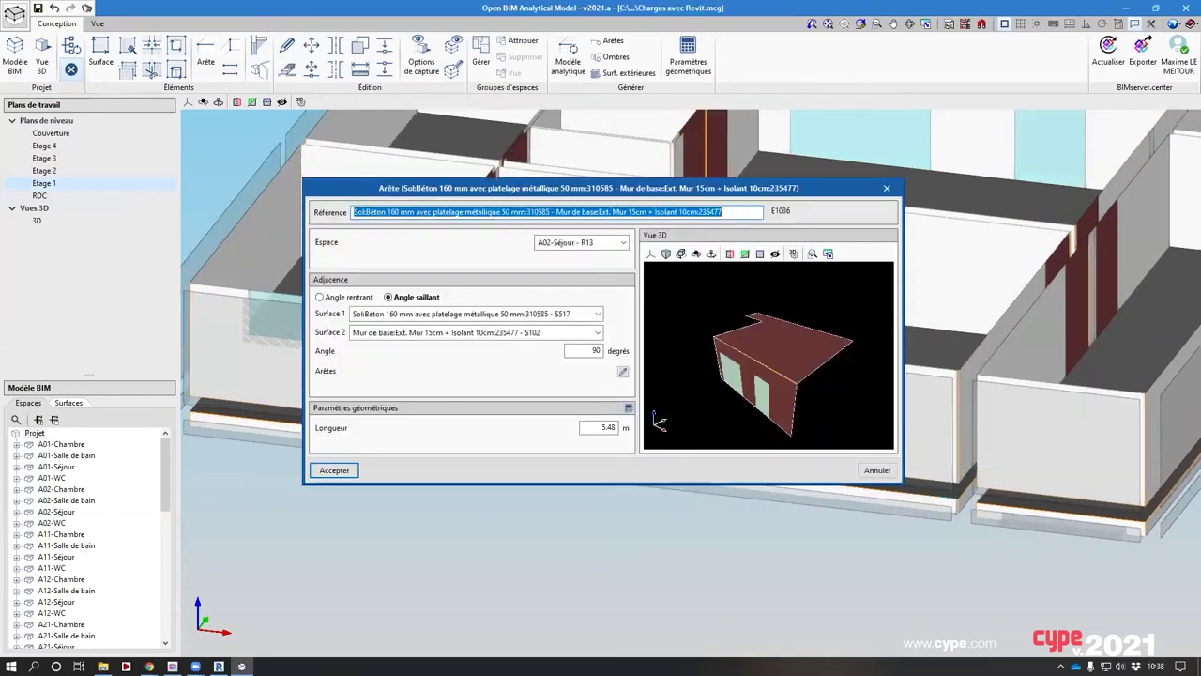
# Examine the slab-to-wall edge in its 3D preview from several angles and close its properties without changes
pyautogui.scroll(1, 790, 404)
pyautogui.moveTo(788, 403); pyautogui.dragTo(821, 394, button='middle')
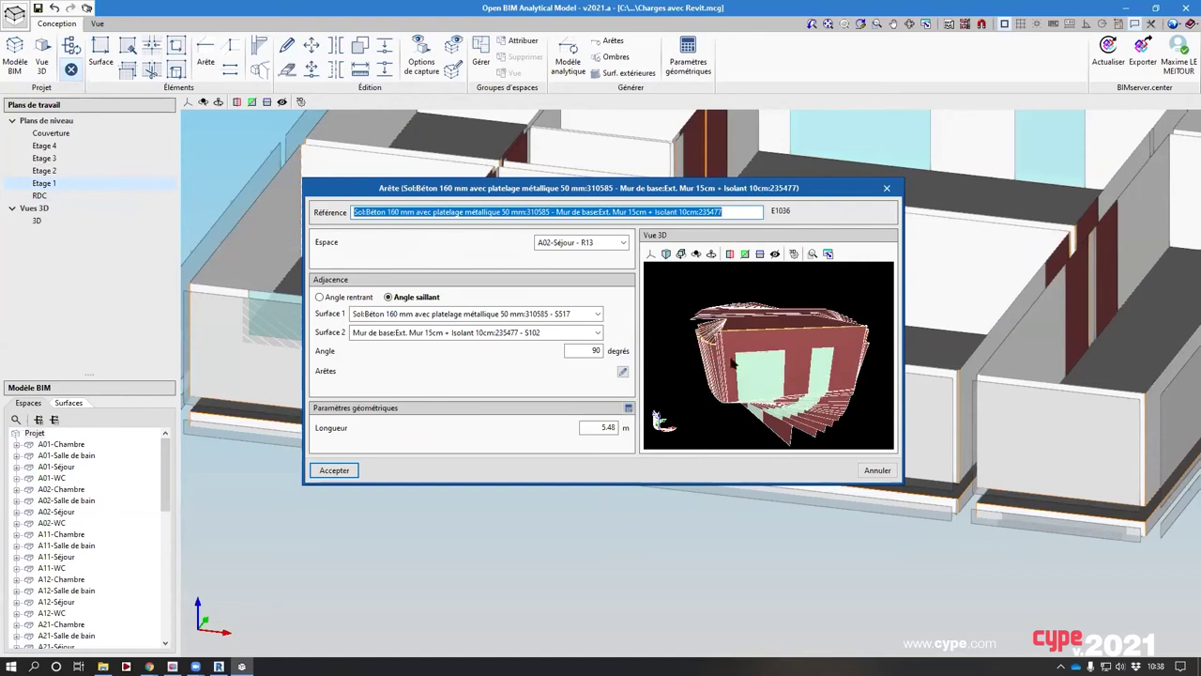
pyautogui.click(794, 254)
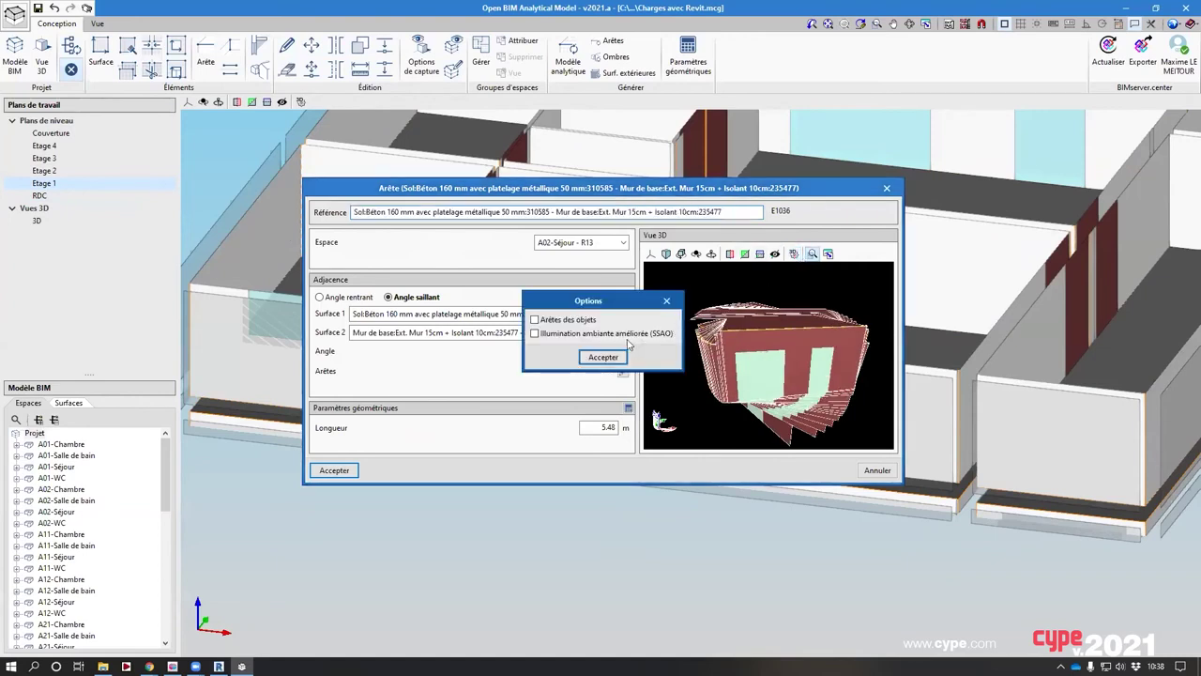
pyautogui.click(604, 357)
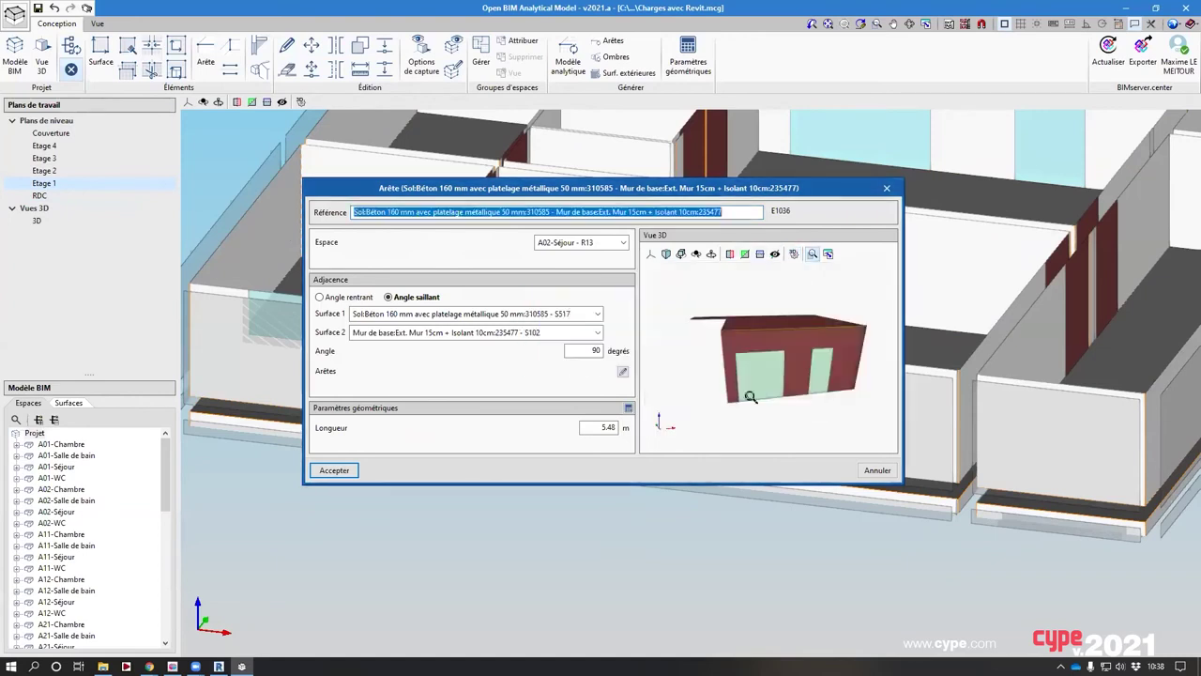
pyautogui.click(799, 406)
pyautogui.rightClick(830, 414)
pyautogui.click(812, 255)
pyautogui.moveTo(789, 358); pyautogui.dragTo(741, 395)
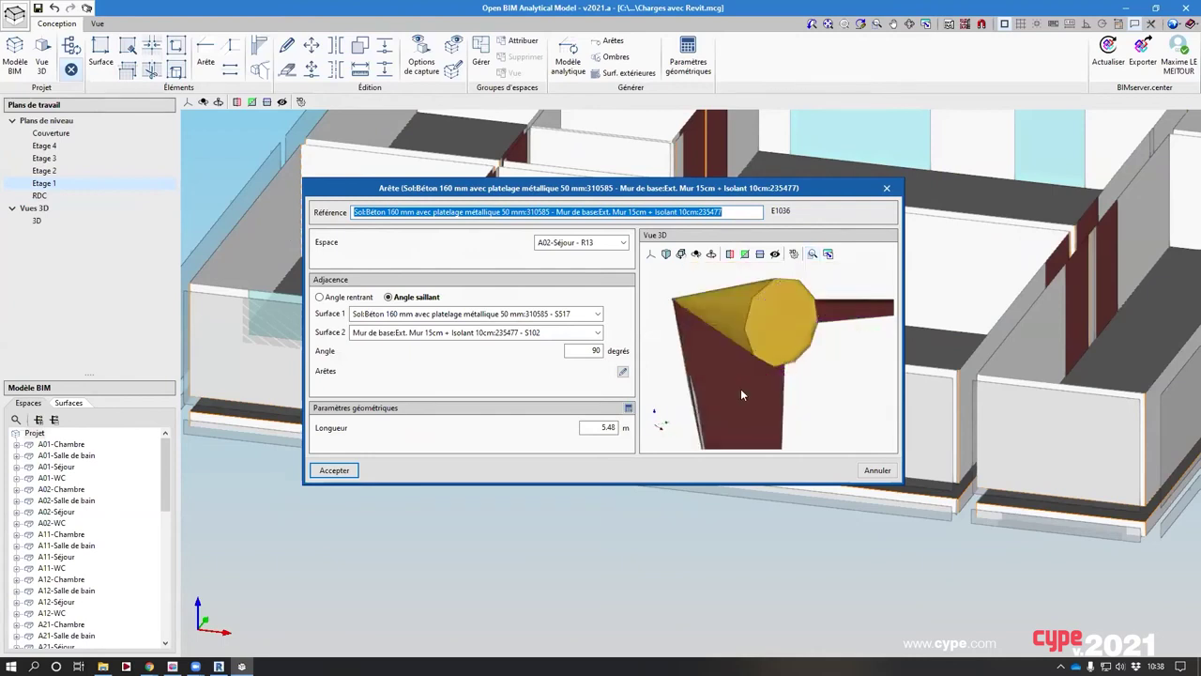
pyautogui.click(887, 188)
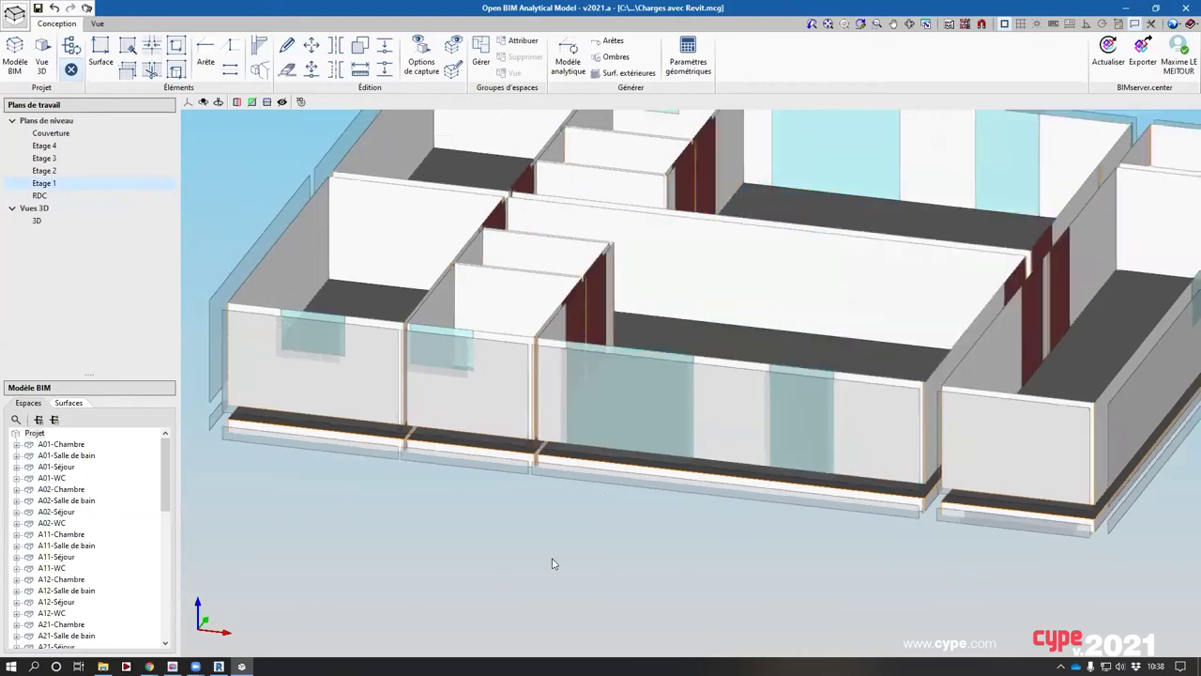
# Show the RDC level from above and set the A01-Chambre floor slab's adjacency to Terrain
pyautogui.scroll(-2, 553, 563)
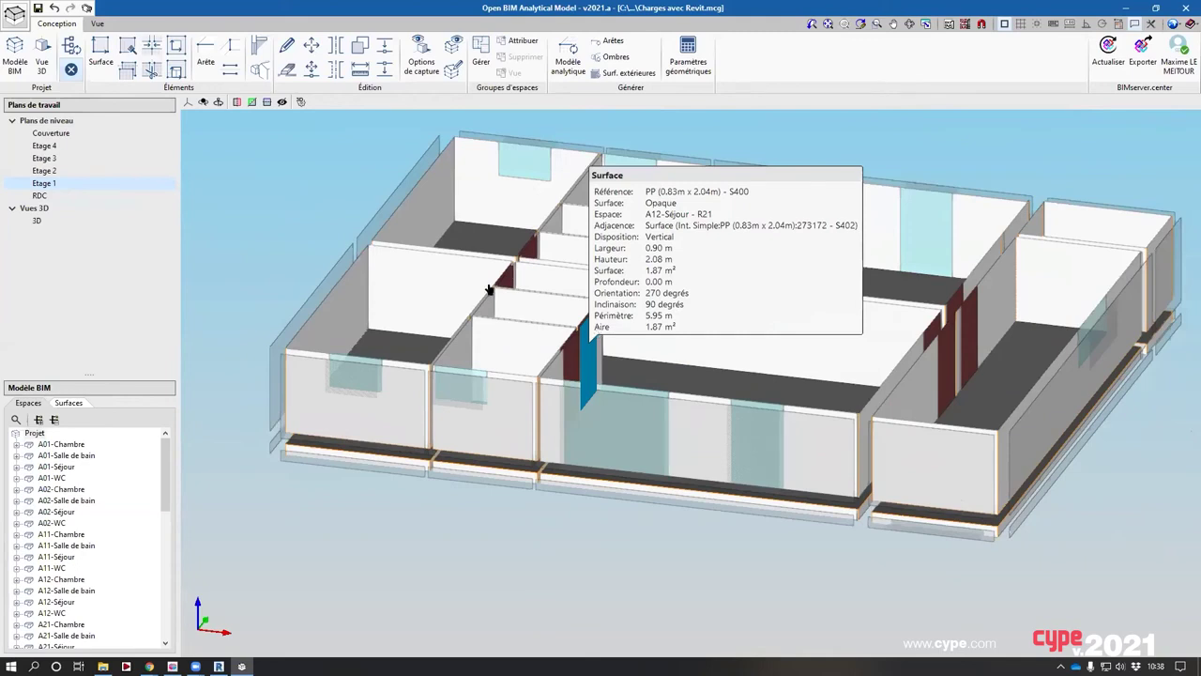
pyautogui.click(51, 196)
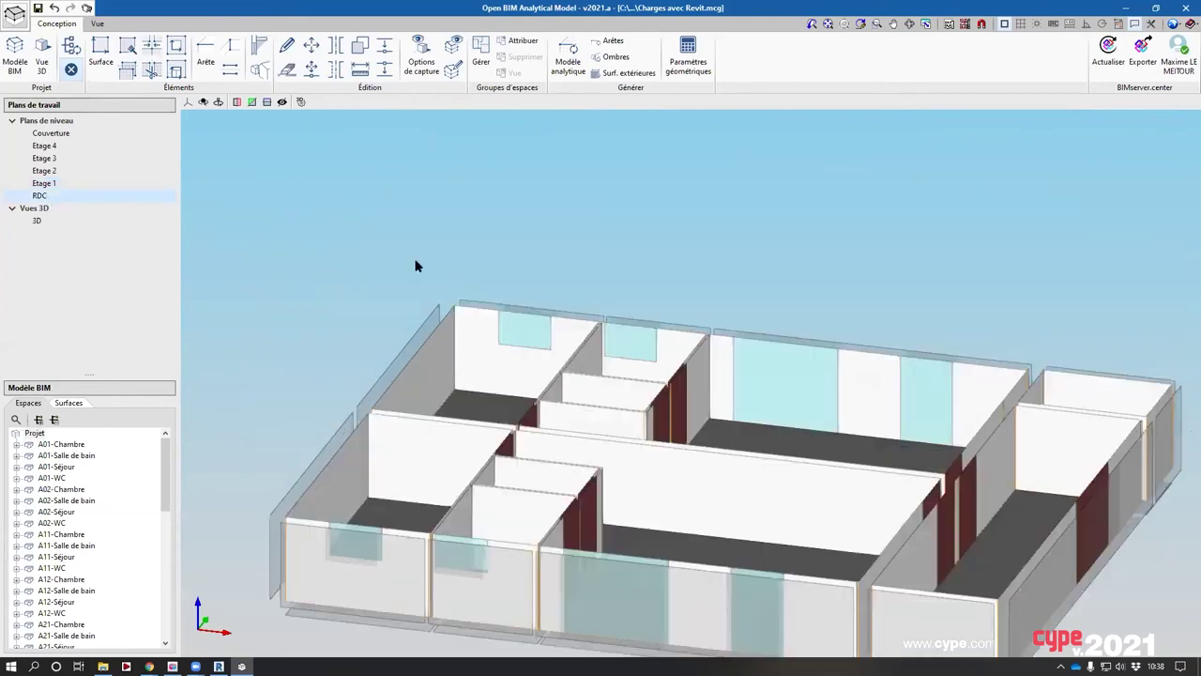
pyautogui.click(189, 101)
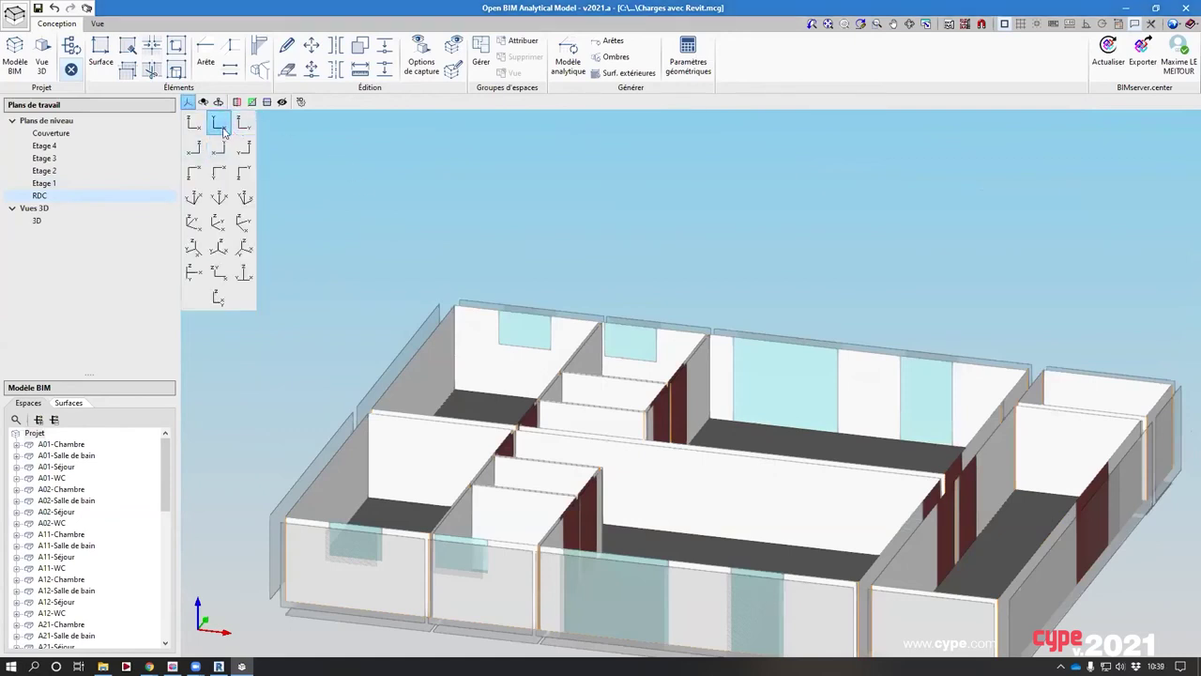
pyautogui.click(242, 123)
pyautogui.moveTo(406, 162)
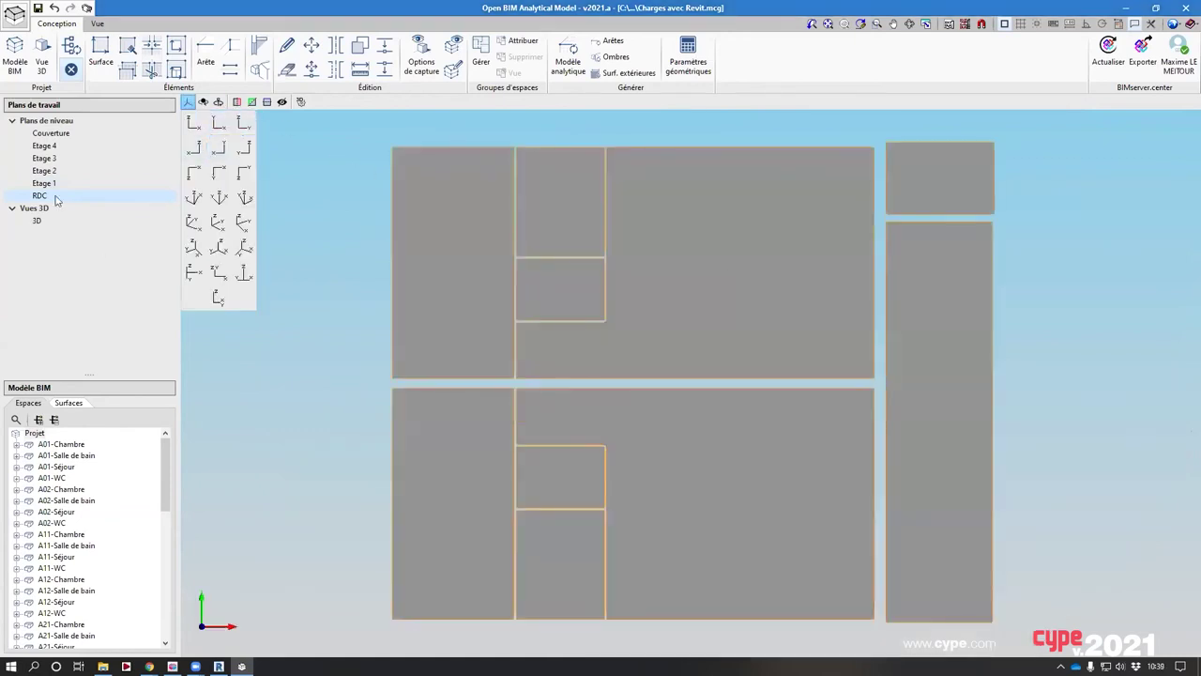
pyautogui.click(432, 160)
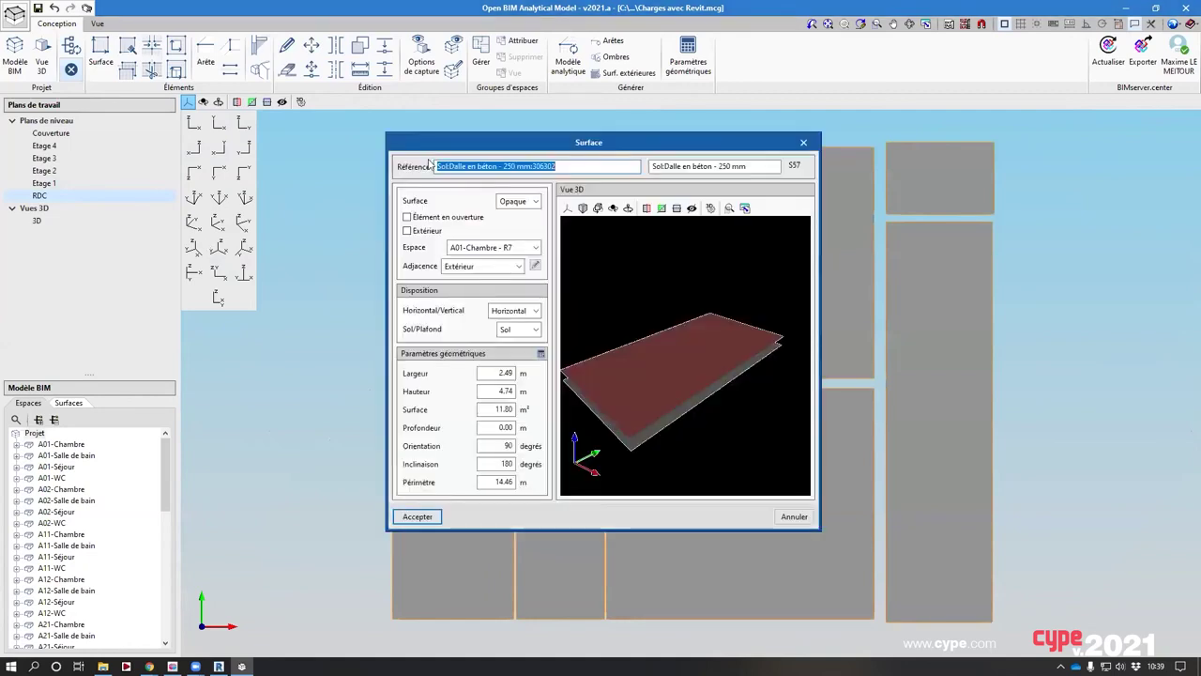
pyautogui.click(498, 268)
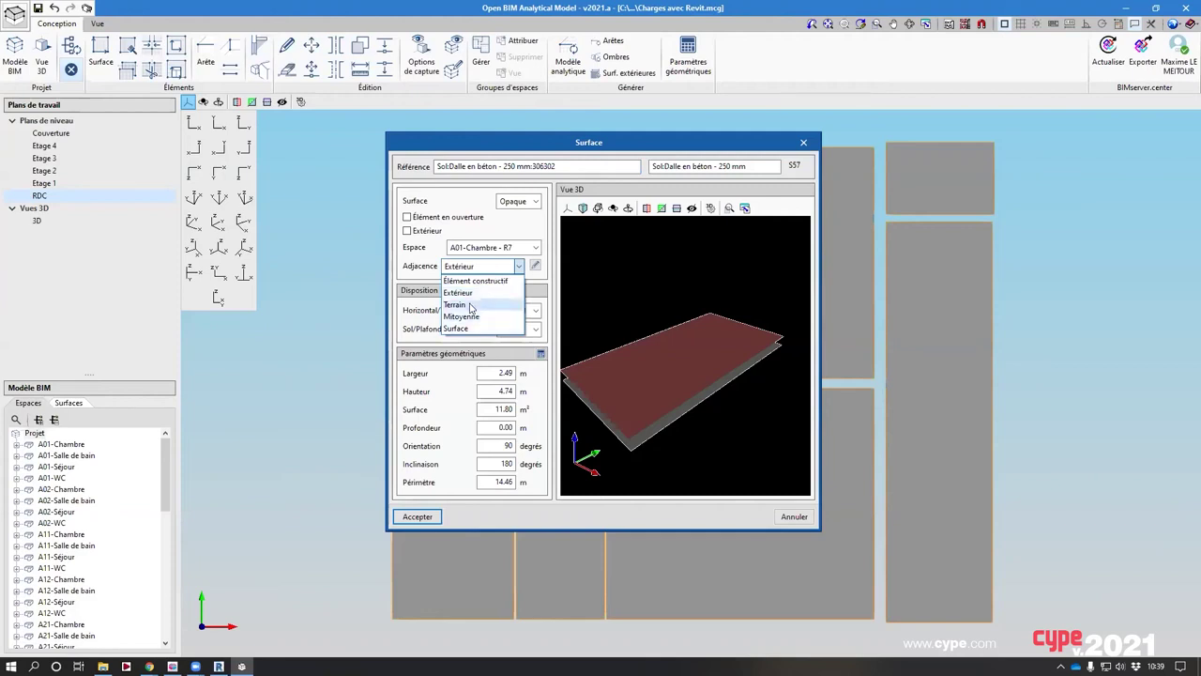
pyautogui.click(483, 304)
pyautogui.press('Return')
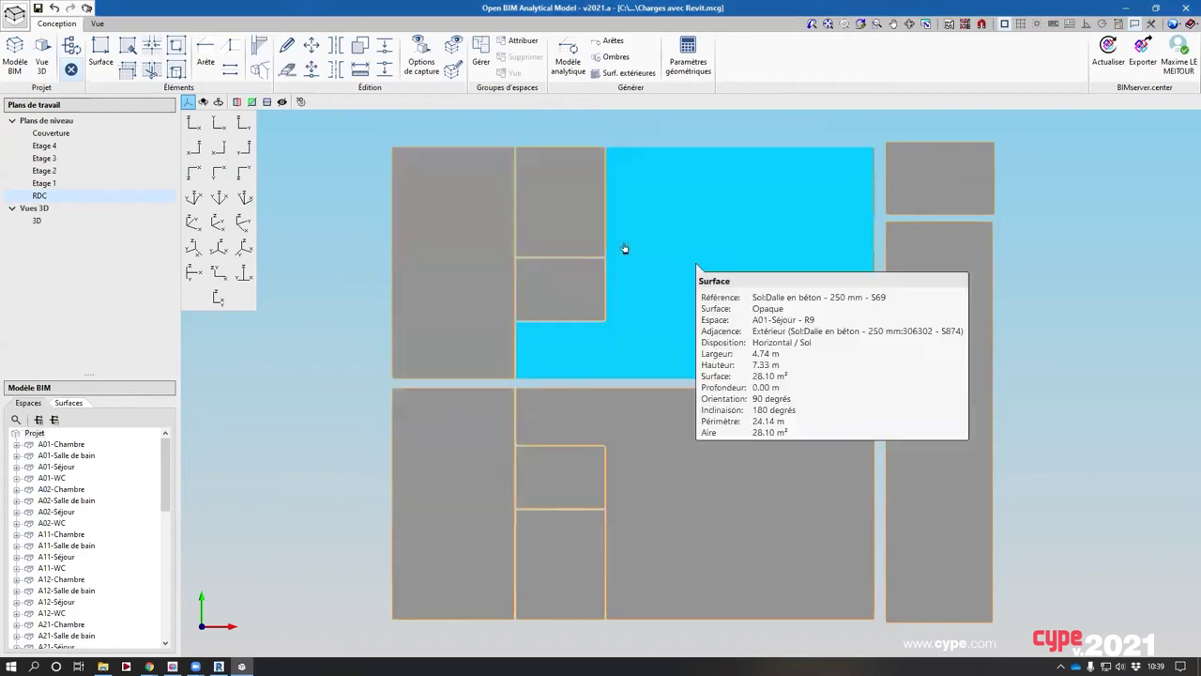
# Set the adjacency of the A01-Salle de bain, A01-WC and A01-Séjour floor slabs to Terrain
pyautogui.click(625, 250)
pyautogui.click(483, 266)
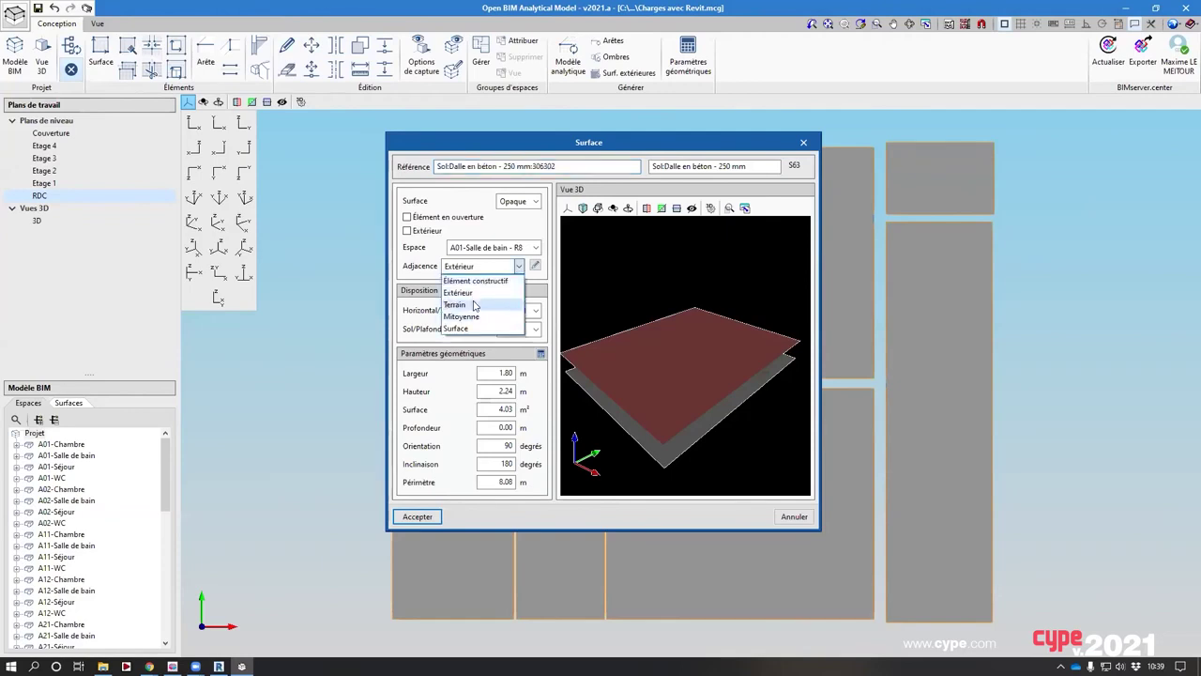
pyautogui.click(476, 305)
pyautogui.press('Return')
pyautogui.click(529, 277)
pyautogui.click(480, 270)
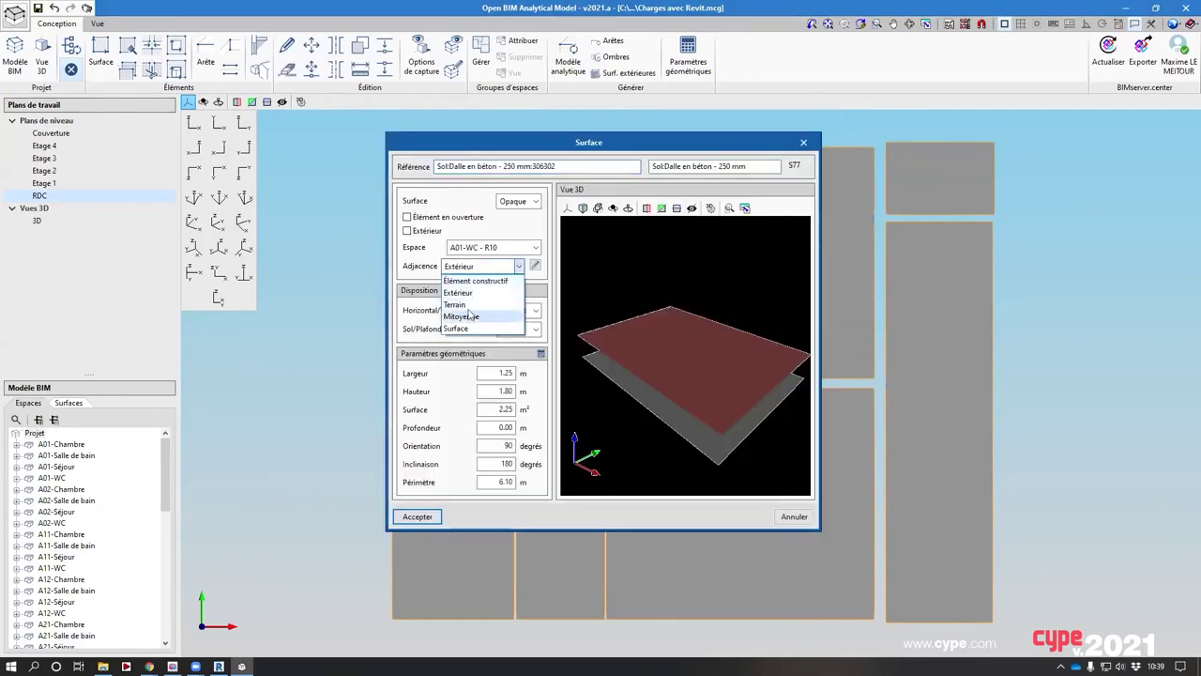
pyautogui.click(477, 305)
pyautogui.press('Return')
pyautogui.click(540, 307)
pyautogui.click(521, 267)
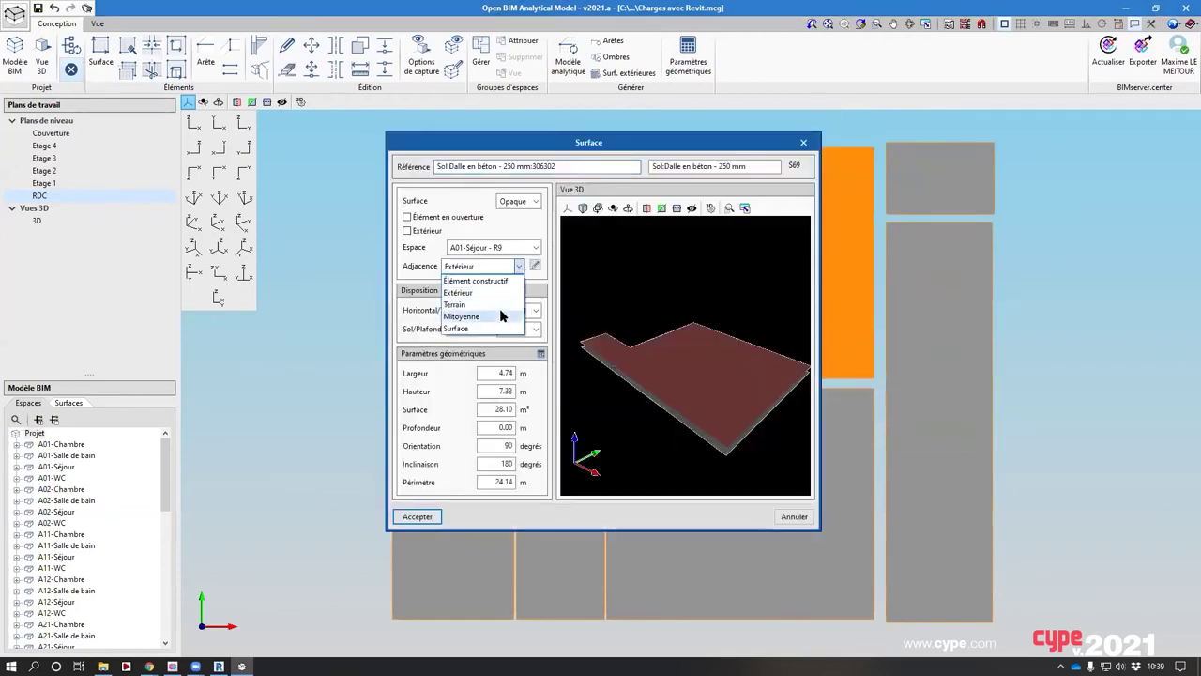
pyautogui.click(499, 308)
pyautogui.press('Return')
# Set the adjacency of the Ascenseur RDC and Hall RDC floor slabs to Terrain
pyautogui.click(908, 200)
pyautogui.click(518, 266)
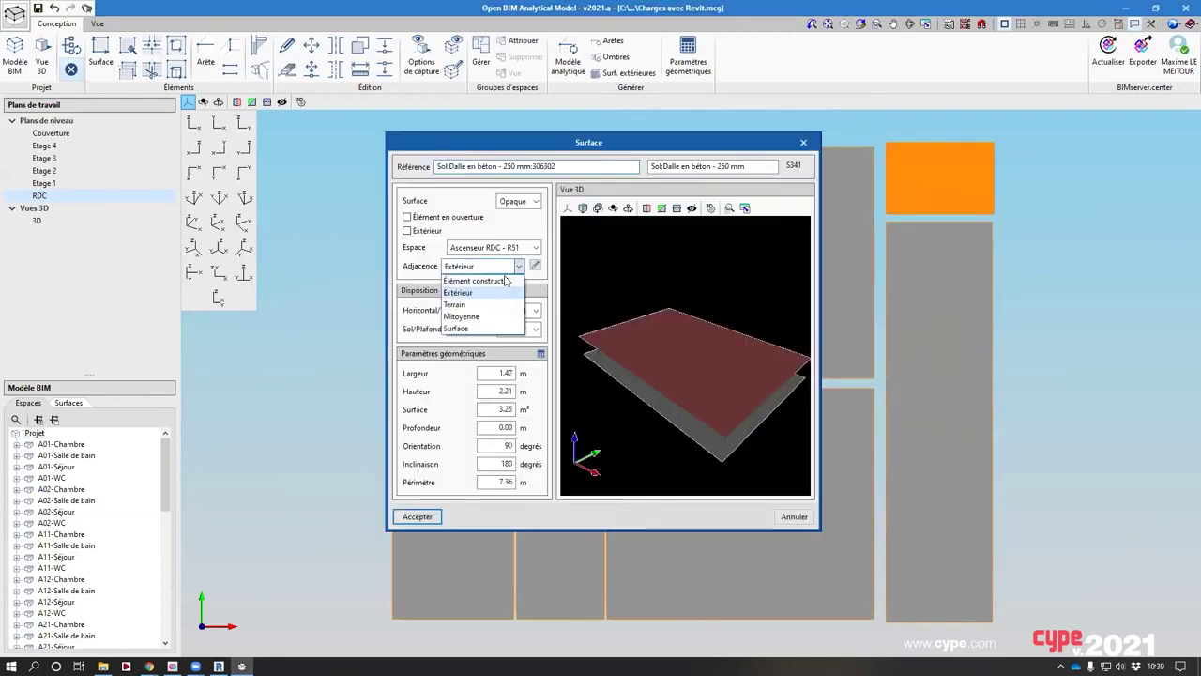
pyautogui.click(476, 305)
pyautogui.press('Return')
pyautogui.click(970, 338)
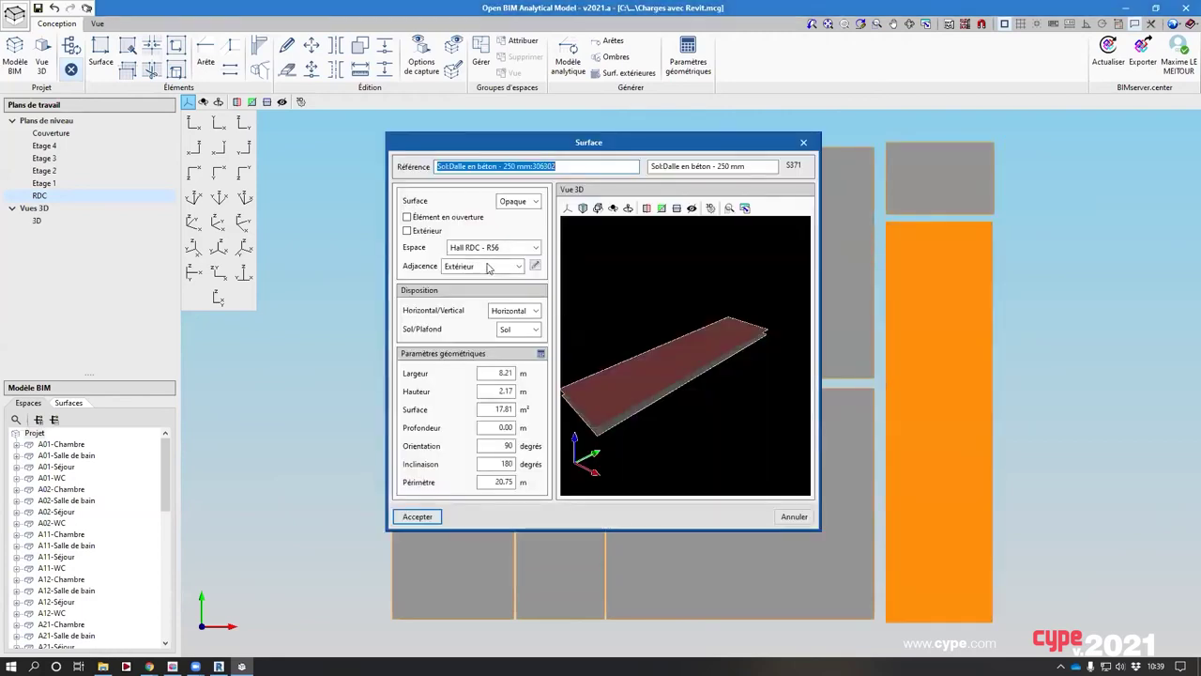
pyautogui.click(518, 266)
pyautogui.click(477, 305)
pyautogui.press('Return')
# Set the adjacency of the A02-Séjour and A02-WC floor slabs to Terrain
pyautogui.click(539, 367)
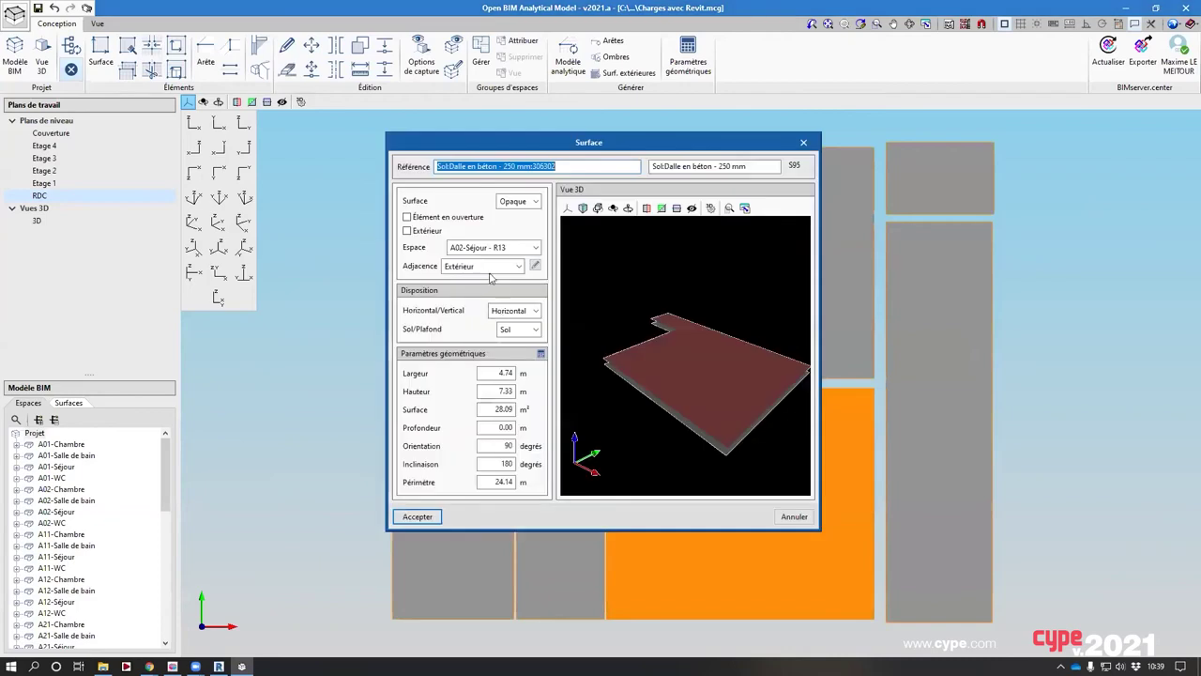
pyautogui.click(518, 267)
pyautogui.click(476, 305)
pyautogui.press('Return')
pyautogui.click(568, 454)
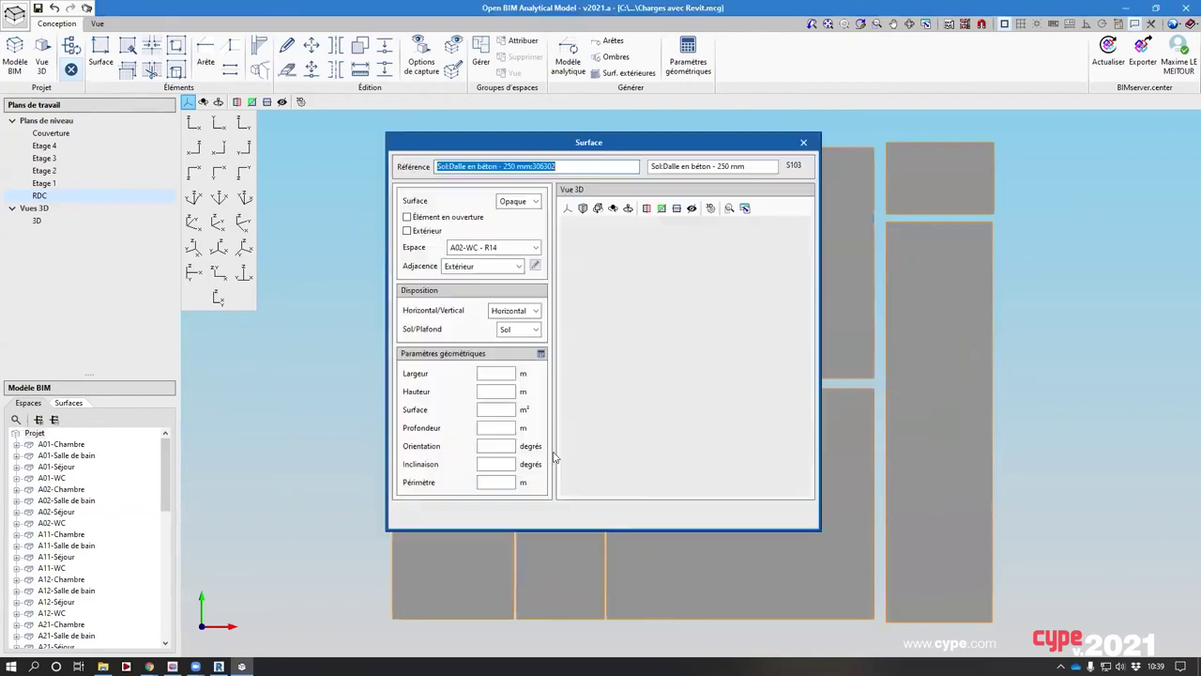
pyautogui.click(518, 267)
pyautogui.click(477, 305)
pyautogui.press('Return')
# Set the adjacency of the A02-Salle de bain and A02-Chambre floor slabs to Terrain
pyautogui.click(582, 535)
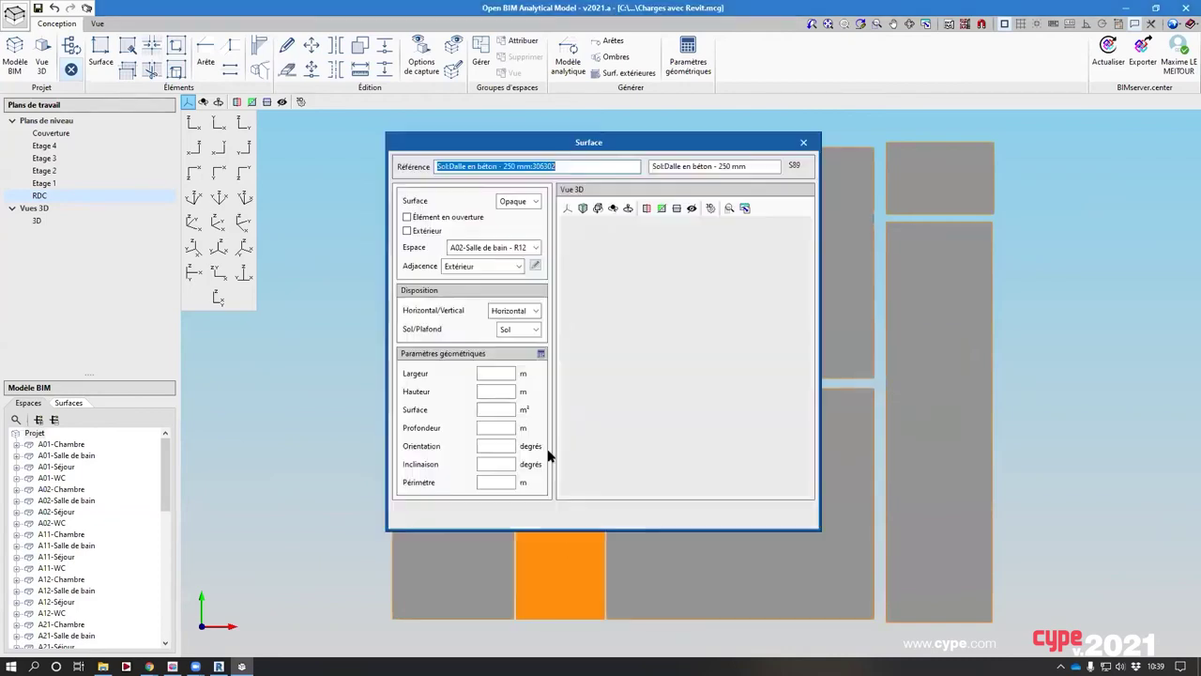
pyautogui.click(517, 266)
pyautogui.click(477, 305)
pyautogui.press('Return')
pyautogui.click(471, 532)
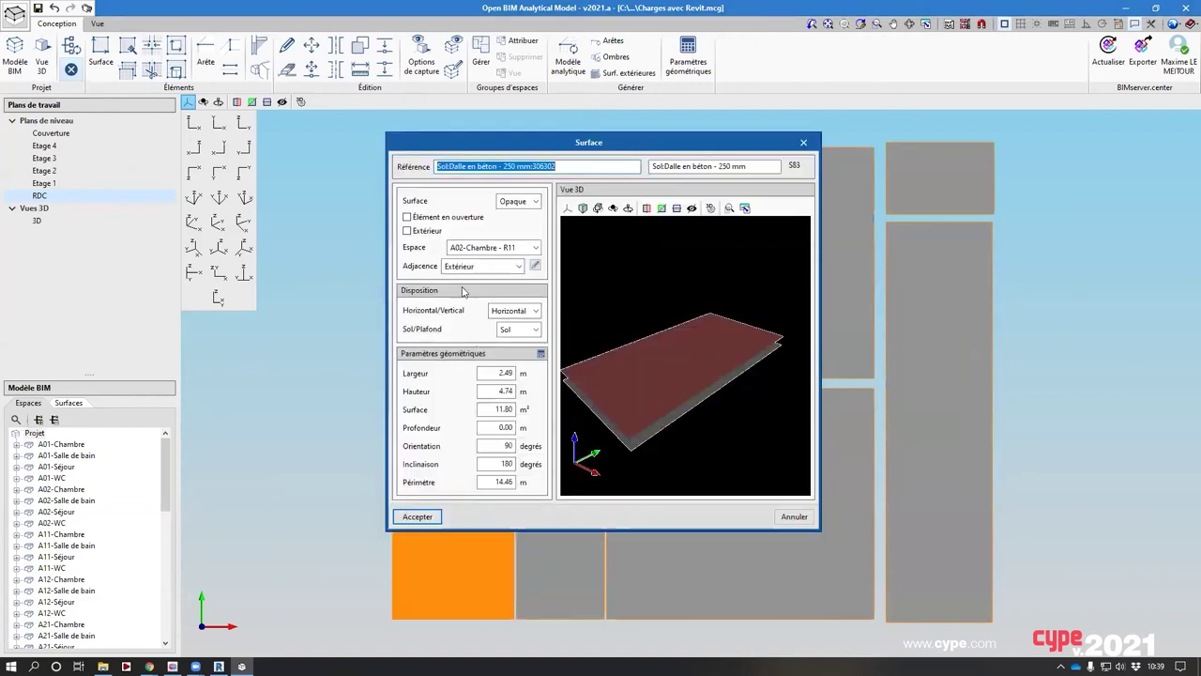
pyautogui.click(518, 266)
pyautogui.click(477, 305)
pyautogui.press('Return')
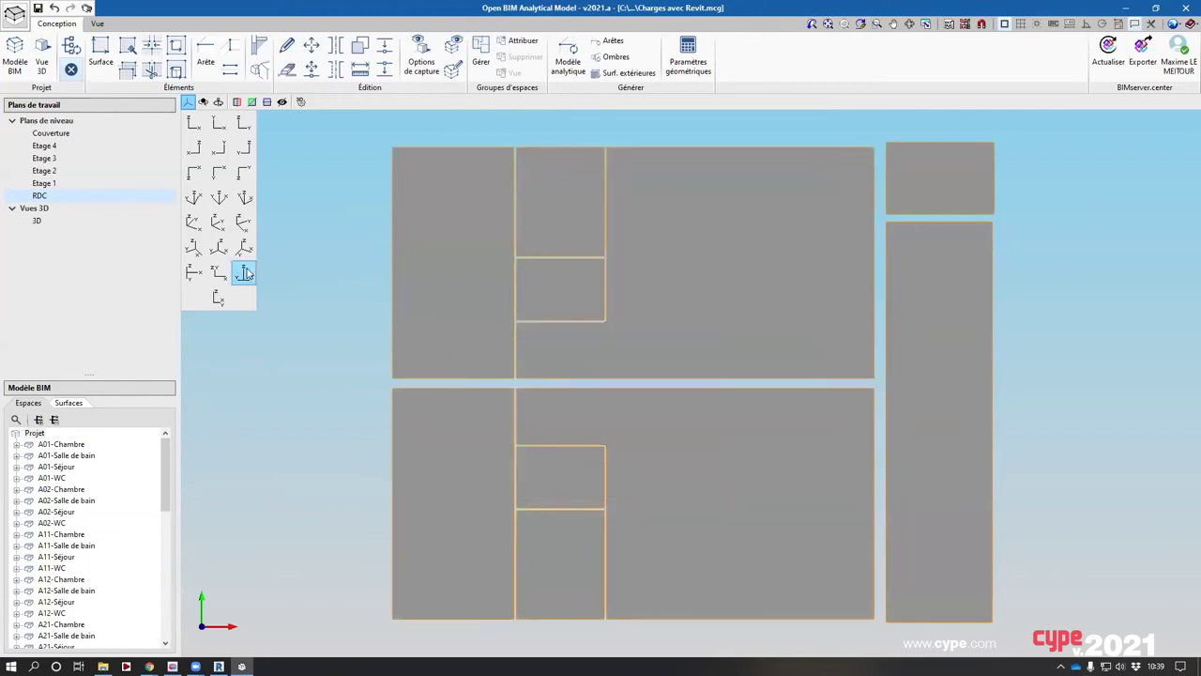
# Create a space grouping with the reference Regroupement Charges Thermiques
pyautogui.click(481, 62)
pyautogui.click(452, 200)
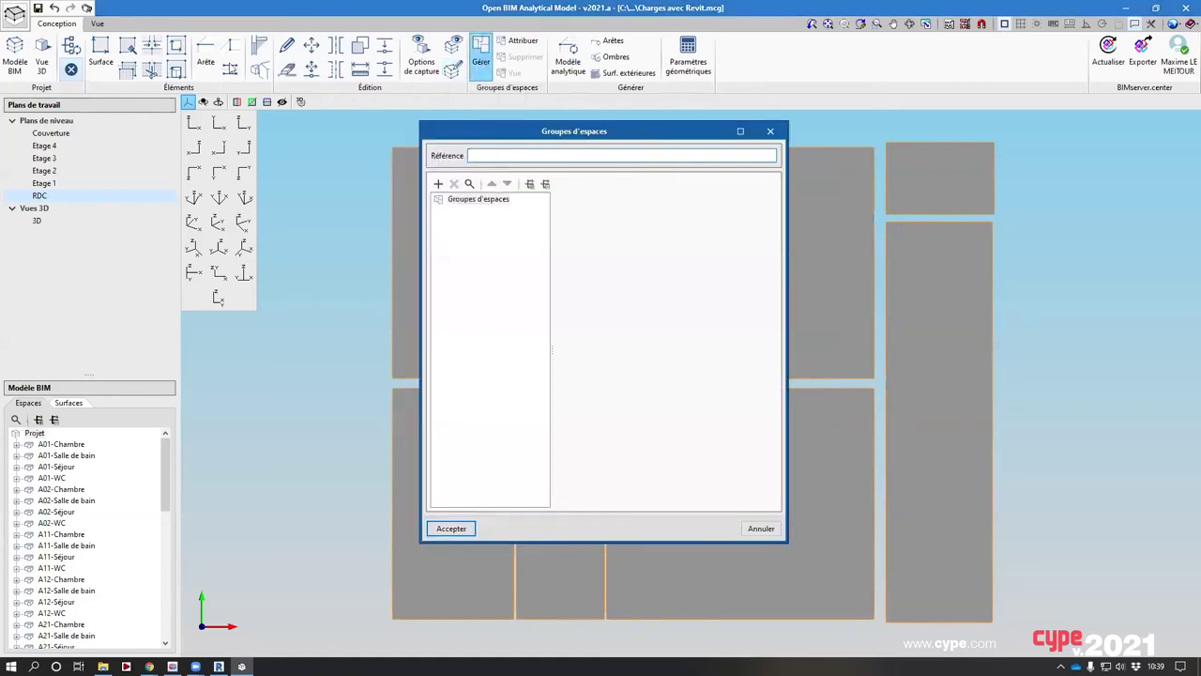
pyautogui.write('R')
pyautogui.write('egroupement Ther')
pyautogui.write('Cha')
pyautogui.write('rges')
# Add space groups A1 in light blue and A2 in light yellow to the Regroupement Charges Thermiques grouping
pyautogui.click(451, 199)
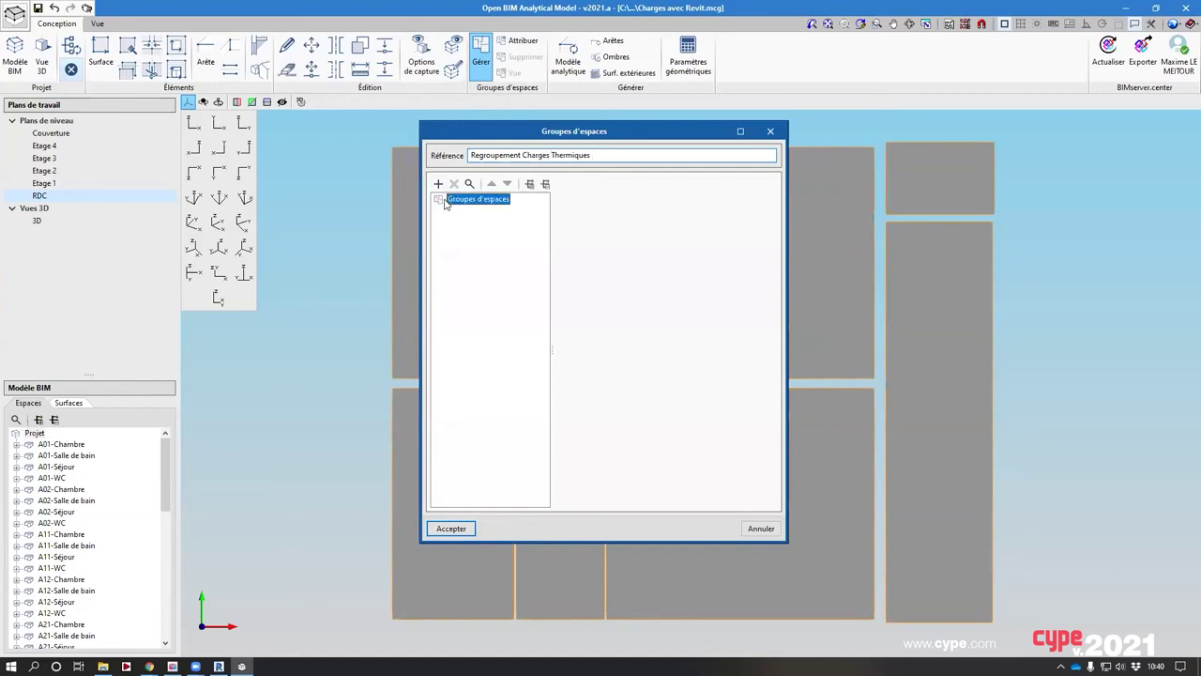
pyautogui.click(437, 183)
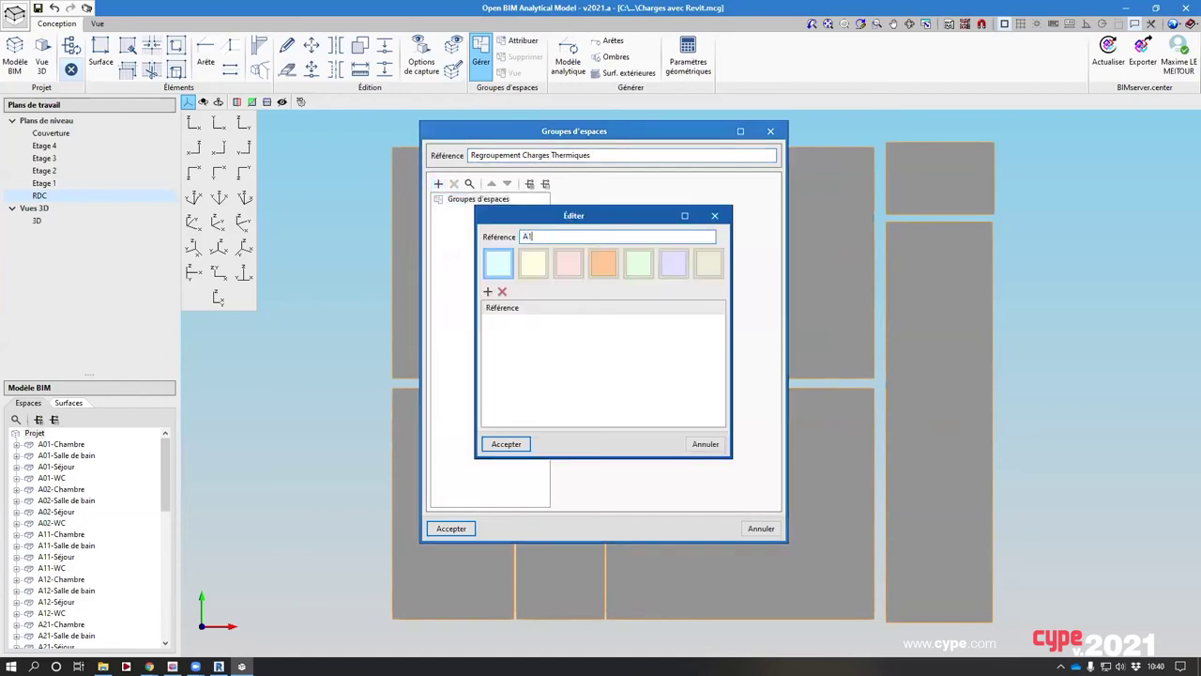
pyautogui.write('A1')
pyautogui.press('Return')
pyautogui.click(460, 199)
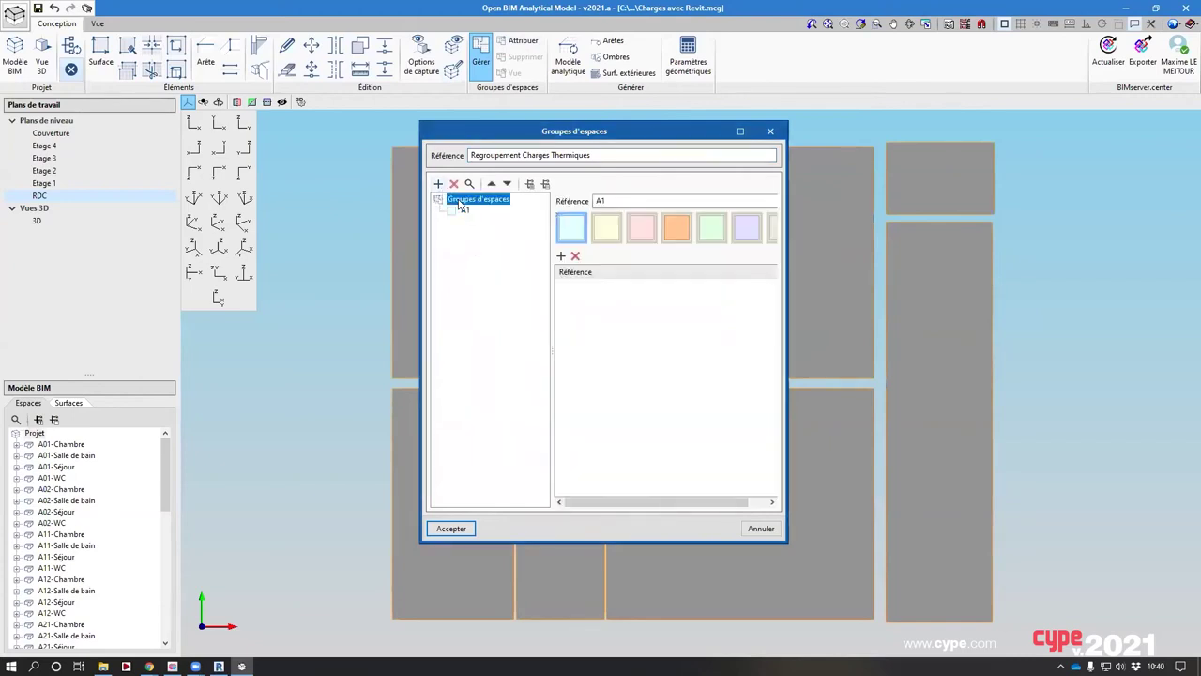
pyautogui.click(437, 183)
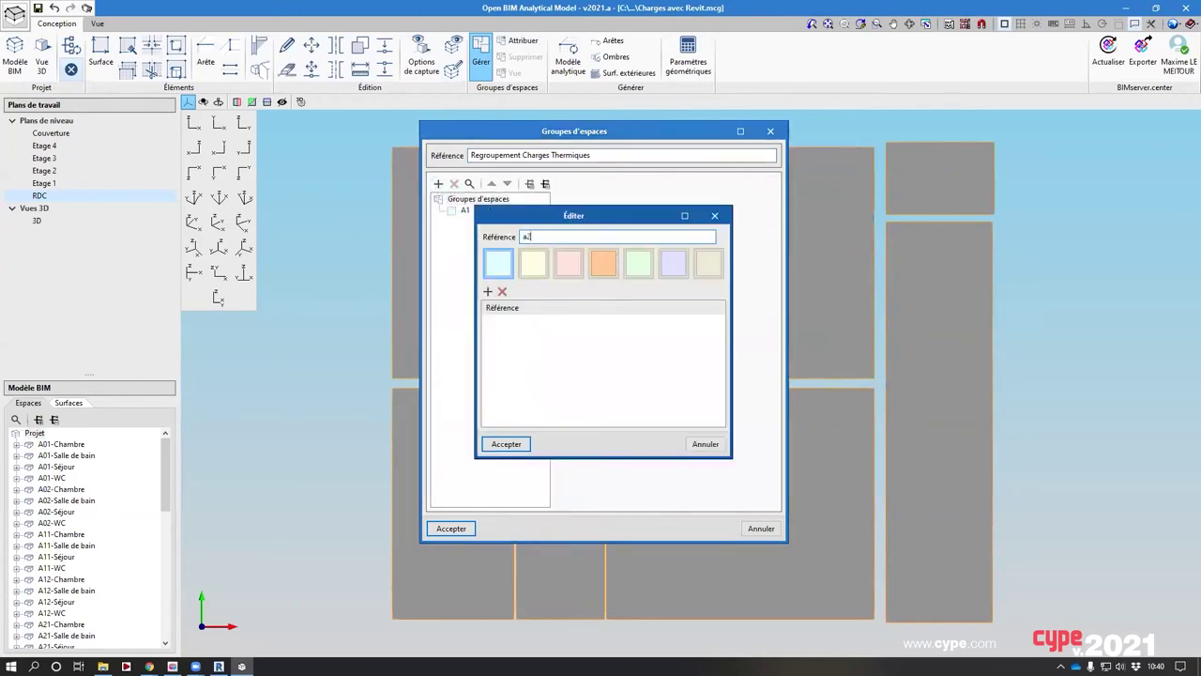
pyautogui.write('A2')
pyautogui.click(532, 264)
pyautogui.press('Return')
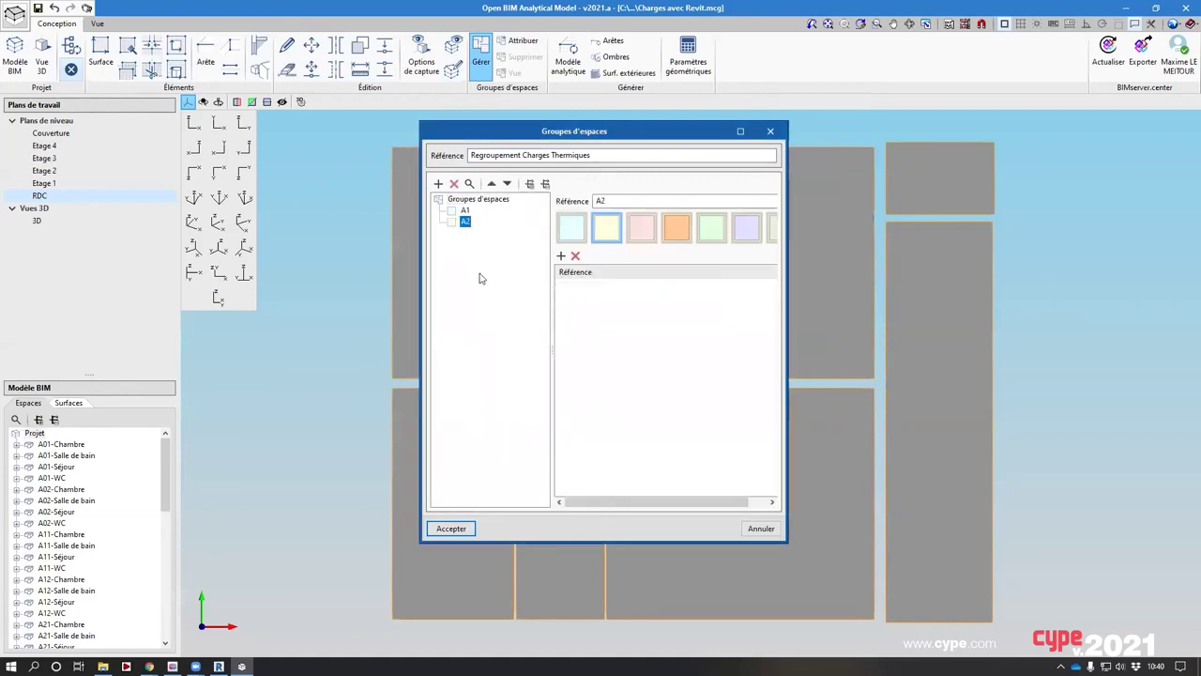
pyautogui.press('Return')
pyautogui.press('Return')
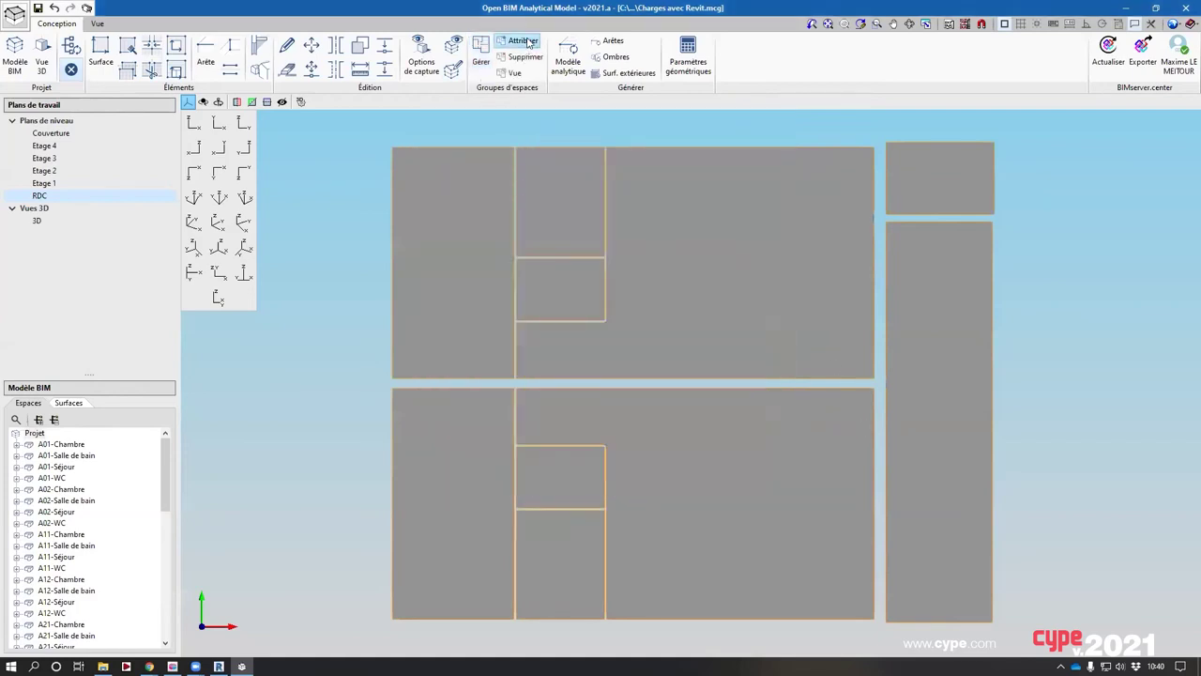
# Assign the A01-Chambre, A01-Salle de bain, A01-WC and A01-Séjour spaces to group A1 of Regroupement Charges Thermiques
pyautogui.click(523, 43)
pyautogui.press('Return')
pyautogui.click(483, 268)
pyautogui.press('Return')
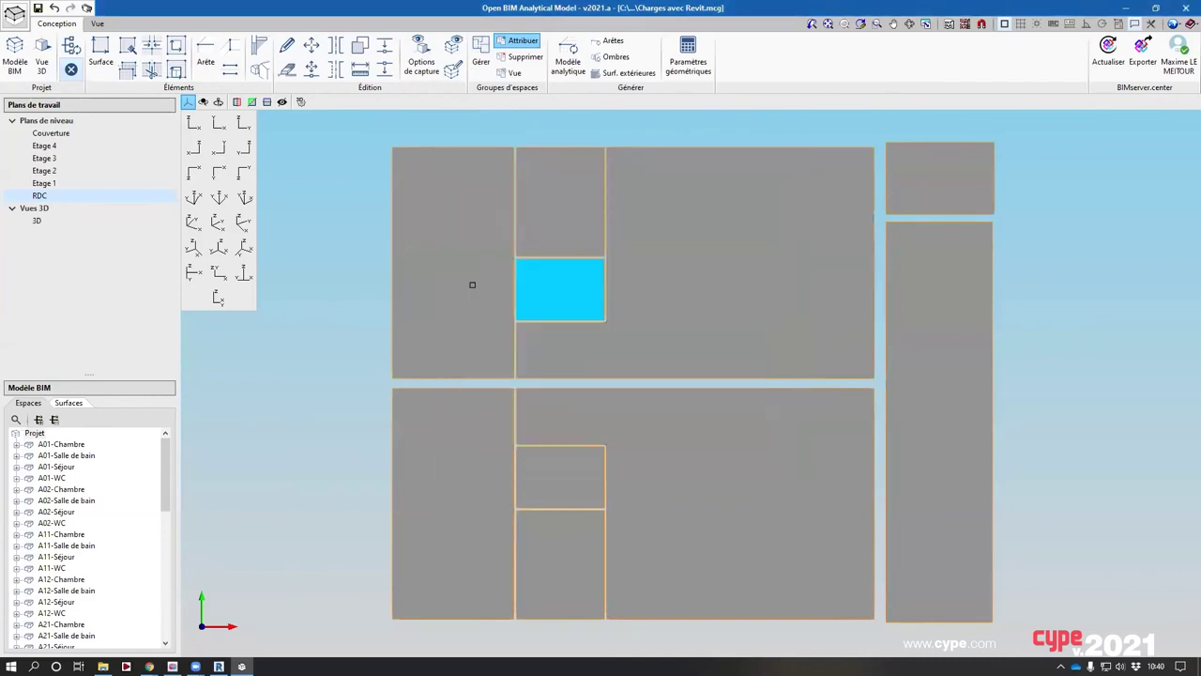
pyautogui.click(473, 285)
pyautogui.click(537, 215)
pyautogui.click(560, 284)
pyautogui.click(723, 261)
pyautogui.rightClick(514, 360)
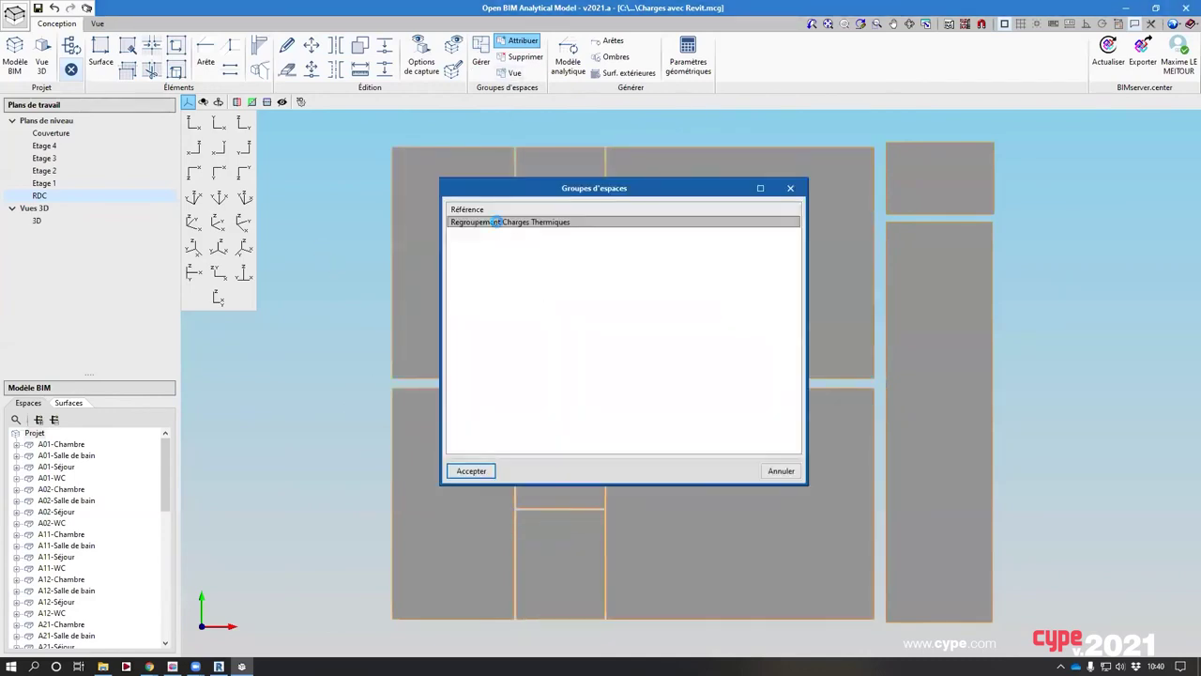
# Assign the A02-Chambre, A02-Séjour, A02-WC and A02-Salle de bain spaces to group A2 of Regroupement Charges Thermiques
pyautogui.doubleClick(496, 223)
pyautogui.click(485, 279)
pyautogui.press('Return')
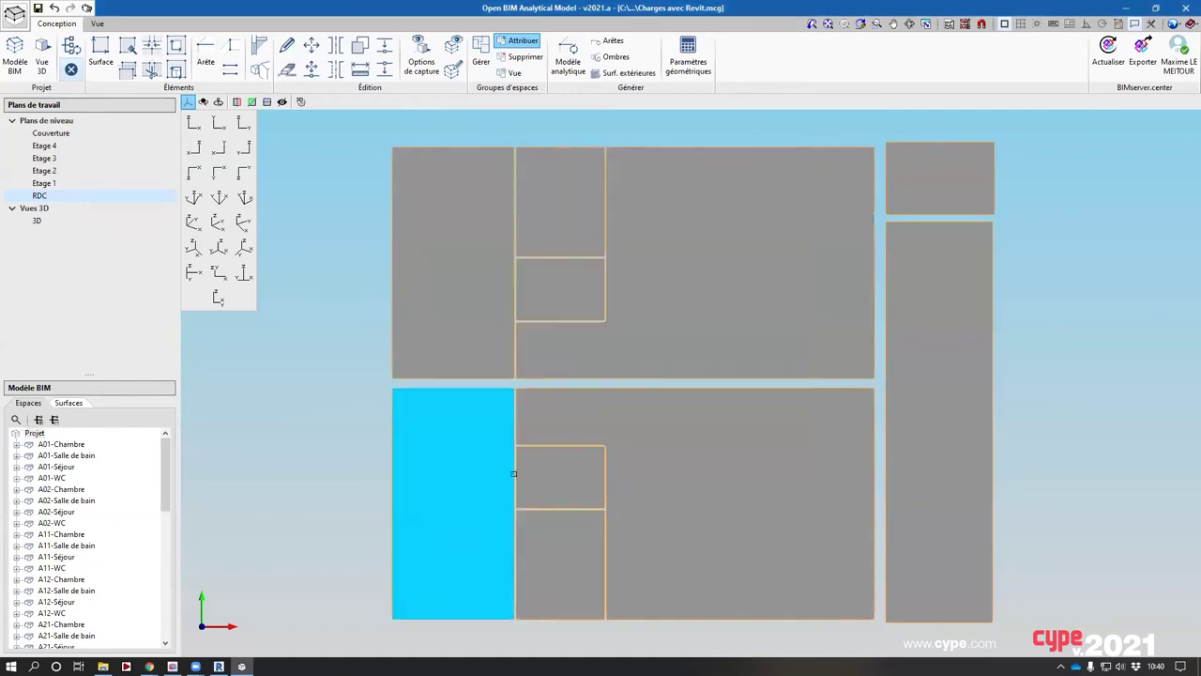
pyautogui.click(510, 471)
pyautogui.click(556, 432)
pyautogui.click(571, 460)
pyautogui.click(553, 531)
pyautogui.rightClick(354, 525)
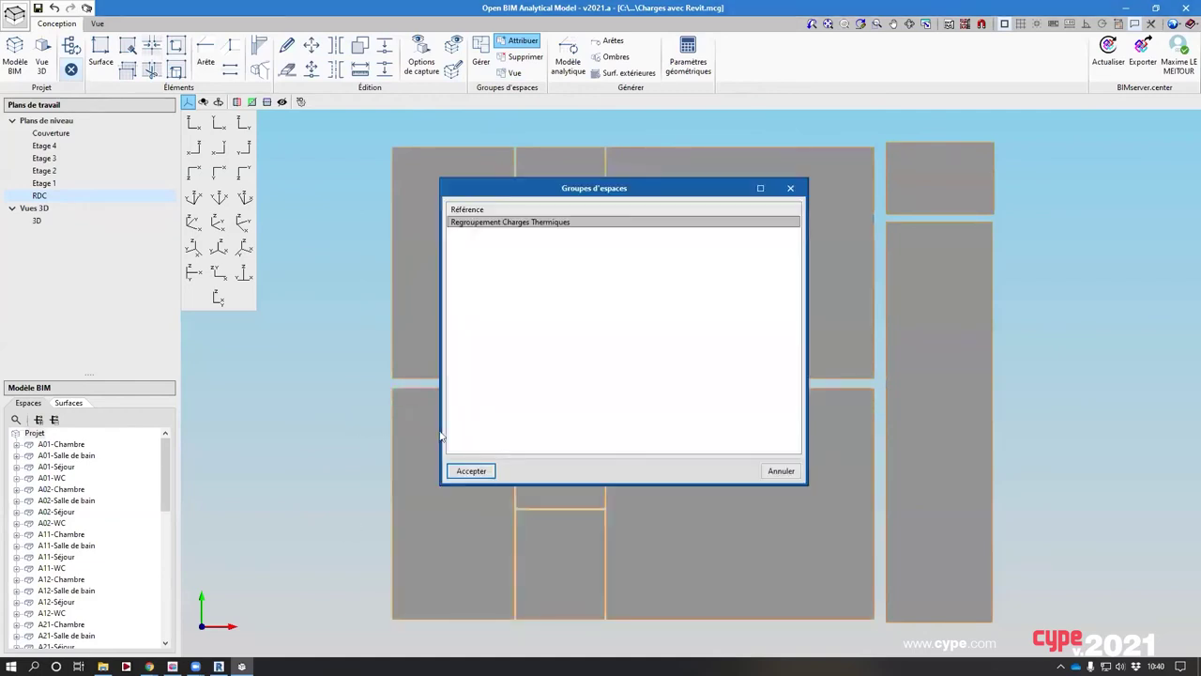
# Review which spaces are assigned to groups A1 and A2 in the Regroupement Charges Thermiques grouping
pyautogui.doubleClick(522, 222)
pyautogui.click(485, 268)
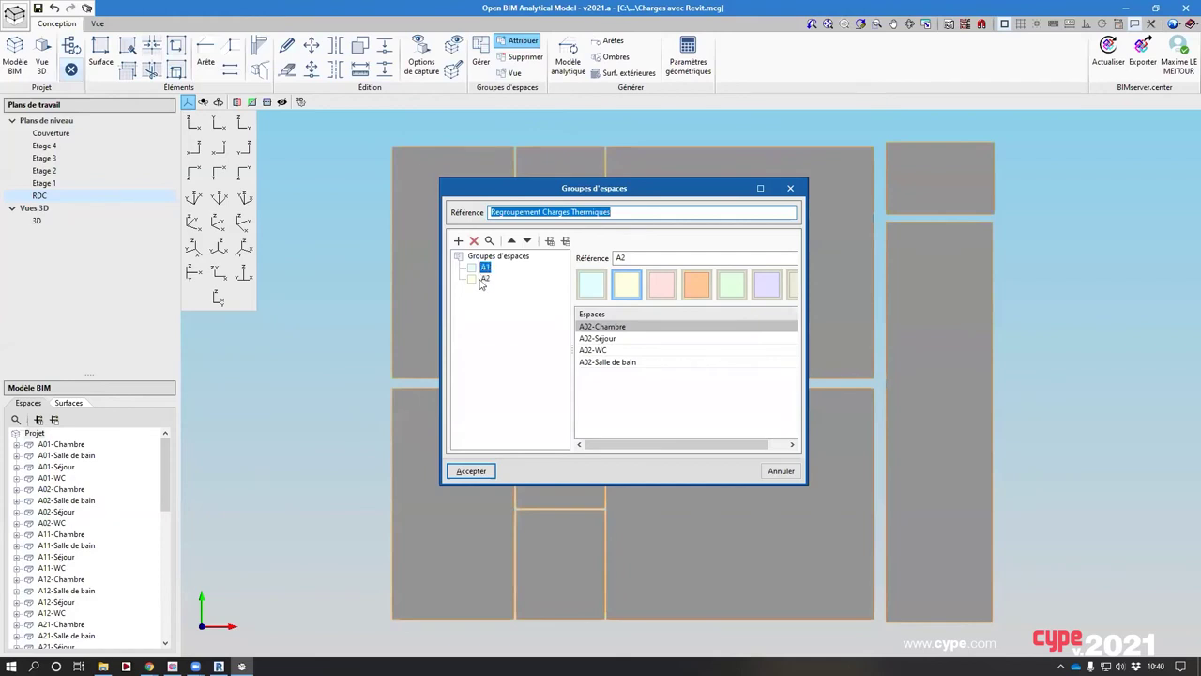
pyautogui.click(452, 471)
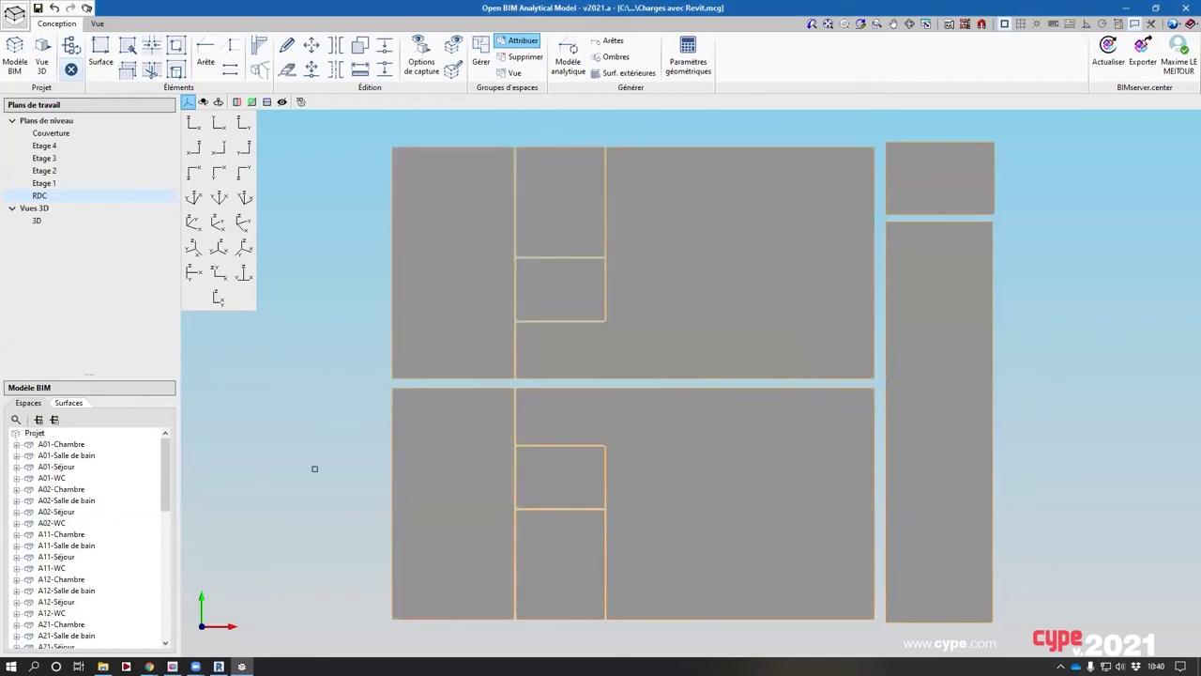
# Display the RDC level in 3D with the Regroupement Charges Thermiques space groups represented in colour
pyautogui.moveTo(311, 451)
pyautogui.keyDown('shift'); pyautogui.mouseDown(button='middle')
pyautogui.moveTo(276, 416)
pyautogui.moveTo(221, 398)
pyautogui.mouseUp(button='middle'); pyautogui.keyUp('shift')
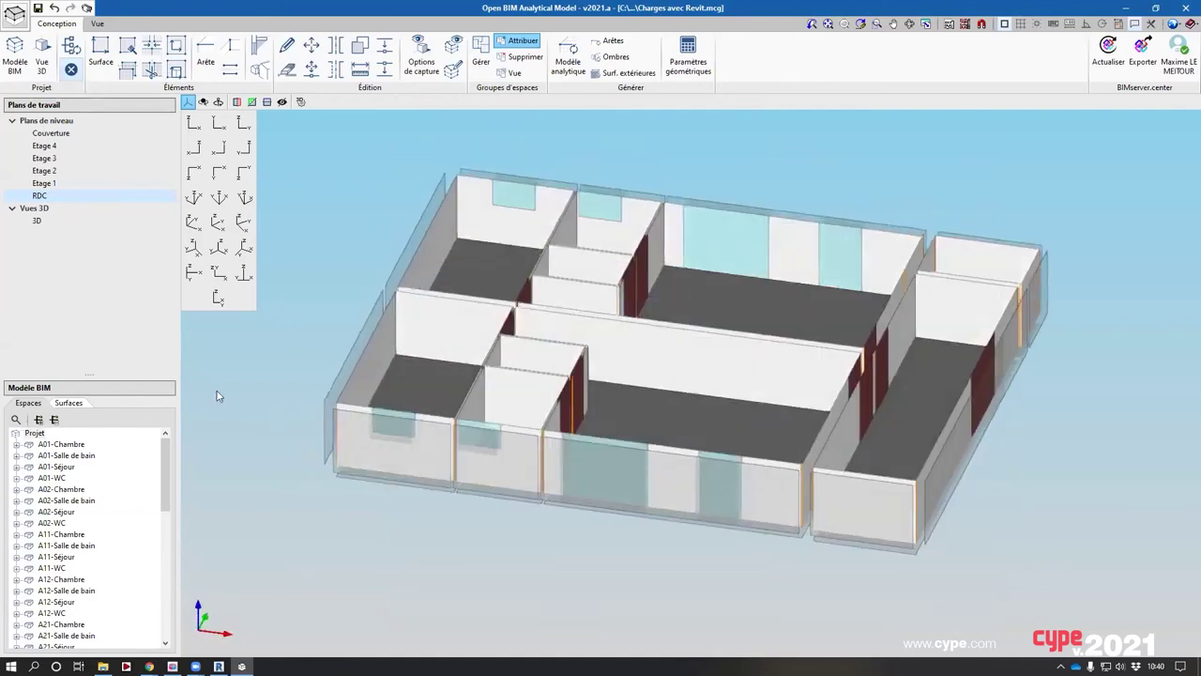
pyautogui.click(515, 72)
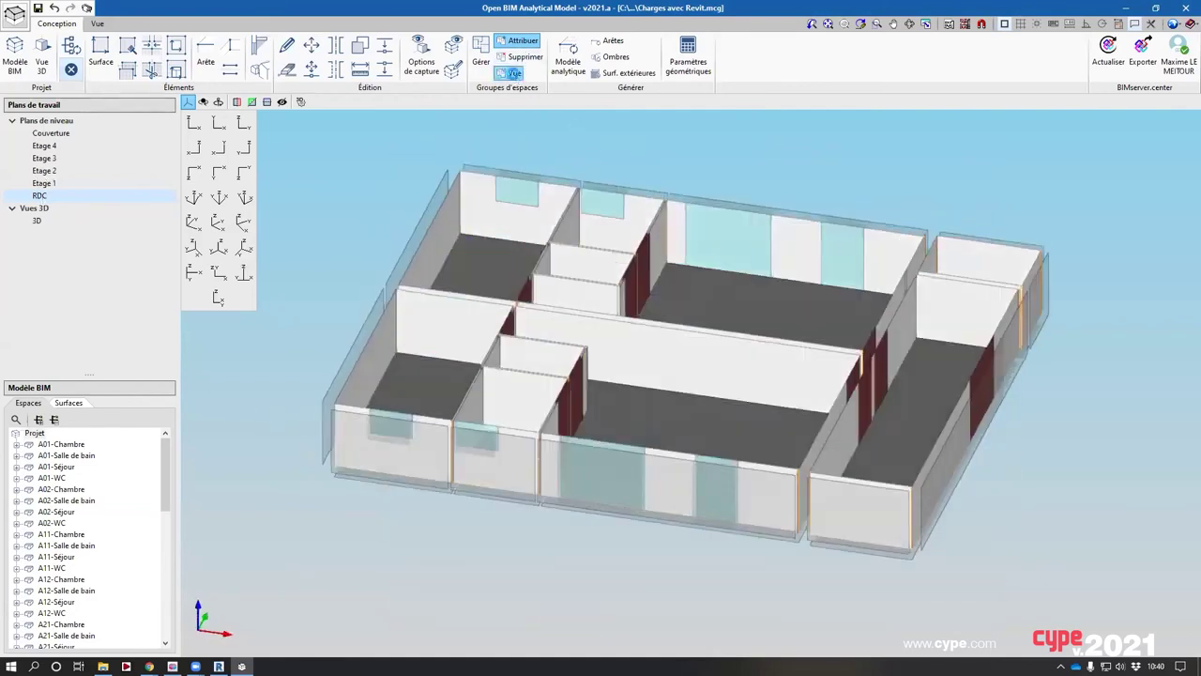
pyautogui.click(504, 325)
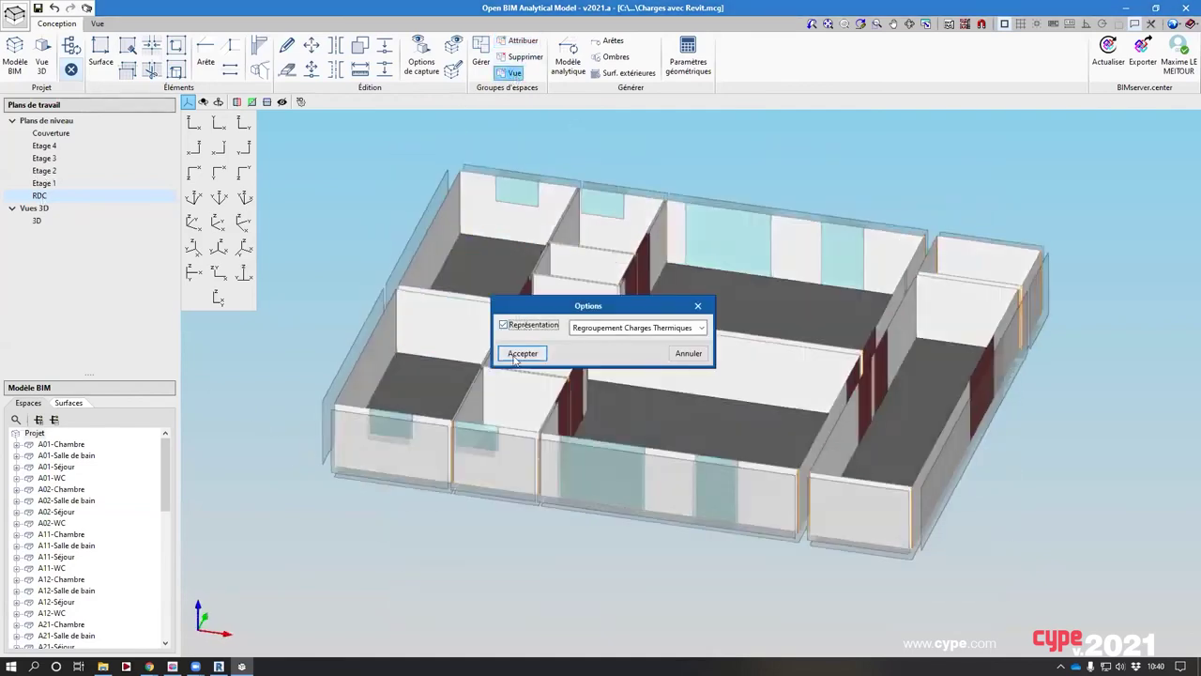
pyautogui.click(523, 353)
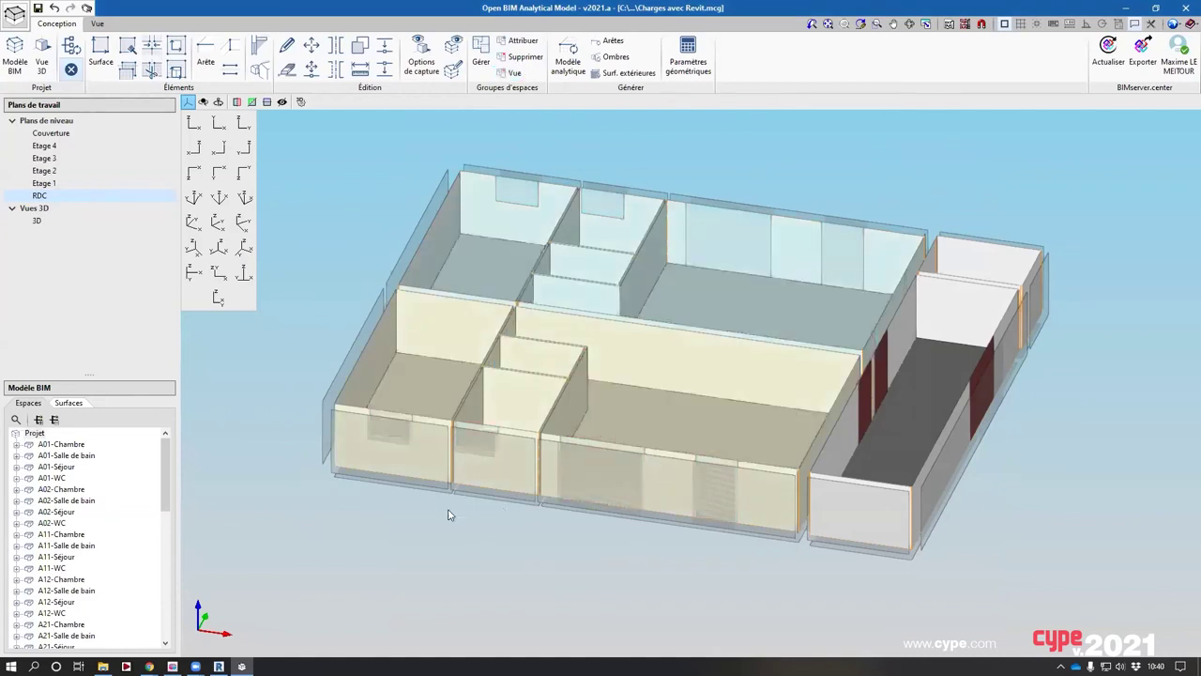
# Export the analytical model to the project as an IFC file named Modèle analytique
pyautogui.click(1145, 67)
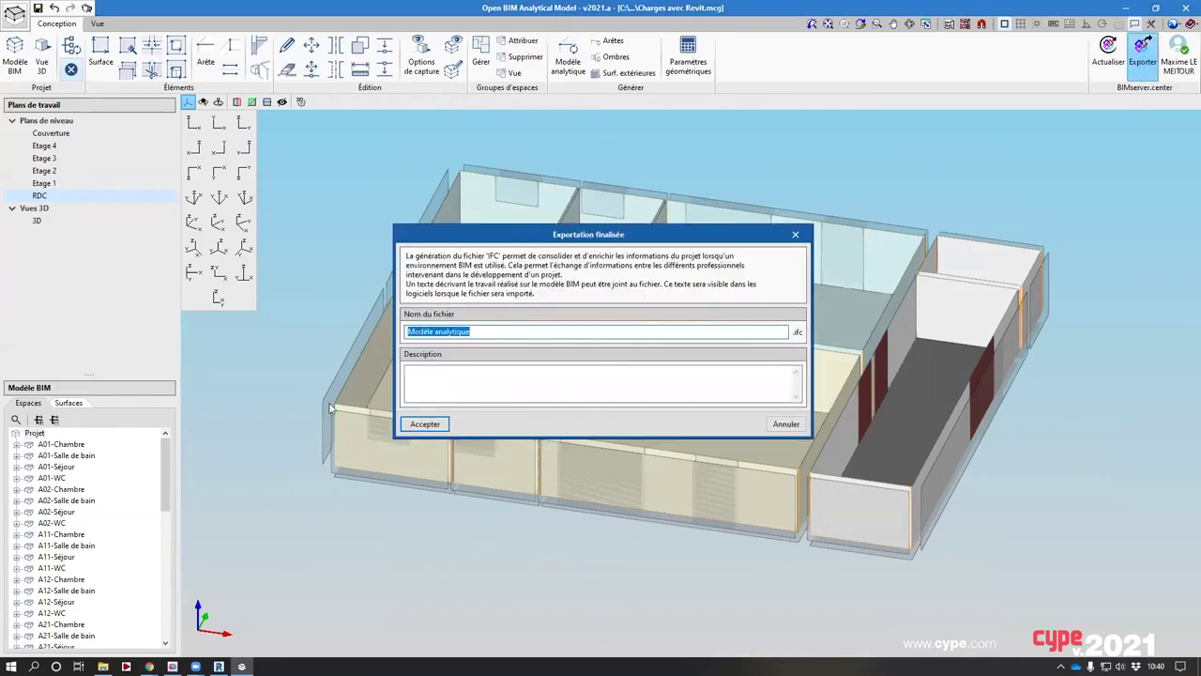
pyautogui.click(423, 427)
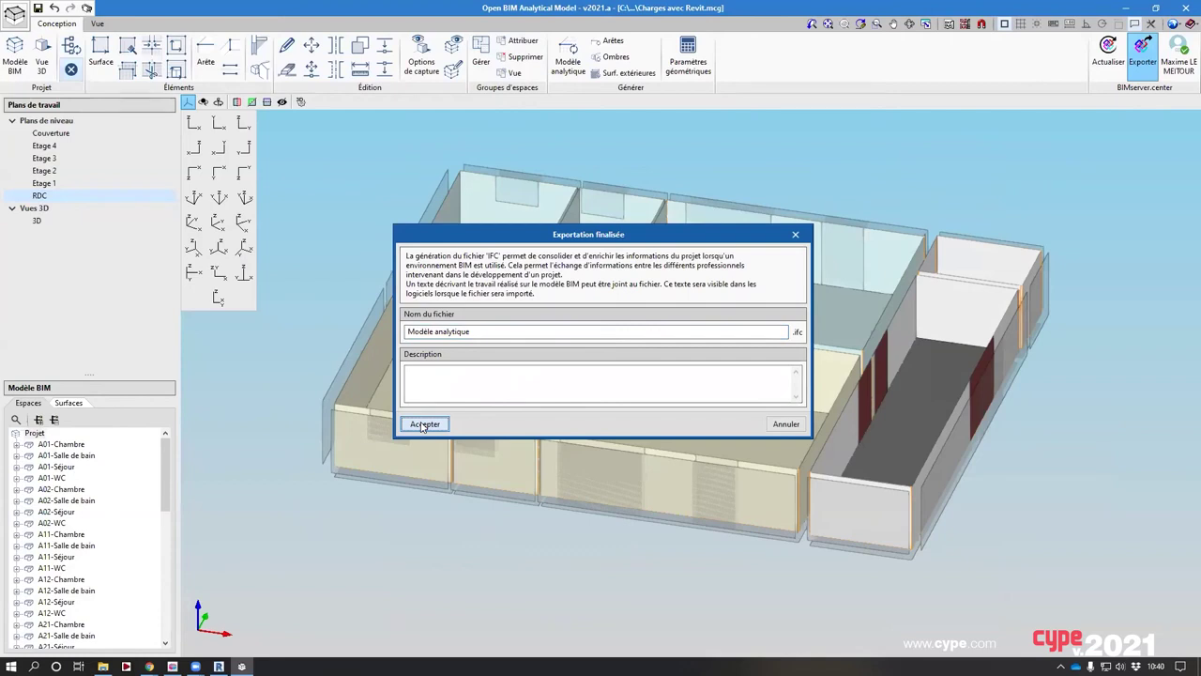
pyautogui.click(423, 425)
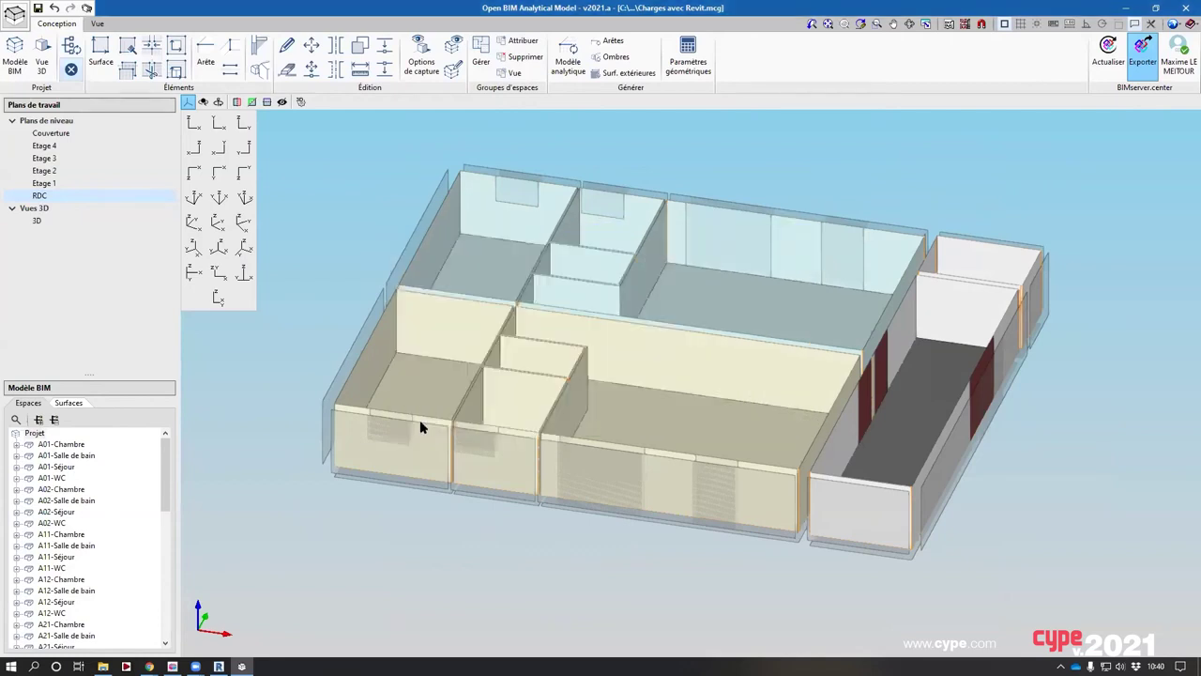
pyautogui.click(616, 364)
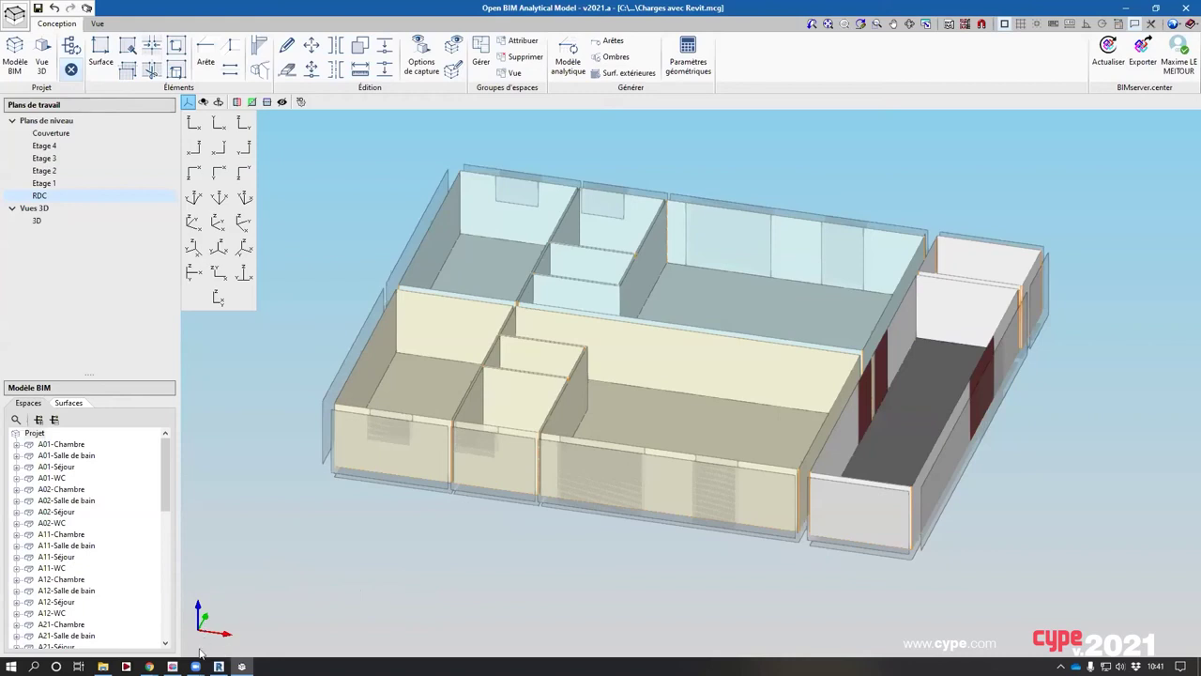
# Switch to BIMserver.center in Chrome and open the work team of the Charges avec Revit project
pyautogui.moveTo(148, 666)
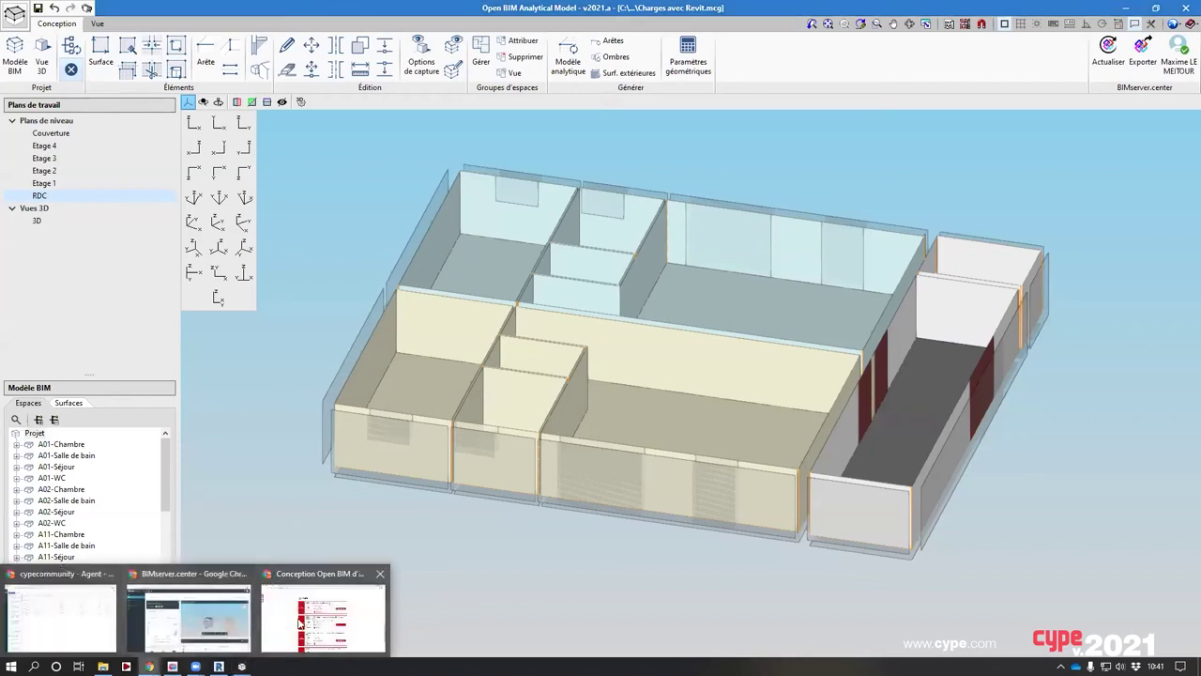
pyautogui.click(379, 618)
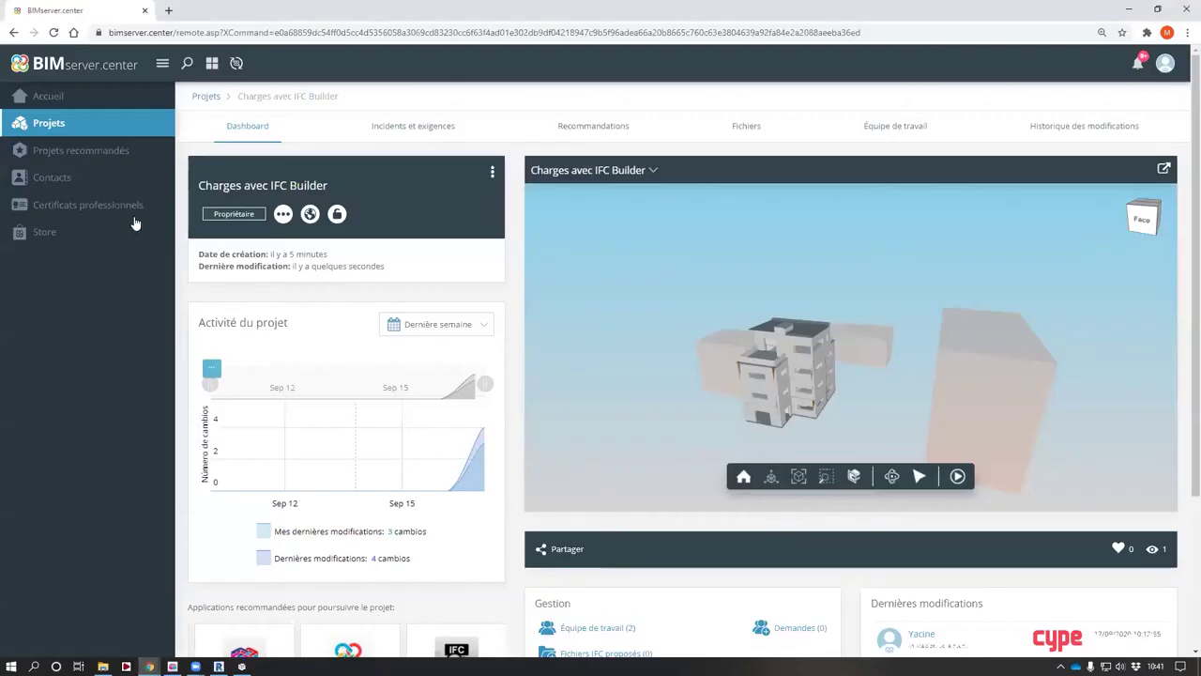
pyautogui.click(51, 100)
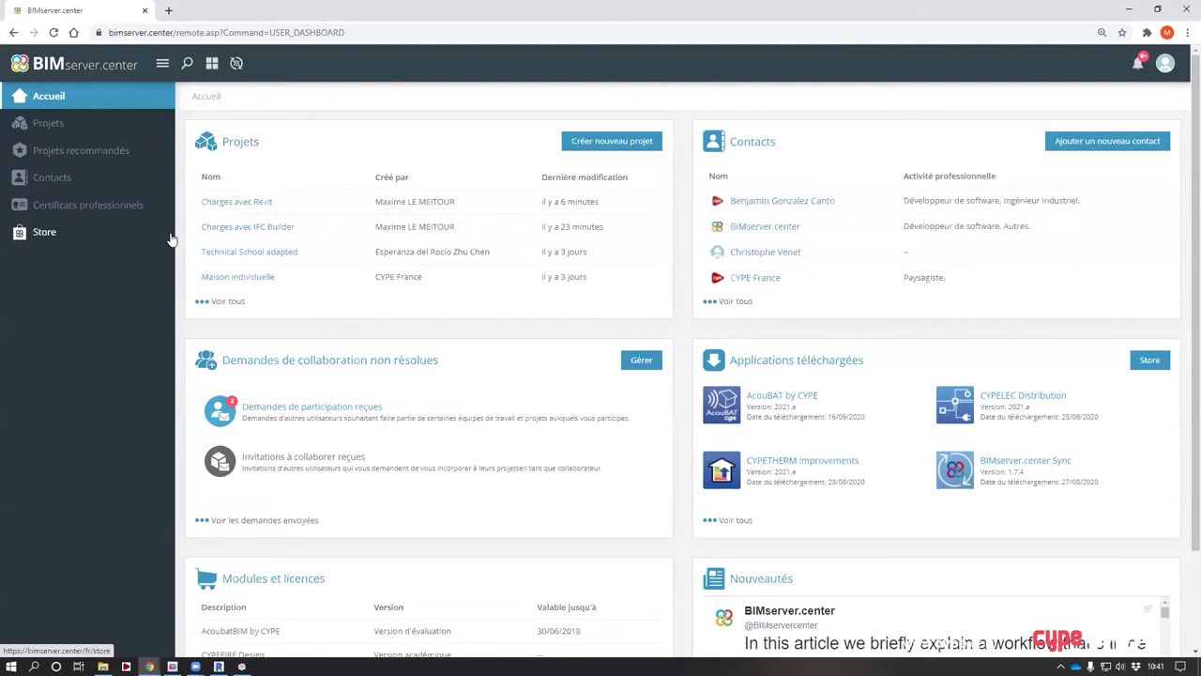
pyautogui.click(240, 202)
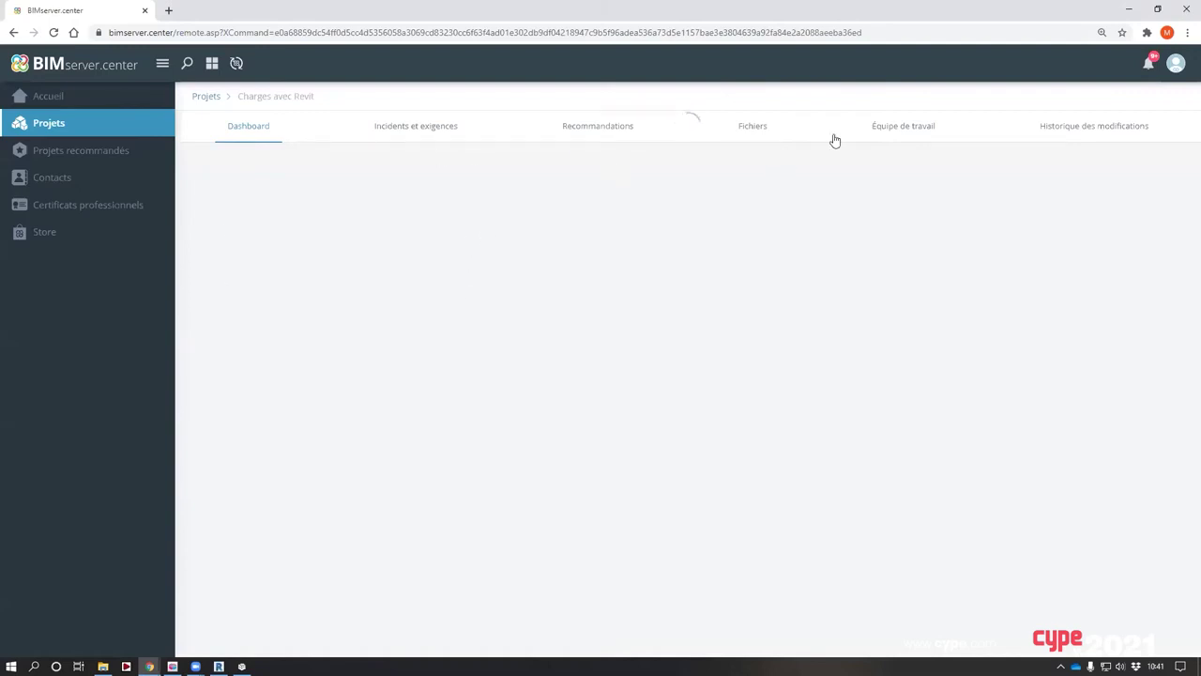
pyautogui.click(888, 129)
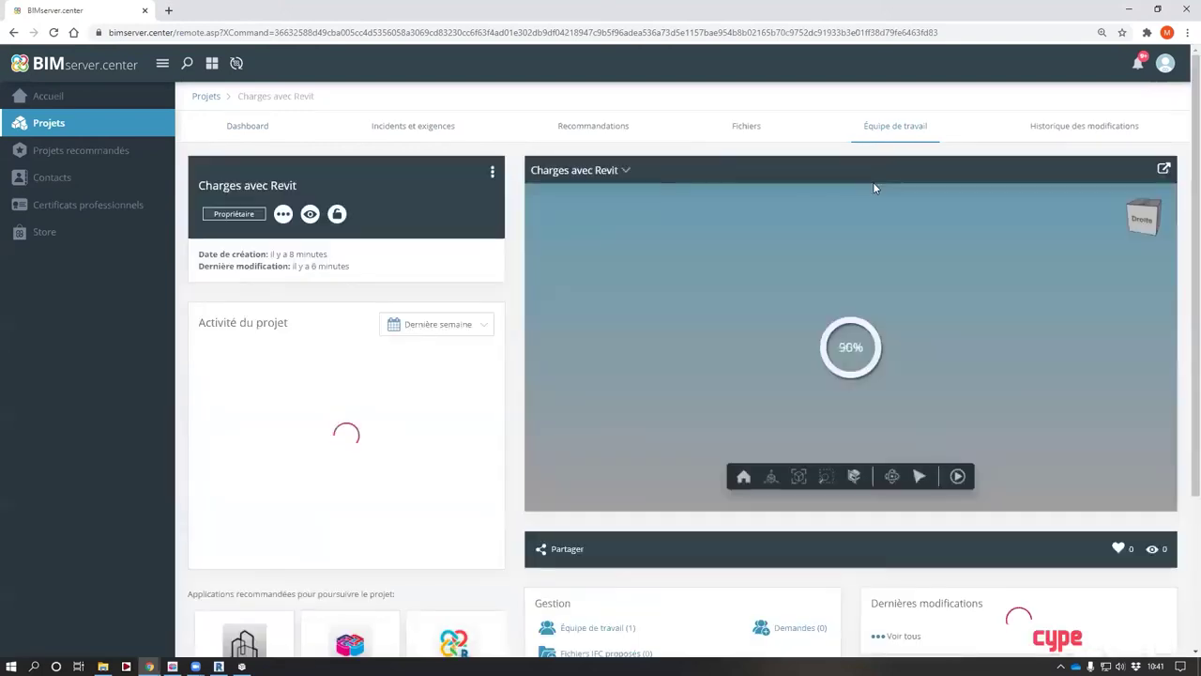
pyautogui.click(906, 129)
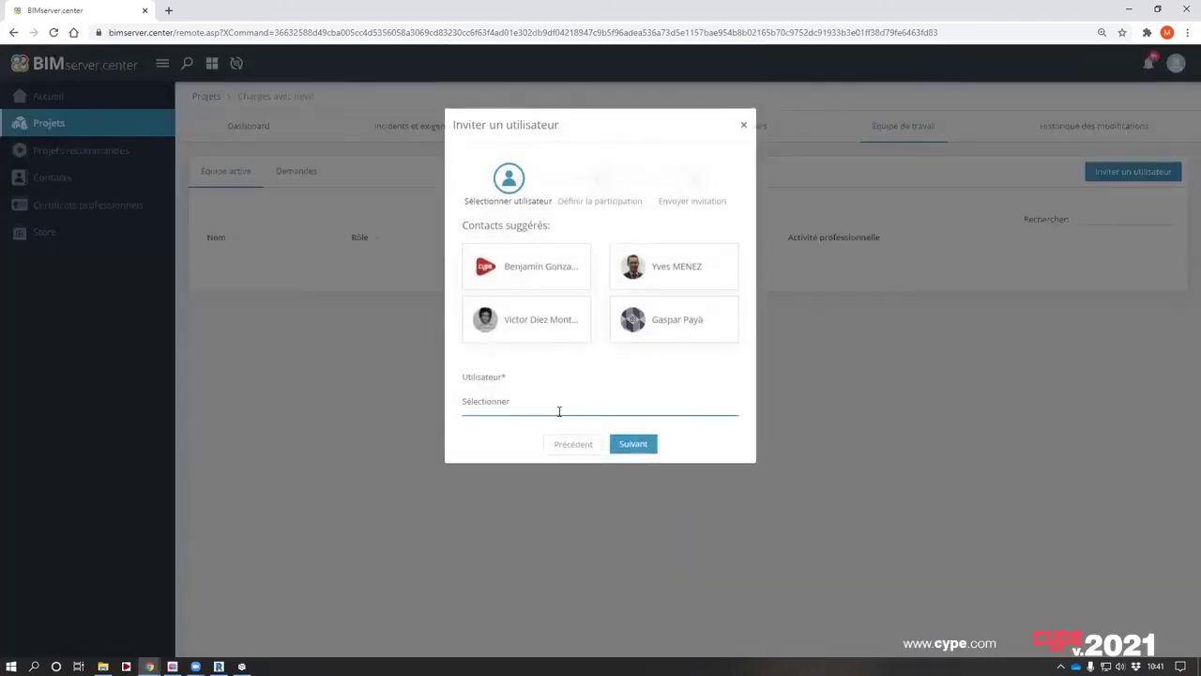
# Select the colleague by name, assign the Modérateur role and send the invitation to join the project without a message
pyautogui.write('YACI')
pyautogui.click(528, 448)
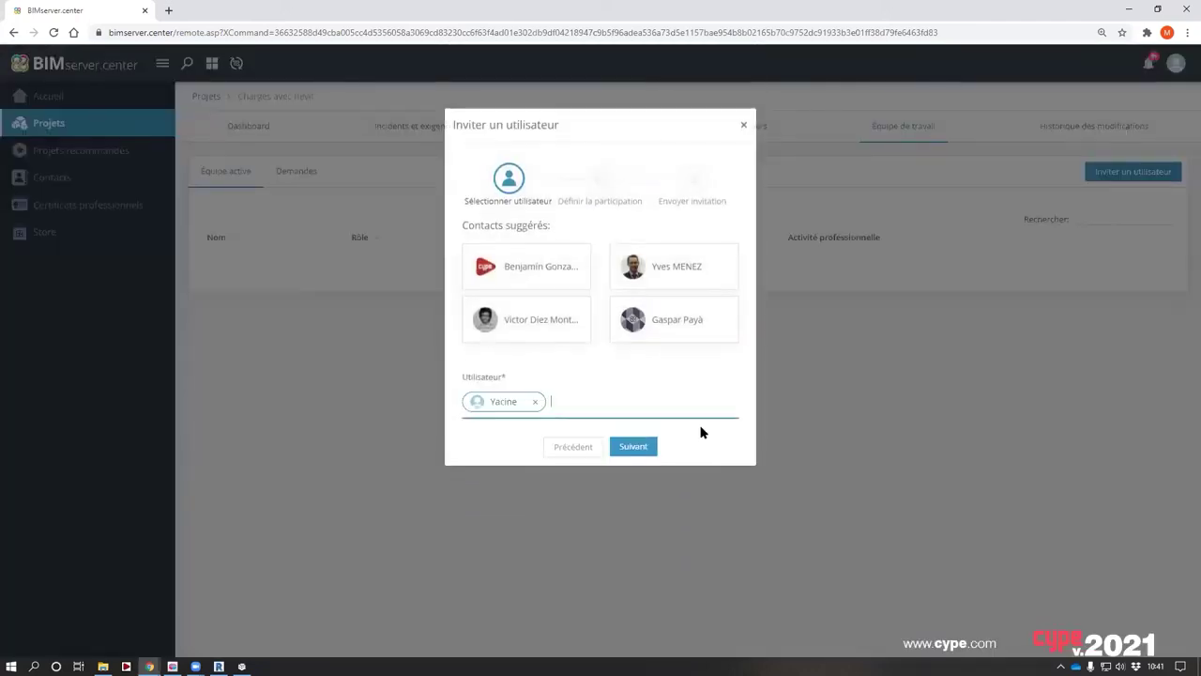
pyautogui.click(648, 449)
pyautogui.click(572, 248)
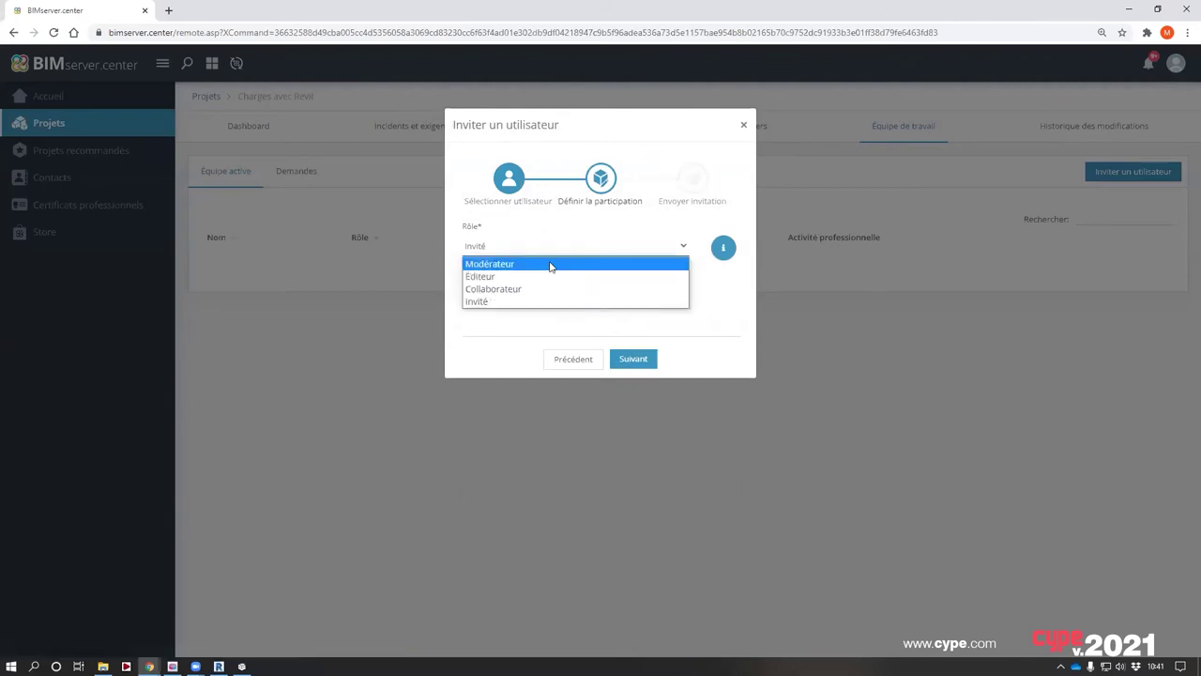
pyautogui.click(550, 263)
pyautogui.click(633, 358)
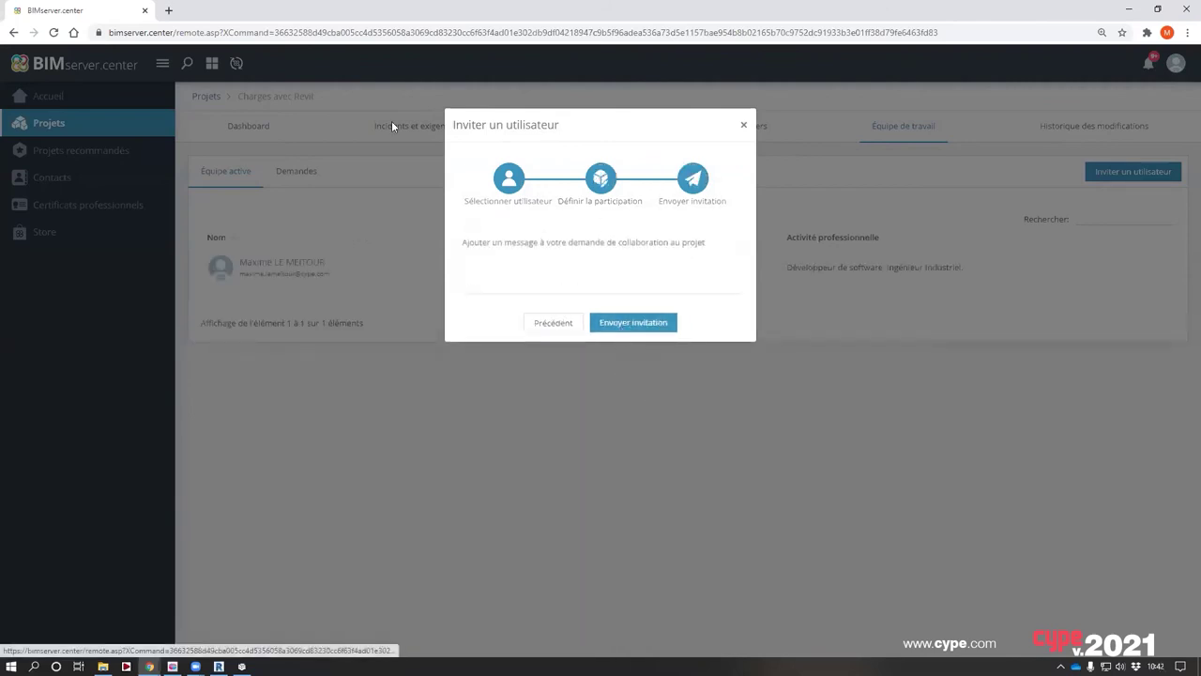
pyautogui.click(648, 322)
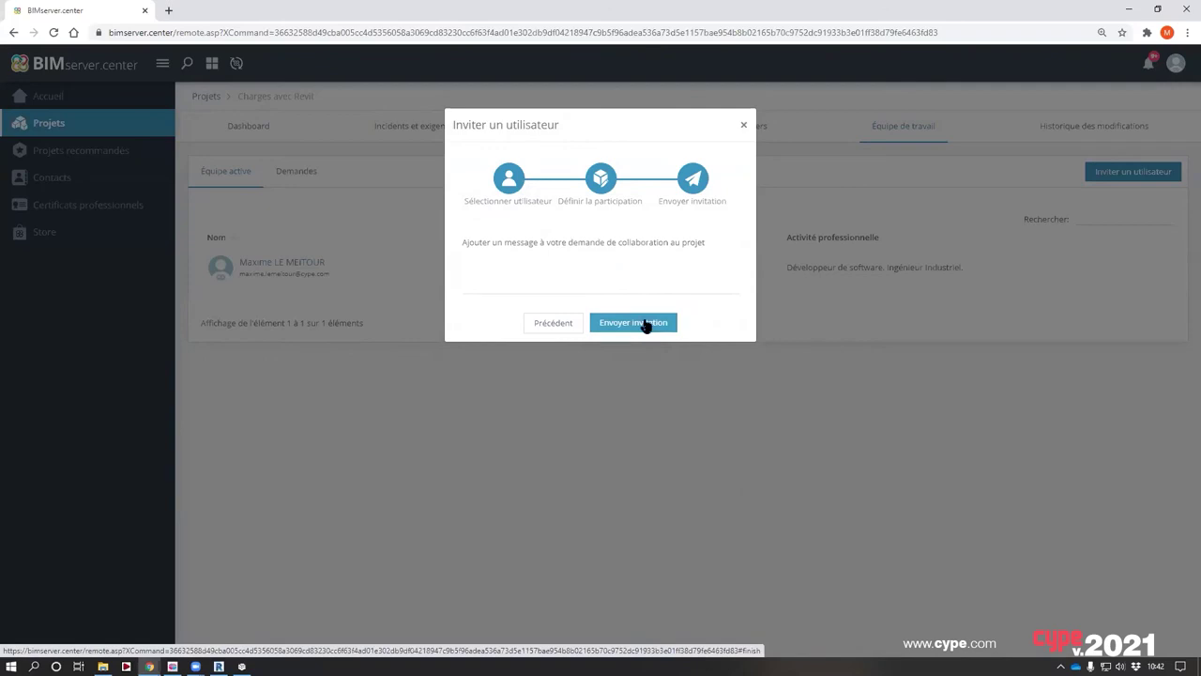
pyautogui.click(644, 323)
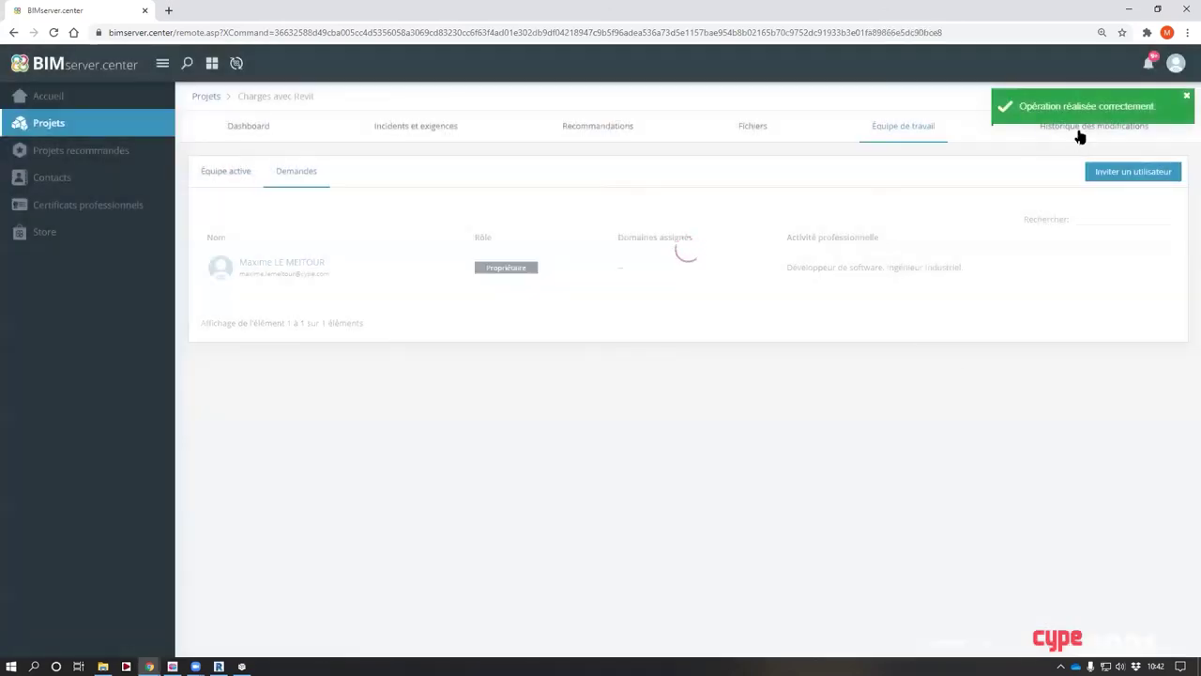
# Review the files shared in the Charges avec Revit project
pyautogui.click(751, 126)
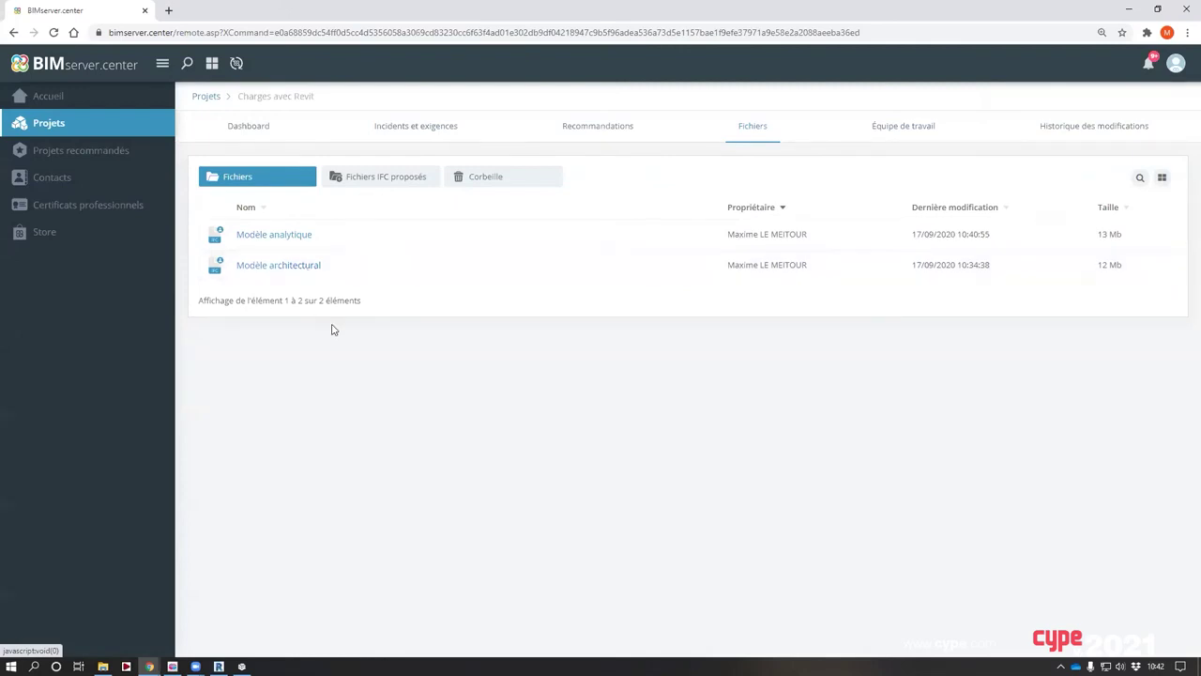
pyautogui.click(219, 666)
pyautogui.moveTo(195, 666)
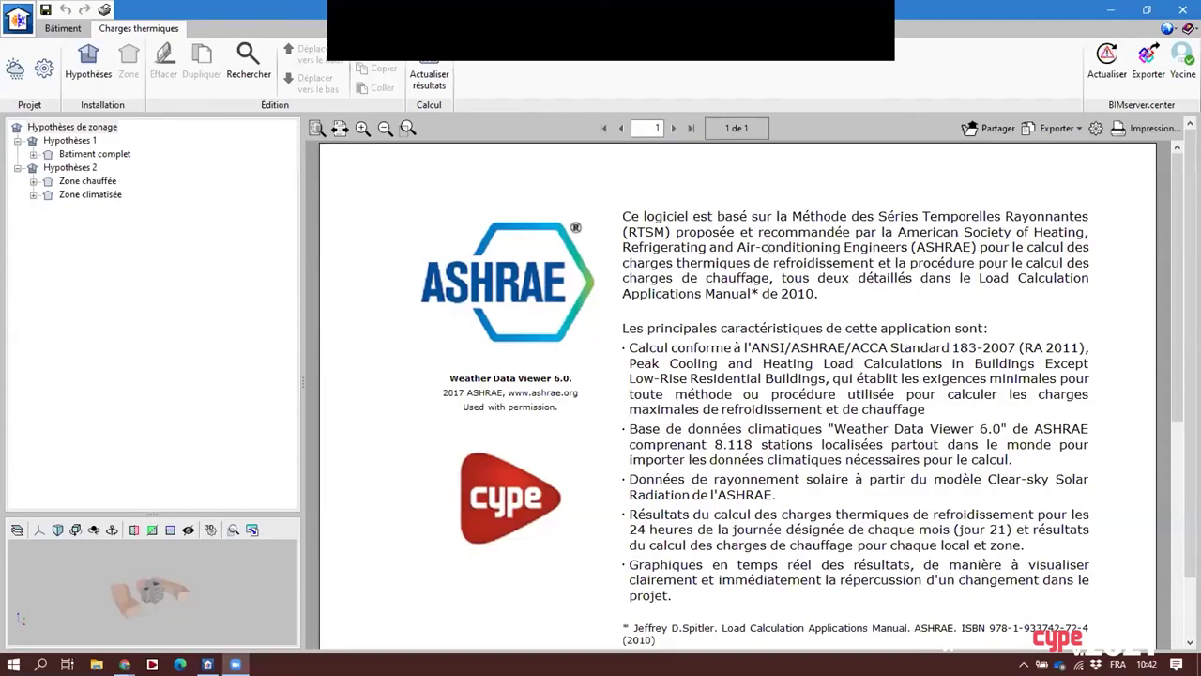
# Switch to the BIMserver.center synchroniser and enable synchronisation of the Charges avec Revit project for the connected account
pyautogui.click(1024, 664)
pyautogui.click(1039, 578)
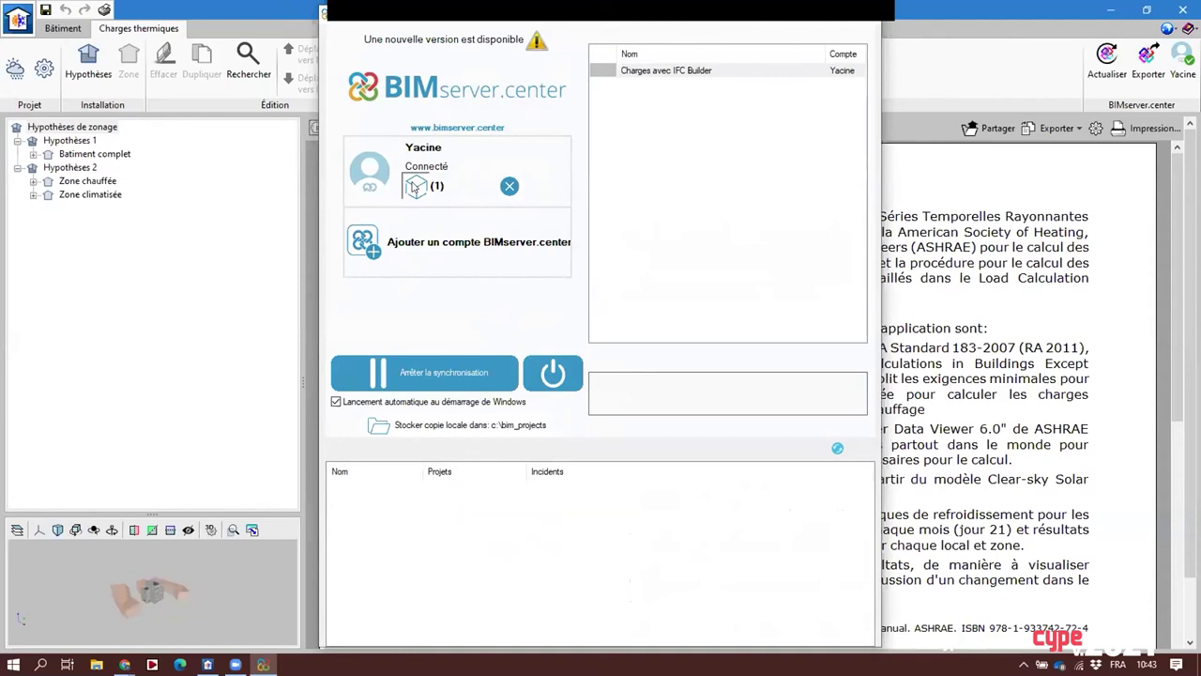
pyautogui.click(414, 188)
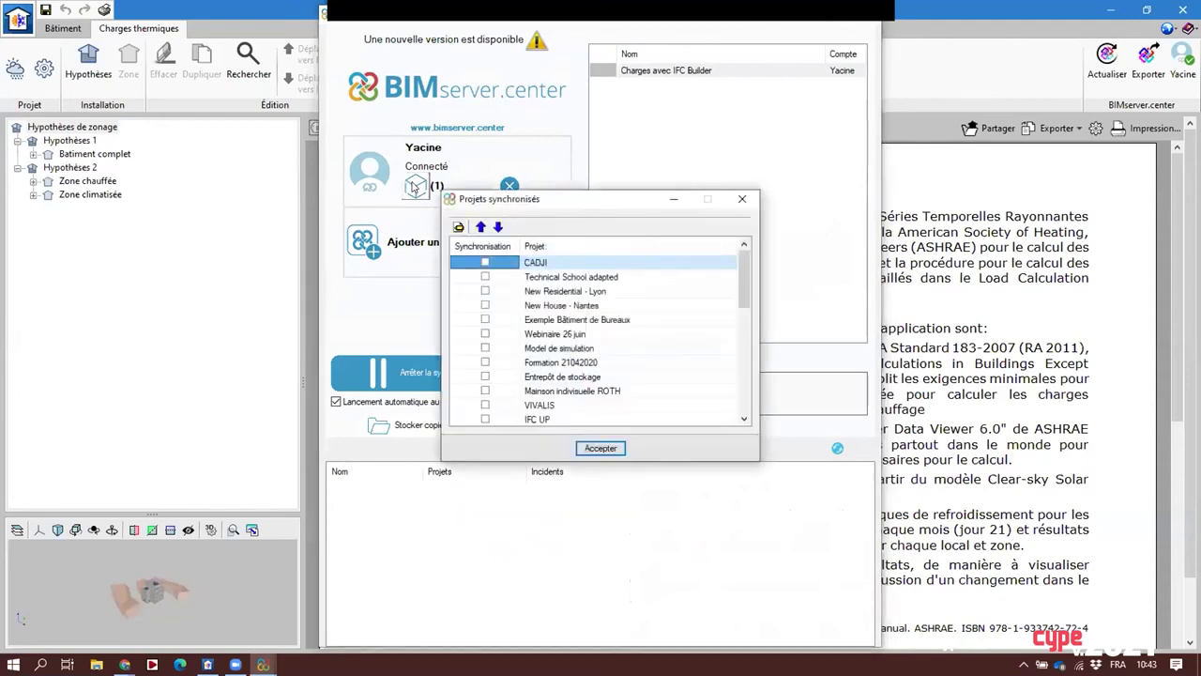
pyautogui.scroll(-4, 537, 397)
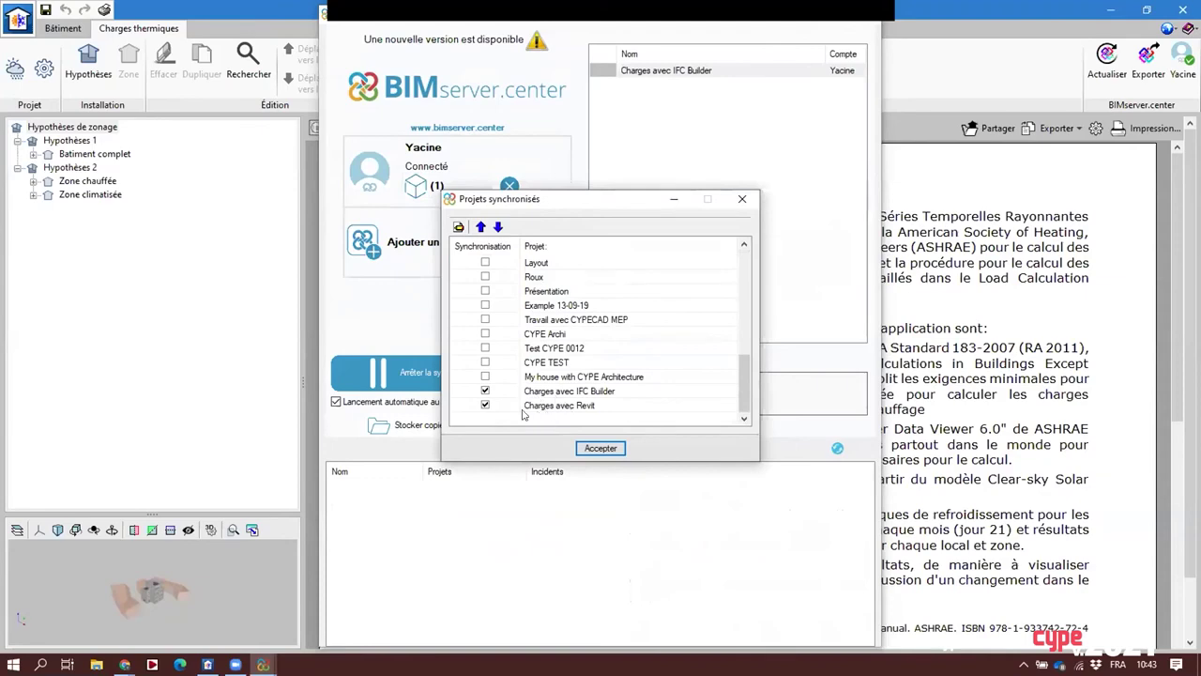
pyautogui.click(601, 447)
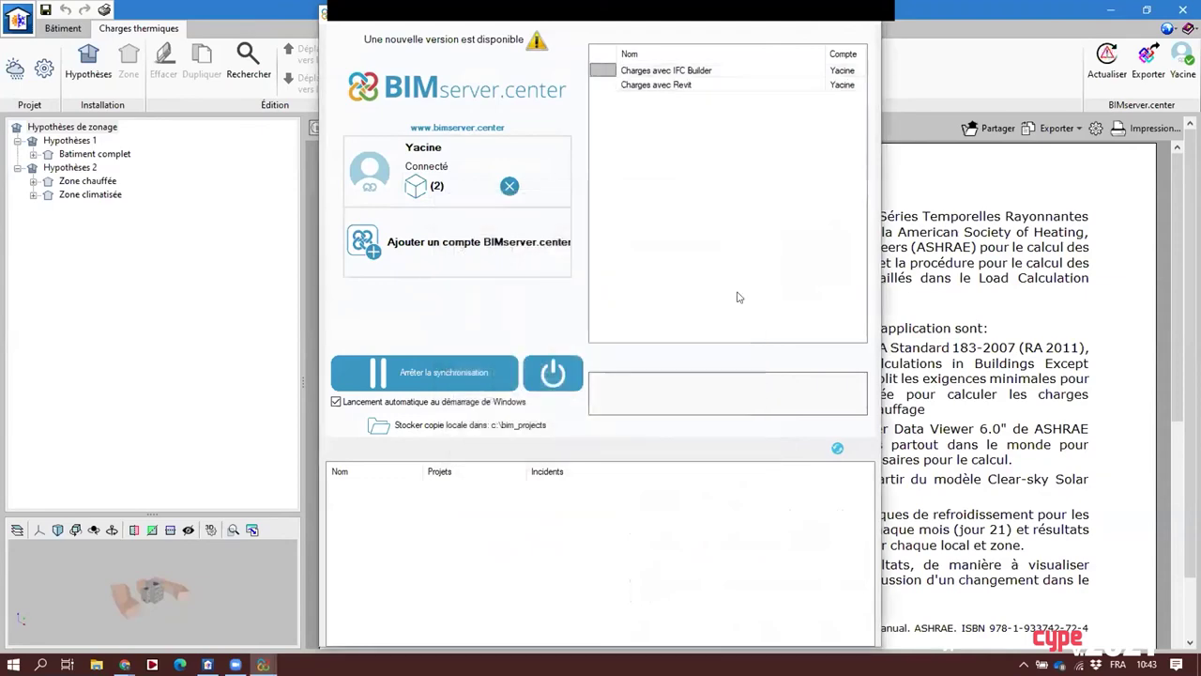
pyautogui.click(791, 13)
# Create a new CYPETHERM LOADS job with the file name Charges logement collectifs
pyautogui.click(17, 21)
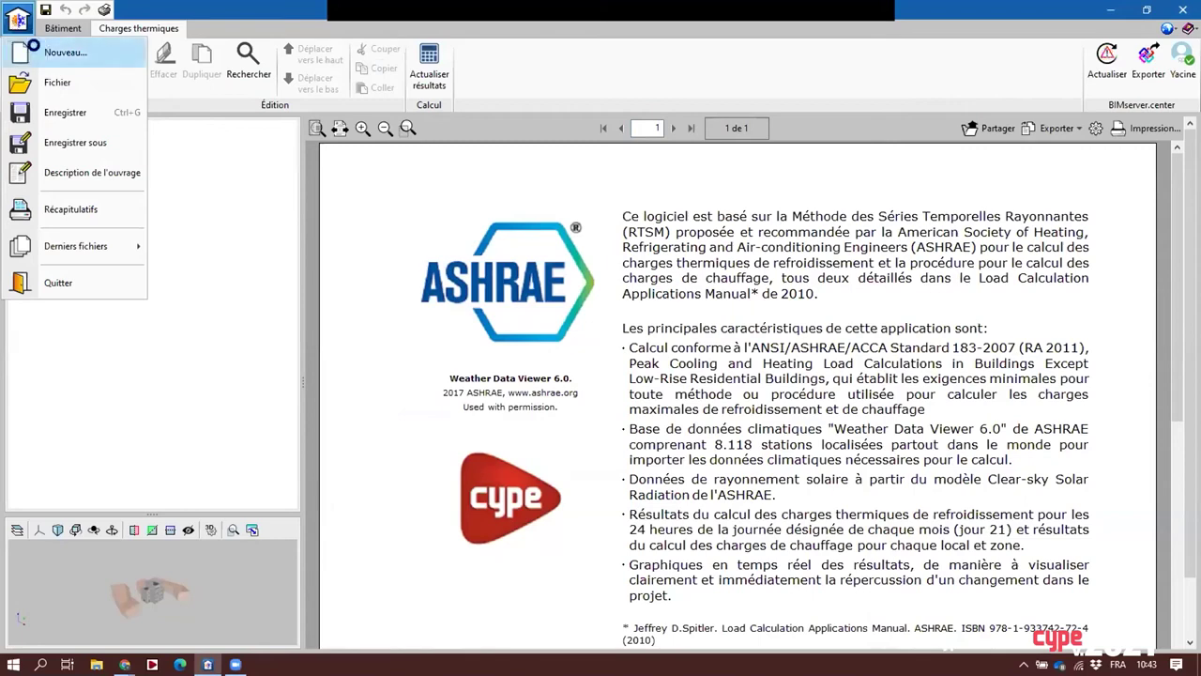
pyautogui.click(37, 53)
pyautogui.click(501, 371)
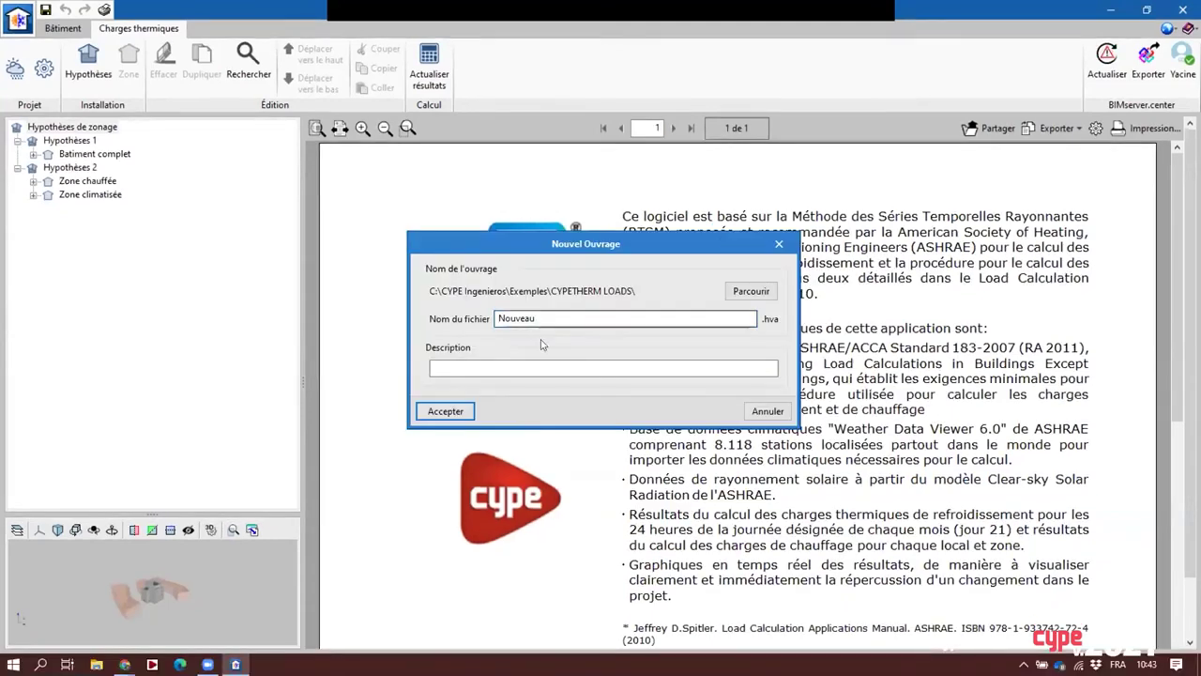
pyautogui.write('C')
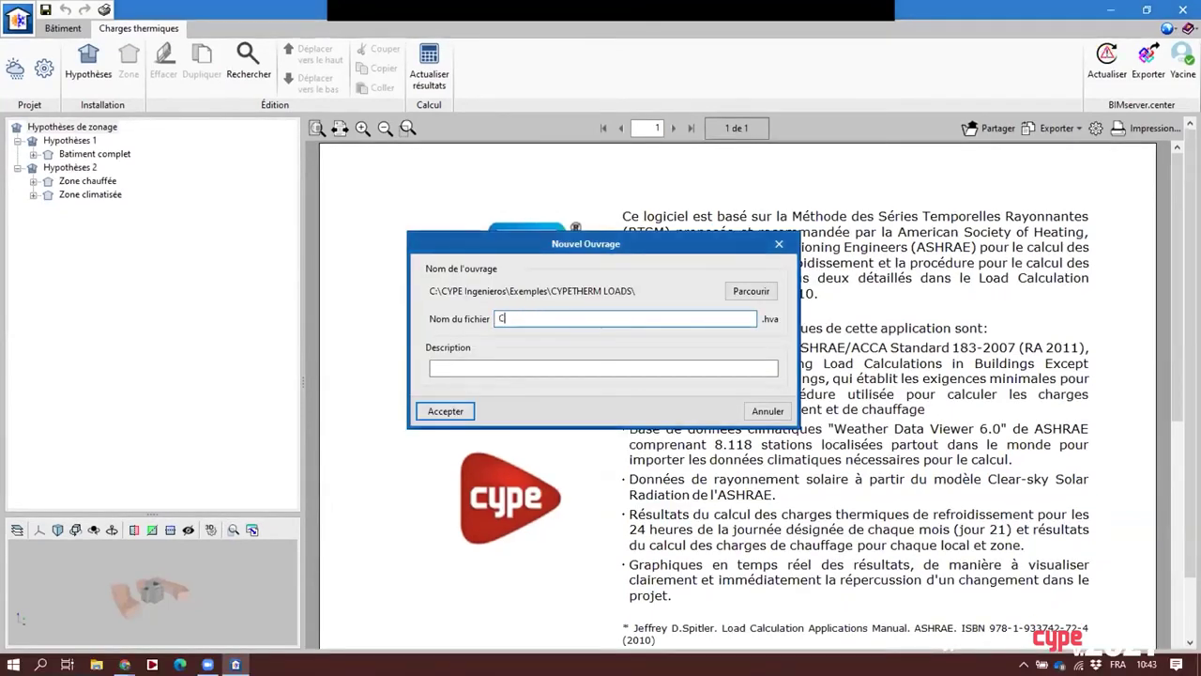
pyautogui.write('harges logement collectifs')
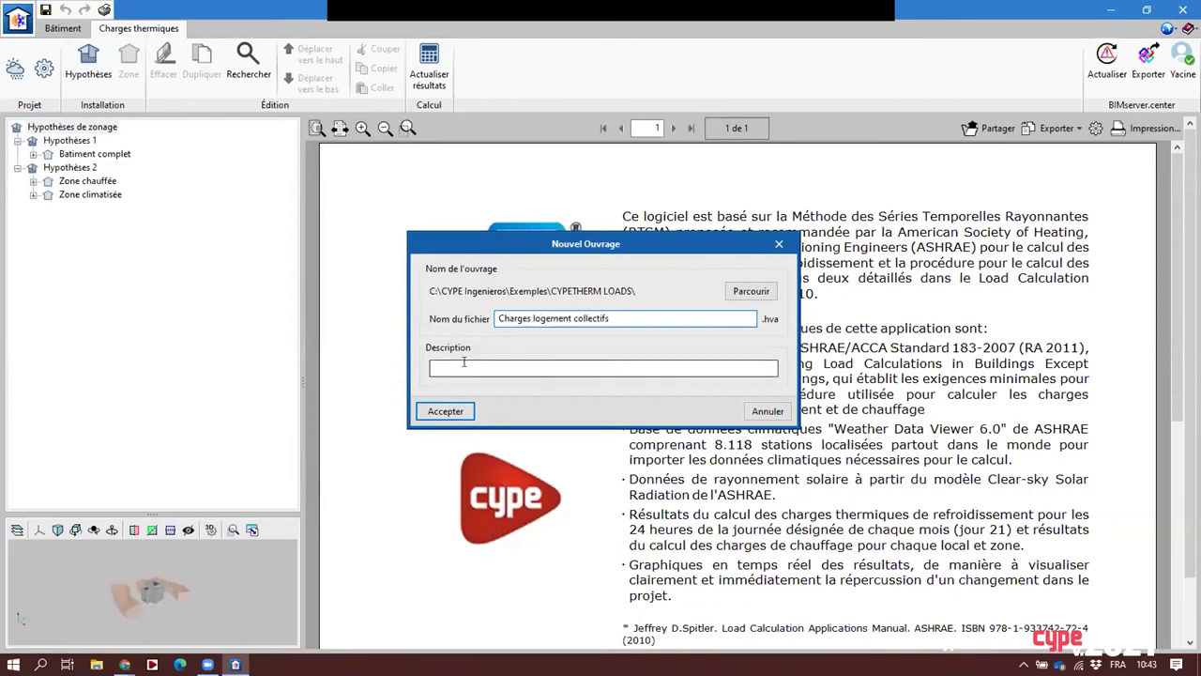
pyautogui.click(456, 419)
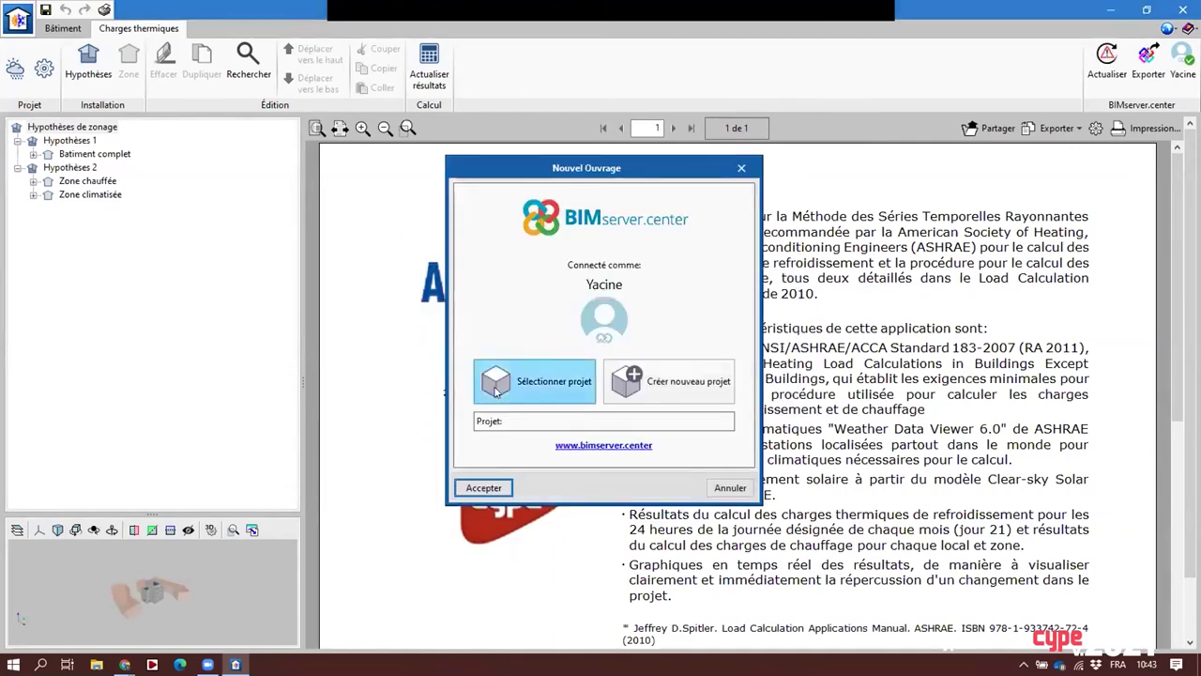
# Link the new job to the existing Charges avec Revit project on BIMserver.center
pyautogui.click(517, 364)
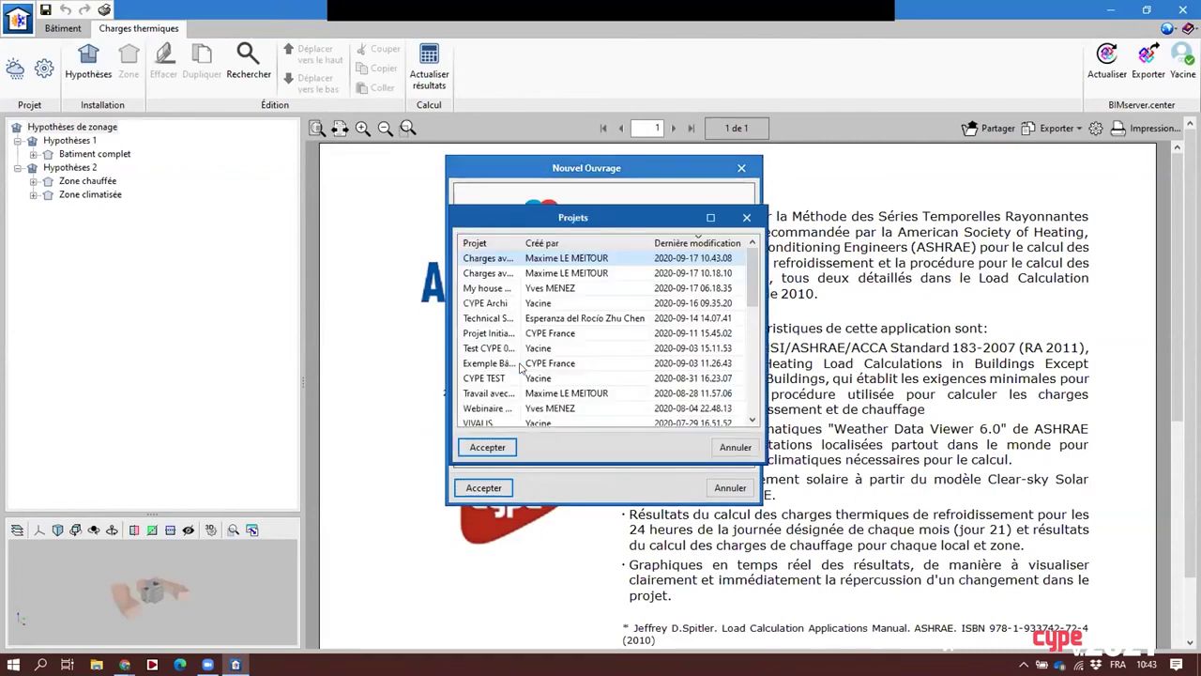
pyautogui.moveTo(522, 242); pyautogui.dragTo(596, 242)
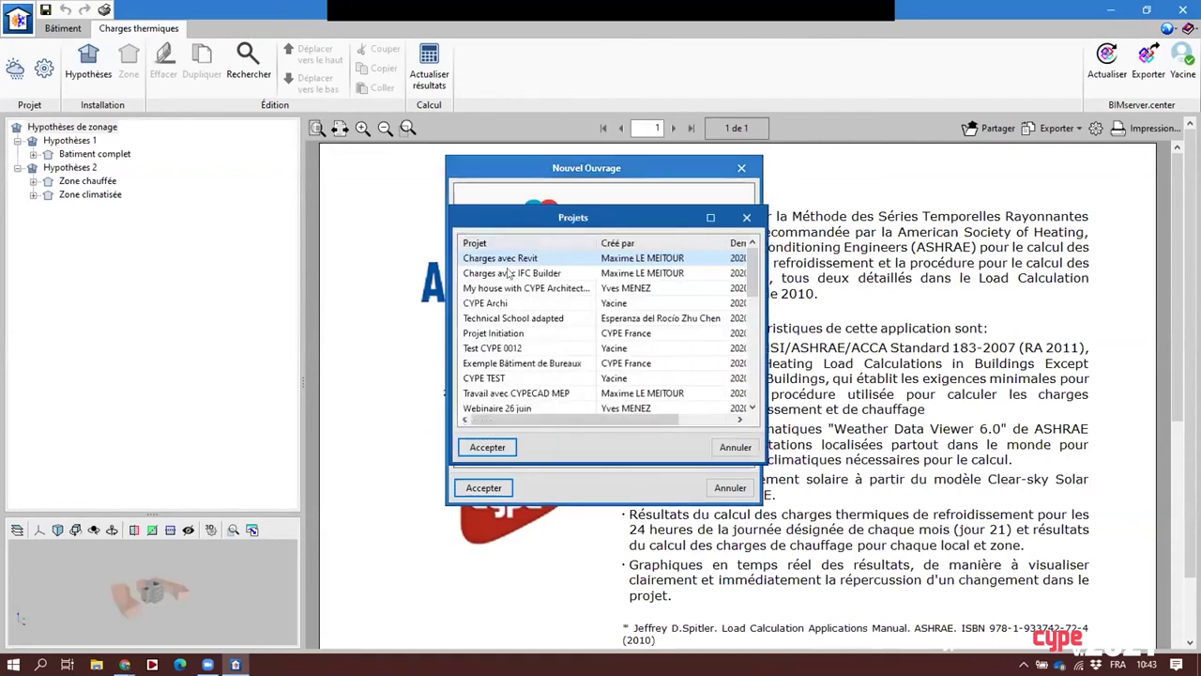
pyautogui.click(507, 446)
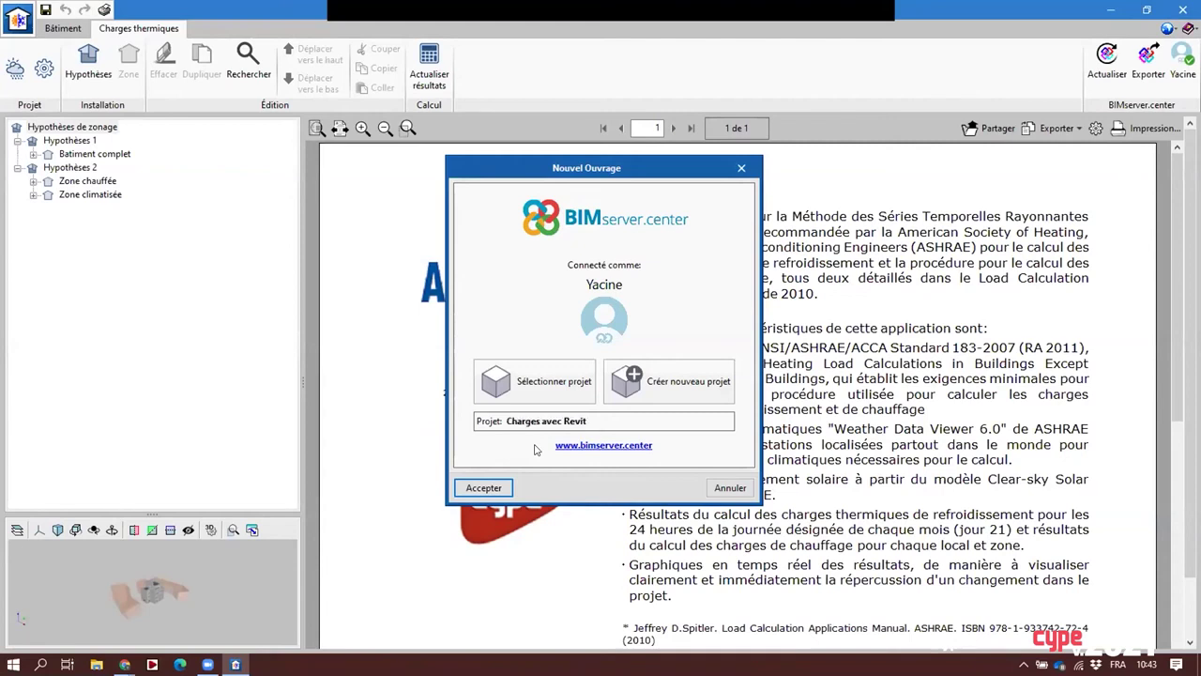
pyautogui.click(486, 490)
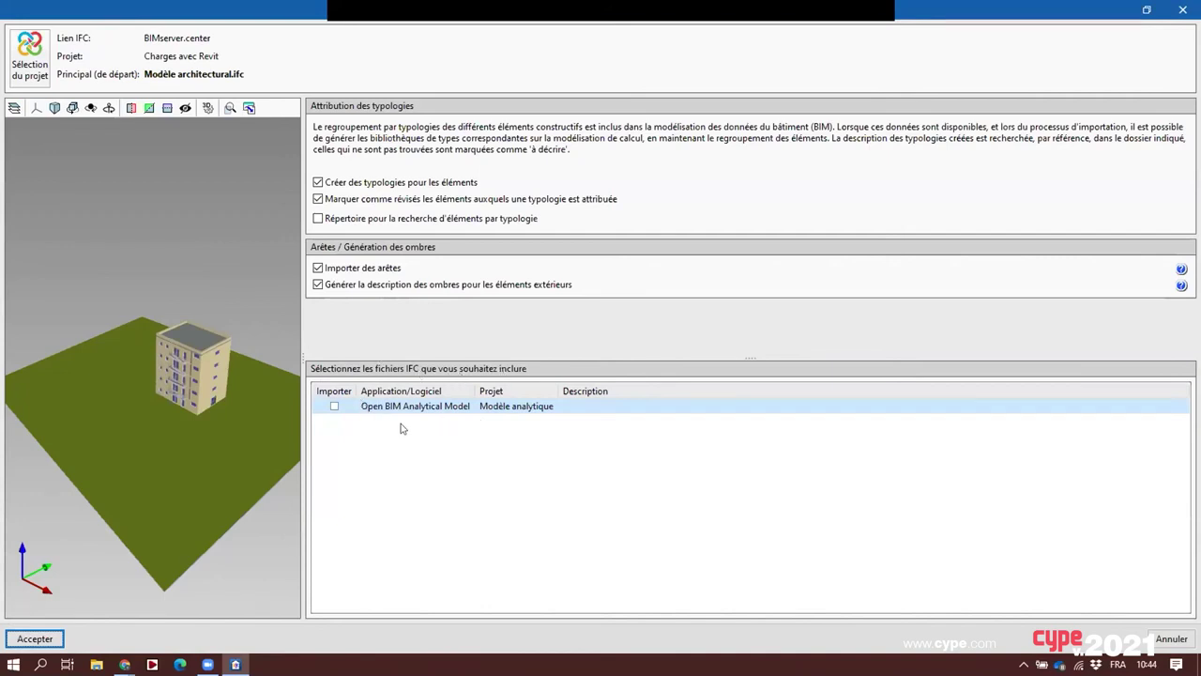
# Import the Modèle analytique IFC file, using the Regroupement Charges Thermiques grouping for the zones
pyautogui.click(334, 409)
pyautogui.click(37, 638)
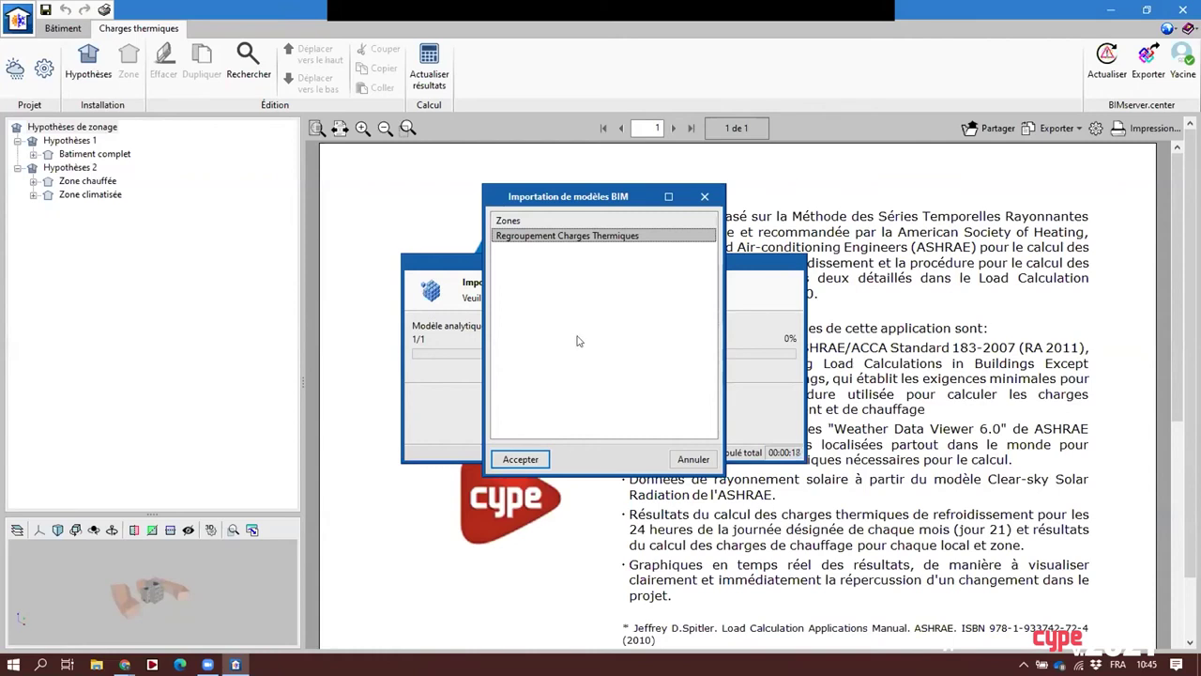
pyautogui.click(532, 460)
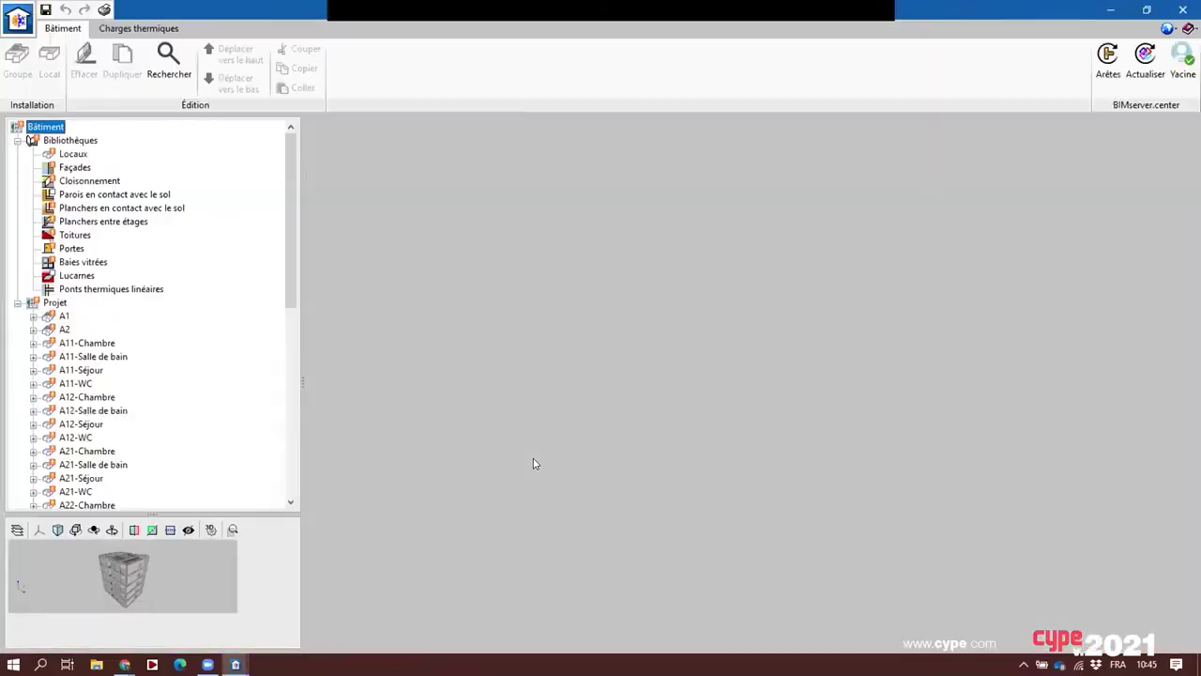
# Examine the imported room types in the Locaux library and their locations in an enlarged 3D view
pyautogui.click(74, 155)
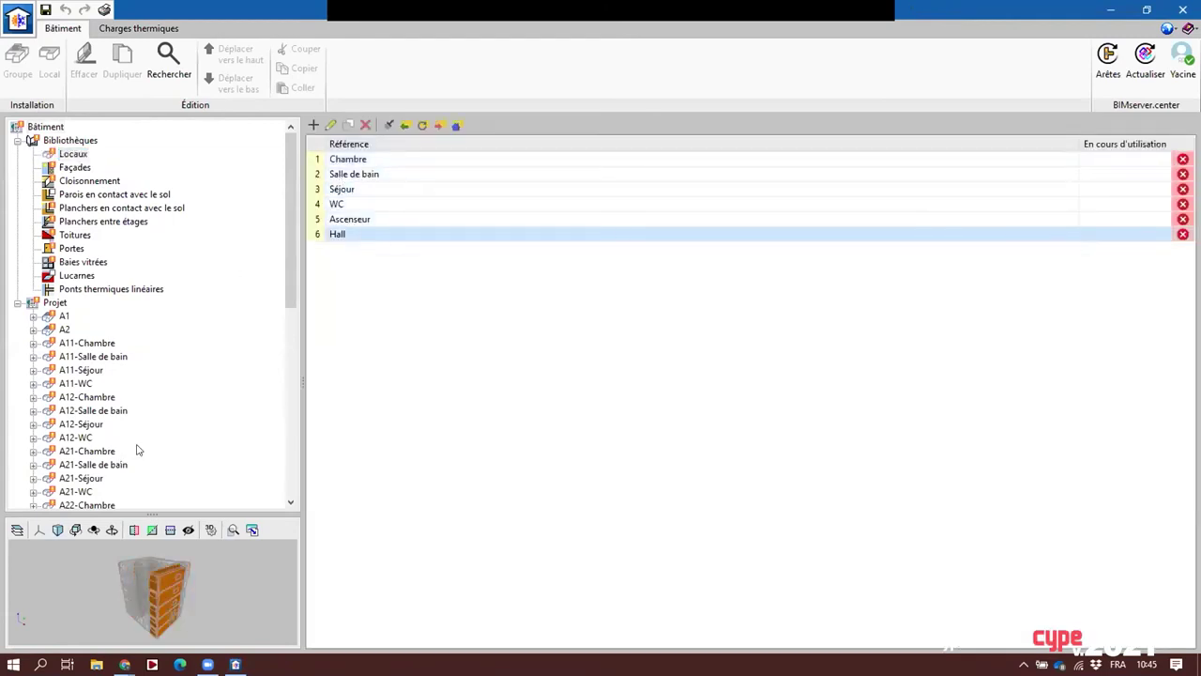
pyautogui.moveTo(146, 483); pyautogui.dragTo(147, 390)
pyautogui.moveTo(156, 535); pyautogui.dragTo(187, 527, button='middle')
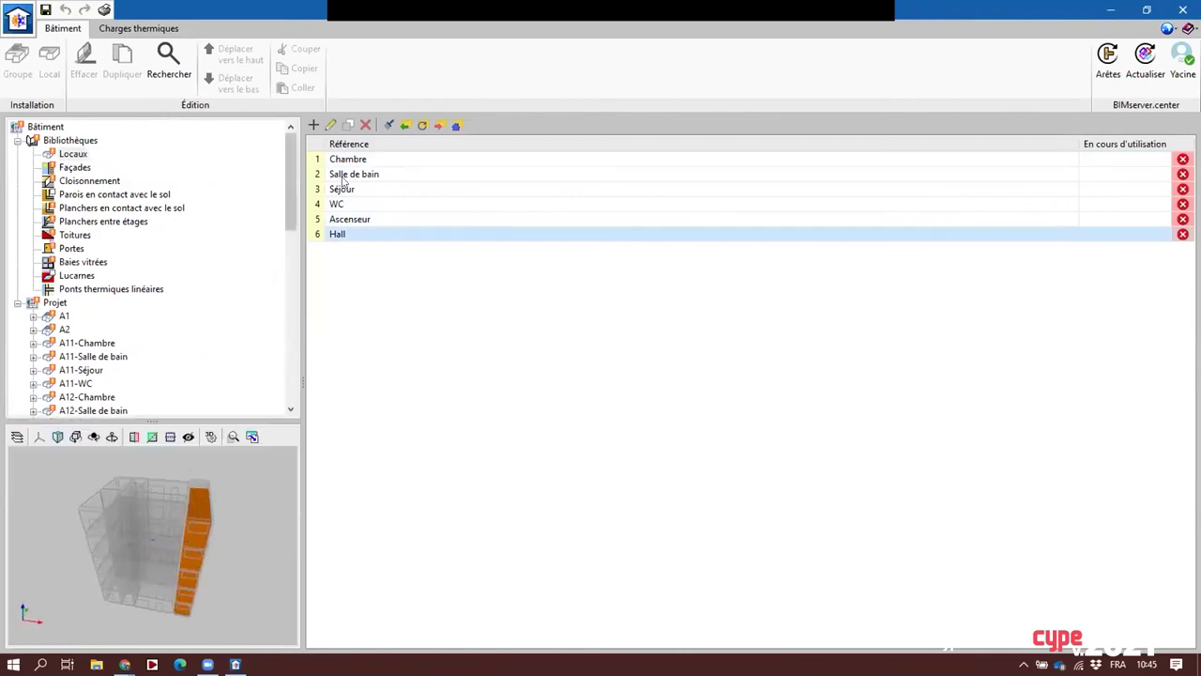
pyautogui.moveTo(207, 487); pyautogui.dragTo(94, 483, button='middle')
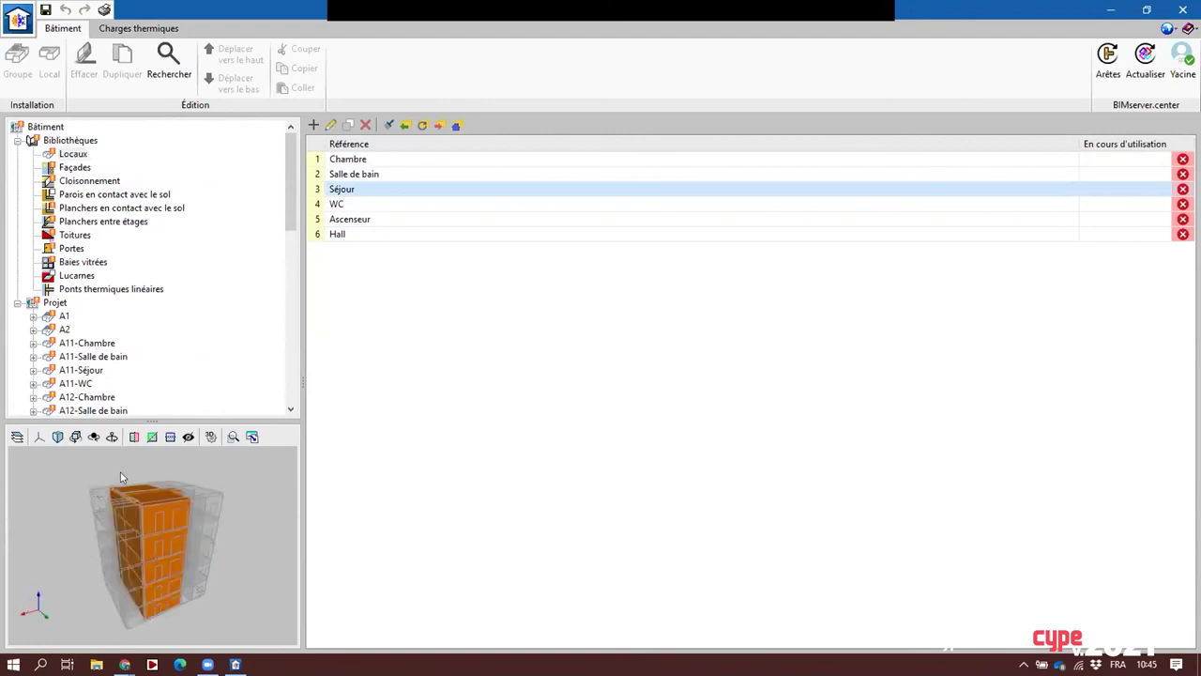
# Inspect the Chambre room type's calculation conditions, ventilation and internal gains settings, and close its definition without changes
pyautogui.doubleClick(392, 165)
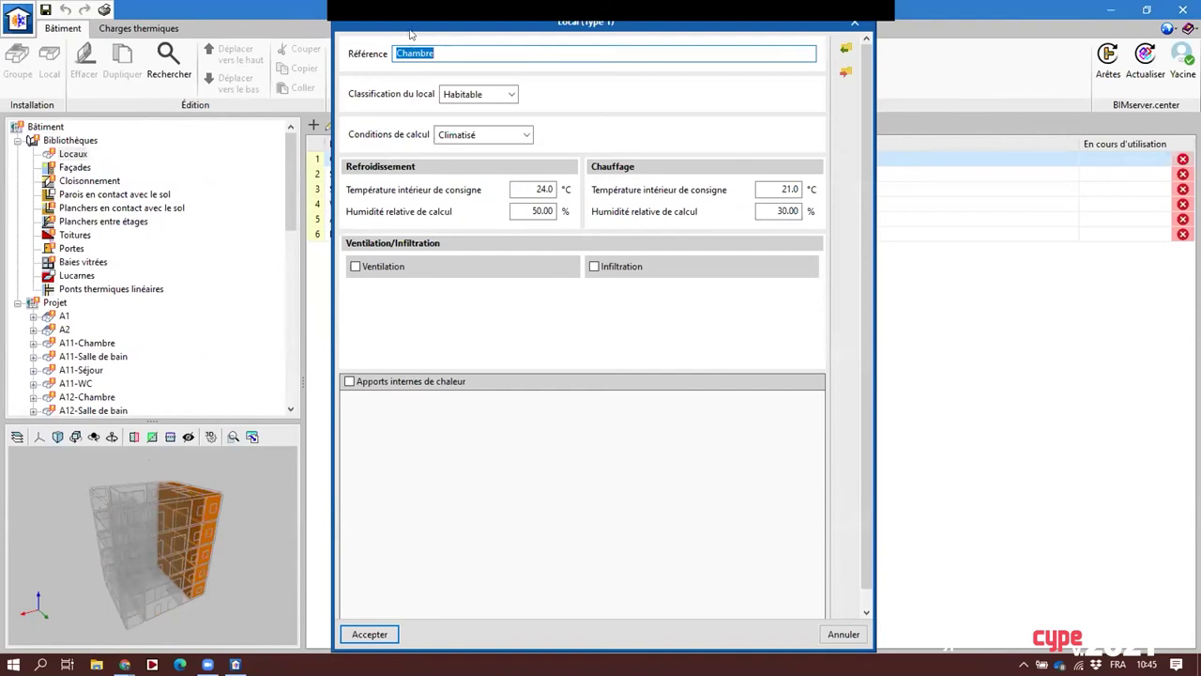
pyautogui.moveTo(408, 28); pyautogui.dragTo(405, 18)
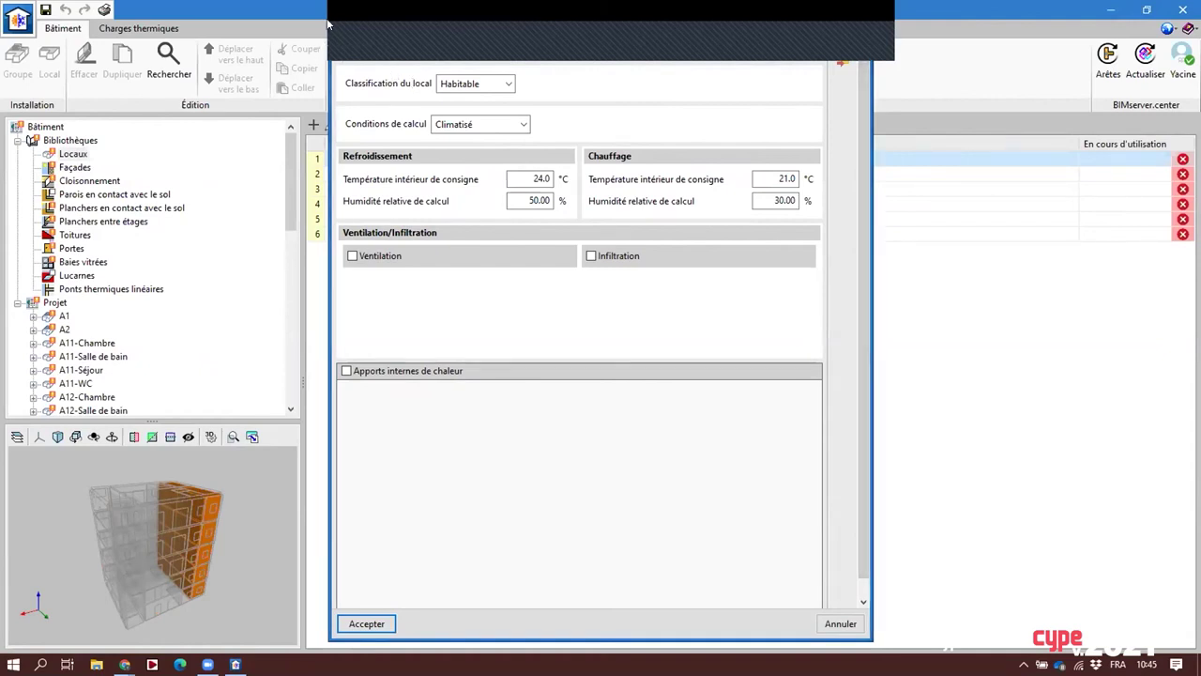
pyautogui.moveTo(668, 8)
pyautogui.mouseDown()
pyautogui.moveTo(656, 18)
pyautogui.moveTo(679, 4)
pyautogui.mouseUp()
pyautogui.click(864, 9)
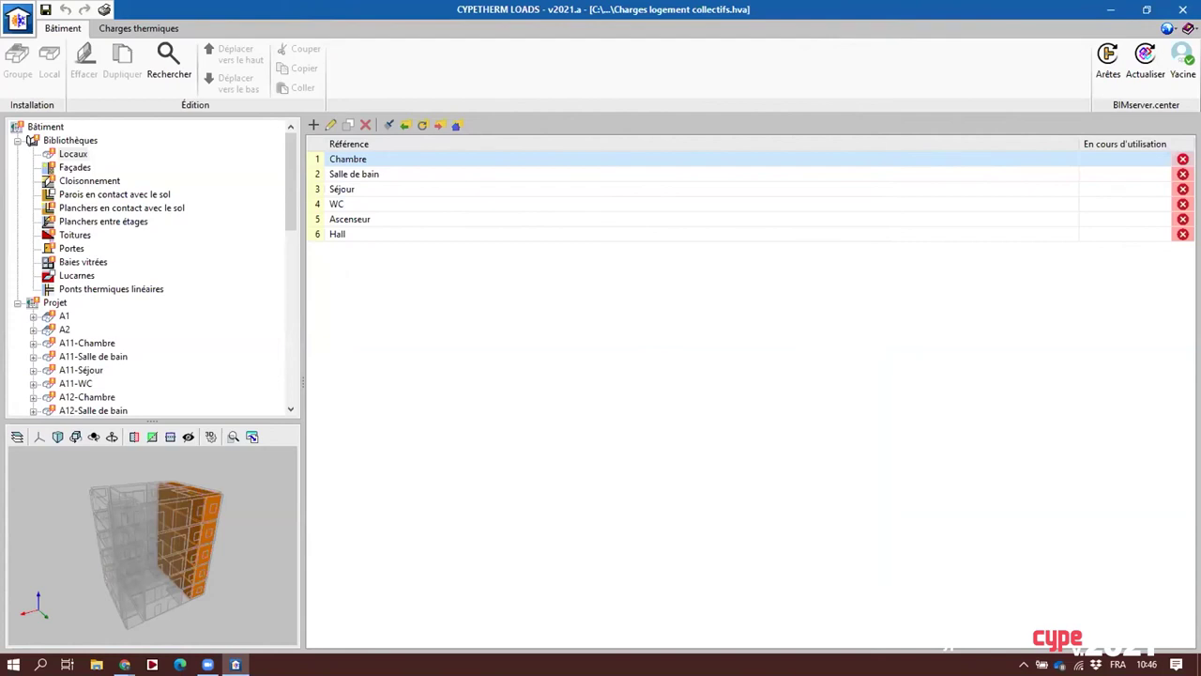
# Examine the imported façade wall types in the Façades library and where each is used in the building
pyautogui.click(73, 167)
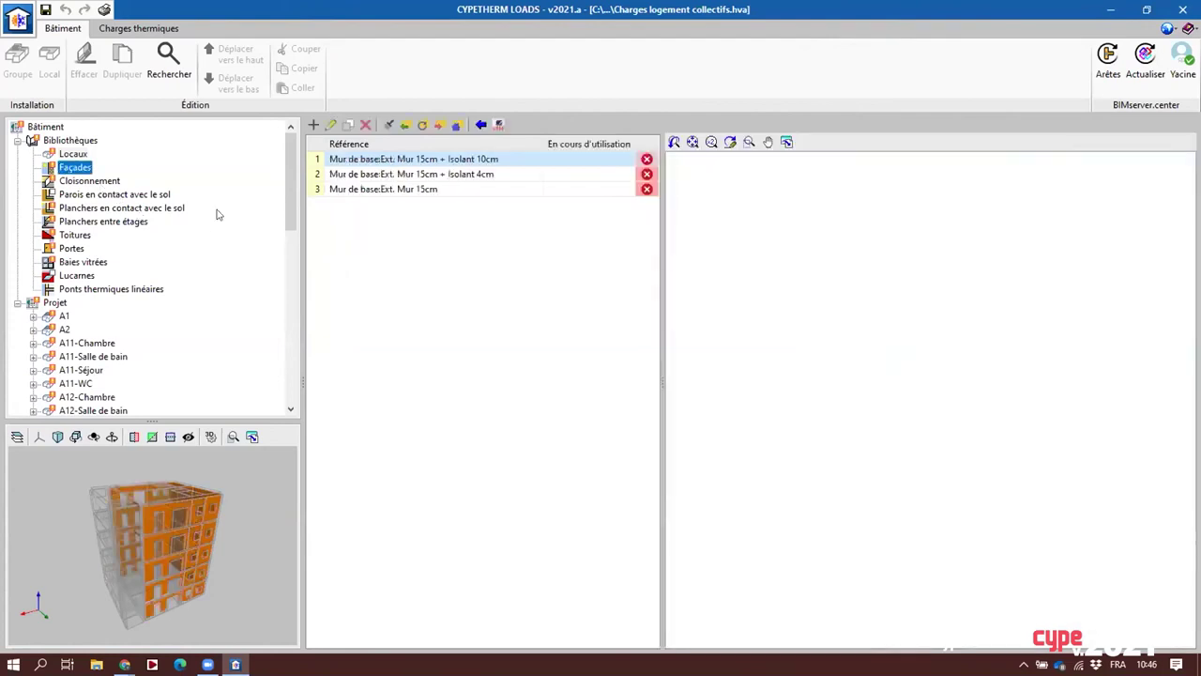
pyautogui.click(384, 175)
pyautogui.click(398, 189)
pyautogui.click(400, 175)
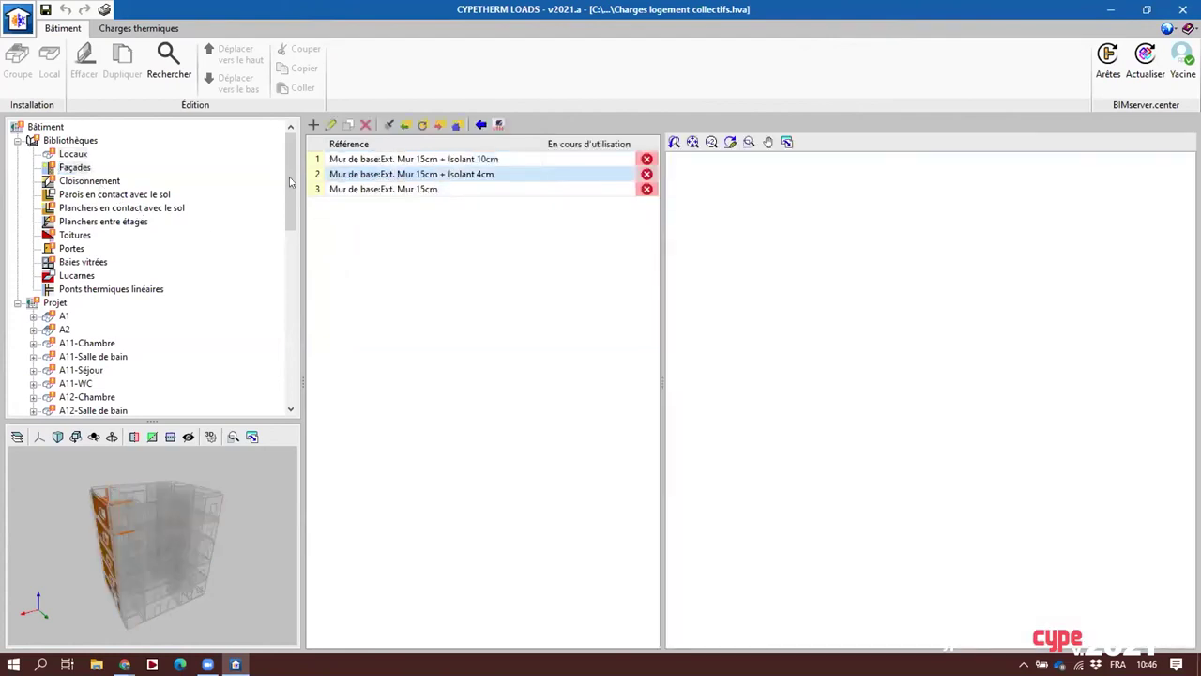
# Review the libraries for partitions, inter-storey floors, roofs, doors, glazed openings and linear thermal bridges
pyautogui.click(62, 180)
pyautogui.click(77, 222)
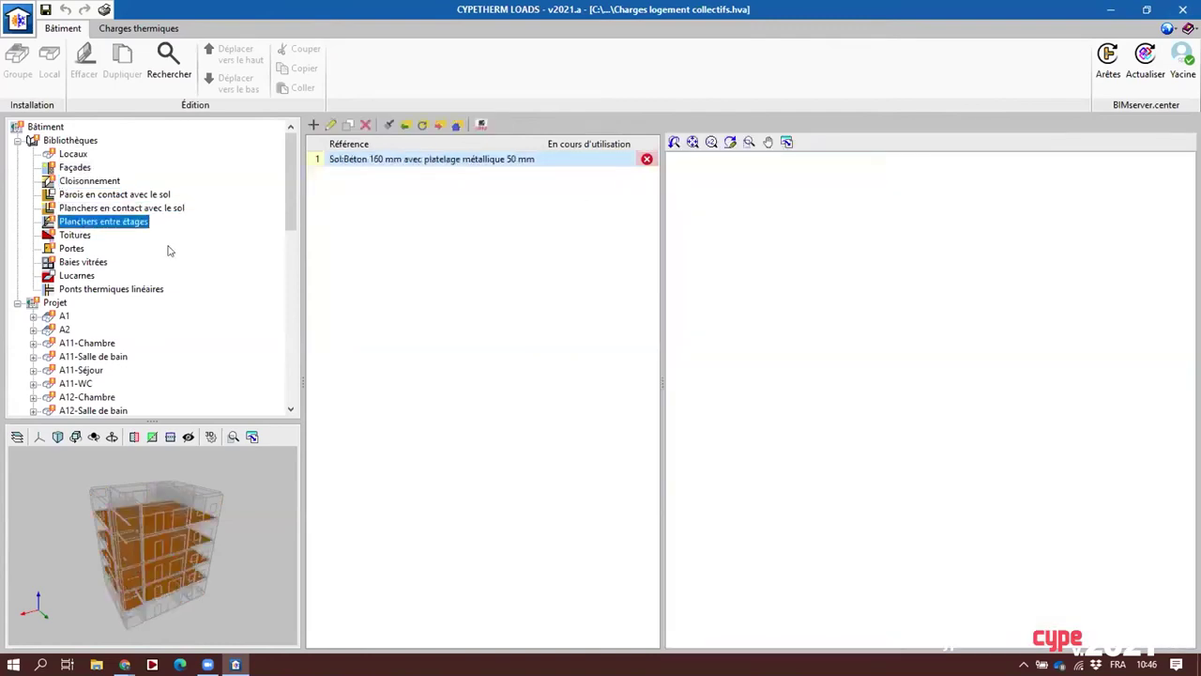
pyautogui.click(77, 234)
pyautogui.click(73, 249)
pyautogui.moveTo(150, 485); pyautogui.dragTo(96, 493)
pyautogui.click(63, 264)
pyautogui.moveTo(177, 543); pyautogui.dragTo(138, 522)
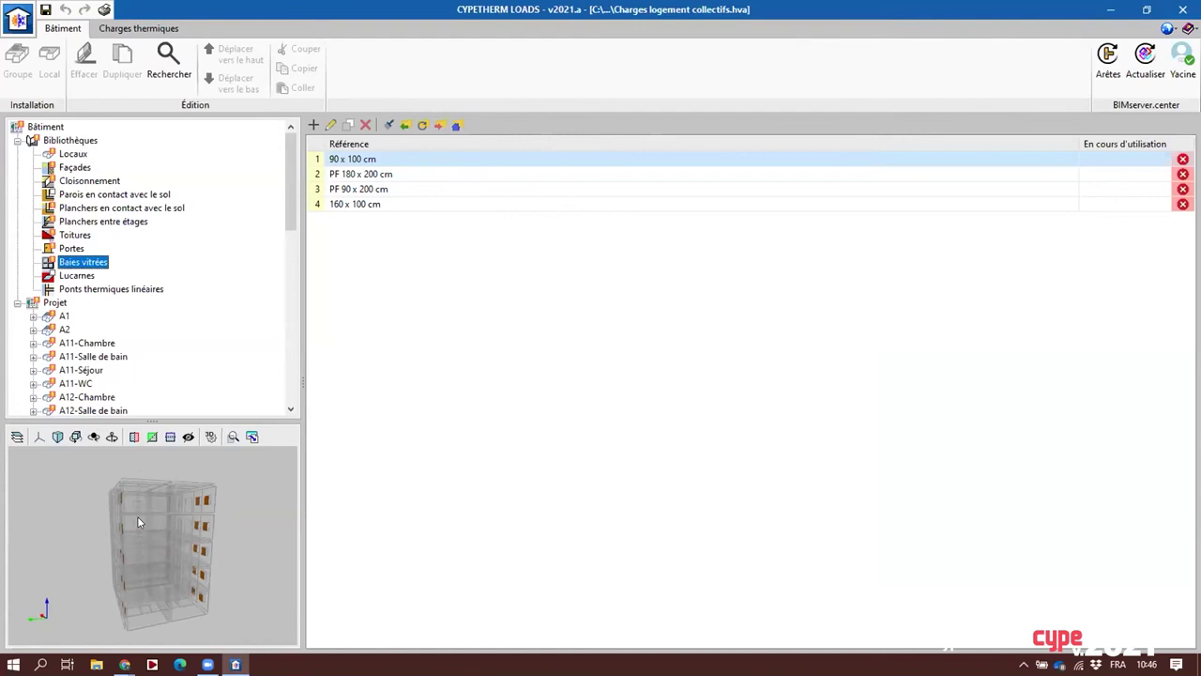
pyautogui.click(99, 289)
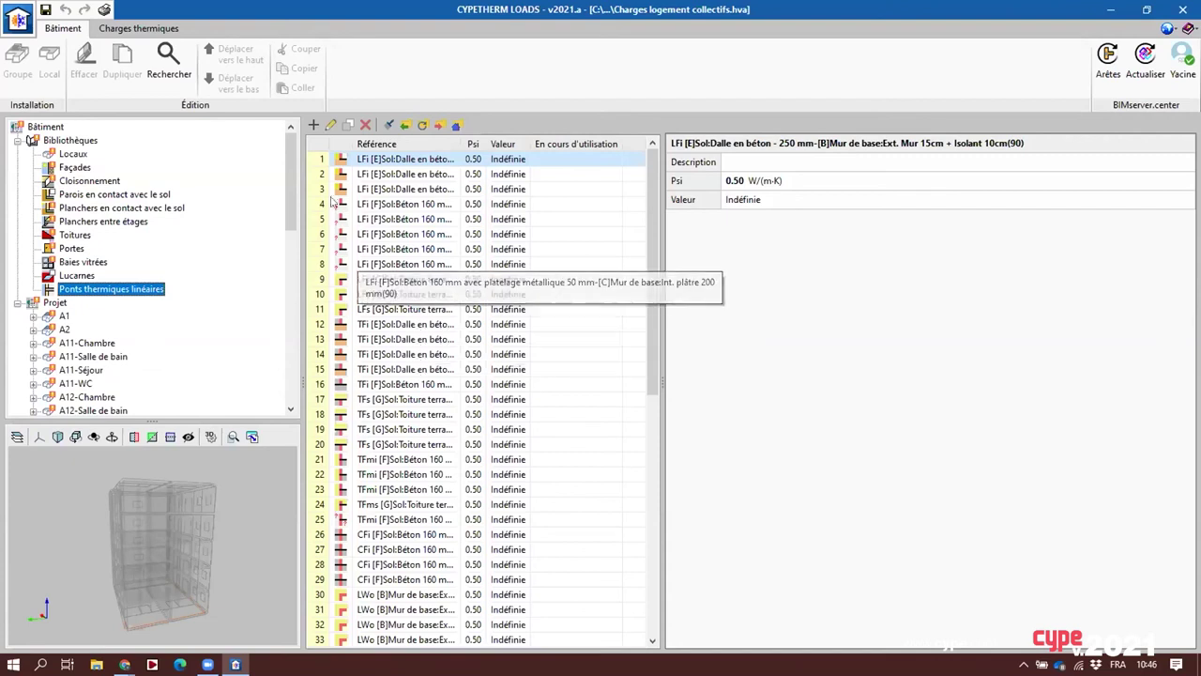
# Examine group A1 with its bedroom, bathroom, living room and WC, and locate groups A1 and A2 in the building
pyautogui.moveTo(290, 166); pyautogui.dragTo(292, 185)
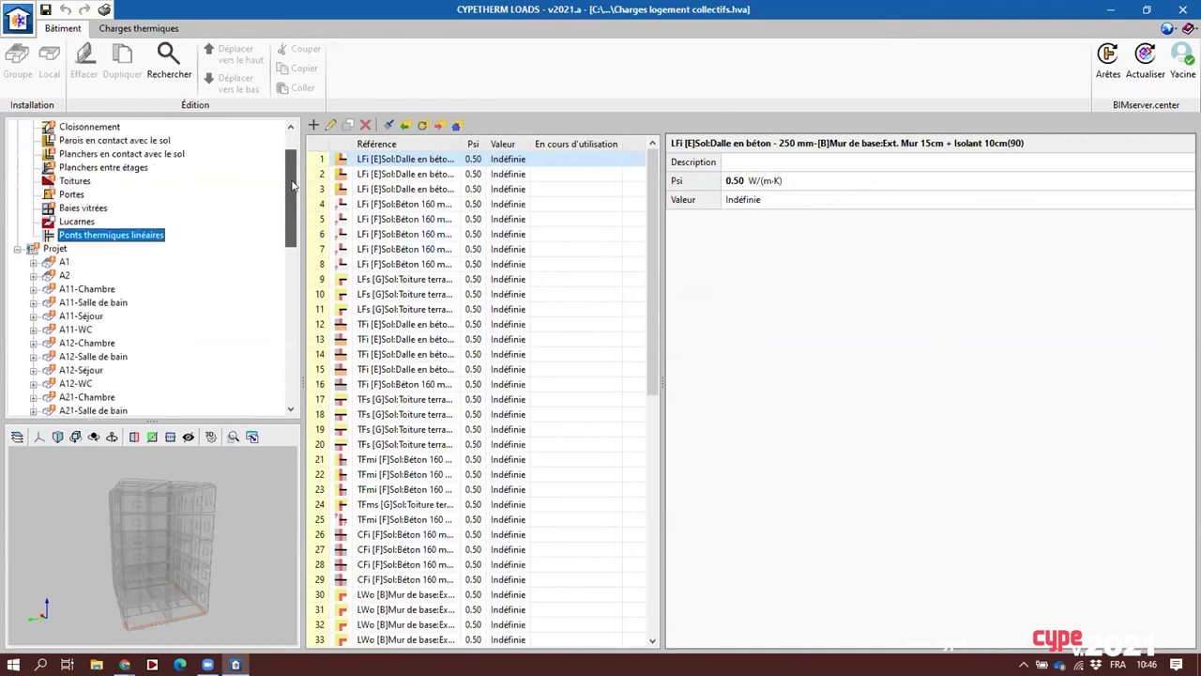
pyautogui.click(64, 262)
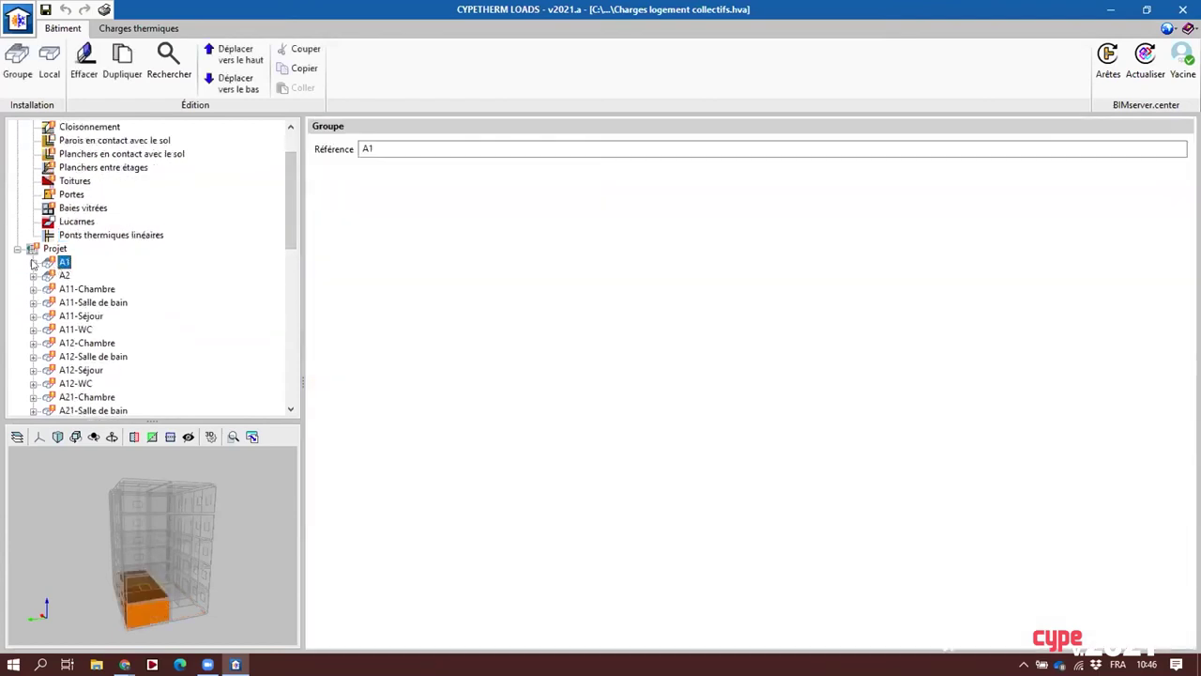
pyautogui.click(33, 263)
pyautogui.click(105, 276)
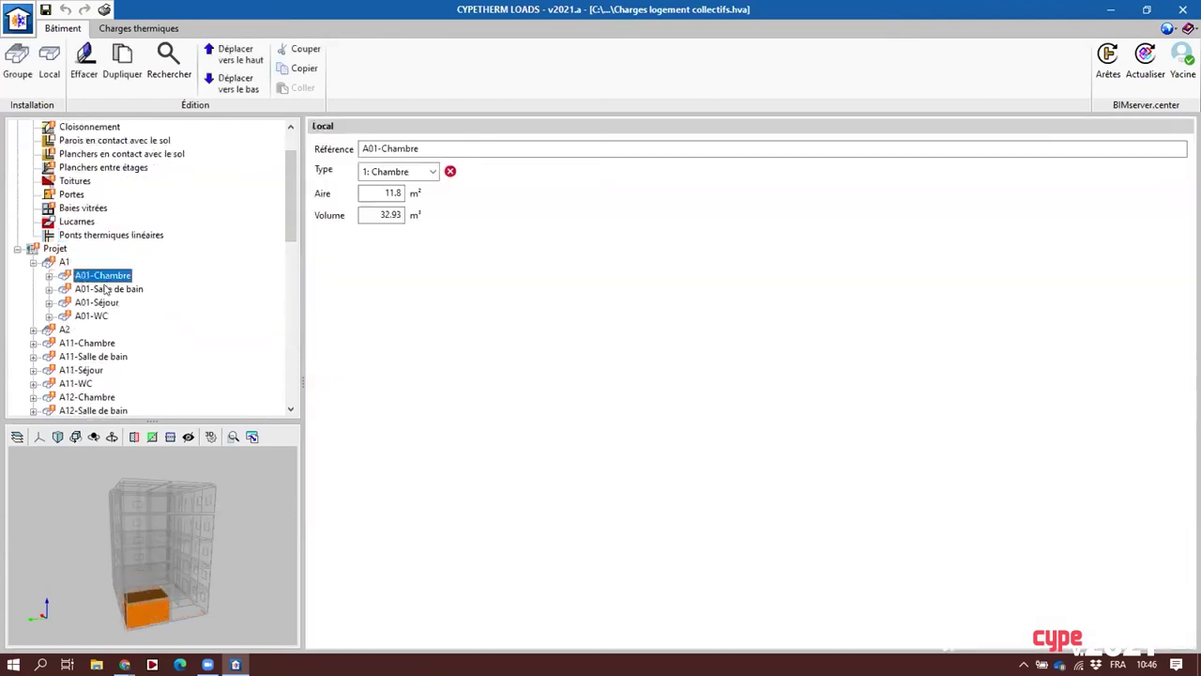
pyautogui.click(105, 289)
pyautogui.click(97, 302)
pyautogui.click(91, 315)
pyautogui.click(63, 263)
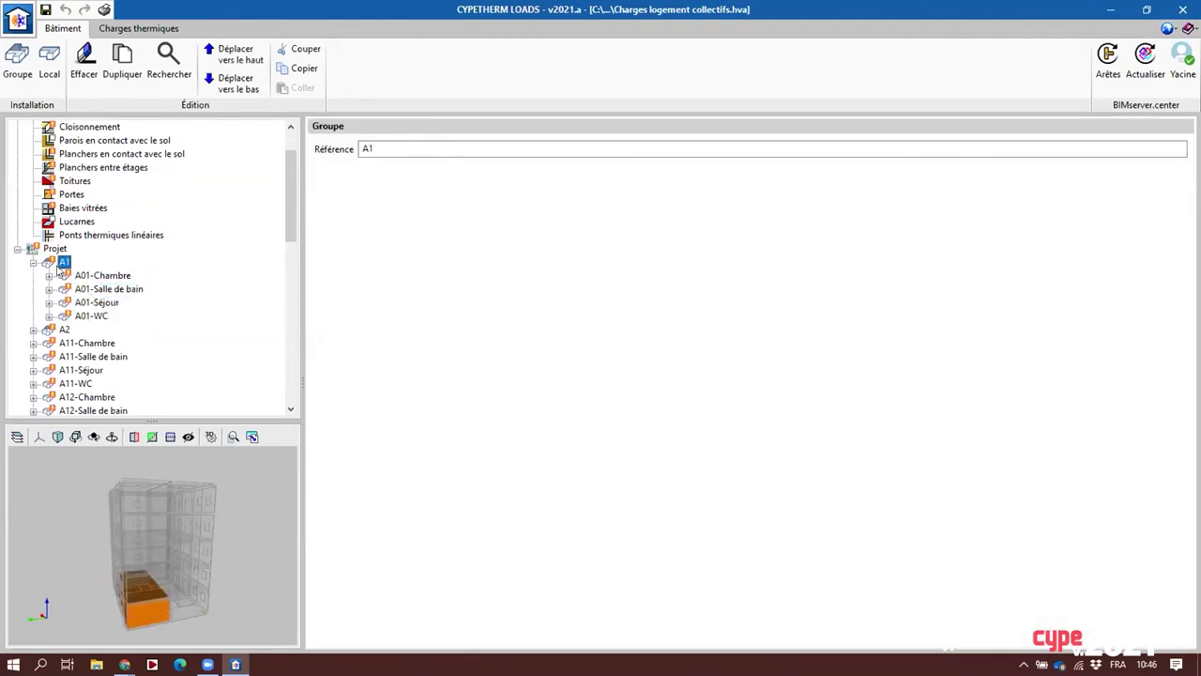
pyautogui.click(58, 330)
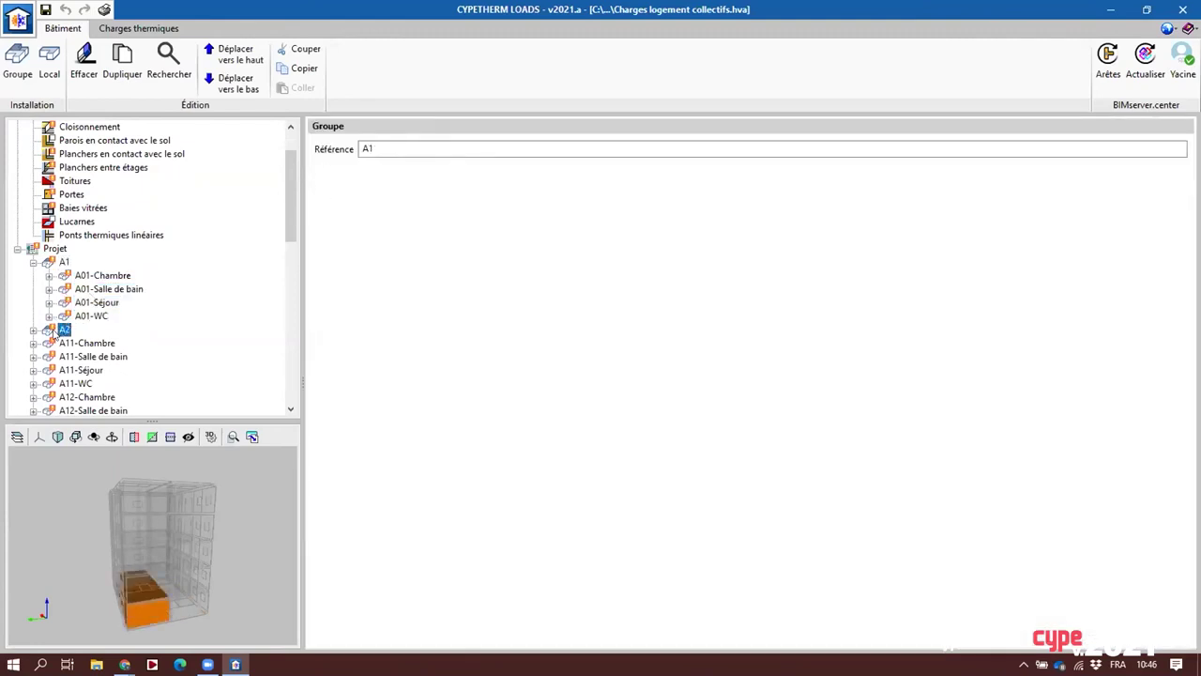
pyautogui.click(33, 263)
# Look through the remaining imported rooms of the project, down to the lifts and halls
pyautogui.scroll(-10, 66, 305)
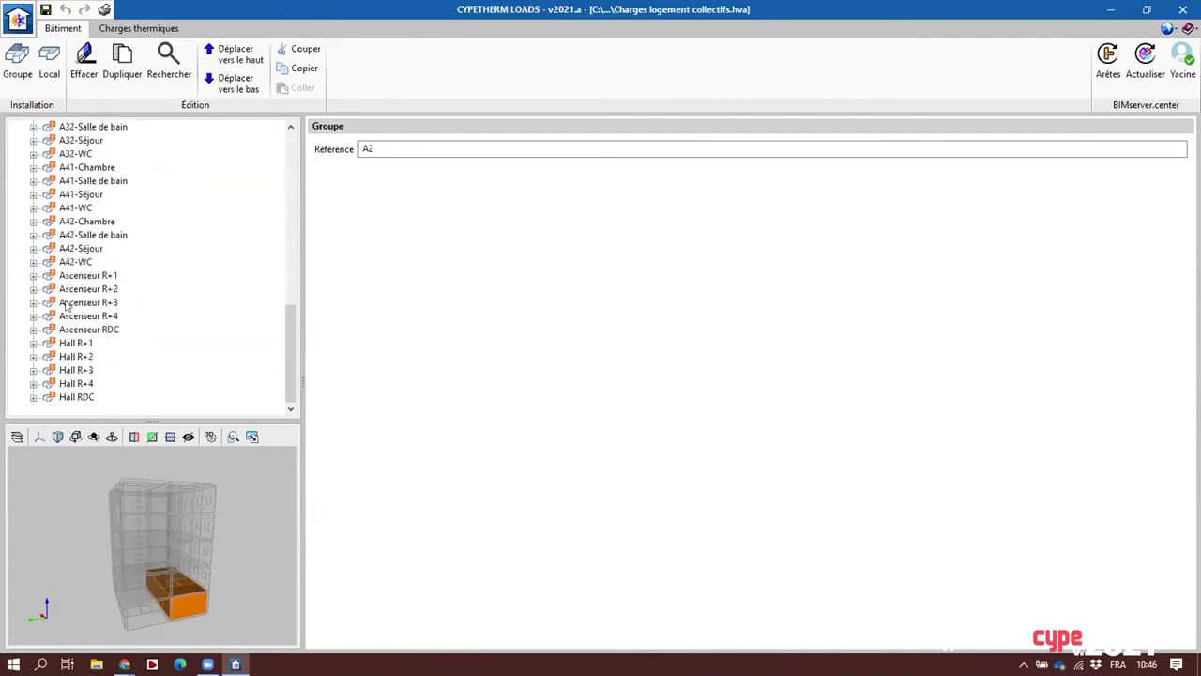
pyautogui.scroll(13, 65, 305)
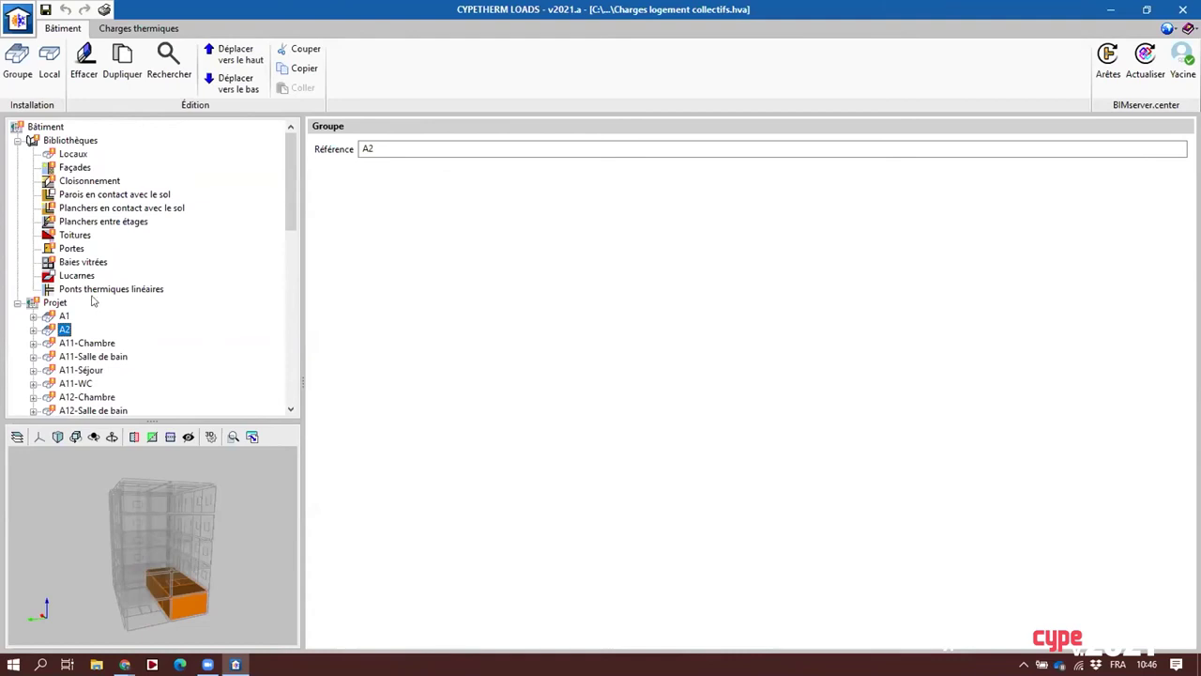
pyautogui.click(16, 64)
pyautogui.click(709, 285)
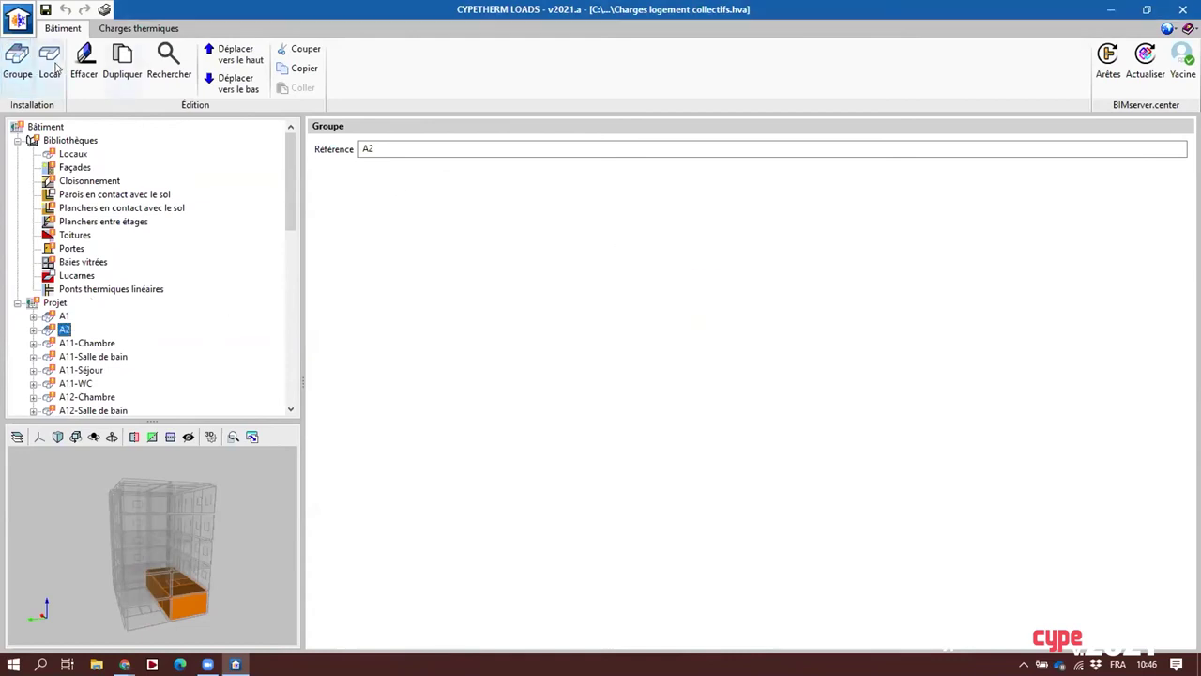
pyautogui.scroll(-12, 195, 289)
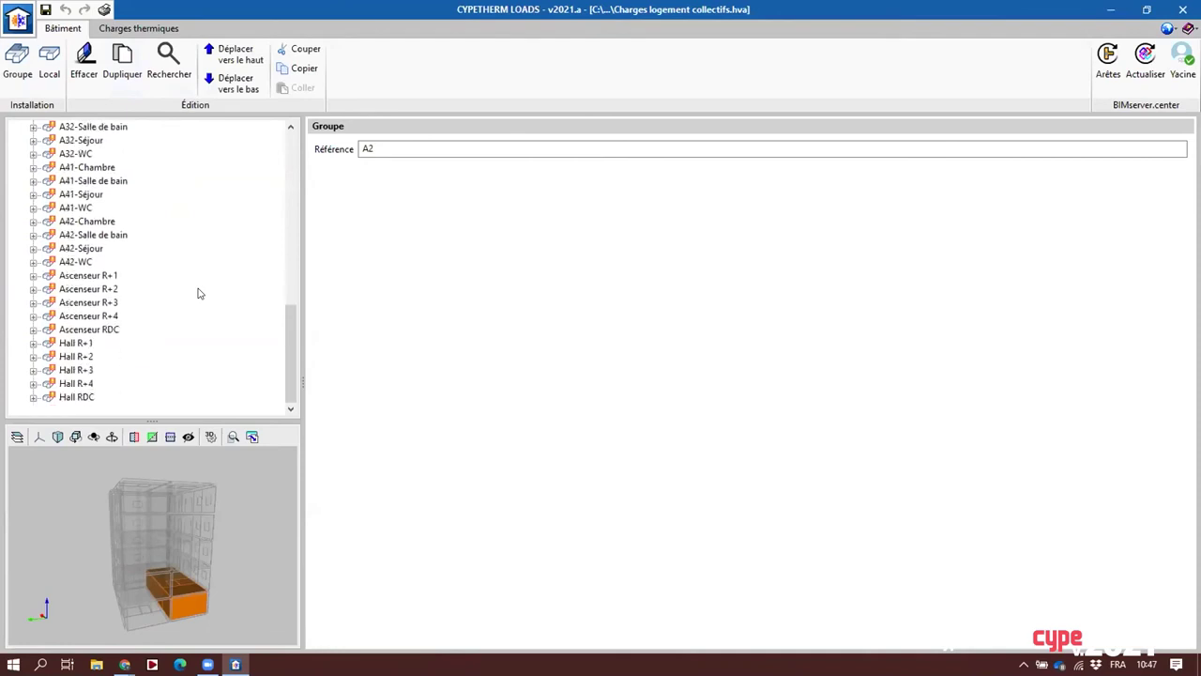
pyautogui.scroll(12, 136, 246)
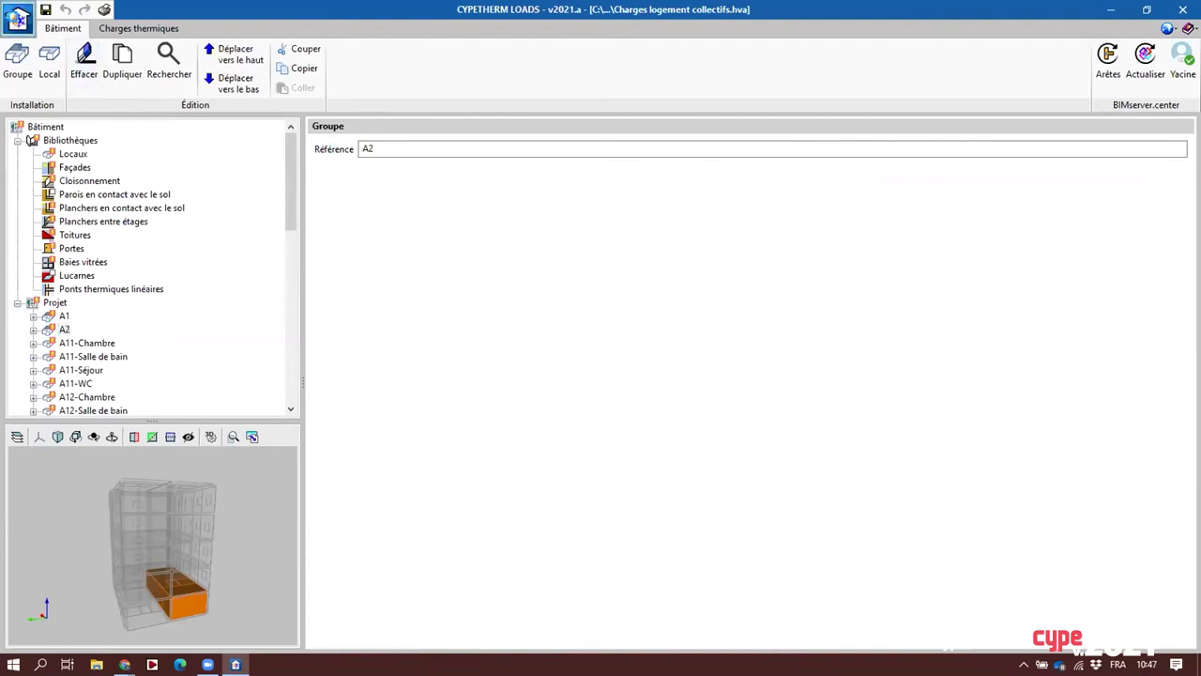
# Open the recent project Logement collectif - Analytical Model.hva, saving the current project's data
pyautogui.click(18, 21)
pyautogui.moveTo(117, 253)
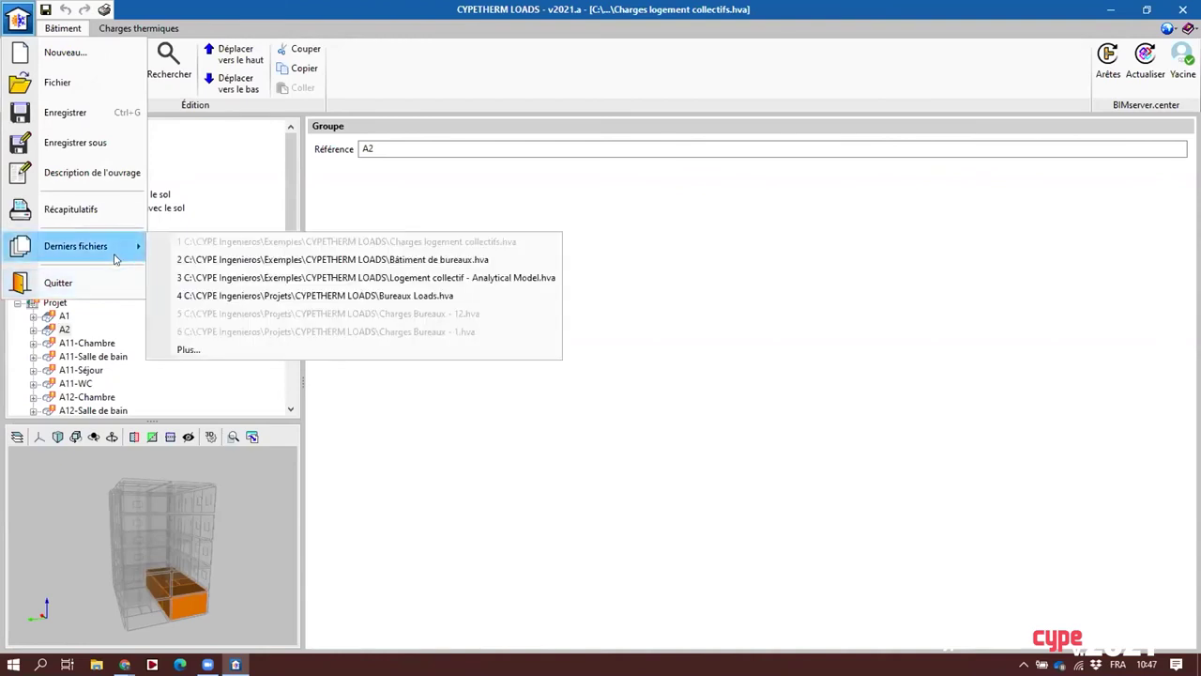
pyautogui.click(448, 263)
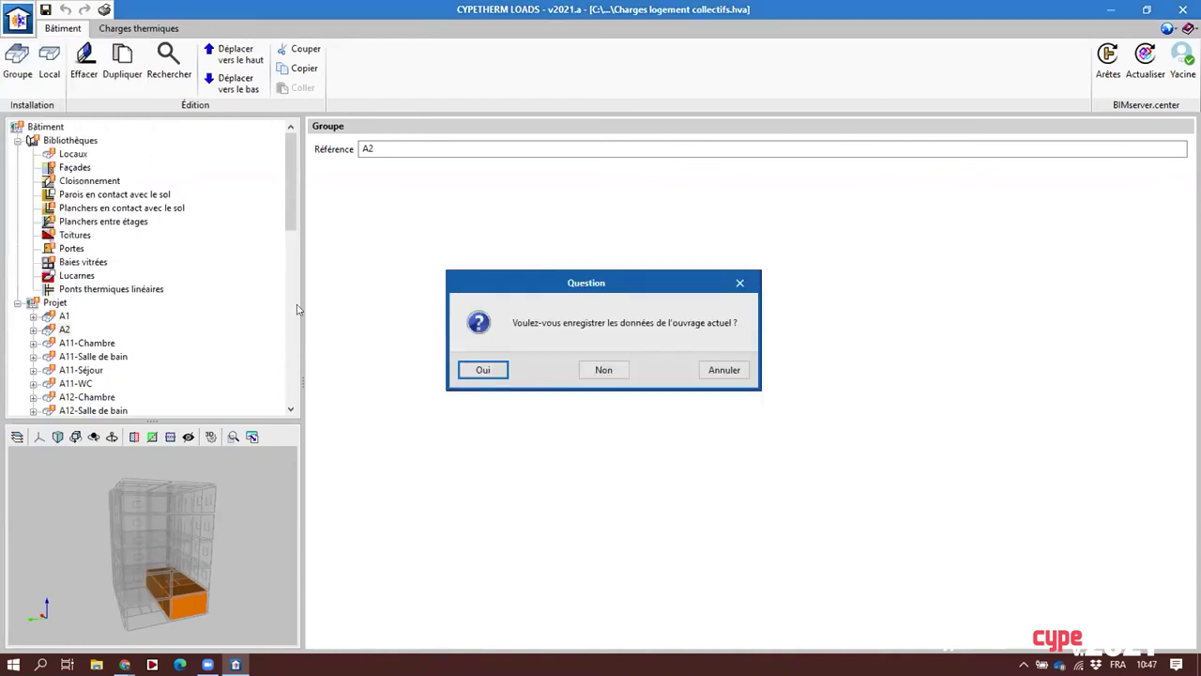
pyautogui.click(495, 372)
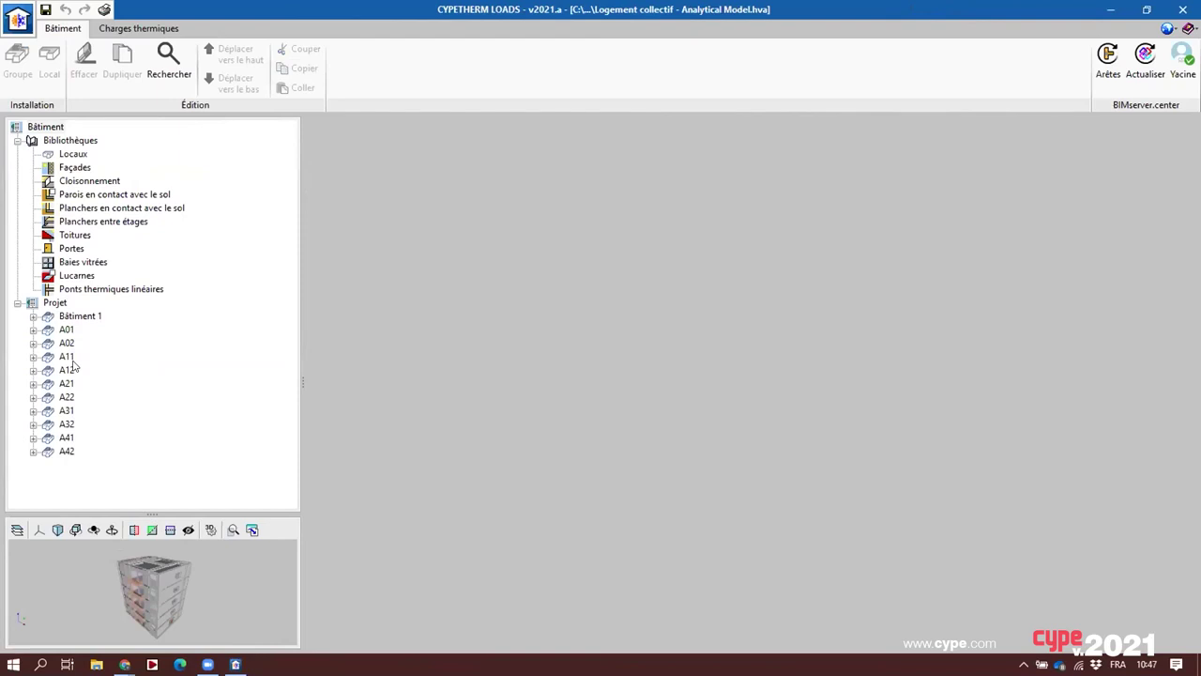
# Inspect the vertical elements, horizontal elements, openings and linear thermal bridges of room A01-Séjour in group A01
pyautogui.click(34, 331)
pyautogui.click(52, 344)
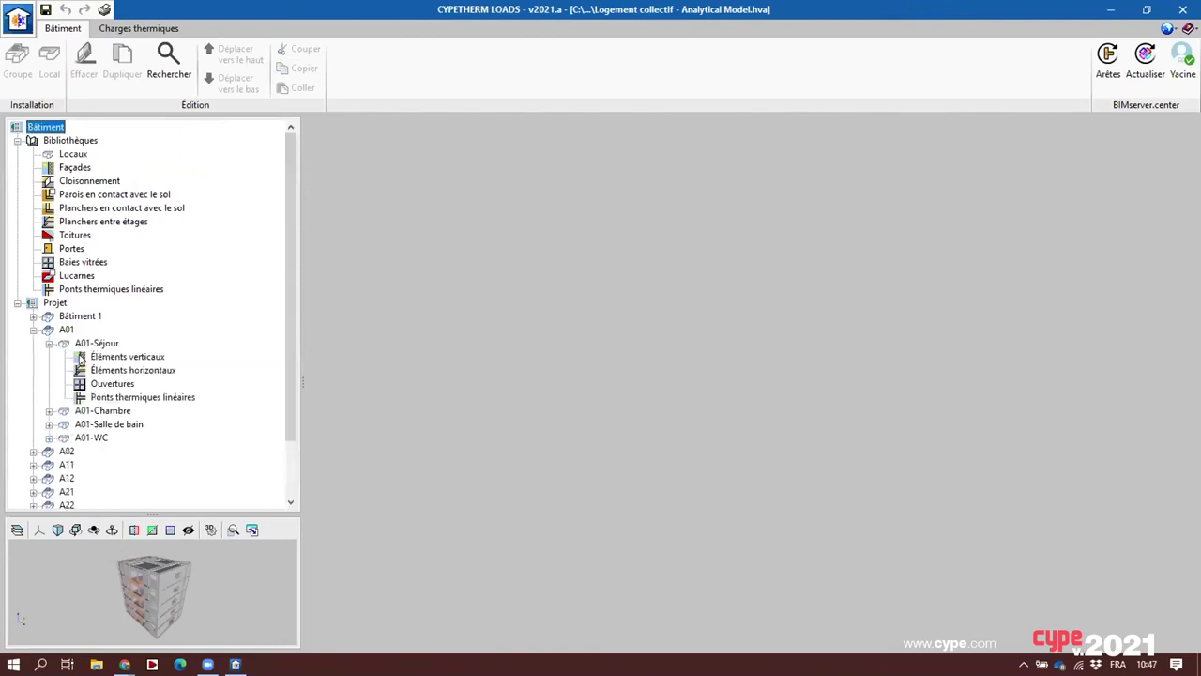
pyautogui.click(90, 358)
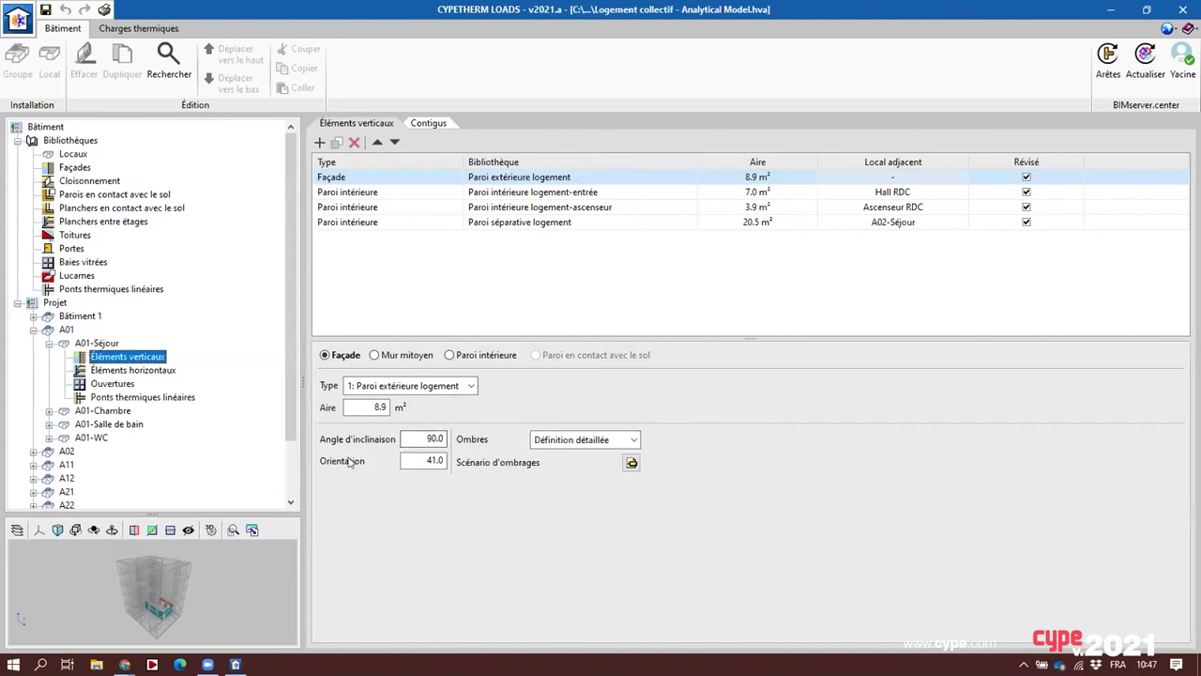
pyautogui.click(131, 371)
pyautogui.click(432, 125)
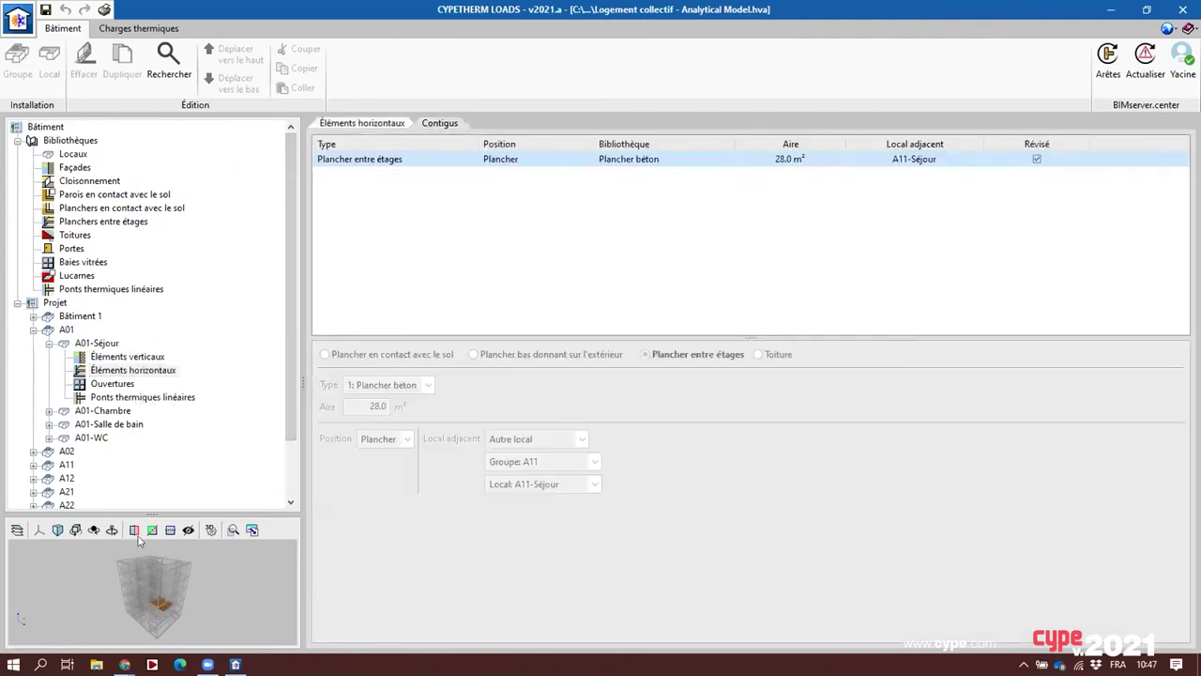
pyautogui.moveTo(152, 592)
pyautogui.mouseDown(button='middle')
pyautogui.moveTo(146, 568)
pyautogui.moveTo(158, 569)
pyautogui.mouseUp(button='middle')
pyautogui.click(104, 385)
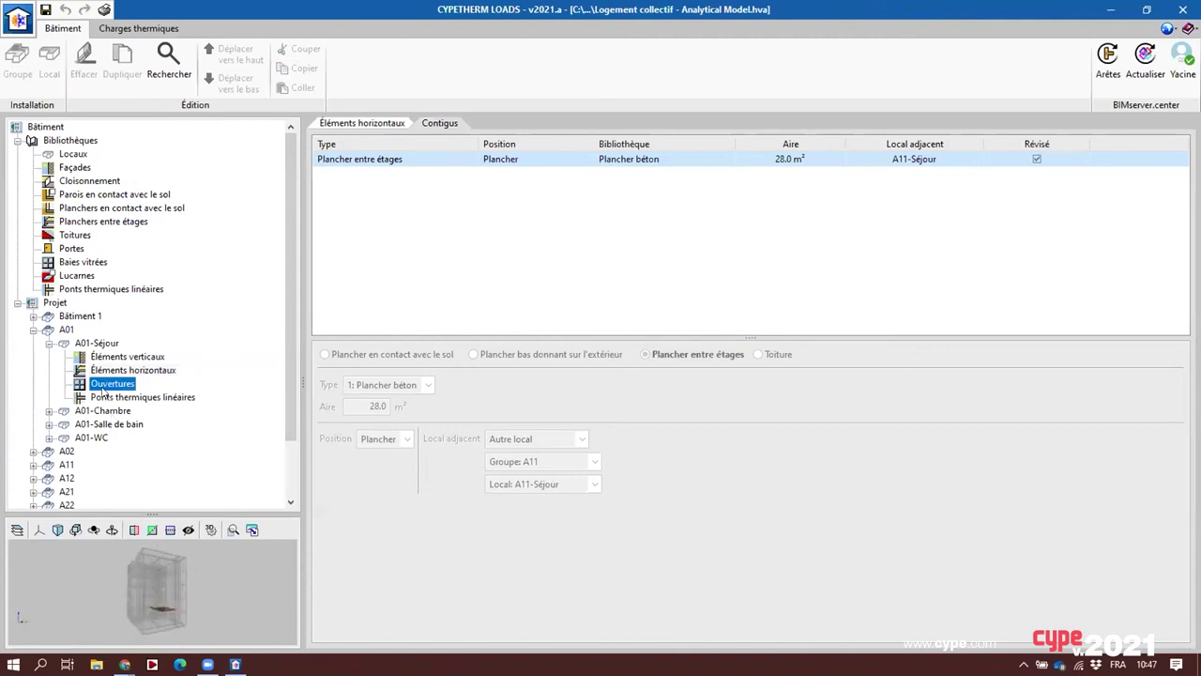
pyautogui.click(112, 397)
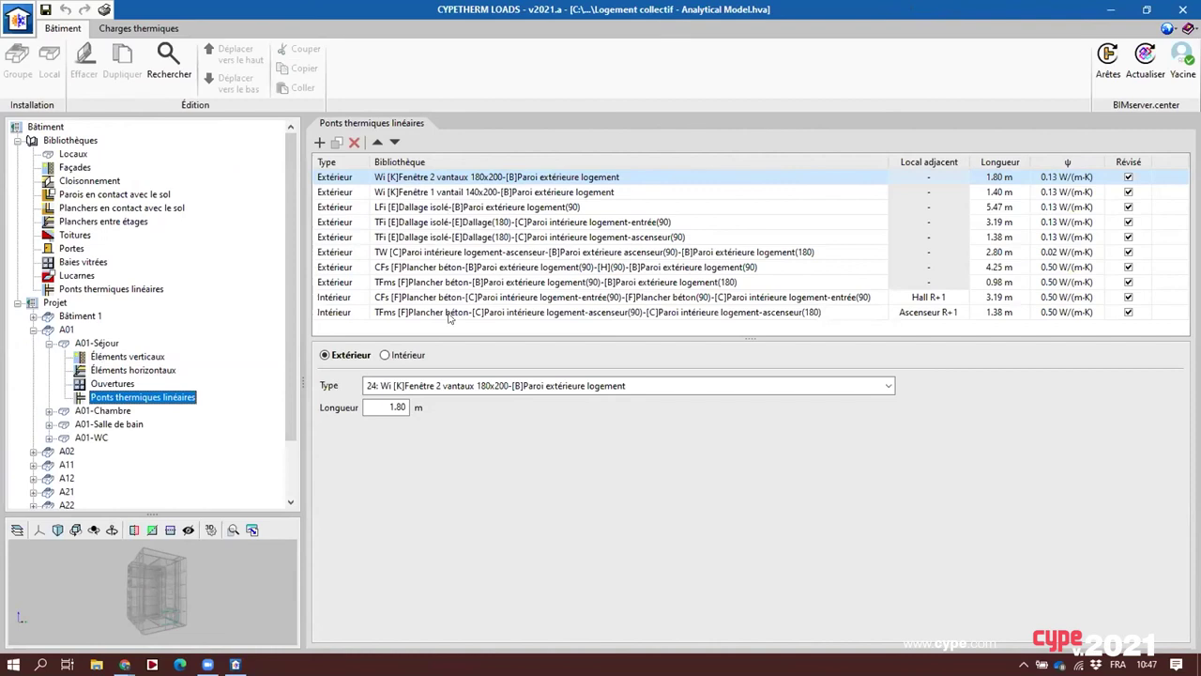
# Switch to the thermal loads, collapse the zoning hypotheses and update the calculation results
pyautogui.click(140, 29)
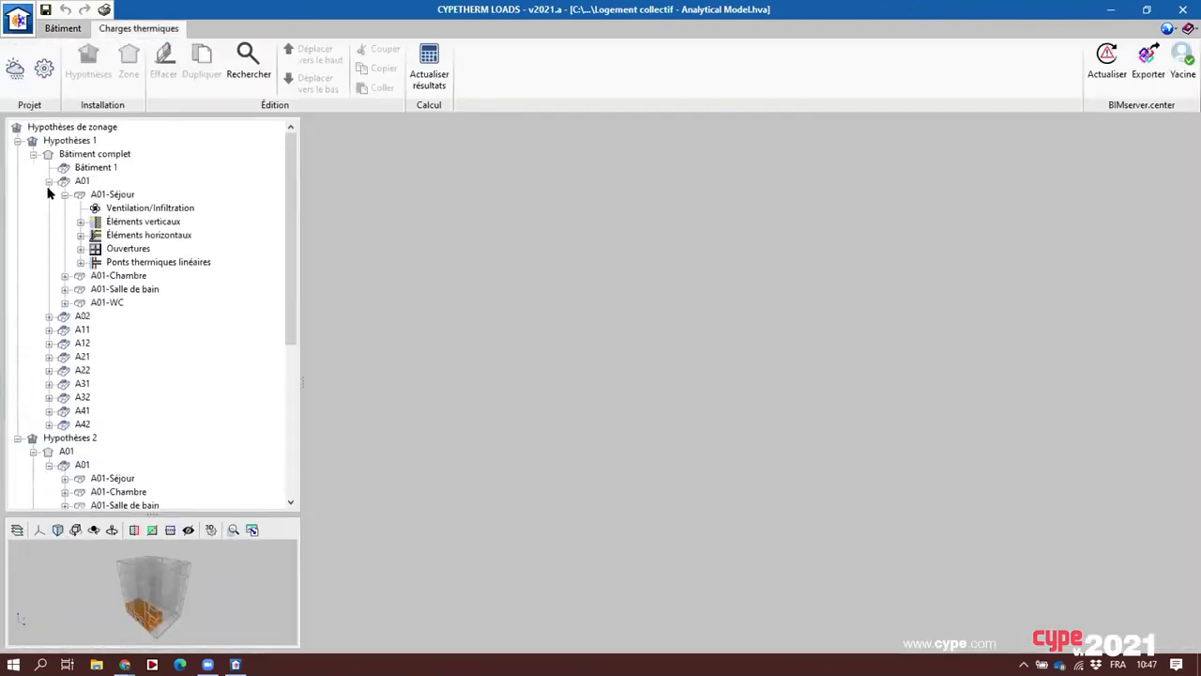
pyautogui.click(48, 180)
pyautogui.click(33, 154)
pyautogui.click(33, 180)
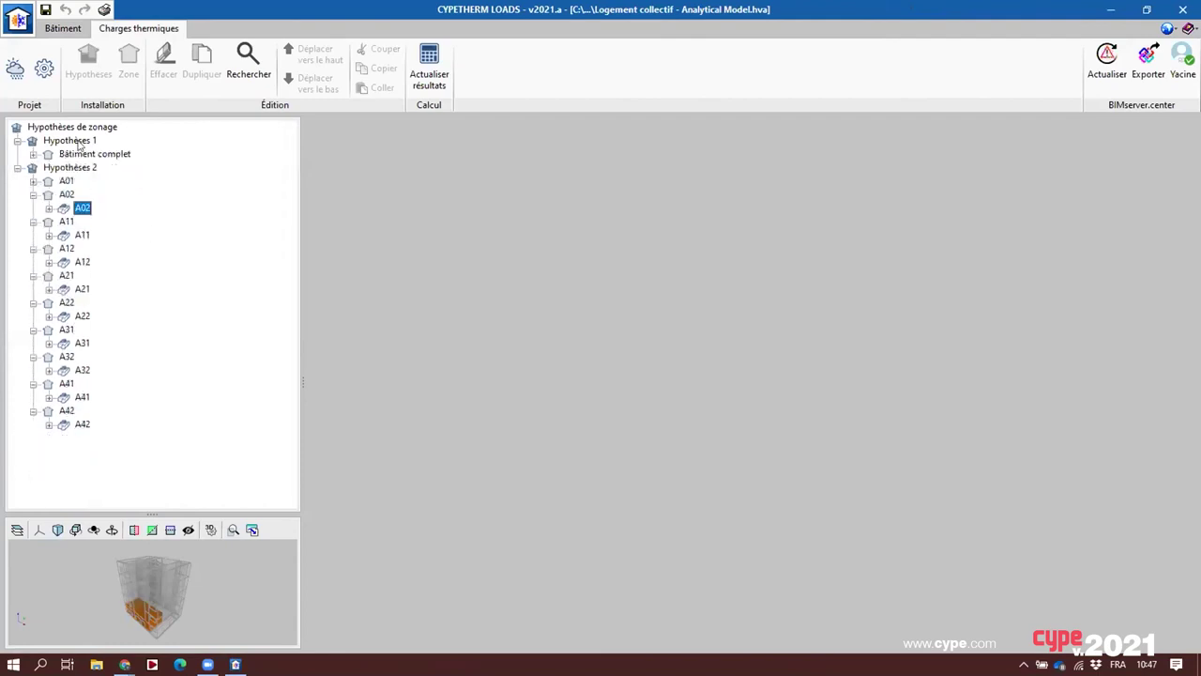
pyautogui.click(420, 63)
# Review the results of Hypothèses 1 and the Bâtiment complet zone, including its calculation description and maximum heating load
pyautogui.click(75, 141)
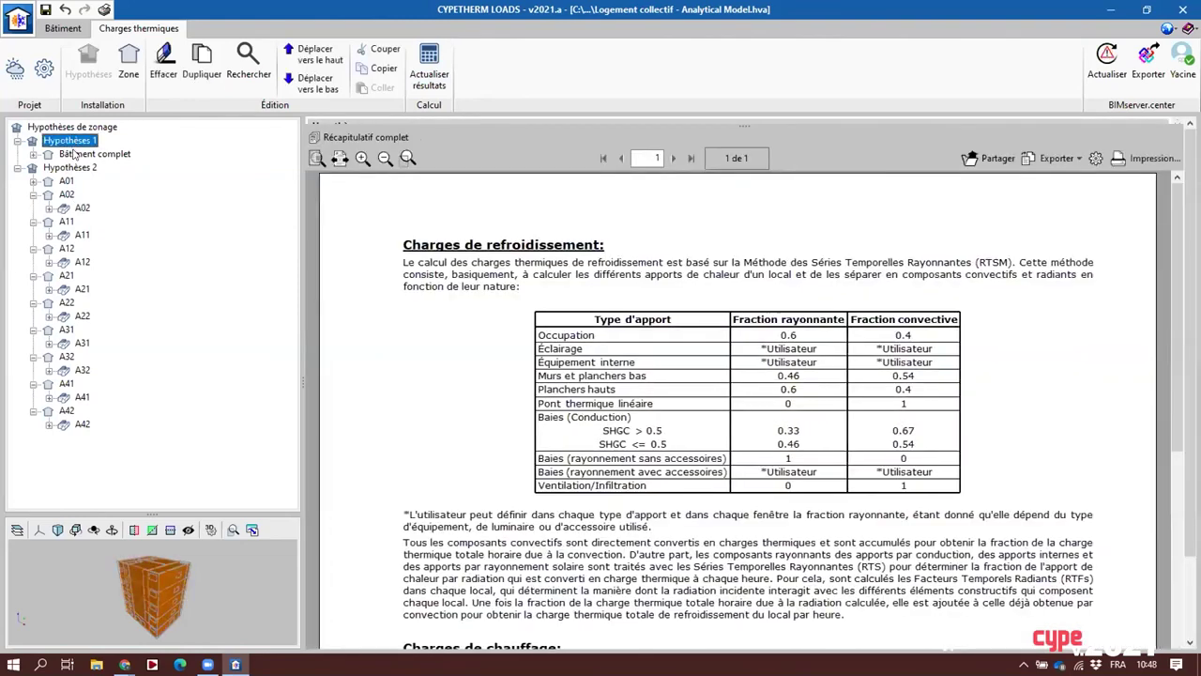
pyautogui.click(85, 154)
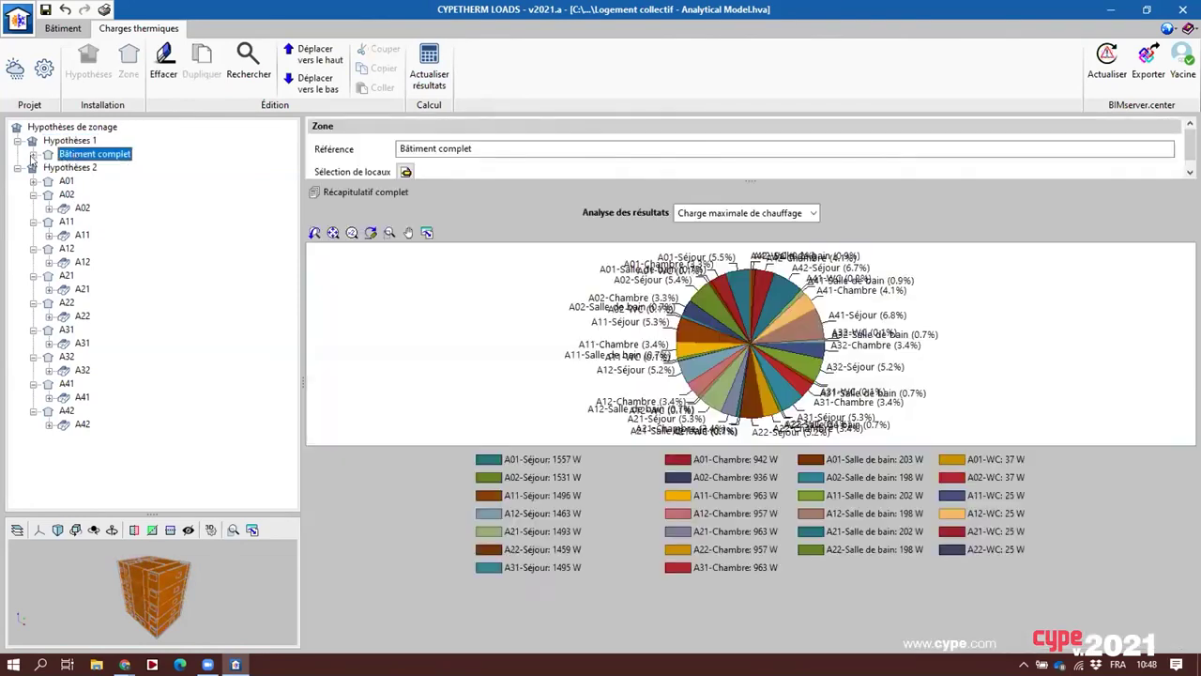
pyautogui.click(33, 154)
pyautogui.click(787, 214)
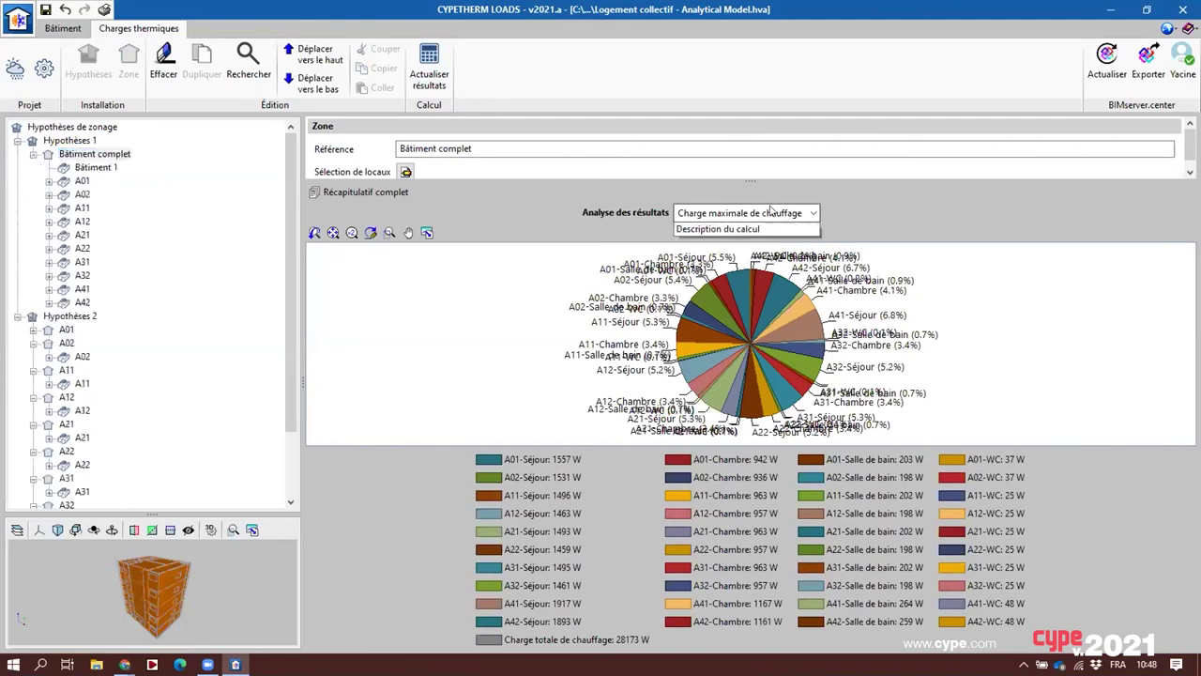
pyautogui.click(751, 244)
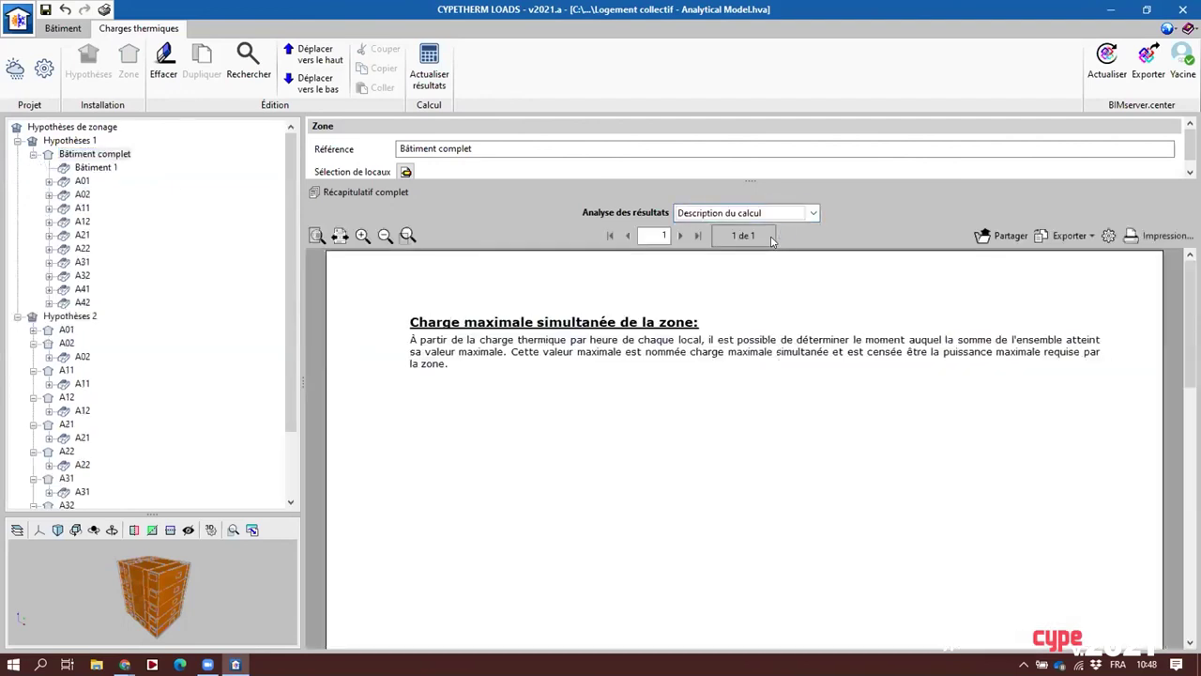
pyautogui.click(775, 214)
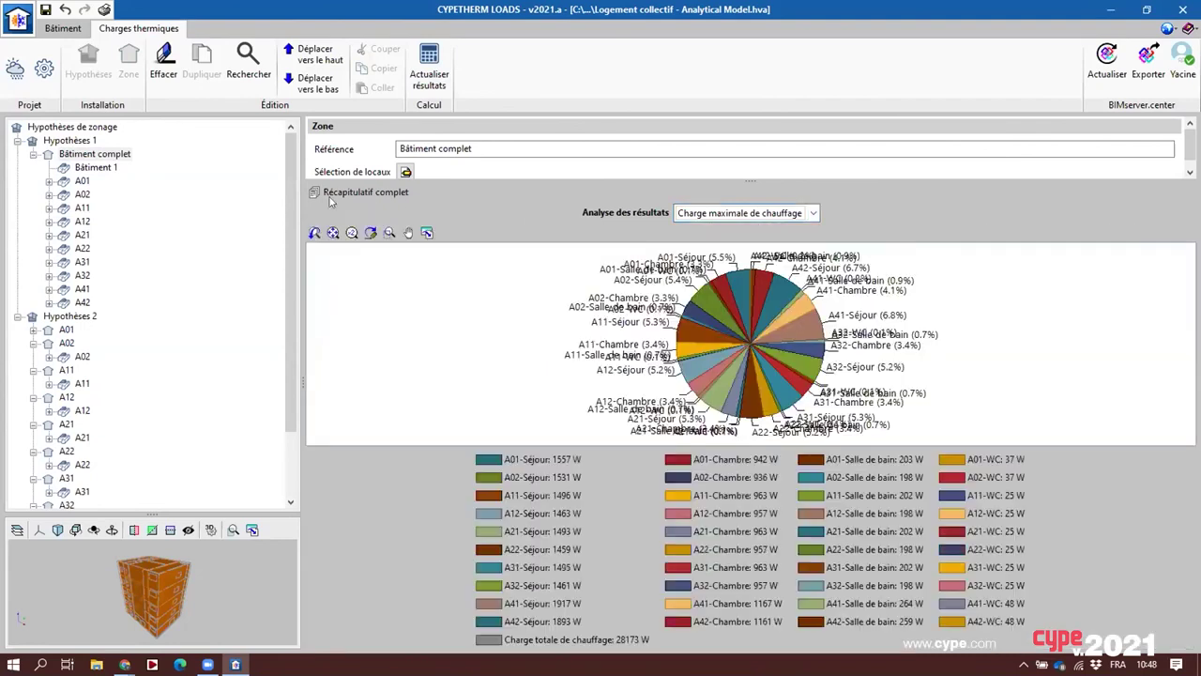
# Examine the maximum heating load chart and the complete heating load summary for room A11-Séjour
pyautogui.click(70, 206)
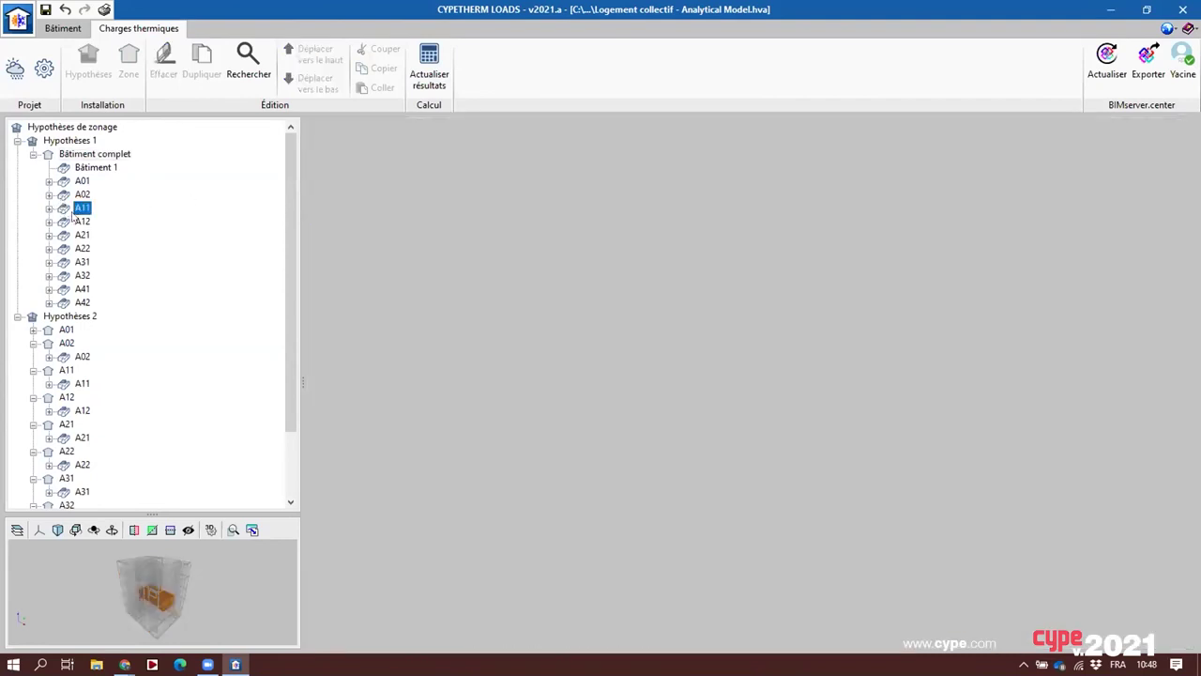
pyautogui.click(49, 207)
pyautogui.click(77, 222)
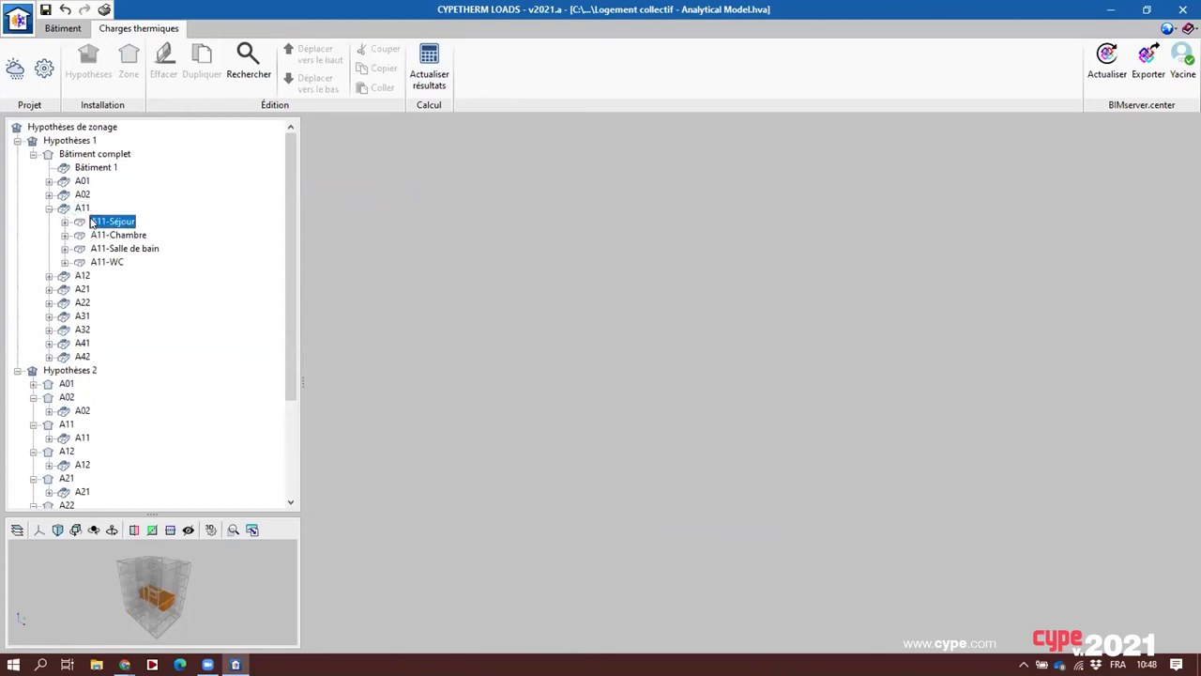
pyautogui.click(861, 131)
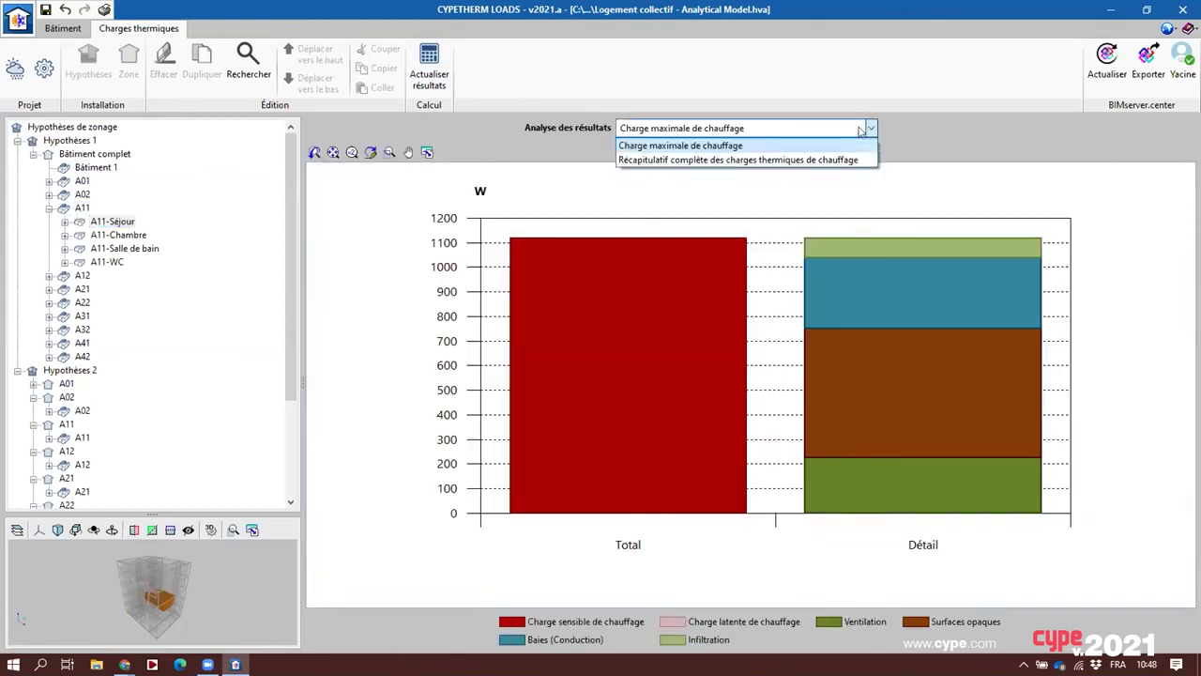
pyautogui.click(850, 159)
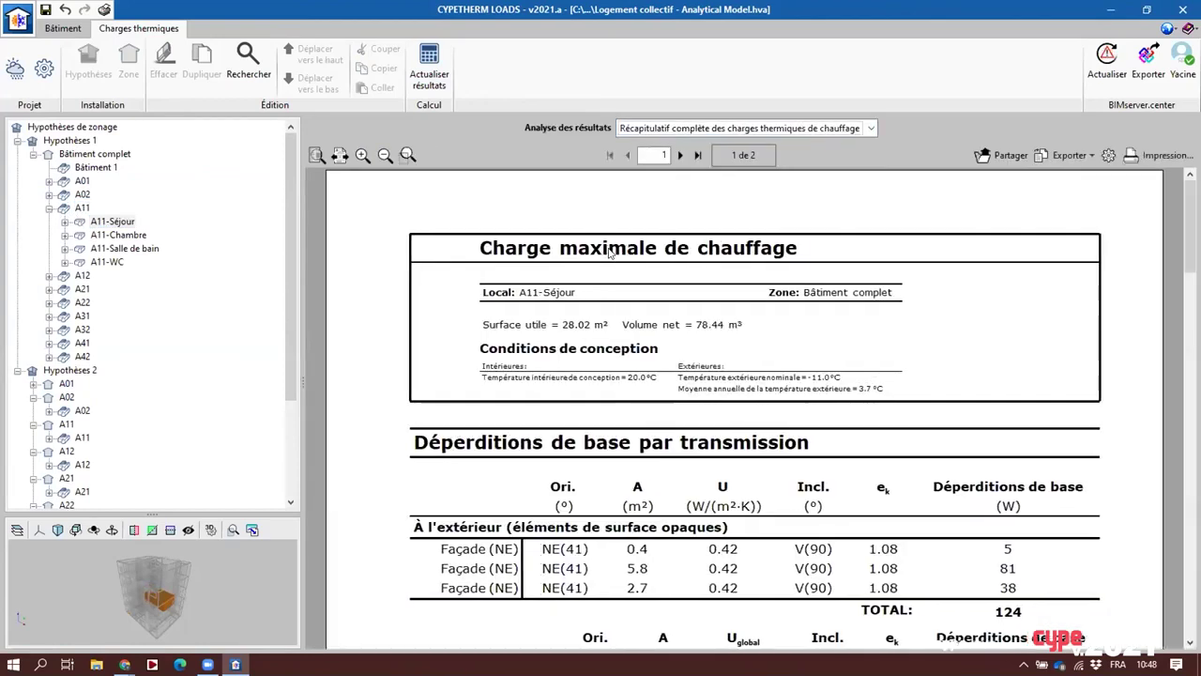
pyautogui.scroll(-20, 608, 273)
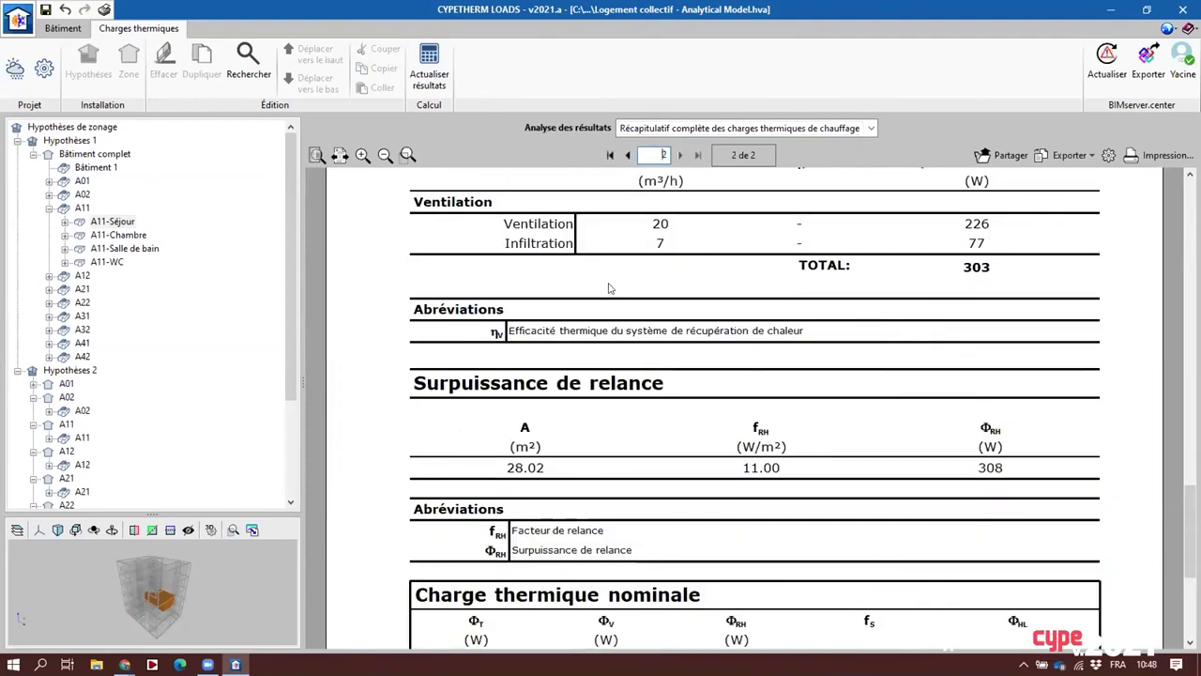
pyautogui.scroll(10, 606, 287)
# Inspect the ventilation and vertical elements of room A11-Séjour, including the calculation description of the second NE façade
pyautogui.click(63, 221)
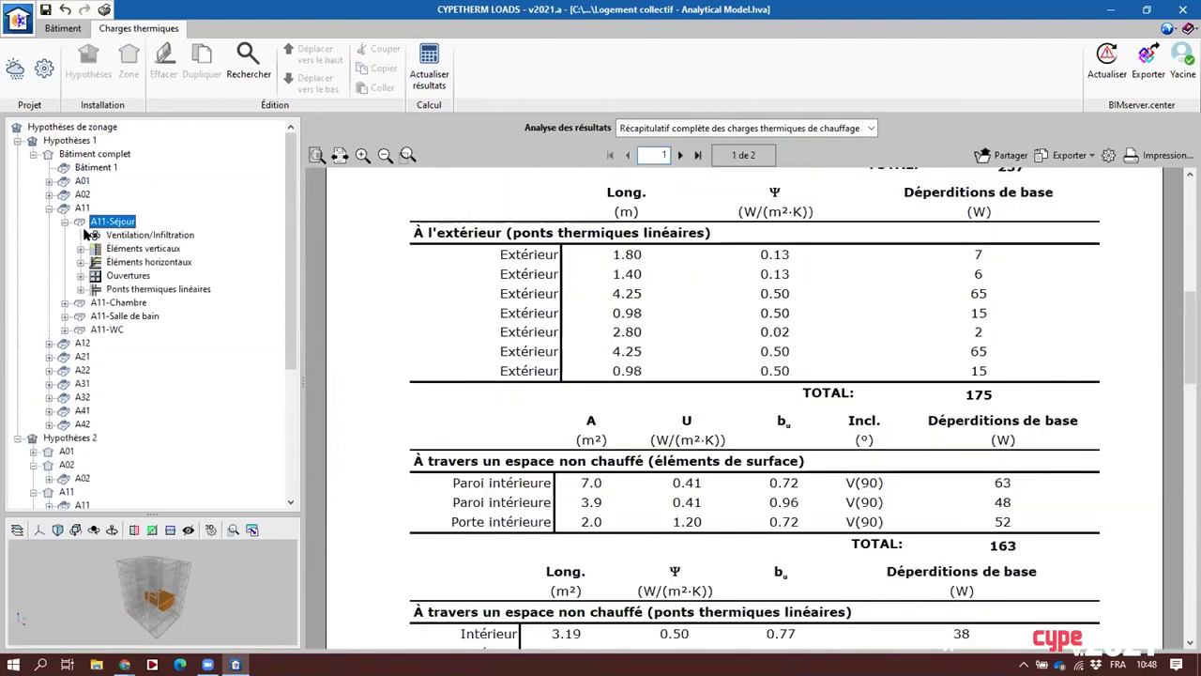
pyautogui.click(119, 236)
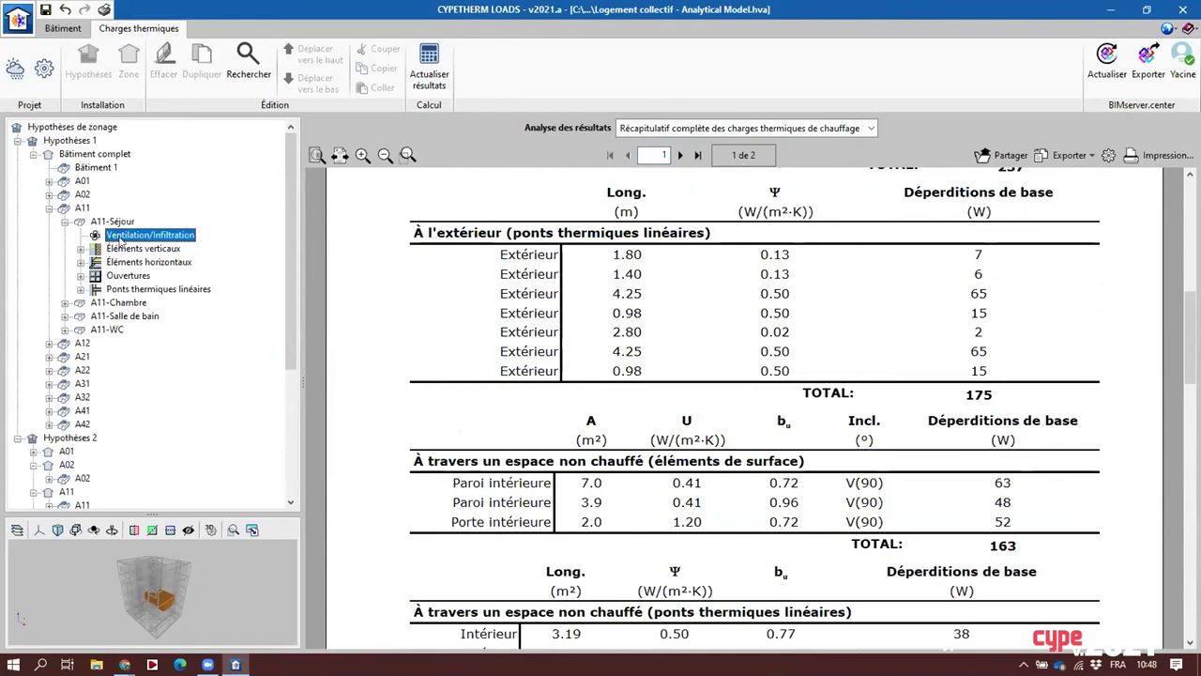
pyautogui.click(120, 247)
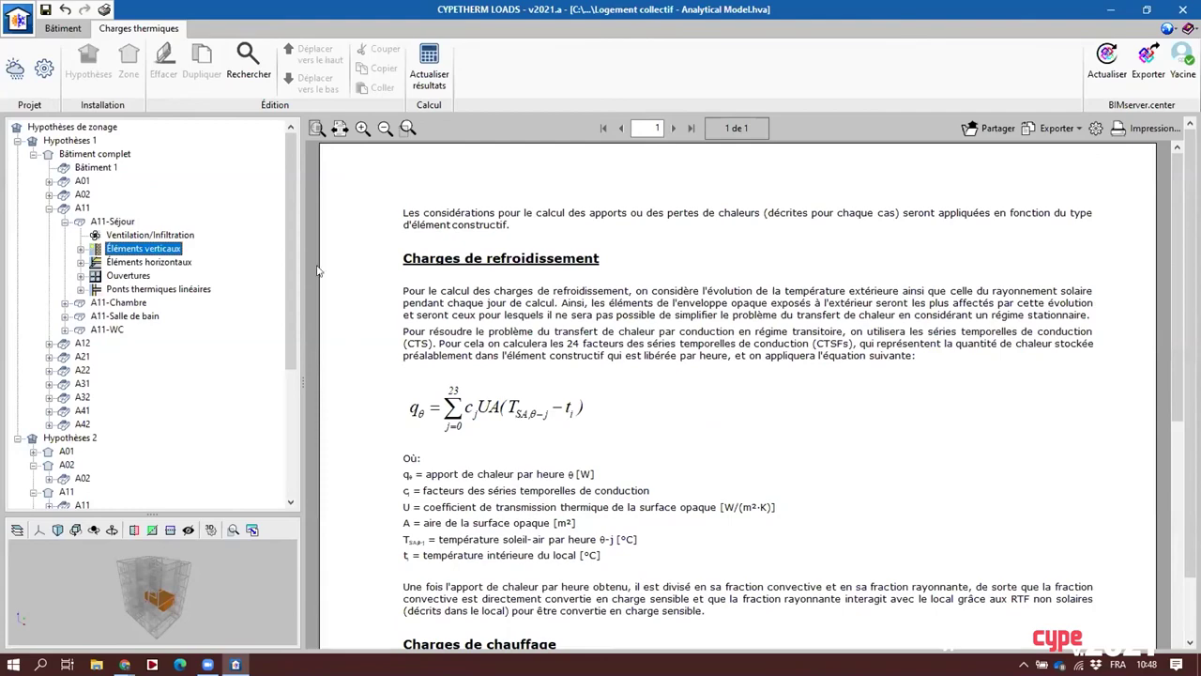
pyautogui.click(80, 248)
pyautogui.click(132, 263)
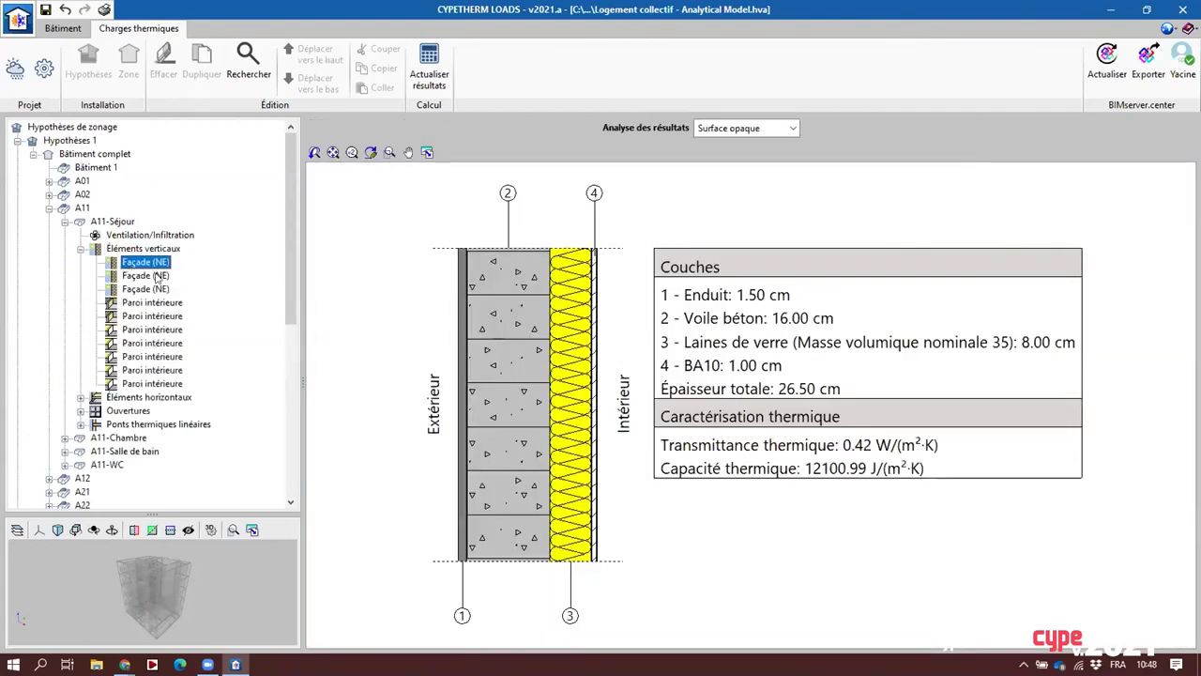
pyautogui.click(143, 275)
pyautogui.click(761, 126)
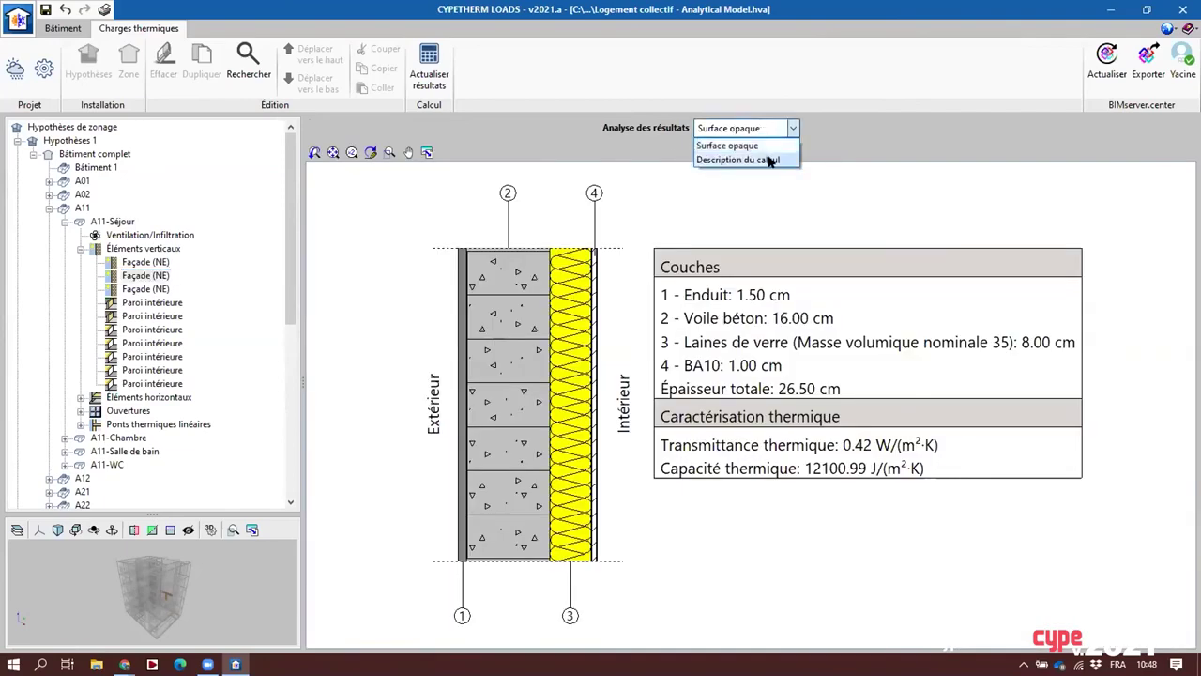
pyautogui.click(769, 161)
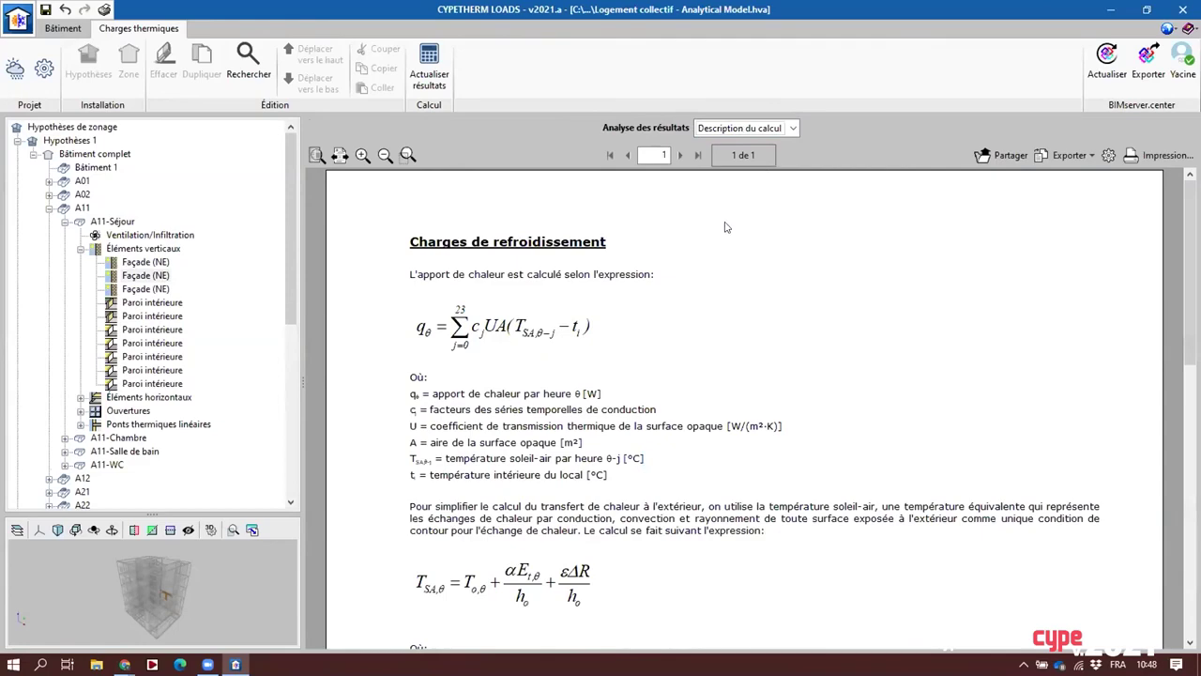
pyautogui.scroll(-10, 734, 247)
pyautogui.scroll(5, 735, 248)
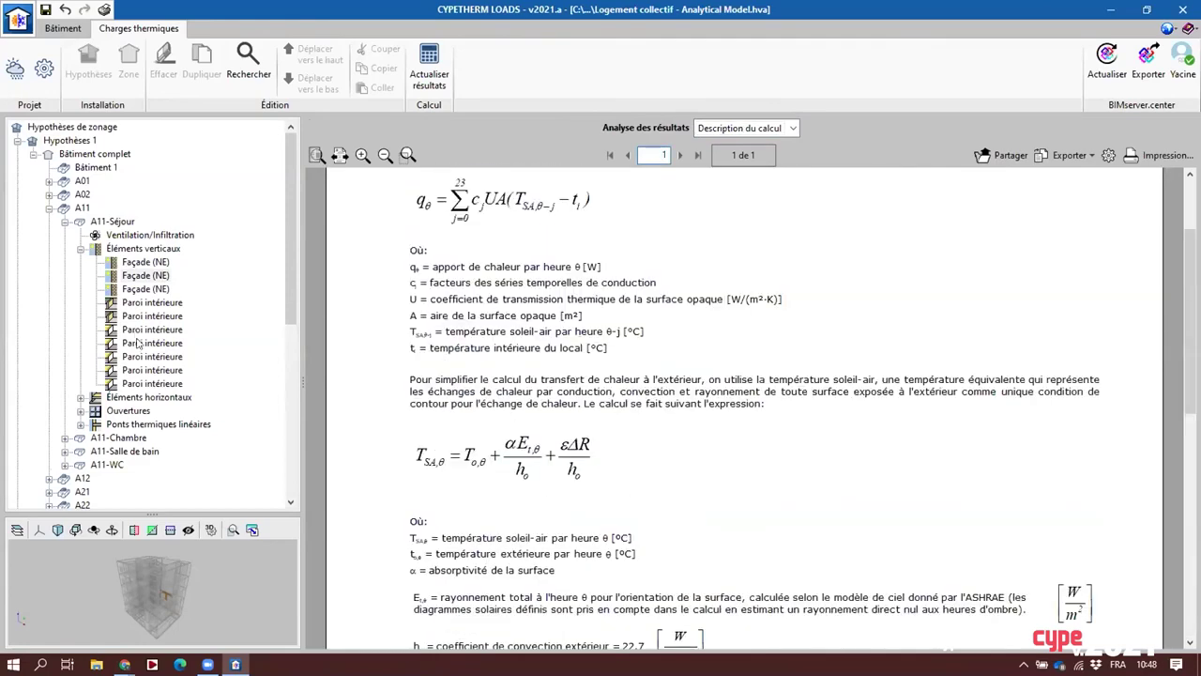
# Review the horizontal elements and openings of room A11-Séjour, including the calculation description of its first exterior window
pyautogui.click(117, 397)
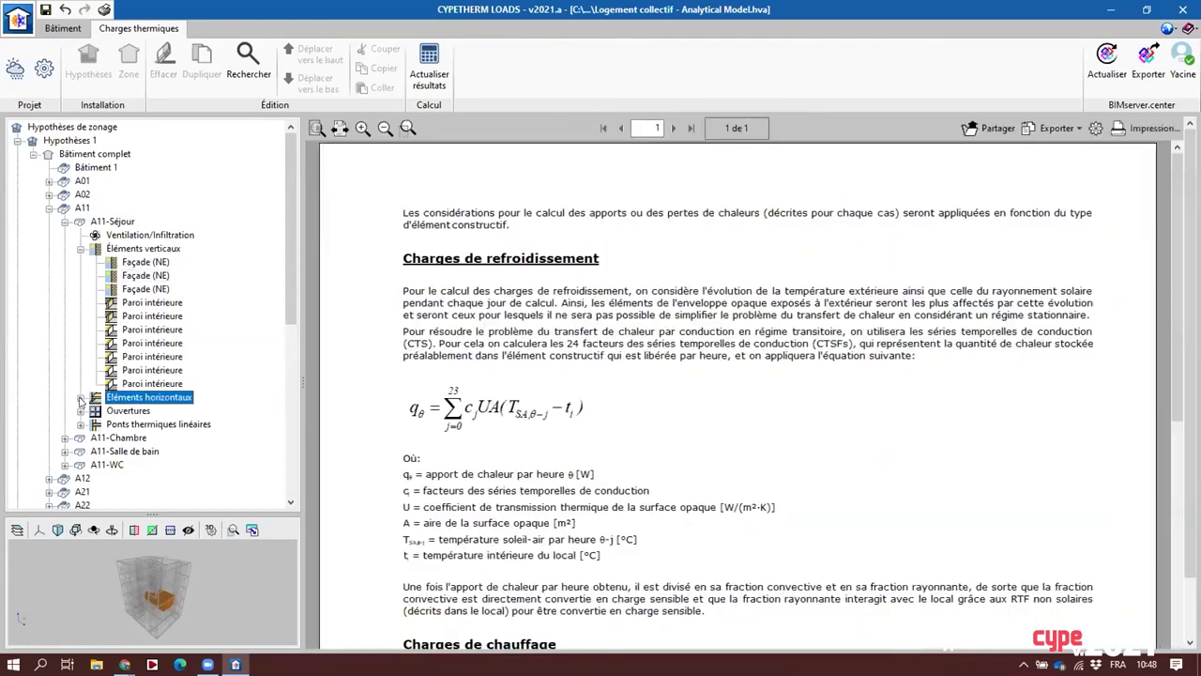
pyautogui.scroll(-3, 81, 399)
pyautogui.doubleClick(111, 275)
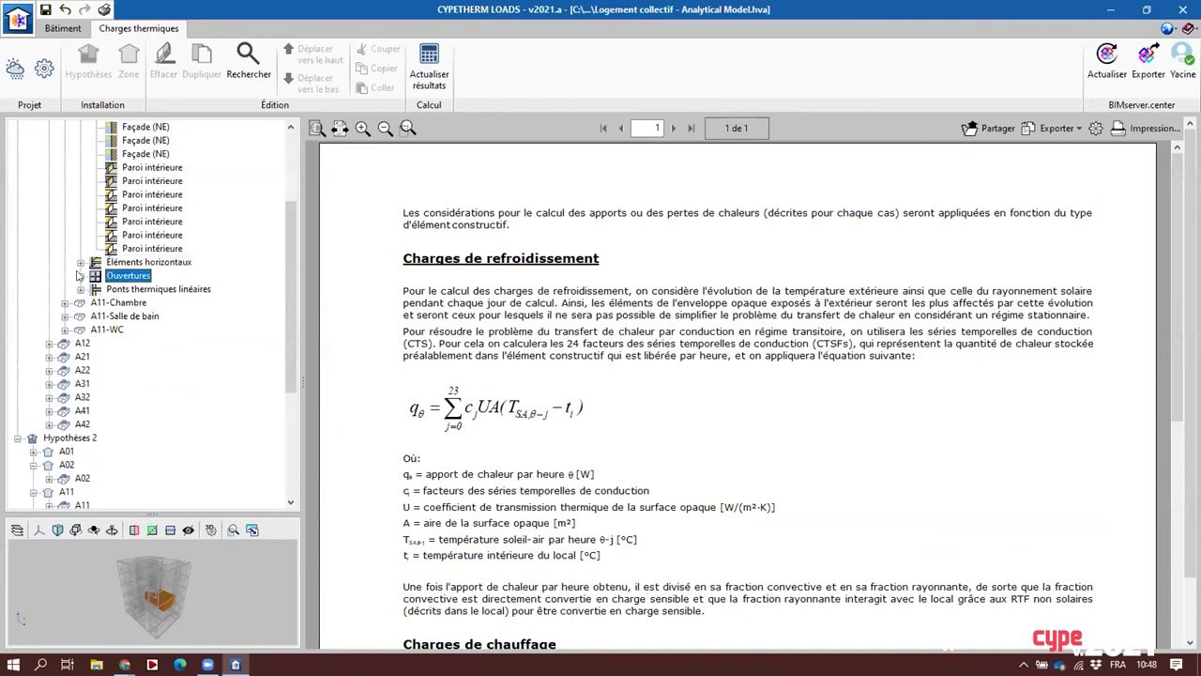
pyautogui.click(134, 289)
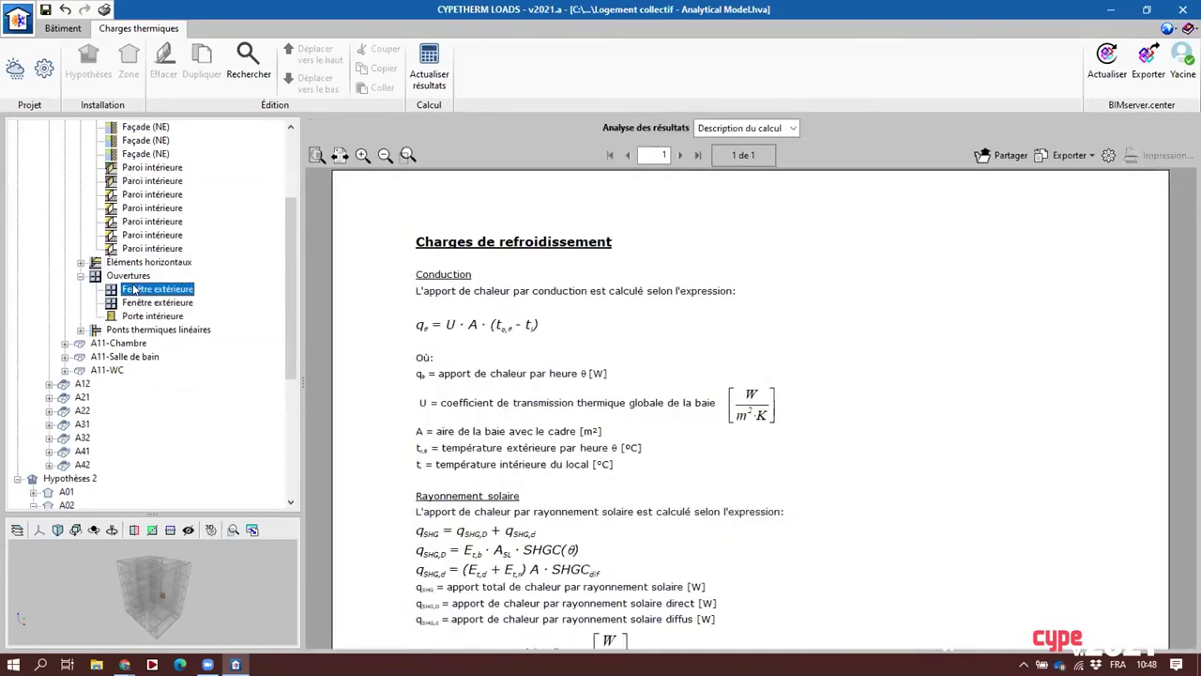
pyautogui.scroll(-3, 627, 353)
pyautogui.scroll(3, 626, 353)
# Examine the linear thermal bridges of A11-Séjour and read the calculation description of the first exterior bridge
pyautogui.click(131, 329)
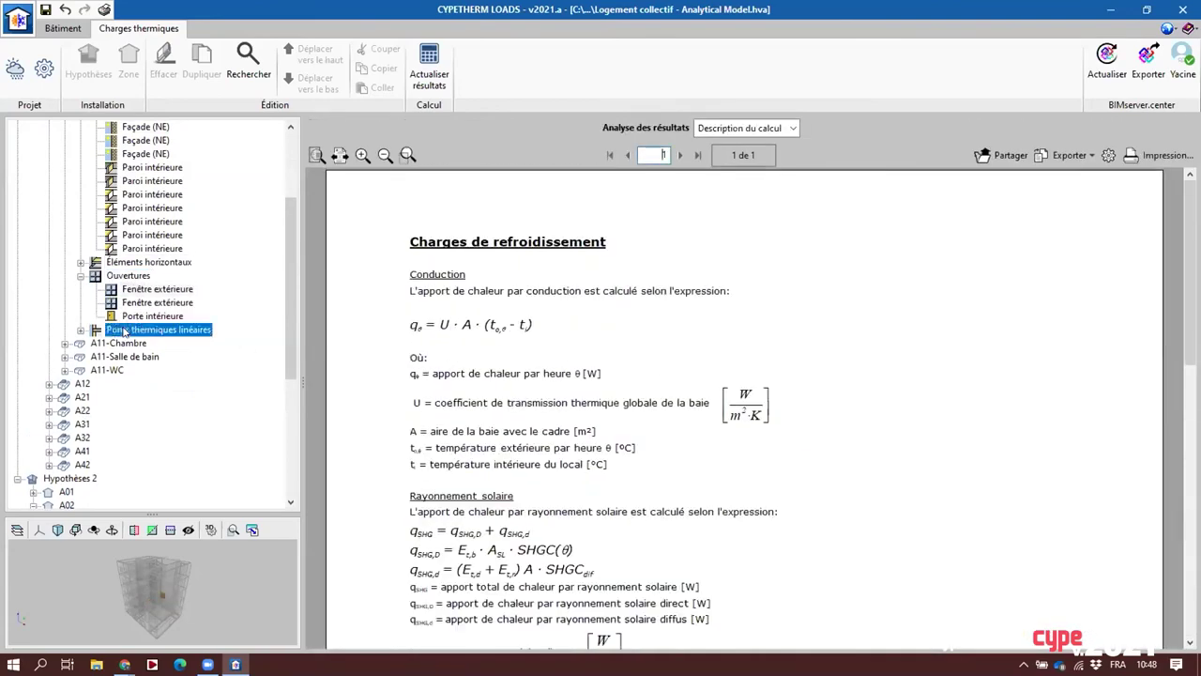
pyautogui.click(82, 330)
pyautogui.click(123, 345)
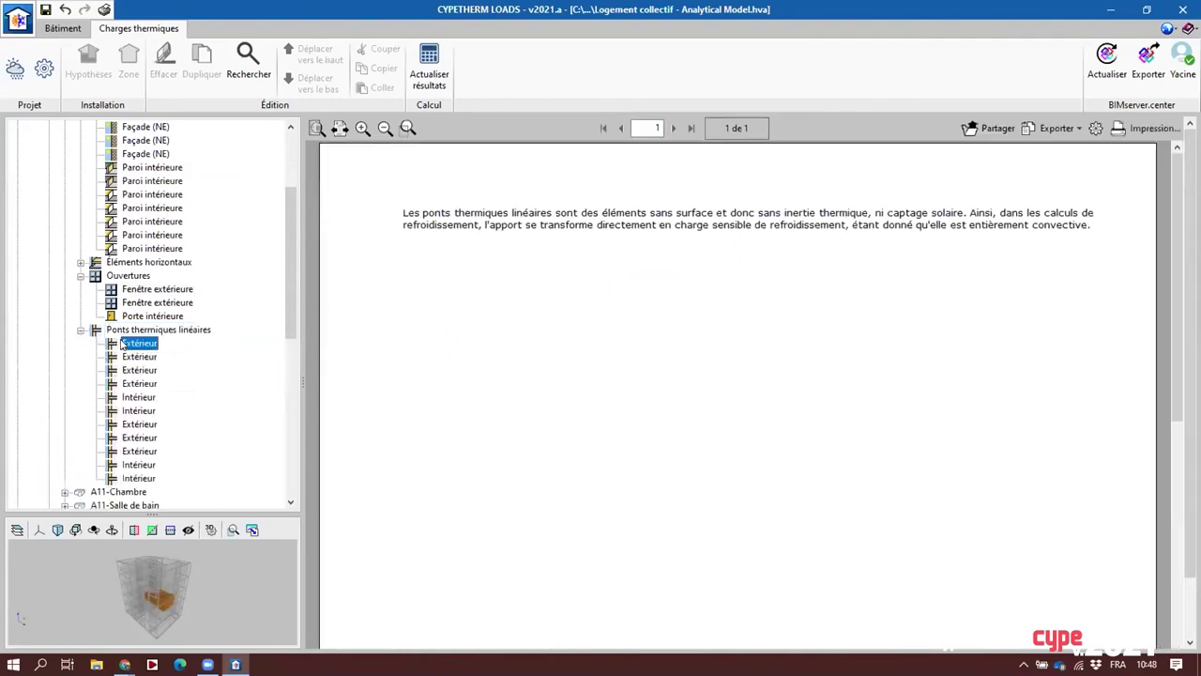
pyautogui.scroll(-3, 727, 422)
pyautogui.scroll(3, 727, 422)
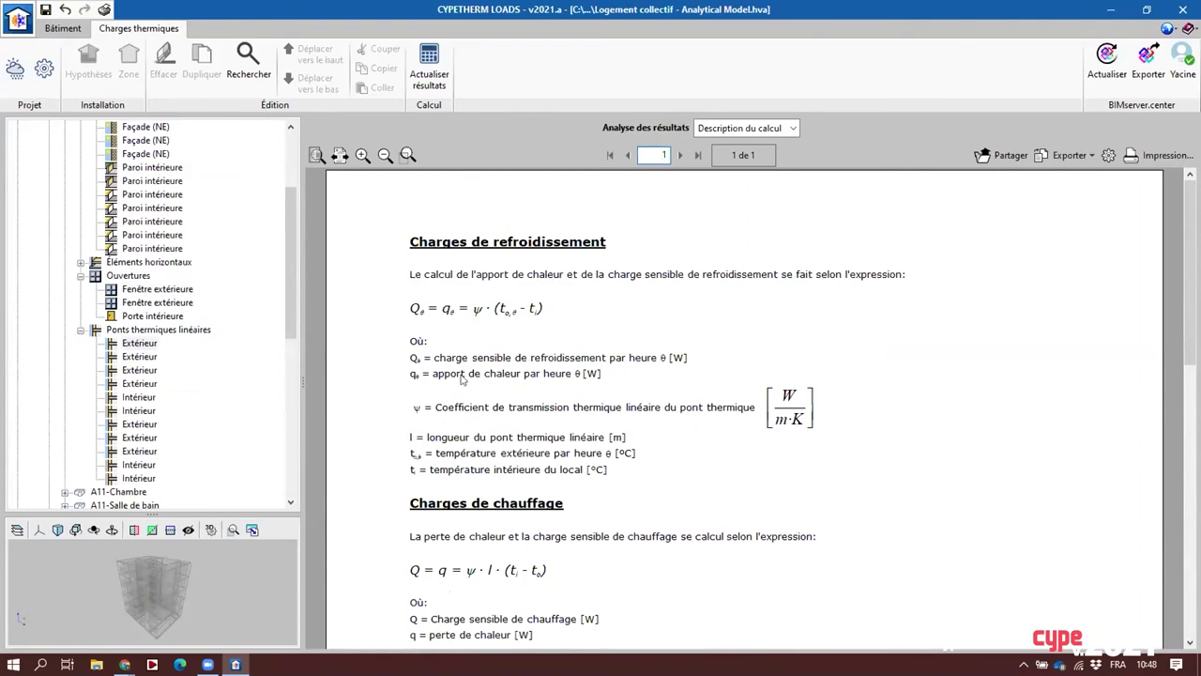
pyautogui.scroll(-6, 858, 490)
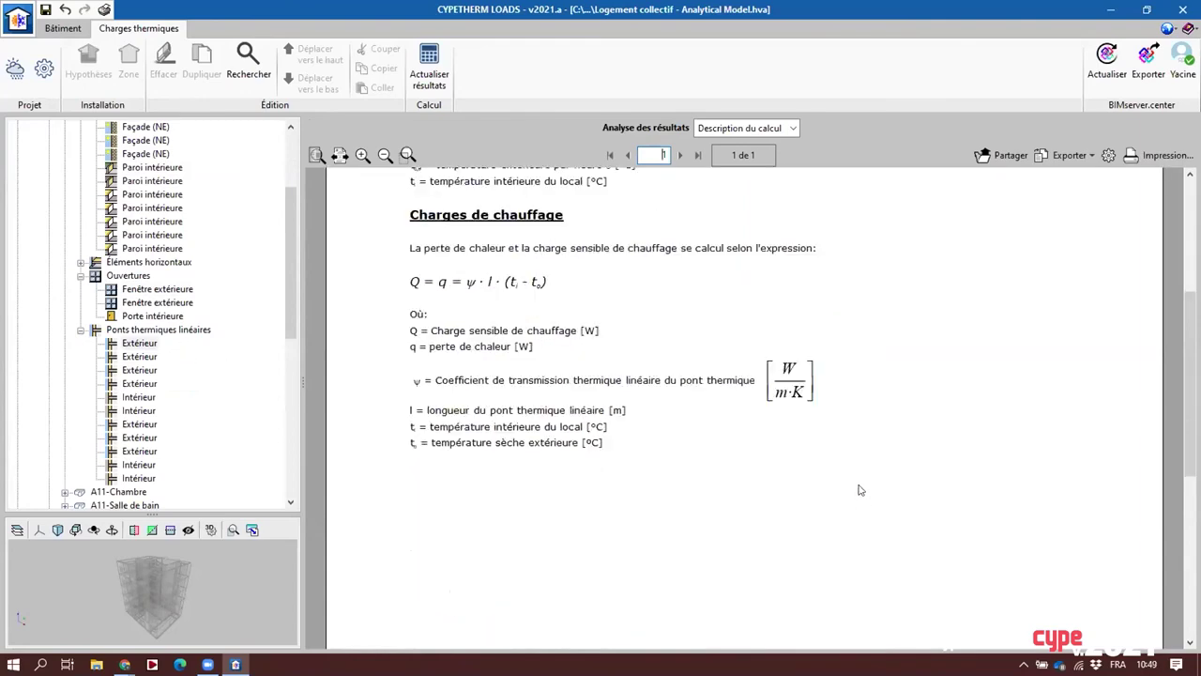
pyautogui.scroll(6, 858, 489)
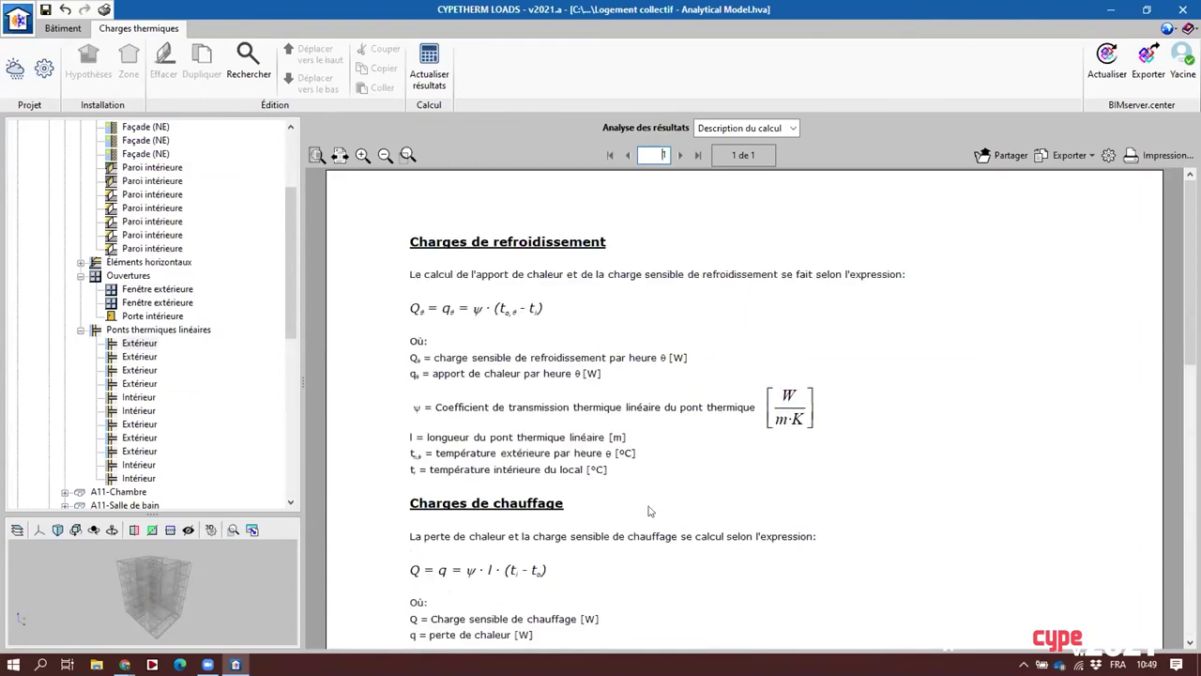
# Enlarge the 3D model view and examine from several angles where the room owning the linear thermal bridges is located
pyautogui.moveTo(158, 513); pyautogui.dragTo(174, 404)
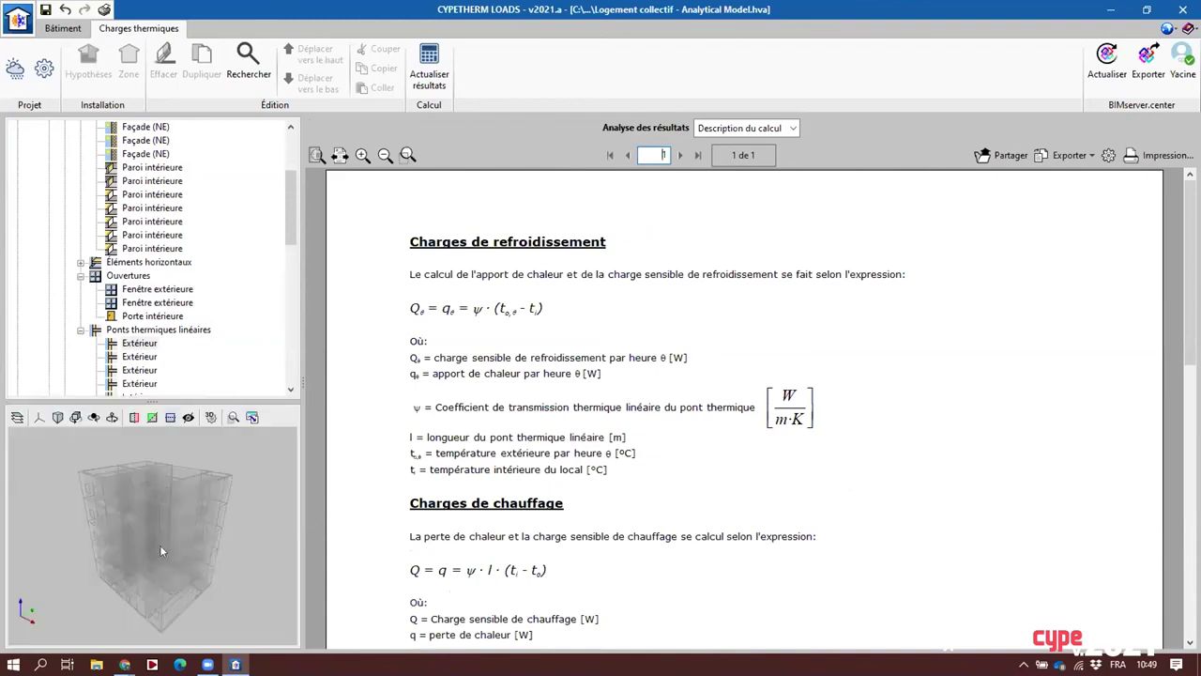
pyautogui.moveTo(188, 563)
pyautogui.mouseDown(button='middle')
pyautogui.moveTo(218, 504)
pyautogui.moveTo(202, 470)
pyautogui.mouseUp(button='middle')
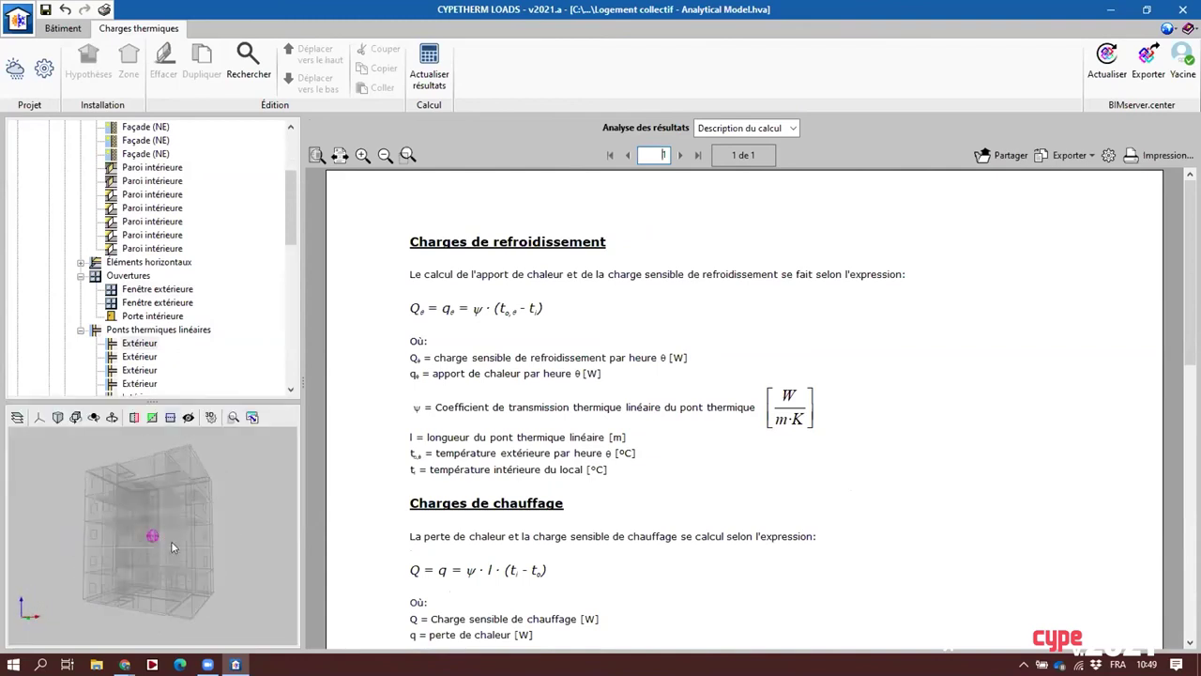
pyautogui.click(140, 330)
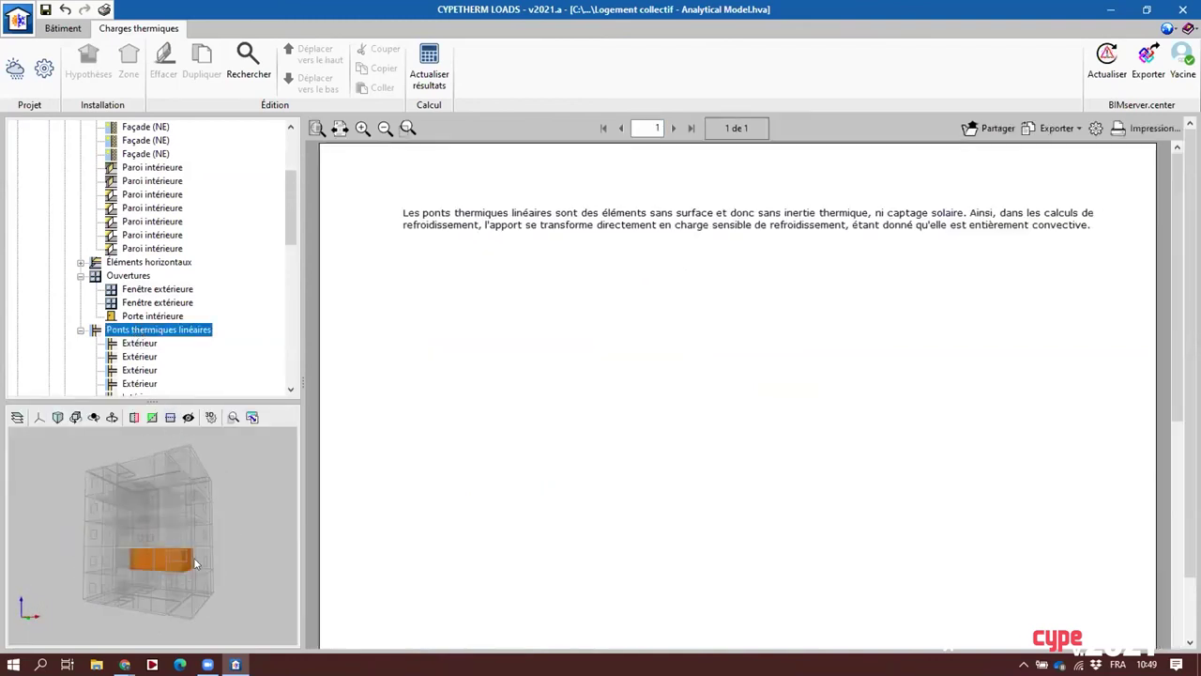
pyautogui.moveTo(150, 564); pyautogui.dragTo(153, 524, button='middle')
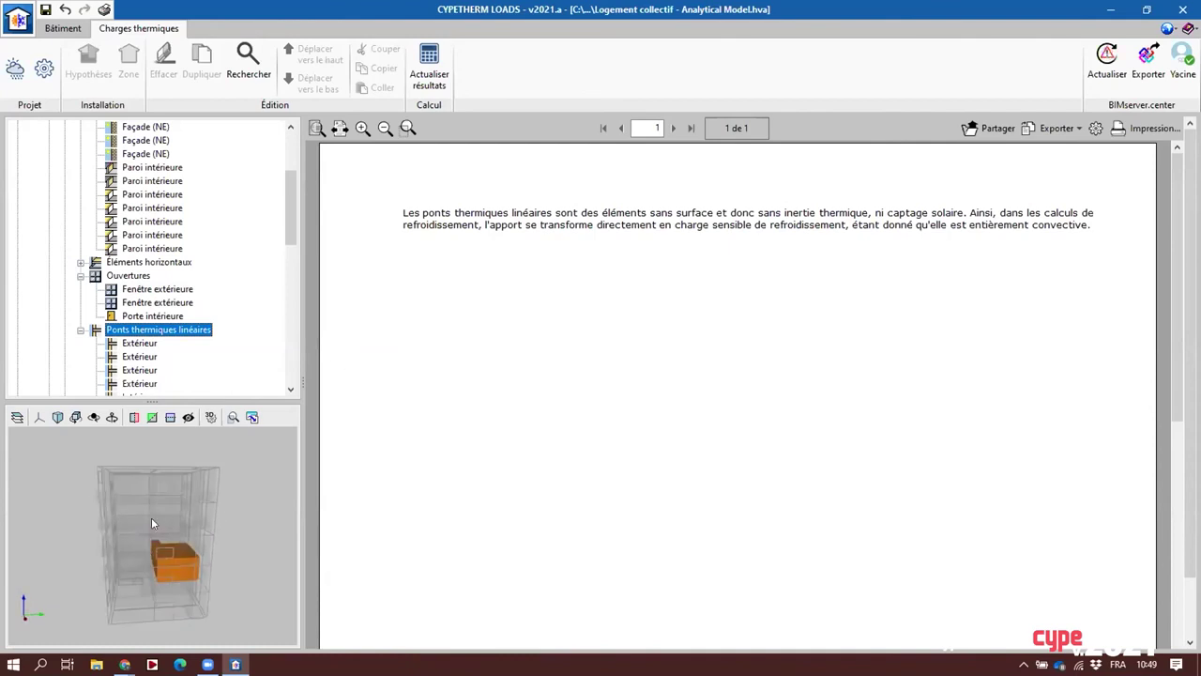
# Review the project's calculation options and site location data without changing them
pyautogui.click(44, 68)
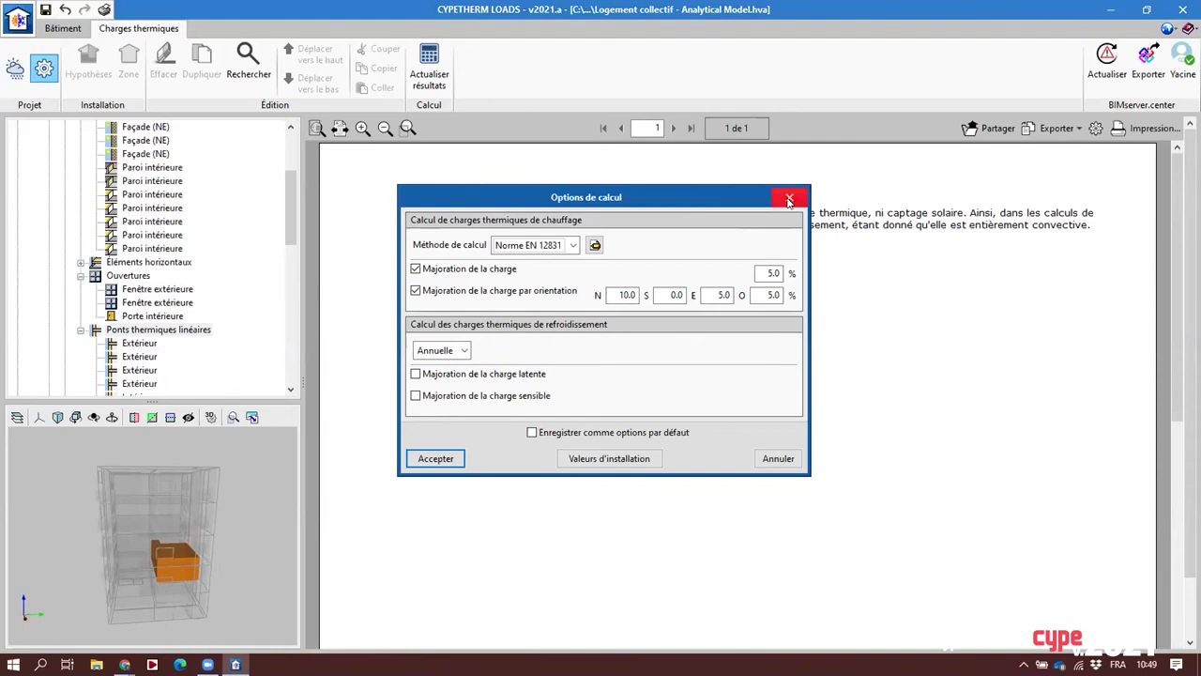
pyautogui.click(789, 199)
pyautogui.click(15, 67)
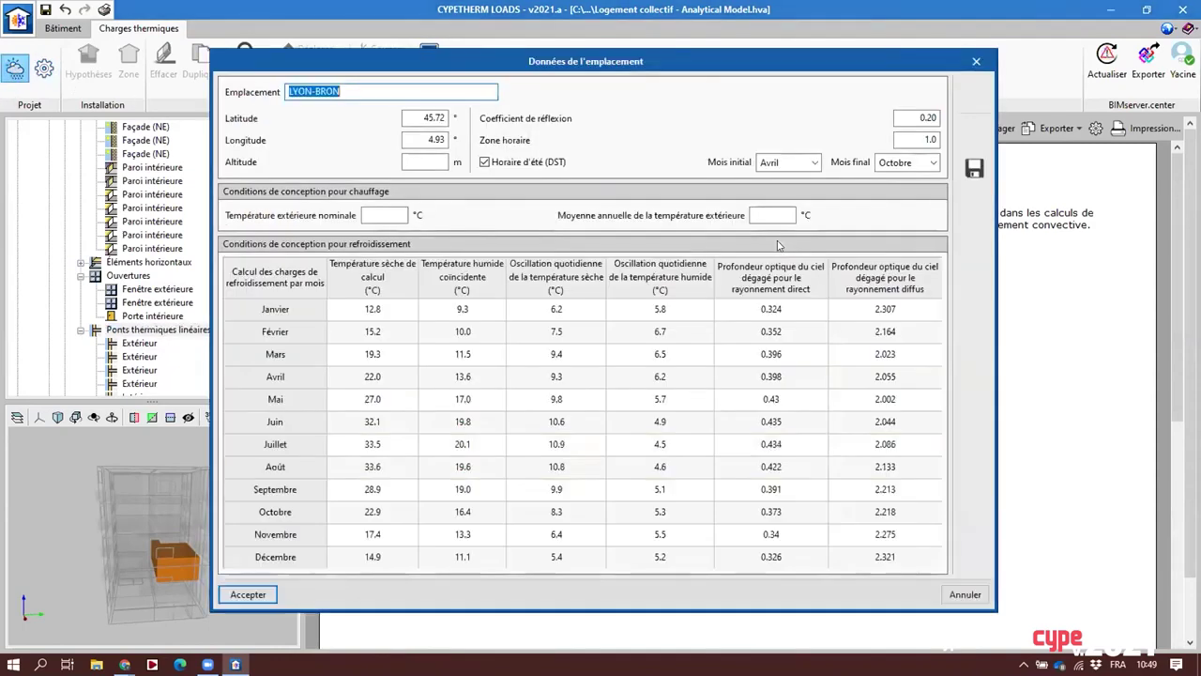
pyautogui.click(974, 62)
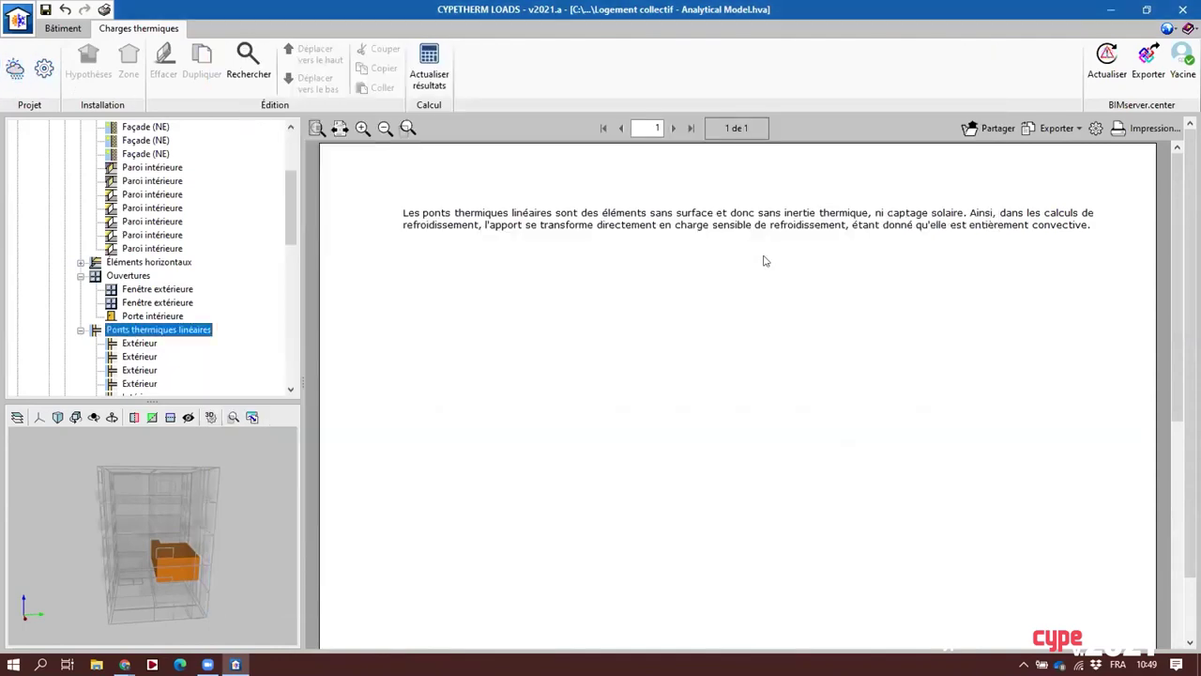
# Check the report export formats and the hypothesis selection options of the BIMserver.center IFC export, without exporting
pyautogui.click(1078, 129)
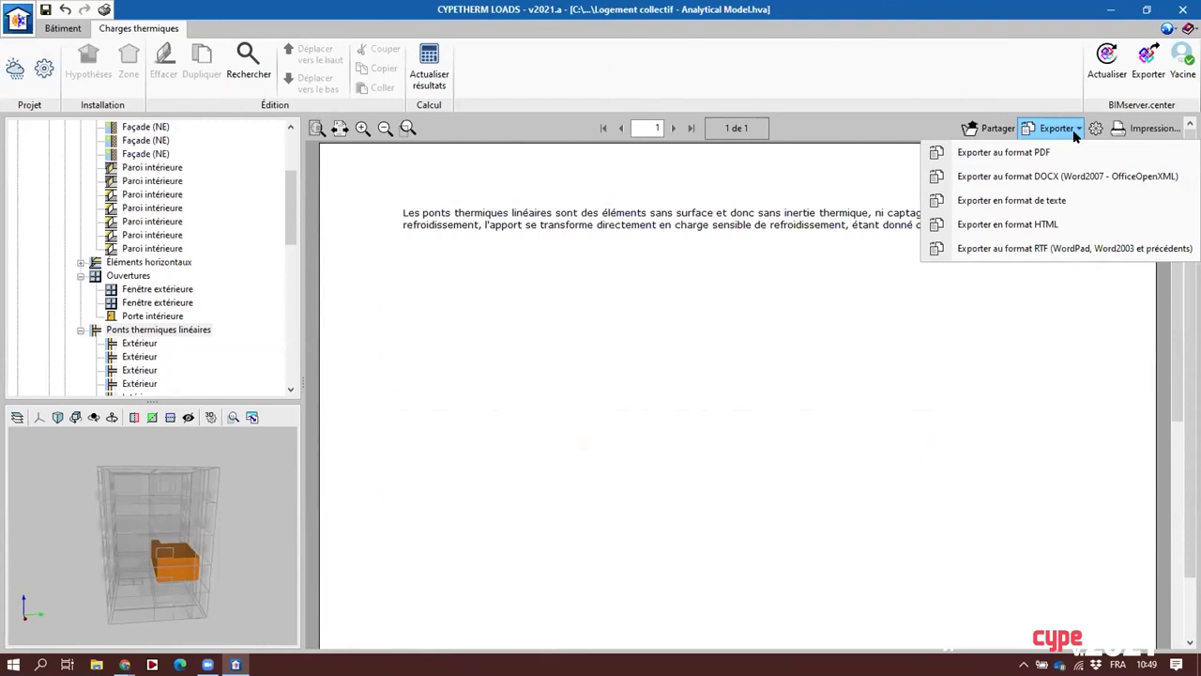
pyautogui.click(1067, 177)
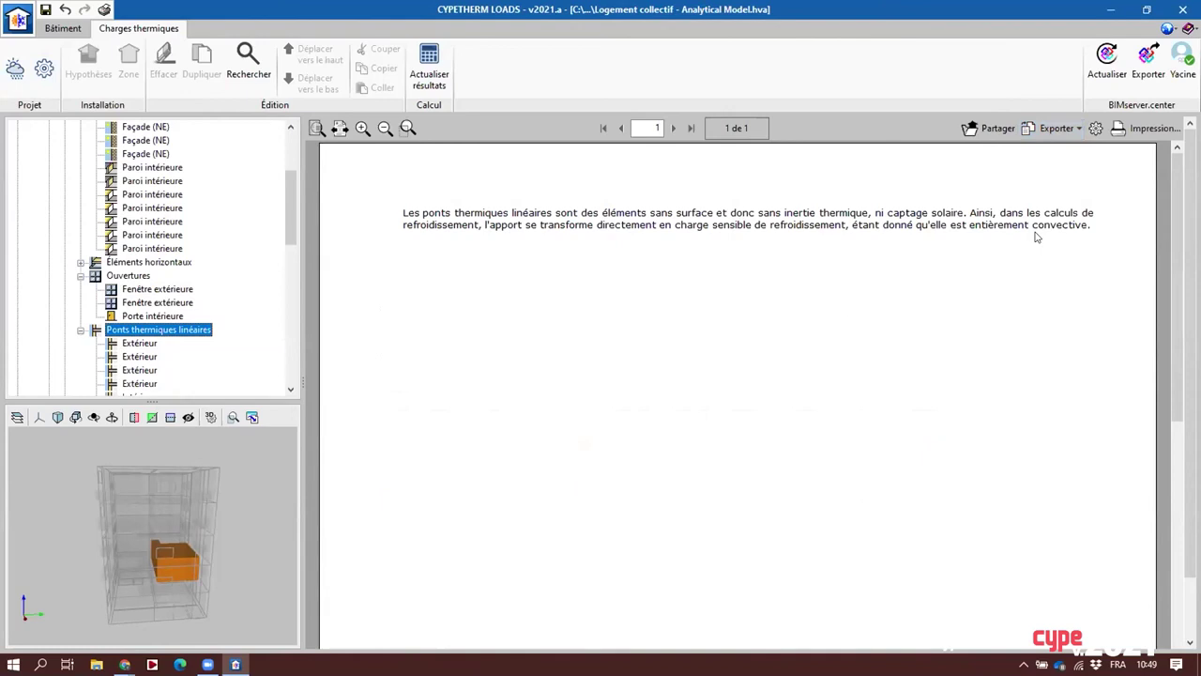
pyautogui.click(1149, 62)
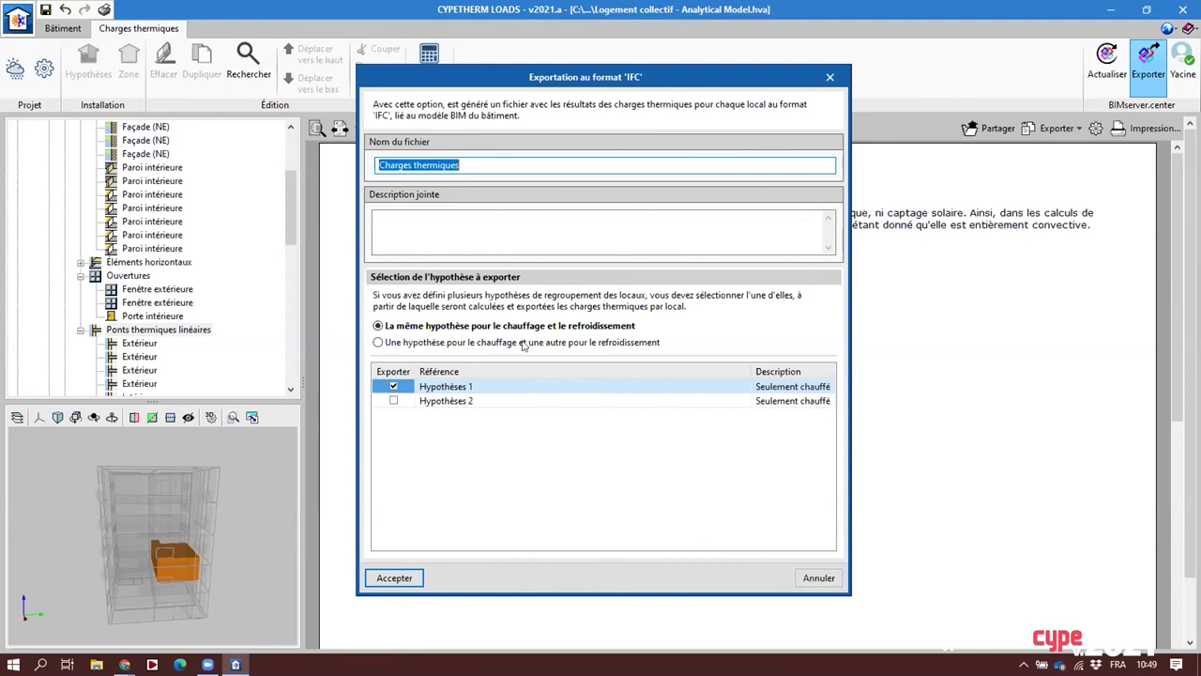
pyautogui.click(523, 344)
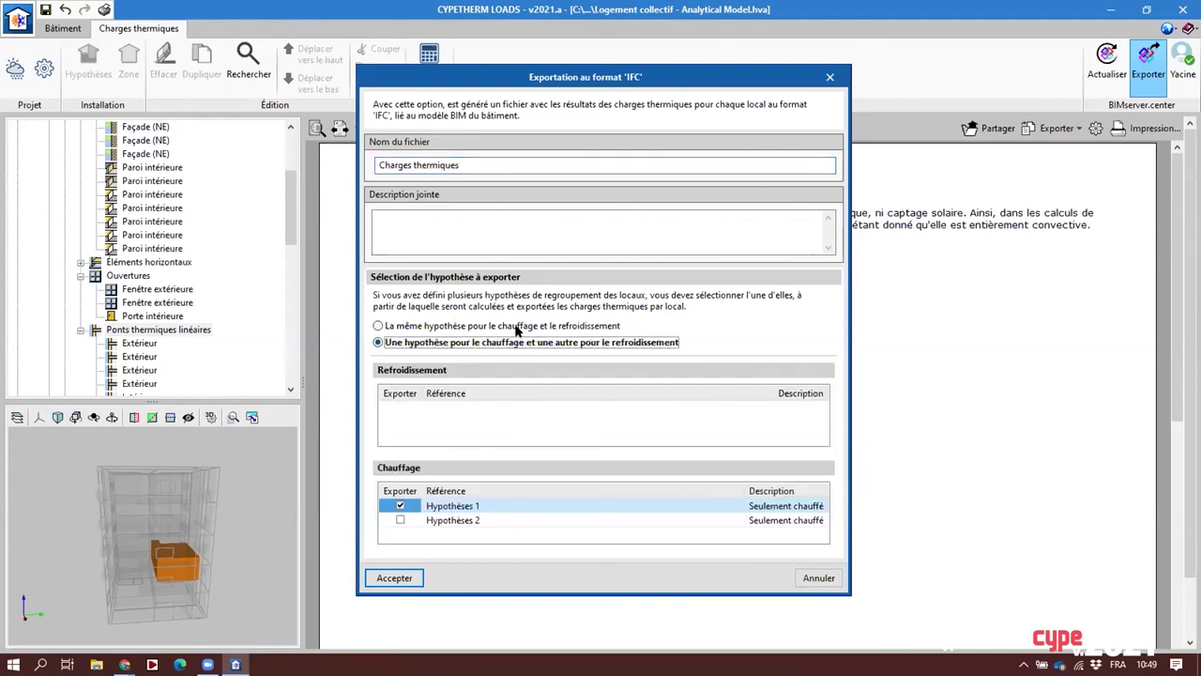
pyautogui.click(517, 326)
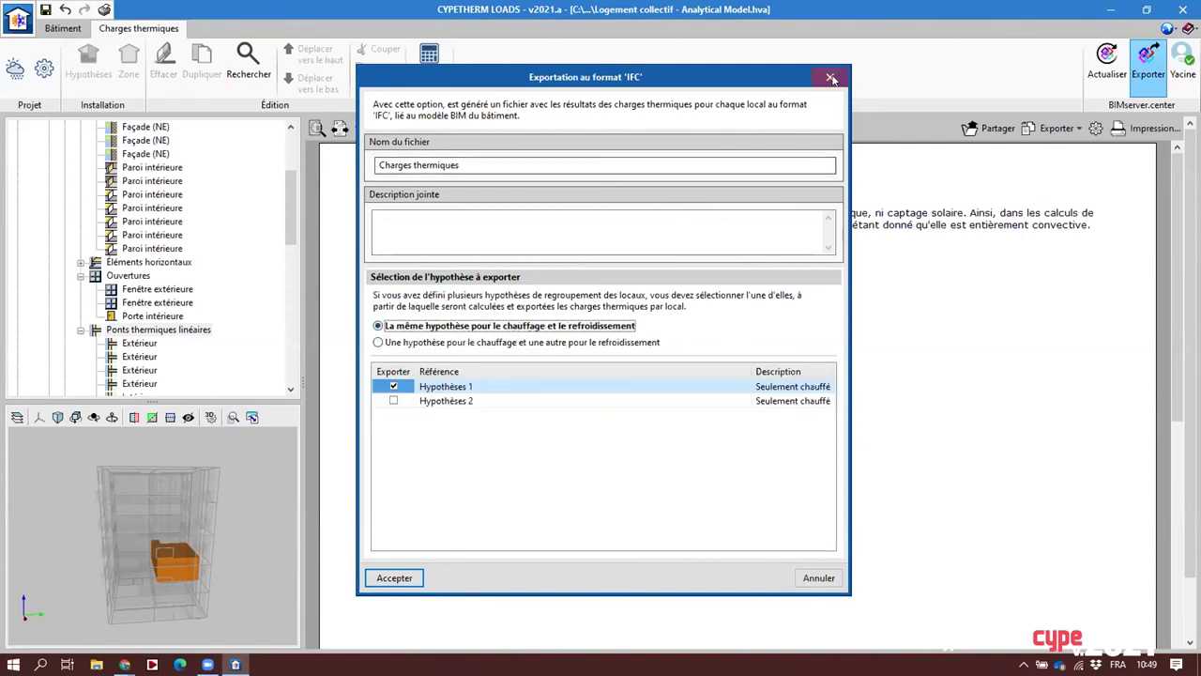
pyautogui.click(830, 78)
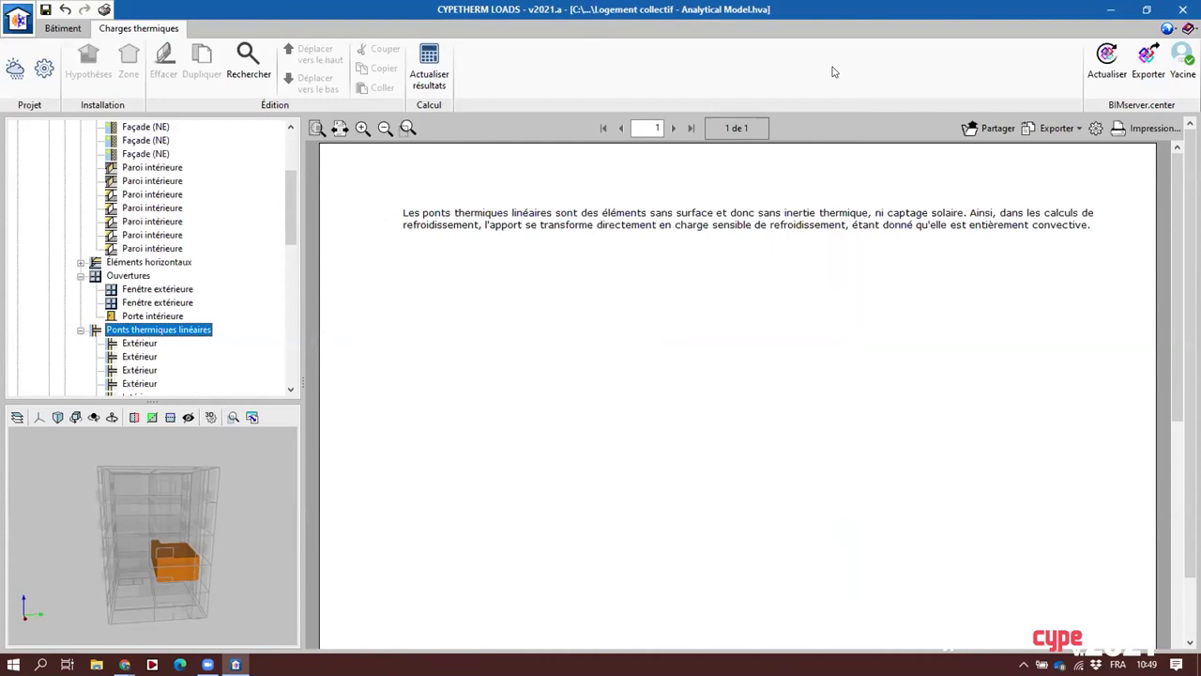
# Check which project summary reports are available, then dismiss the selection
pyautogui.click(18, 18)
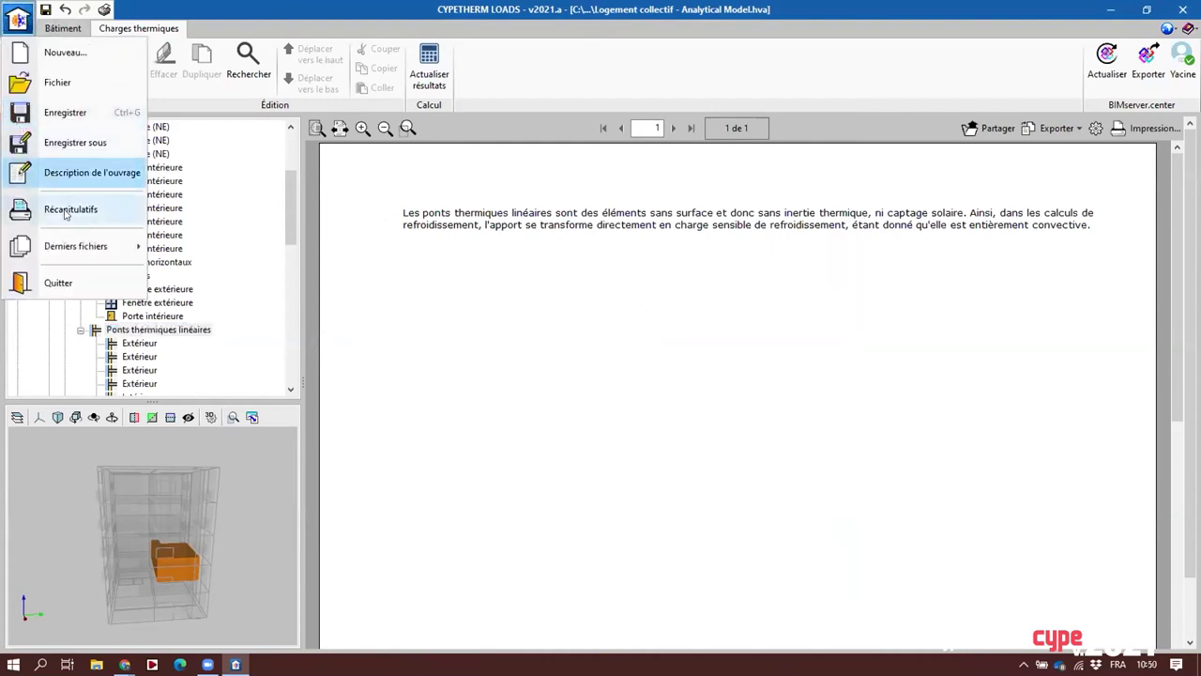
pyautogui.click(62, 173)
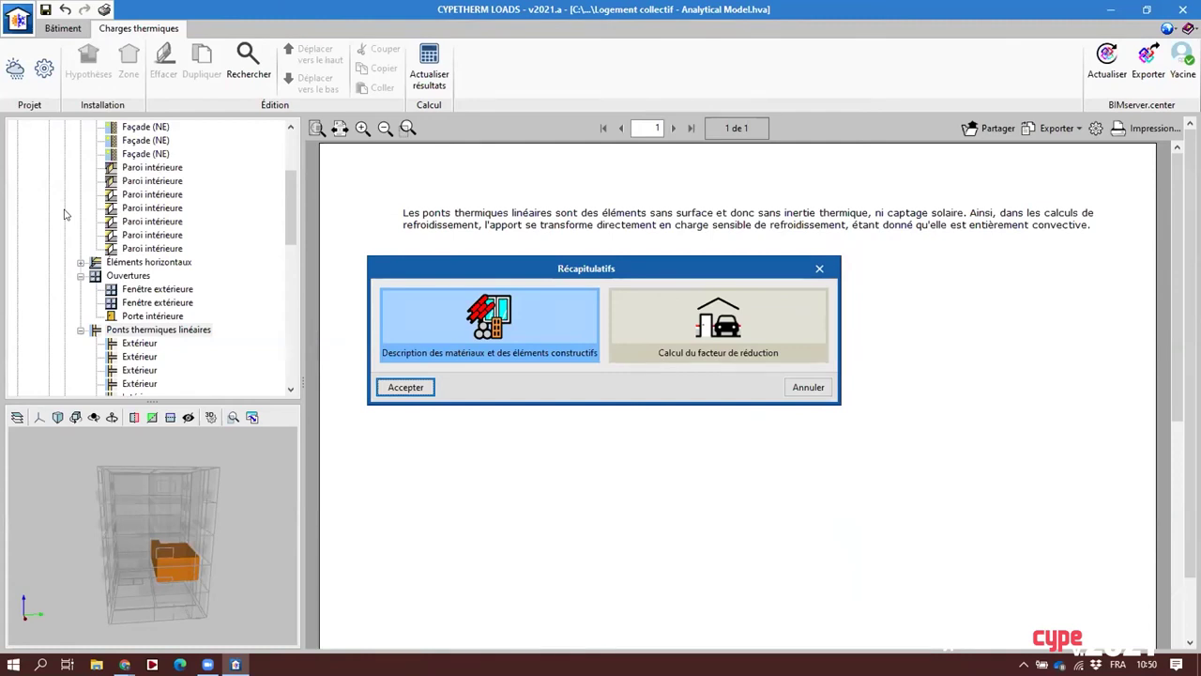
pyautogui.moveTo(594, 266); pyautogui.dragTo(601, 264)
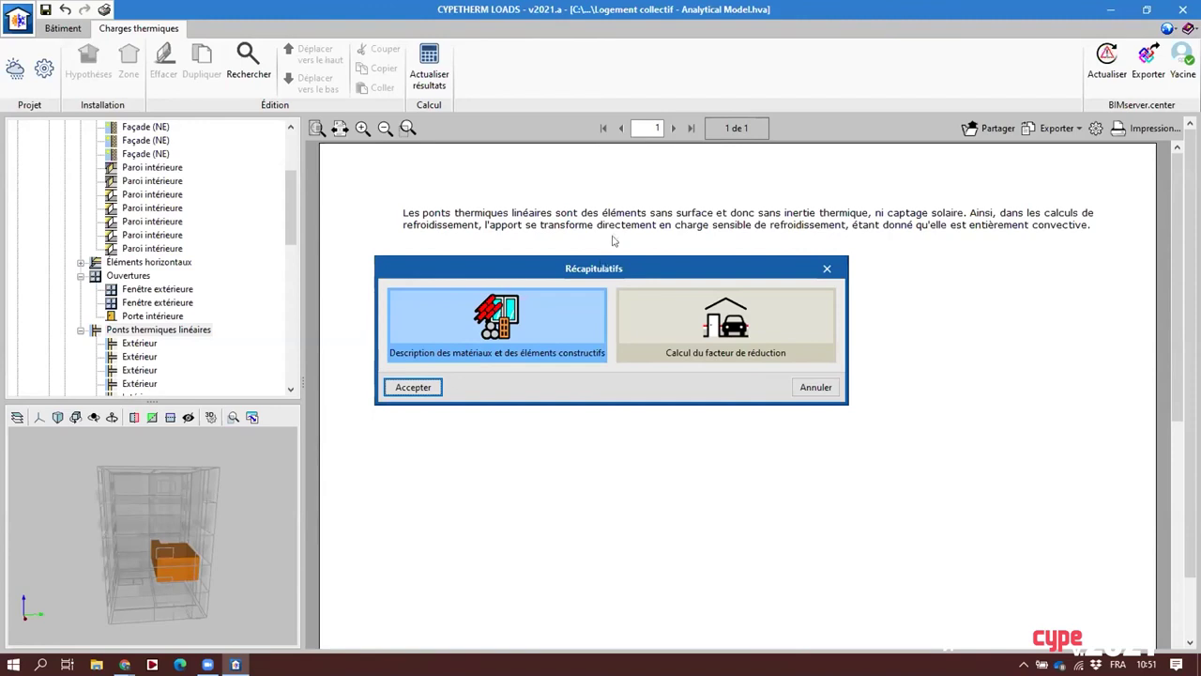
pyautogui.click(827, 270)
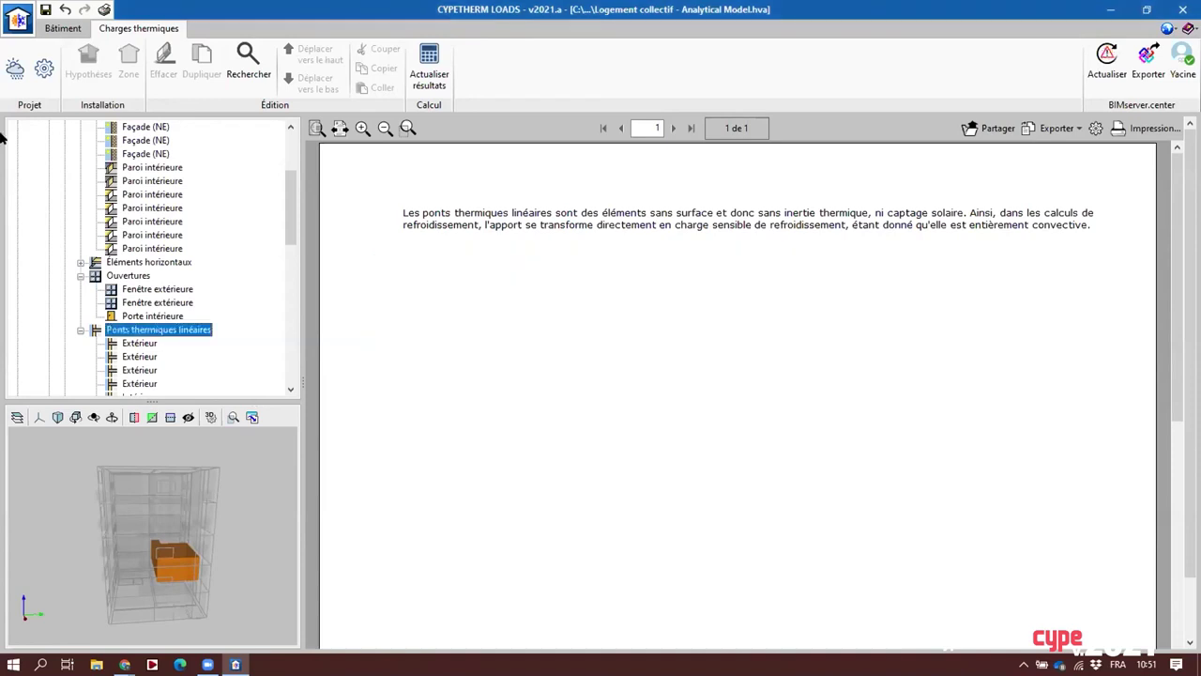
# Open the summary report describing the materials and construction elements, read through its façade, roof and partition sections, and close it
pyautogui.click(18, 17)
pyautogui.click(89, 220)
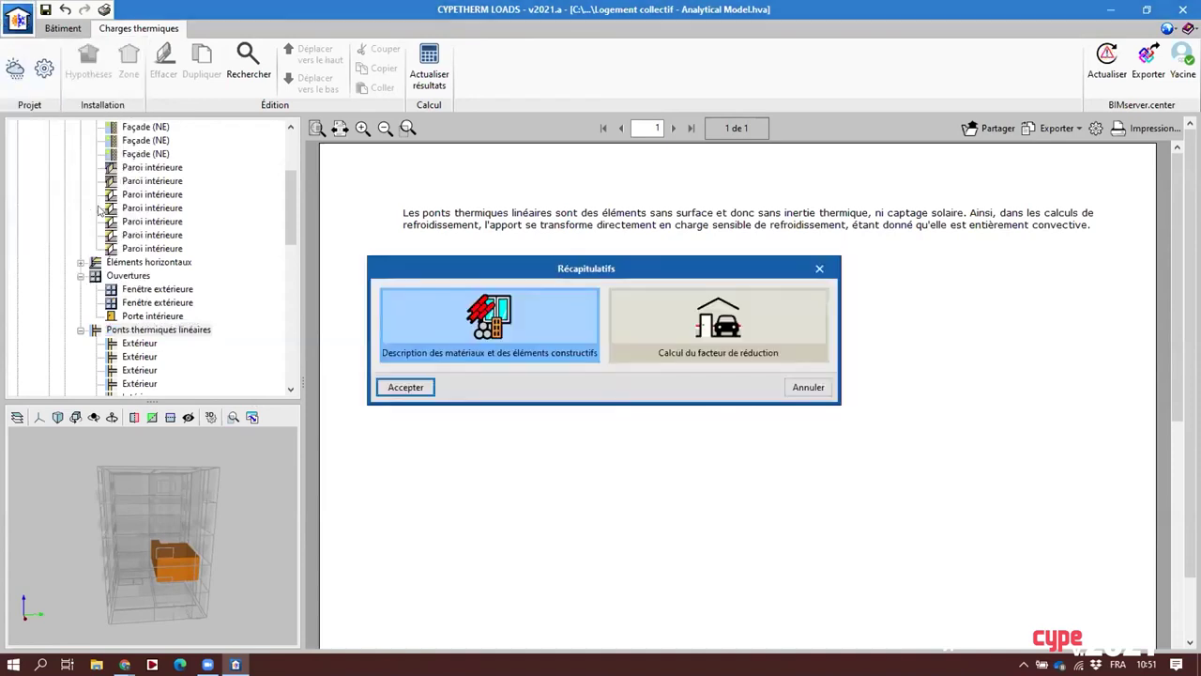
pyautogui.click(428, 388)
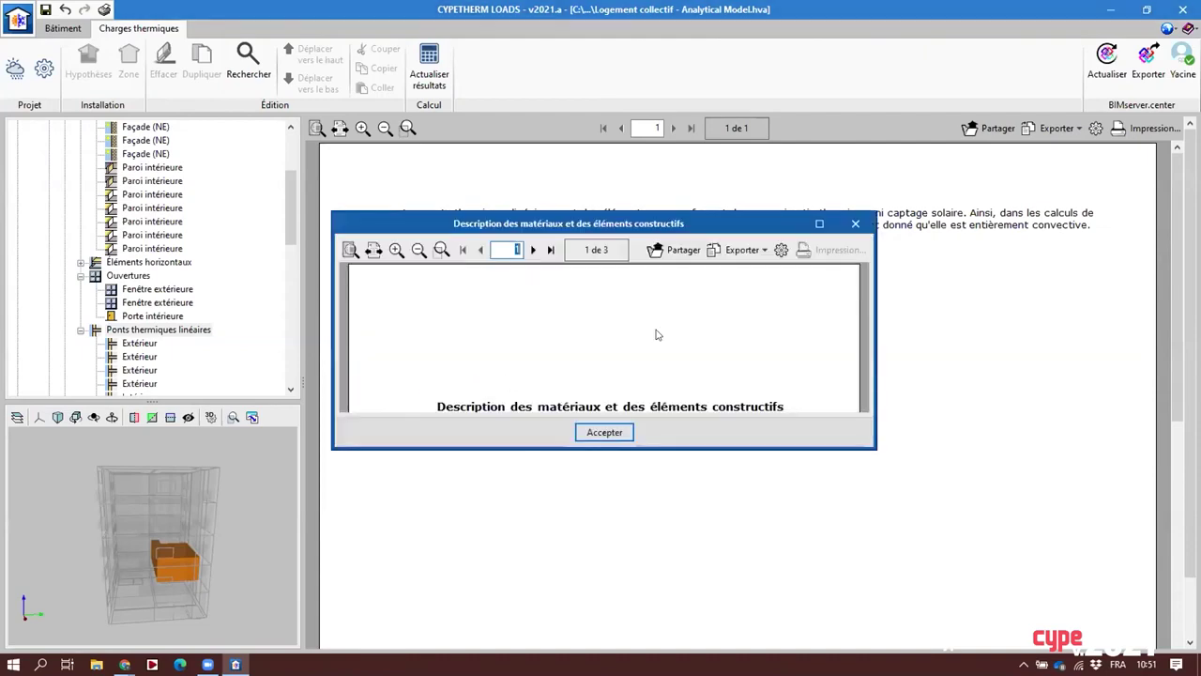
pyautogui.scroll(-15, 636, 255)
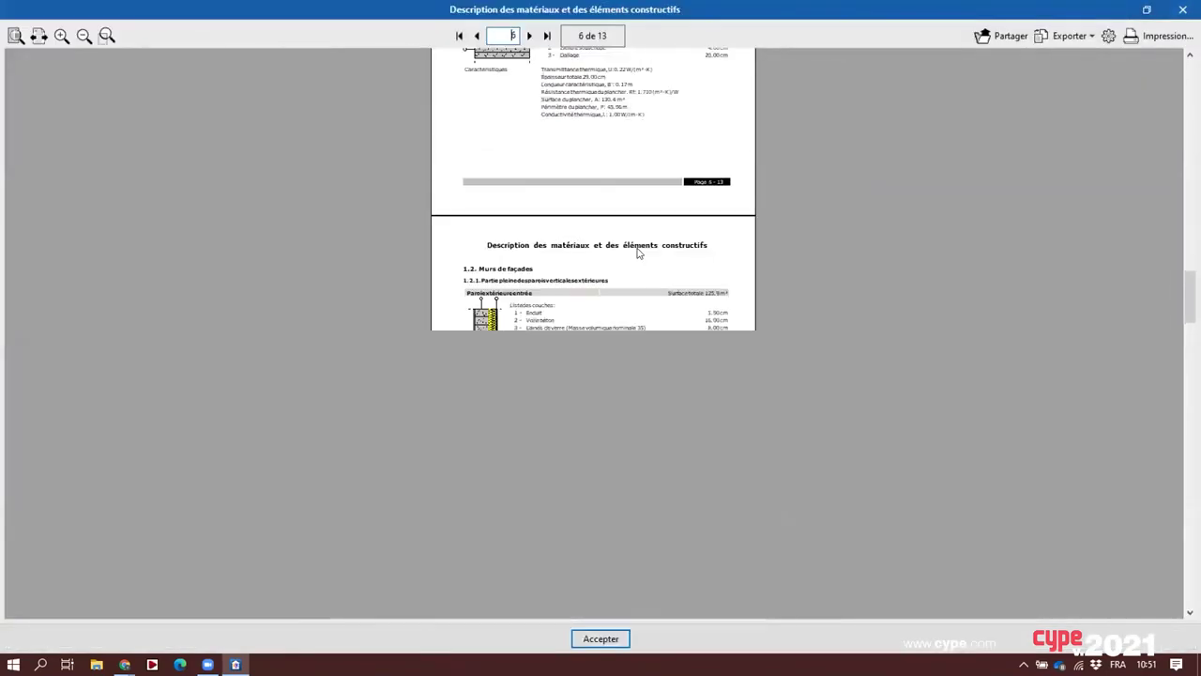
pyautogui.scroll(-5, 620, 269)
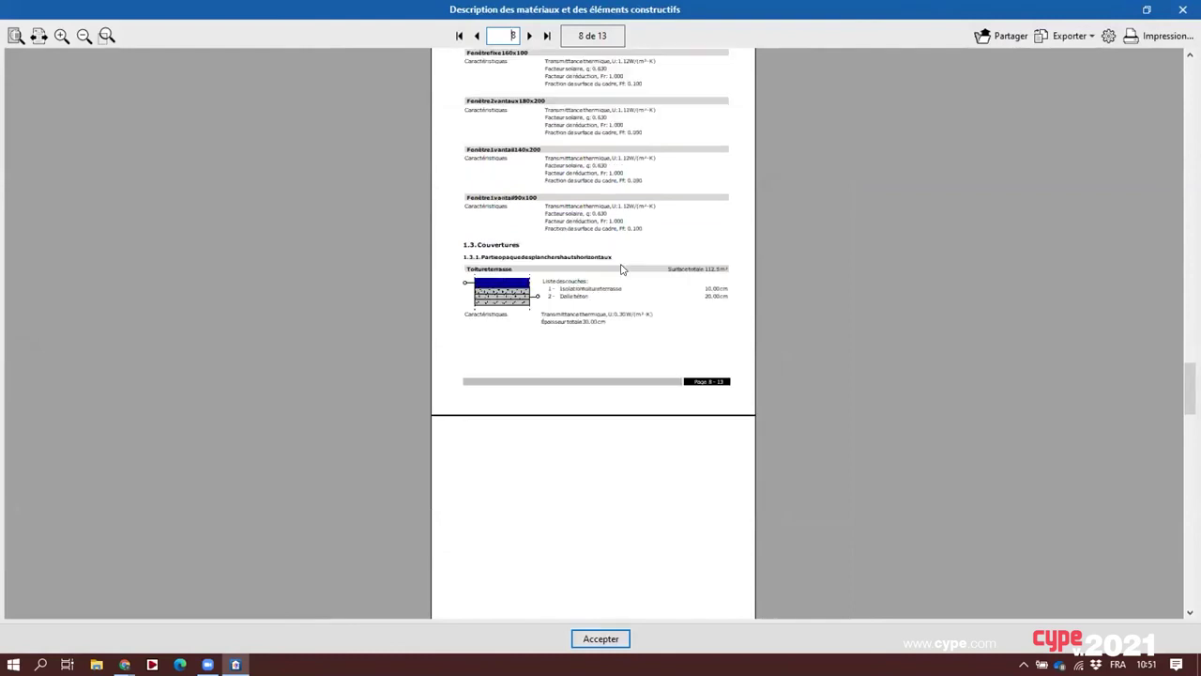
pyautogui.scroll(-6, 620, 270)
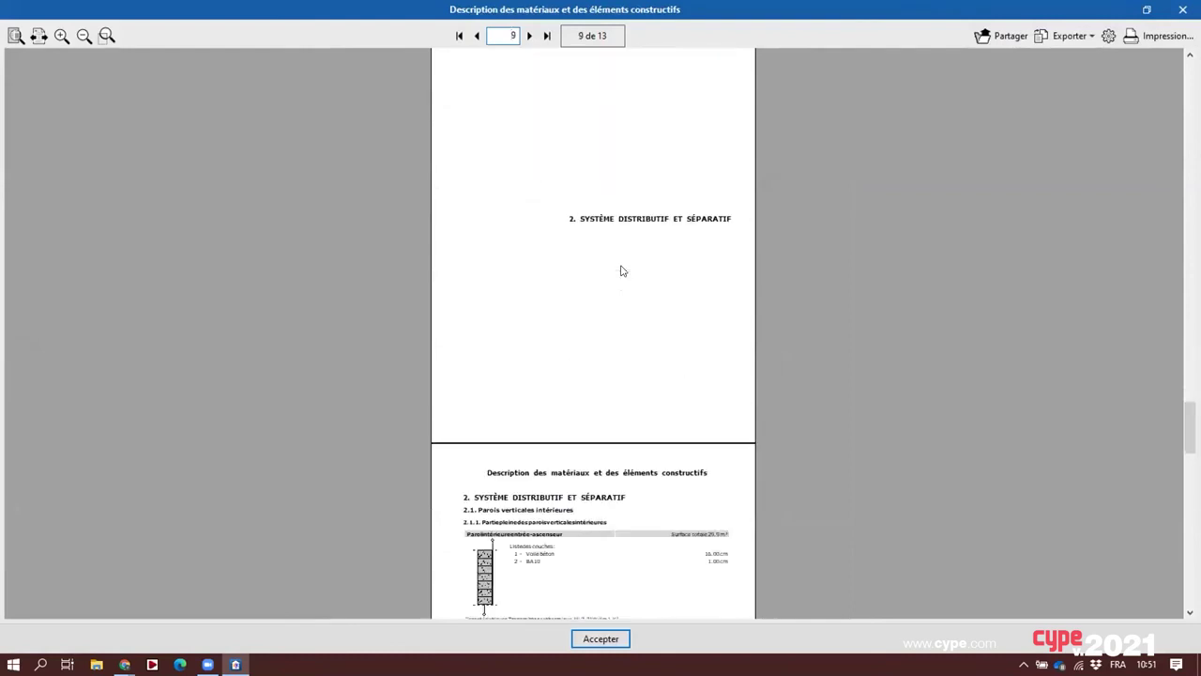
pyautogui.click(1183, 9)
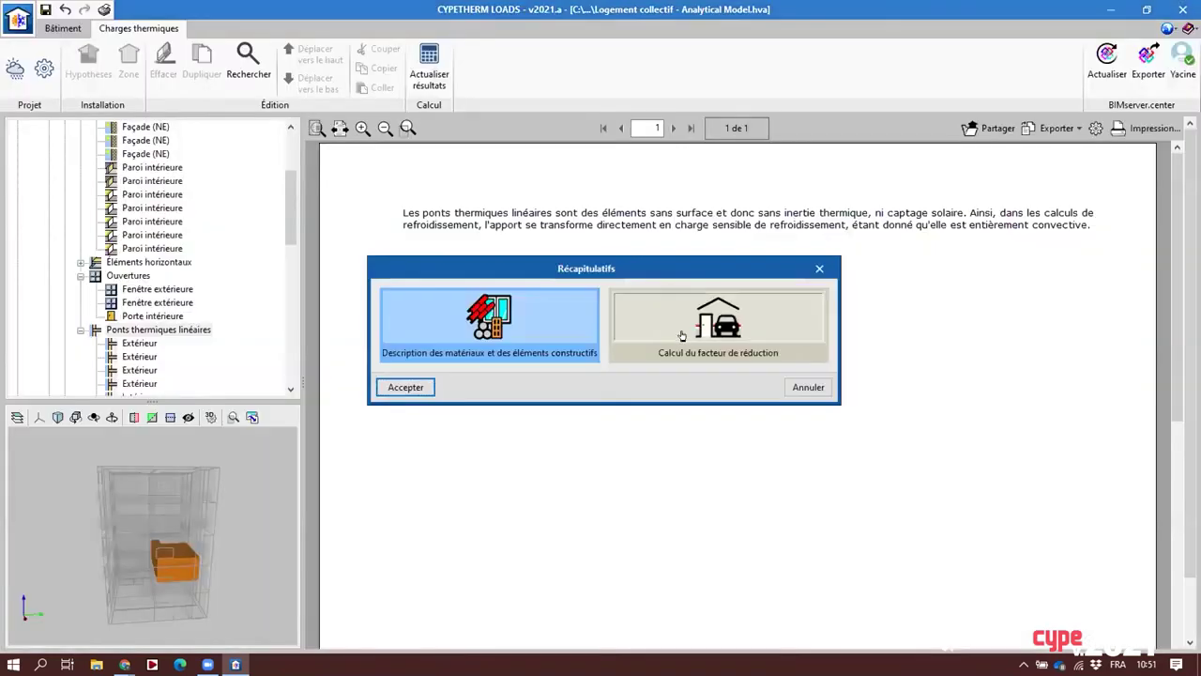
# Open the reduction factor calculation report, review the ground-floor hall and lift room tables, and close the summaries
pyautogui.click(679, 334)
pyautogui.click(411, 388)
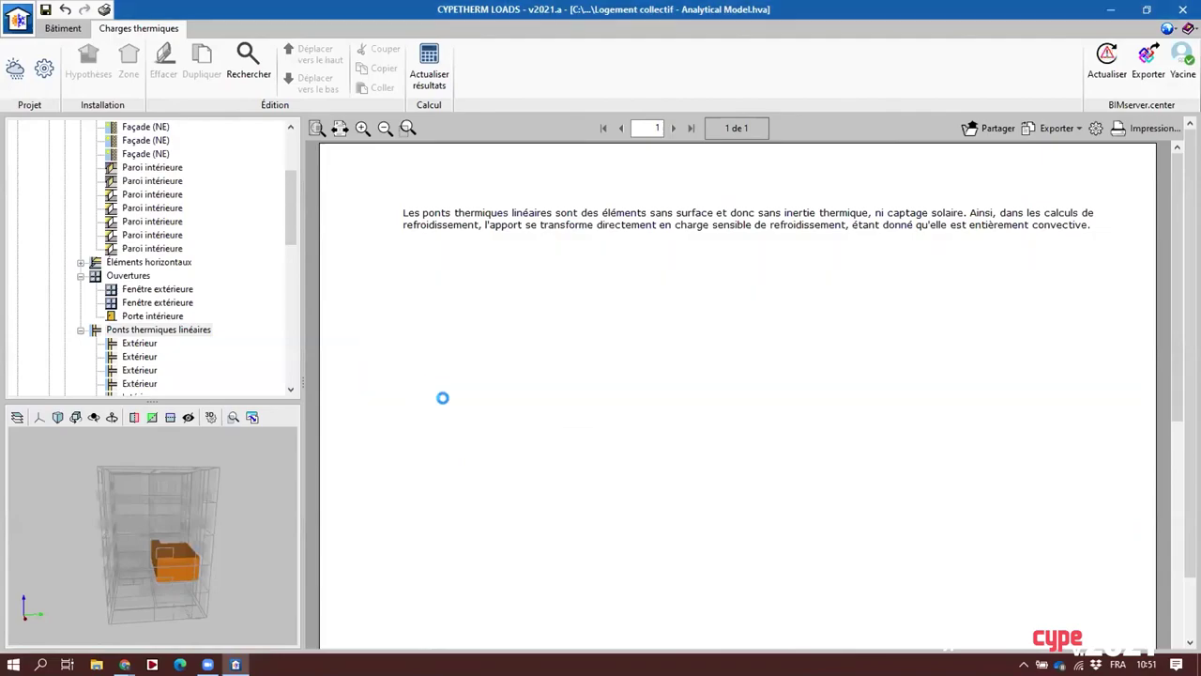
pyautogui.keyDown('ctrl'); pyautogui.scroll(-3, 528, 138); pyautogui.keyUp('ctrl')
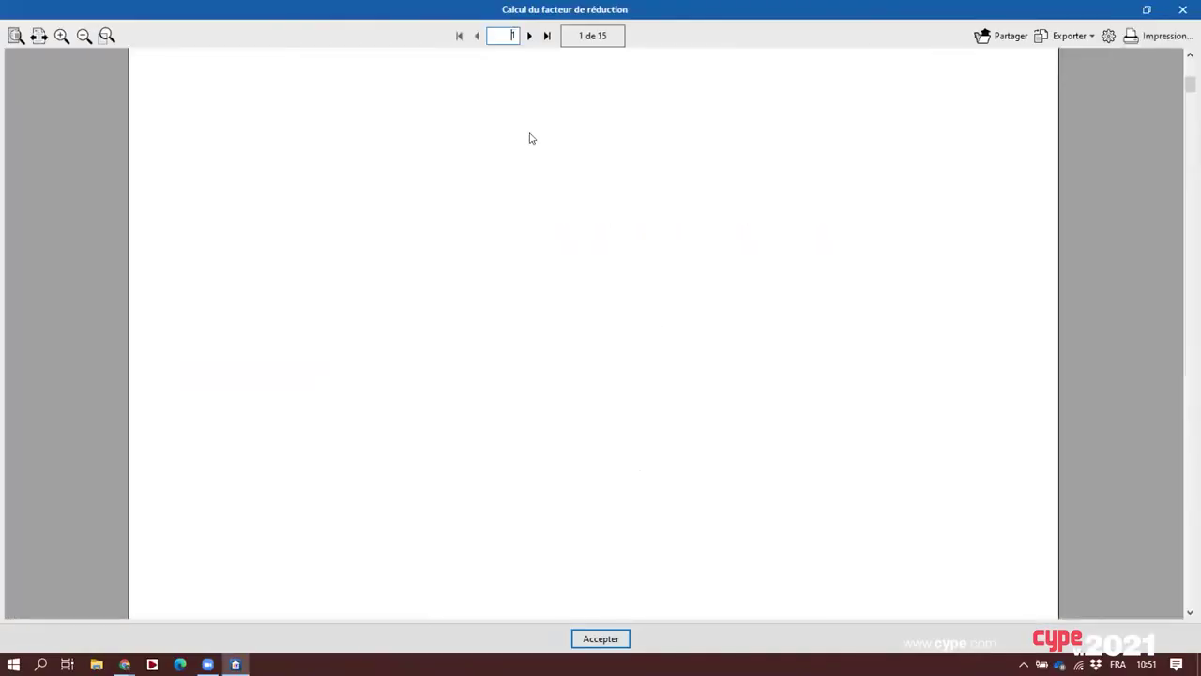
pyautogui.scroll(-15, 529, 141)
pyautogui.scroll(-3, 531, 143)
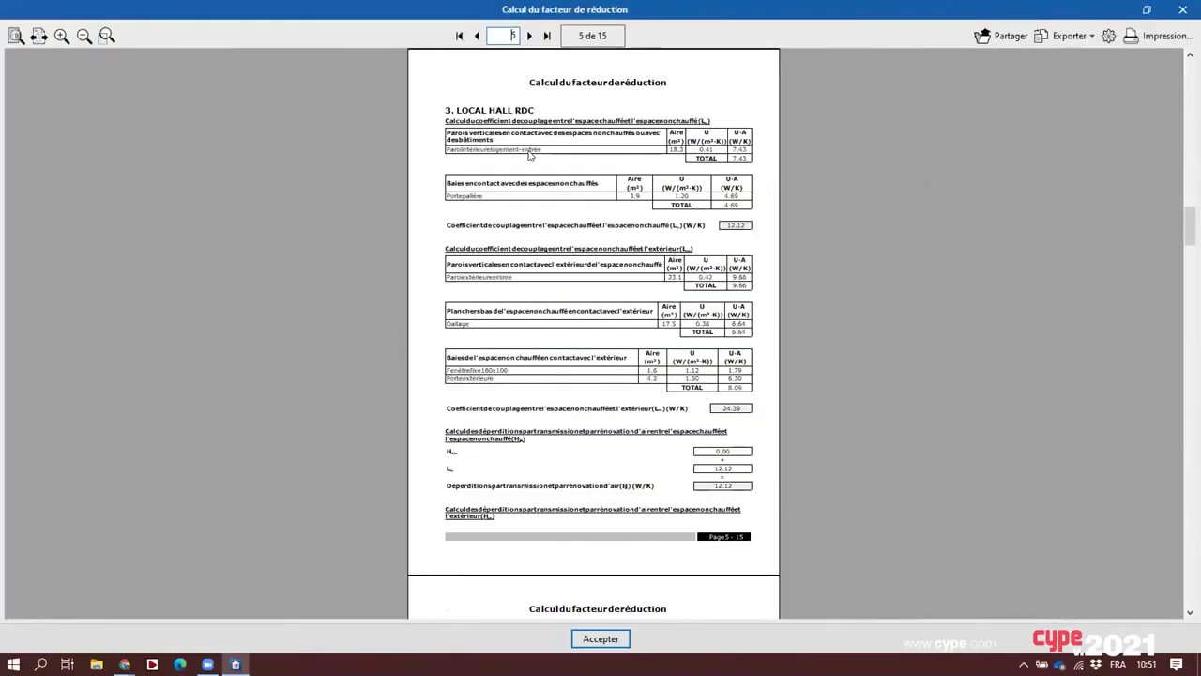
pyautogui.keyDown('ctrl'); pyautogui.scroll(1, 530, 150); pyautogui.keyUp('ctrl')
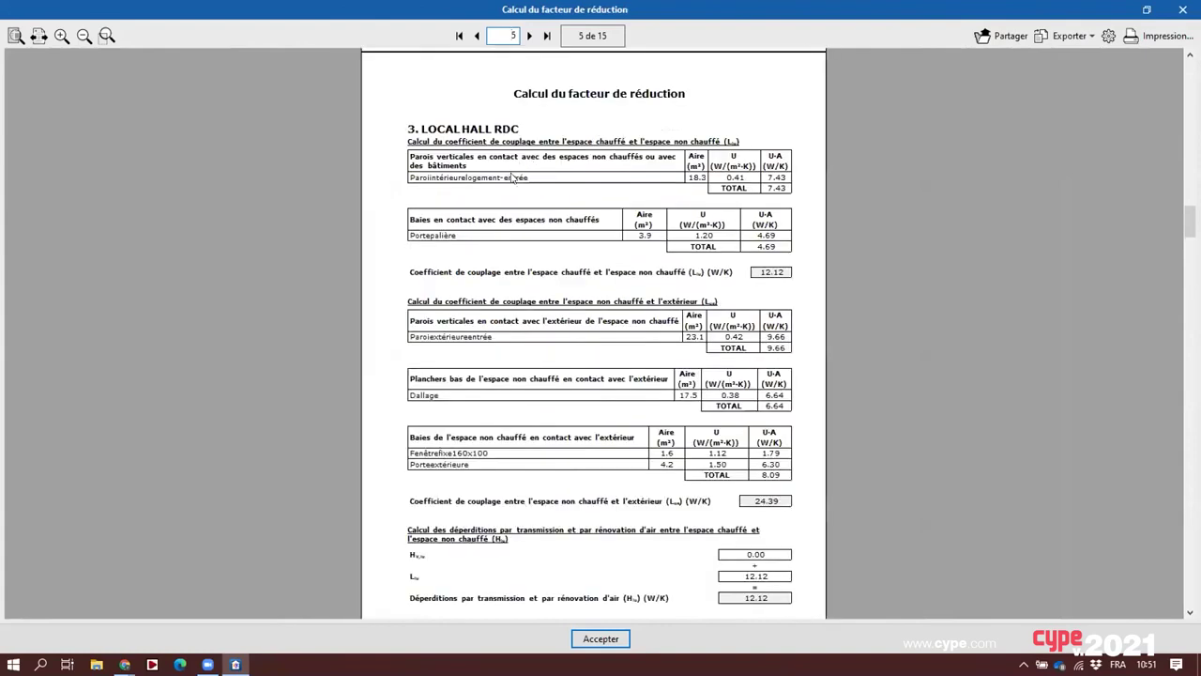
pyautogui.scroll(-10, 514, 179)
pyautogui.scroll(-3, 510, 191)
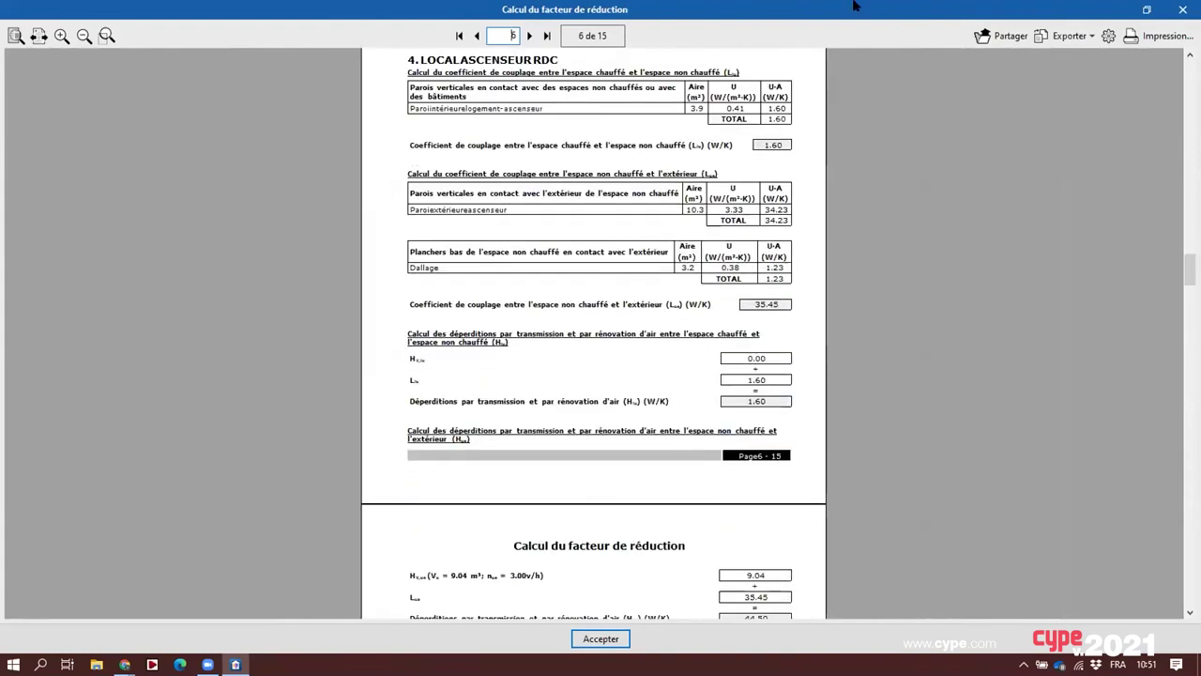
pyautogui.click(600, 638)
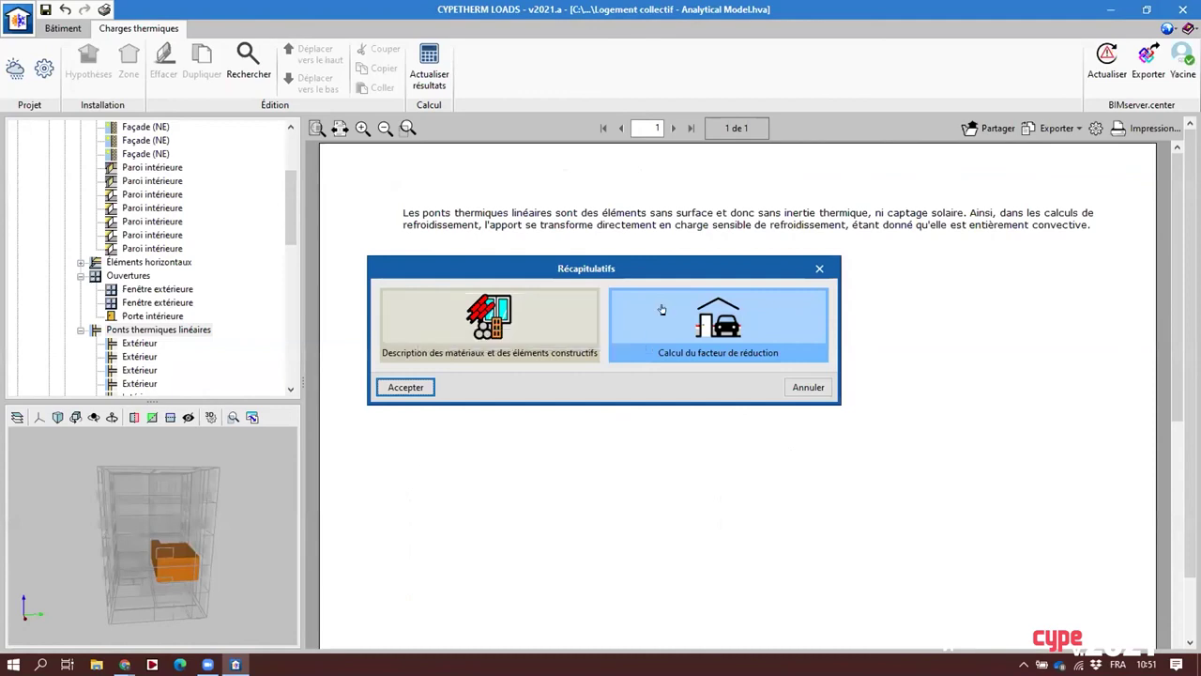
pyautogui.click(819, 269)
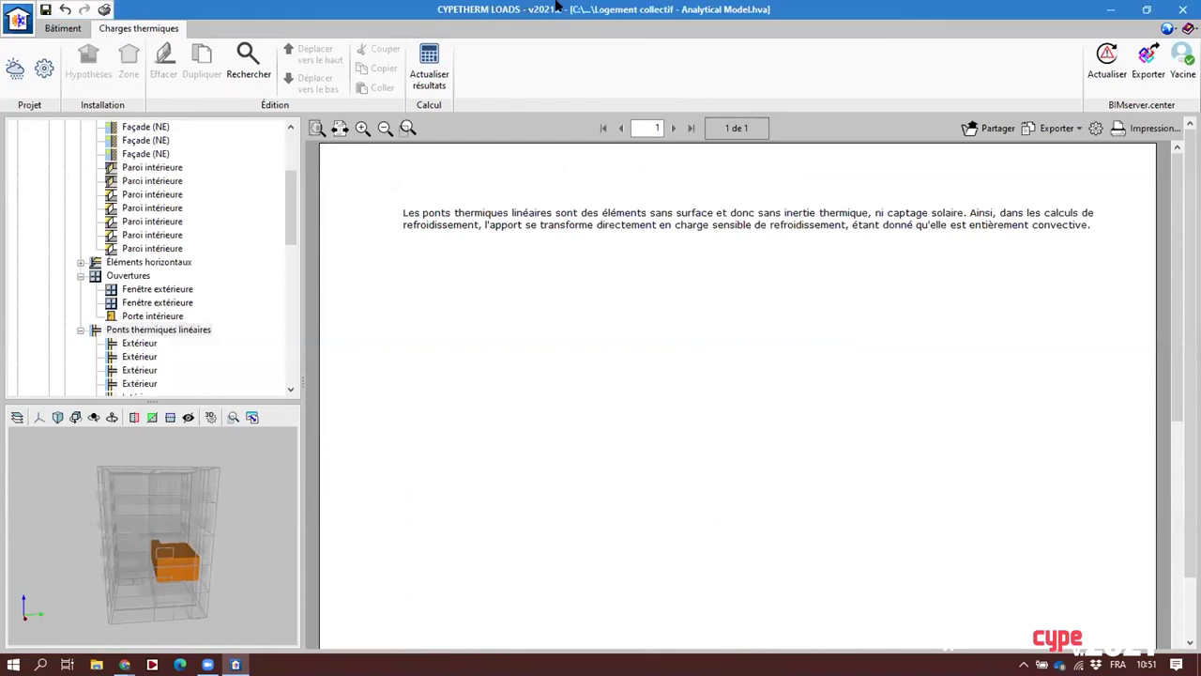
# Display the complete heating load summary of room A01-Séjour, with unit A01 expanded to its room list
pyautogui.scroll(1, 58, 227)
pyautogui.scroll(3, 58, 227)
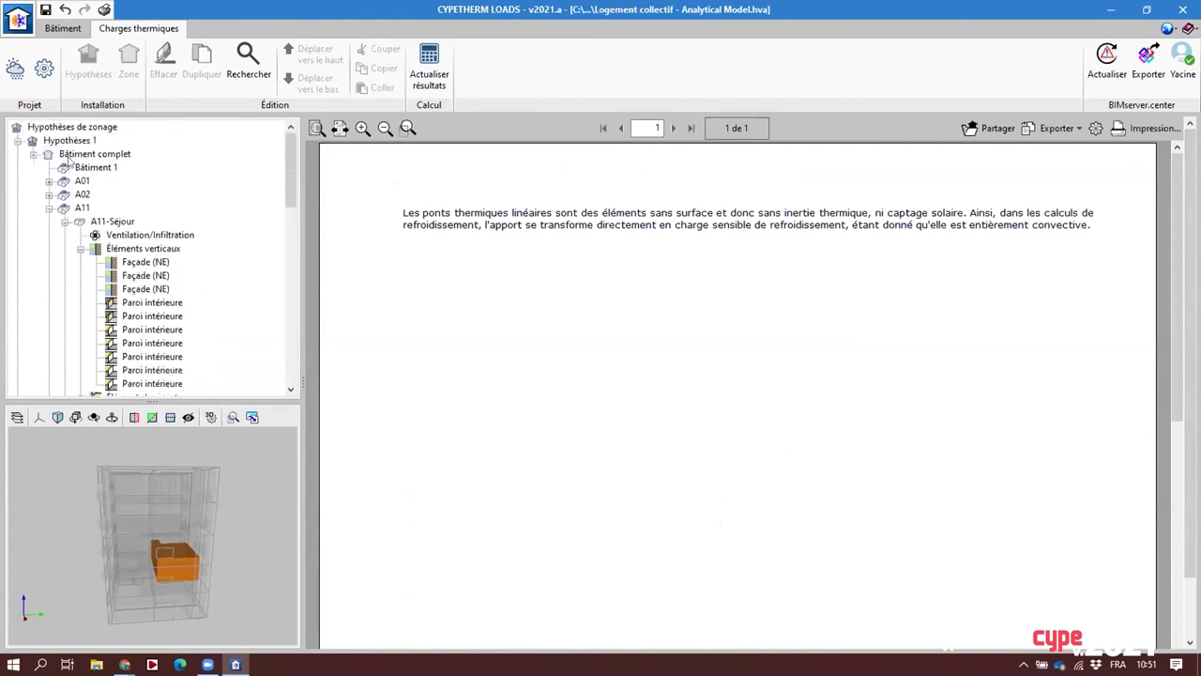
pyautogui.click(79, 167)
pyautogui.click(79, 181)
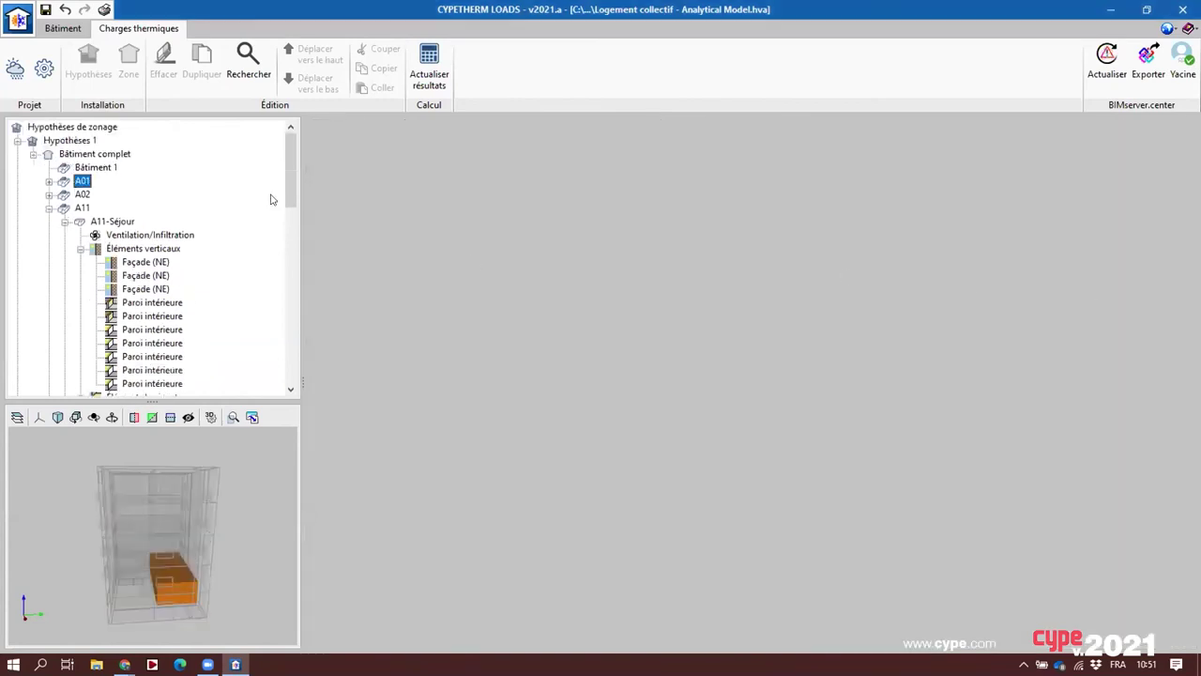
pyautogui.click(50, 181)
pyautogui.click(103, 195)
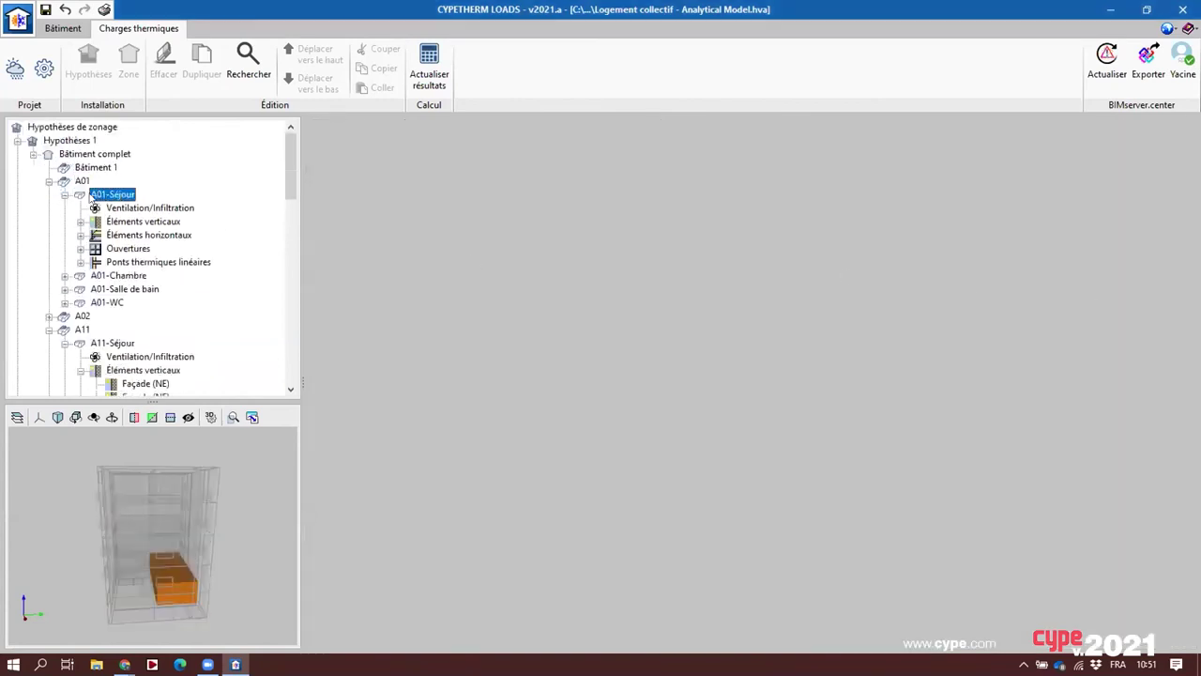
pyautogui.click(65, 194)
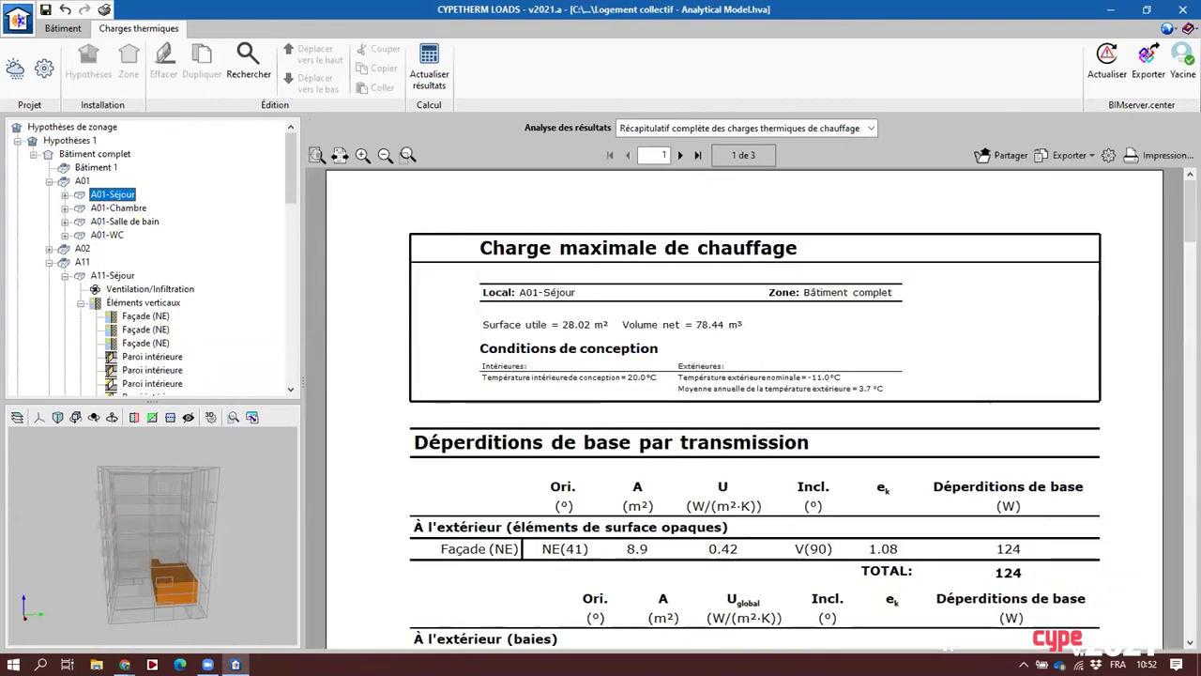